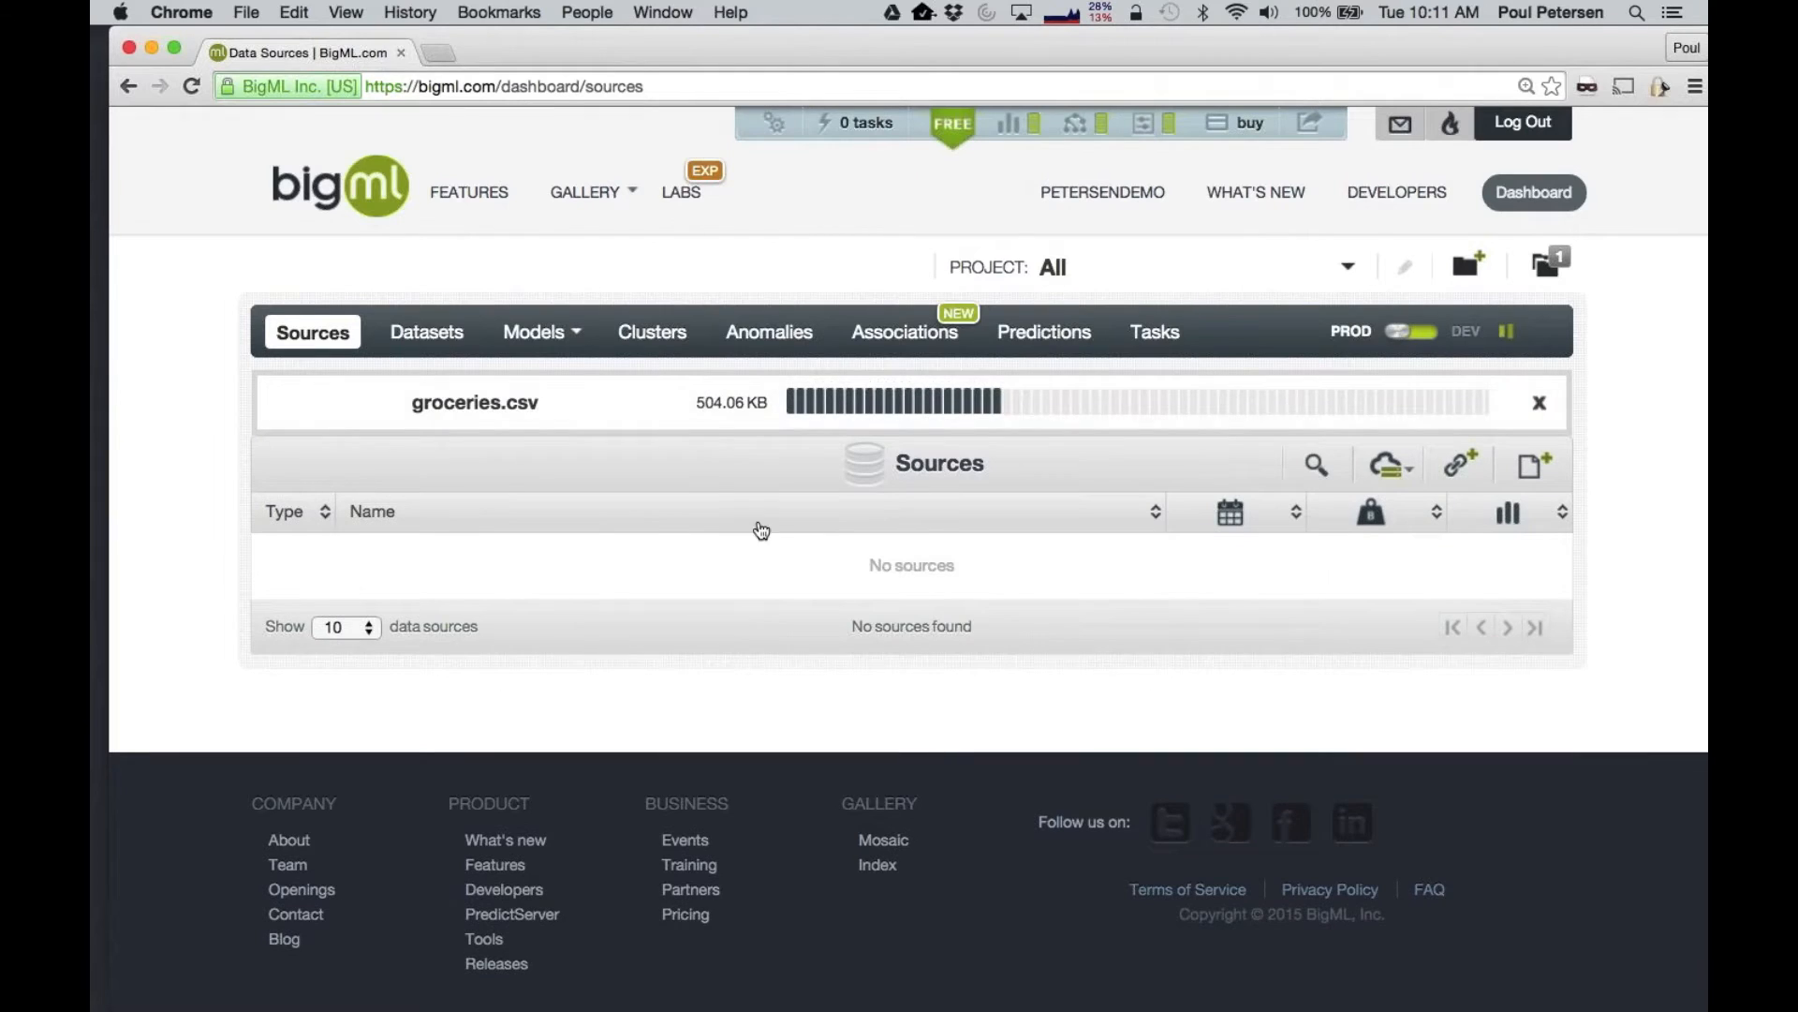
key(super+Tab)
key(super+Tab)
key(super+Tab)
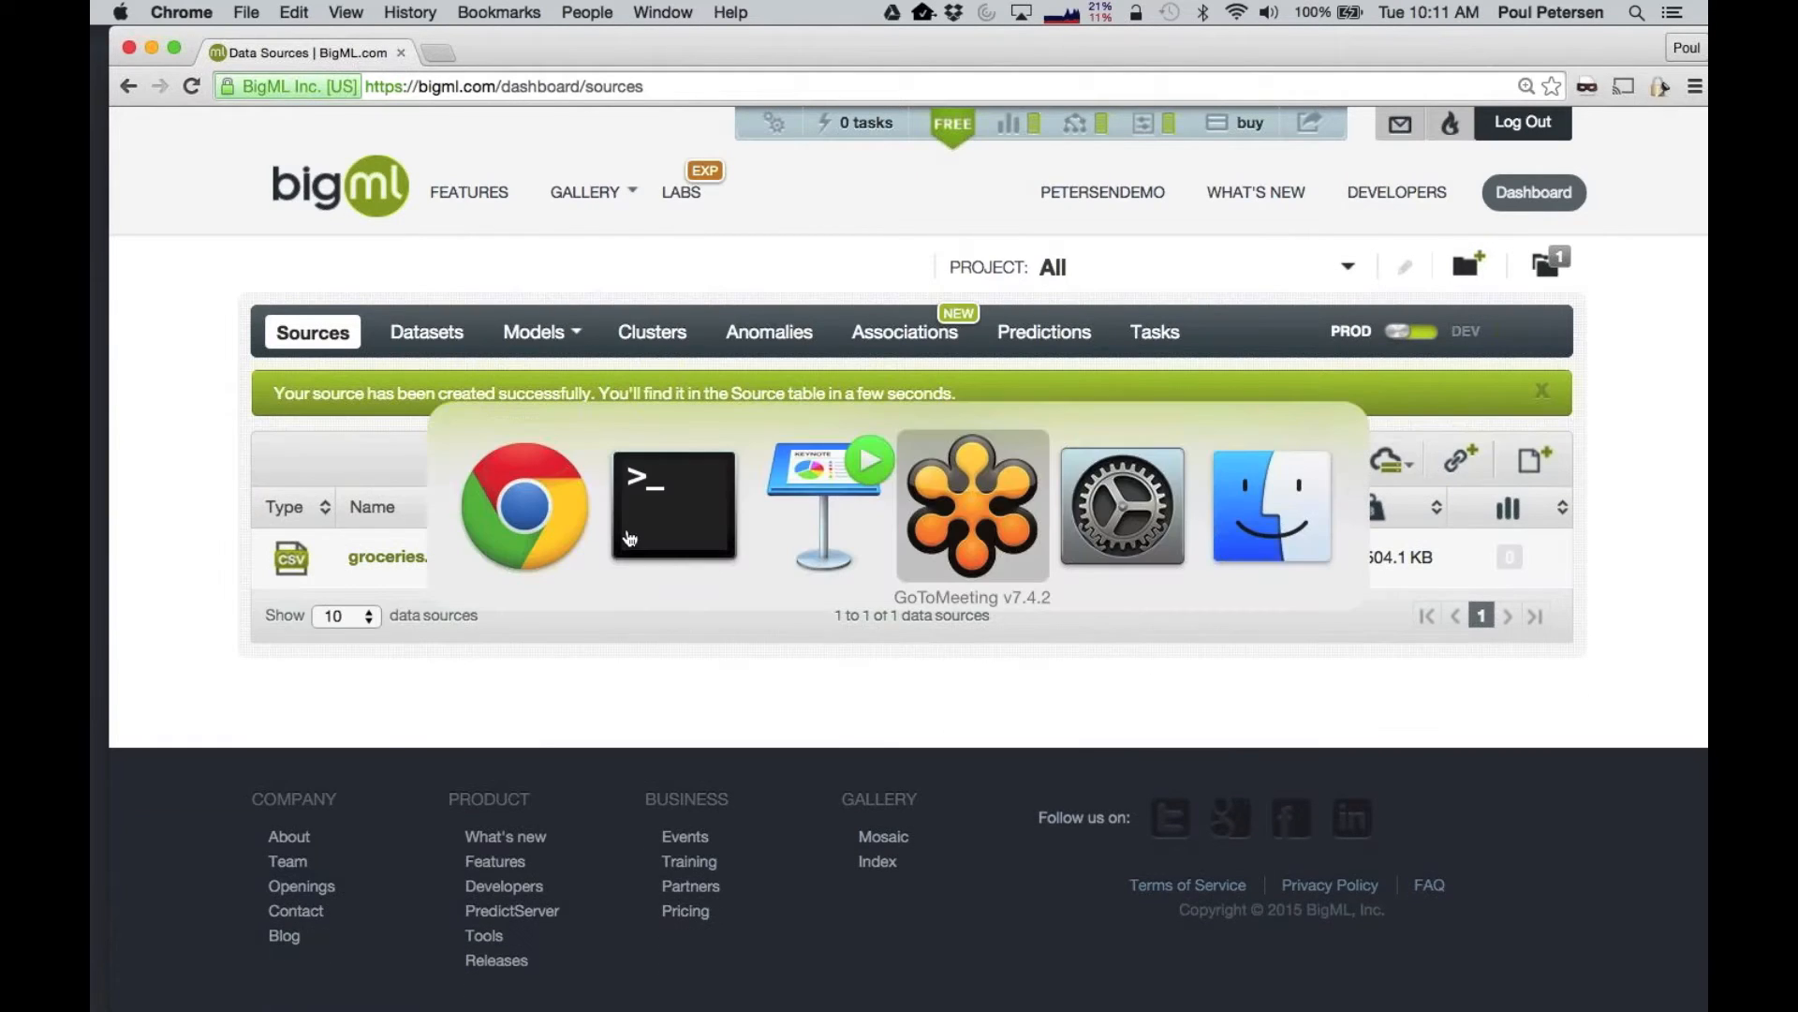
key(super+shift+Tab)
key(super+shift+Tab)
key(super+shift+Tab)
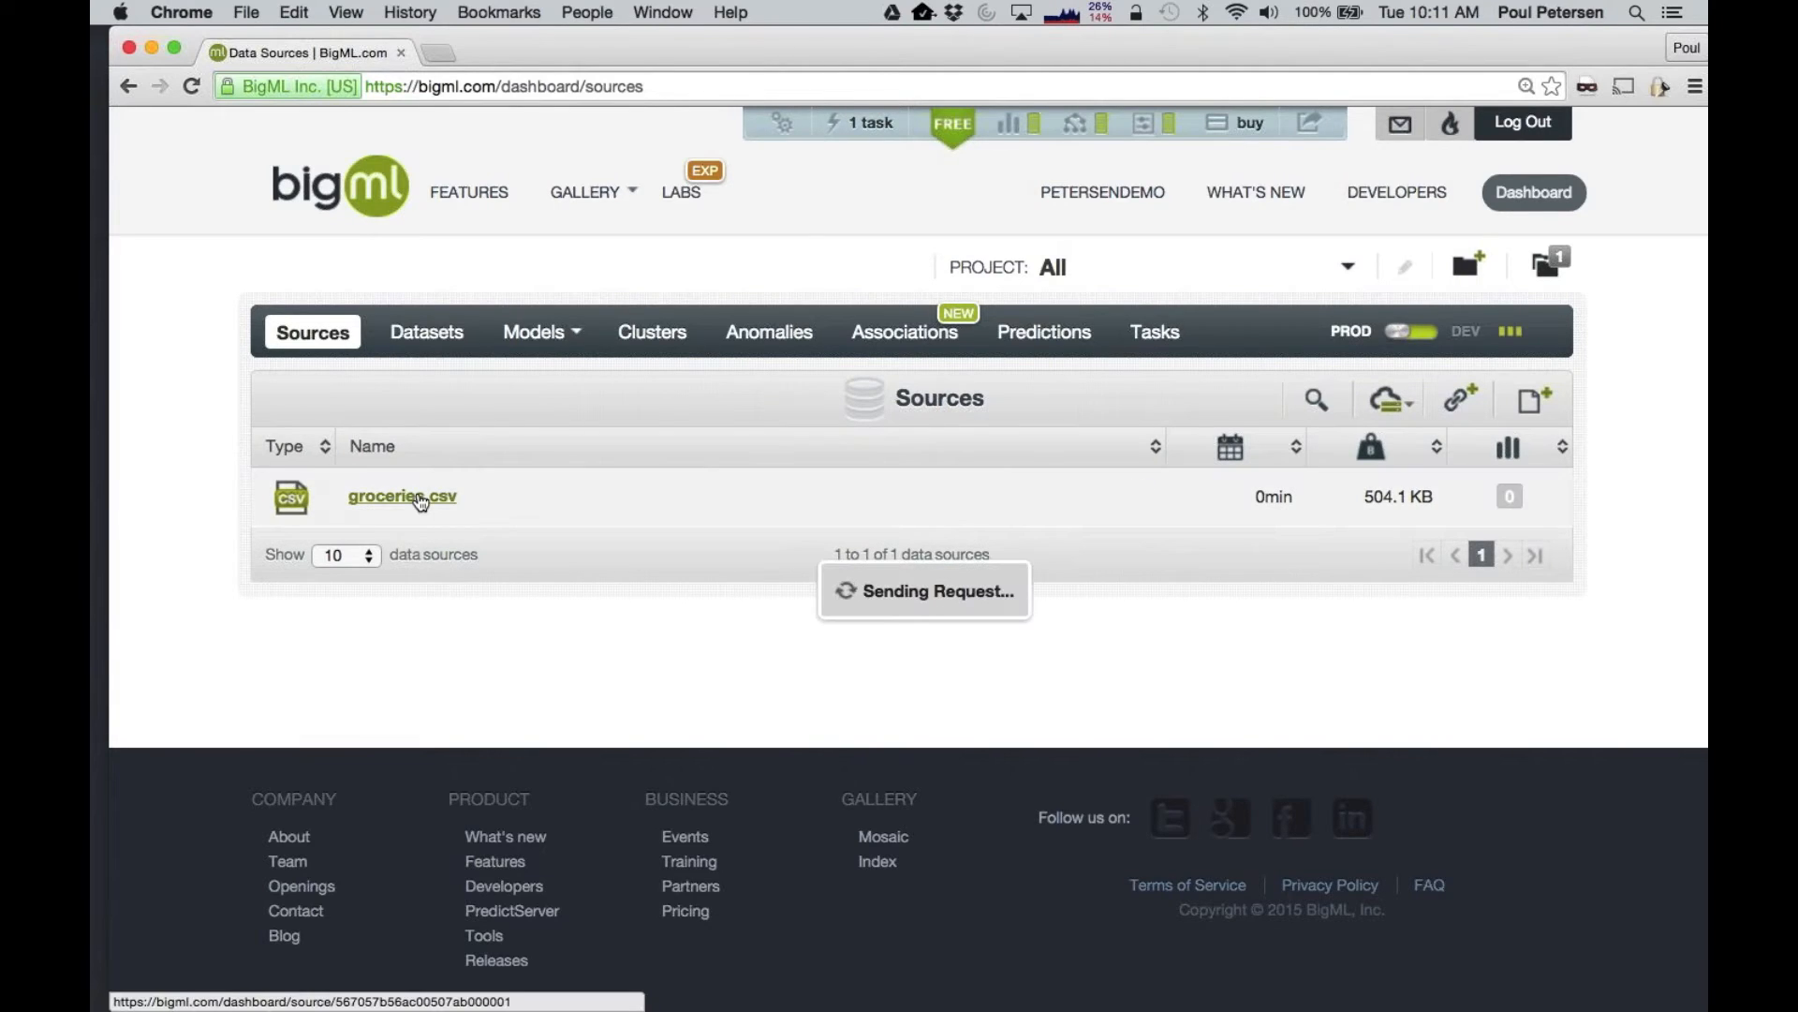
Open the groceries.csv source and examine the cart field's type and its sample instances
click(420, 499)
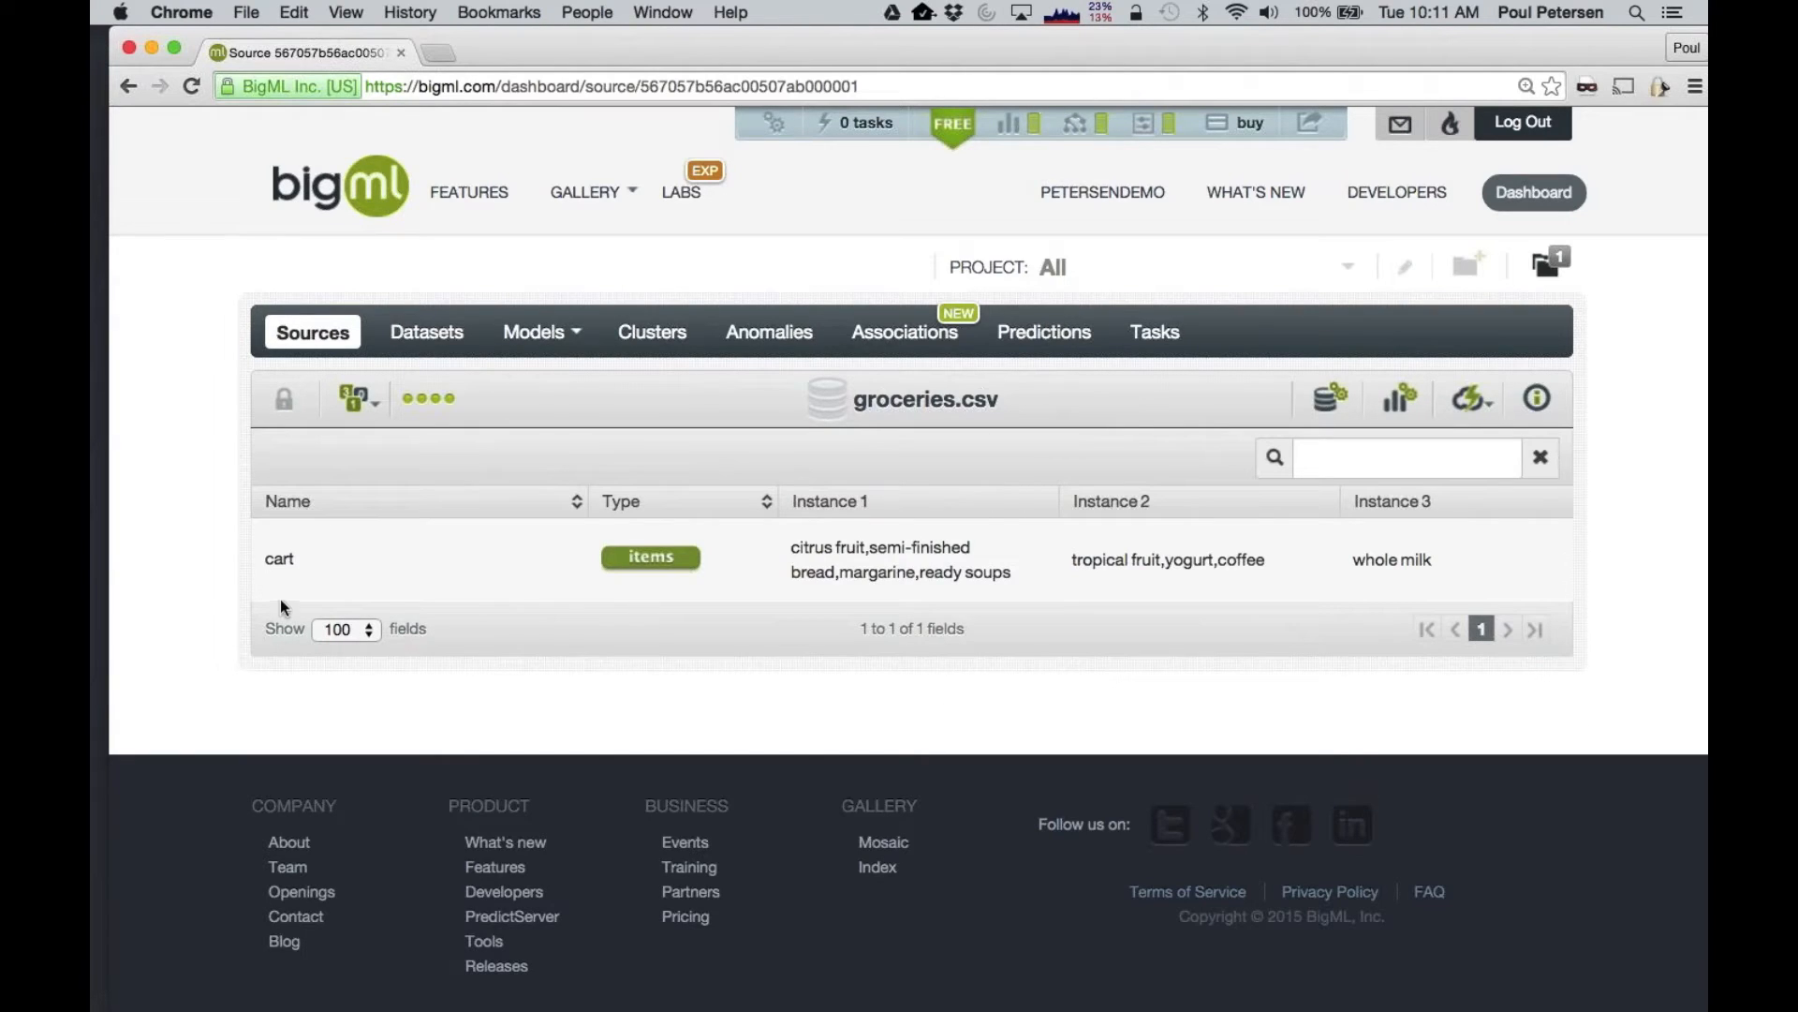
drag(263, 560, 293, 566)
mouse_move(616, 554)
drag(1073, 559, 1236, 559)
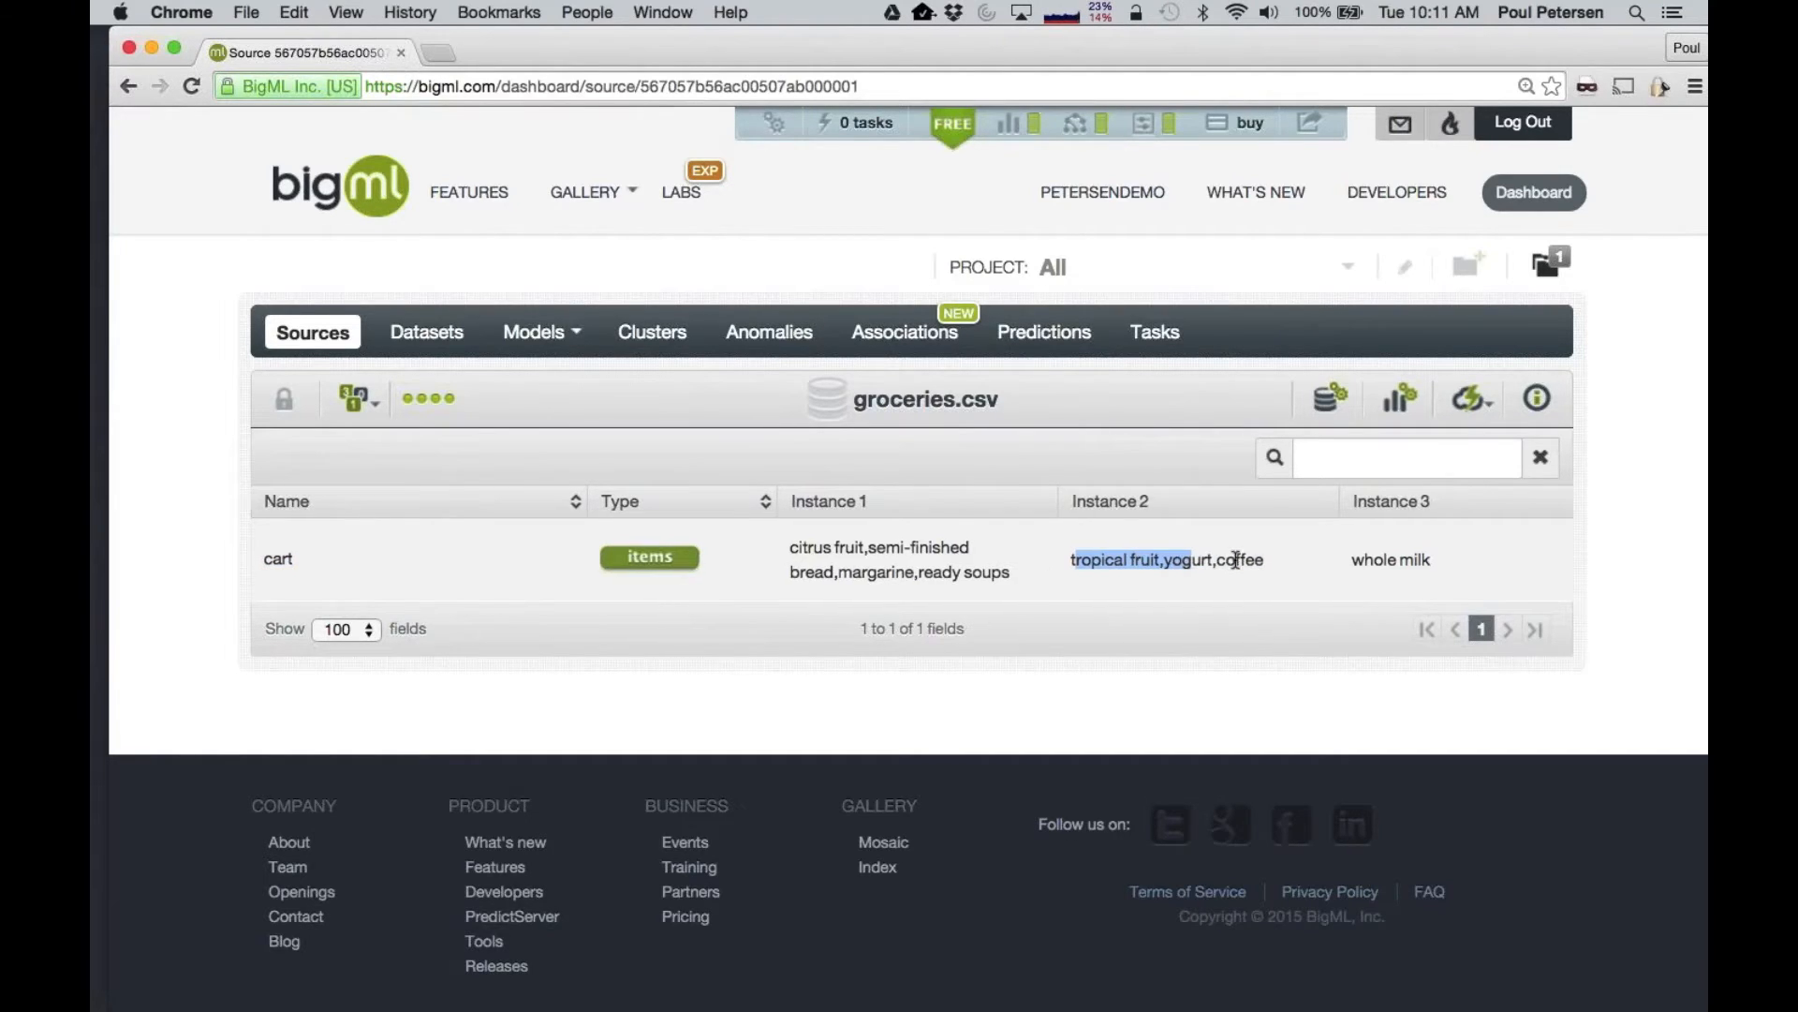
scroll(1236, 560, right, 10)
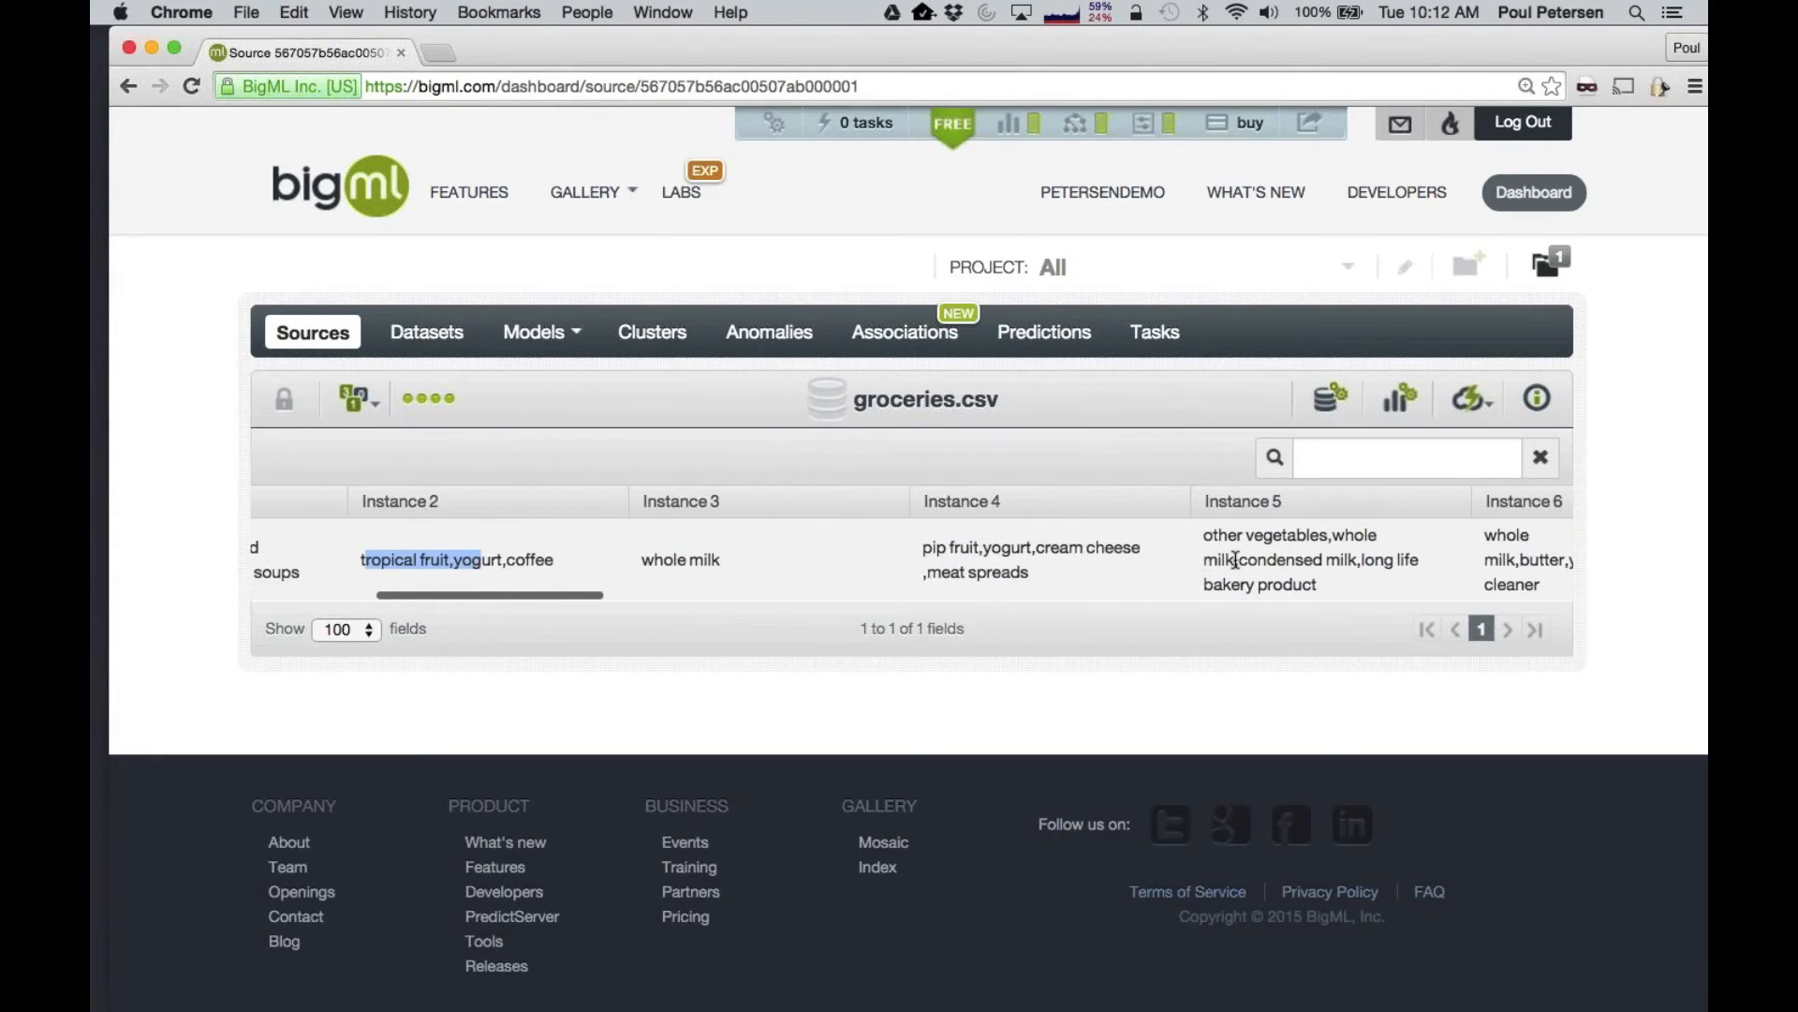
scroll(1236, 559, right, 5)
drag(360, 556, 417, 559)
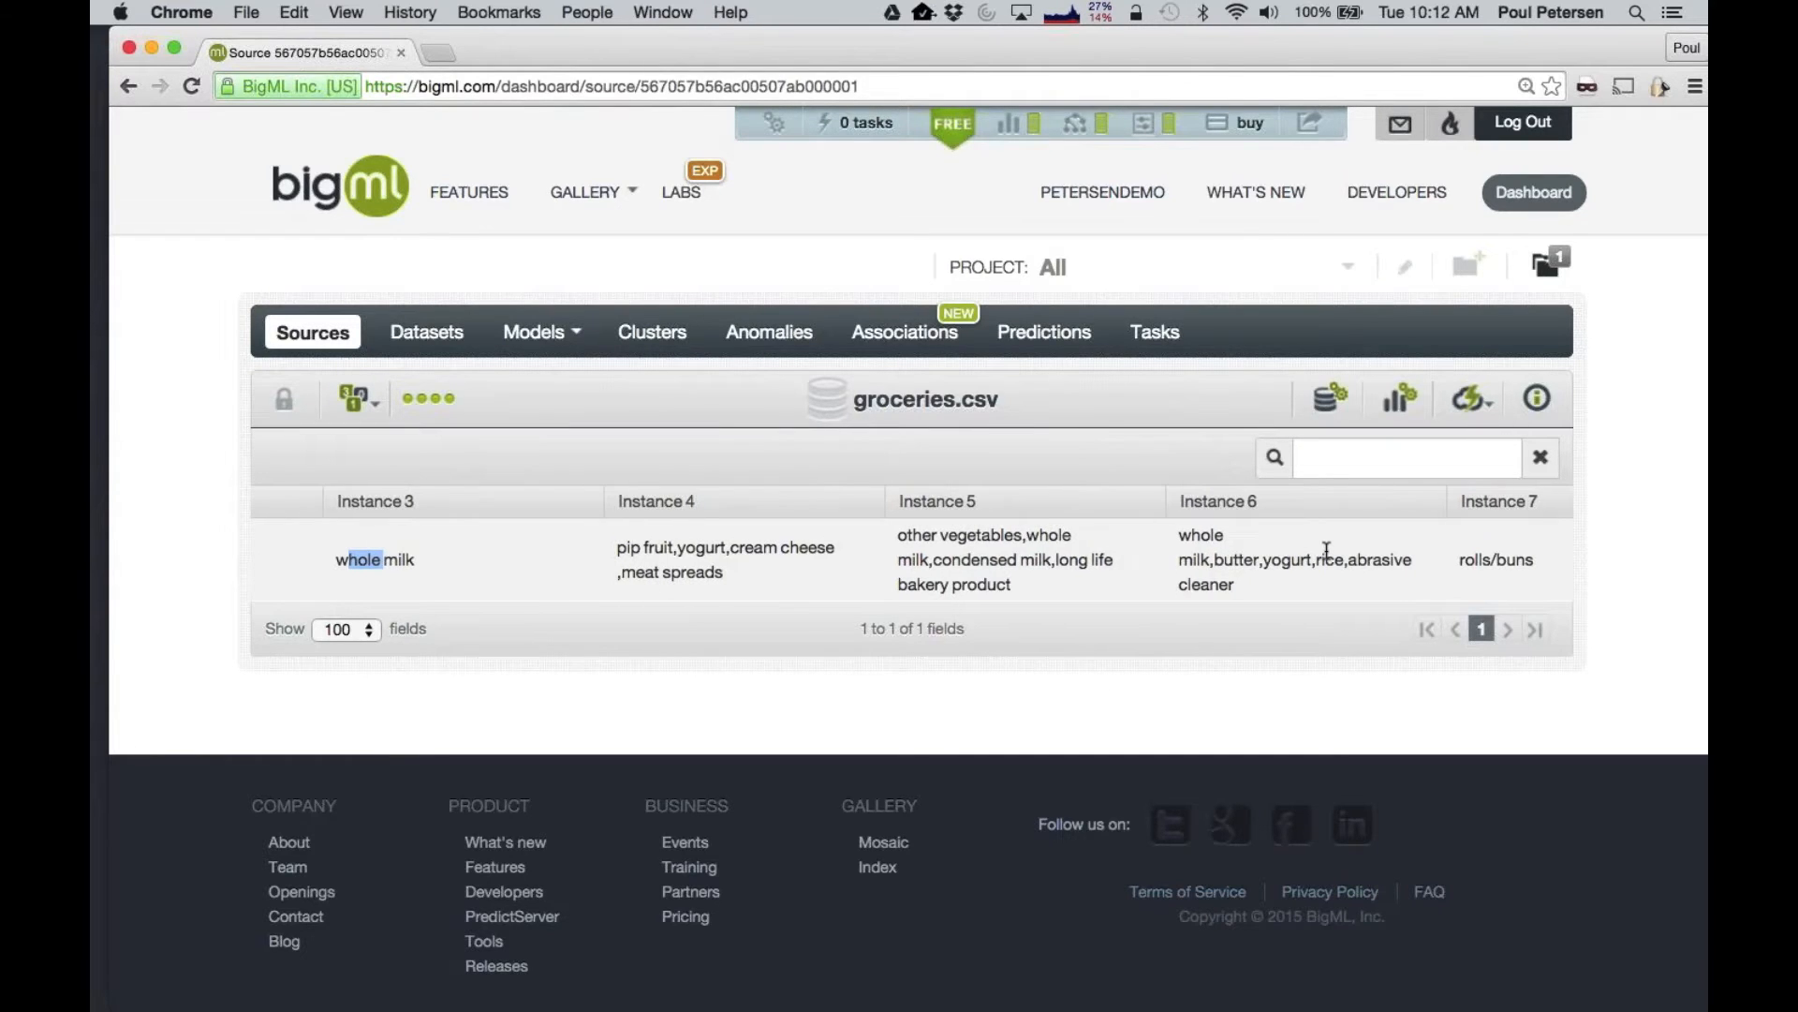
scroll(1324, 550, right, 4)
scroll(1326, 551, left, 8)
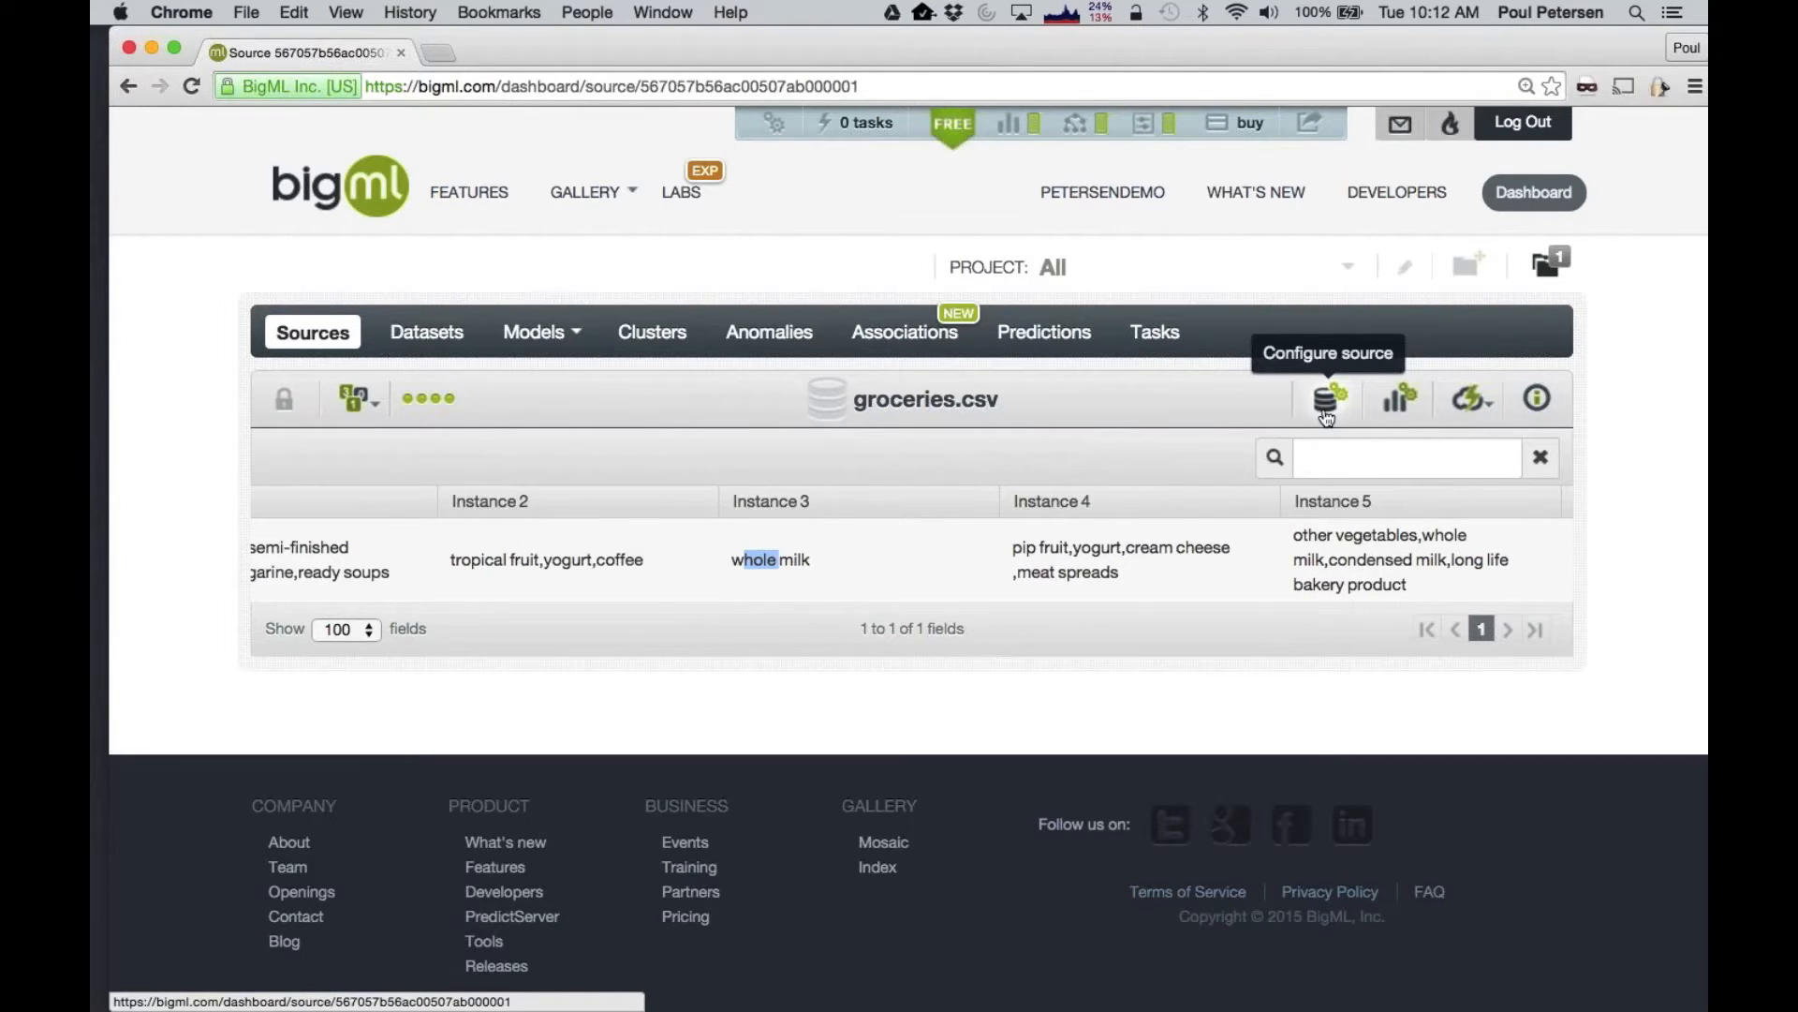
Open the configuration of the groceries.csv source and review the available options for the field separator and items separator
click(1327, 416)
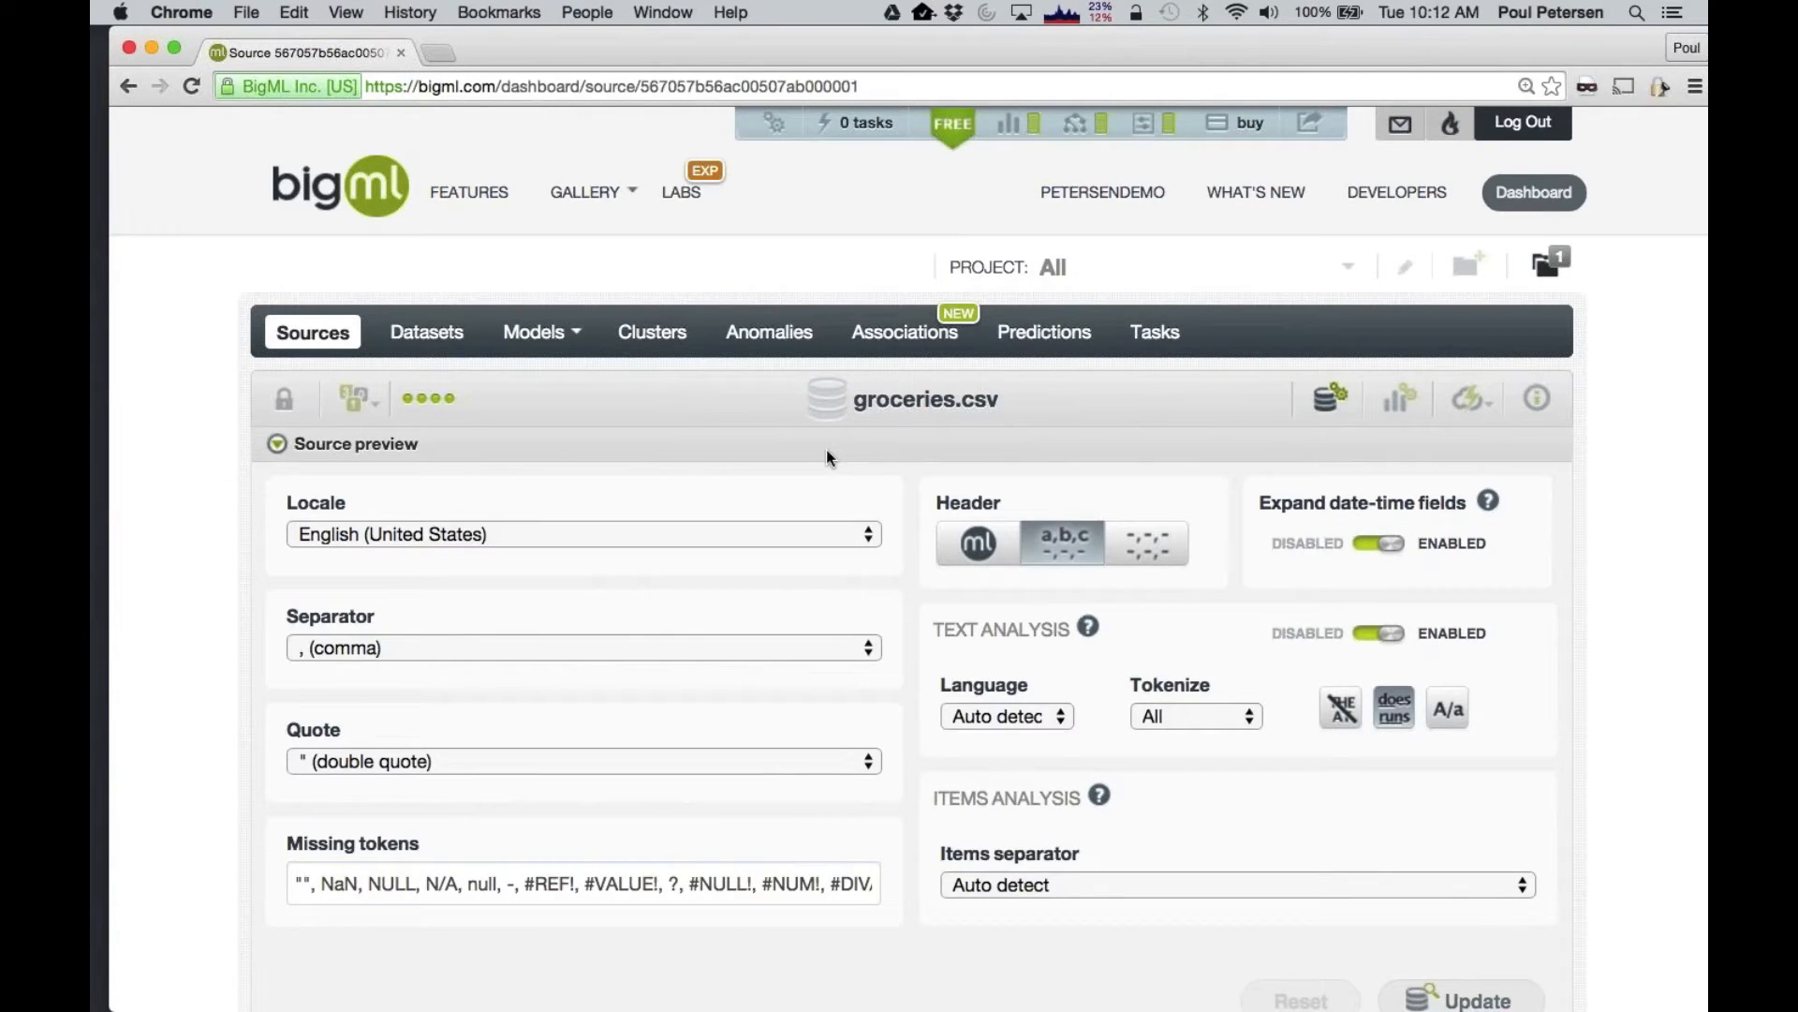
scroll(826, 450, down, 2)
scroll(826, 448, down, 1)
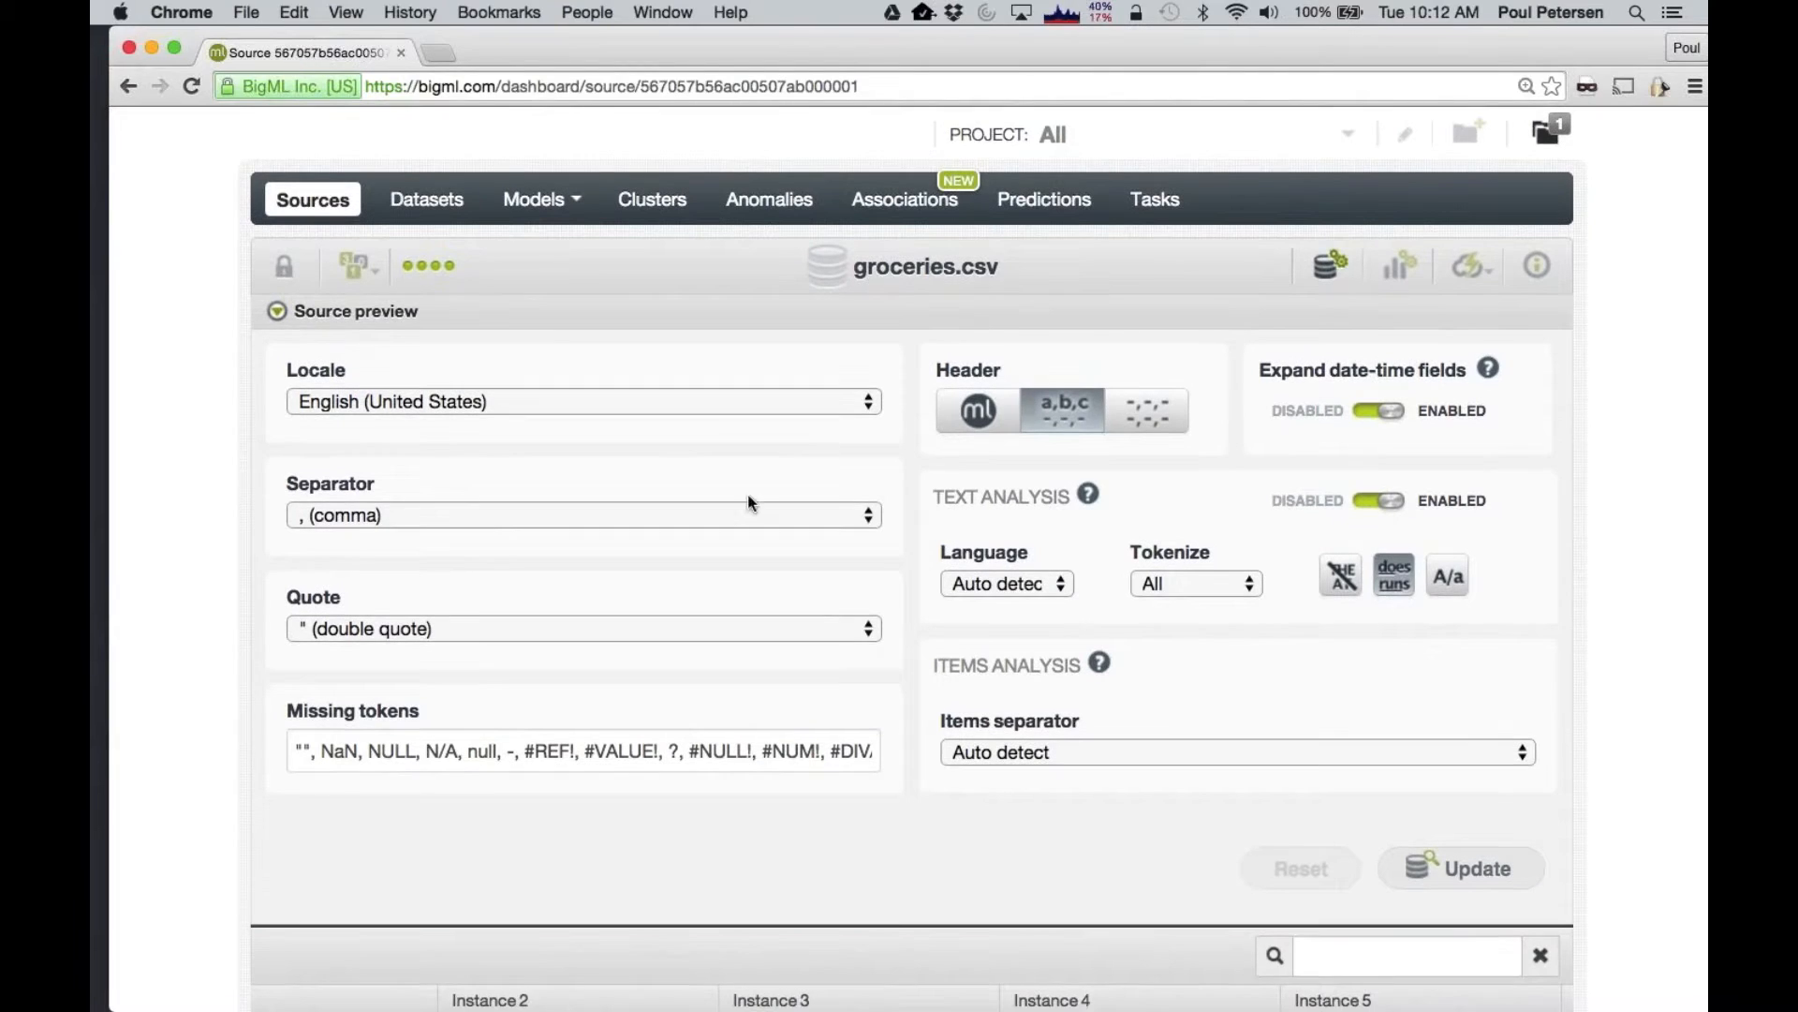
click(487, 514)
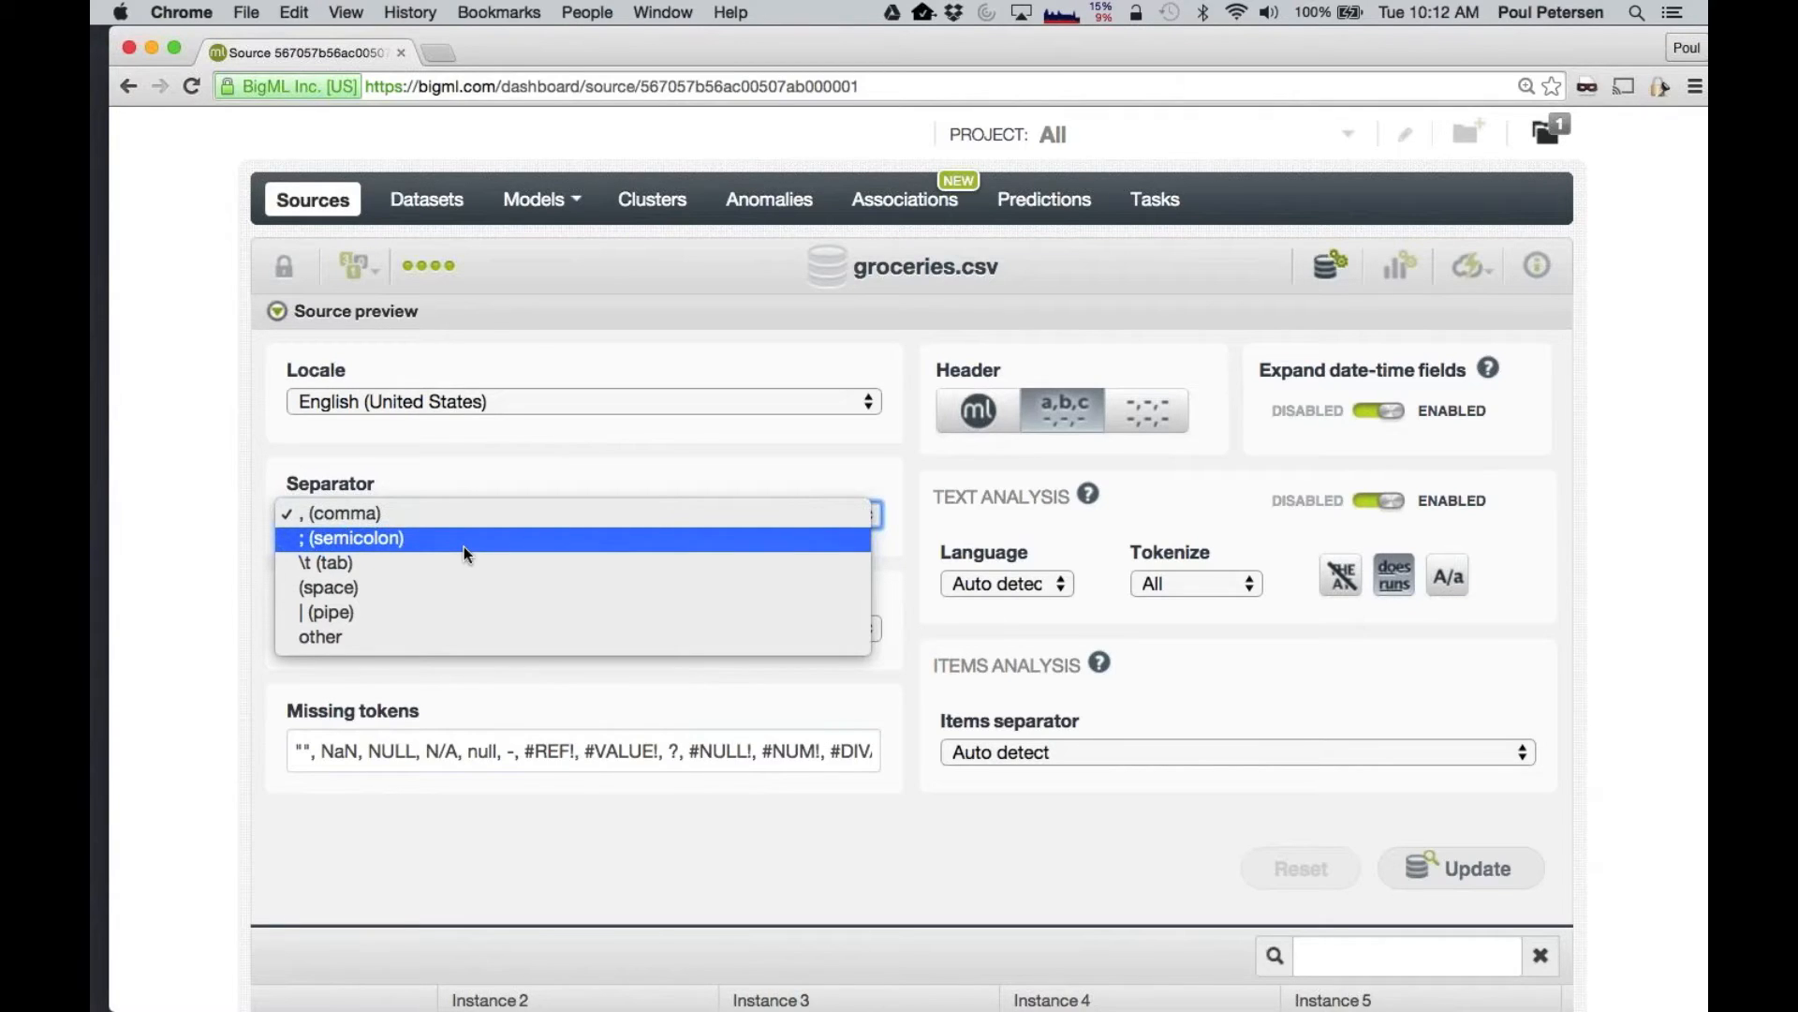
click(467, 454)
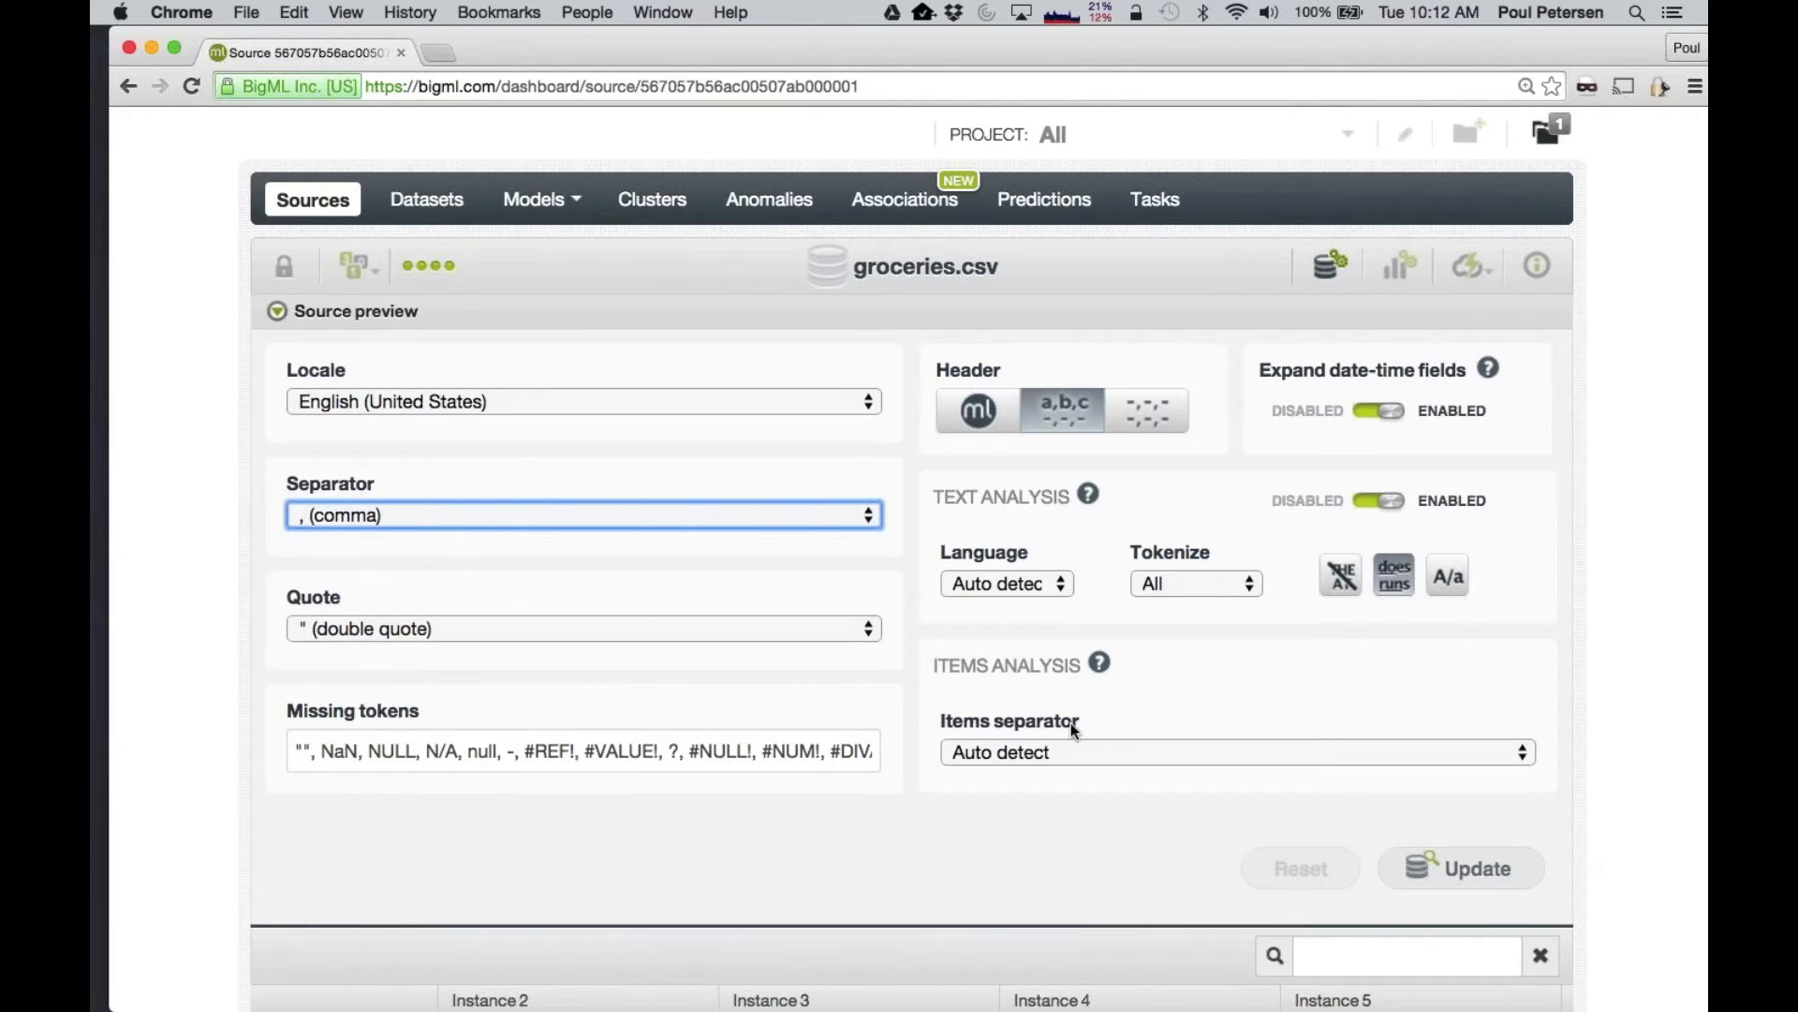
click(1087, 750)
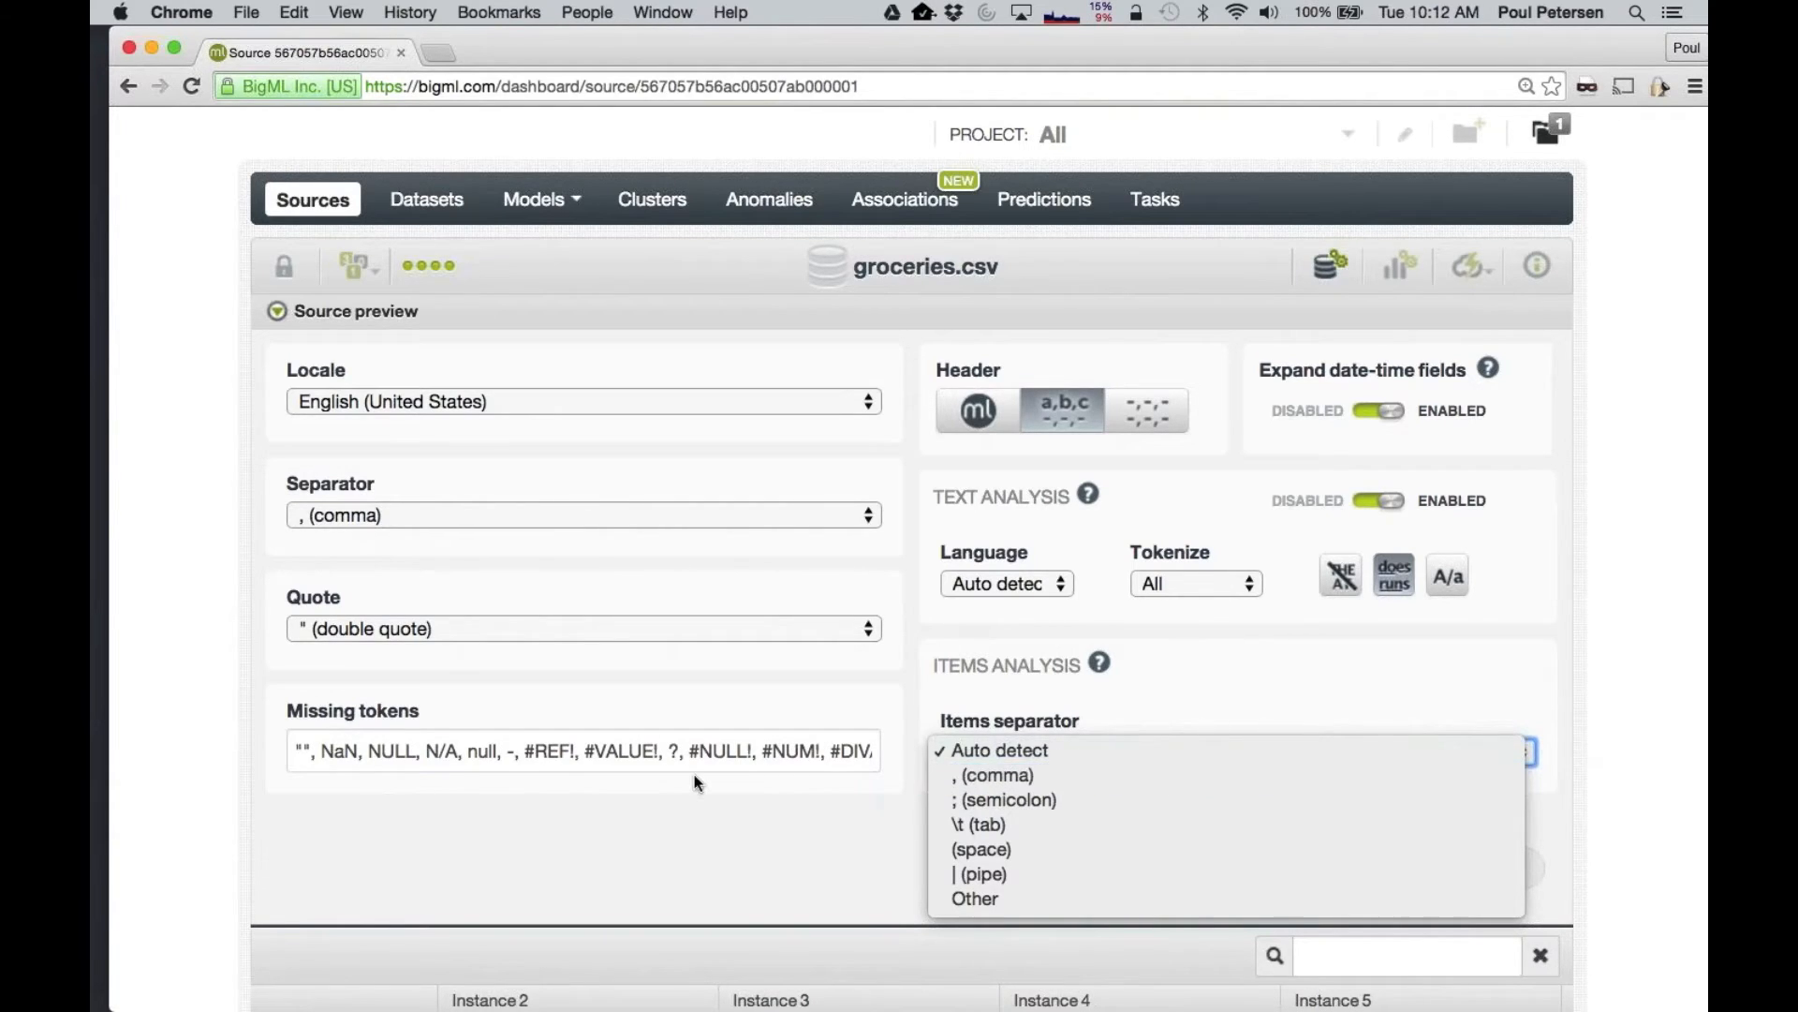
click(744, 840)
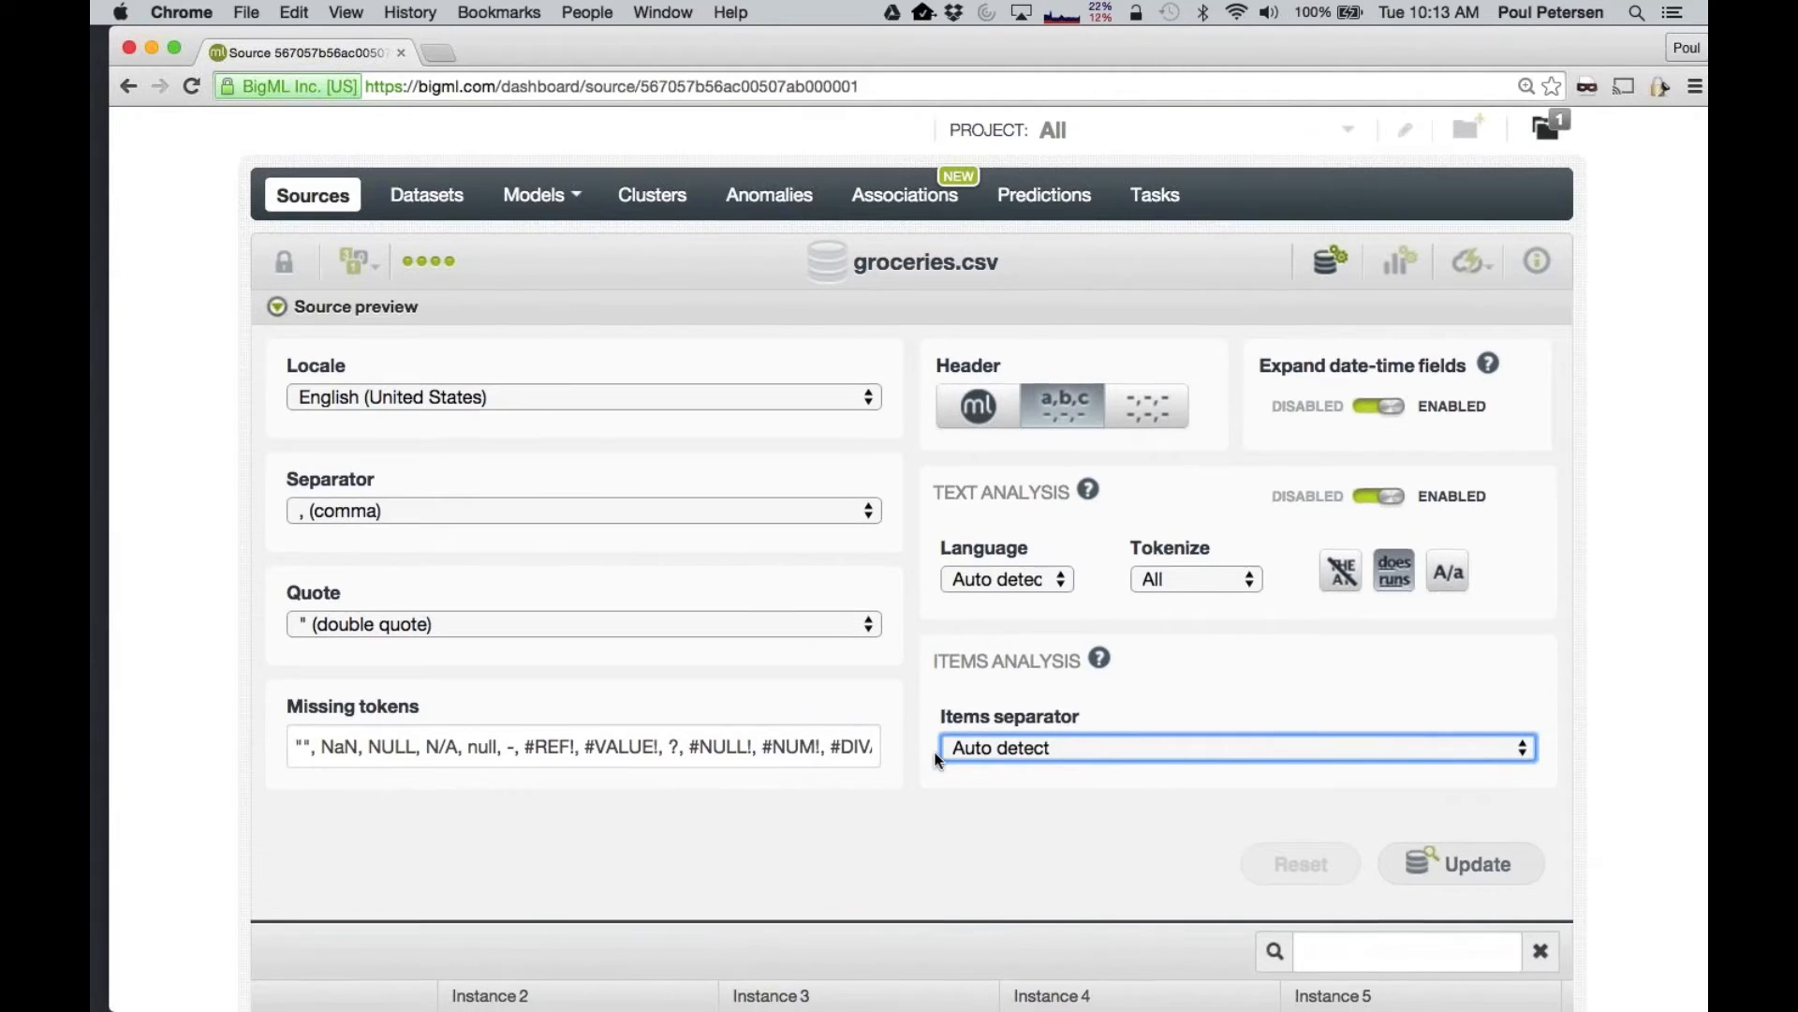
Try a pipe field separator with a comma items separator, and reset the source configuration
scroll(937, 759, down, 5)
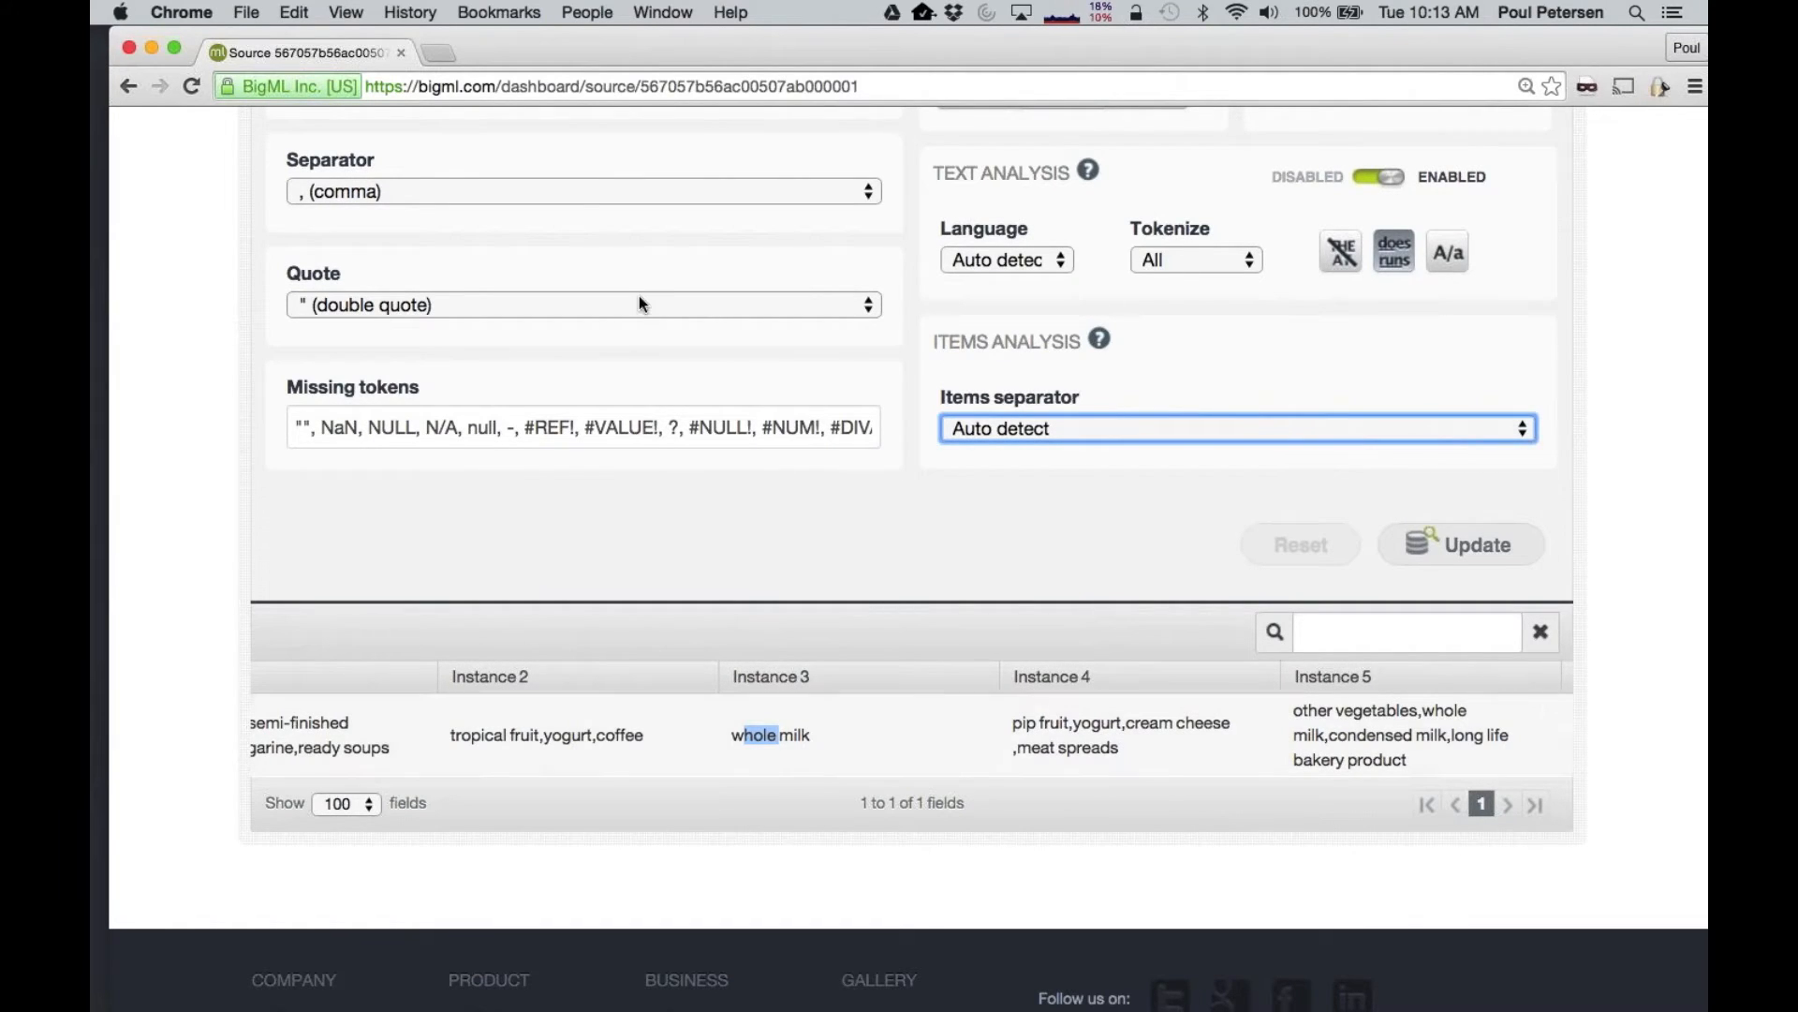
click(571, 191)
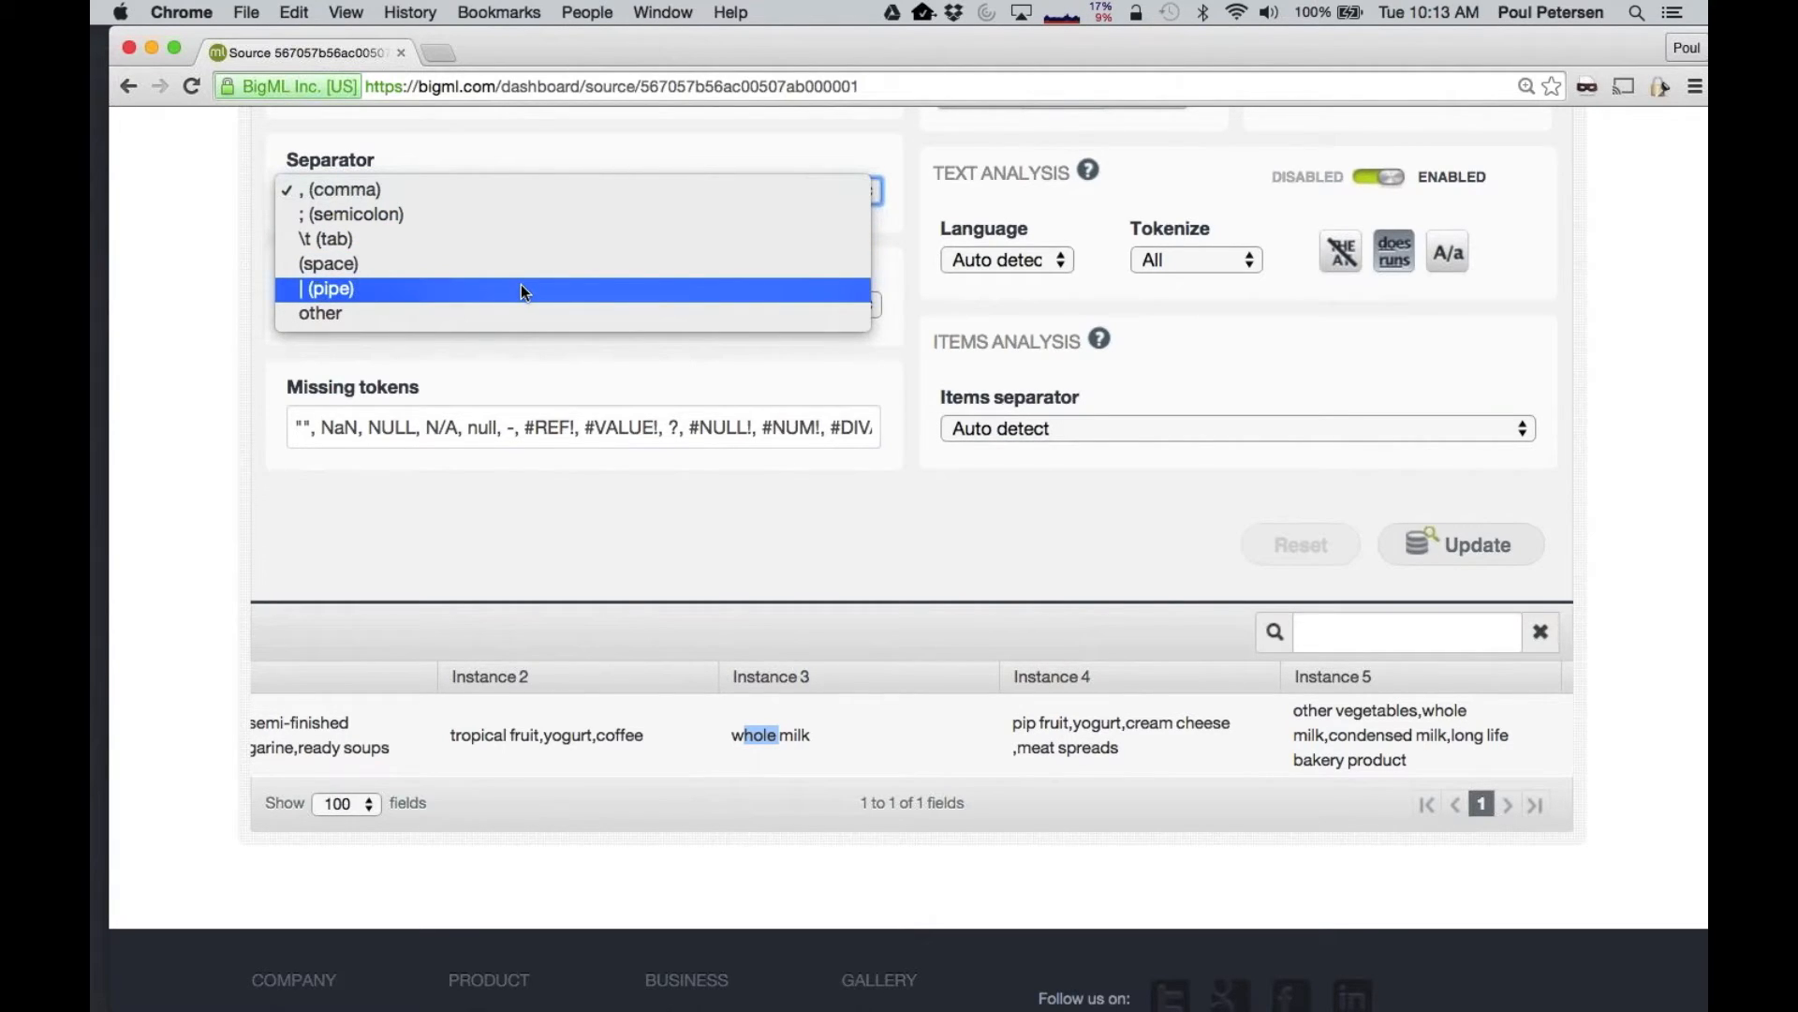
click(720, 289)
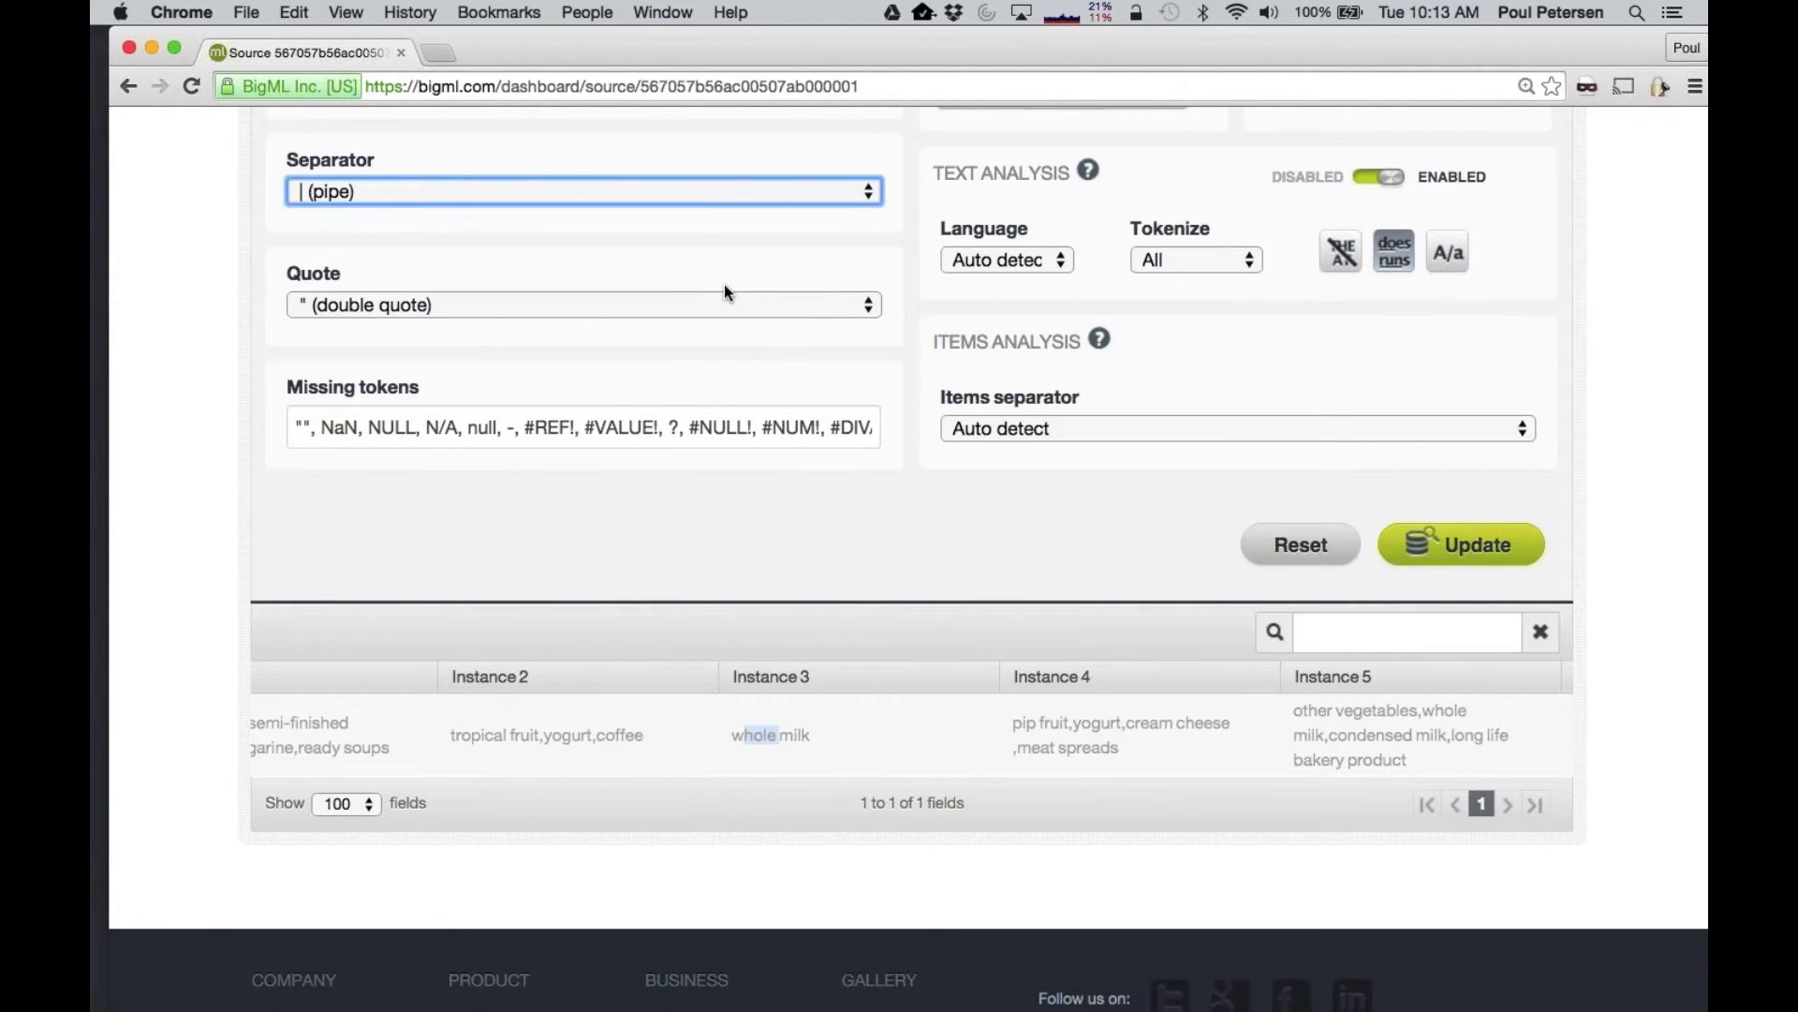
click(1021, 429)
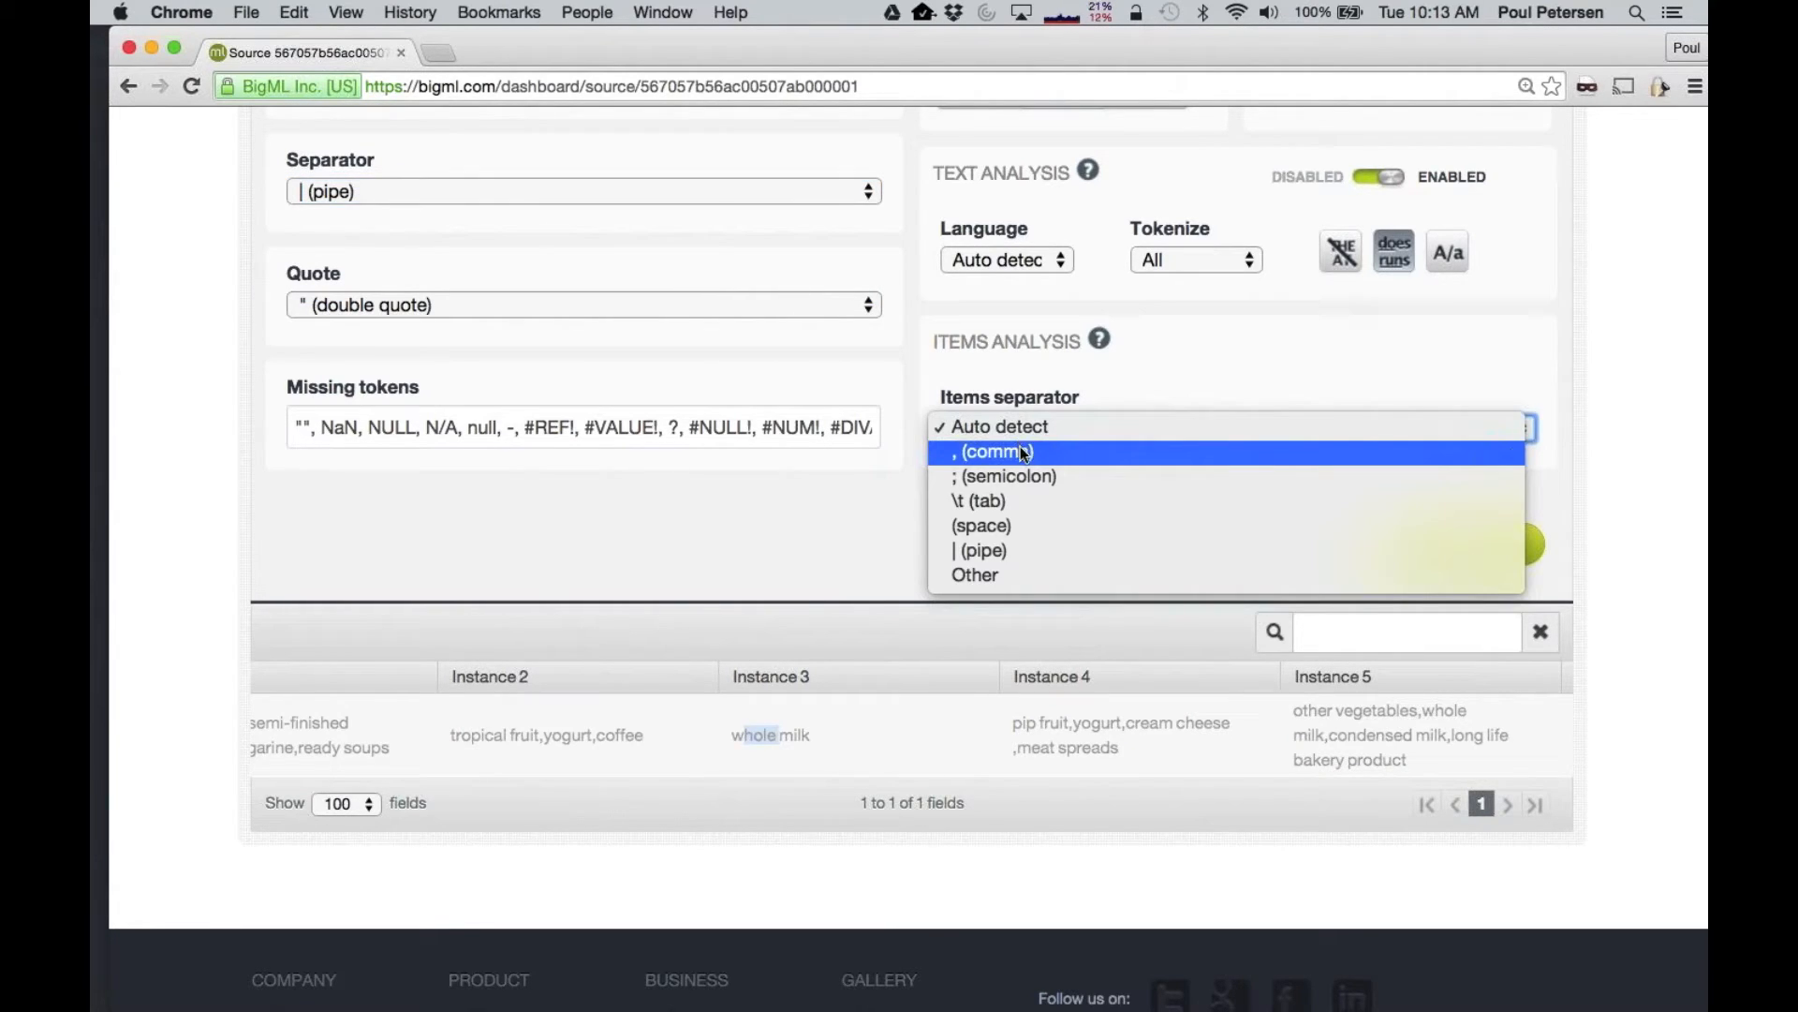
click(1023, 450)
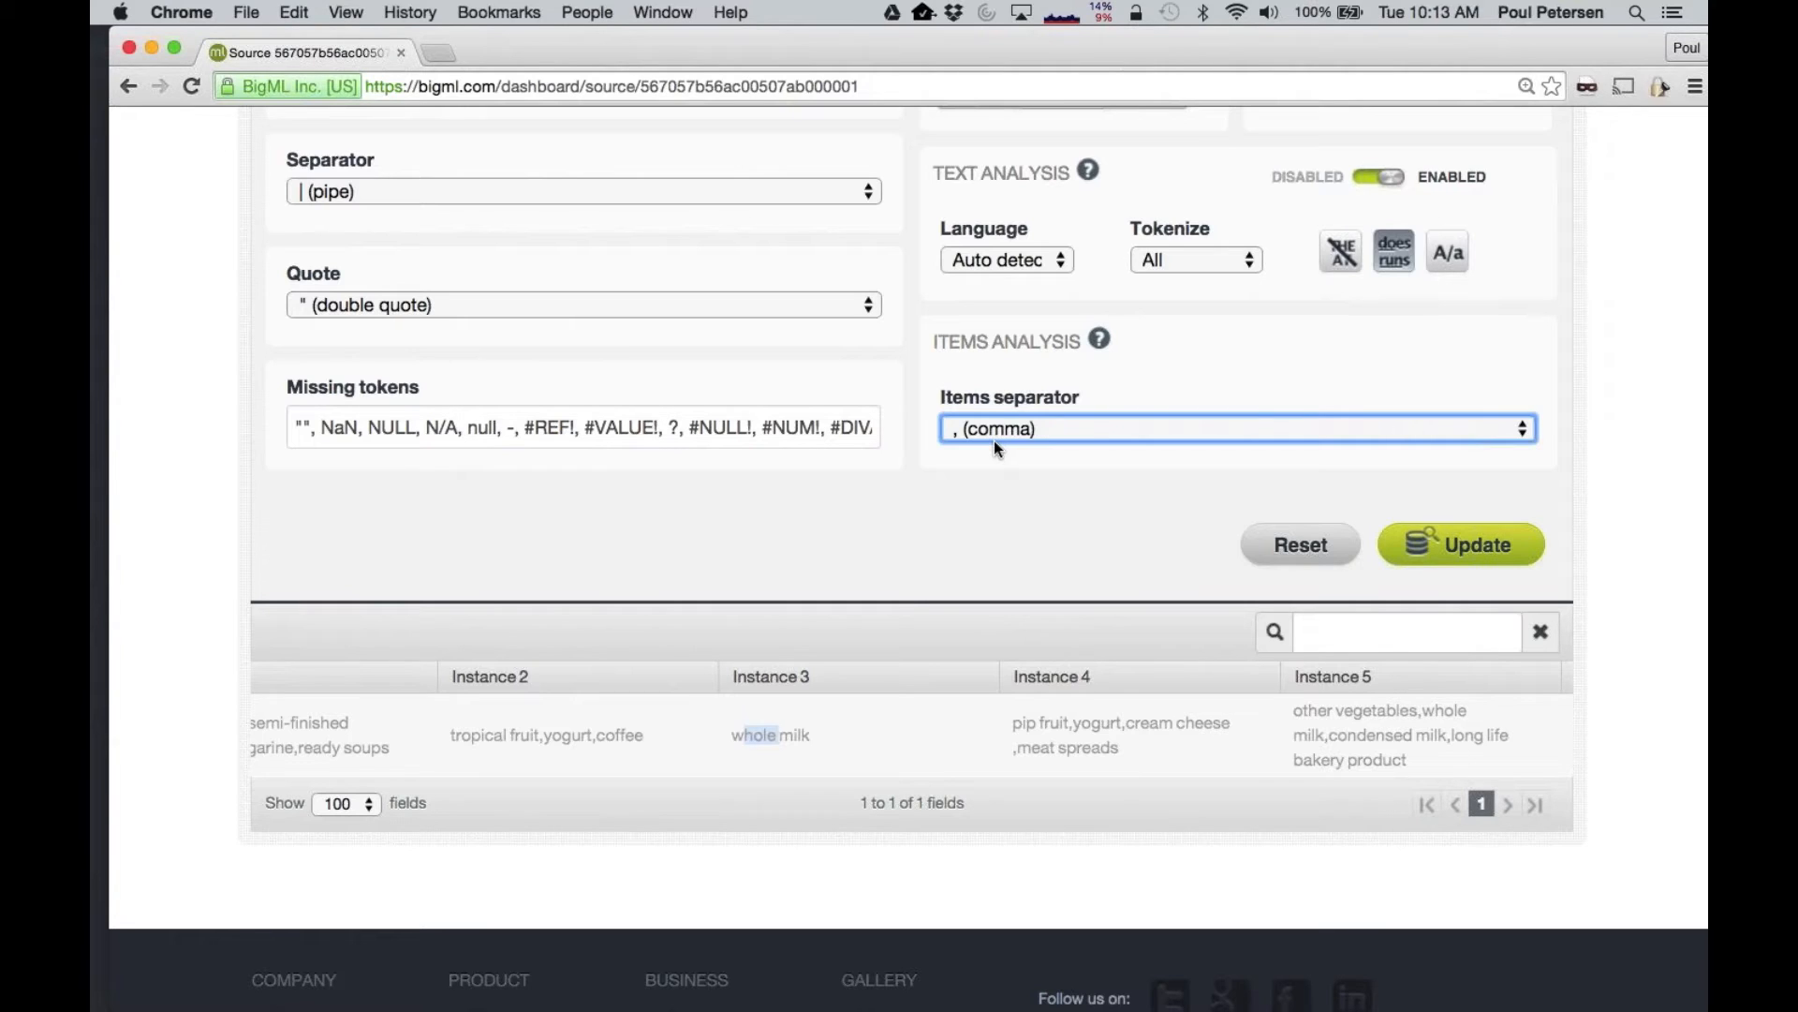
click(1280, 546)
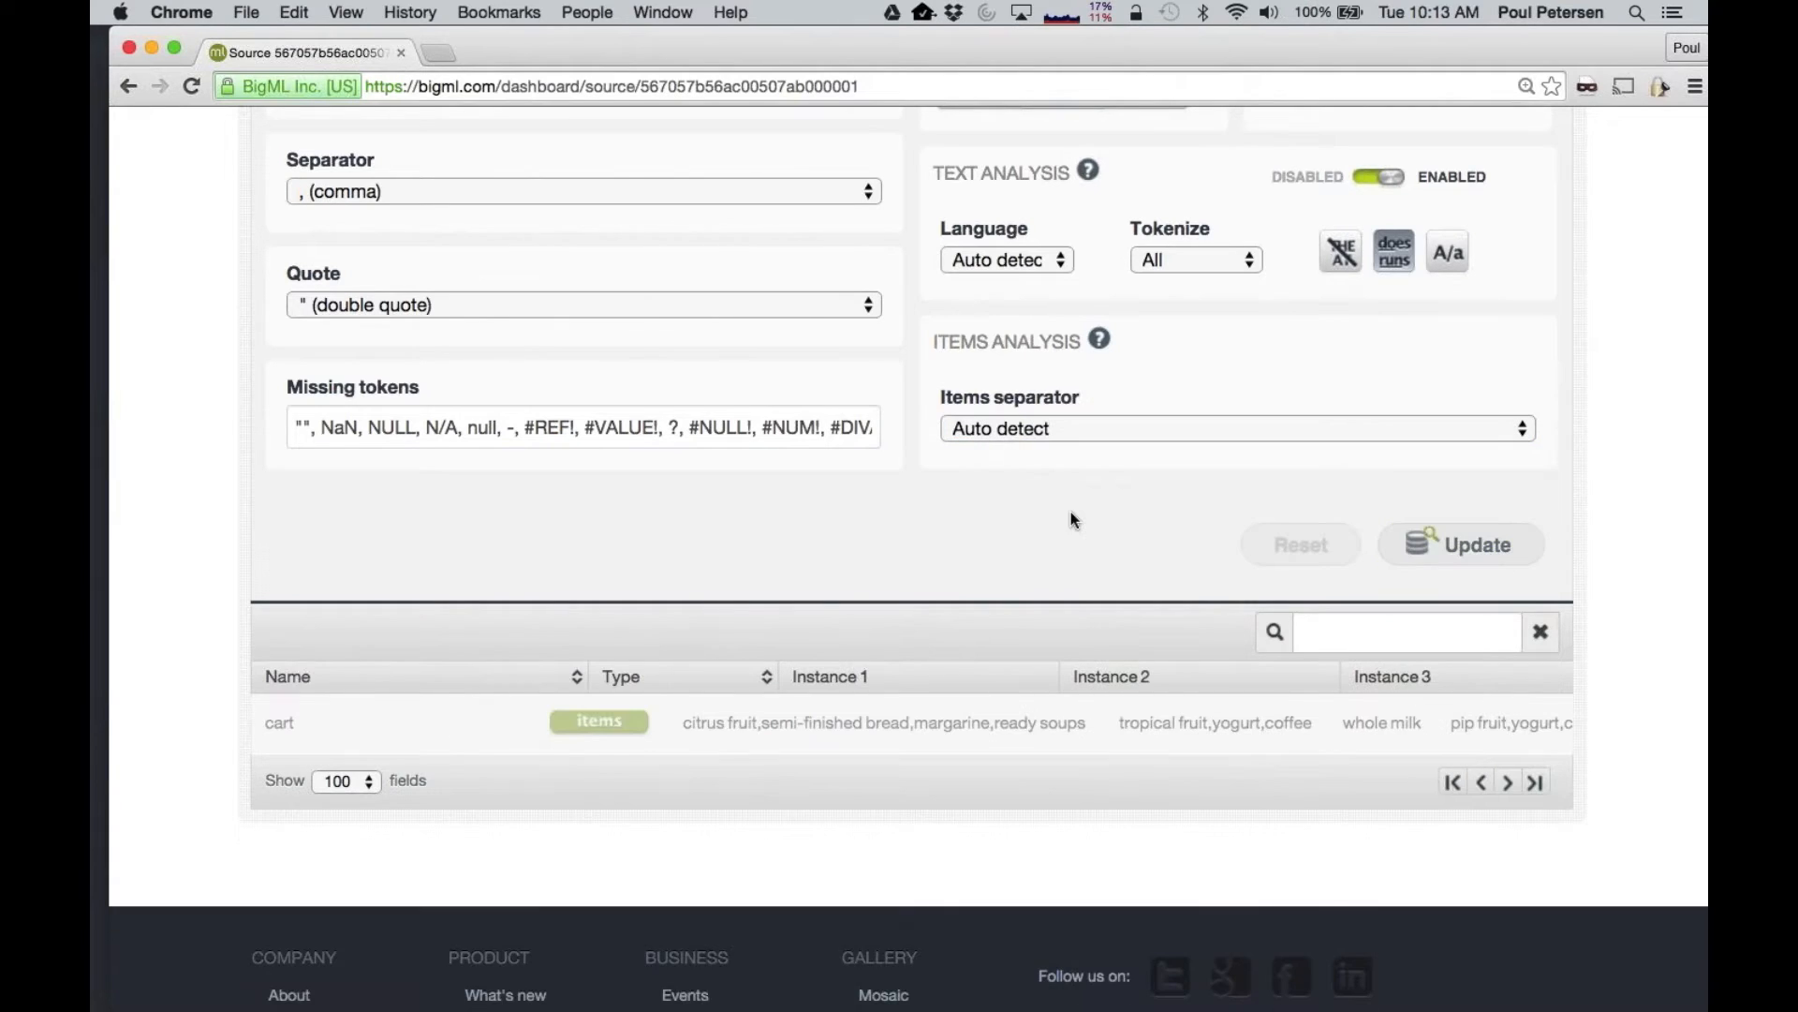
Close the source configuration and create a 1-click dataset from groceries.csv
scroll(1074, 520, up, 5)
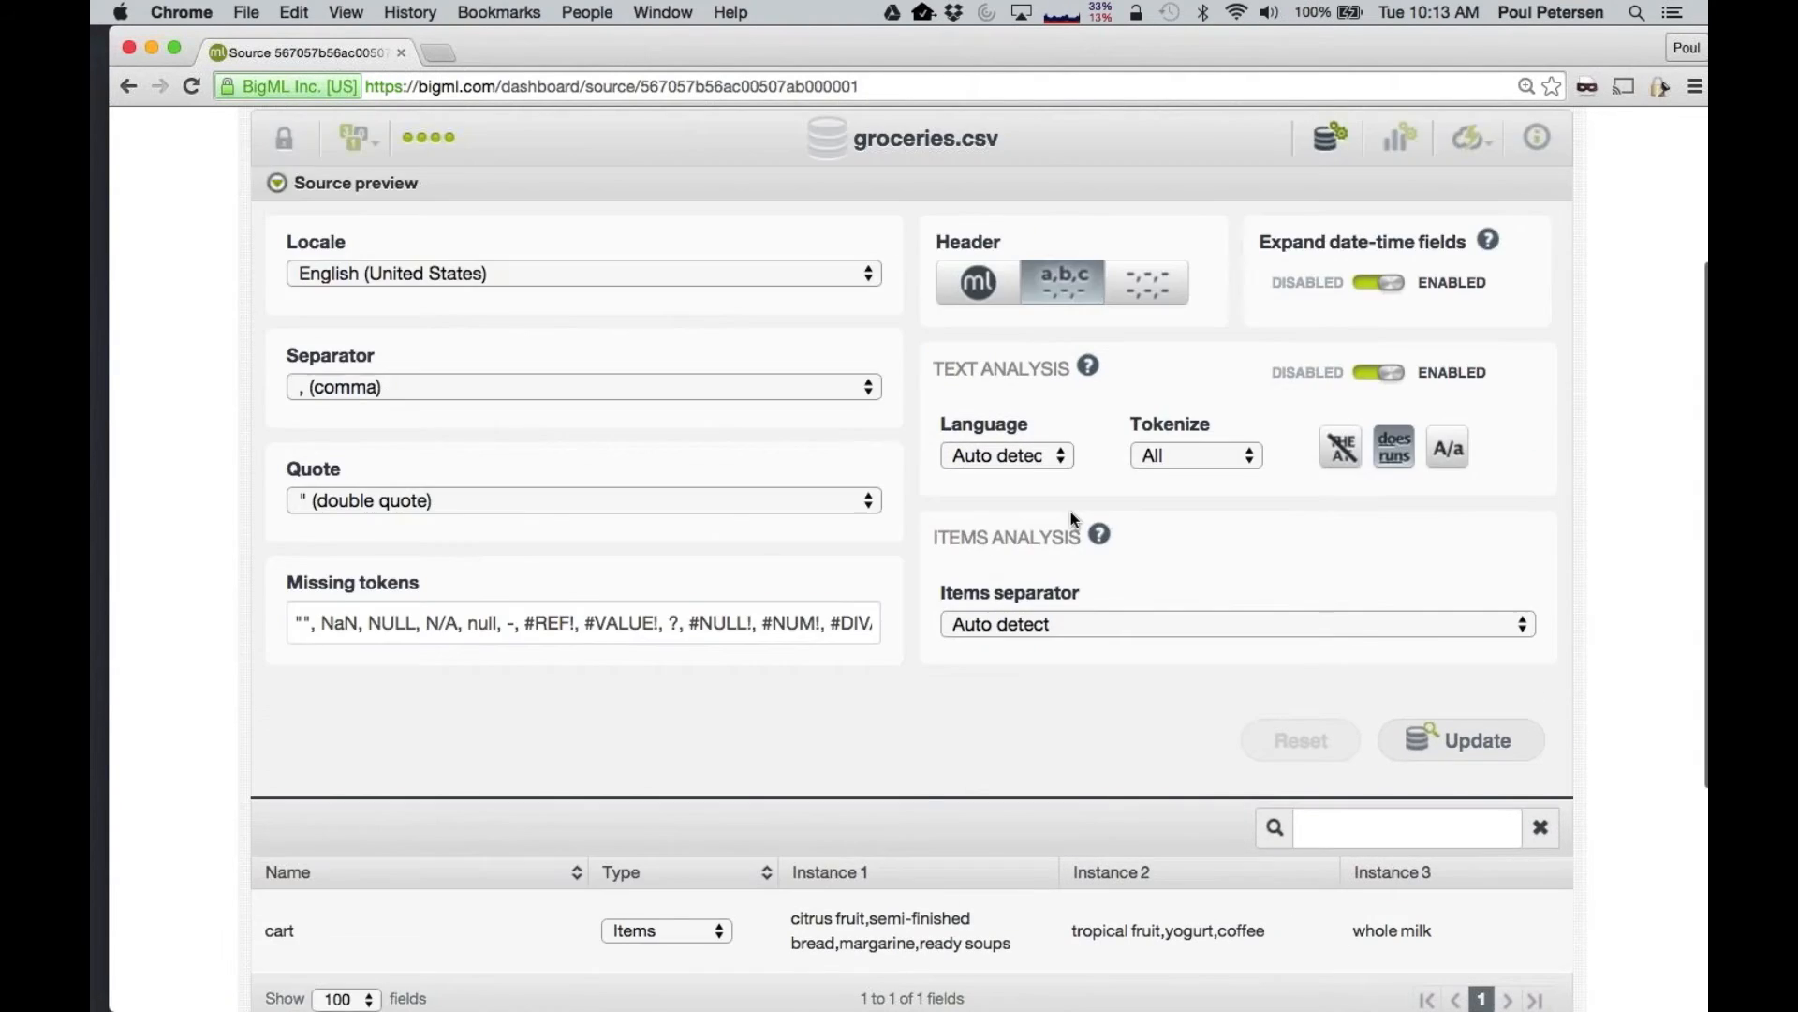
click(1330, 409)
mouse_move(1405, 412)
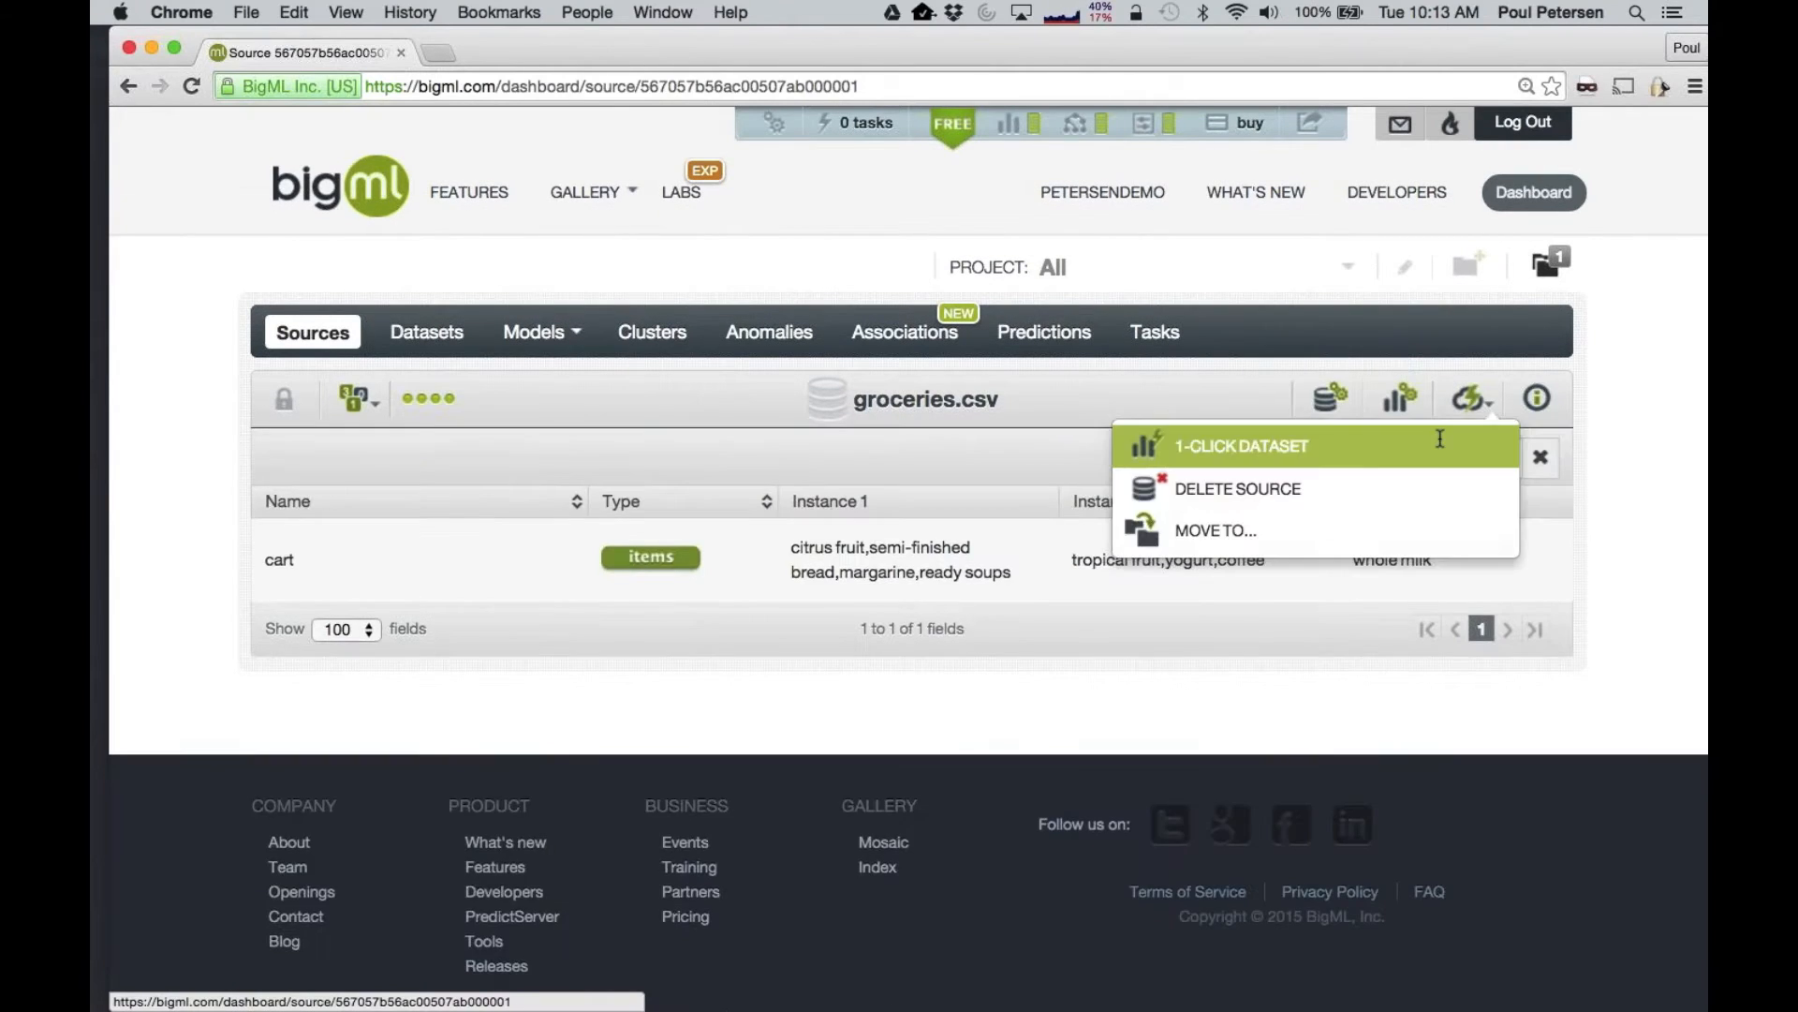
click(1367, 446)
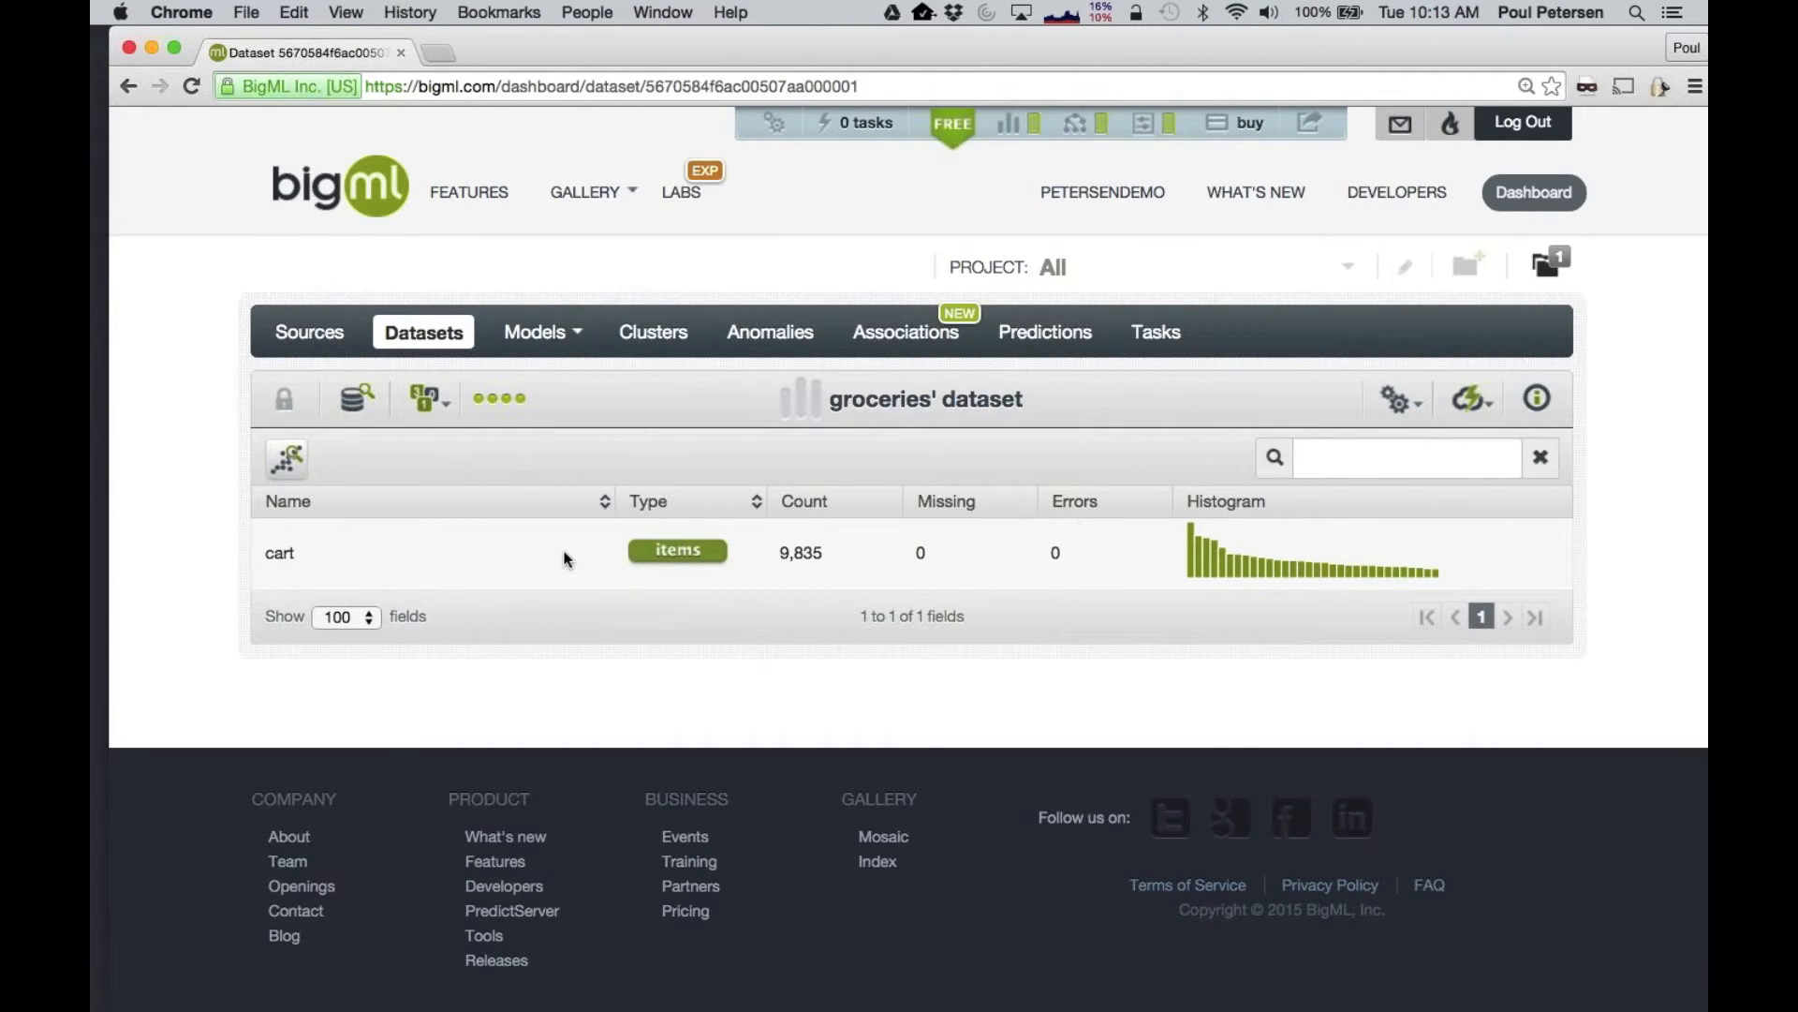
Examine the item frequencies of the cart field in its histogram and tag cloud
mouse_move(653, 566)
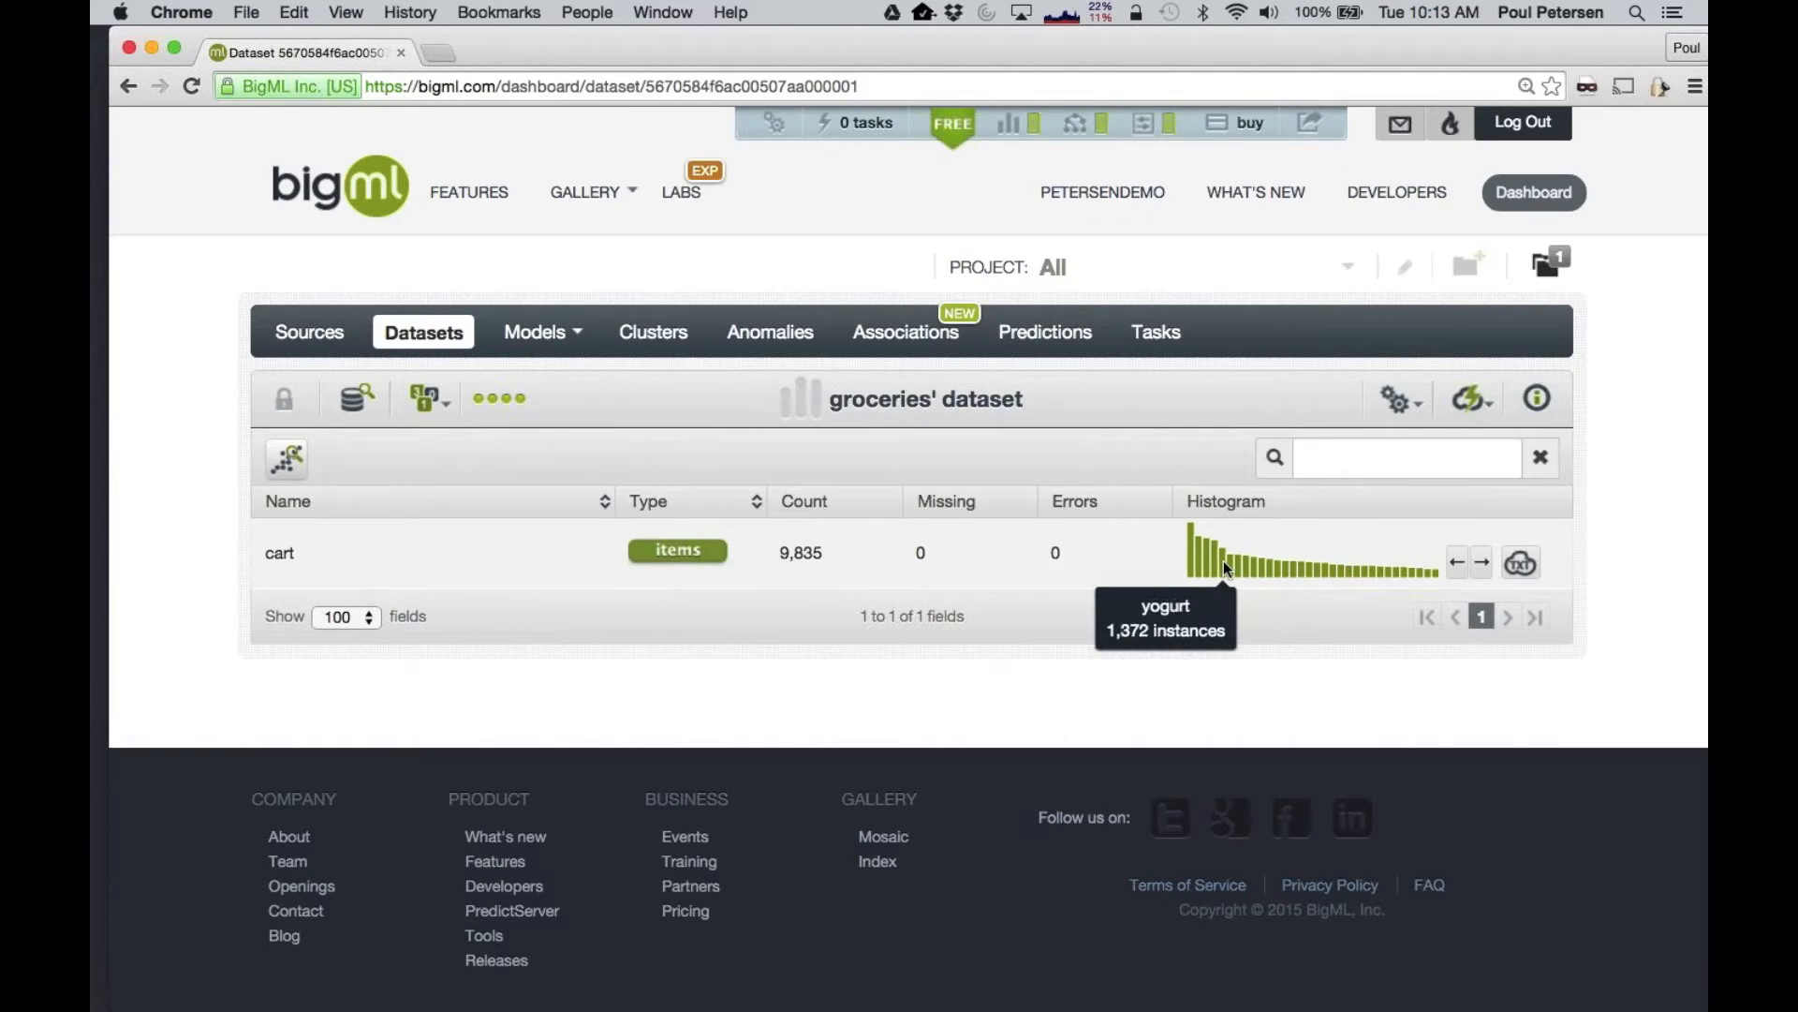
mouse_move(1251, 573)
mouse_move(1191, 566)
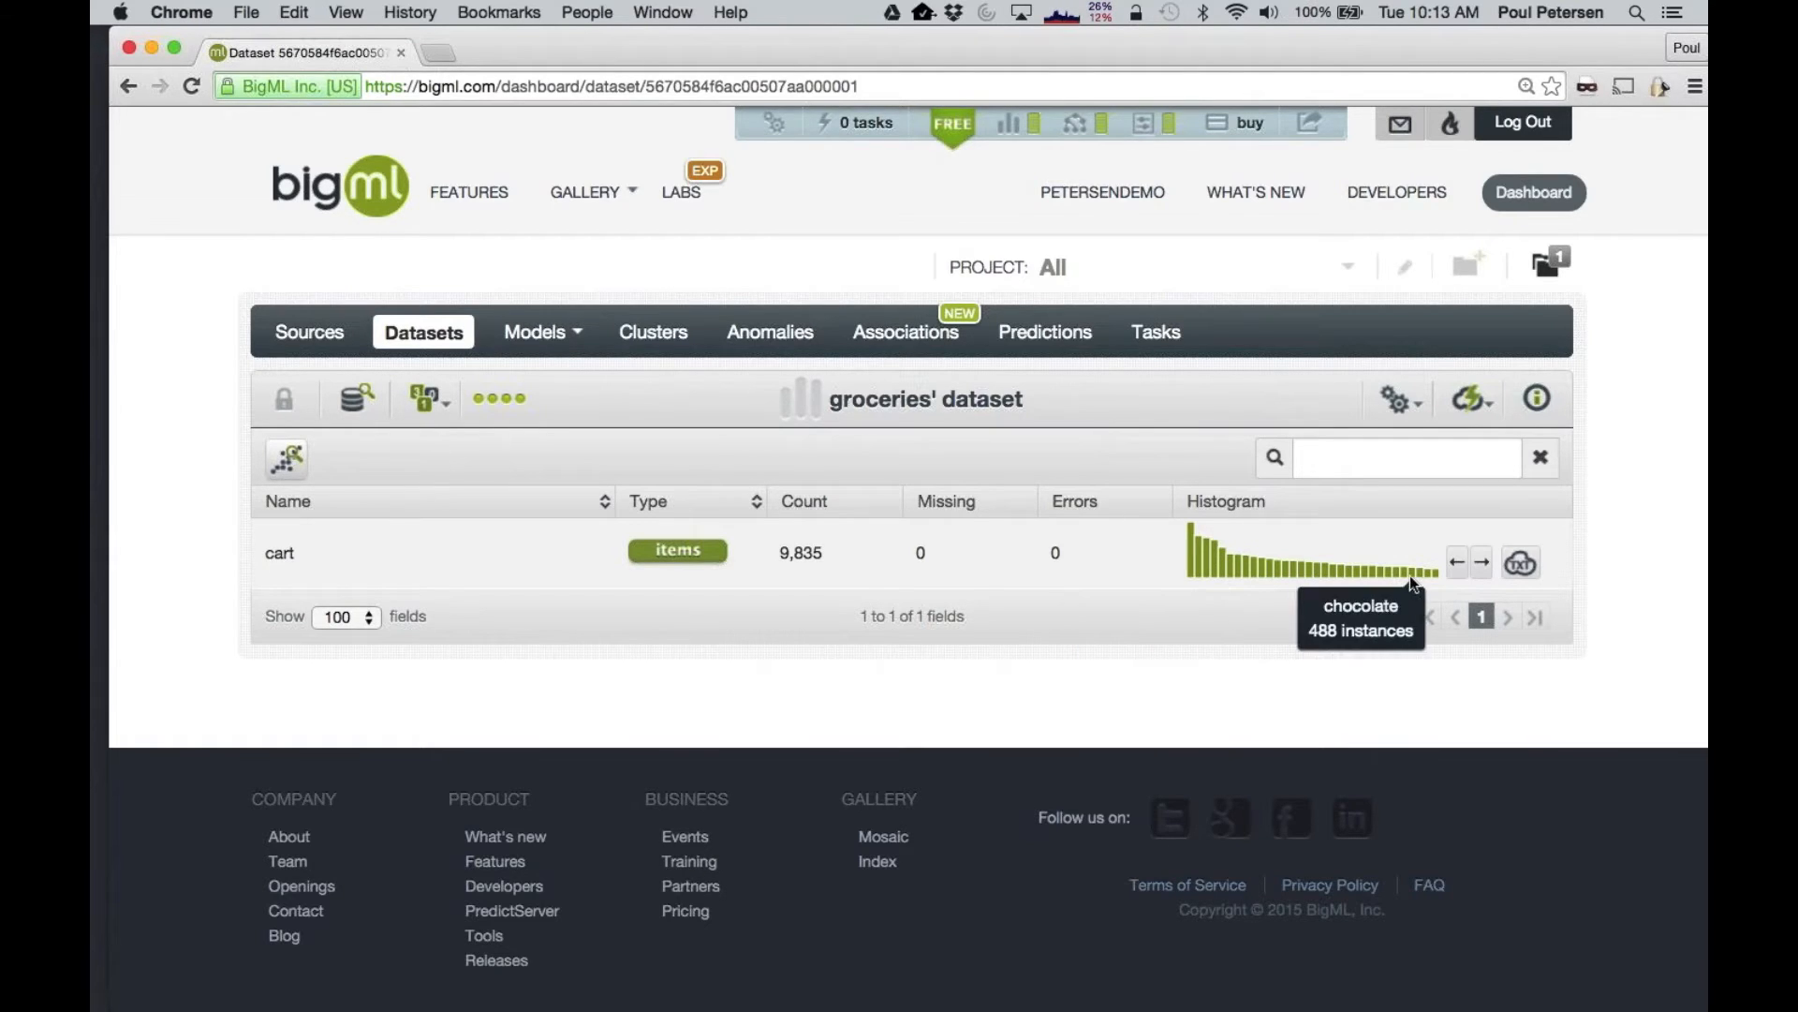
click(1336, 564)
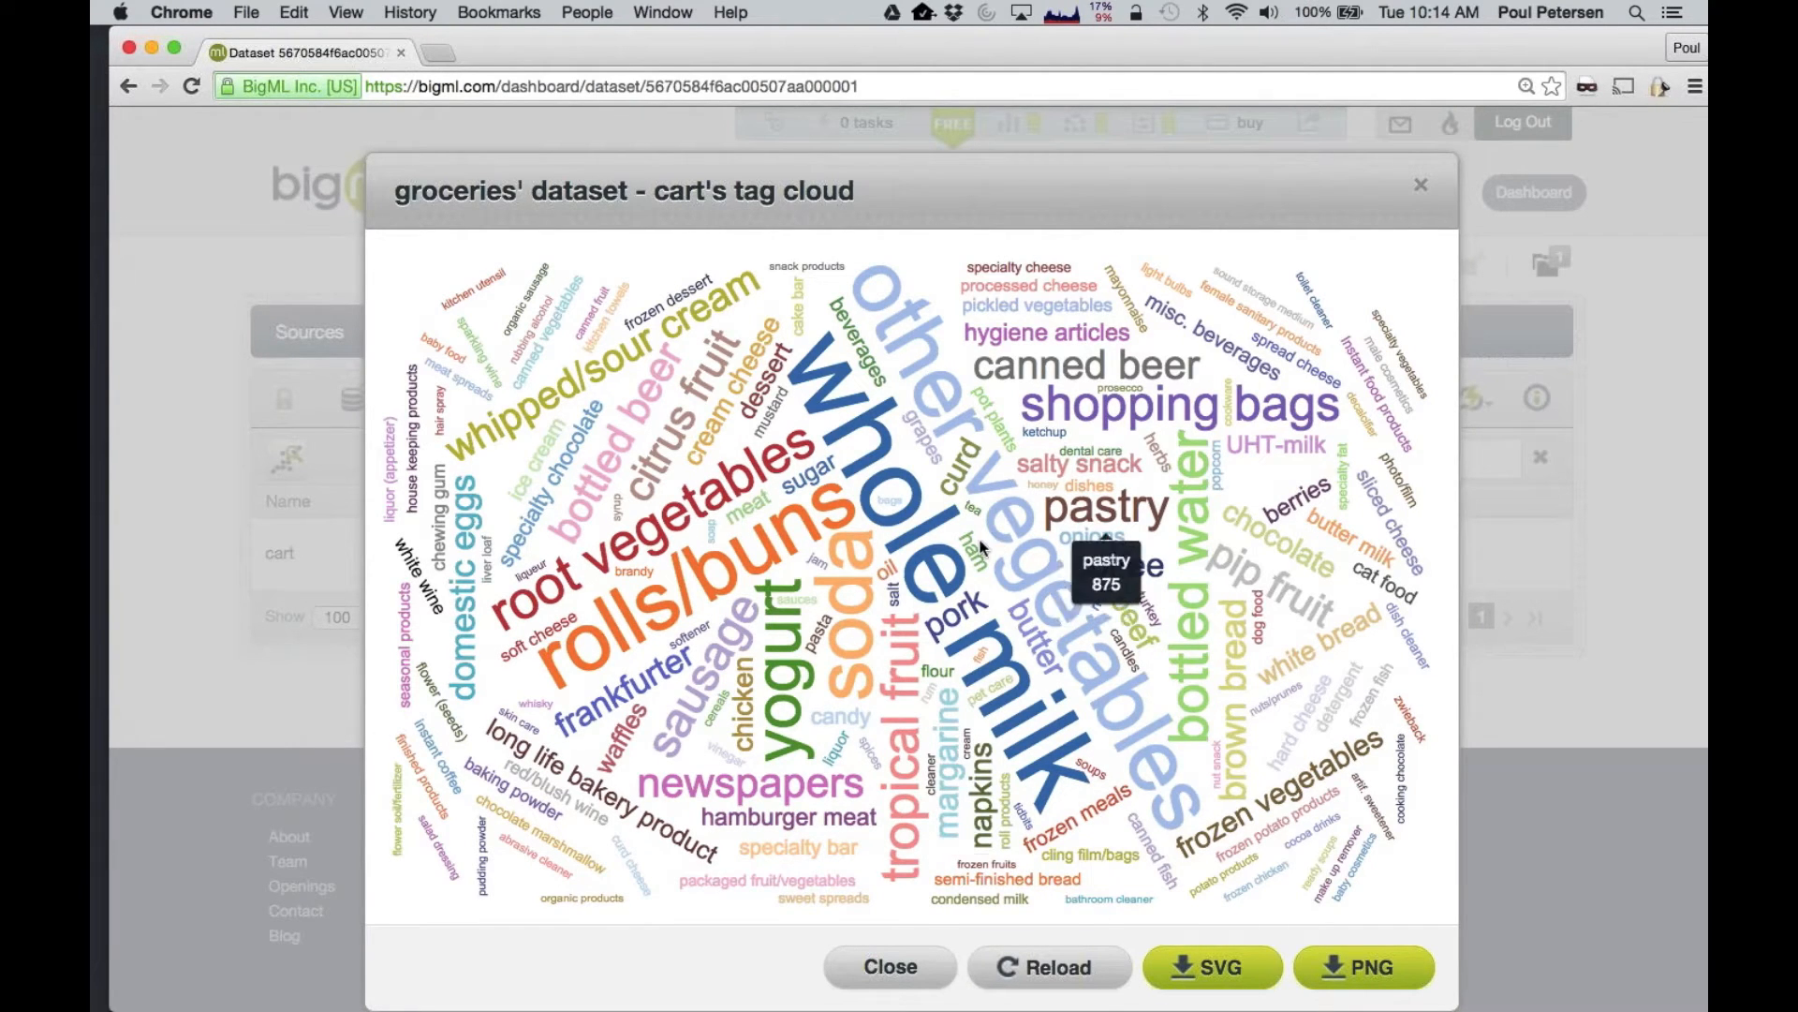
mouse_move(922, 508)
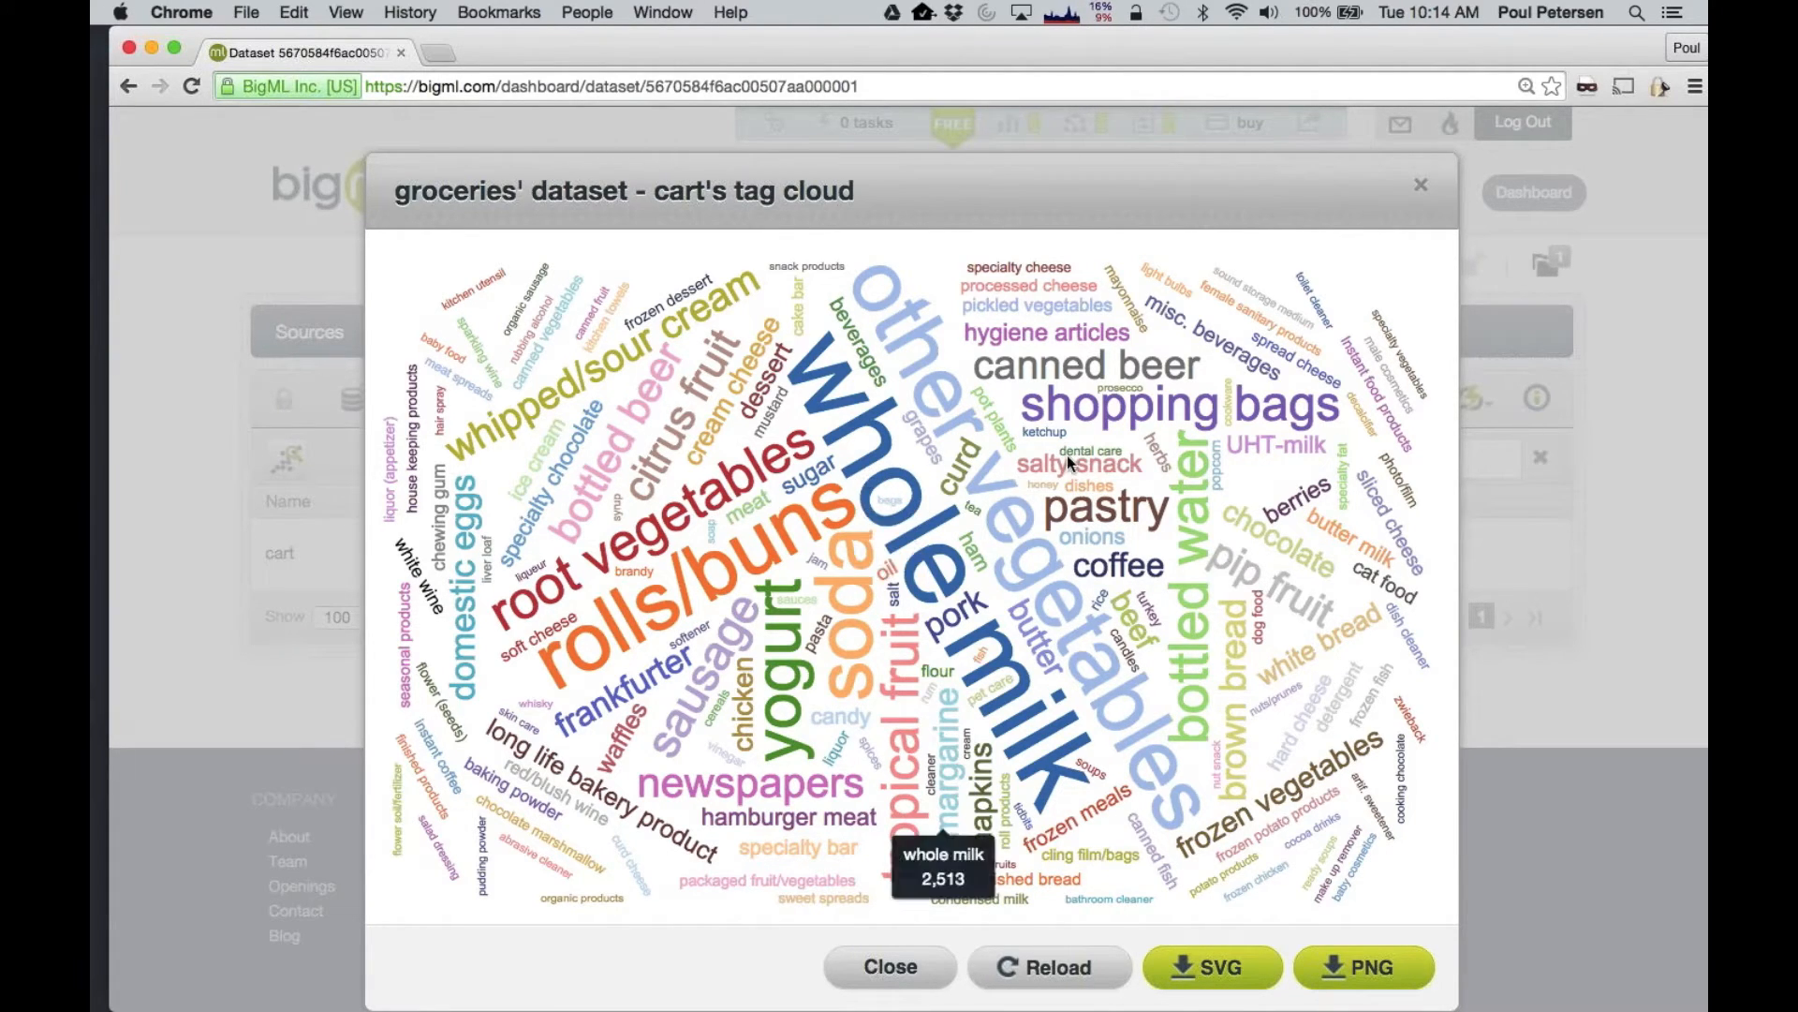
mouse_move(1054, 380)
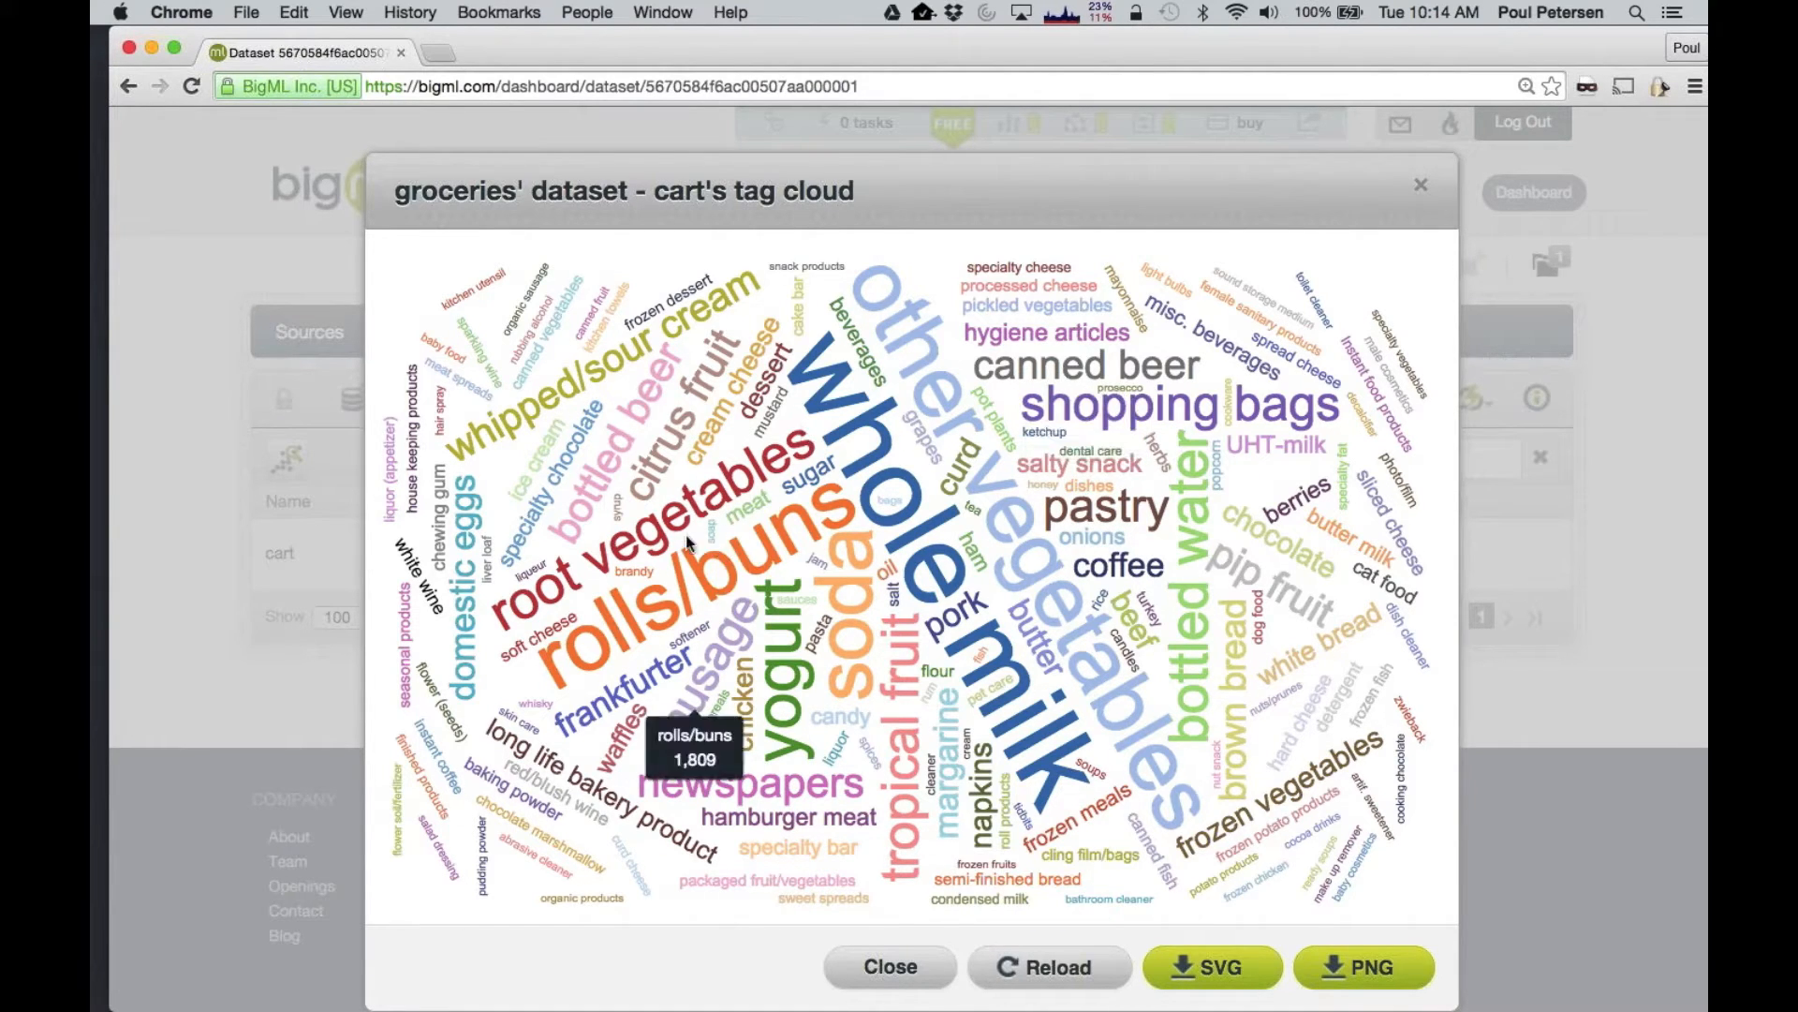
mouse_move(712, 521)
mouse_move(603, 466)
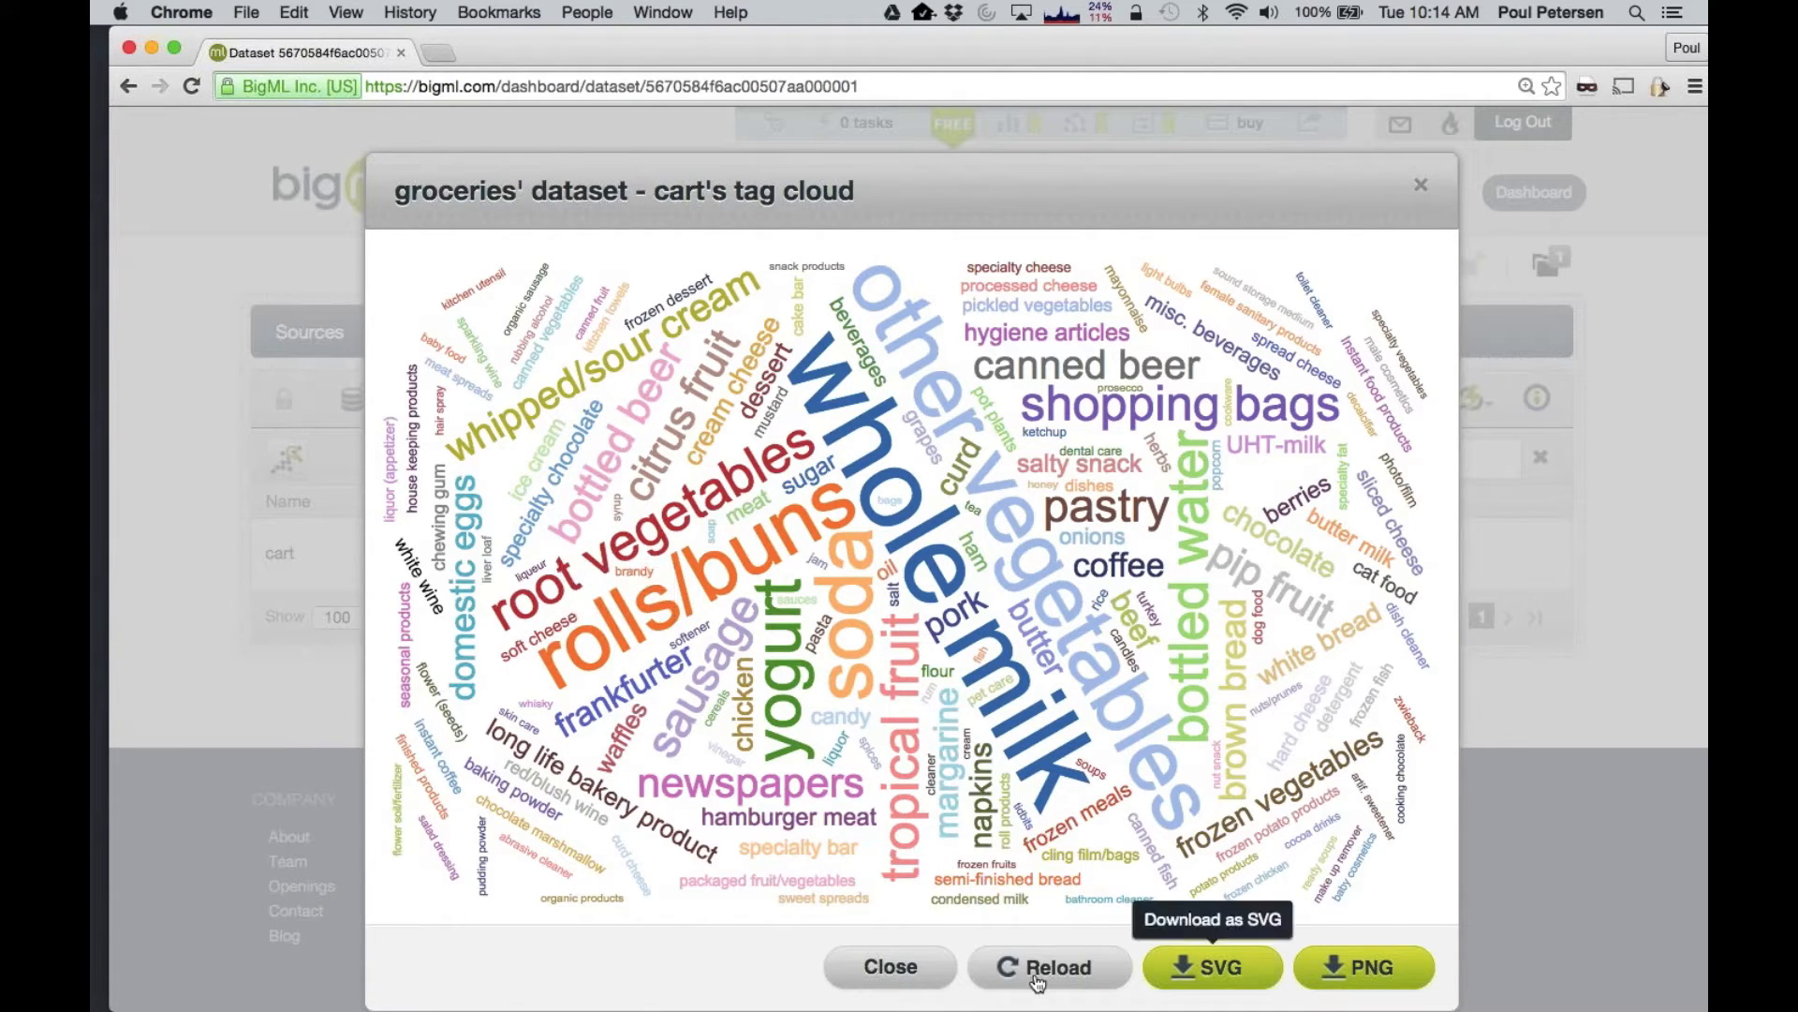
click(890, 967)
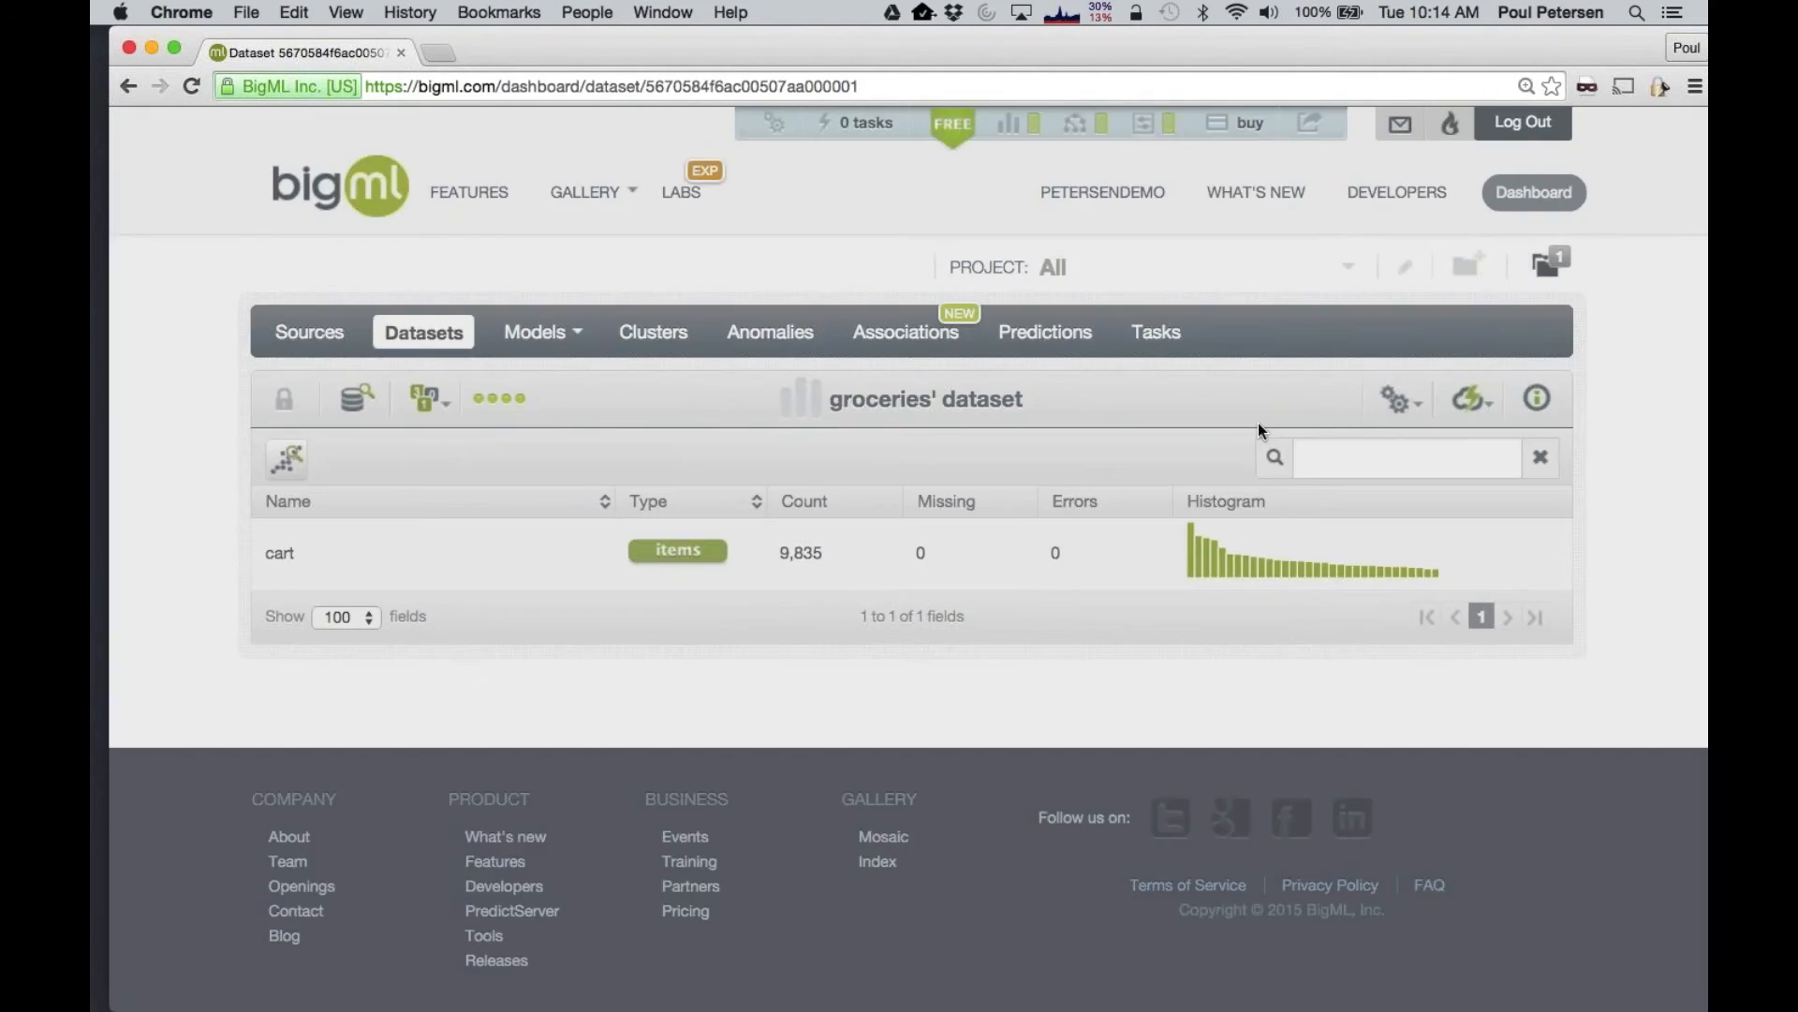
Create a 1-click association from the groceries dataset and bring its table of association rules into view
click(1399, 400)
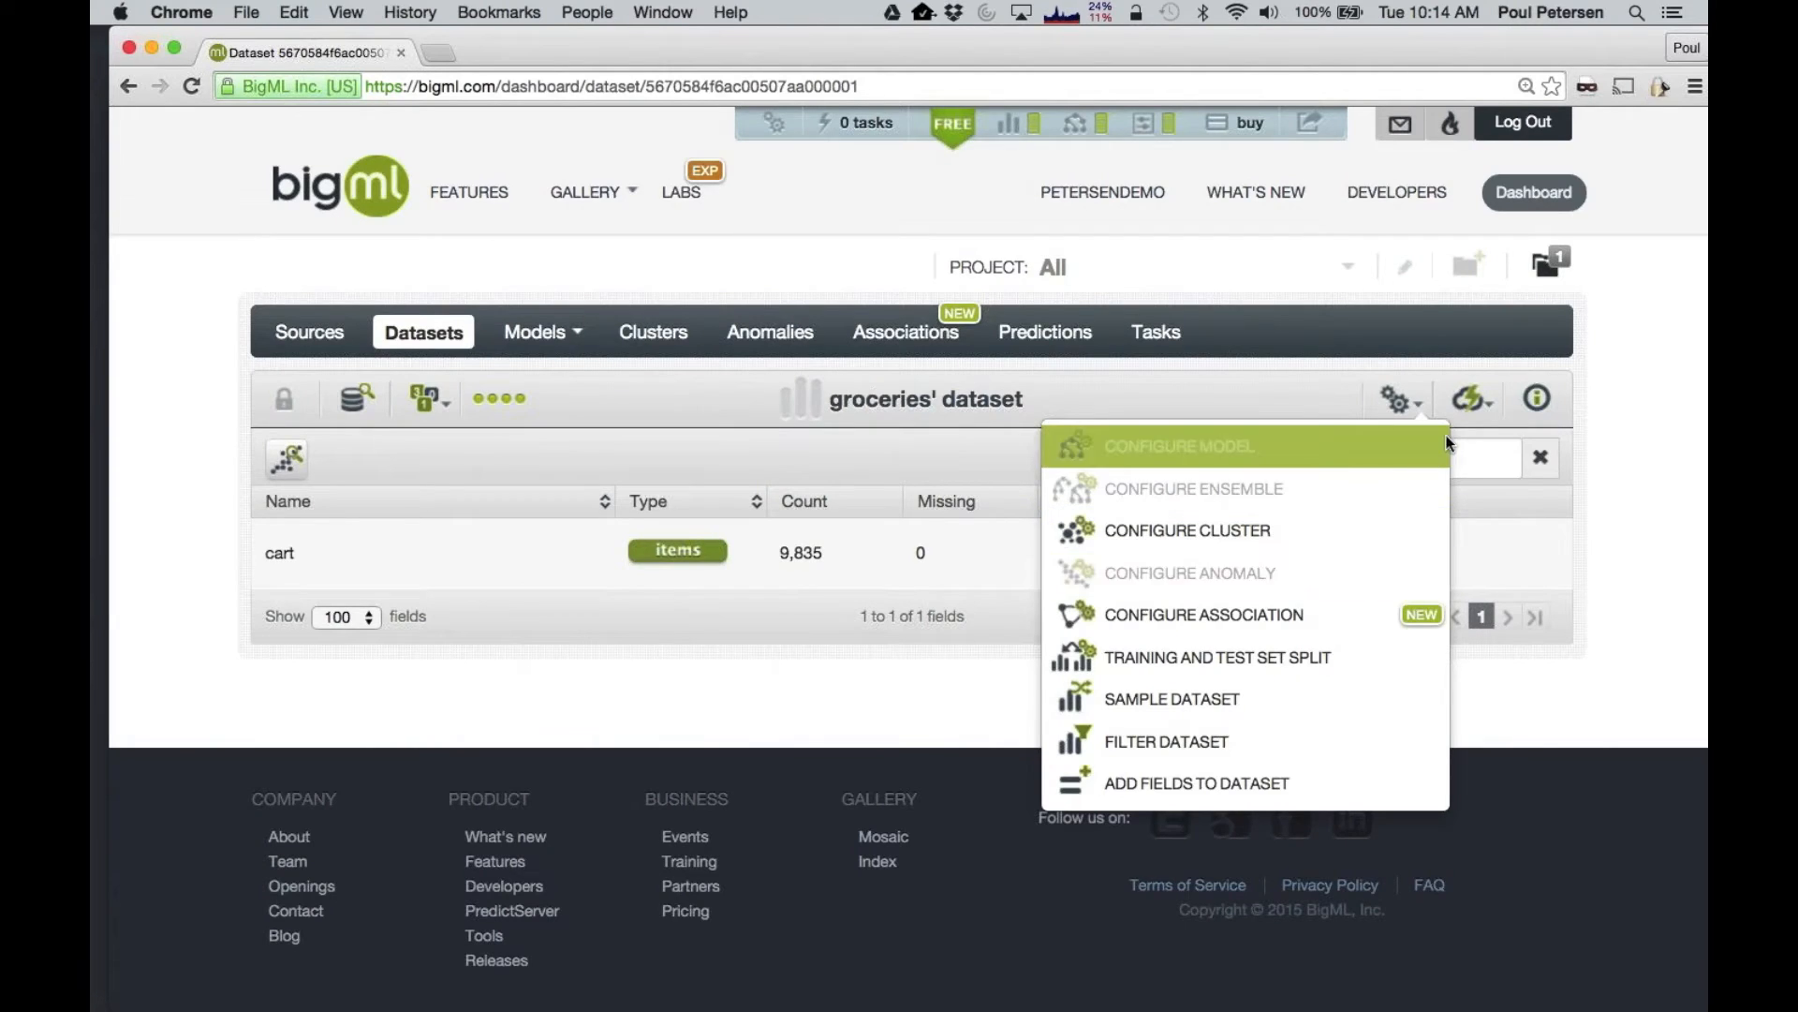
click(1472, 400)
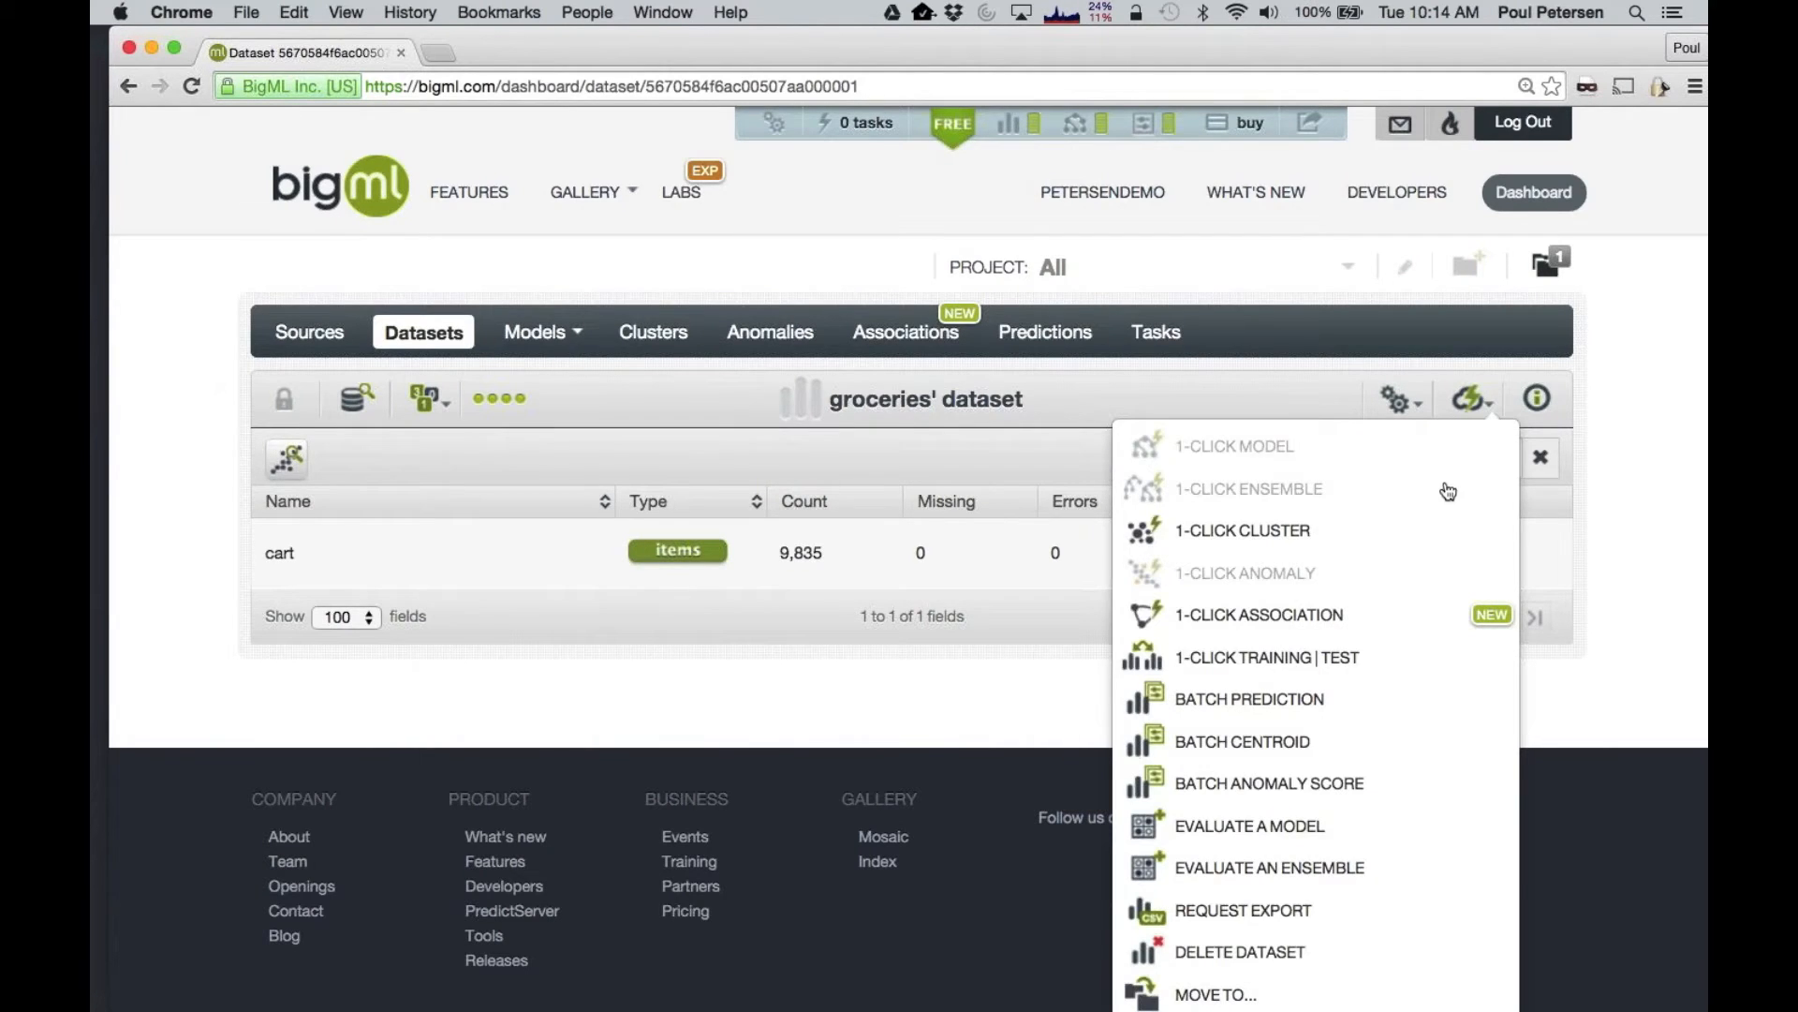
right_click(1419, 618)
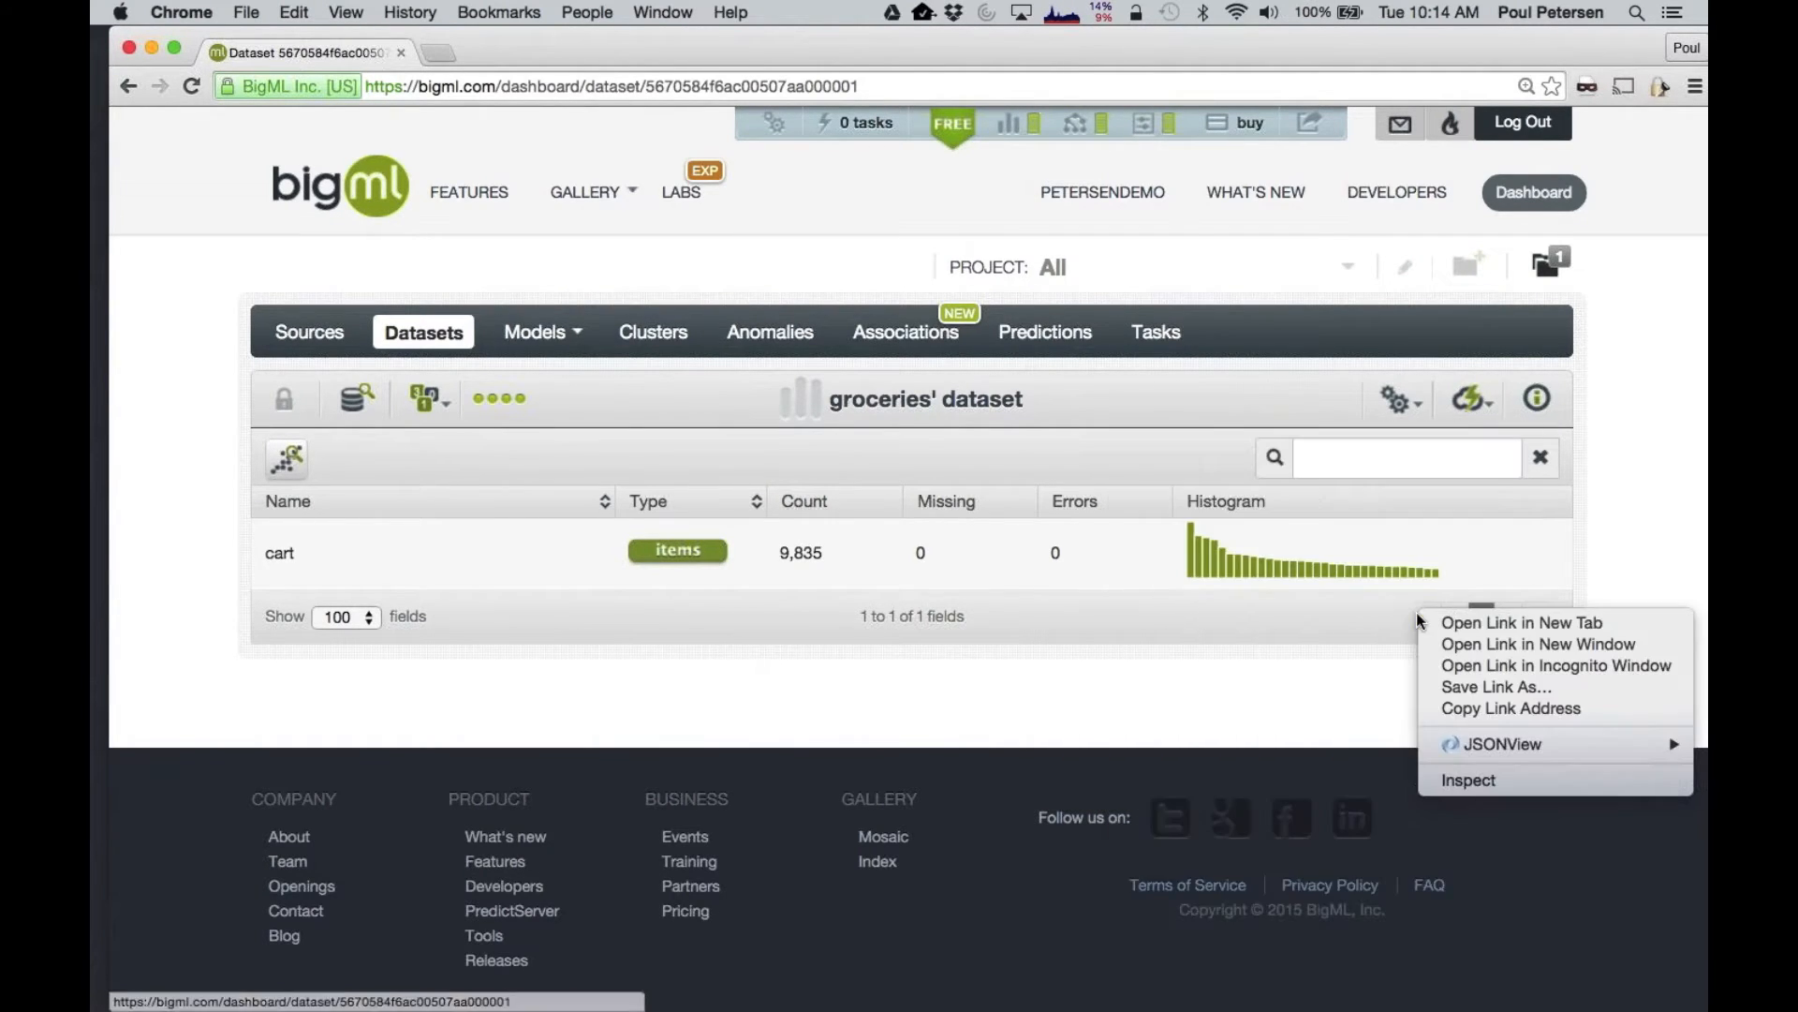
click(1449, 501)
click(1471, 398)
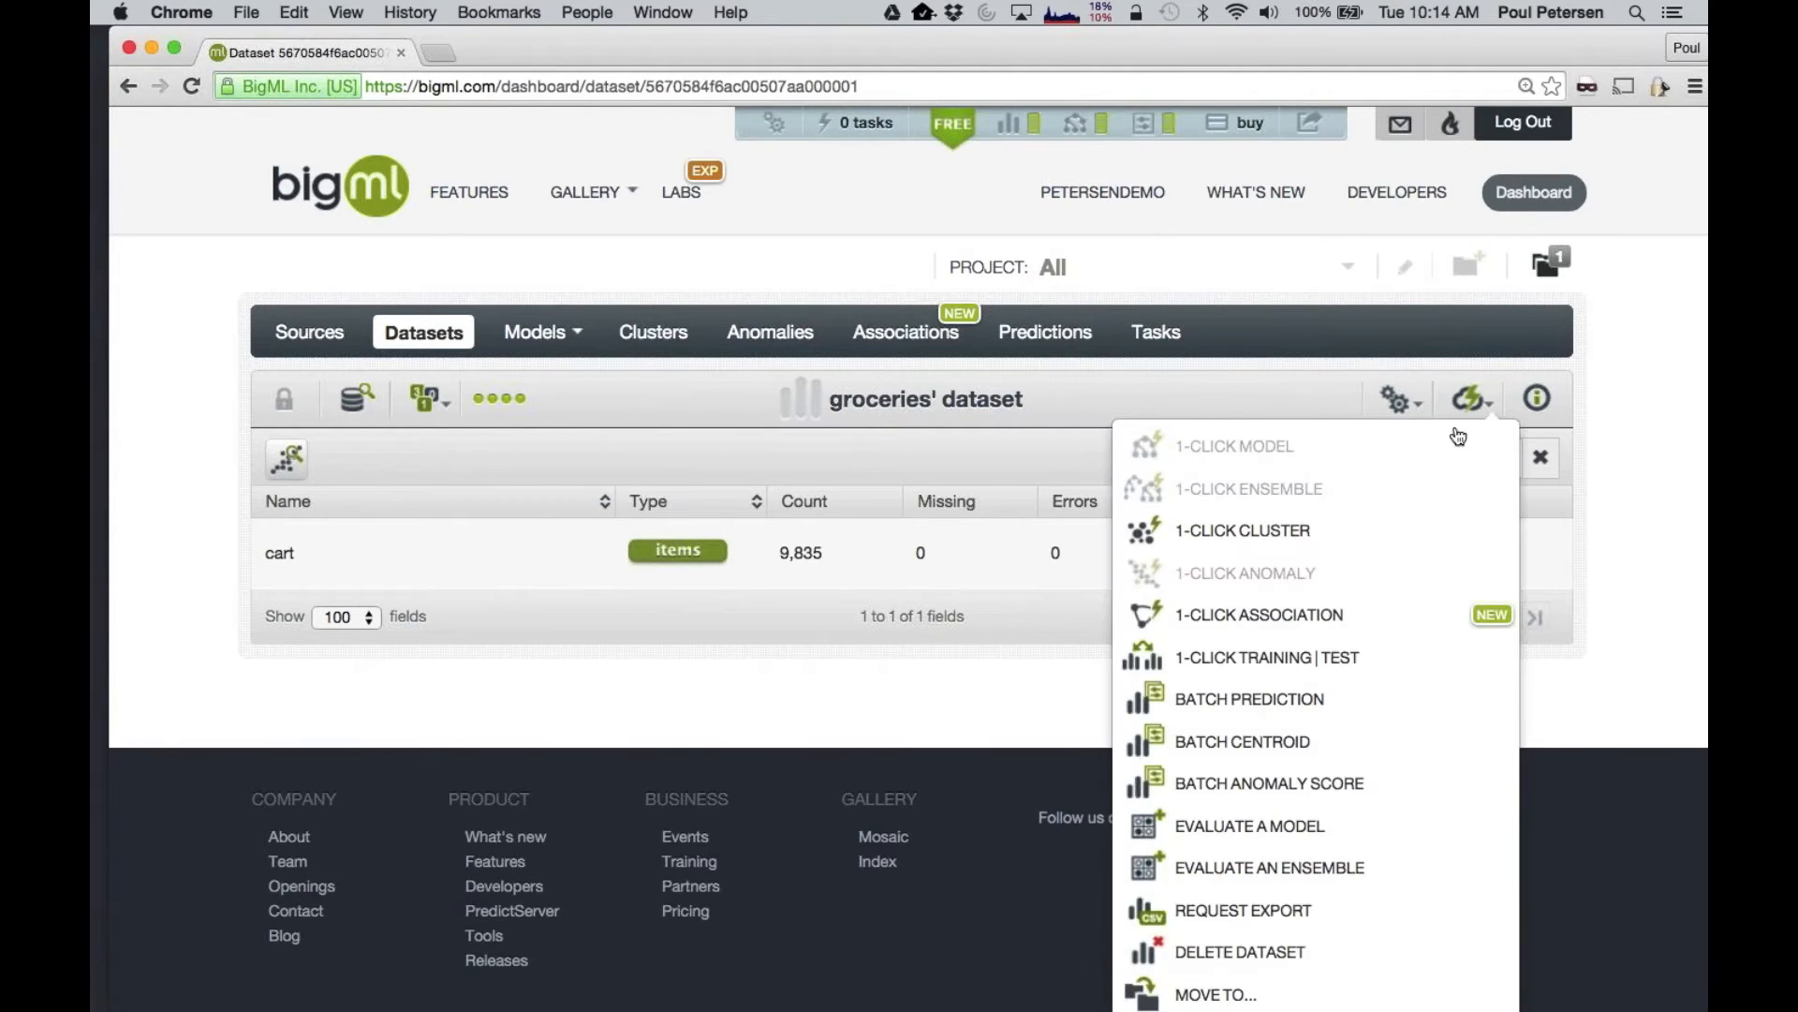
click(1432, 609)
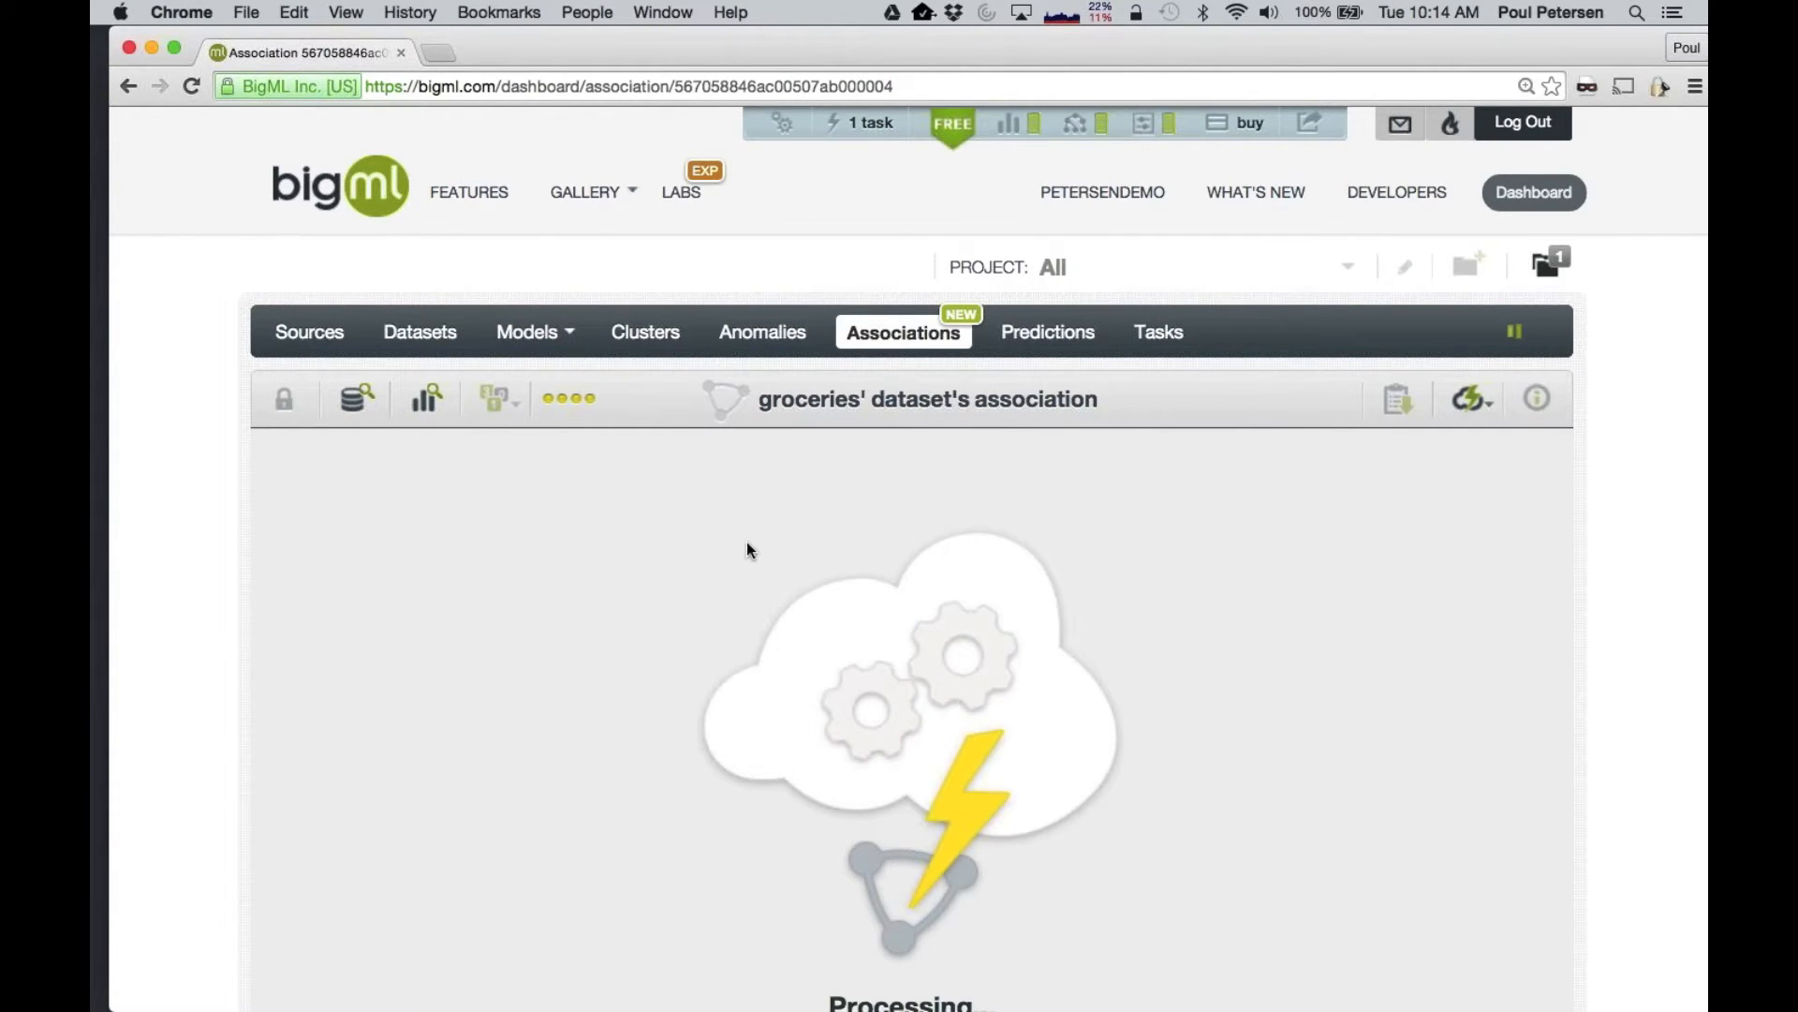
scroll(747, 549, down, 2)
scroll(748, 549, down, 3)
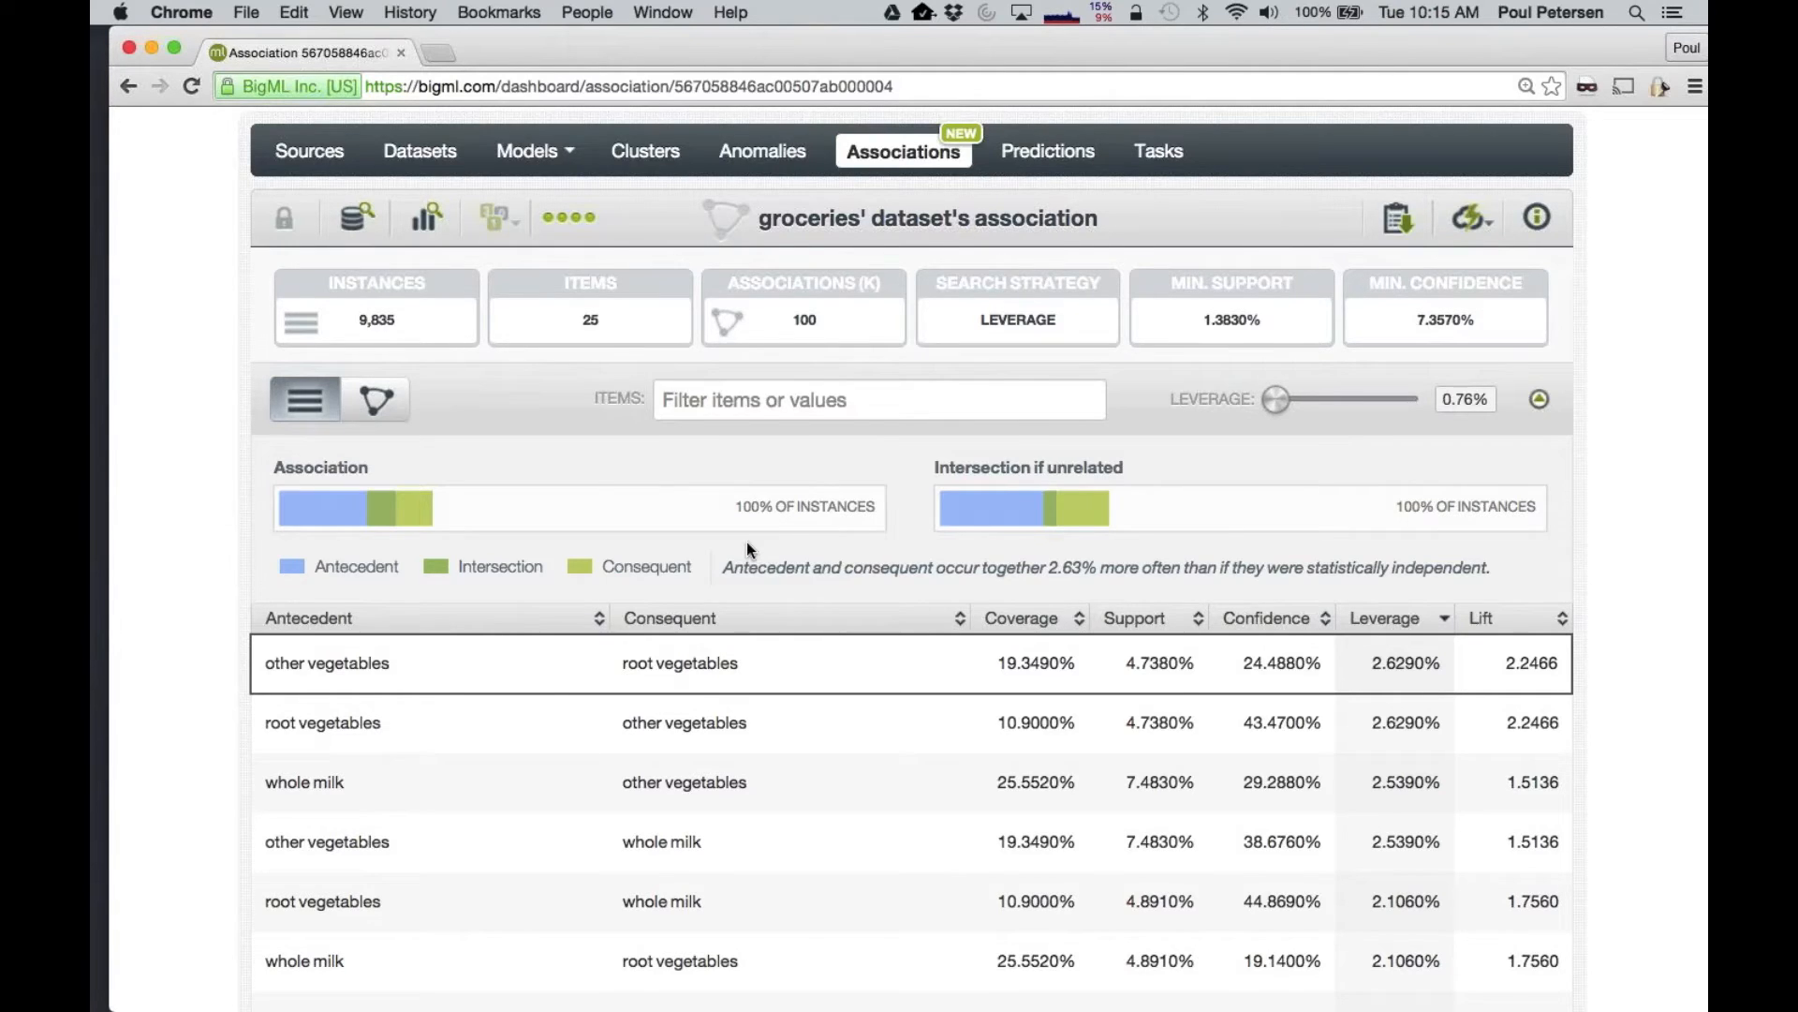
Examine the coverage, support and confidence of the top association rule, and sort the rules table by lift
scroll(747, 548, down, 2)
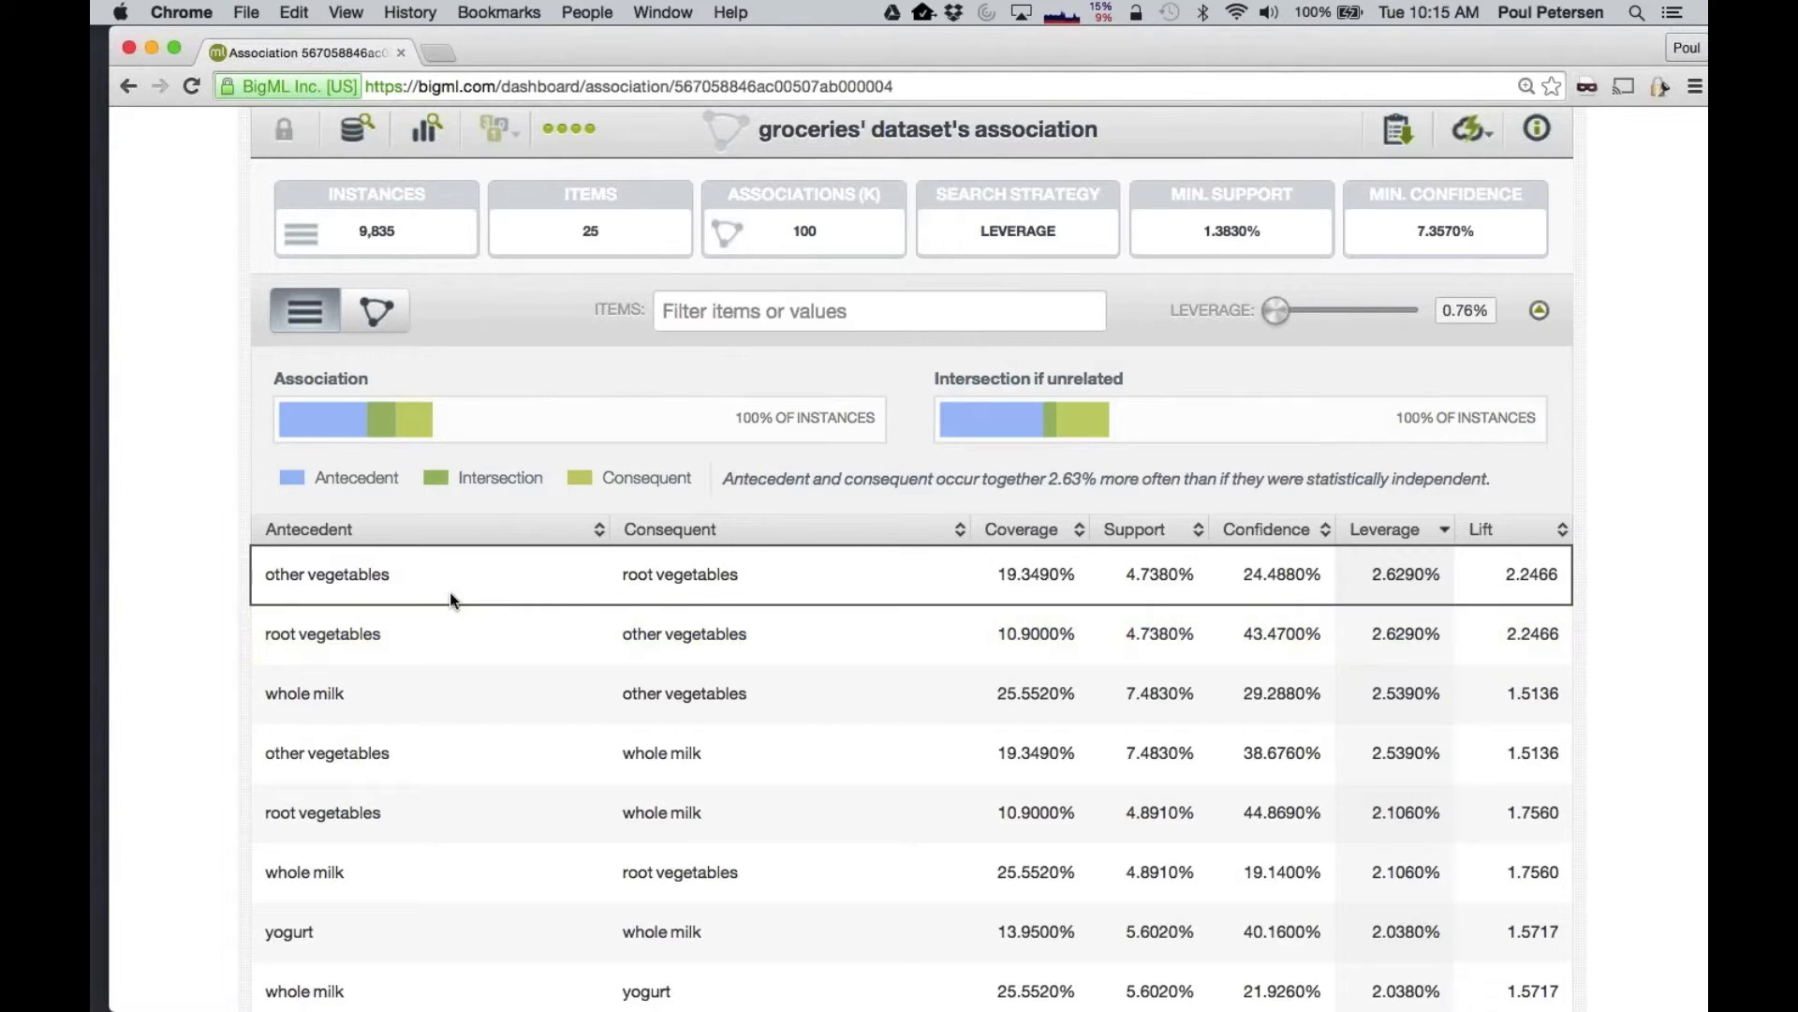
scroll(450, 592, down, 1)
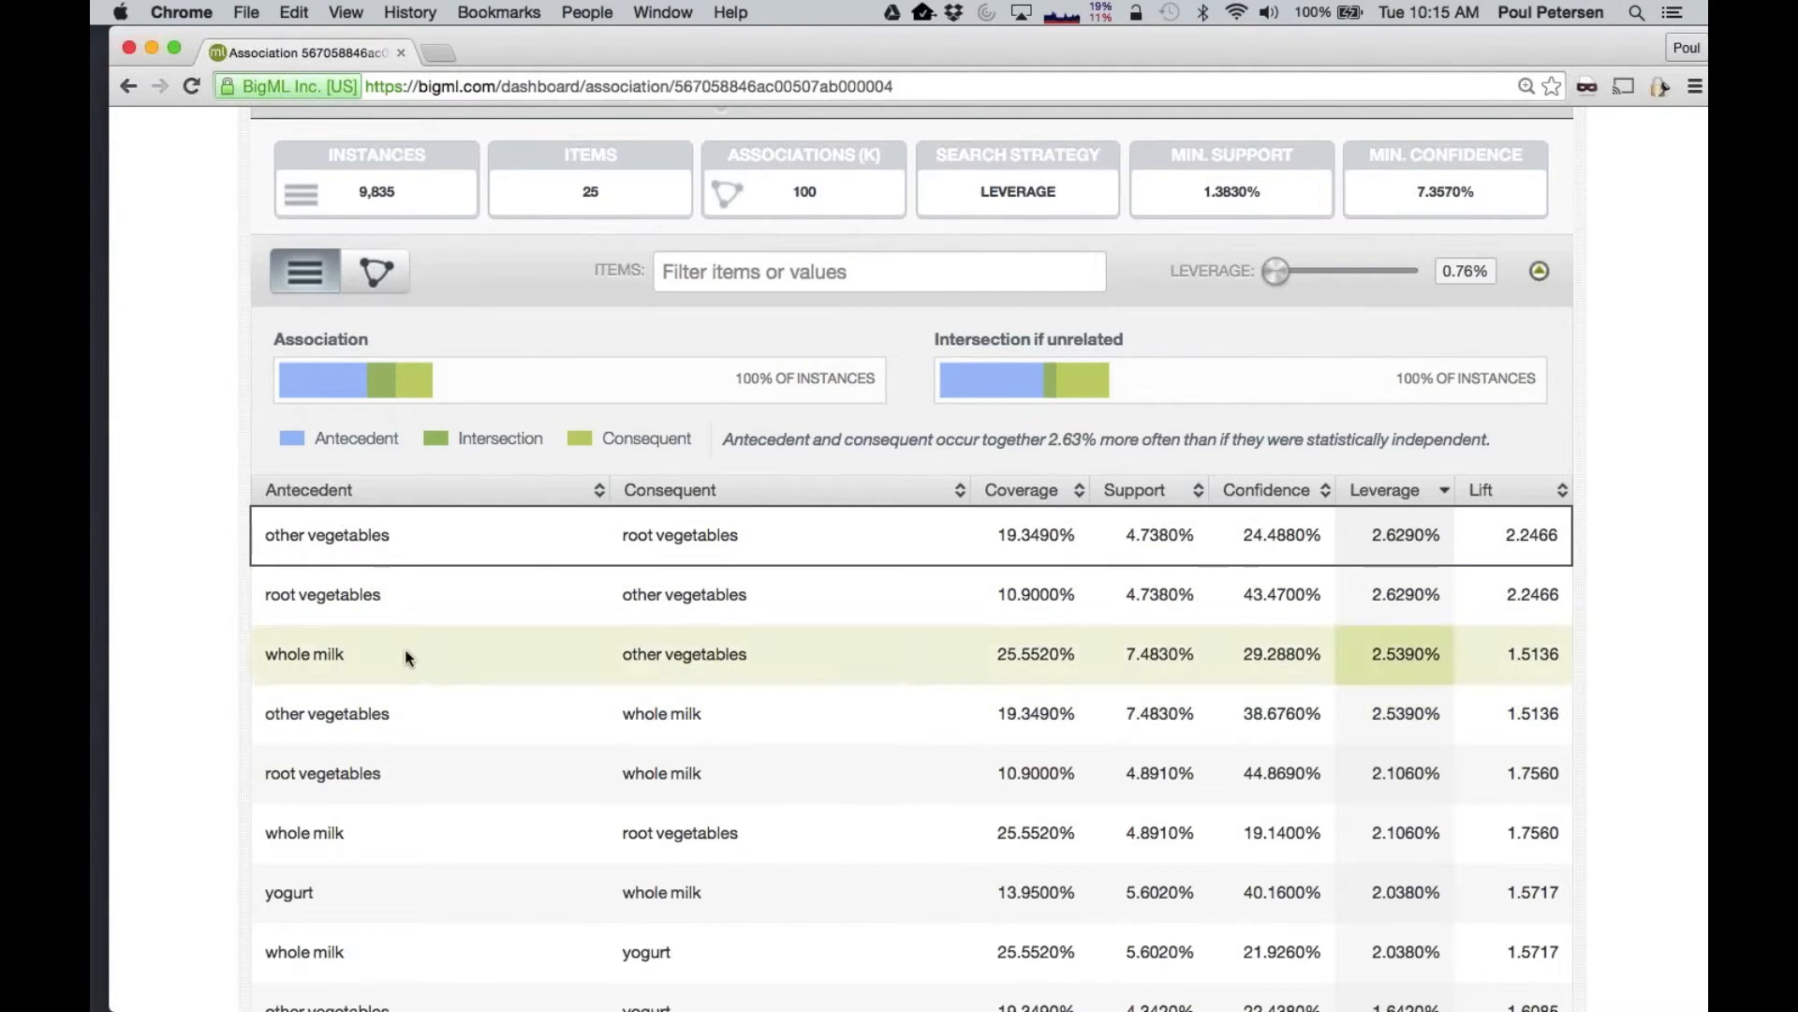
mouse_move(1020, 526)
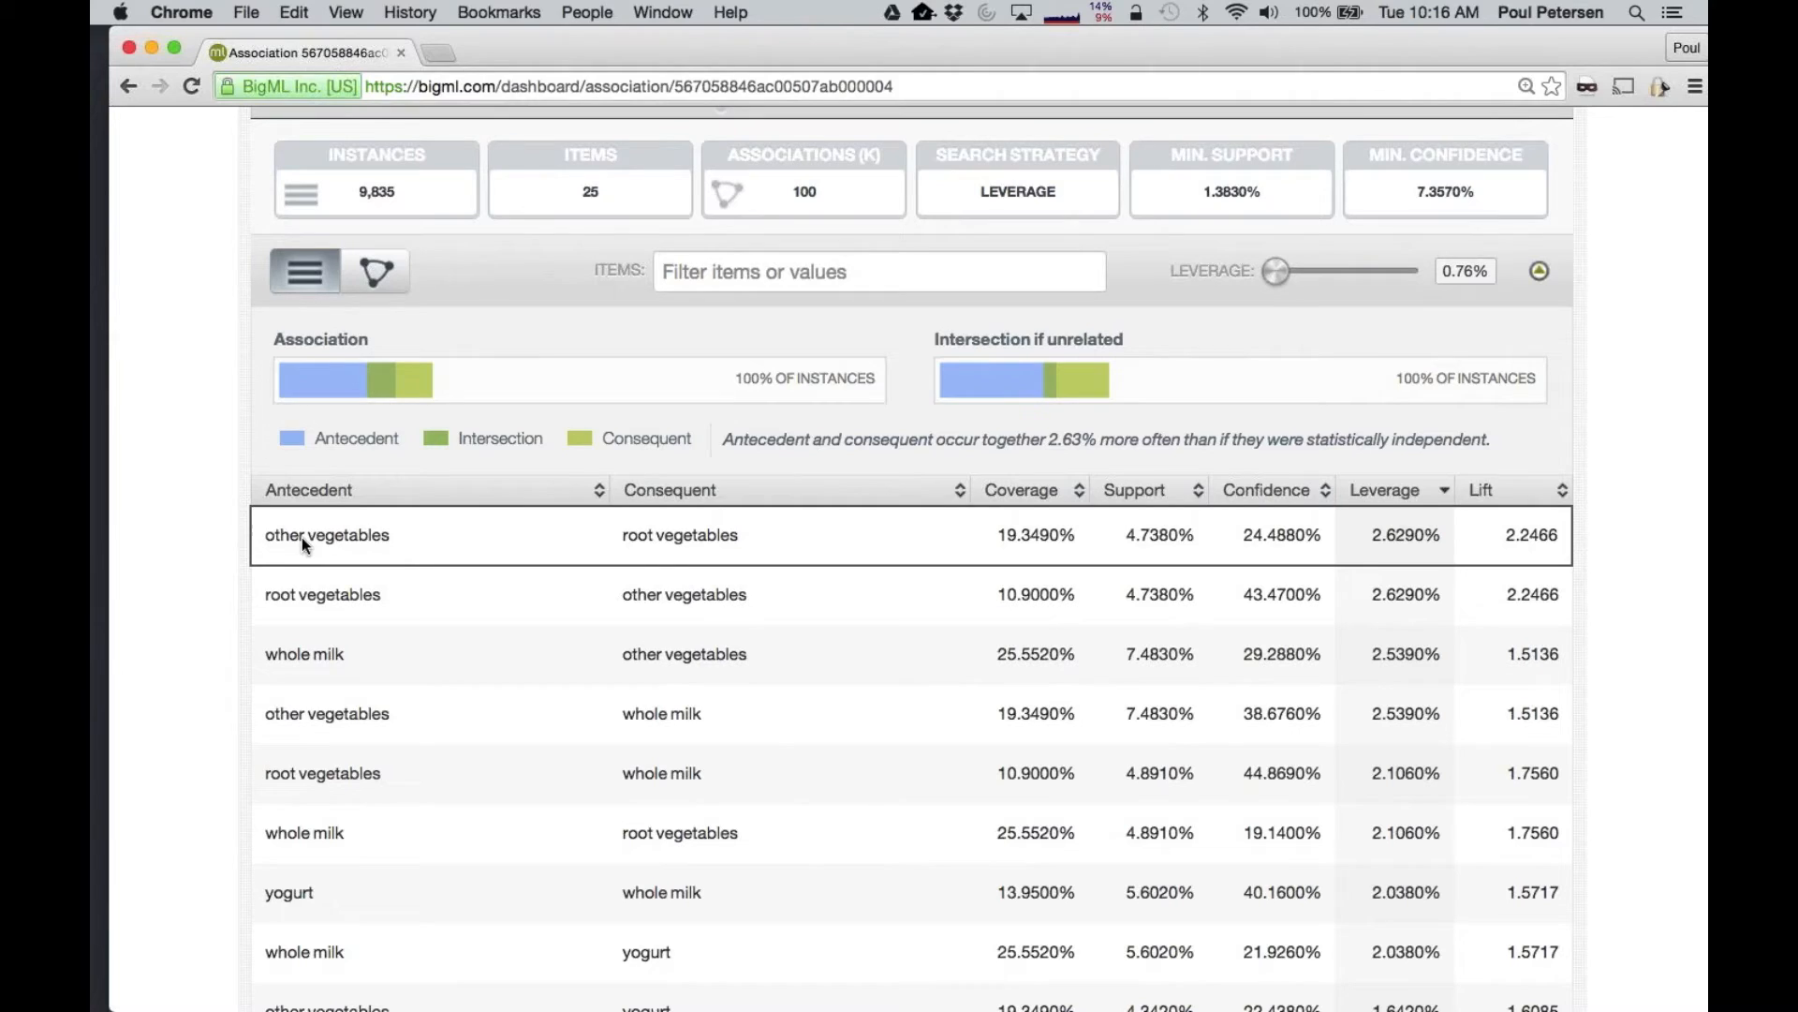
mouse_move(1262, 531)
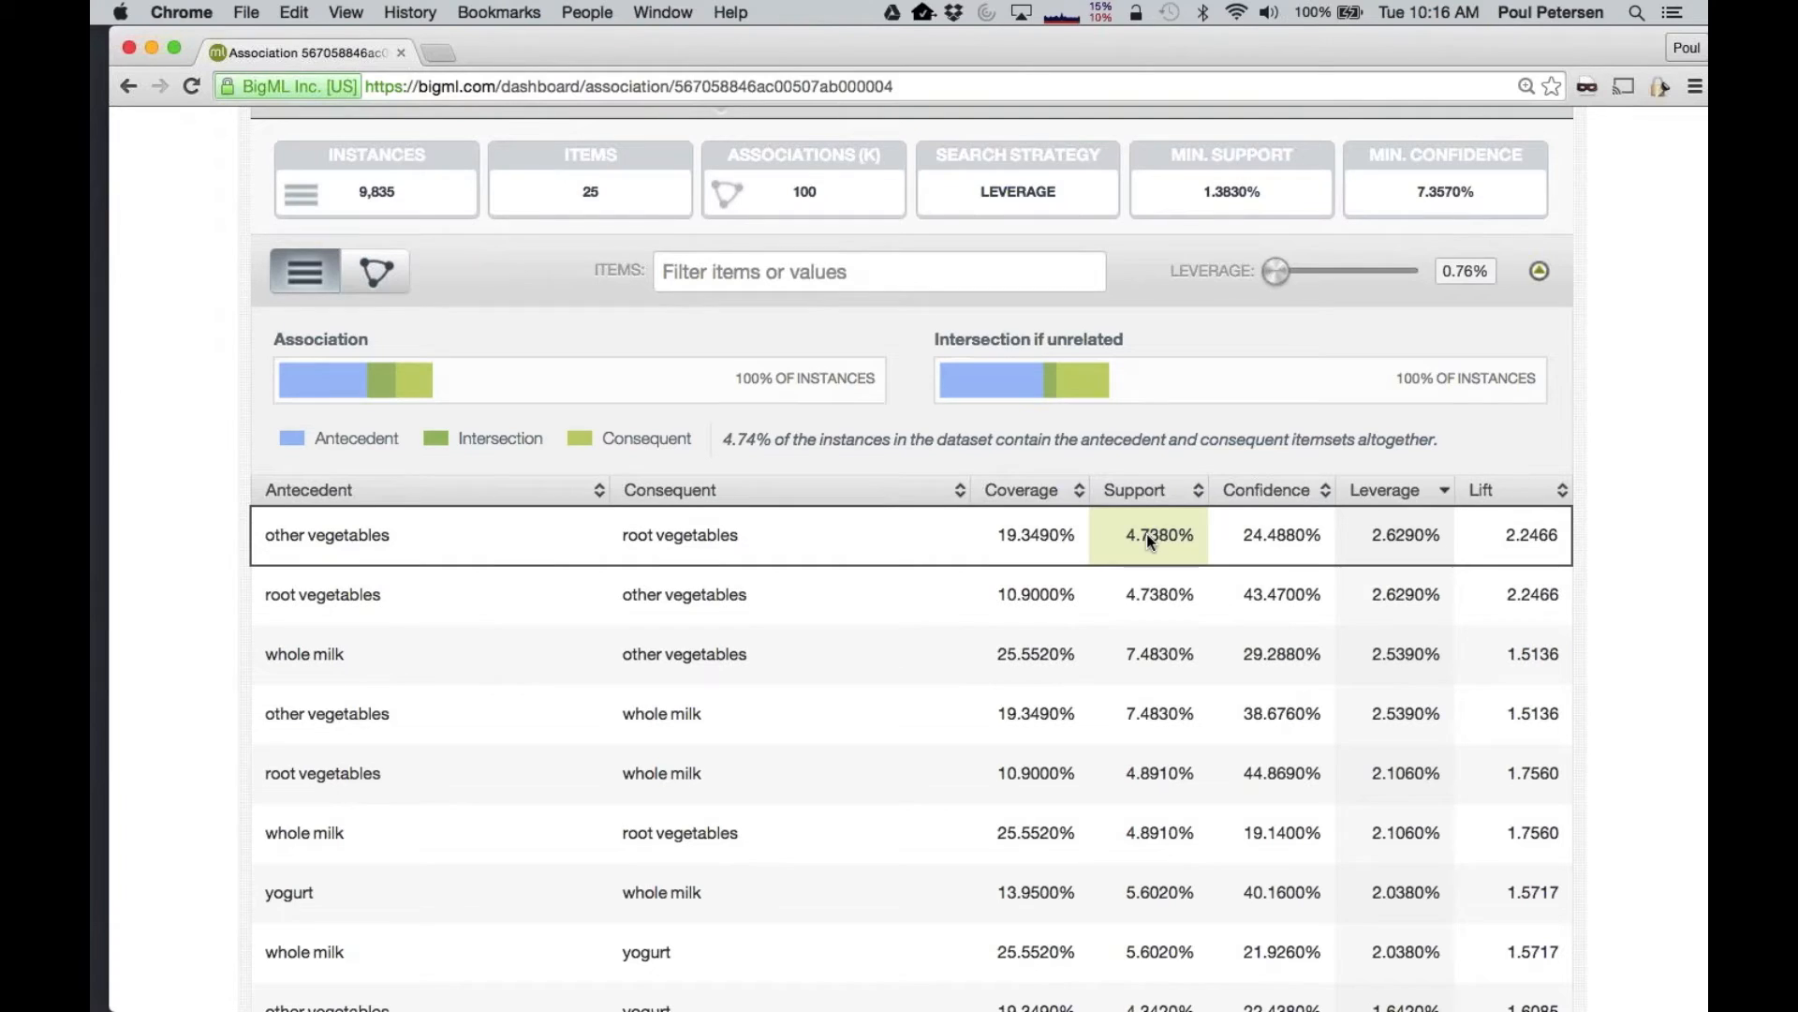
click(1493, 495)
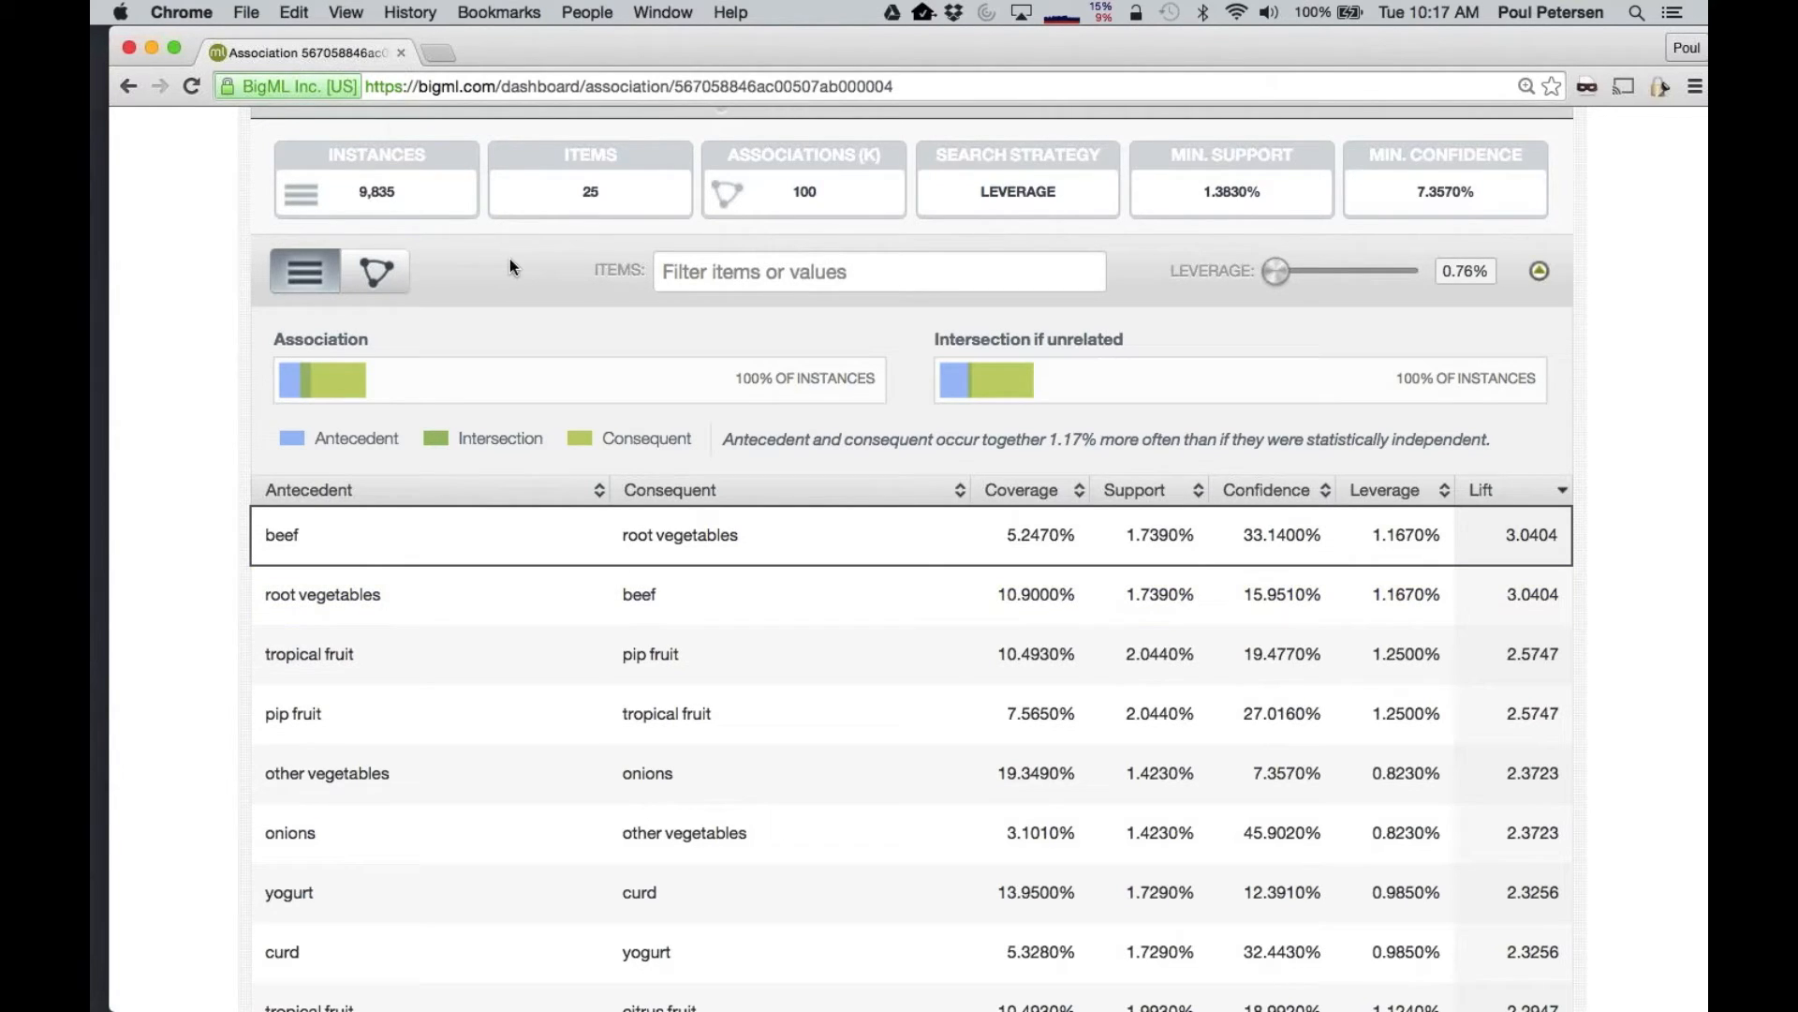
Show the associations as a network graph, raise its leverage threshold to 1.29%, and identify the two items in the isolated pair
click(373, 270)
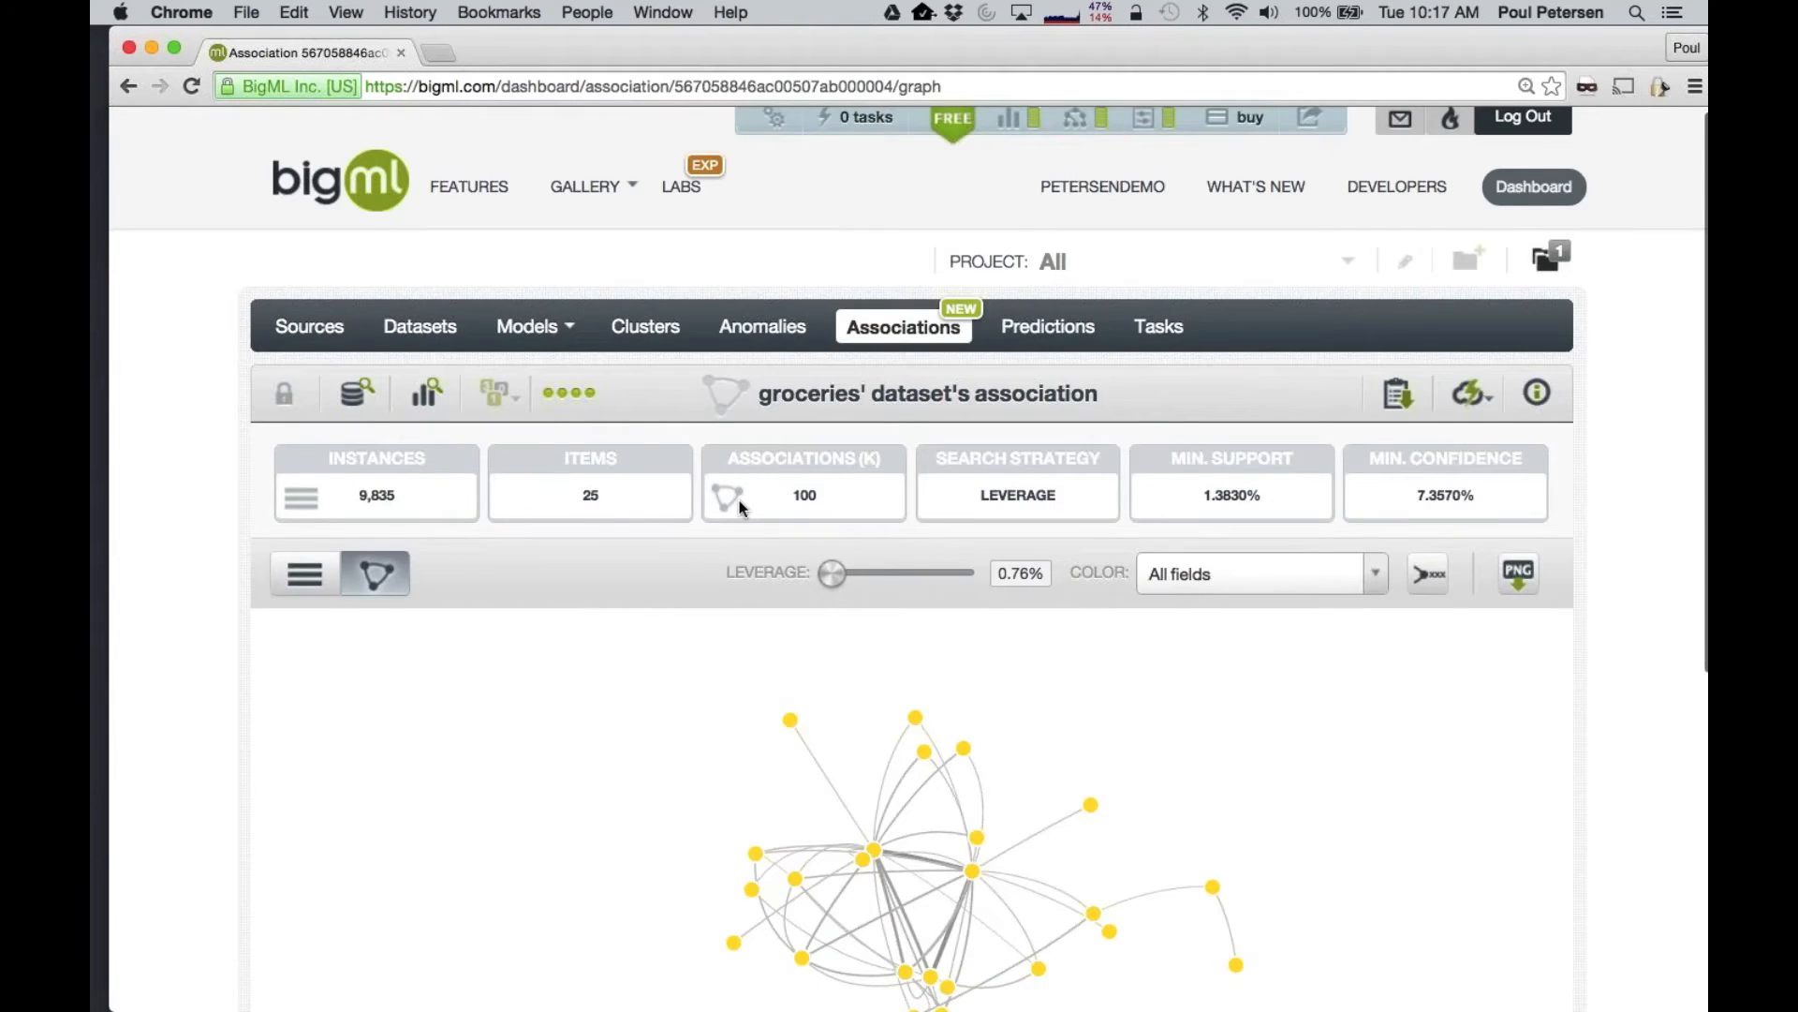
scroll(740, 506, down, 5)
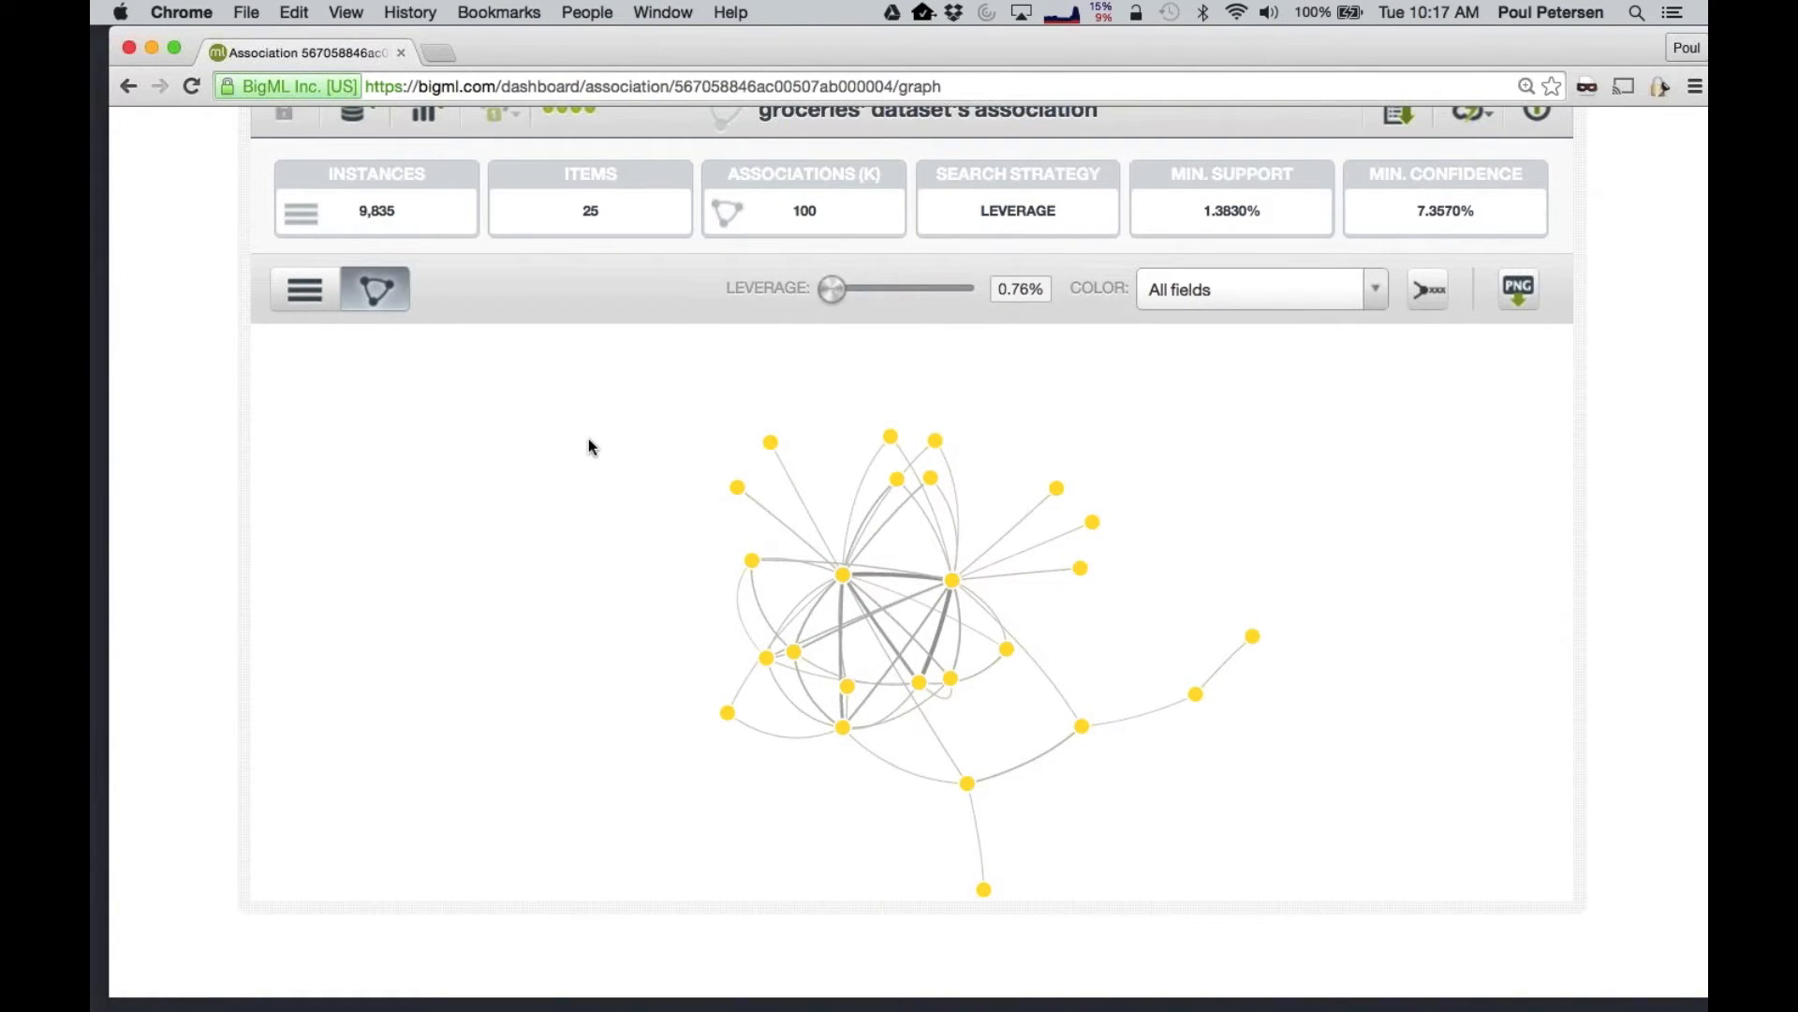
mouse_move(772, 450)
drag(841, 300, 871, 297)
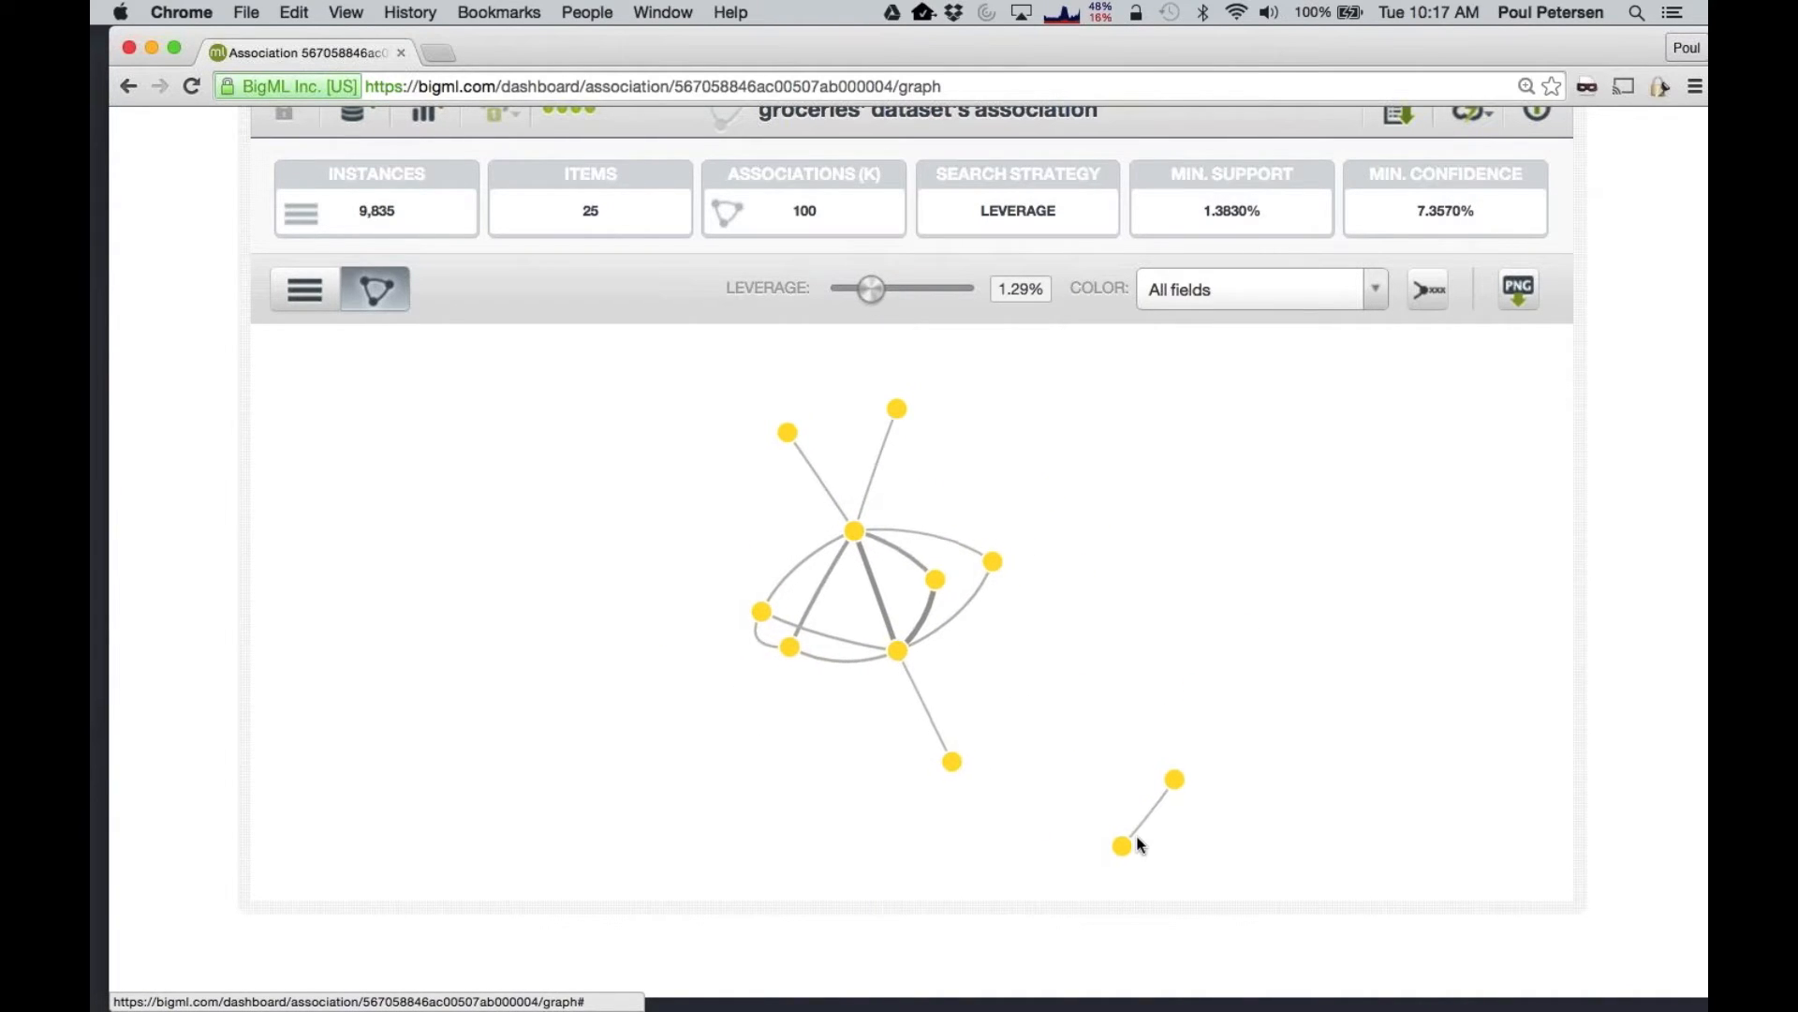
mouse_move(1134, 836)
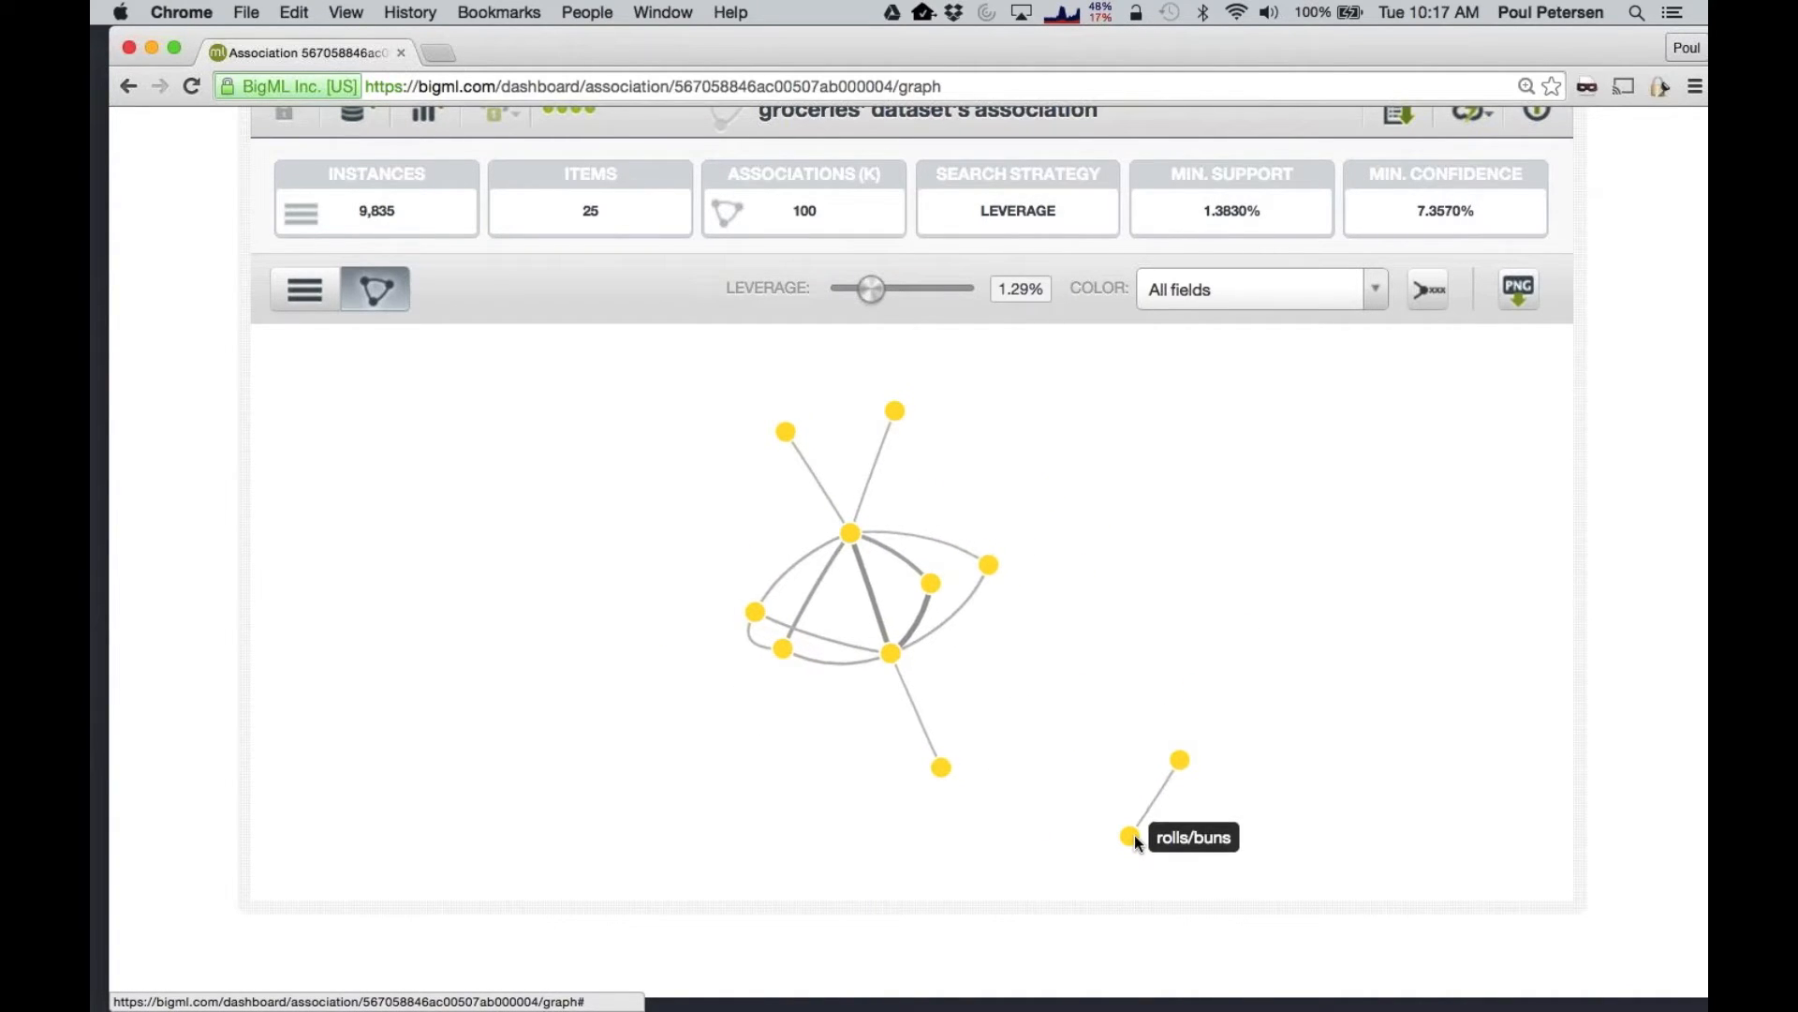
mouse_move(1179, 770)
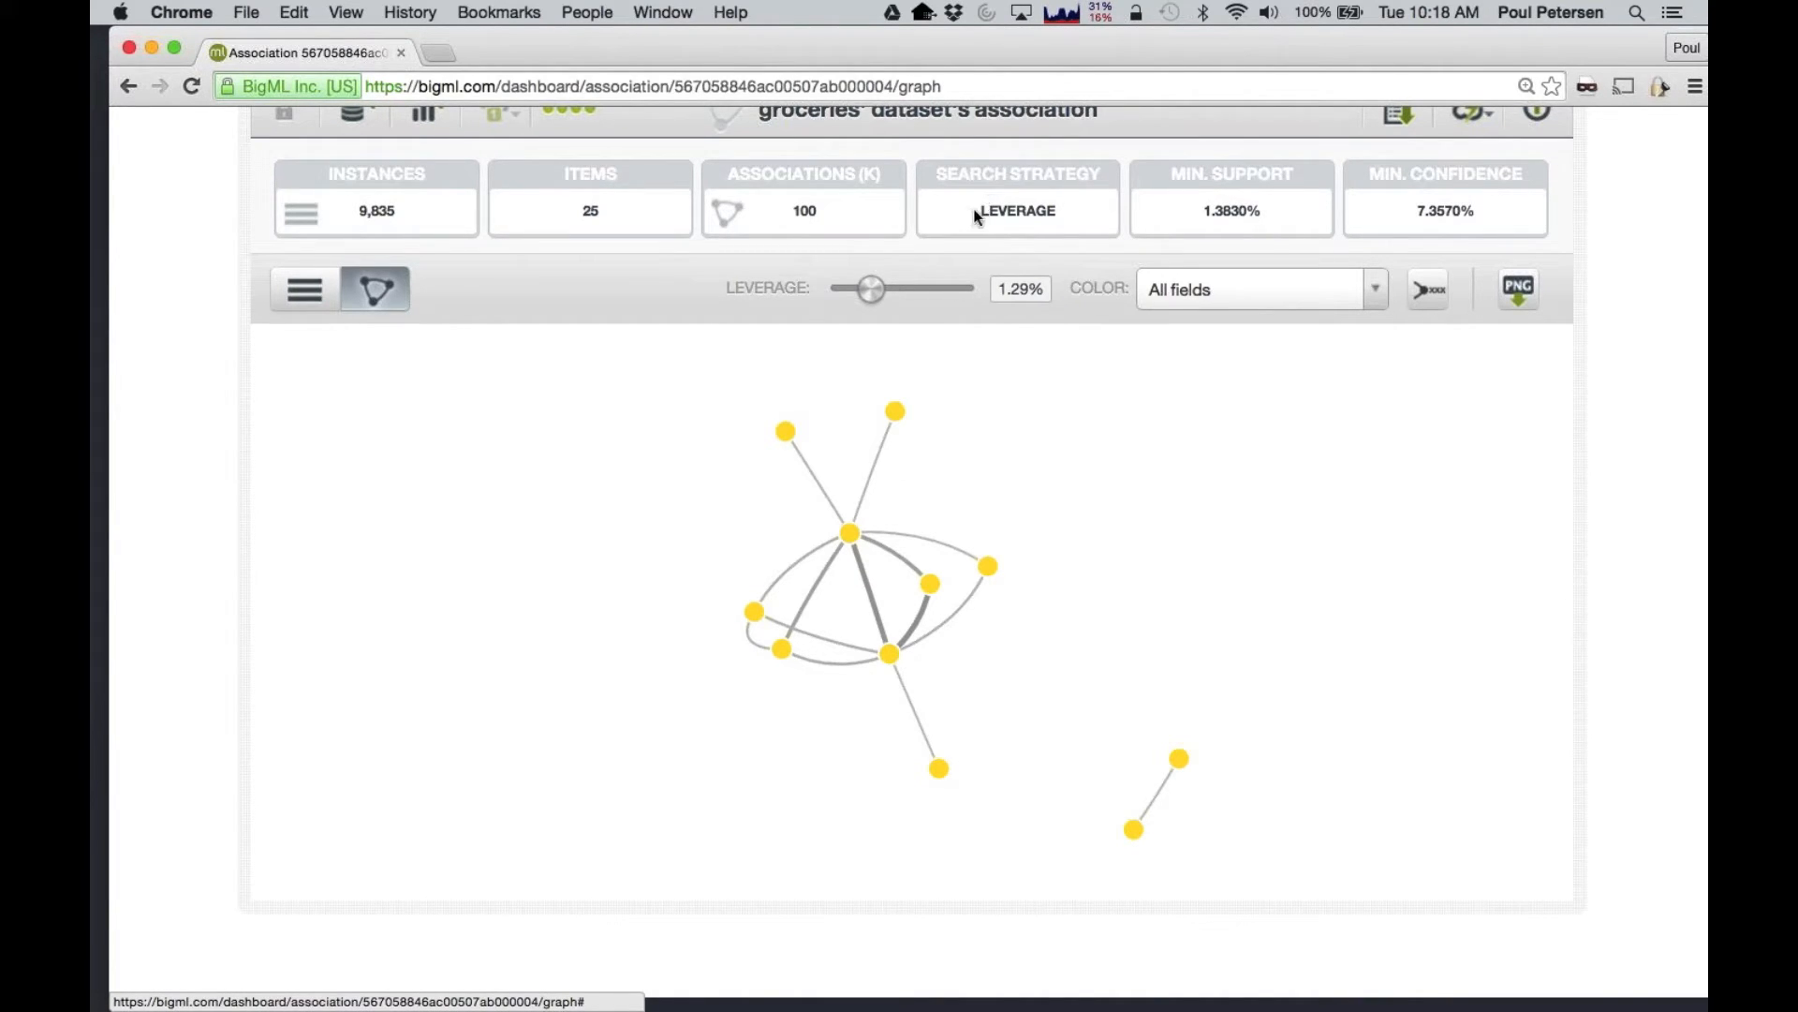
drag(977, 214, 1021, 212)
click(972, 223)
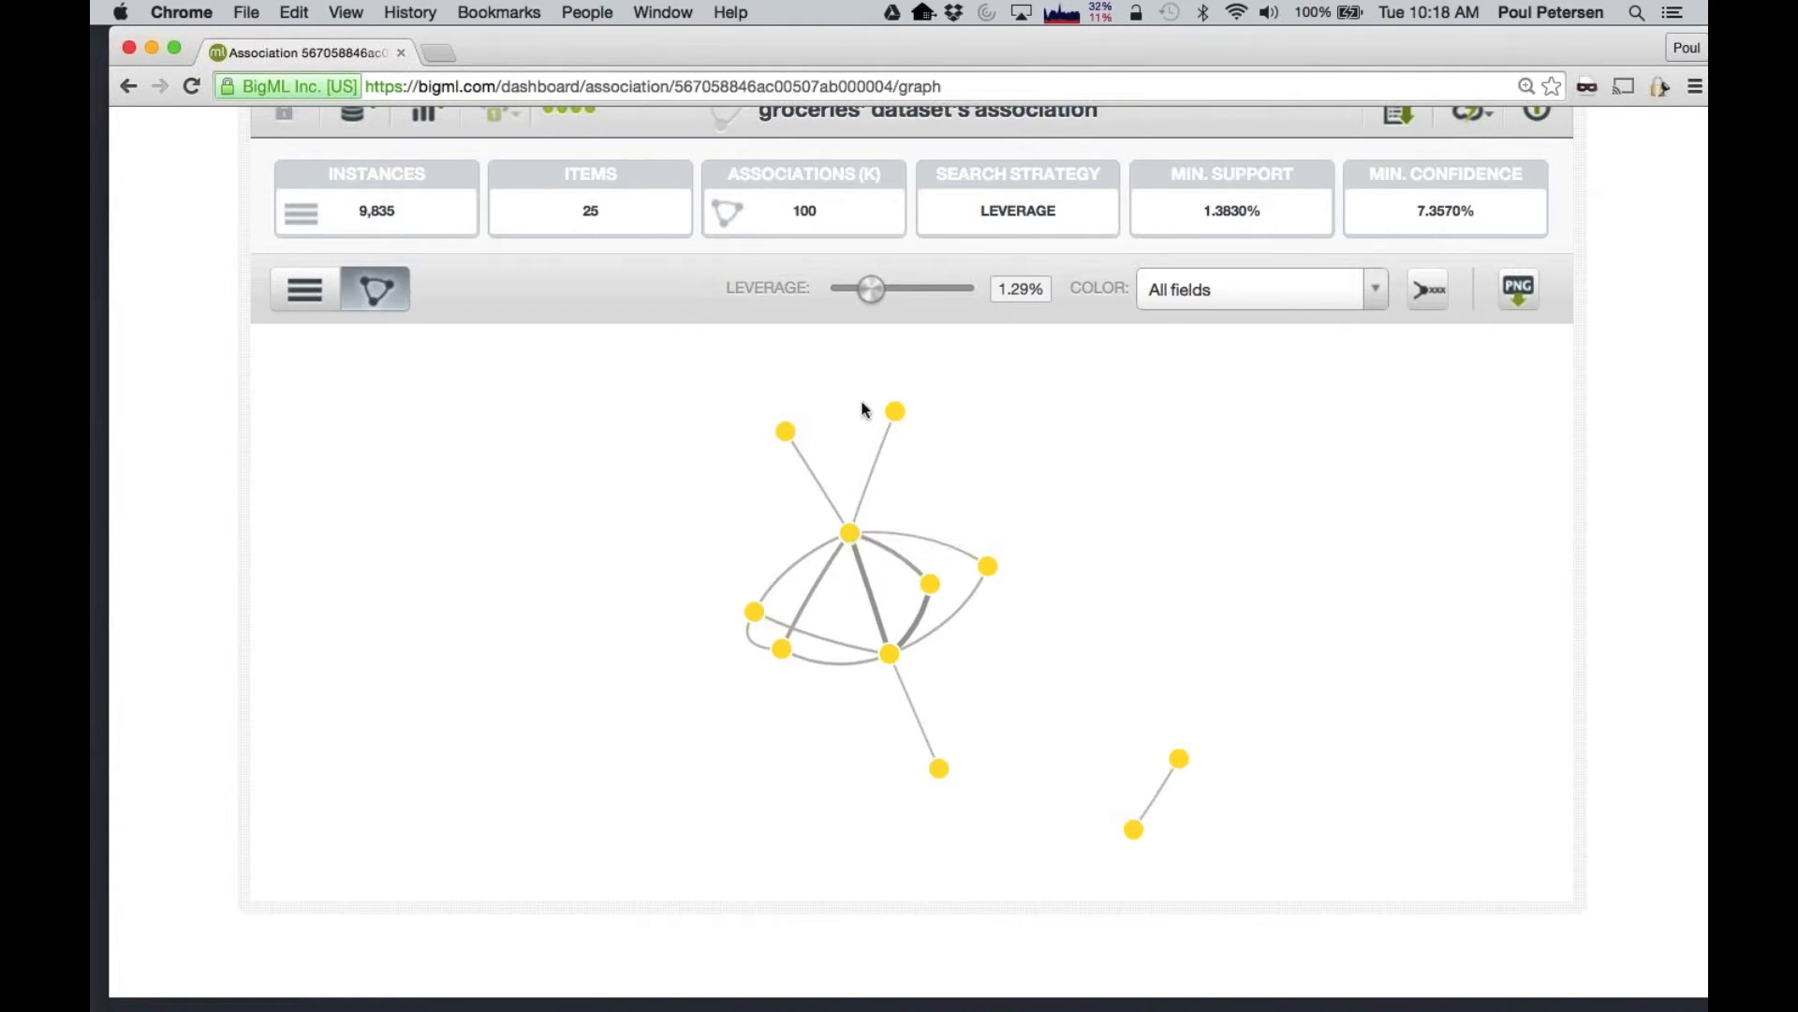
Raise the graph's leverage threshold to 1.60% and identify the remaining linked items
drag(872, 292, 898, 296)
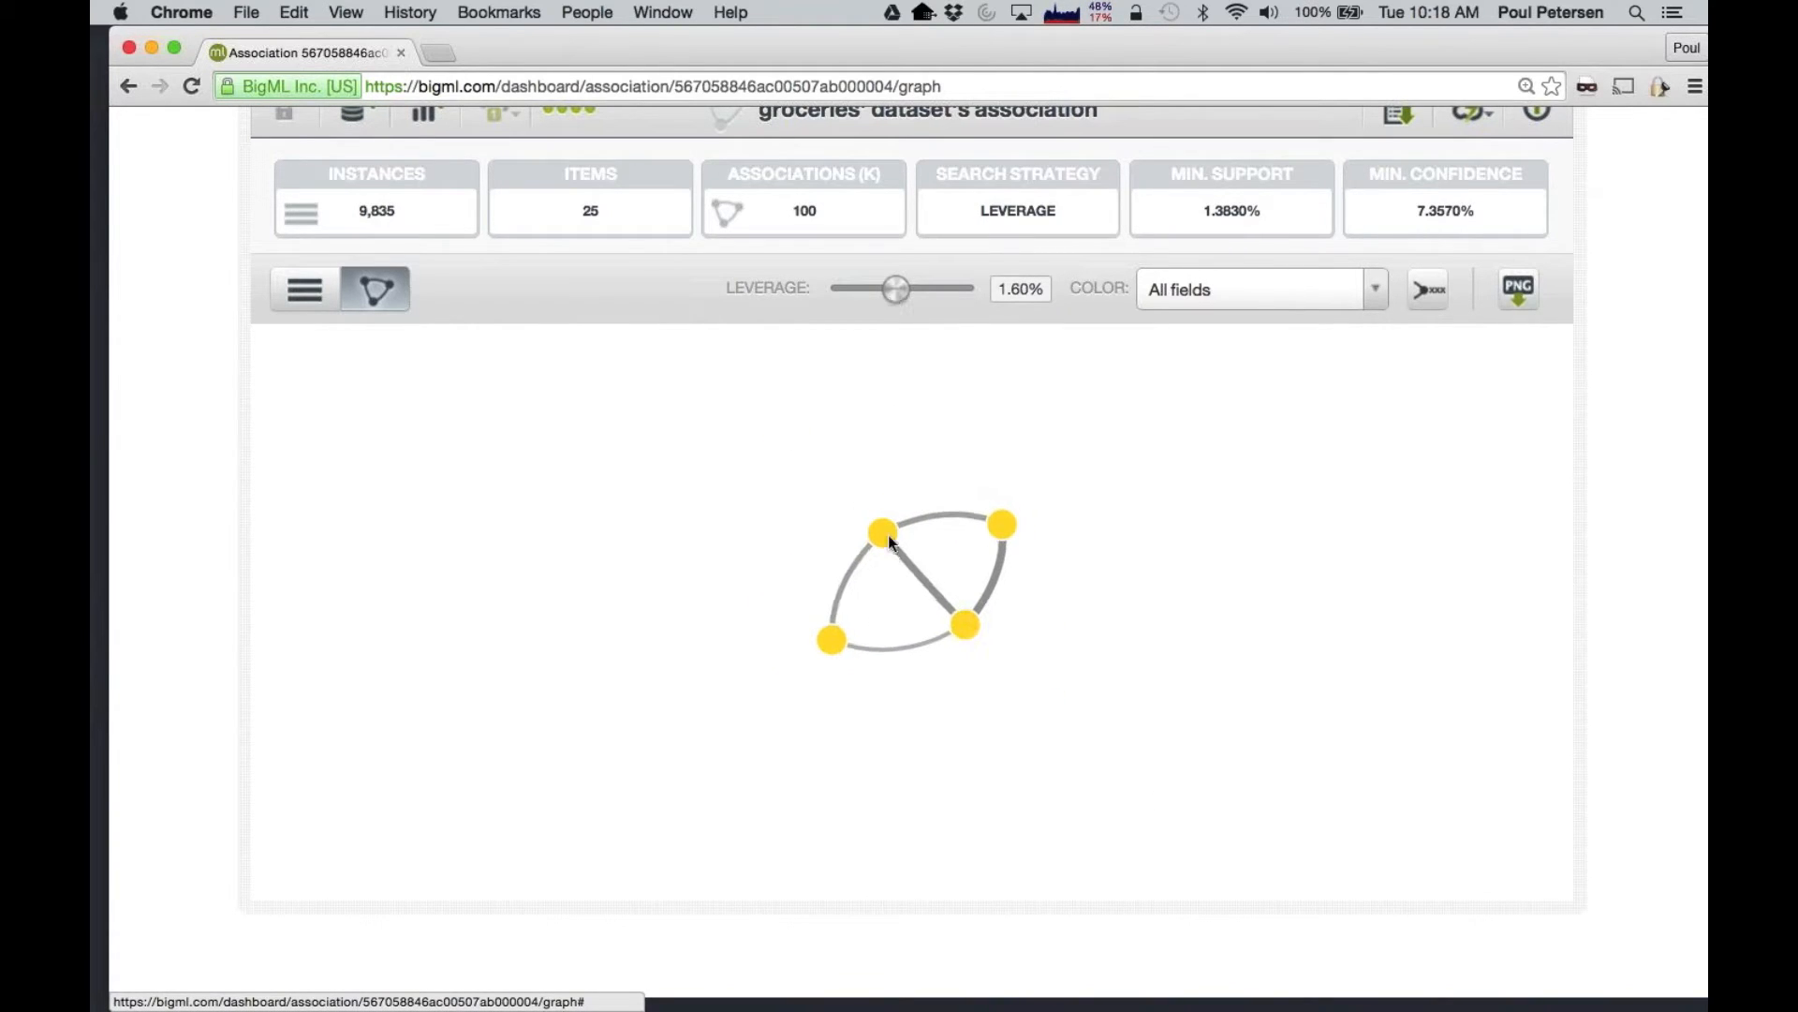
mouse_move(949, 627)
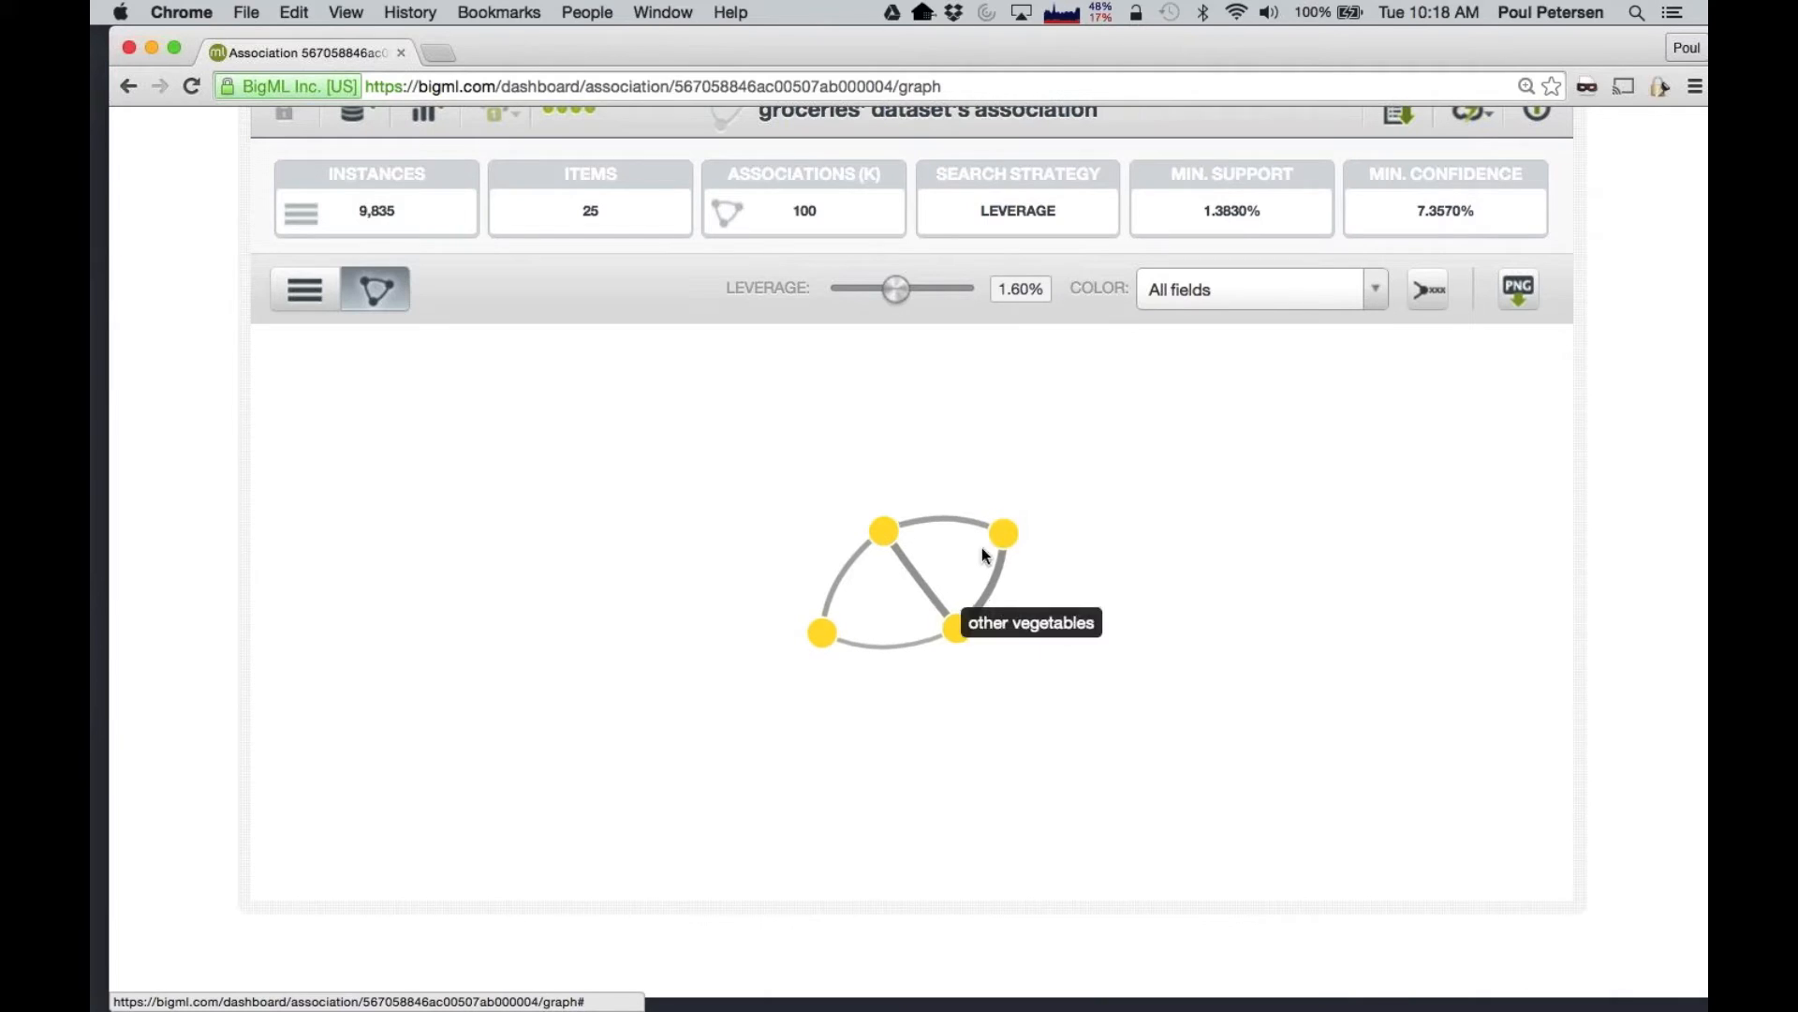
mouse_move(822, 633)
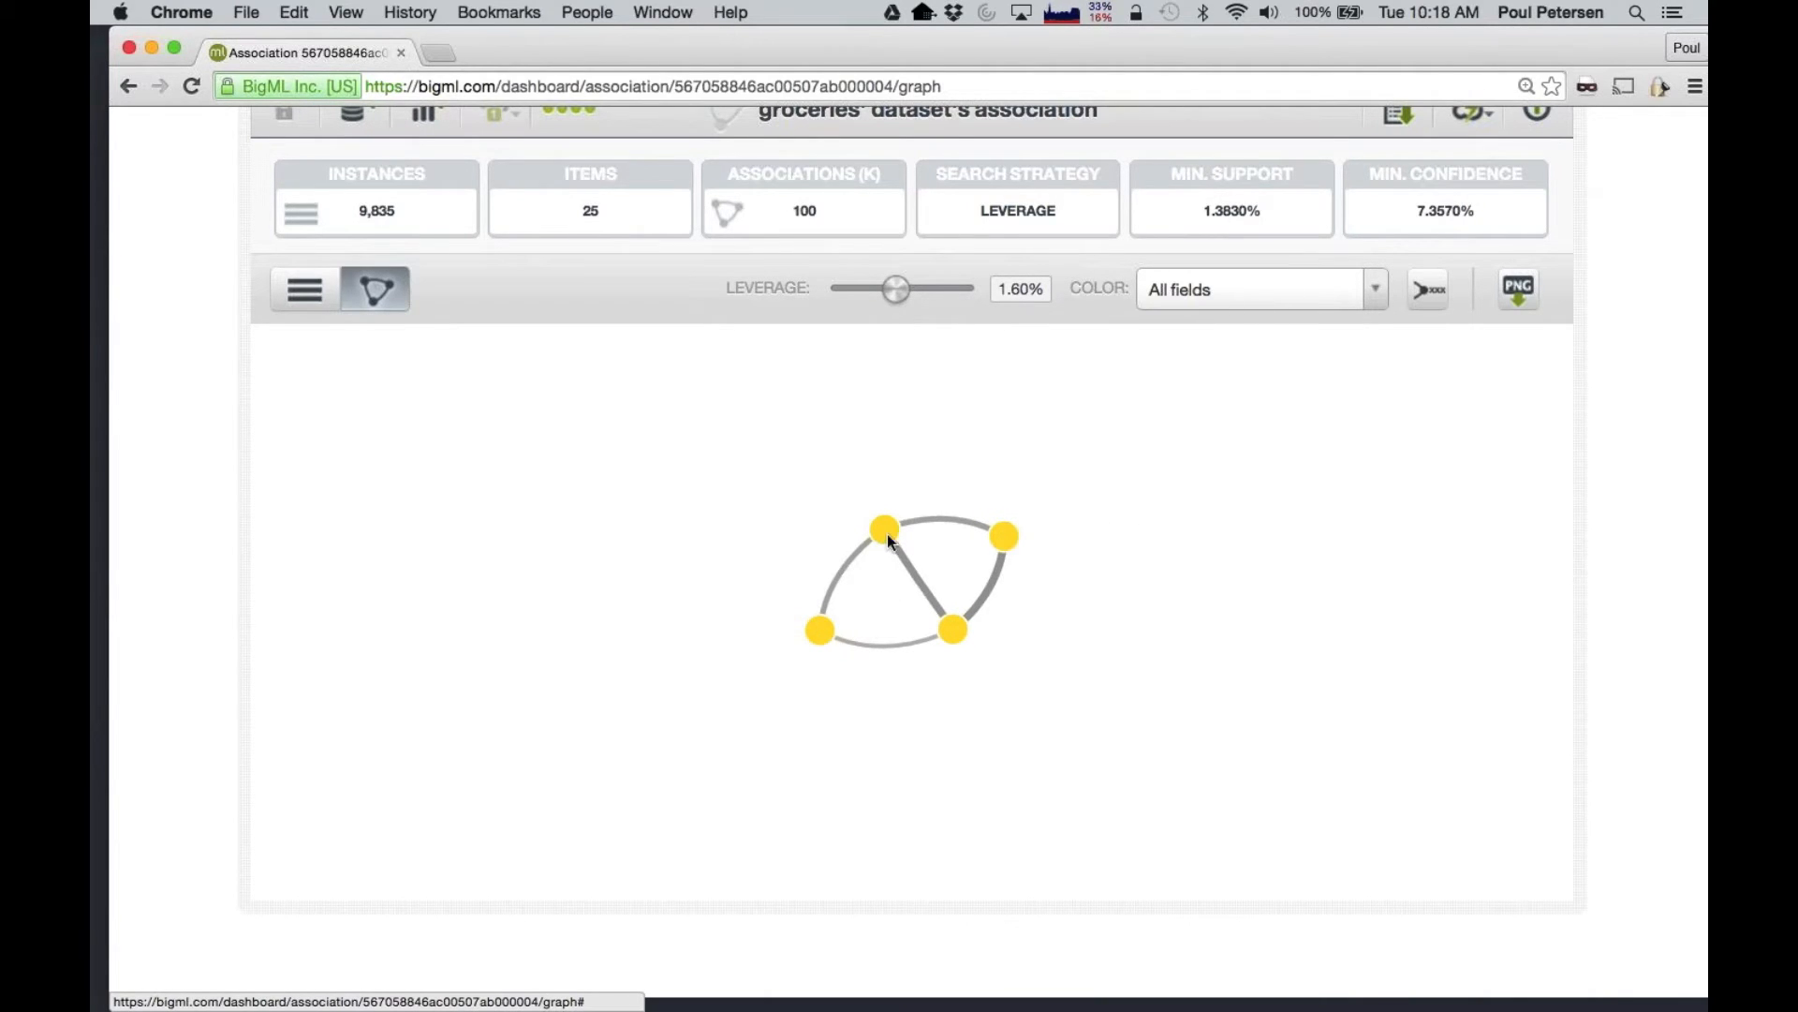
Lower the graph's leverage threshold to 1.19% and identify the items linked to whole milk
drag(892, 293, 864, 291)
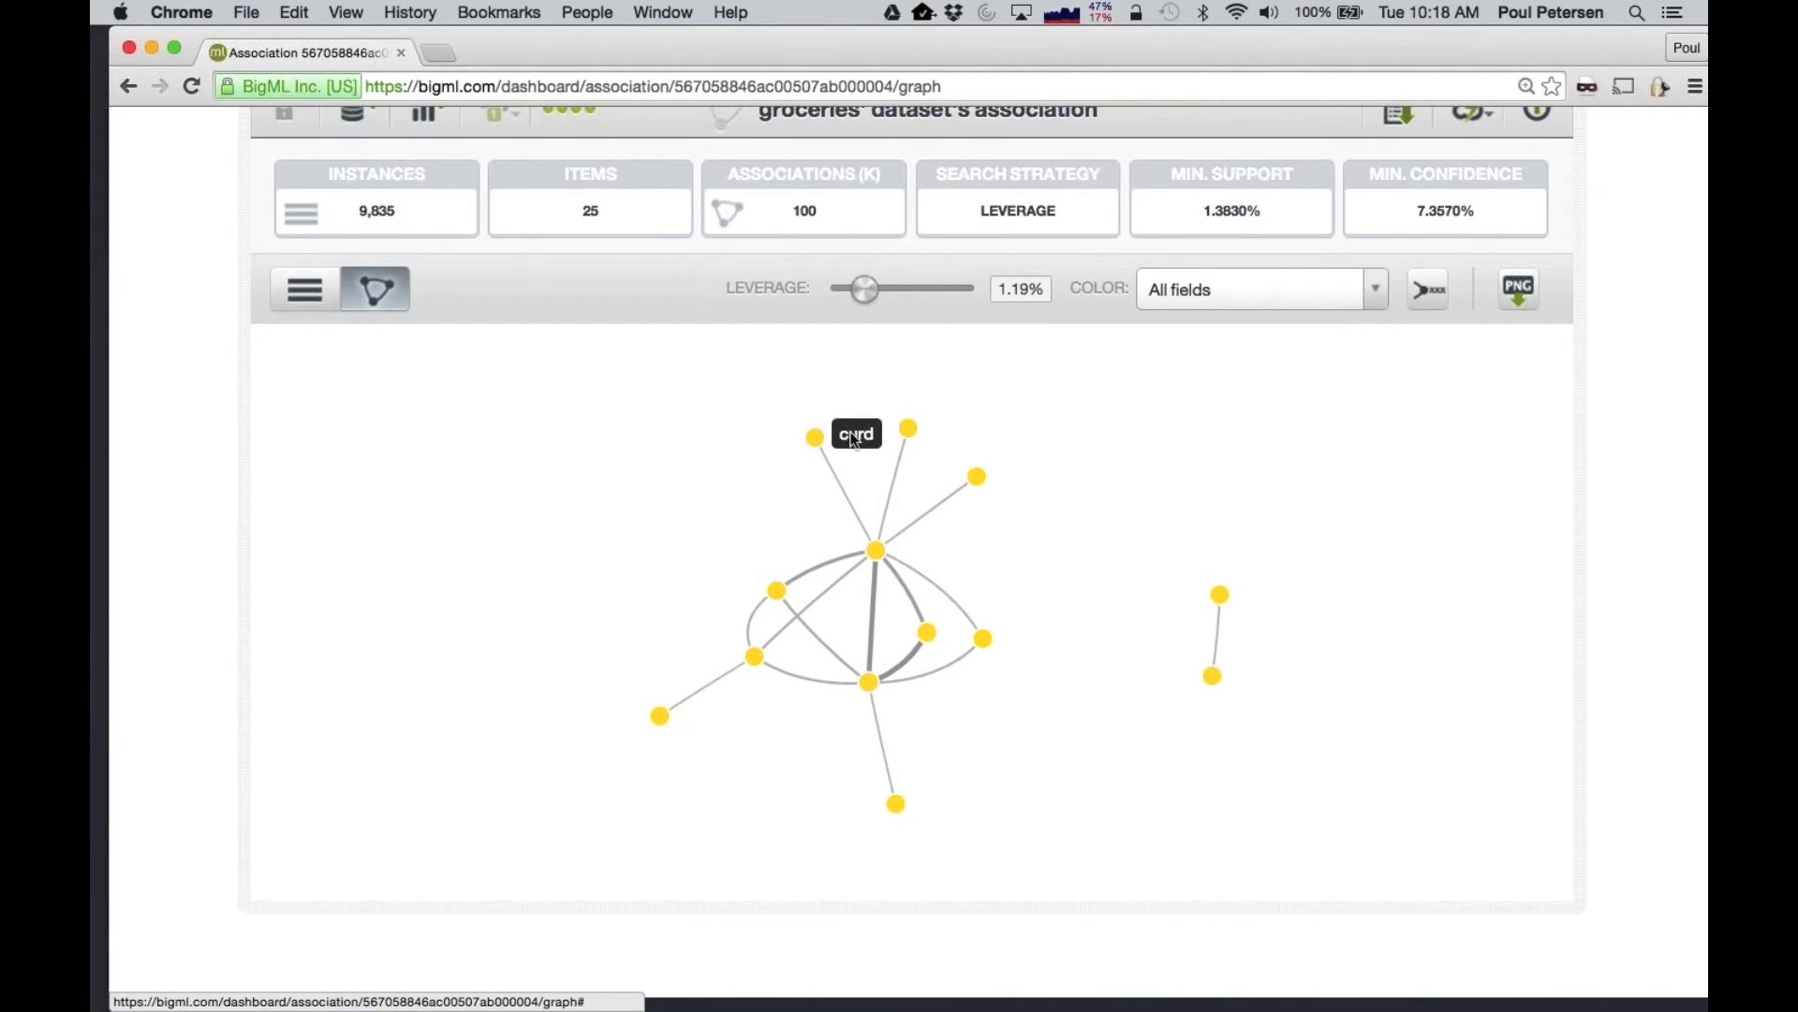
mouse_move(874, 549)
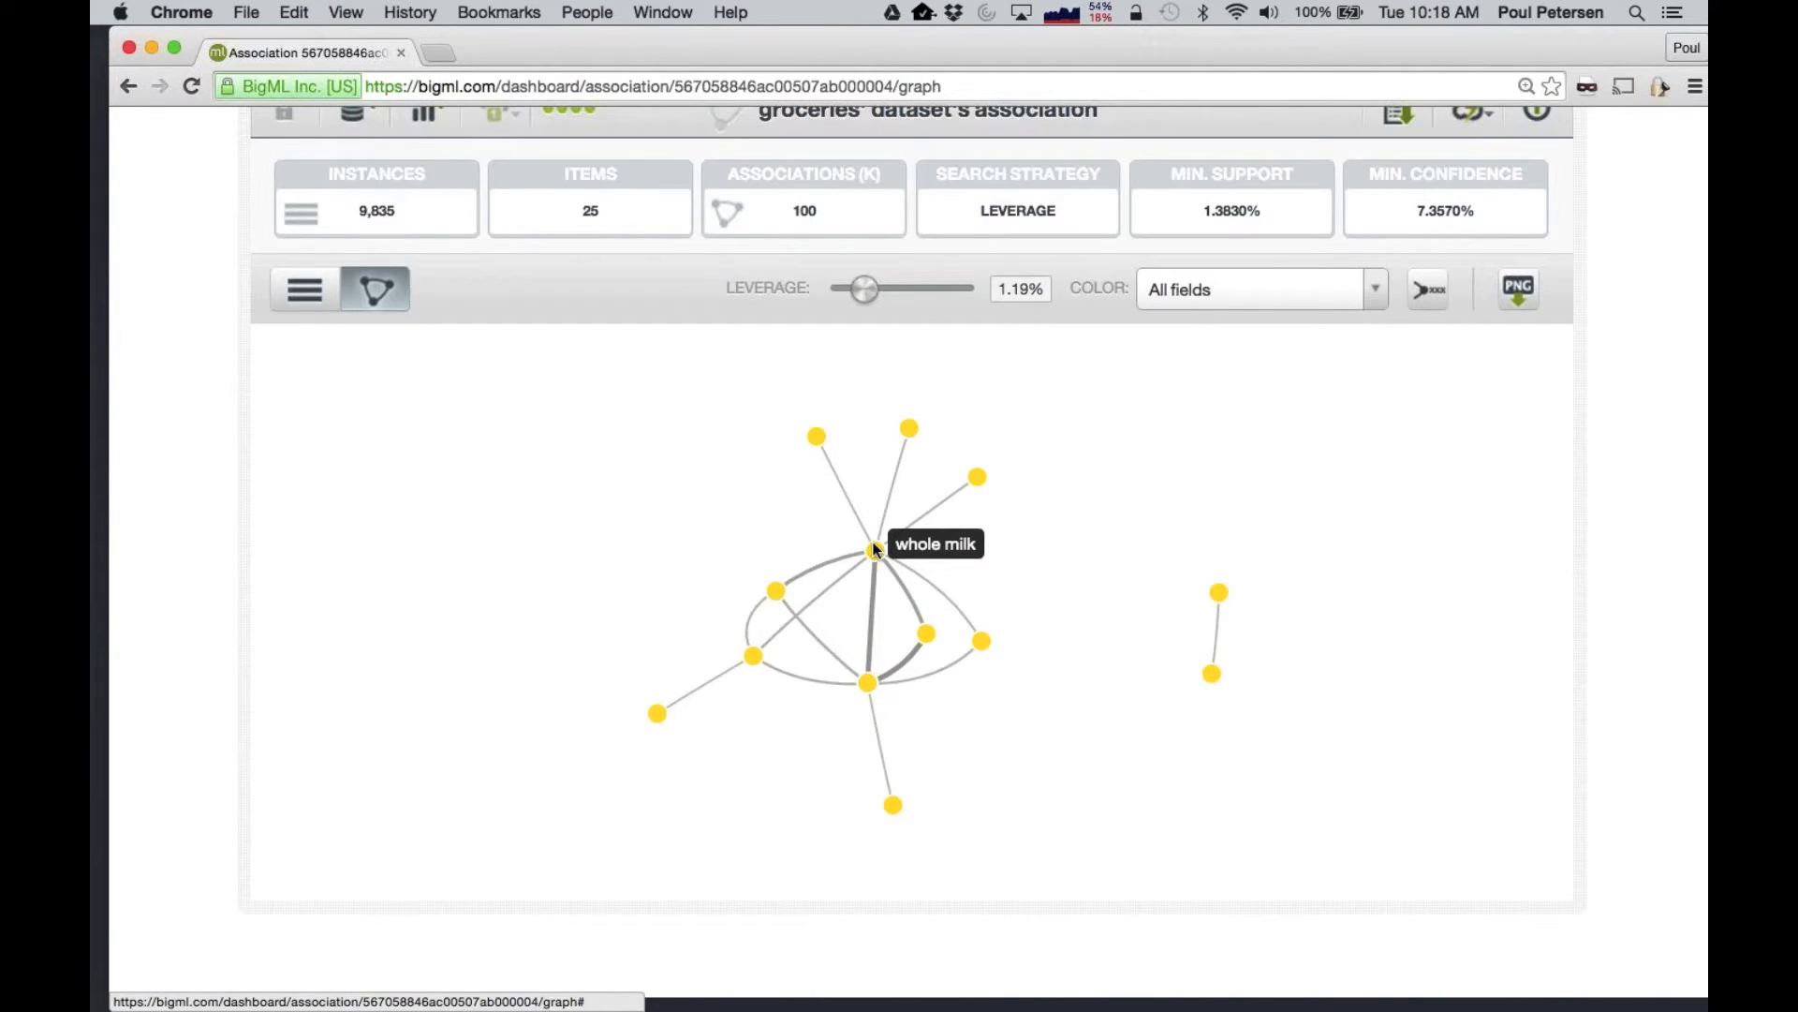
mouse_move(818, 435)
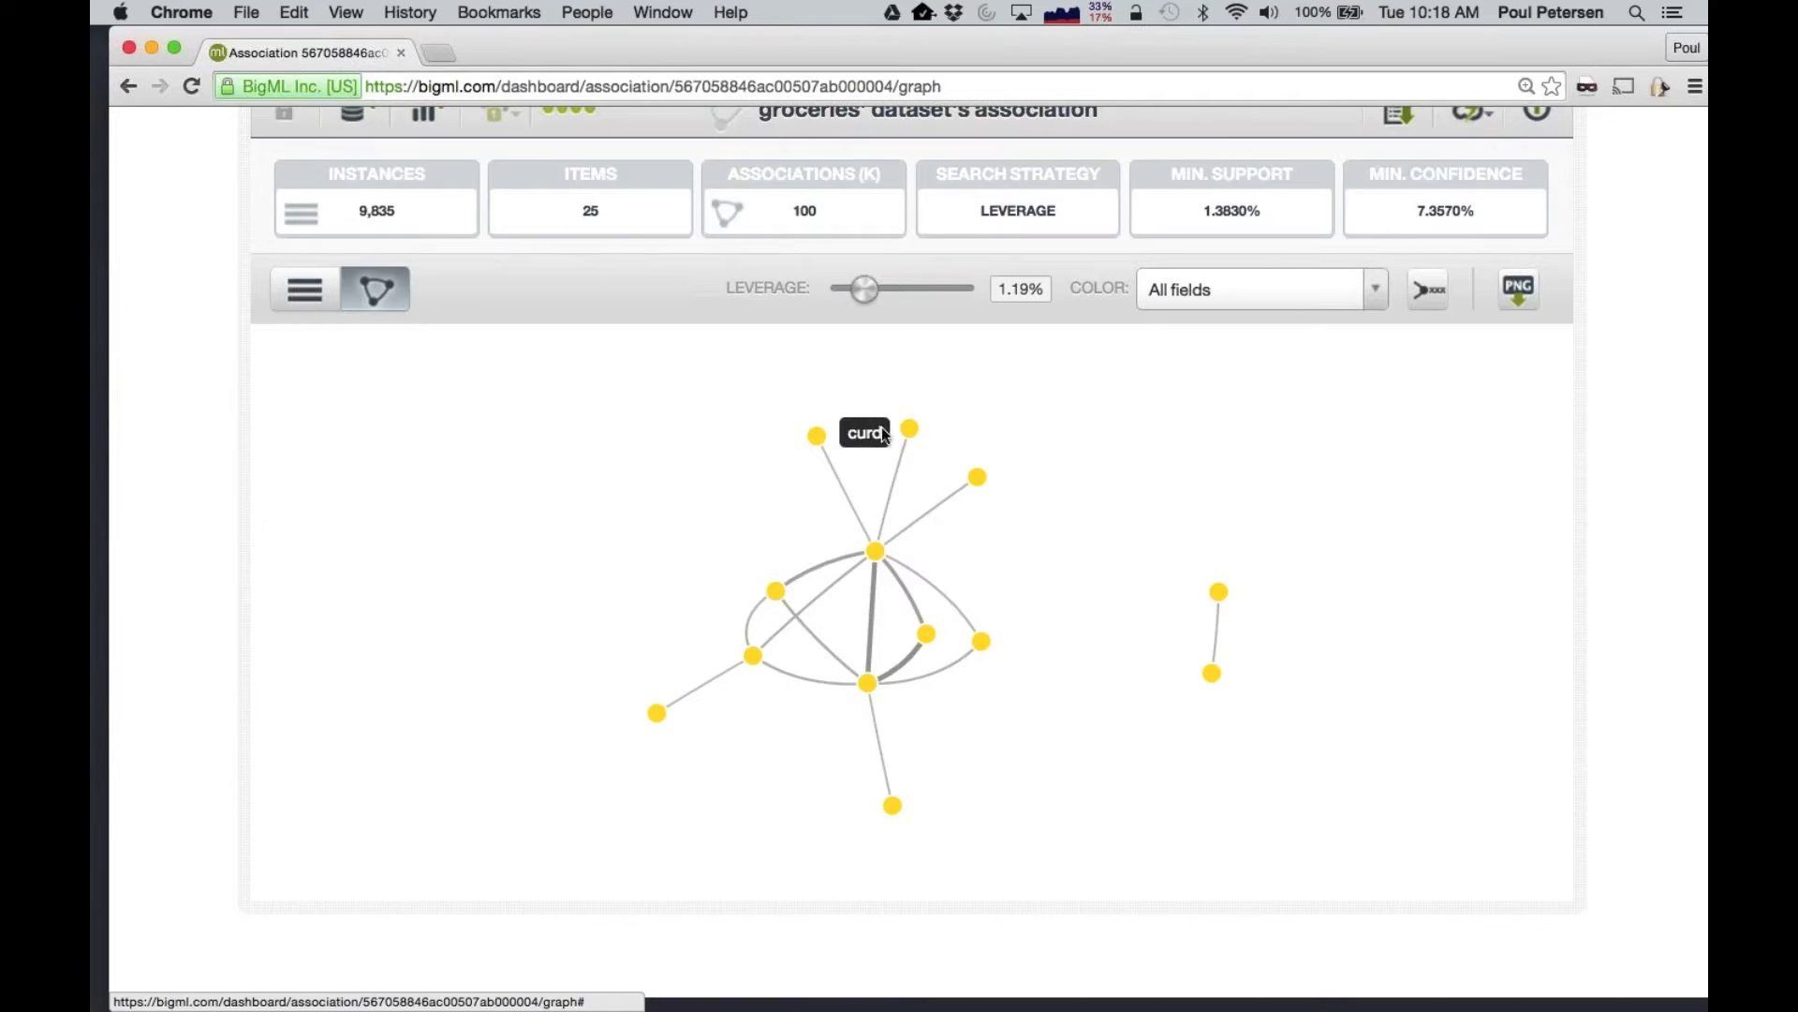
mouse_move(916, 436)
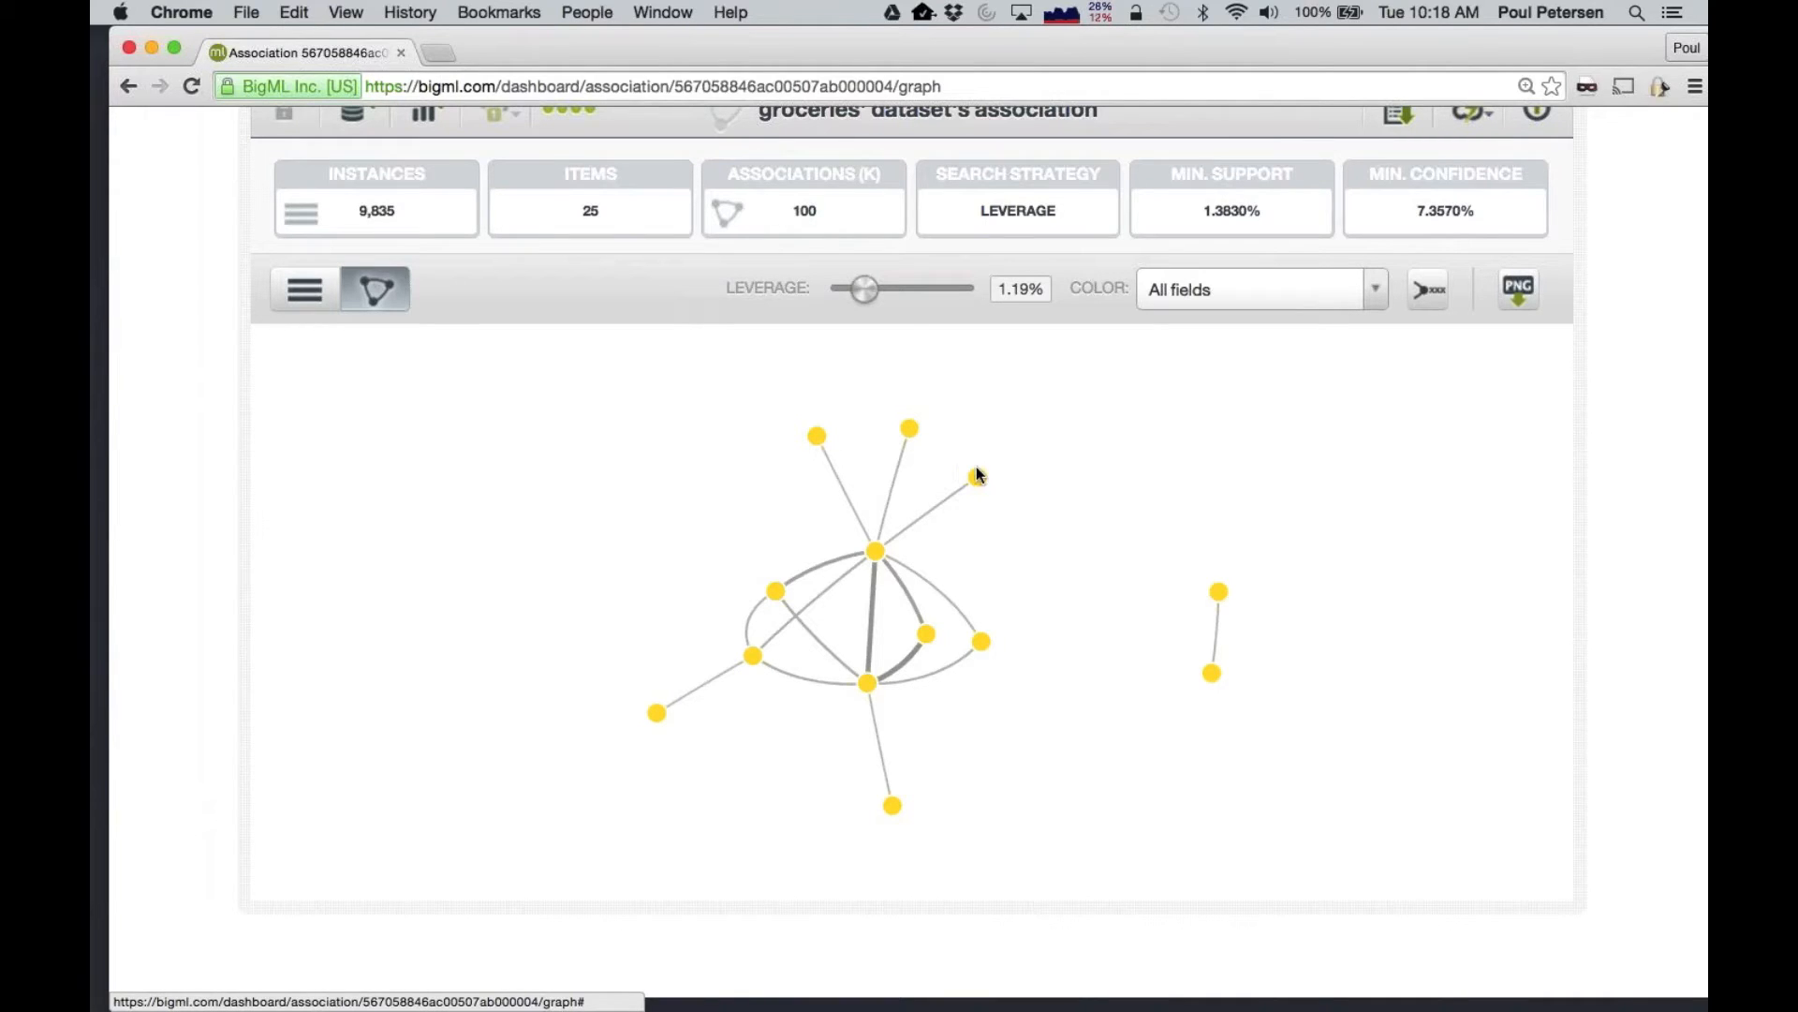
mouse_move(977, 475)
Check the colour and image export options, display the item labels on the graph, and pull the whole milk node aside
click(1220, 294)
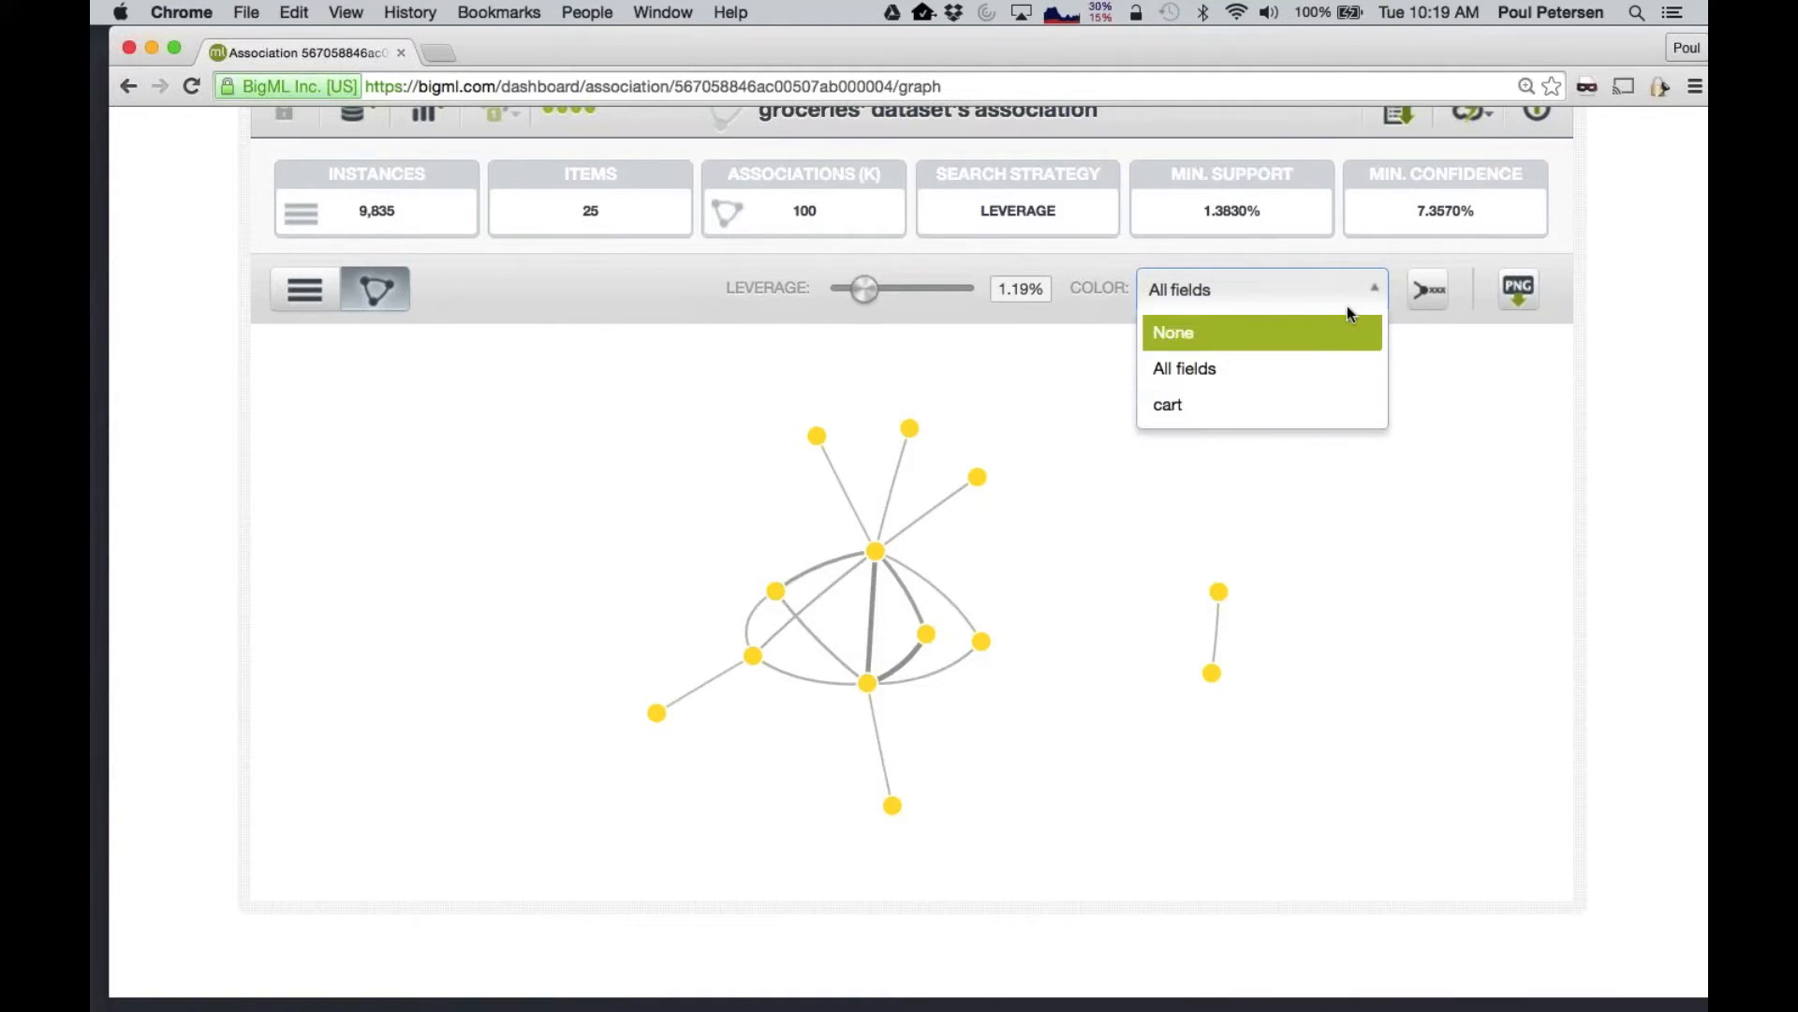
click(1440, 330)
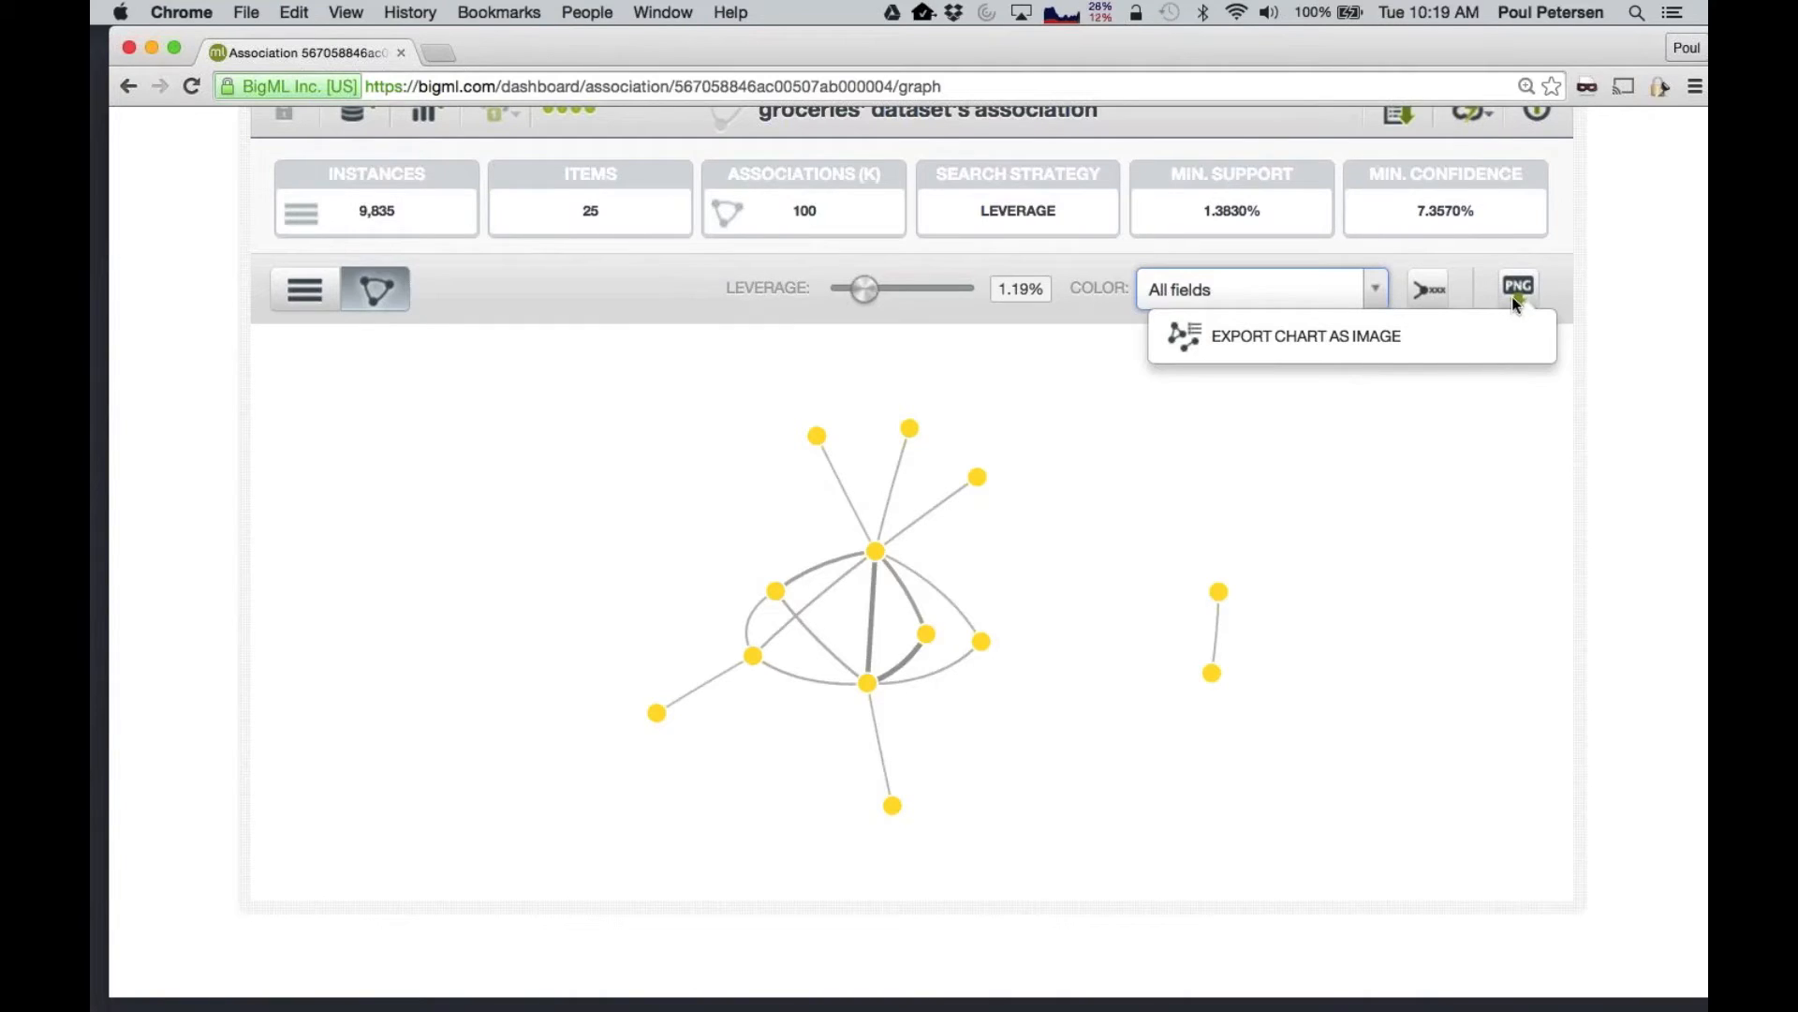
click(1420, 284)
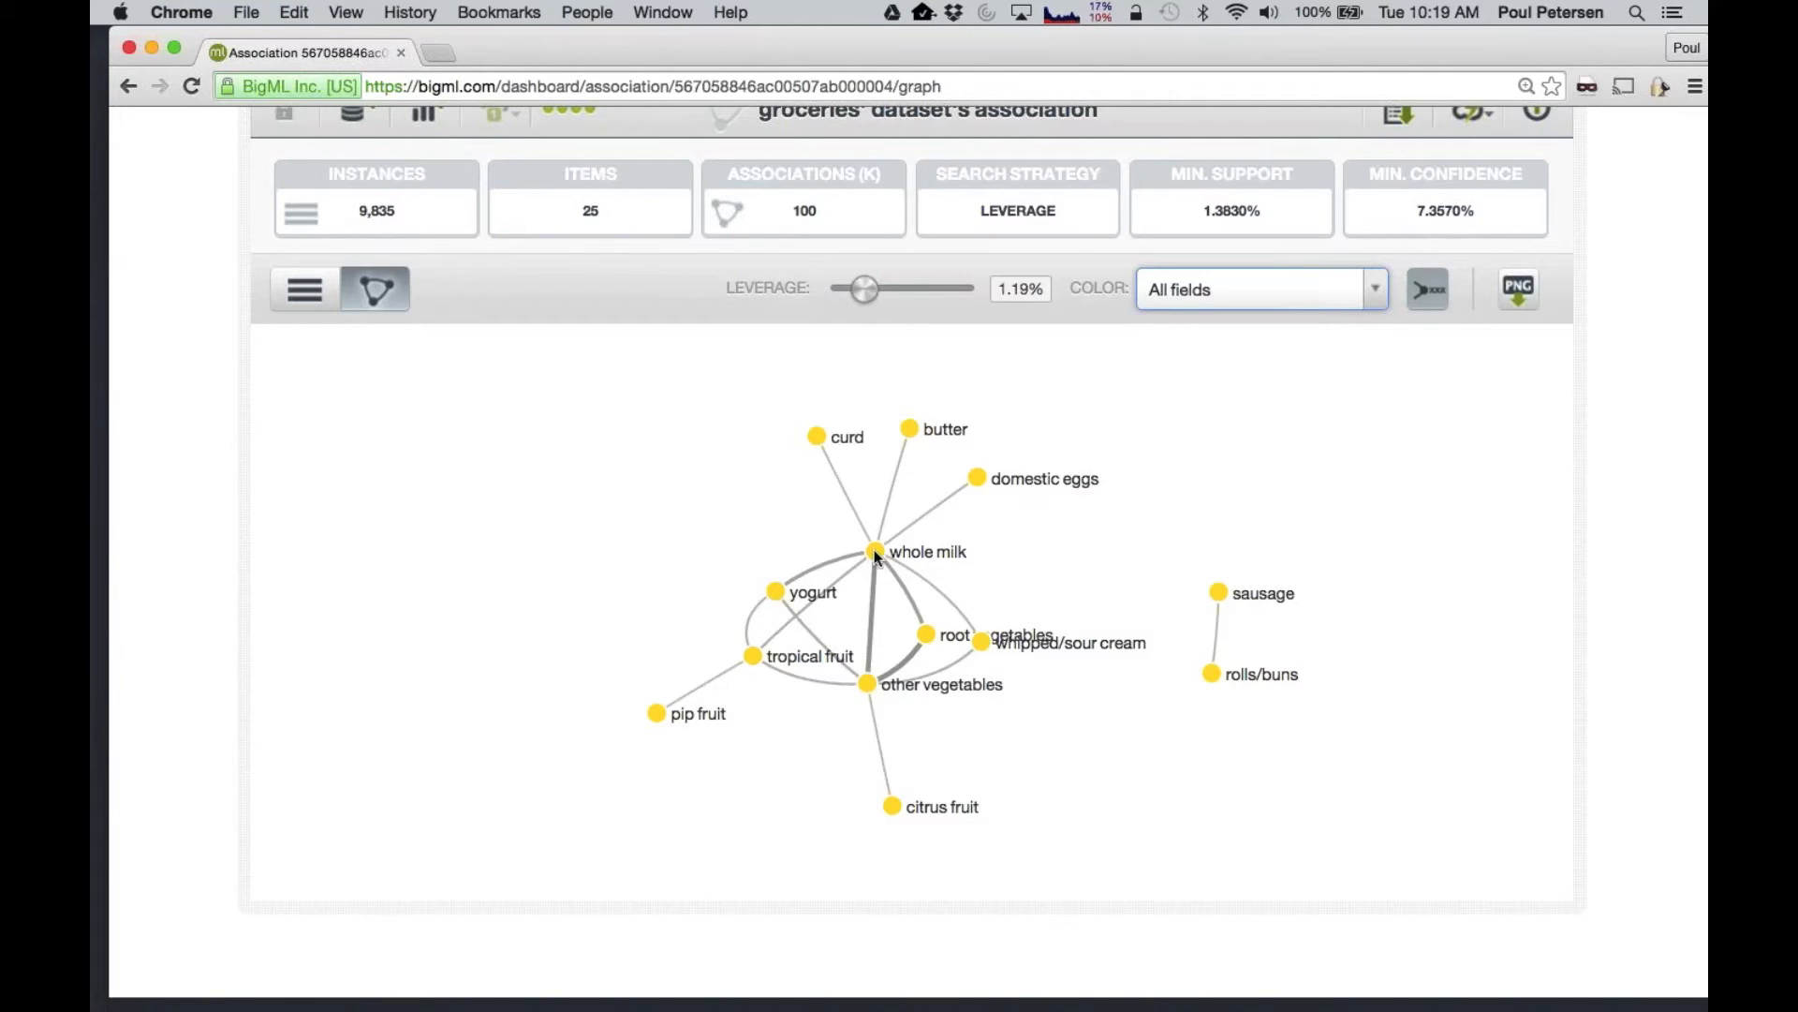
drag(875, 553, 706, 546)
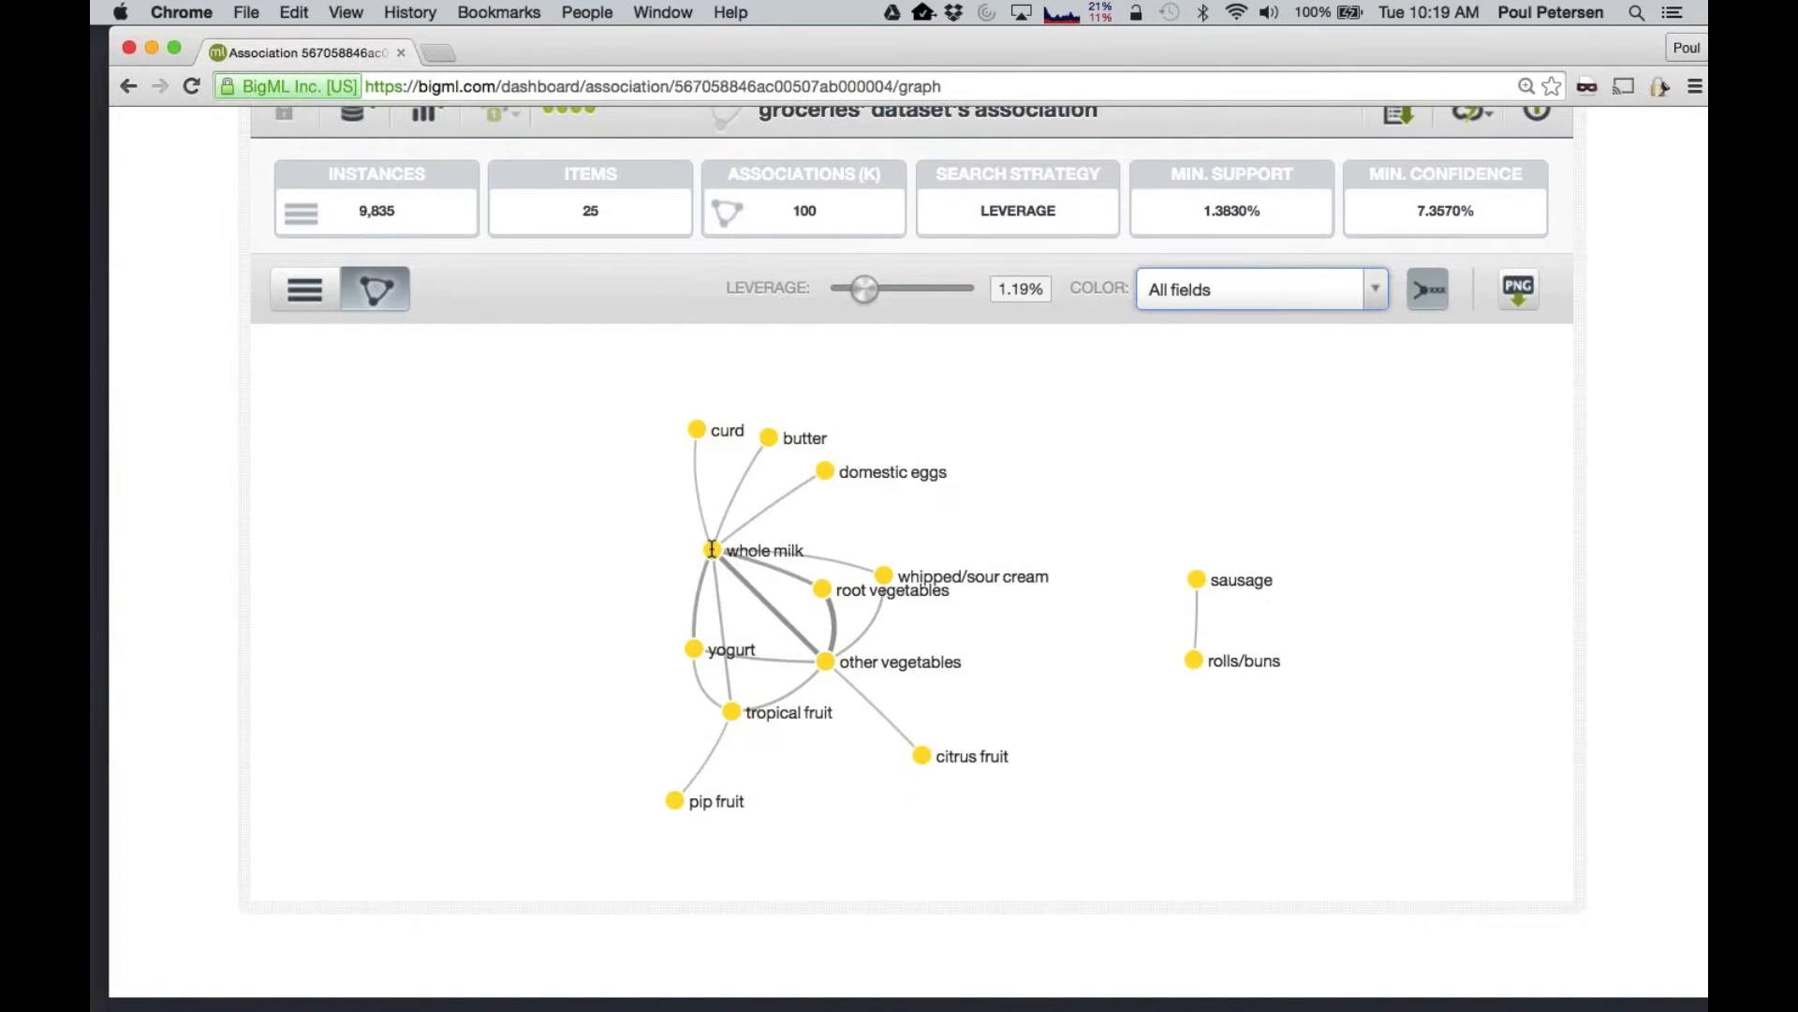
Lower the graph's leverage threshold to 0.76%, rearrange the labelled nodes, and set the threshold to 0.96%
drag(860, 291, 725, 279)
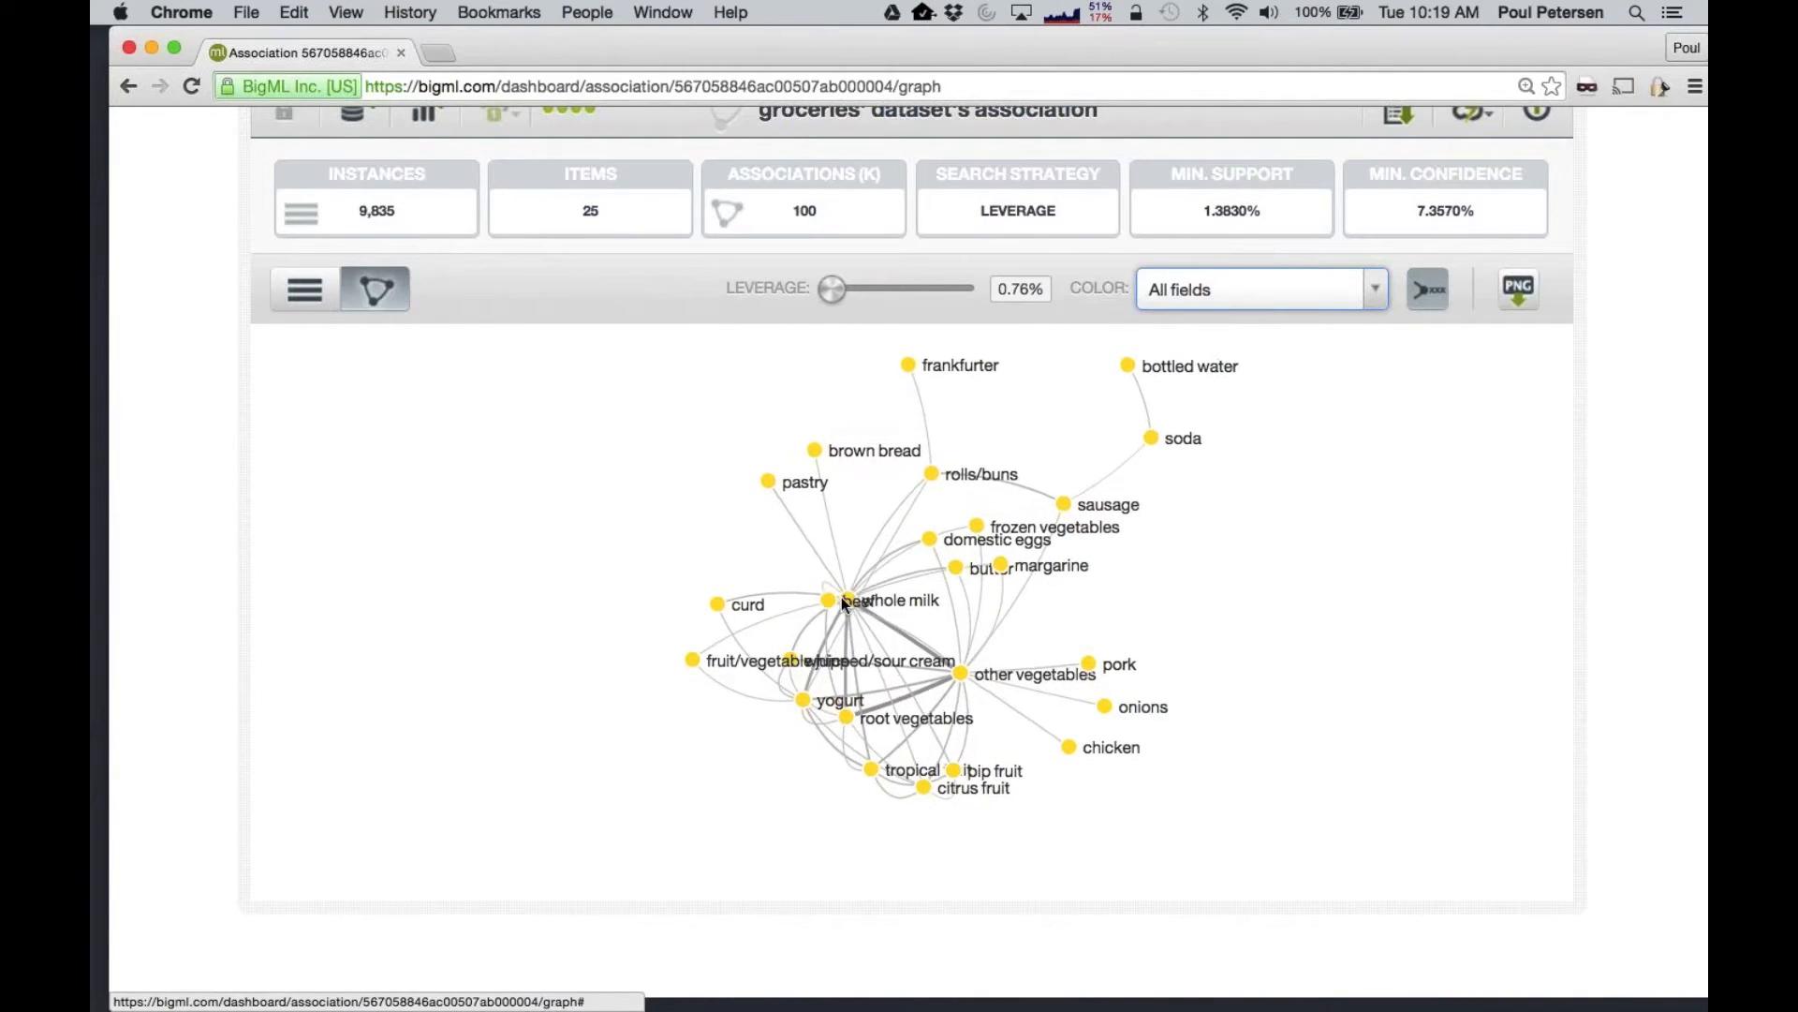
drag(817, 596, 512, 597)
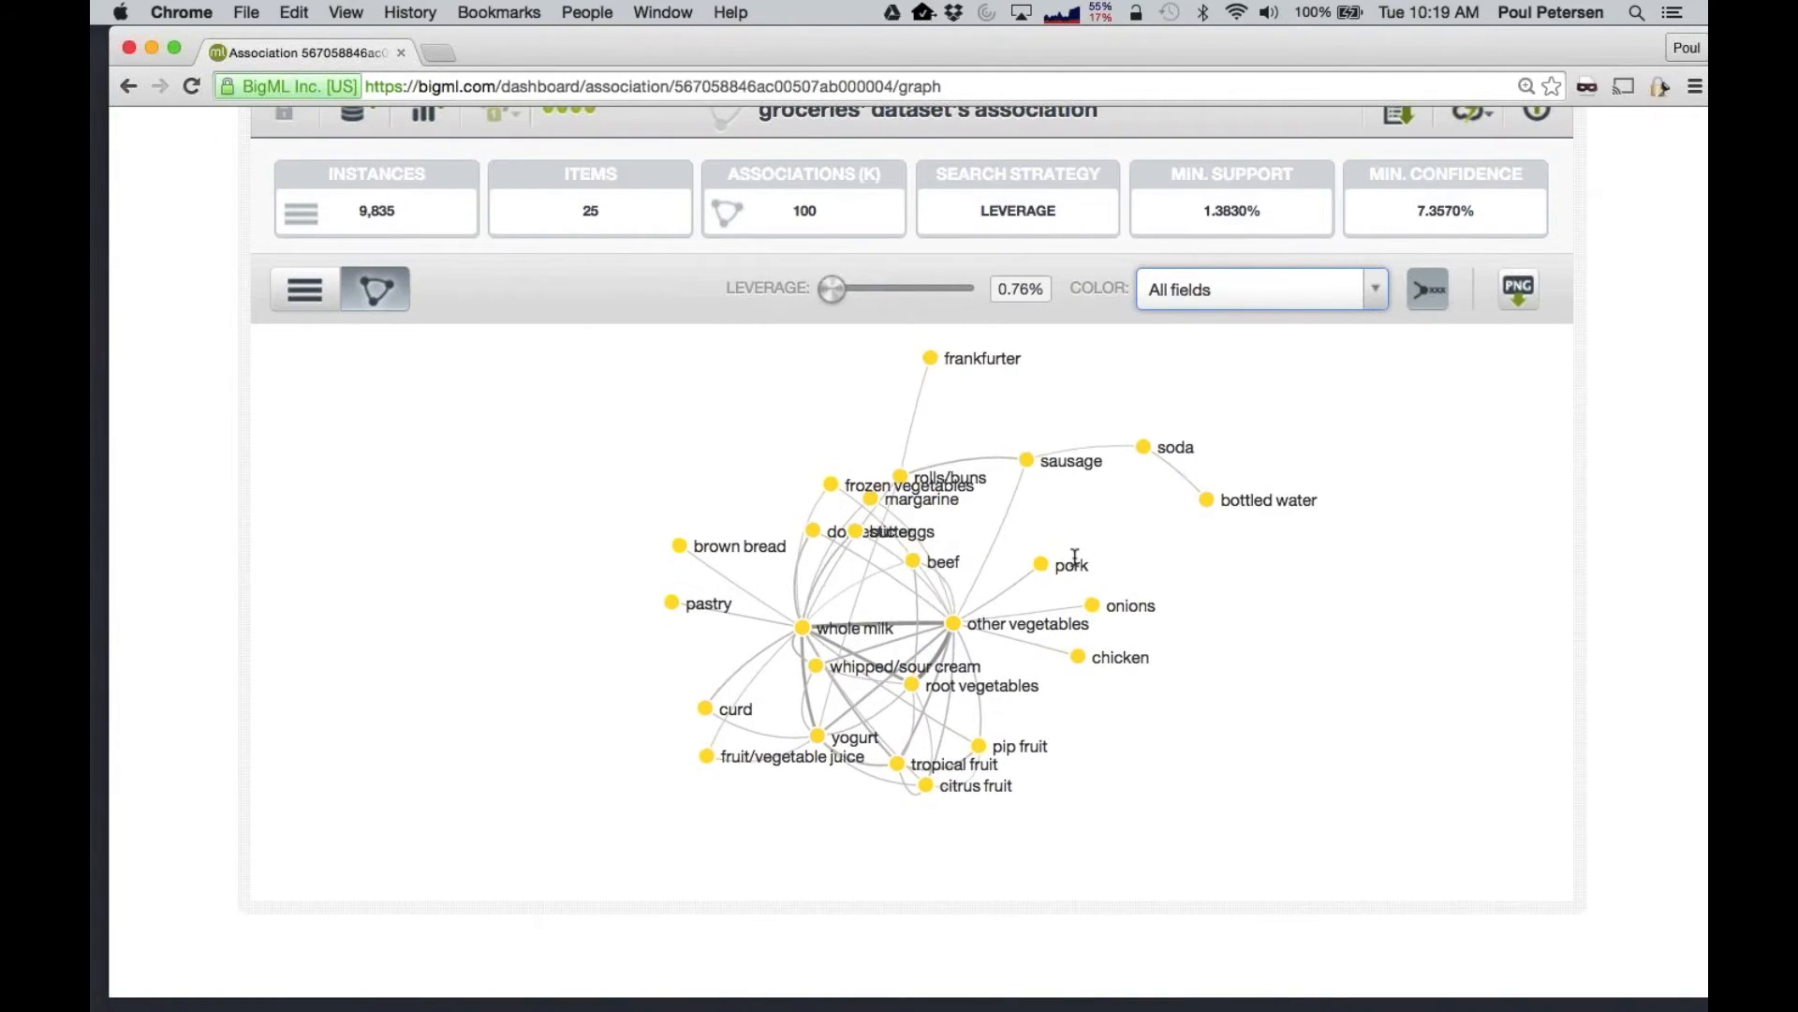
drag(831, 288, 852, 294)
scroll(971, 396, up, 2)
drag(853, 327, 843, 327)
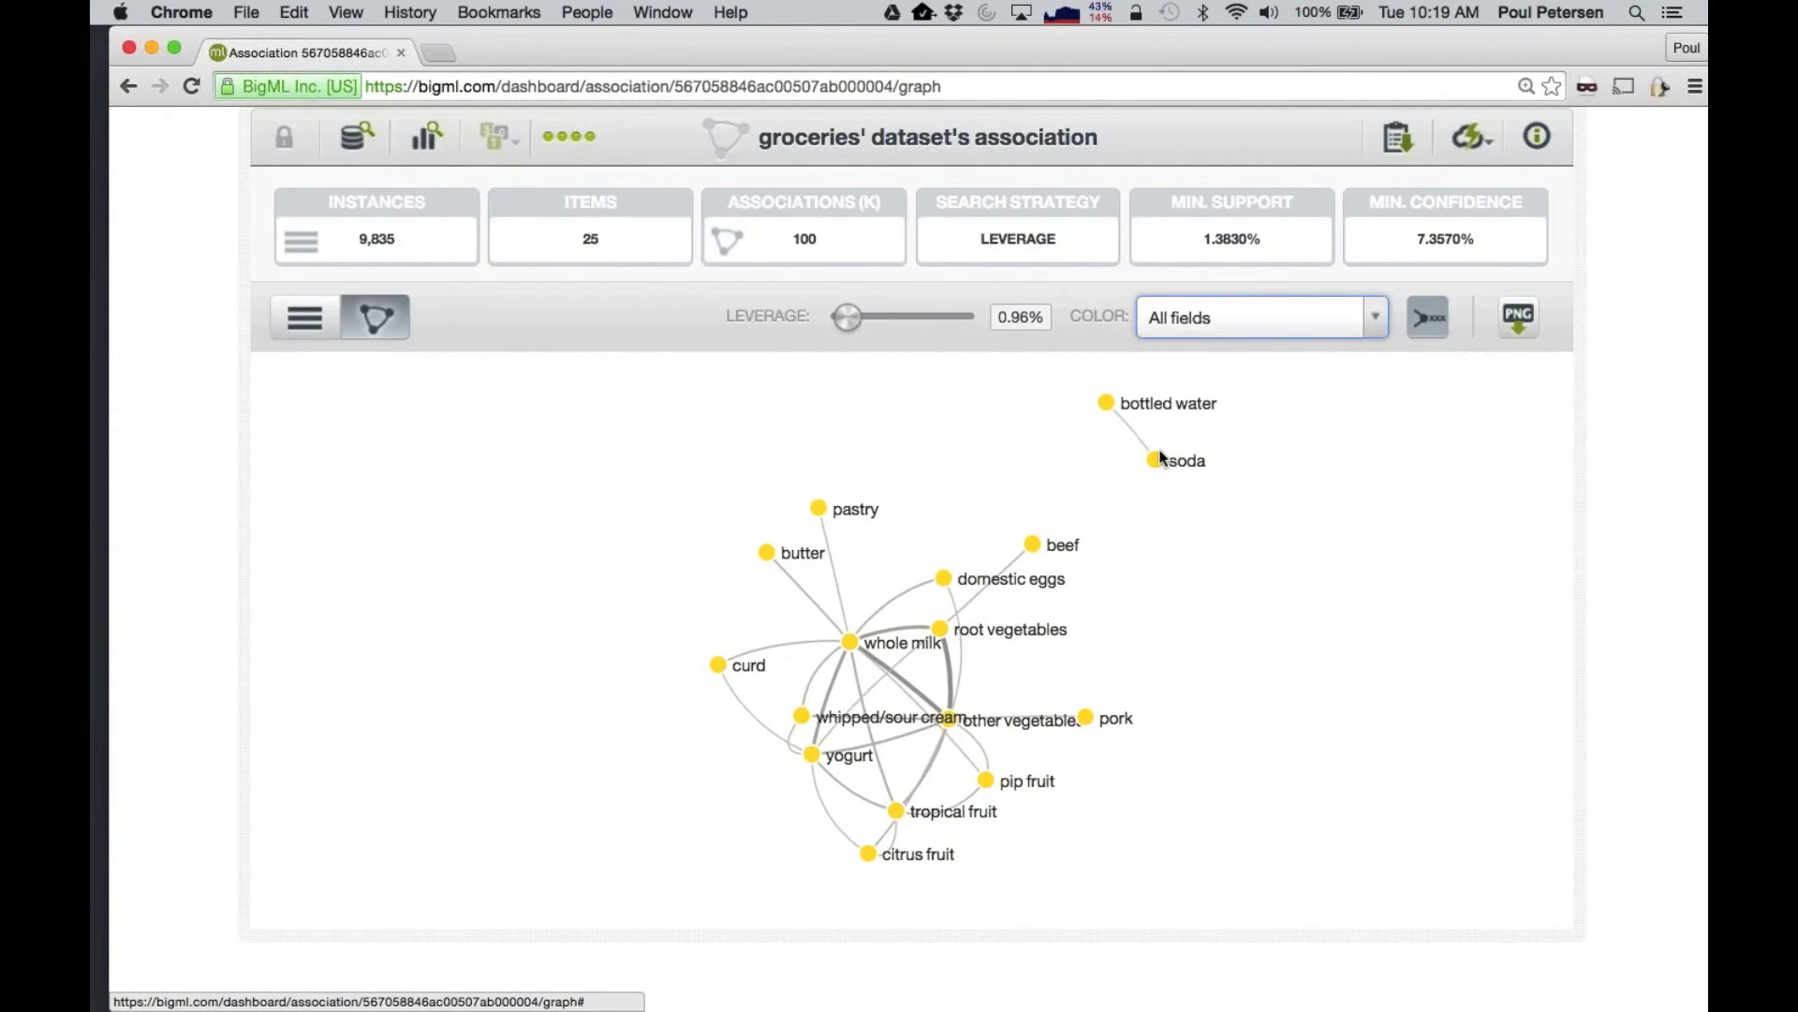
Switch to the presentation and advance to the Association Metrics slide on coverage
key(super+Tab)
key(super+Tab)
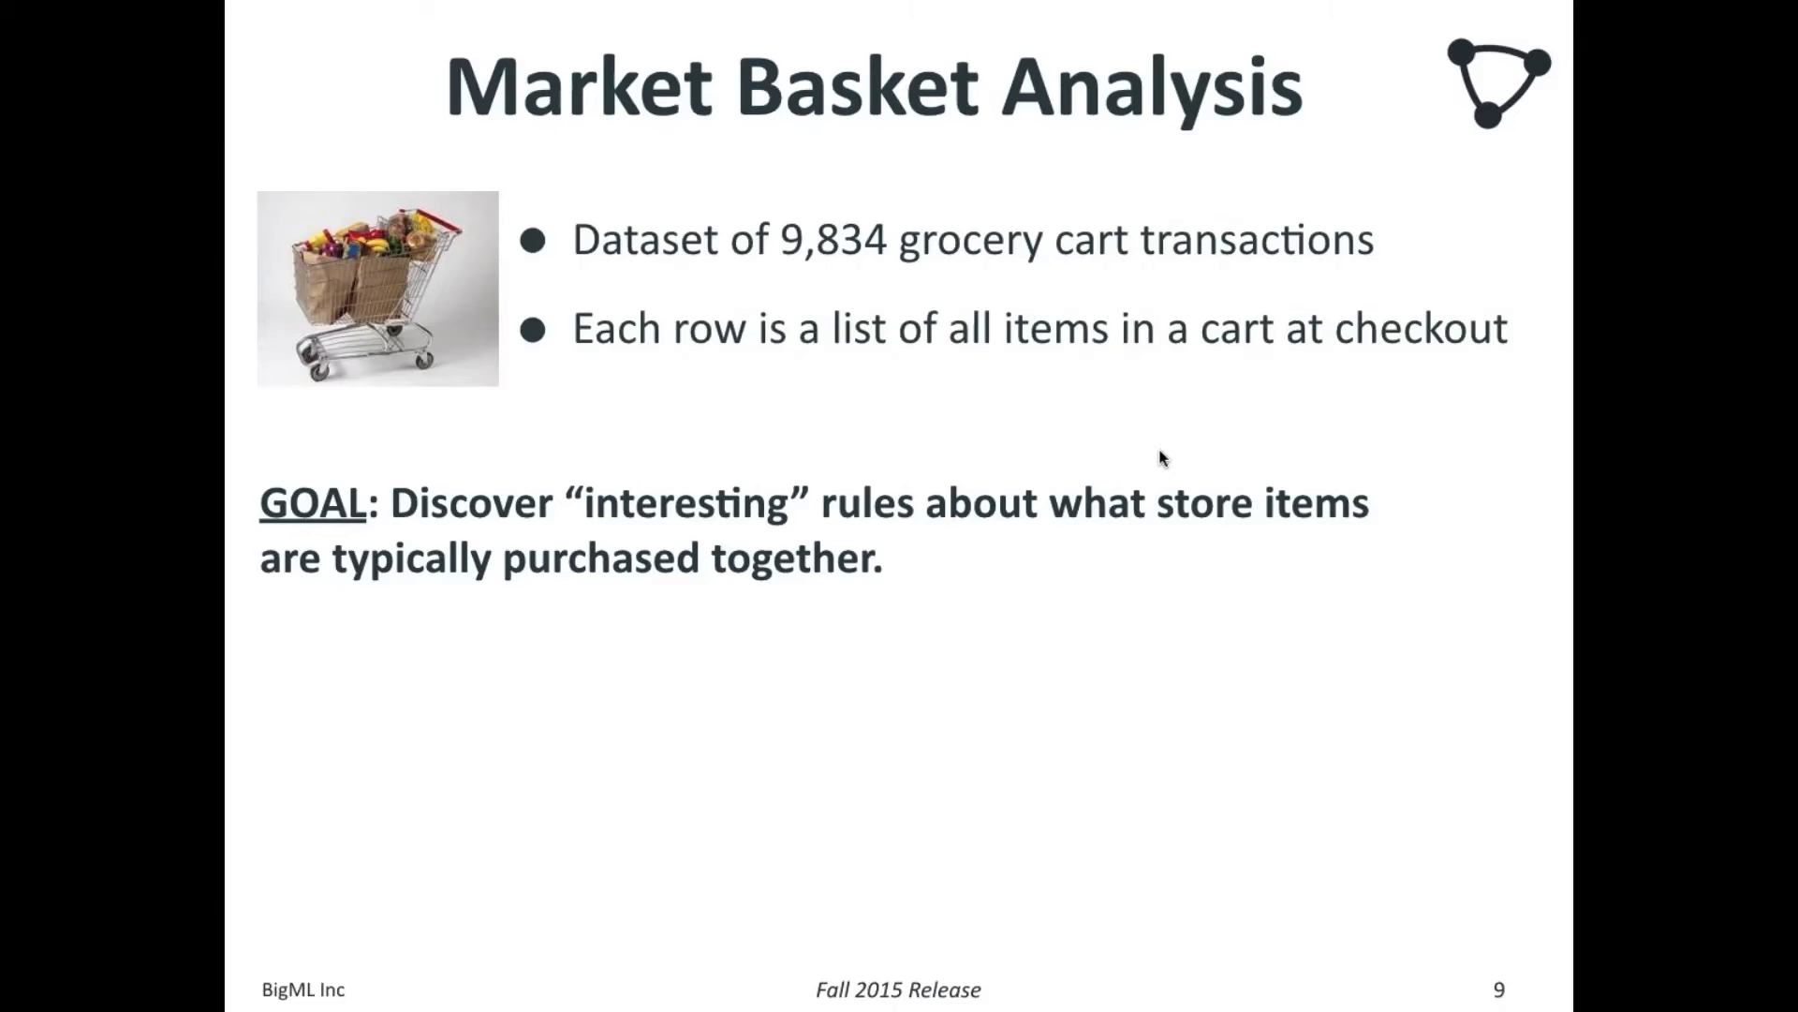
key(Right)
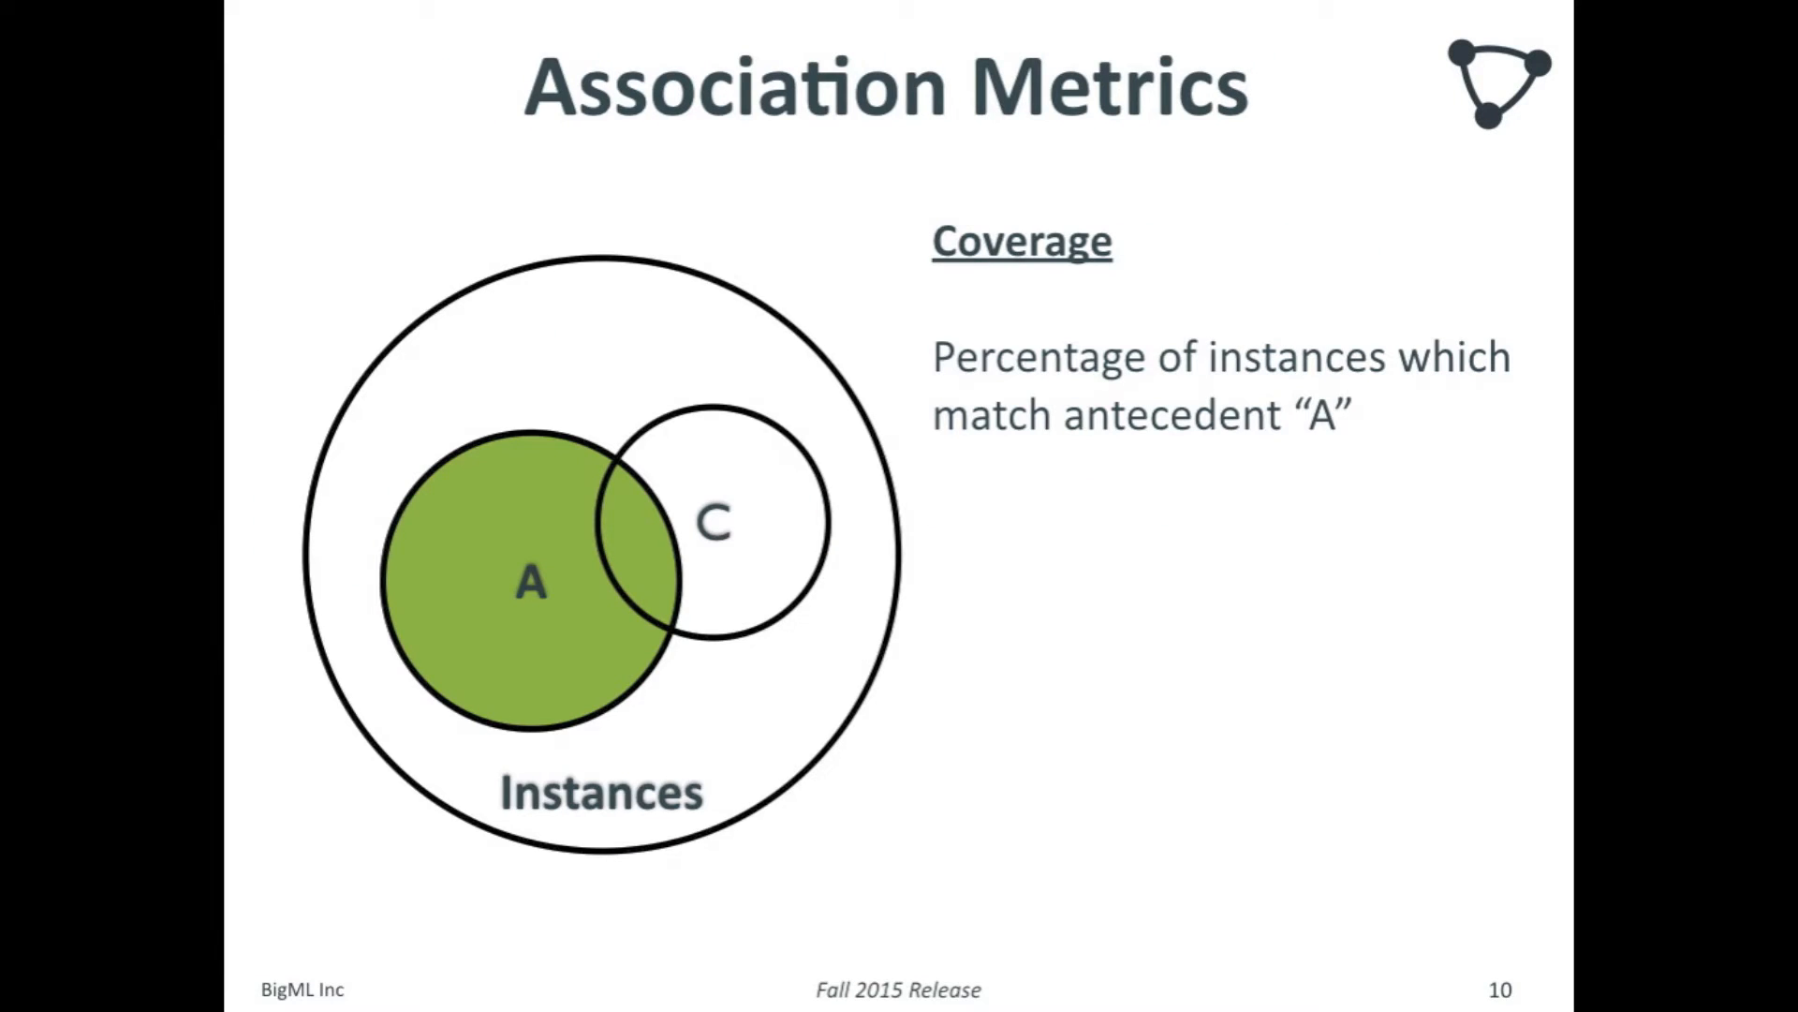
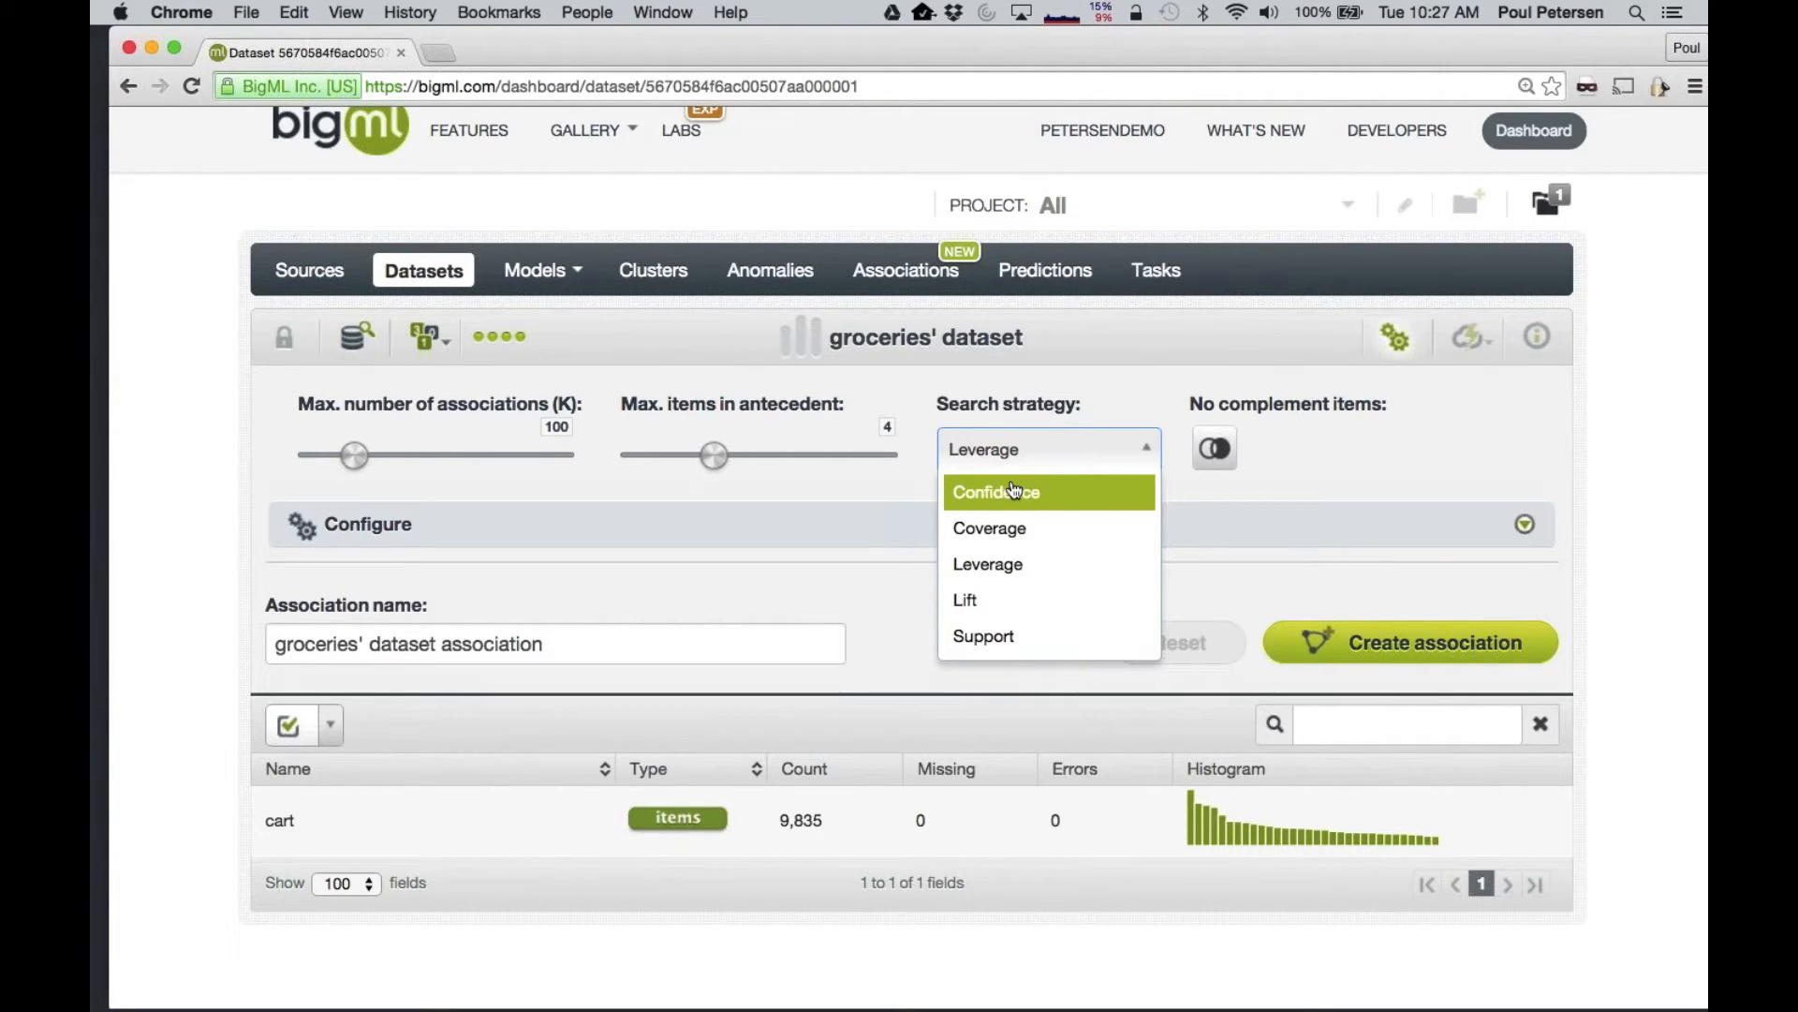
Set the search strategy to Lift, try 336 as the maximum number of associations, and set that maximum back to 100
click(1008, 600)
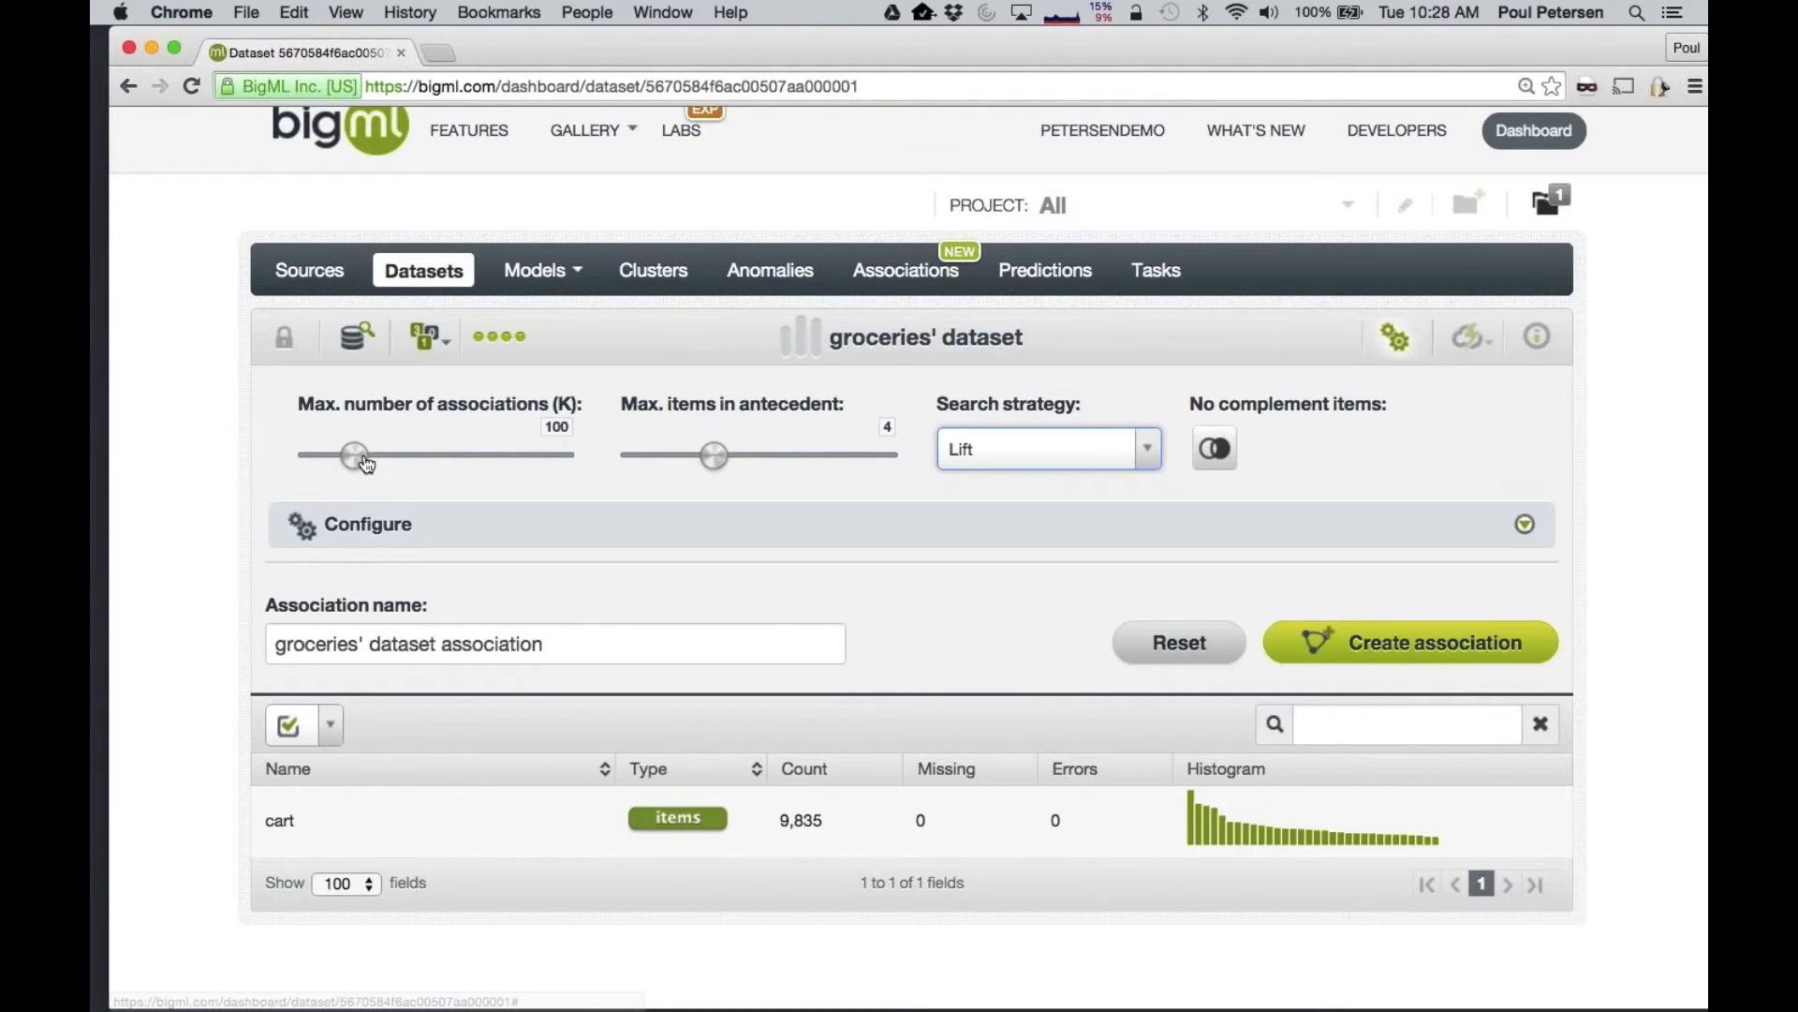
drag(366, 464, 495, 483)
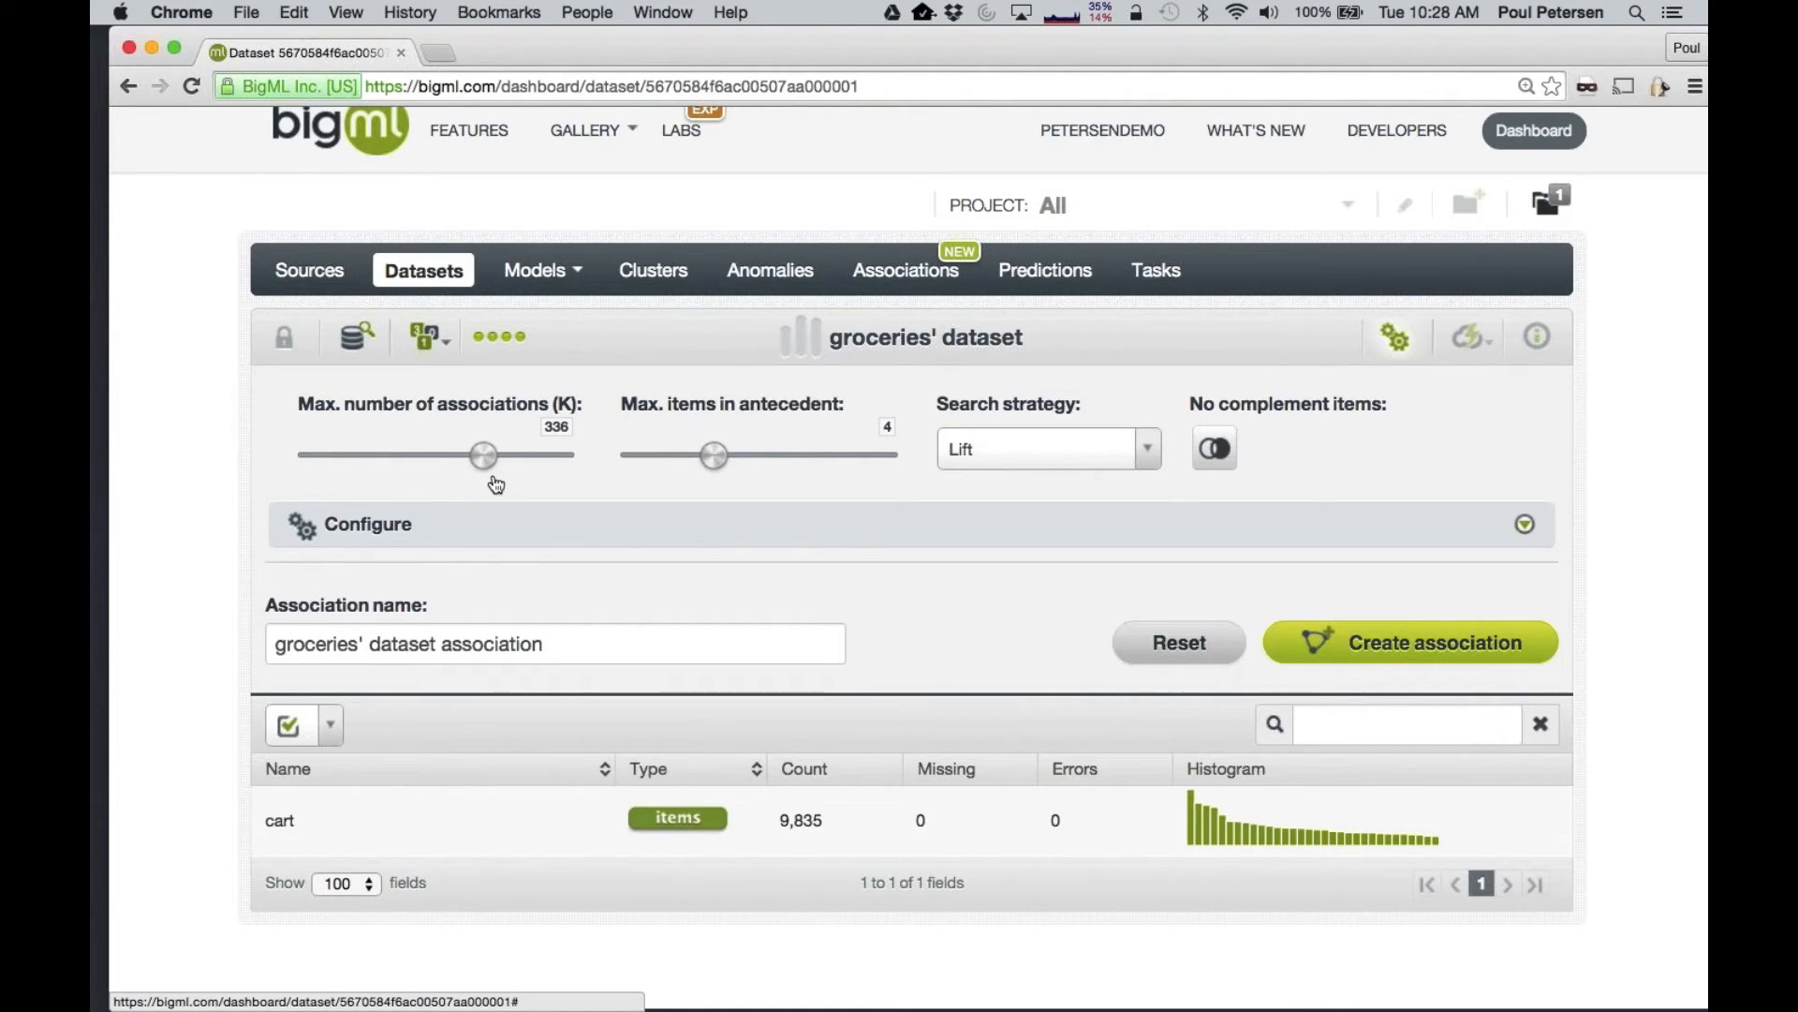
click(556, 428)
text(100)
key(Return)
Try varying the maximum items in the antecedent and allowing complement items, then restore 4 items and no complement items
key(Right)
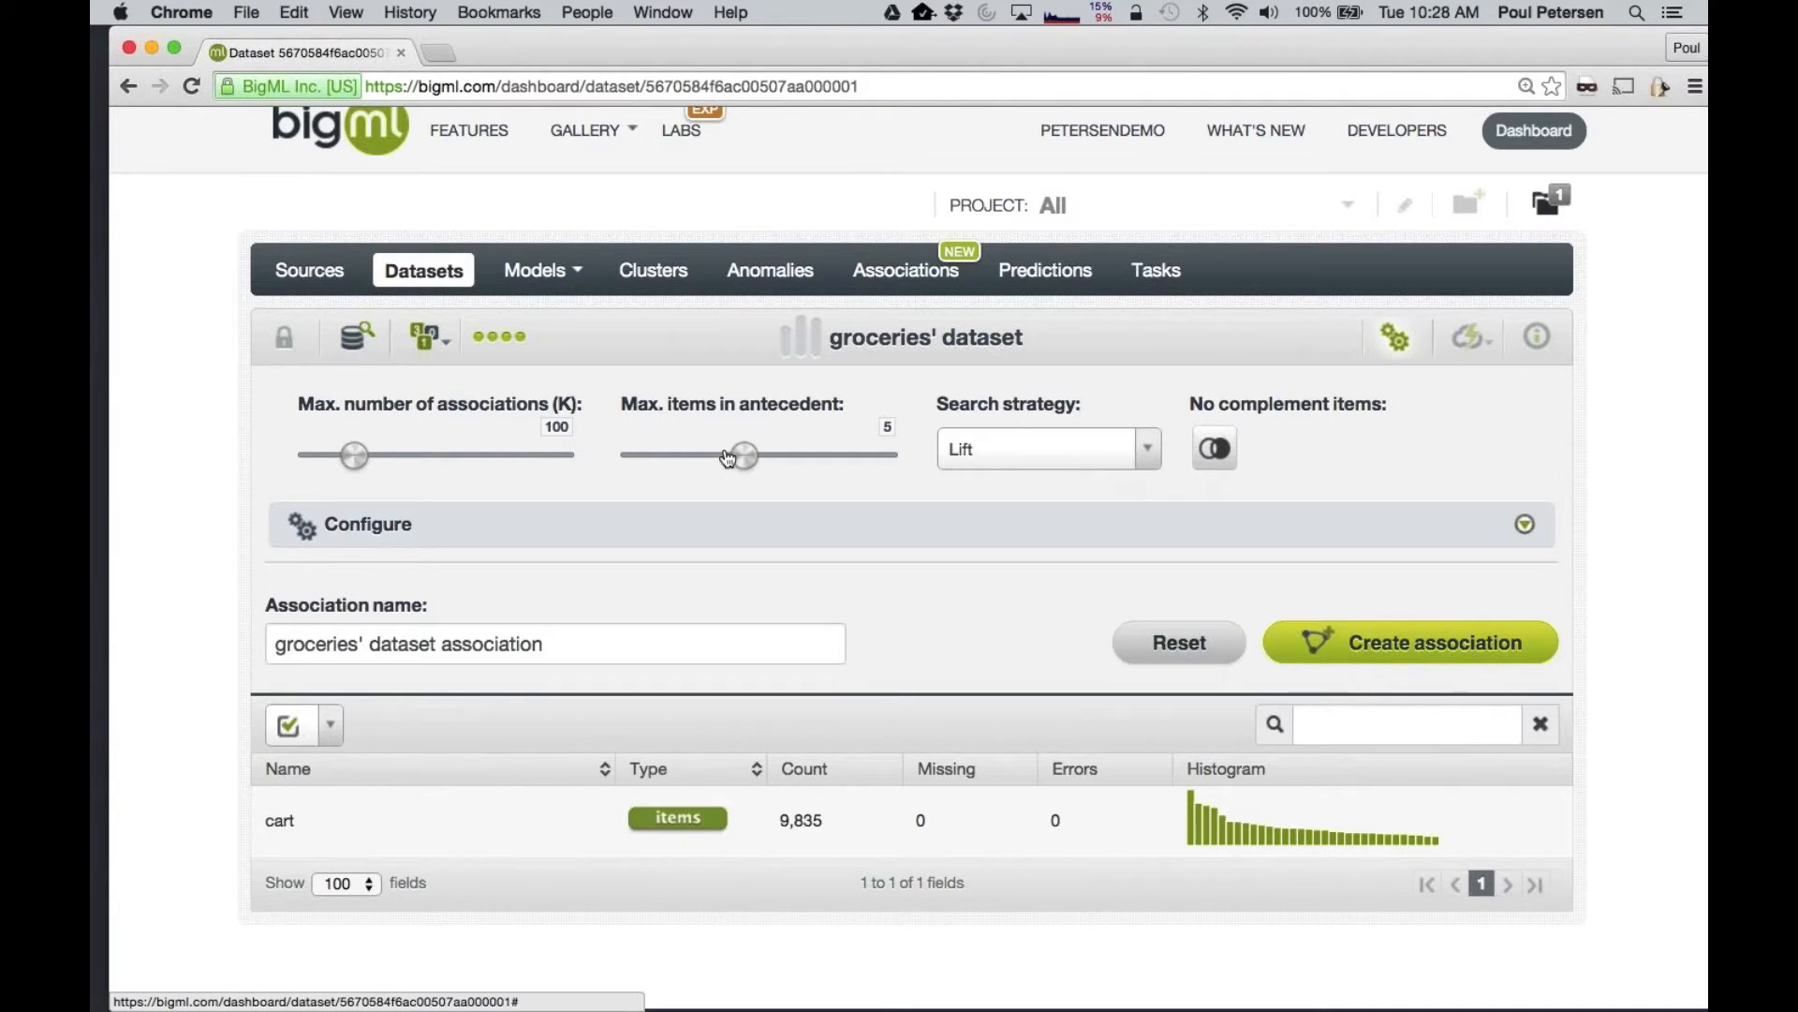
drag(894, 456, 709, 407)
click(1217, 457)
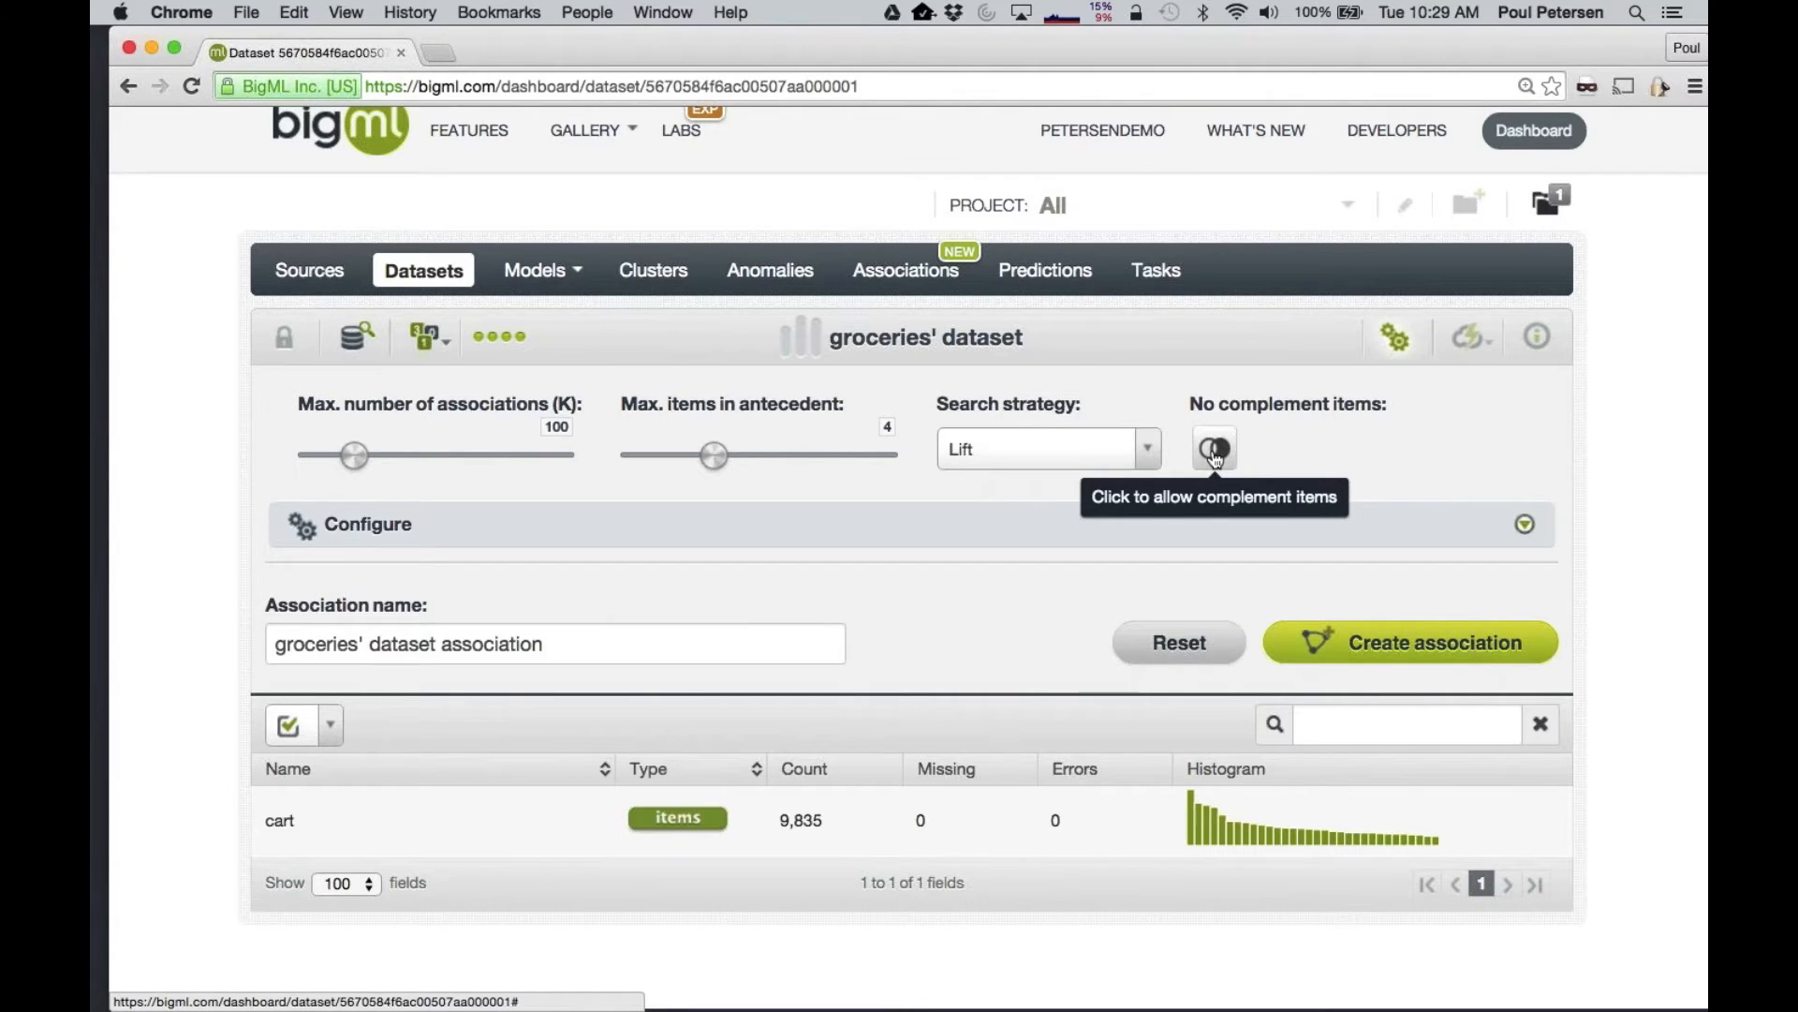
click(1215, 451)
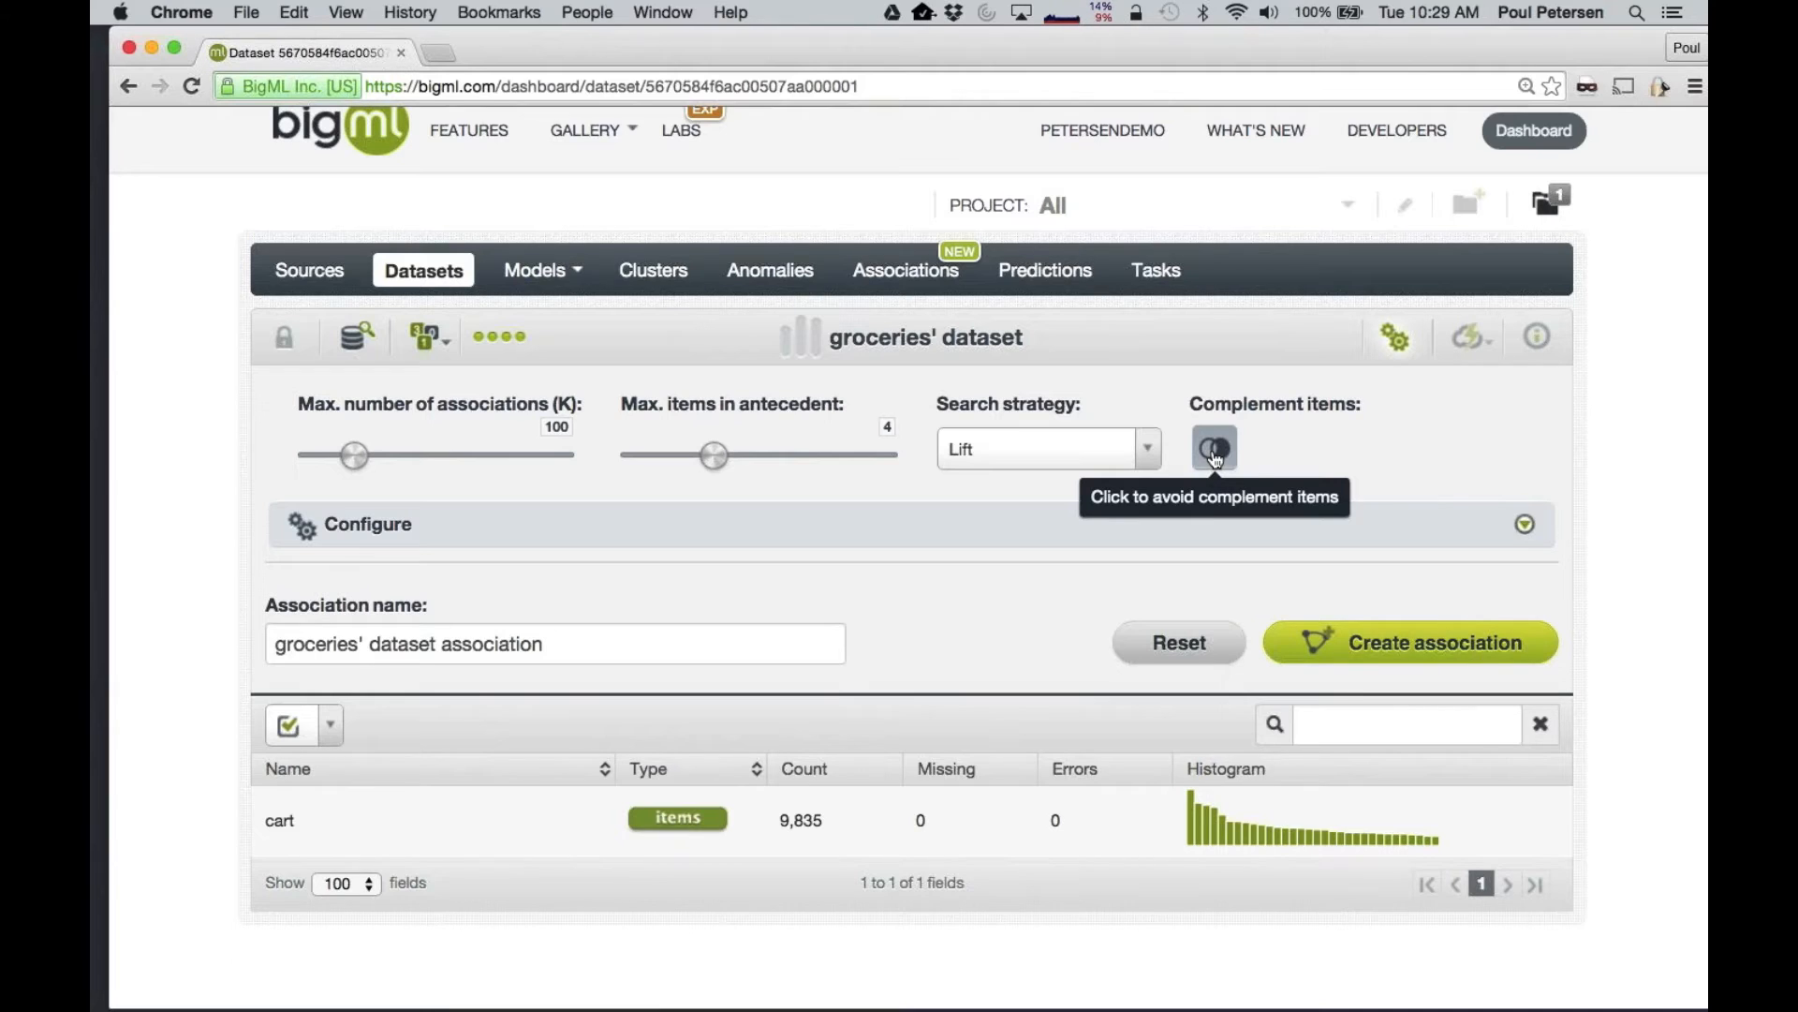
click(1214, 452)
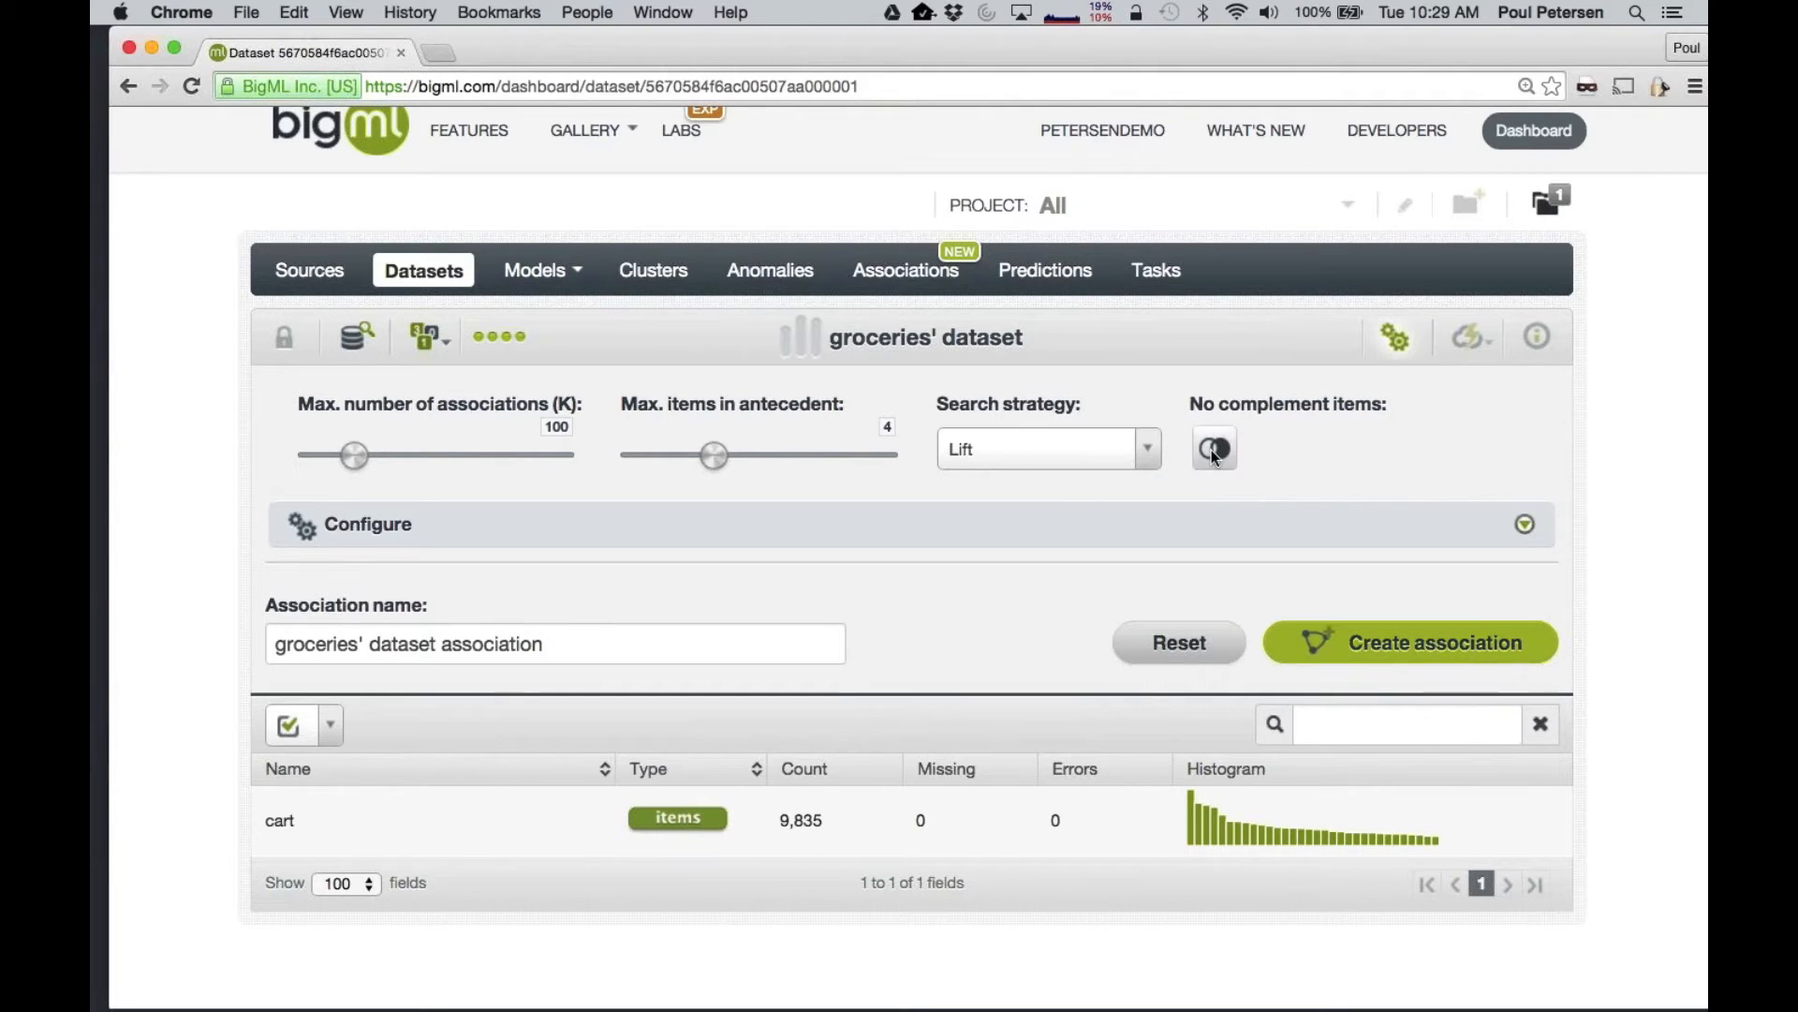
Expand the association's advanced configuration and review the Measures and Discretization settings
click(400, 546)
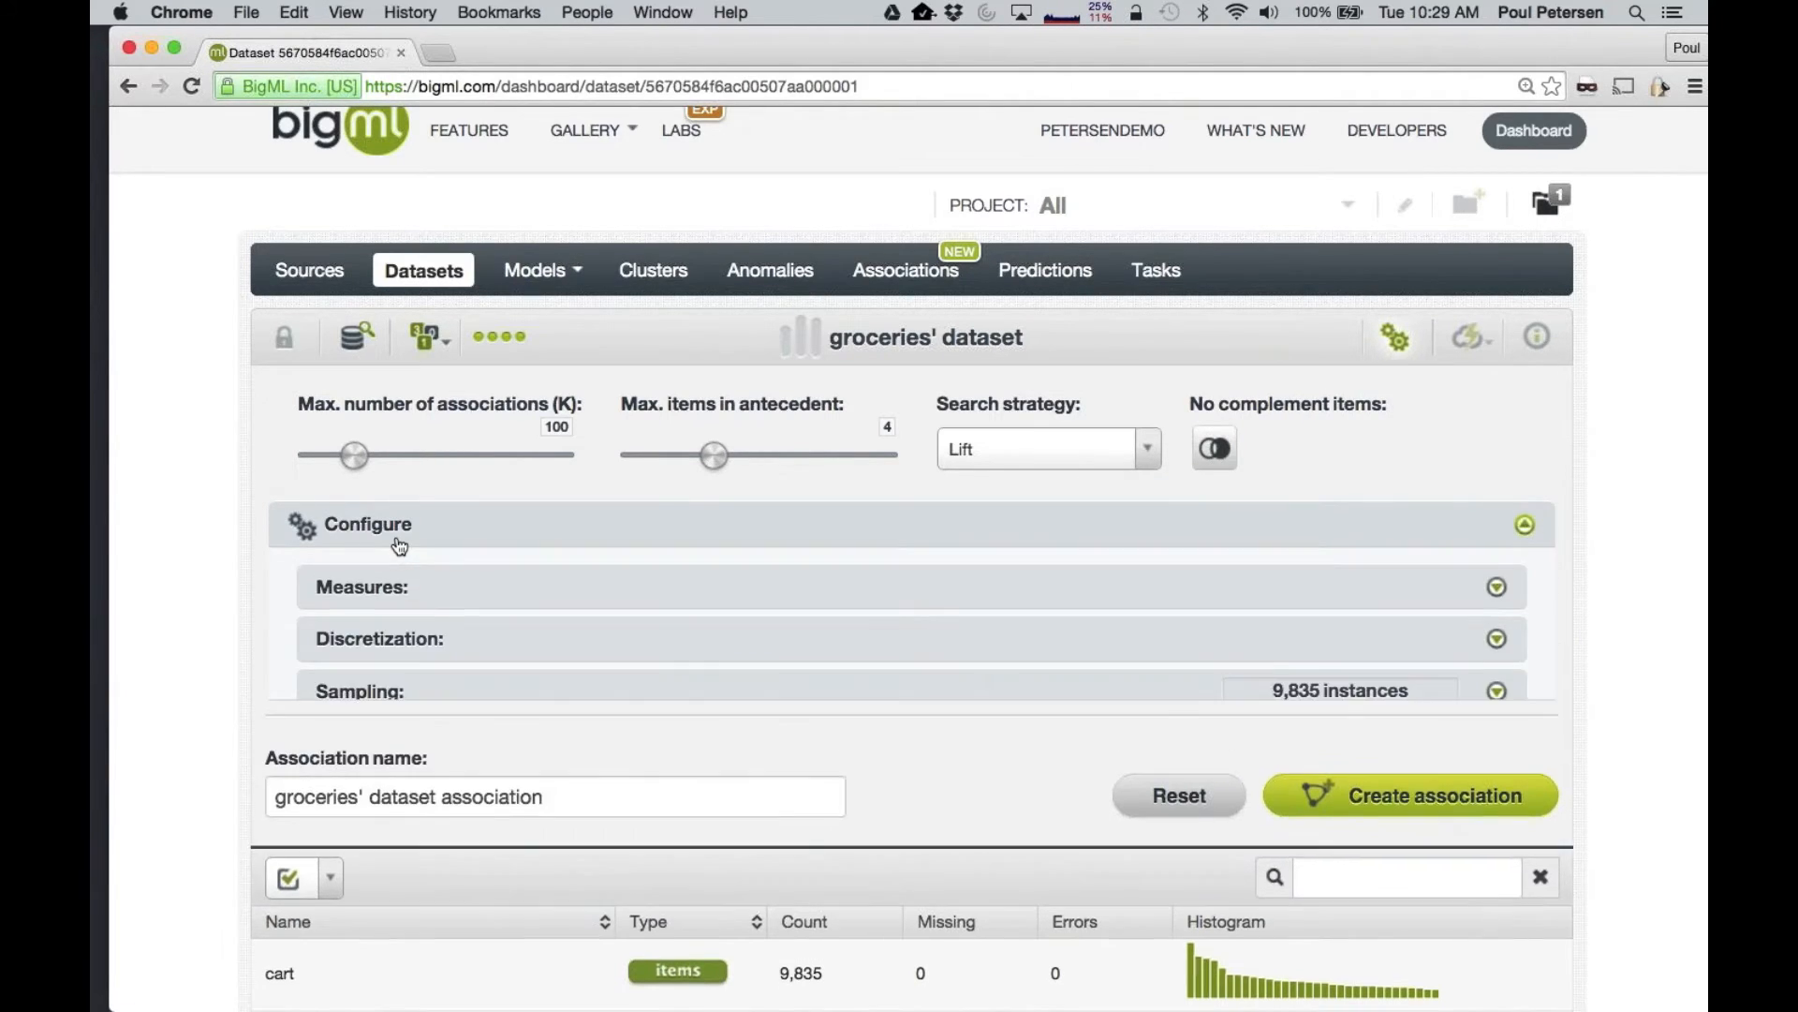
scroll(402, 539, down, 2)
click(403, 530)
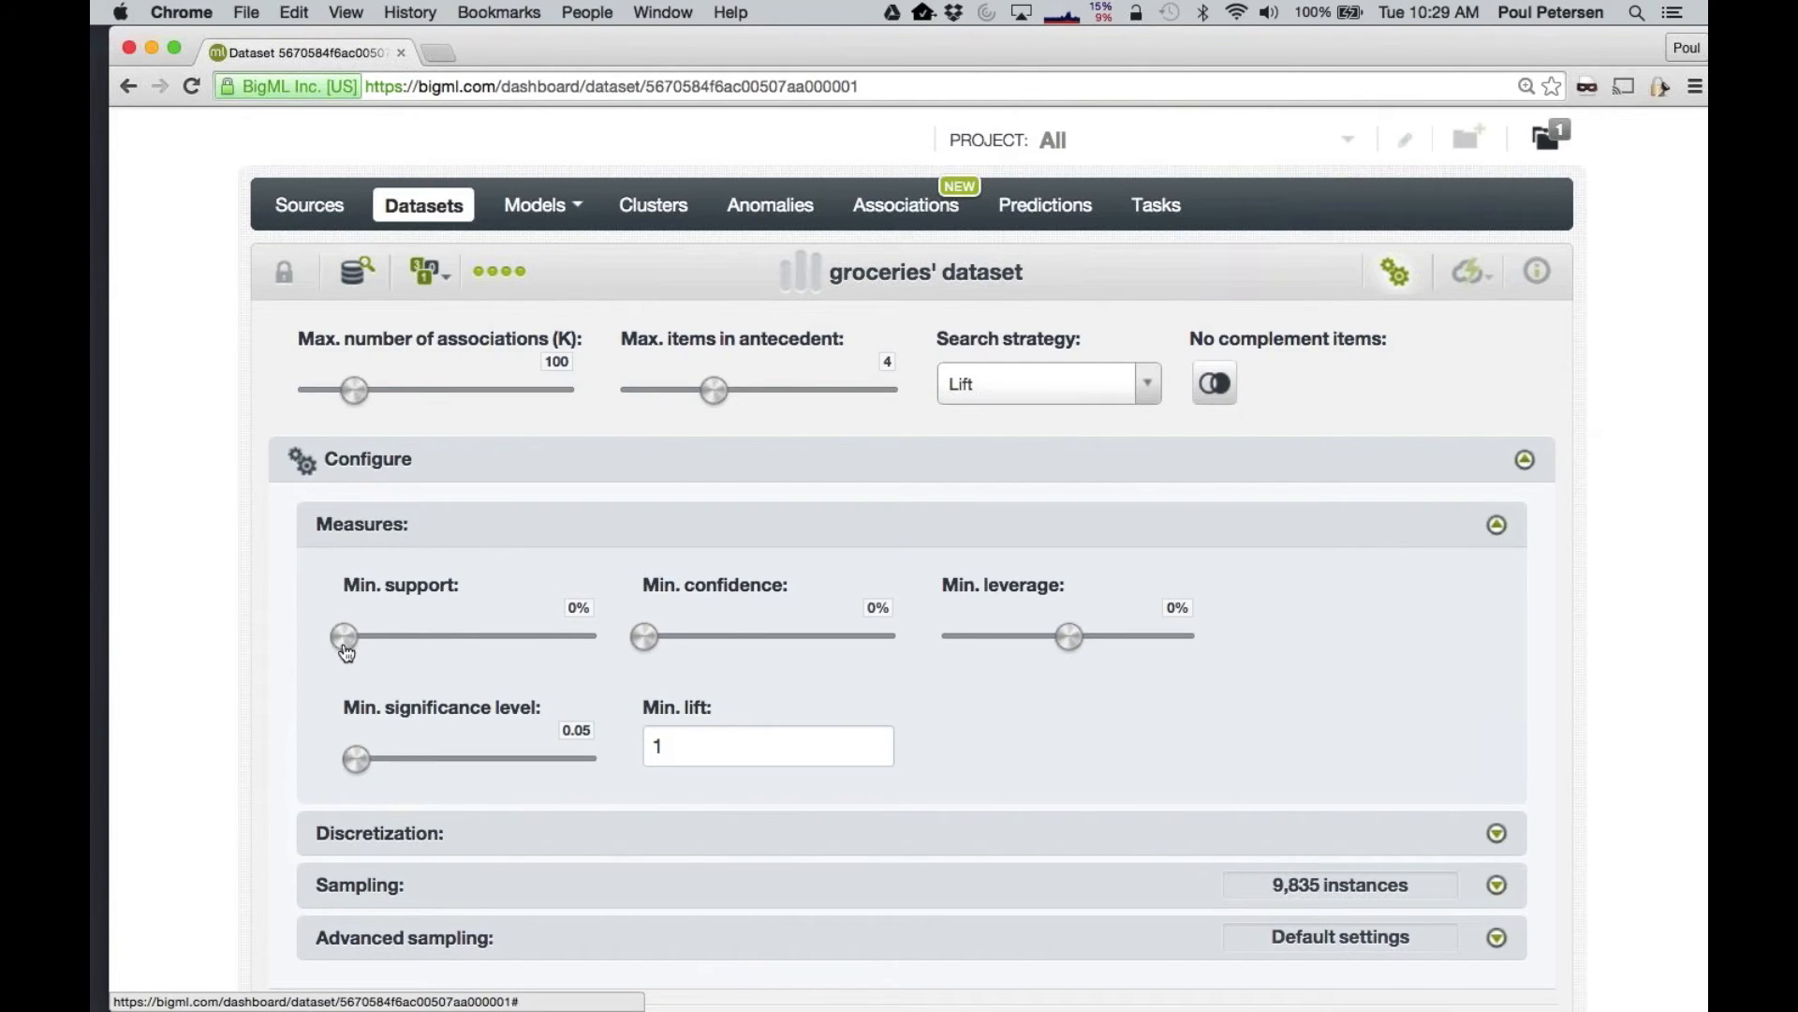
drag(644, 639, 631, 634)
scroll(976, 738, down, 2)
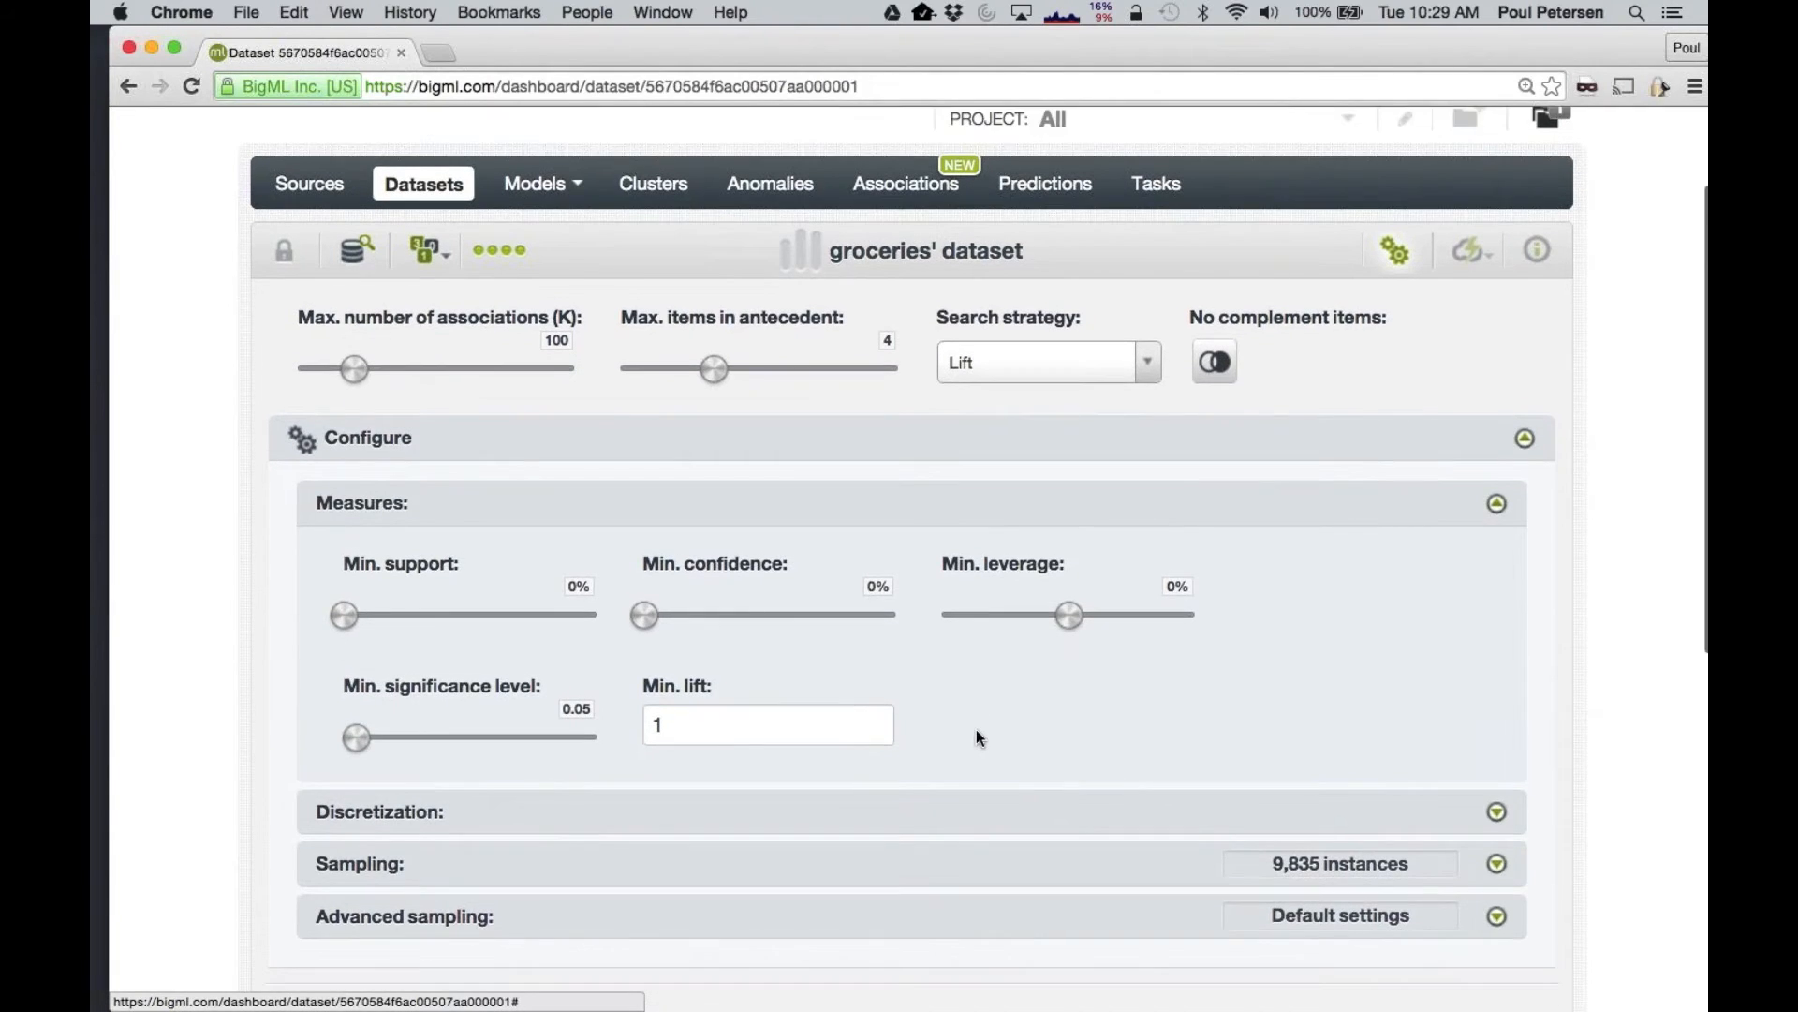
click(426, 778)
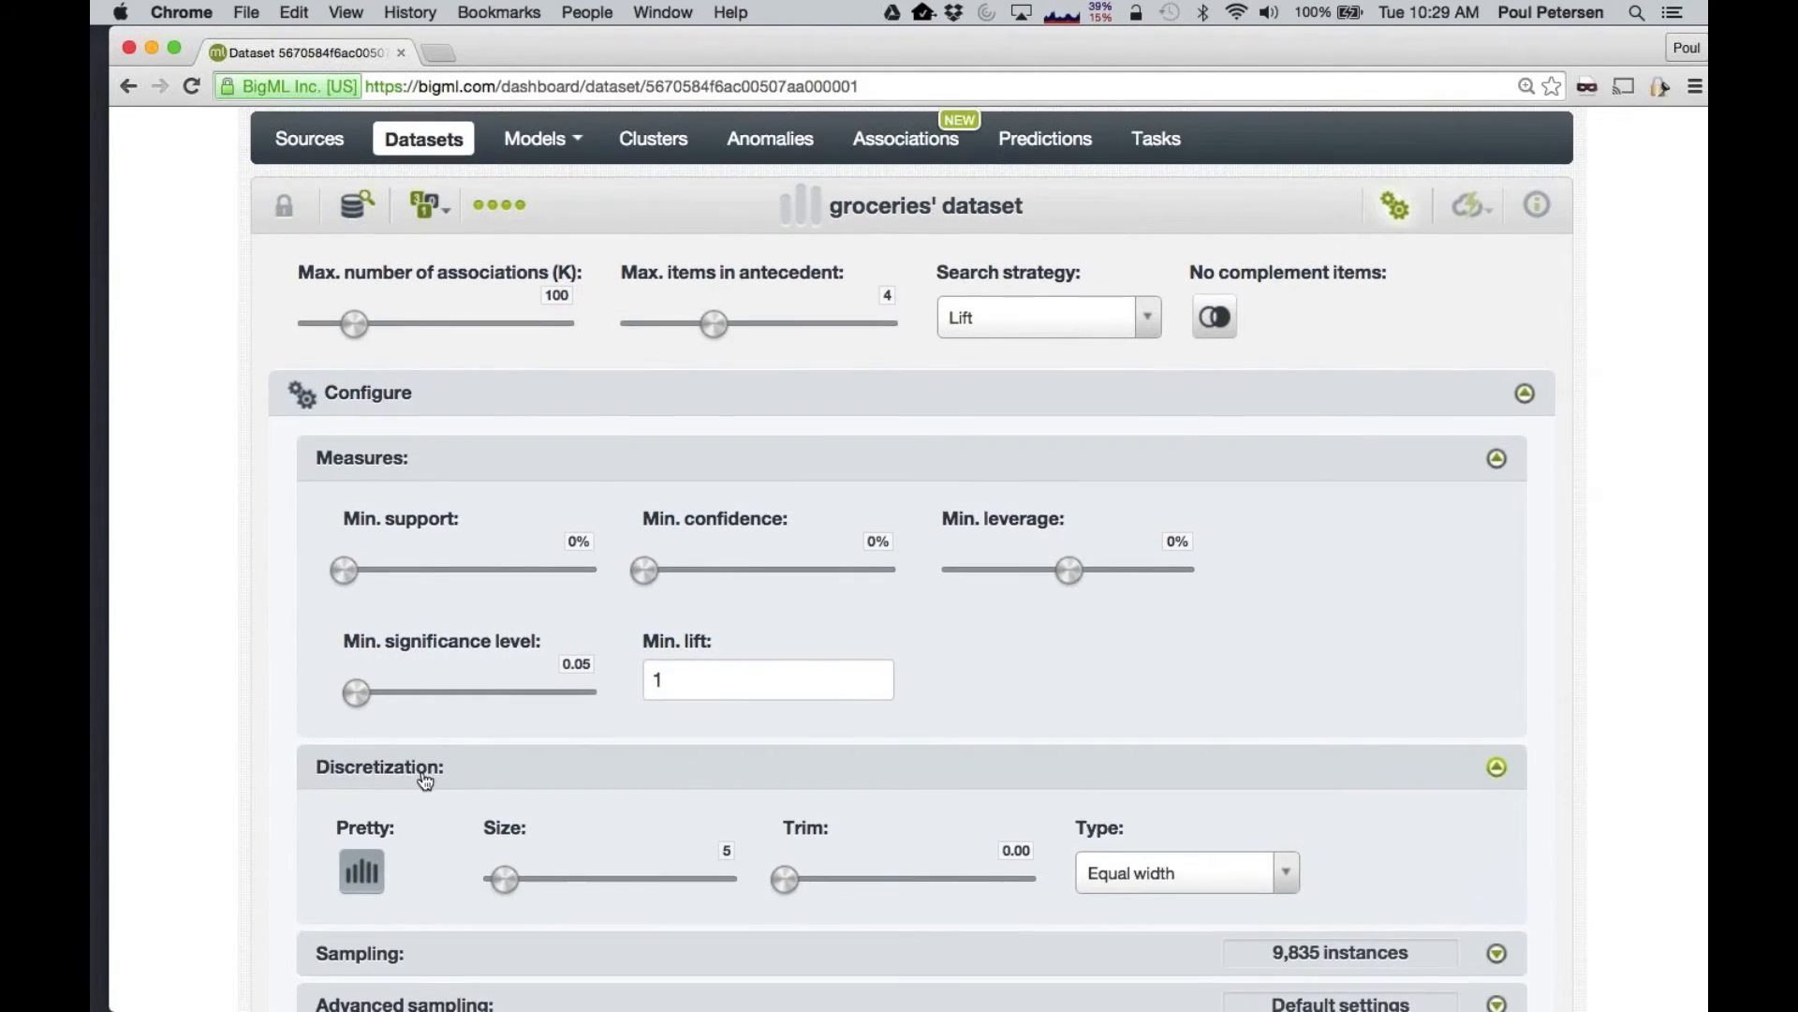
scroll(422, 773, down, 2)
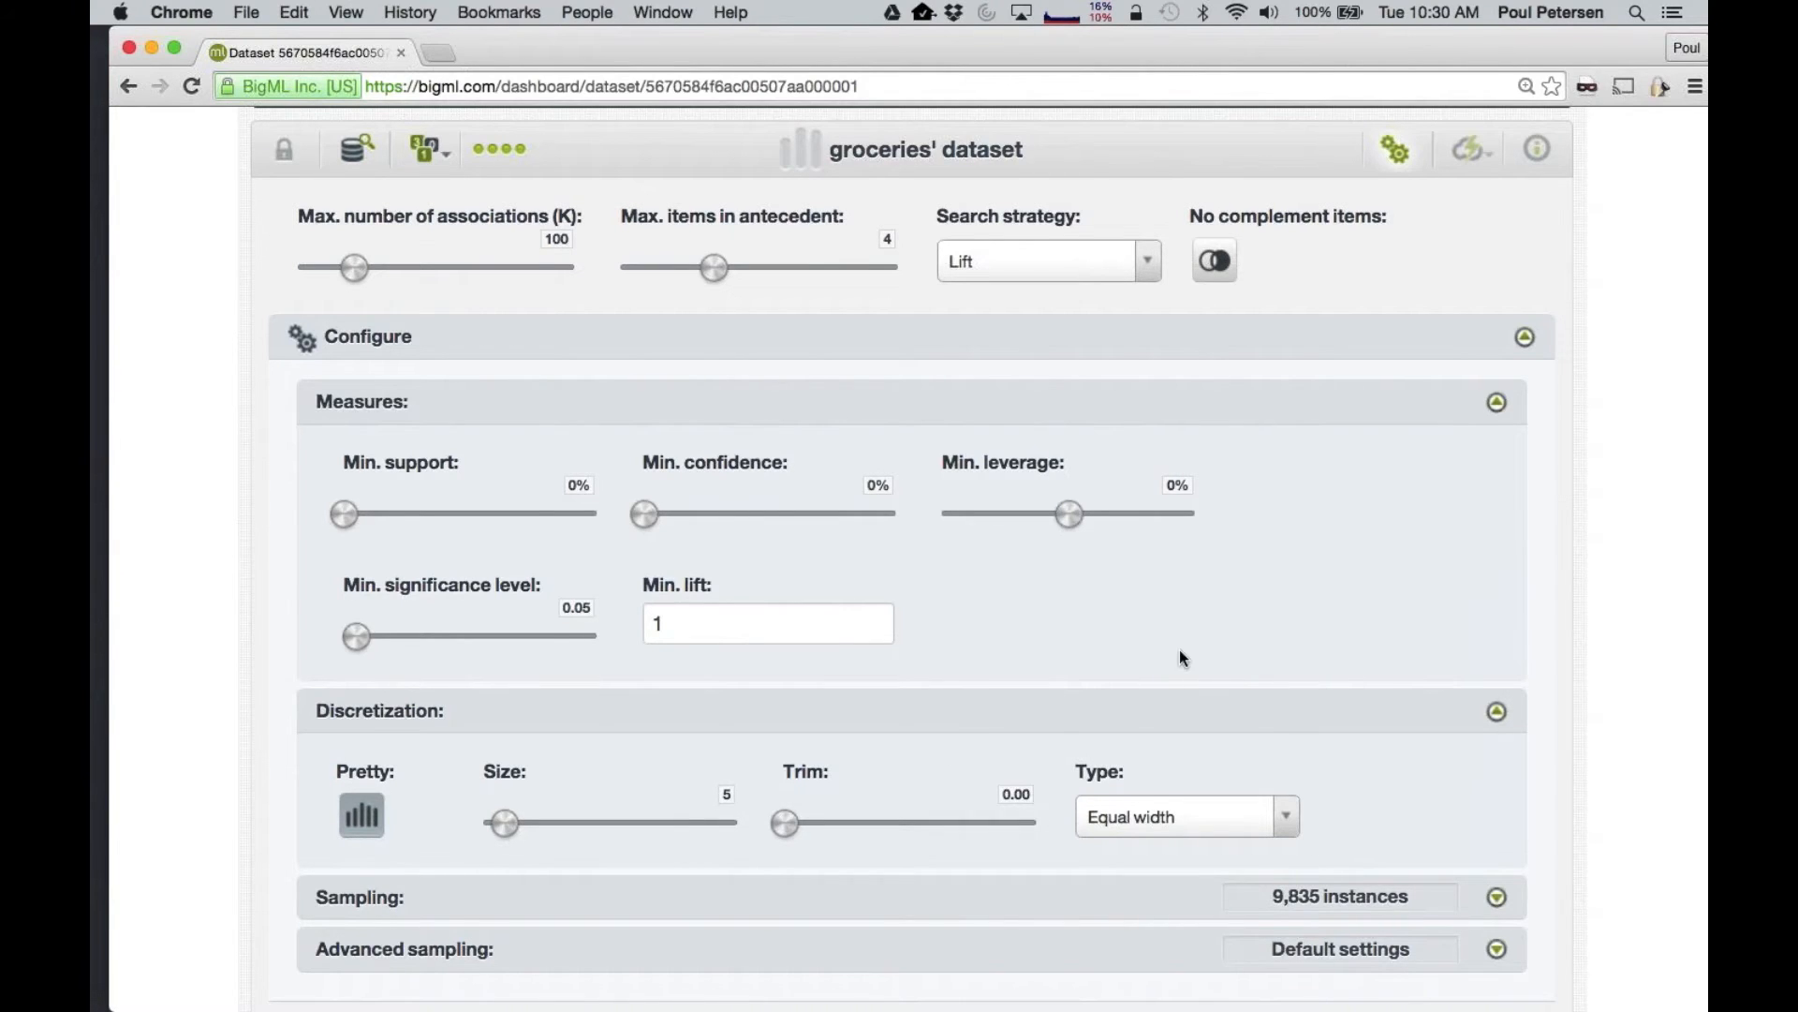
Create the association for the groceries dataset using the Lift search strategy
scroll(1179, 650, down, 2)
scroll(1178, 650, down, 5)
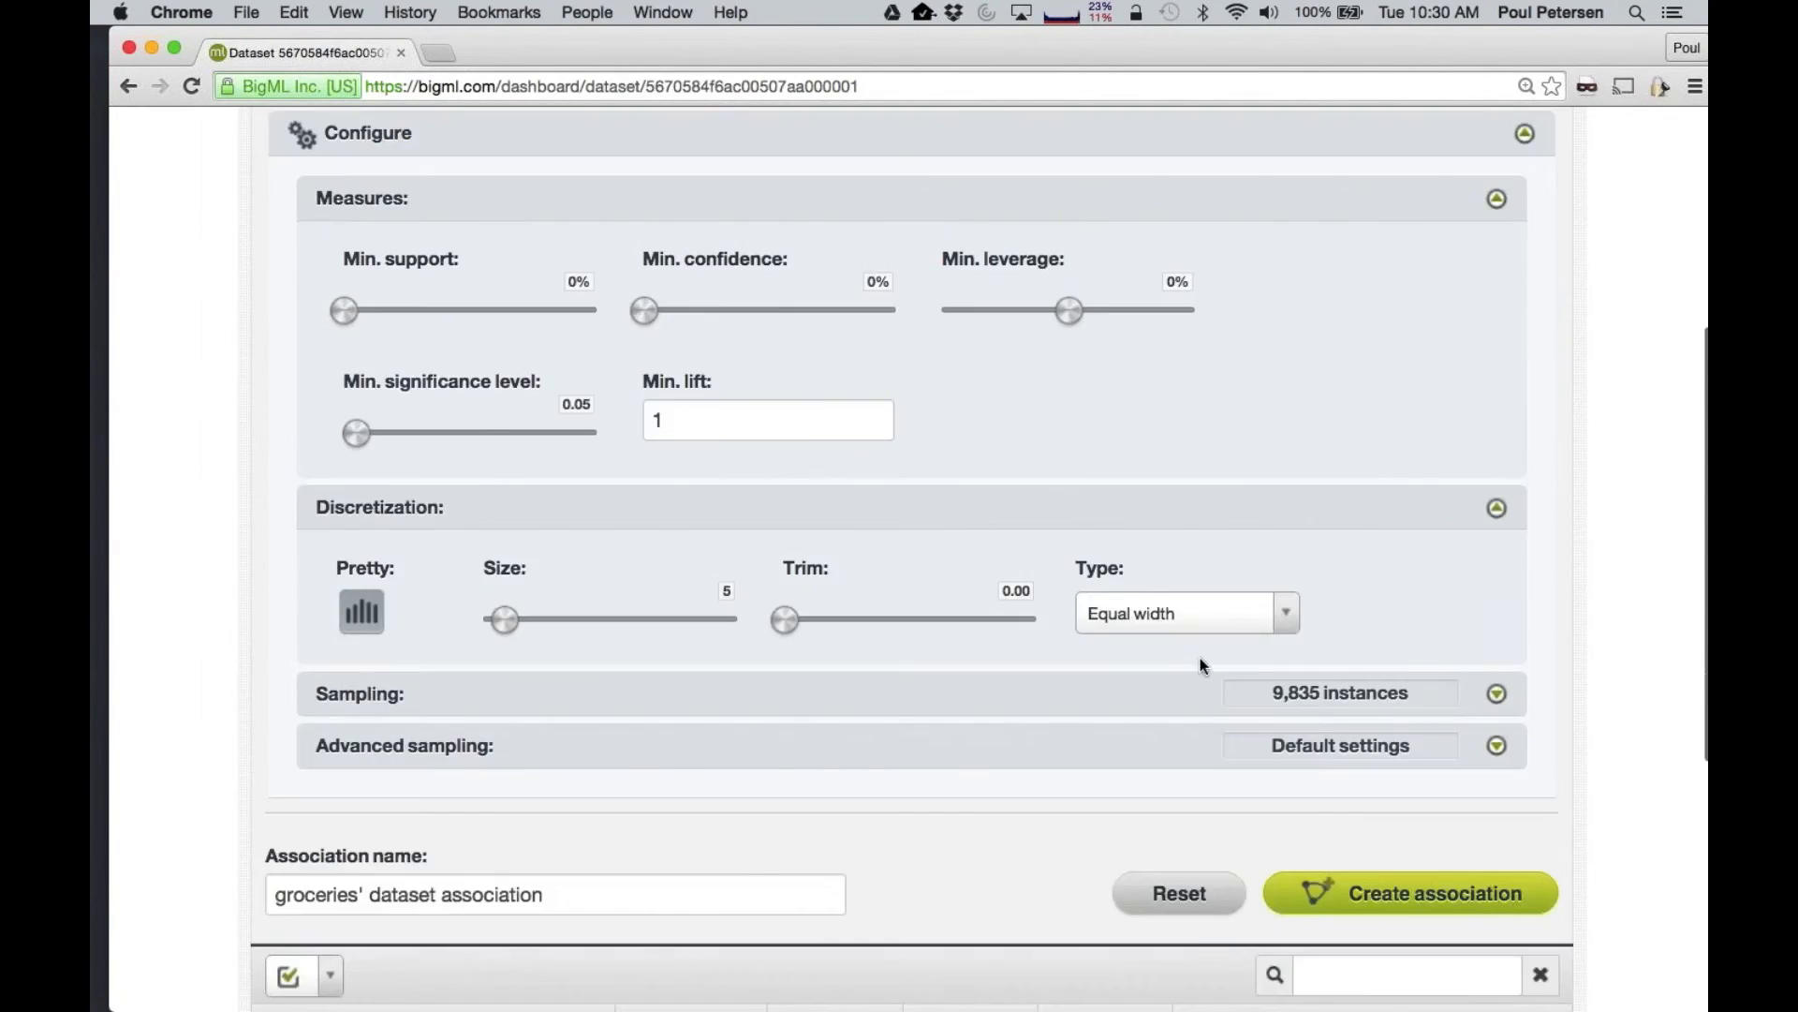
scroll(1156, 696, up, 5)
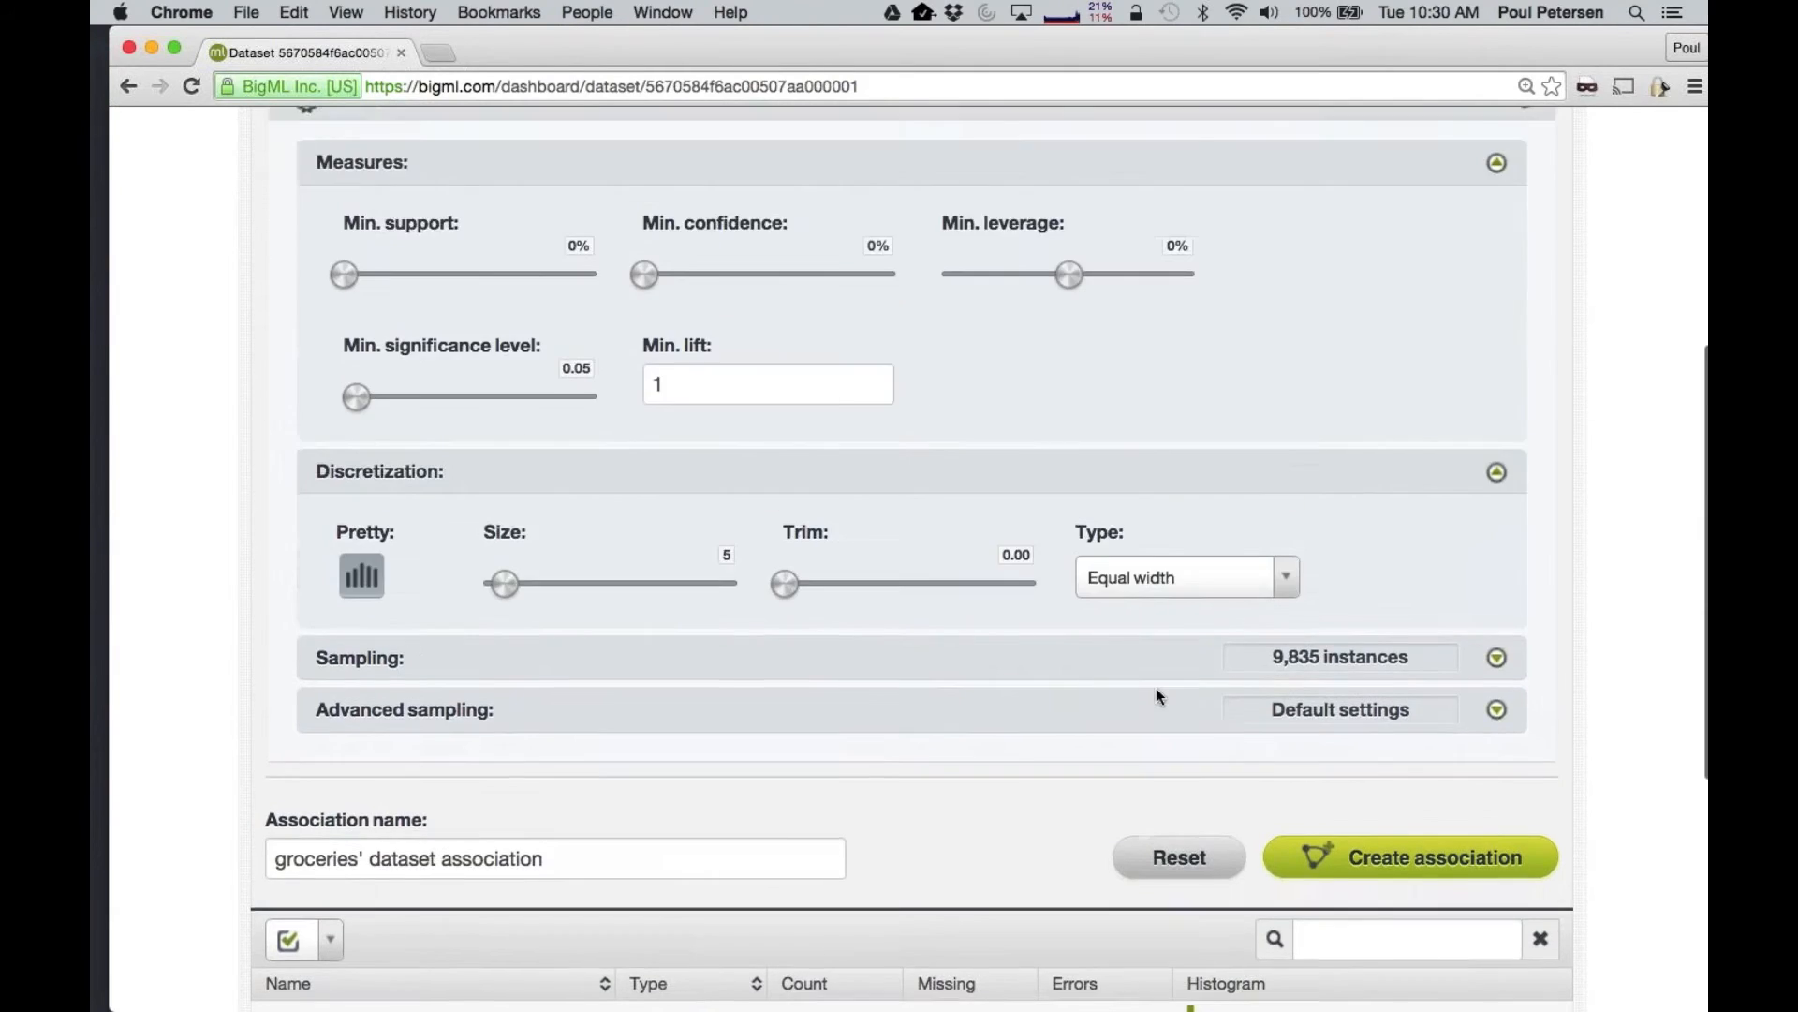
scroll(1160, 698, down, 3)
click(1326, 914)
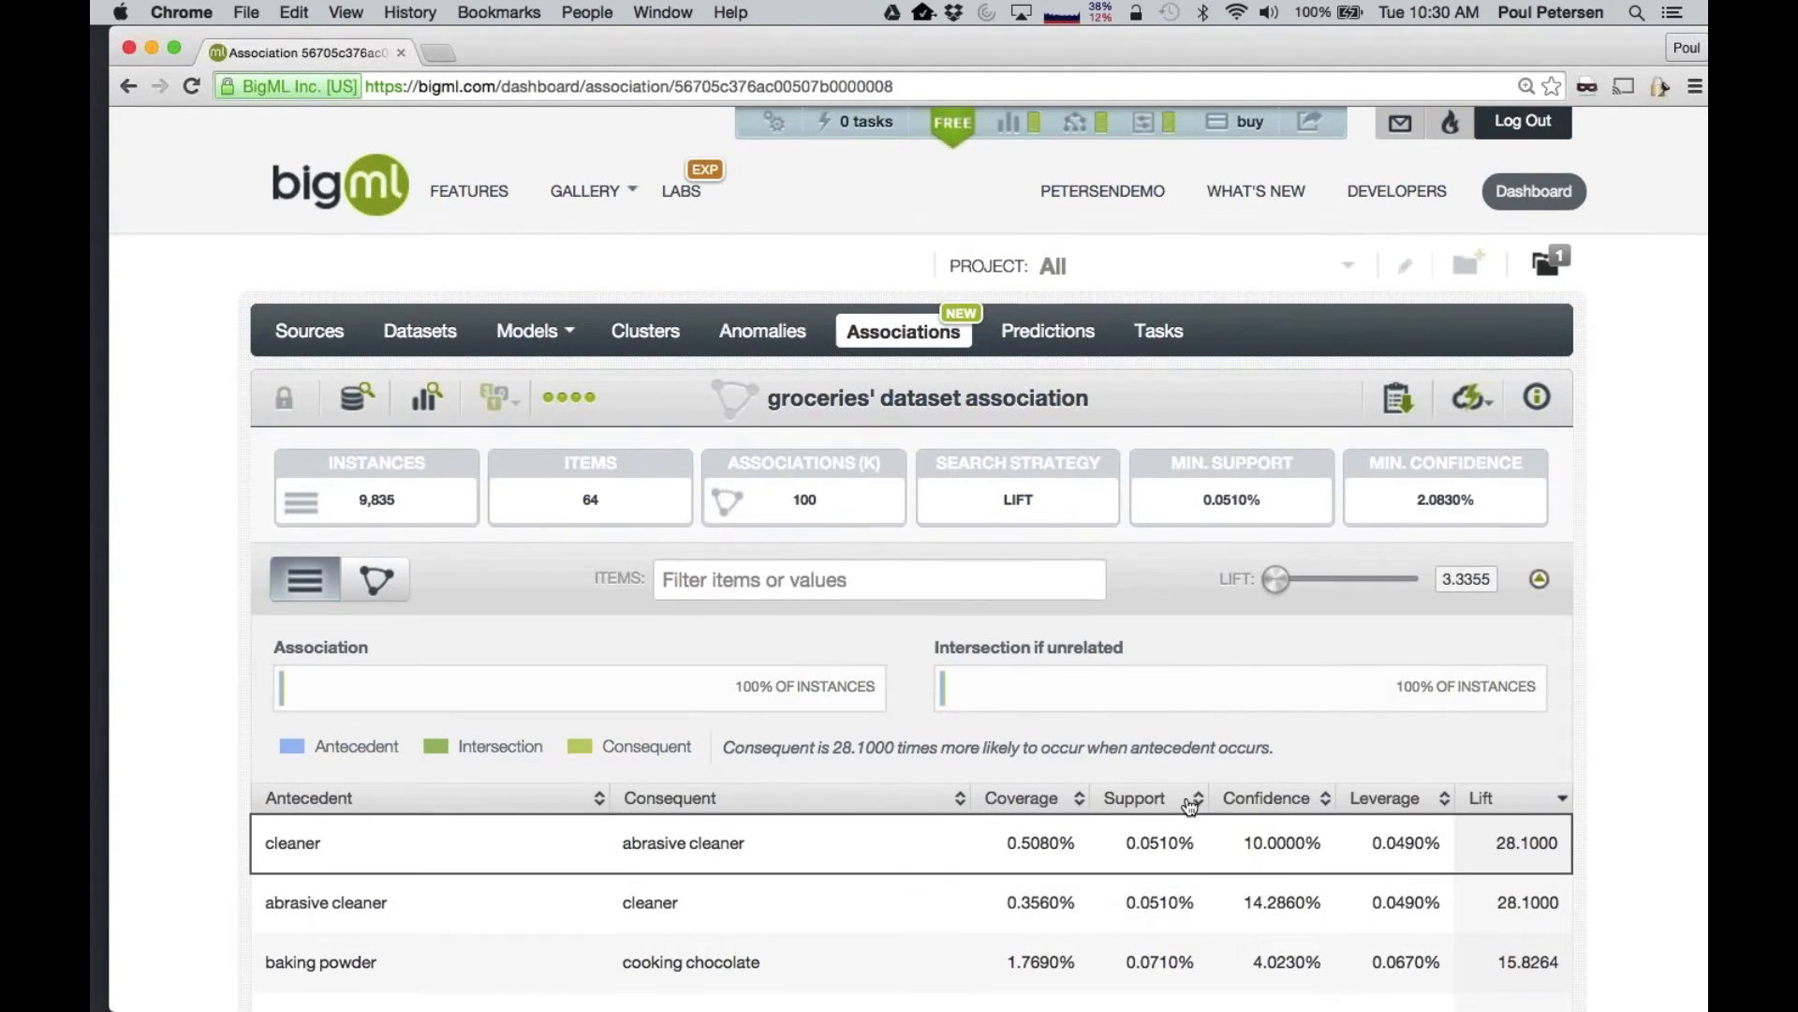
Examine the association rules ranked by lift, from the highest lift downward
scroll(1189, 805, down, 4)
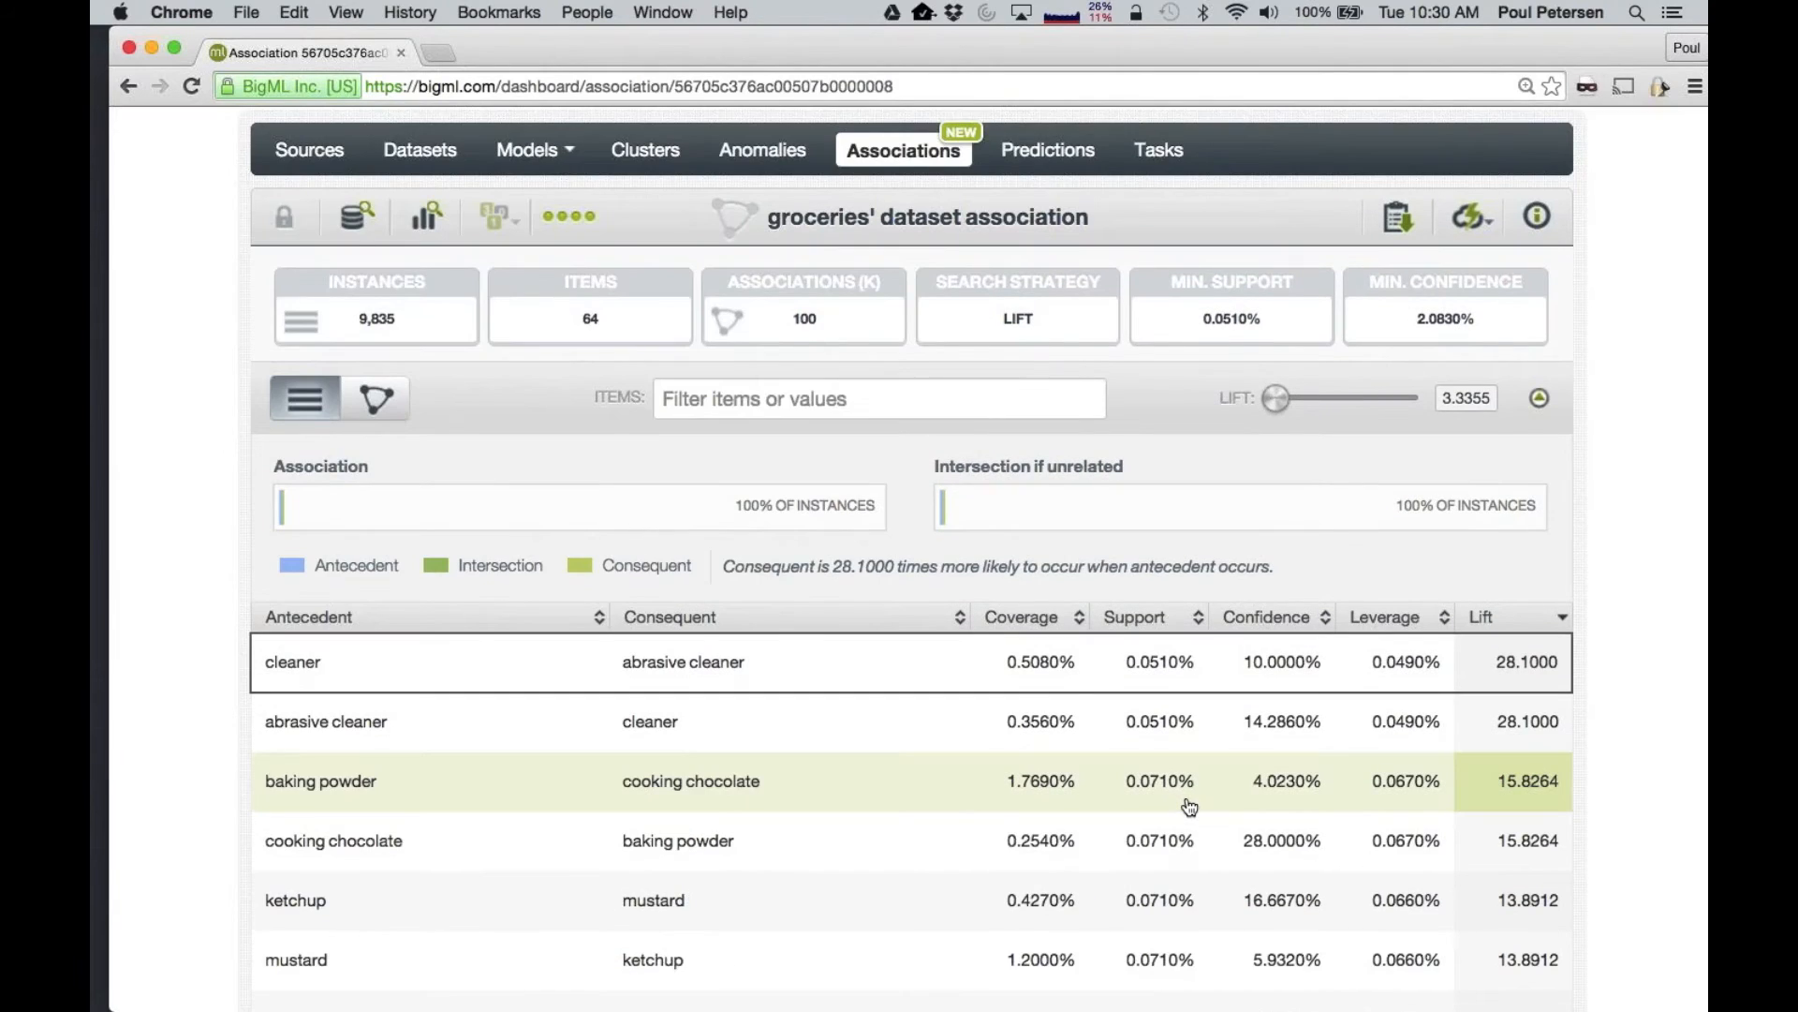
scroll(1190, 805, down, 4)
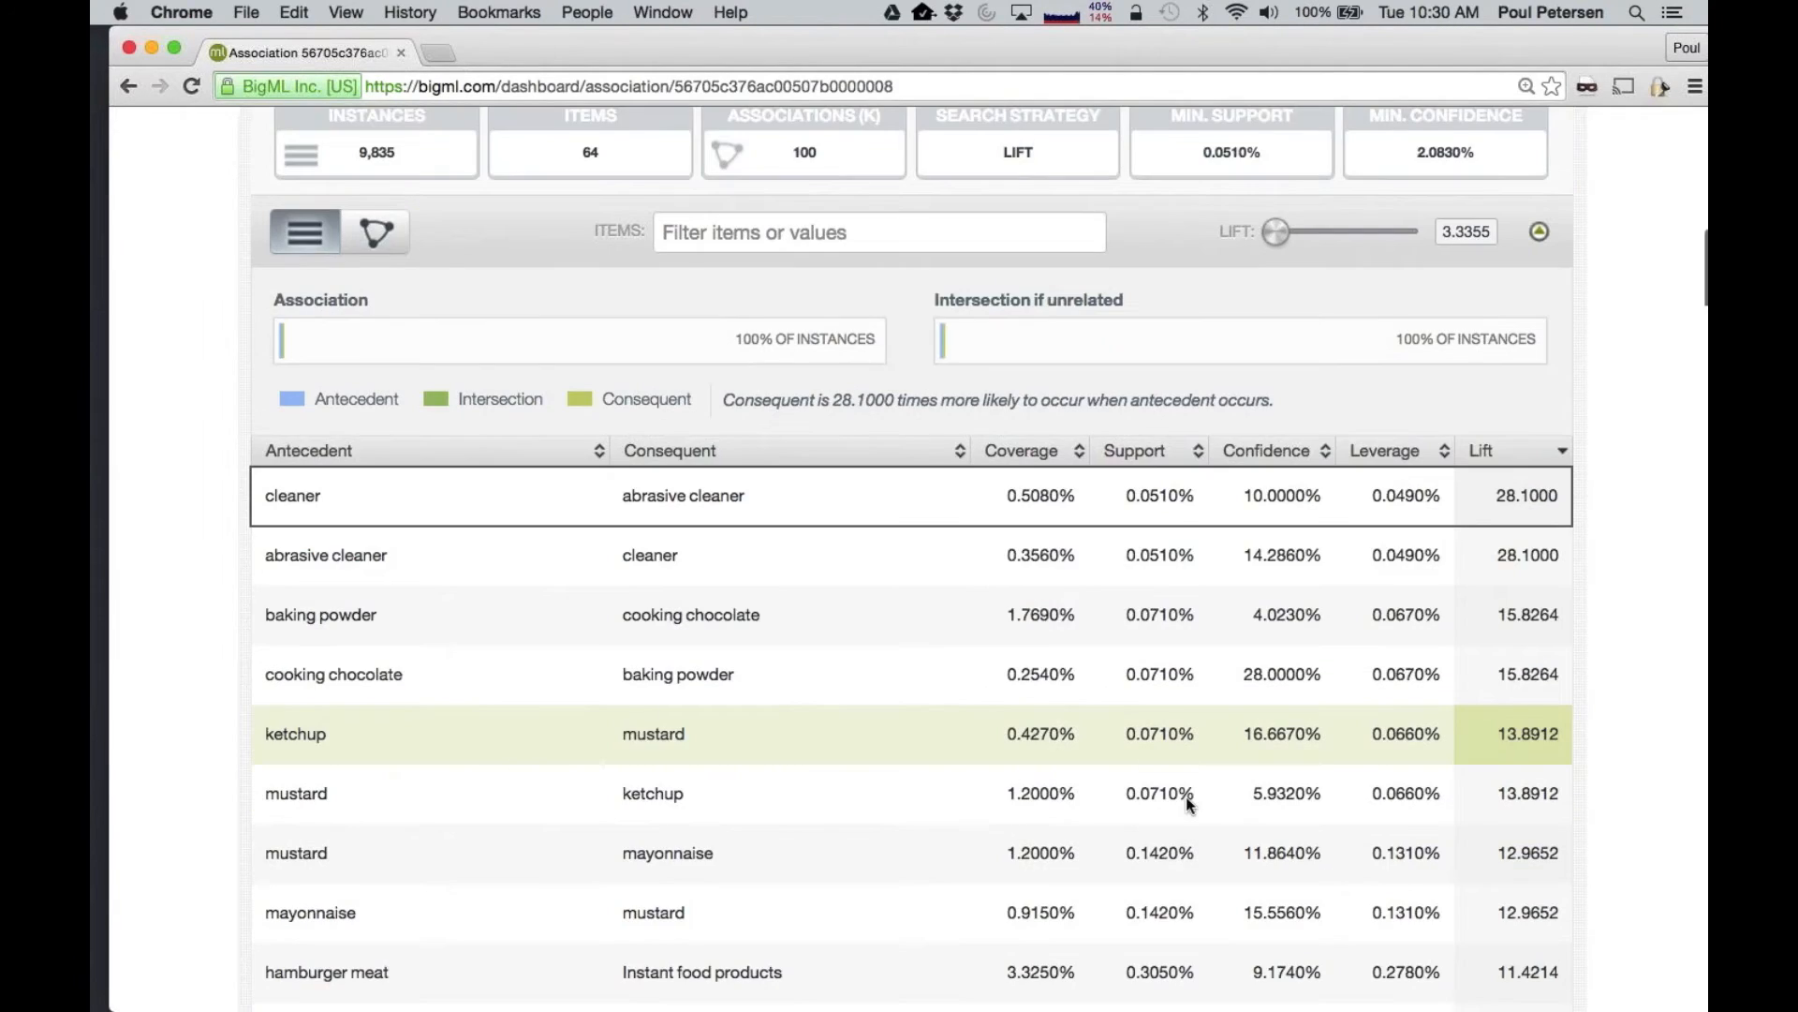
click(1482, 453)
click(1482, 453)
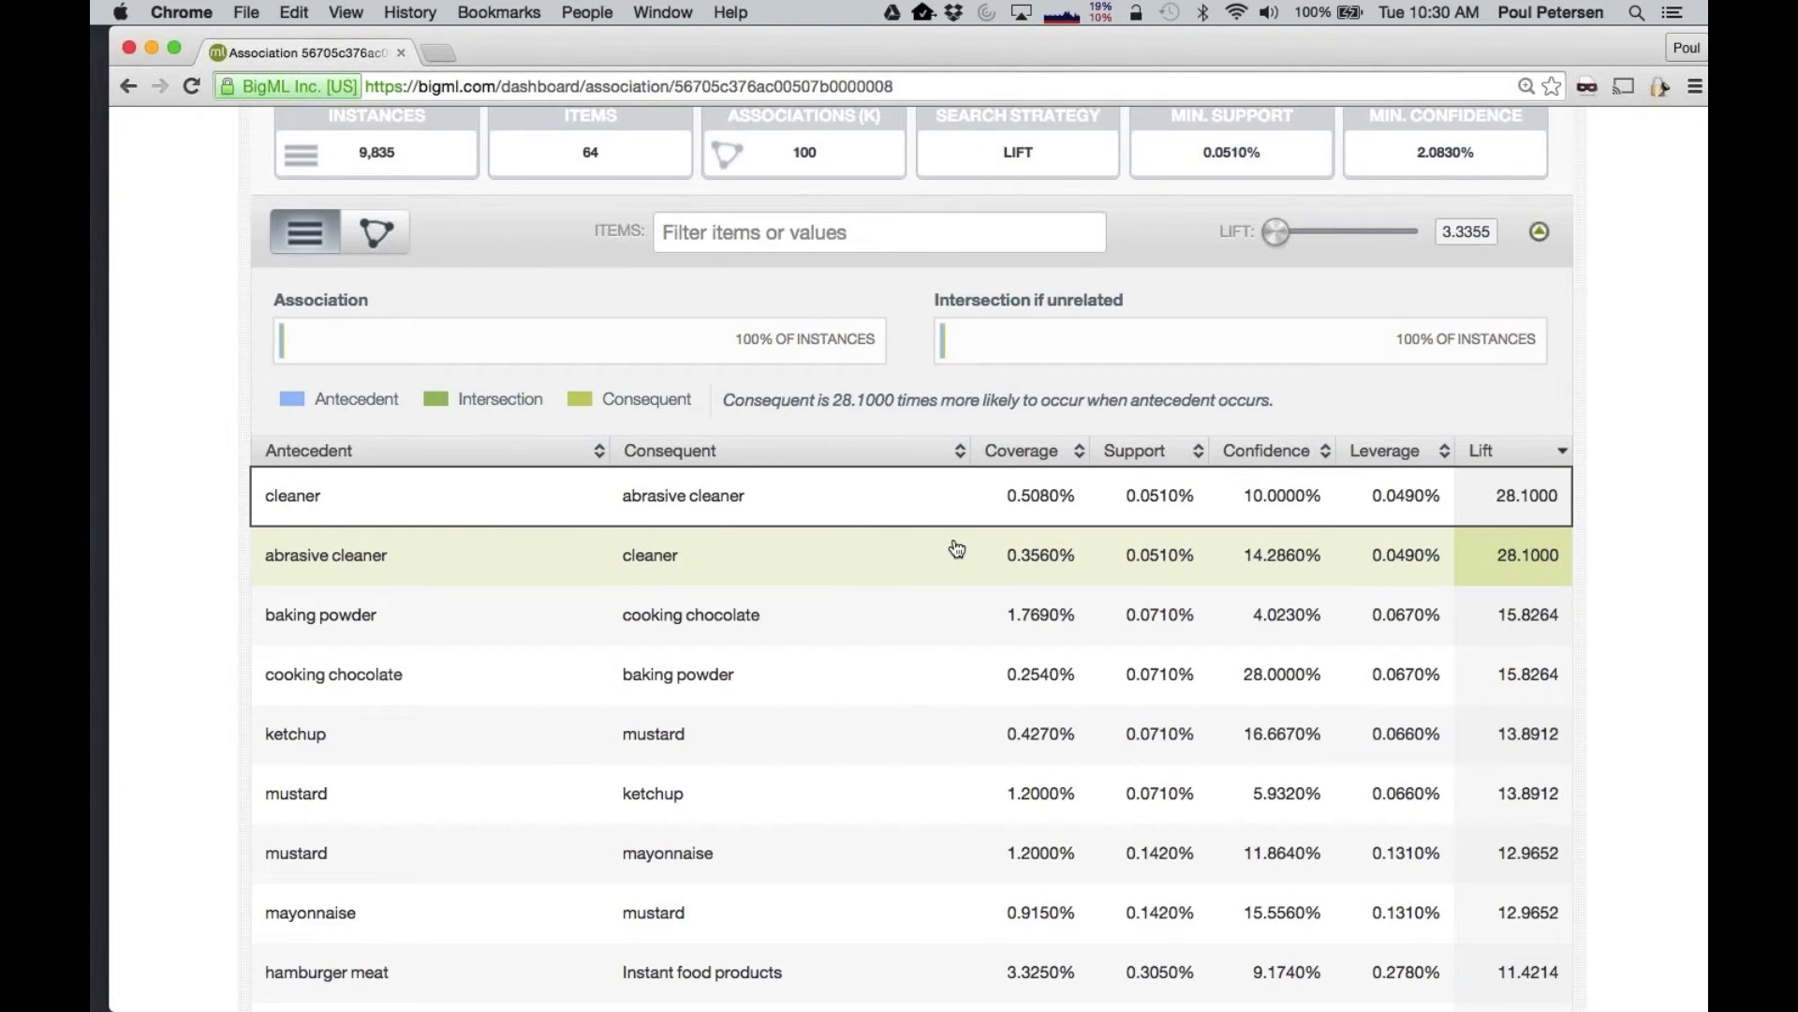
scroll(956, 549, down, 1)
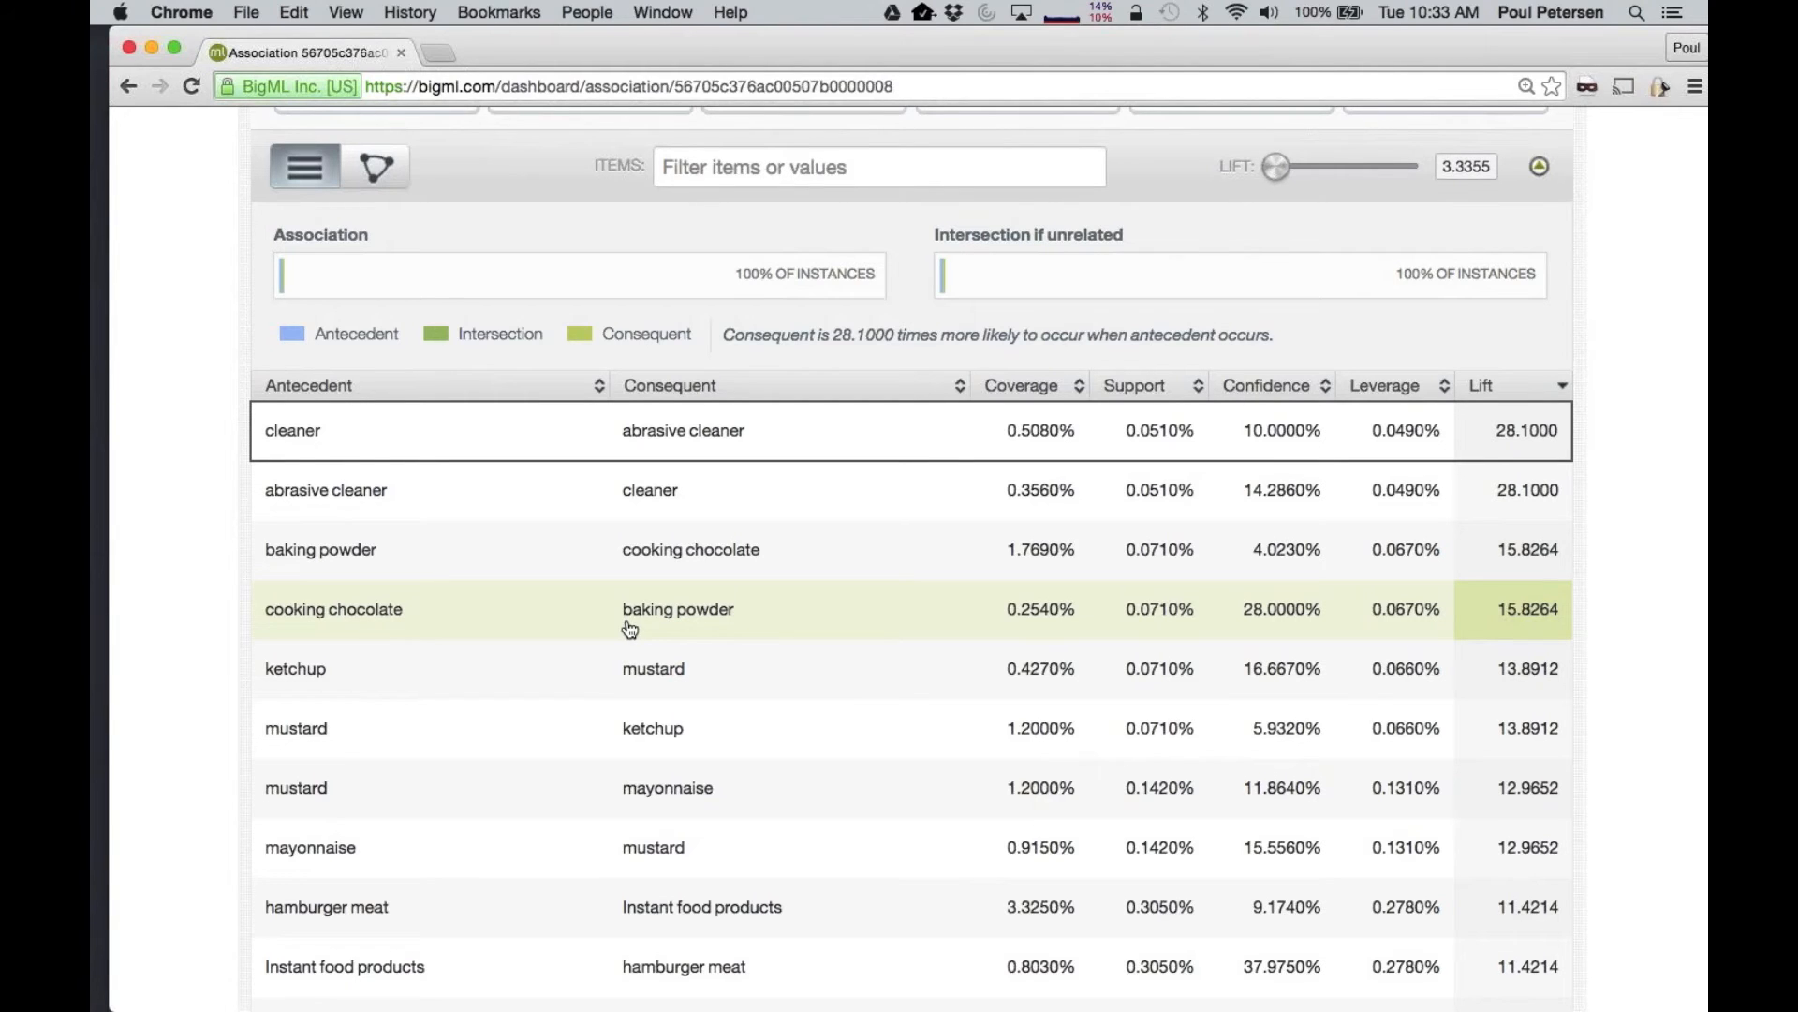
scroll(630, 628, down, 4)
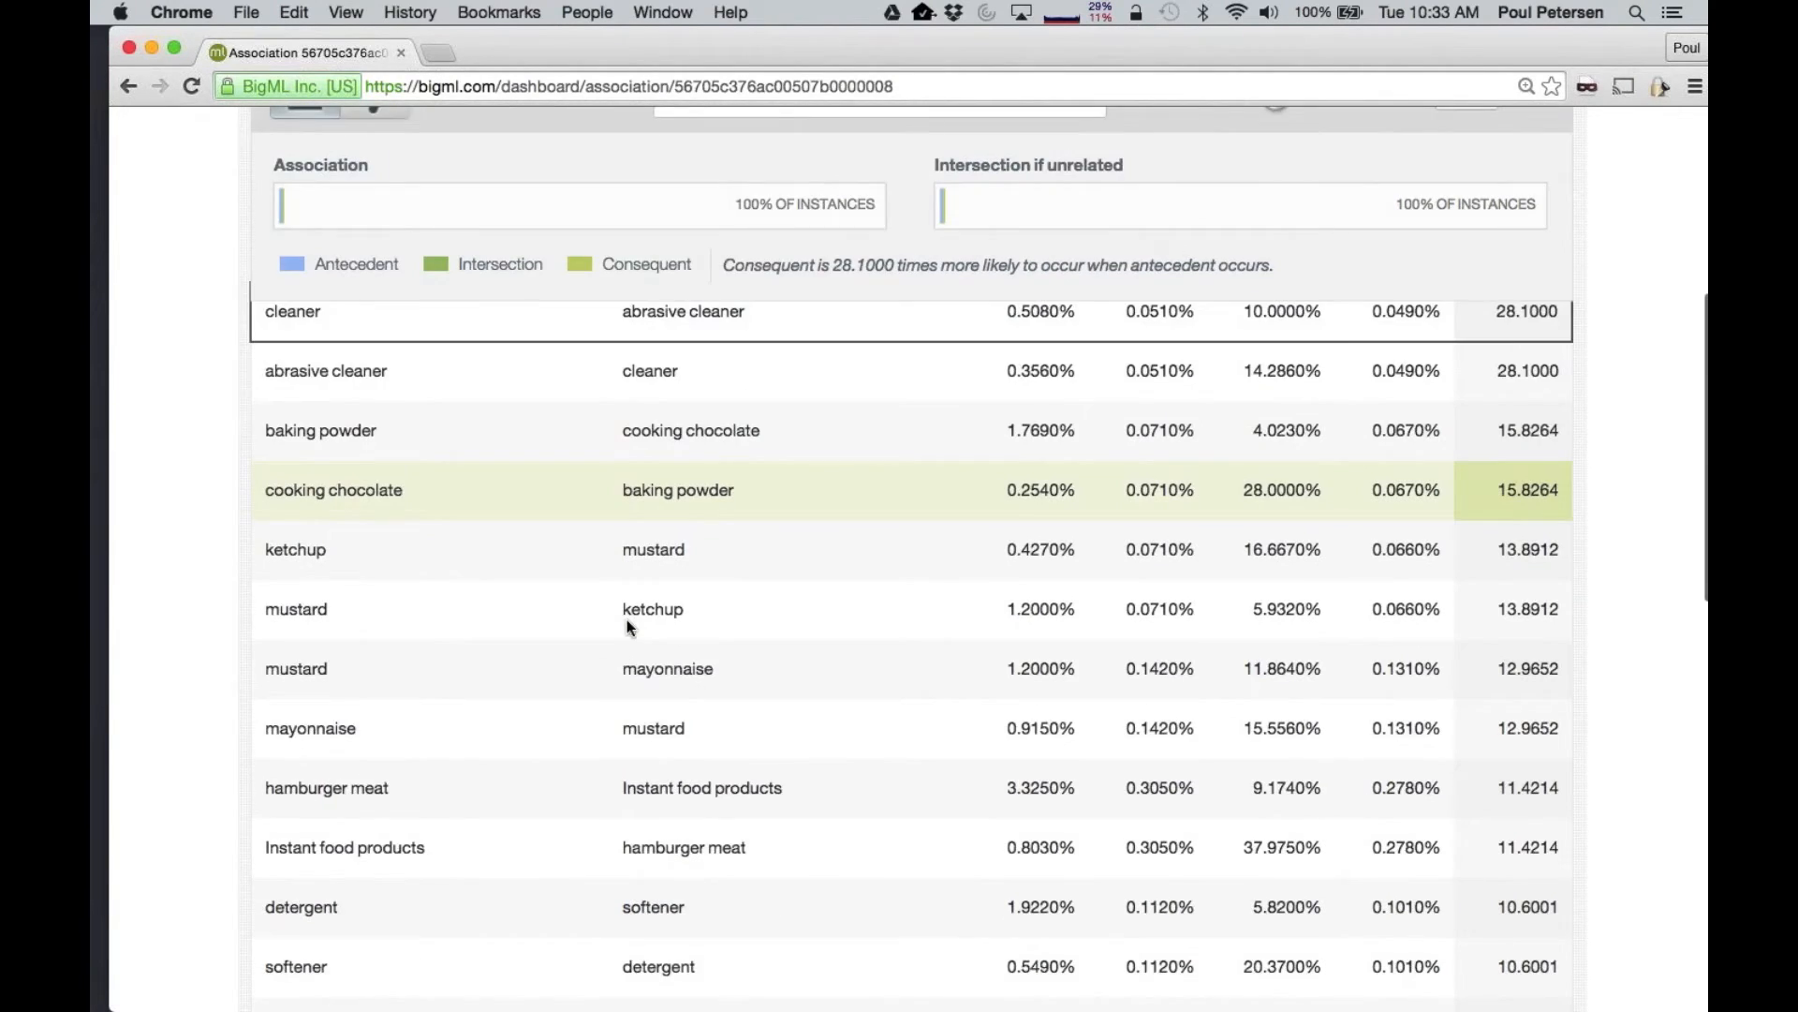
scroll(629, 627, up, 4)
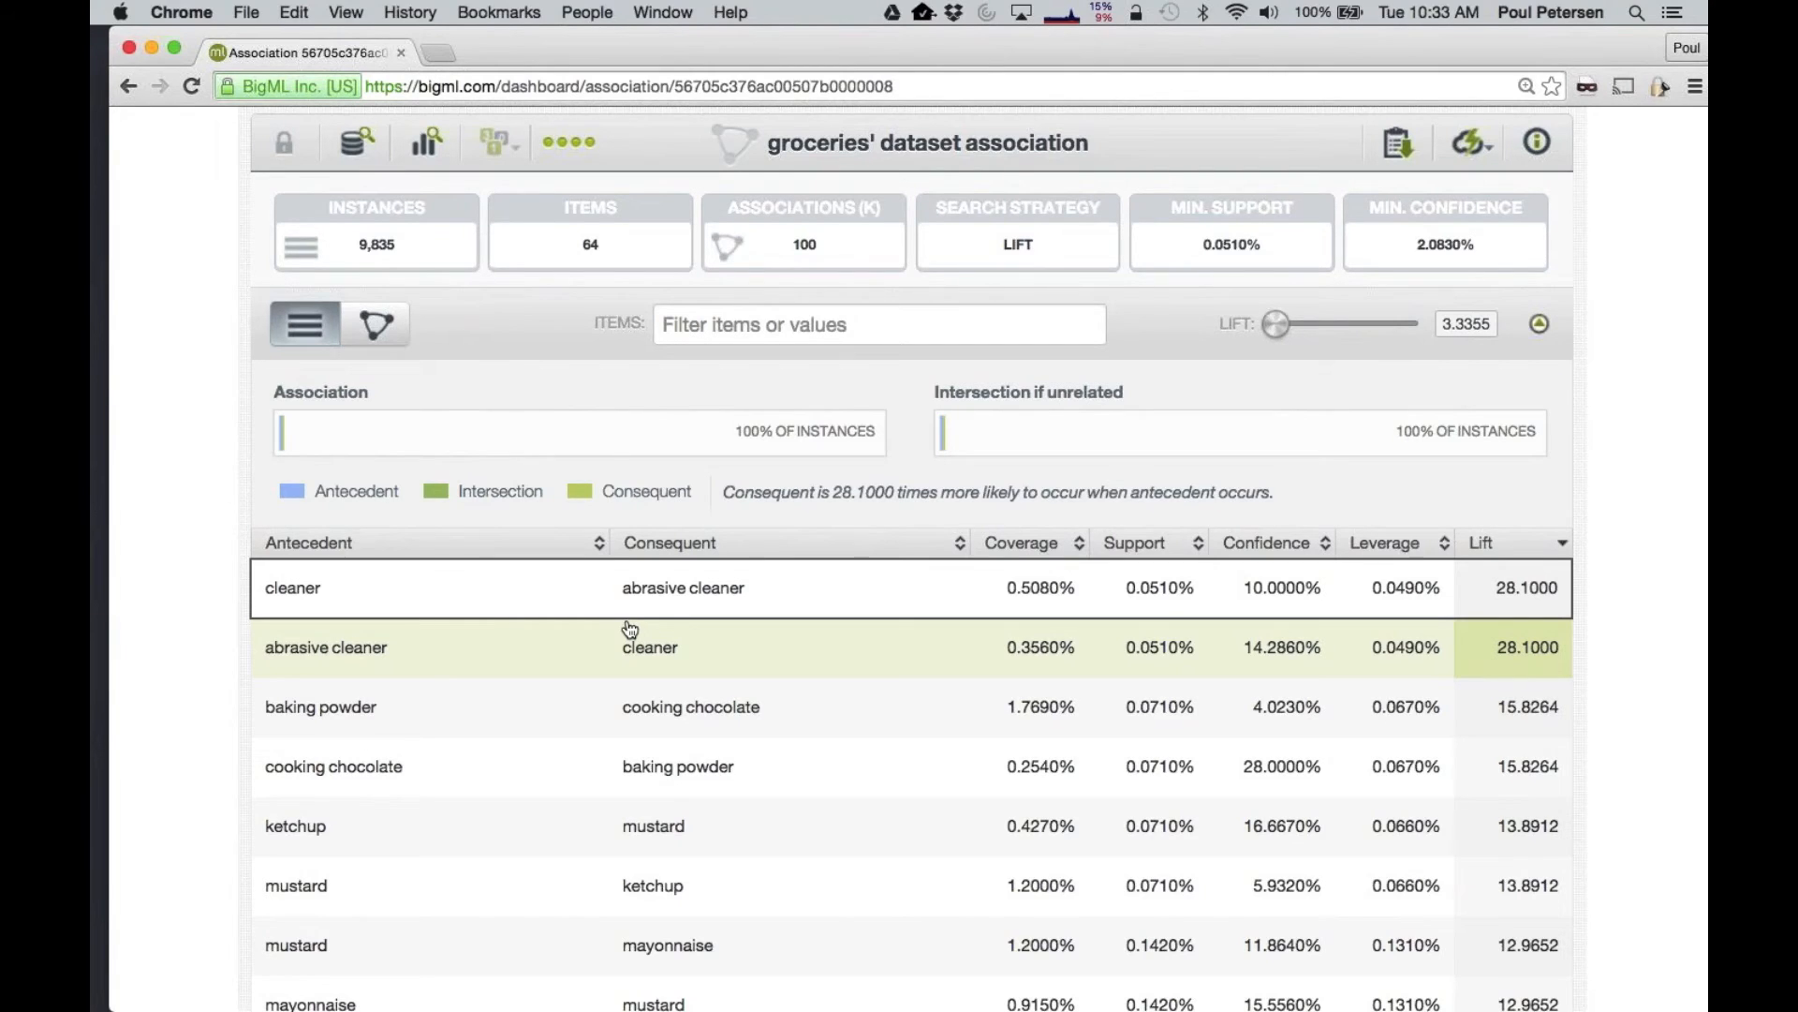
Upload groceries_withdate.csv as a new data source and open it
scroll(311, 325, up, 3)
click(311, 323)
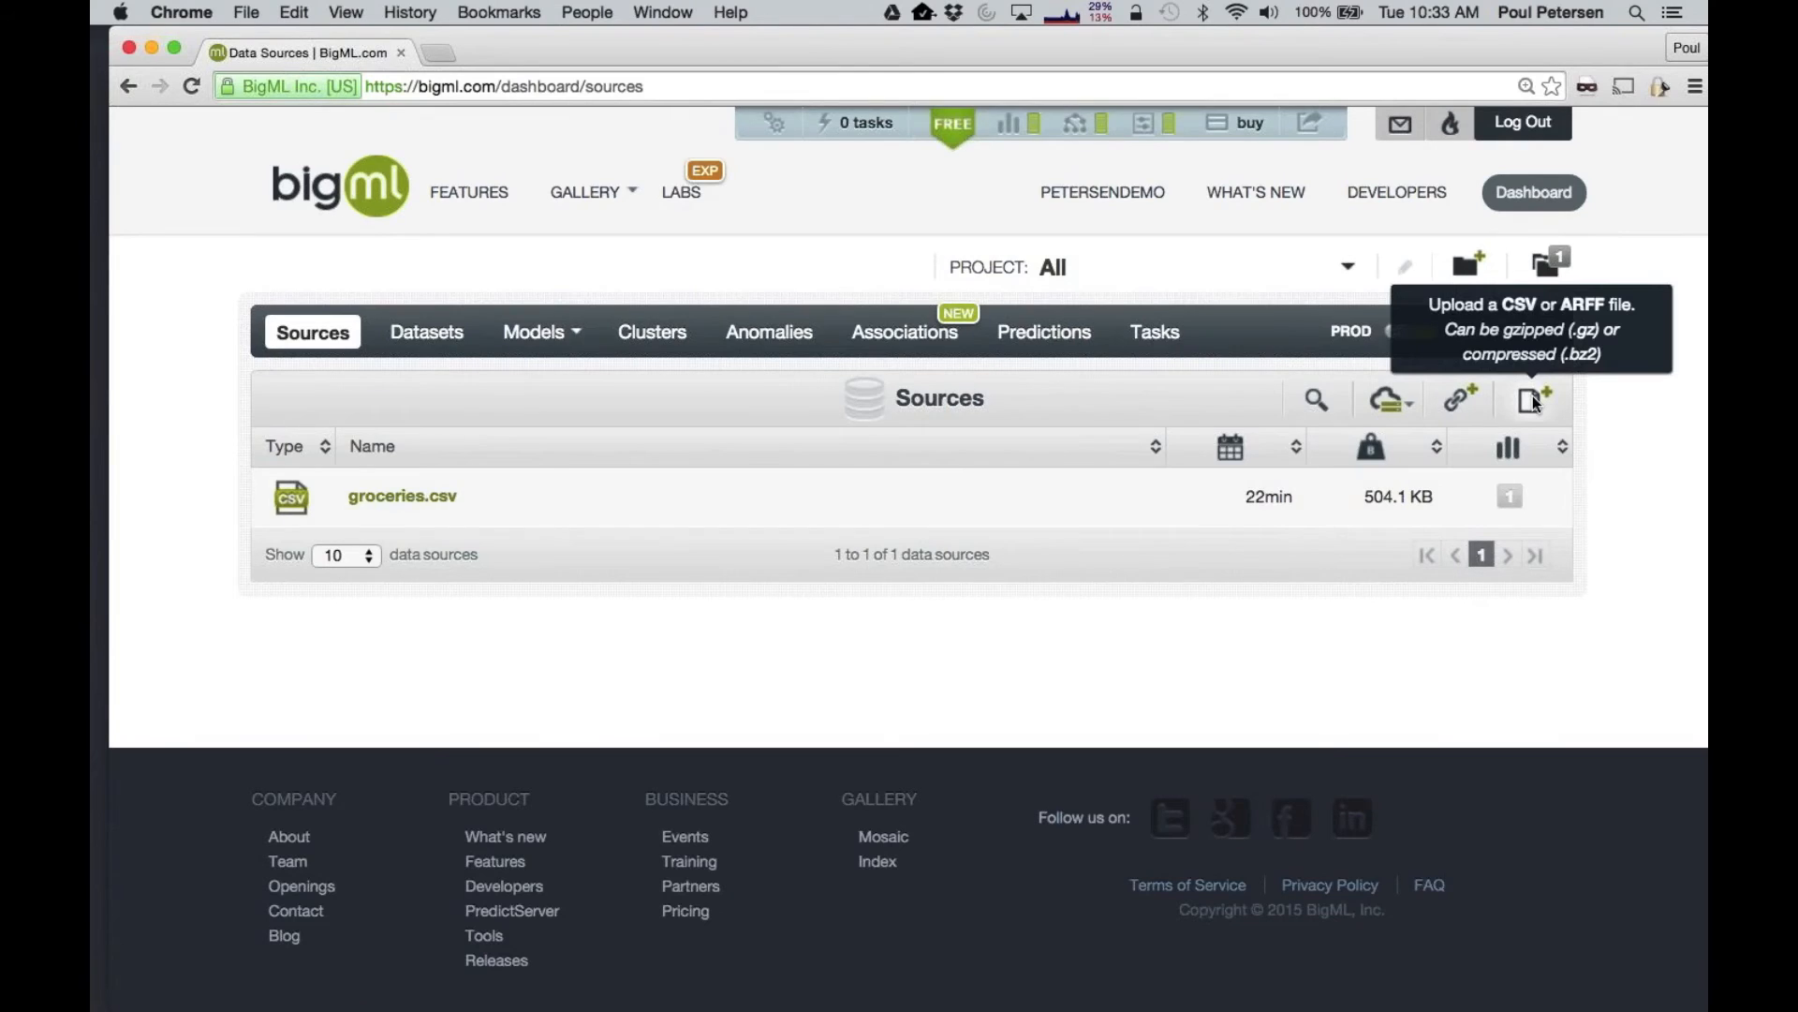
click(1533, 400)
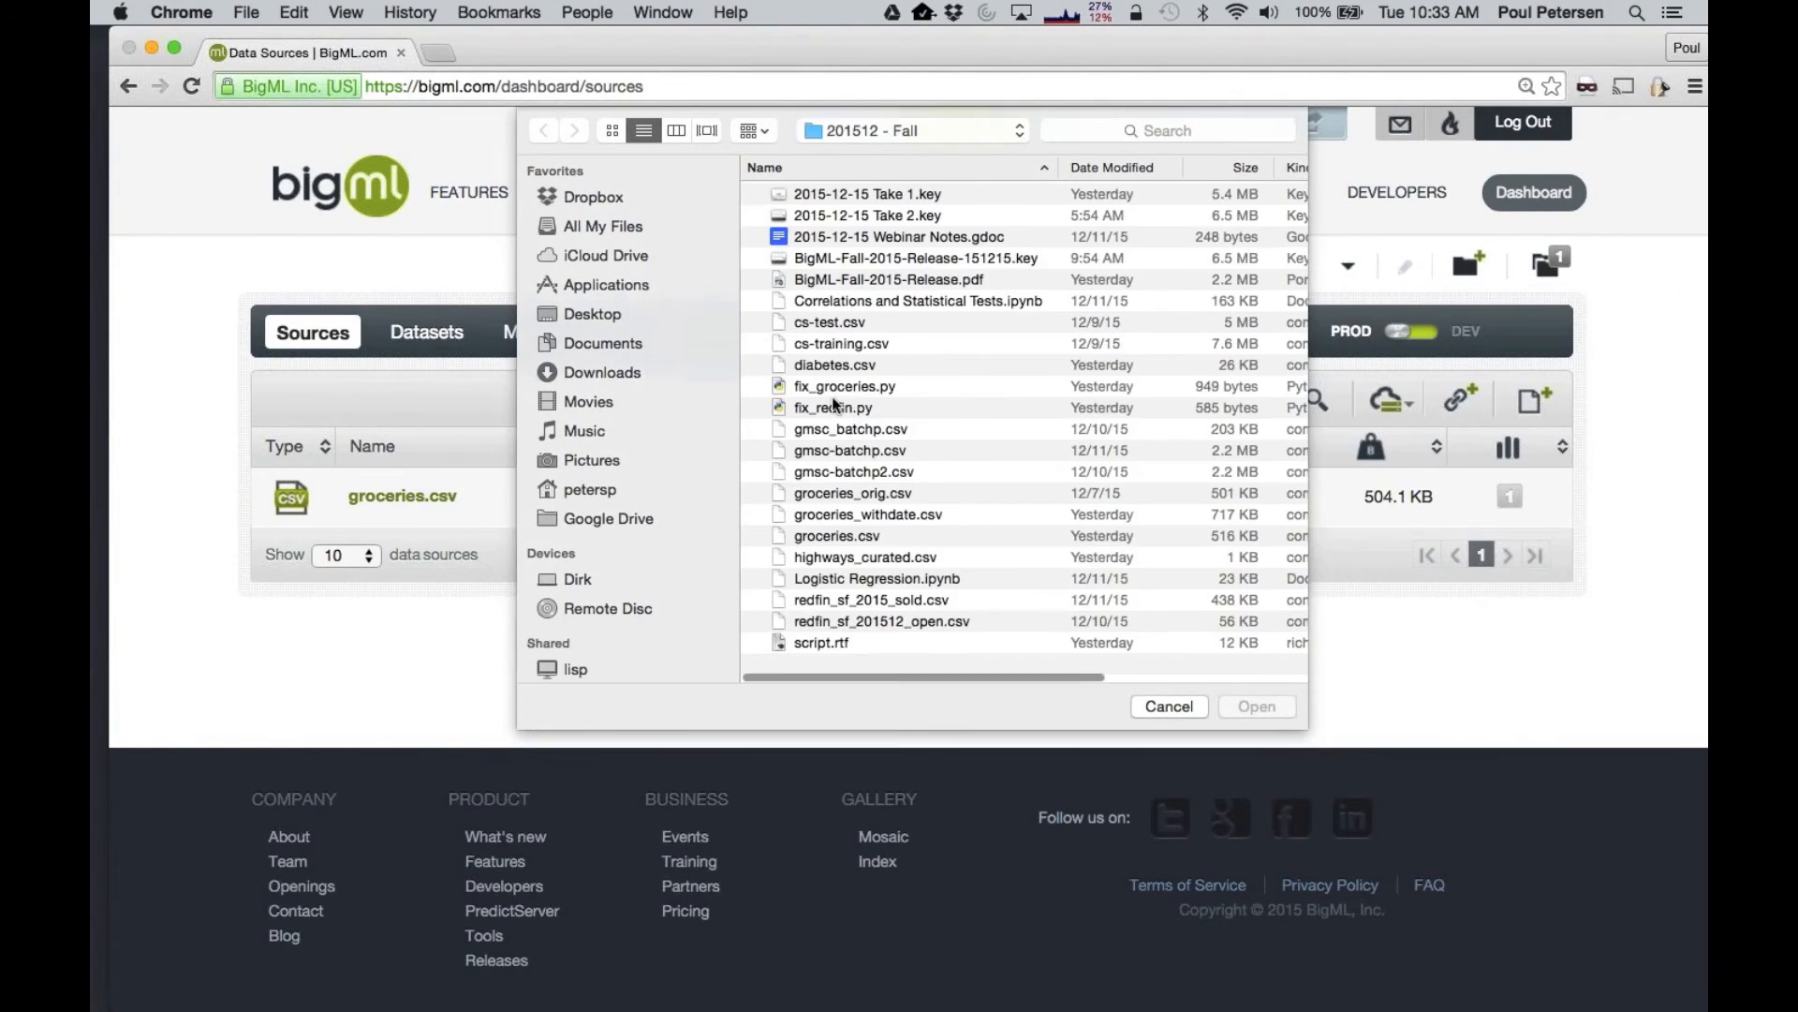
click(857, 516)
double_click(869, 520)
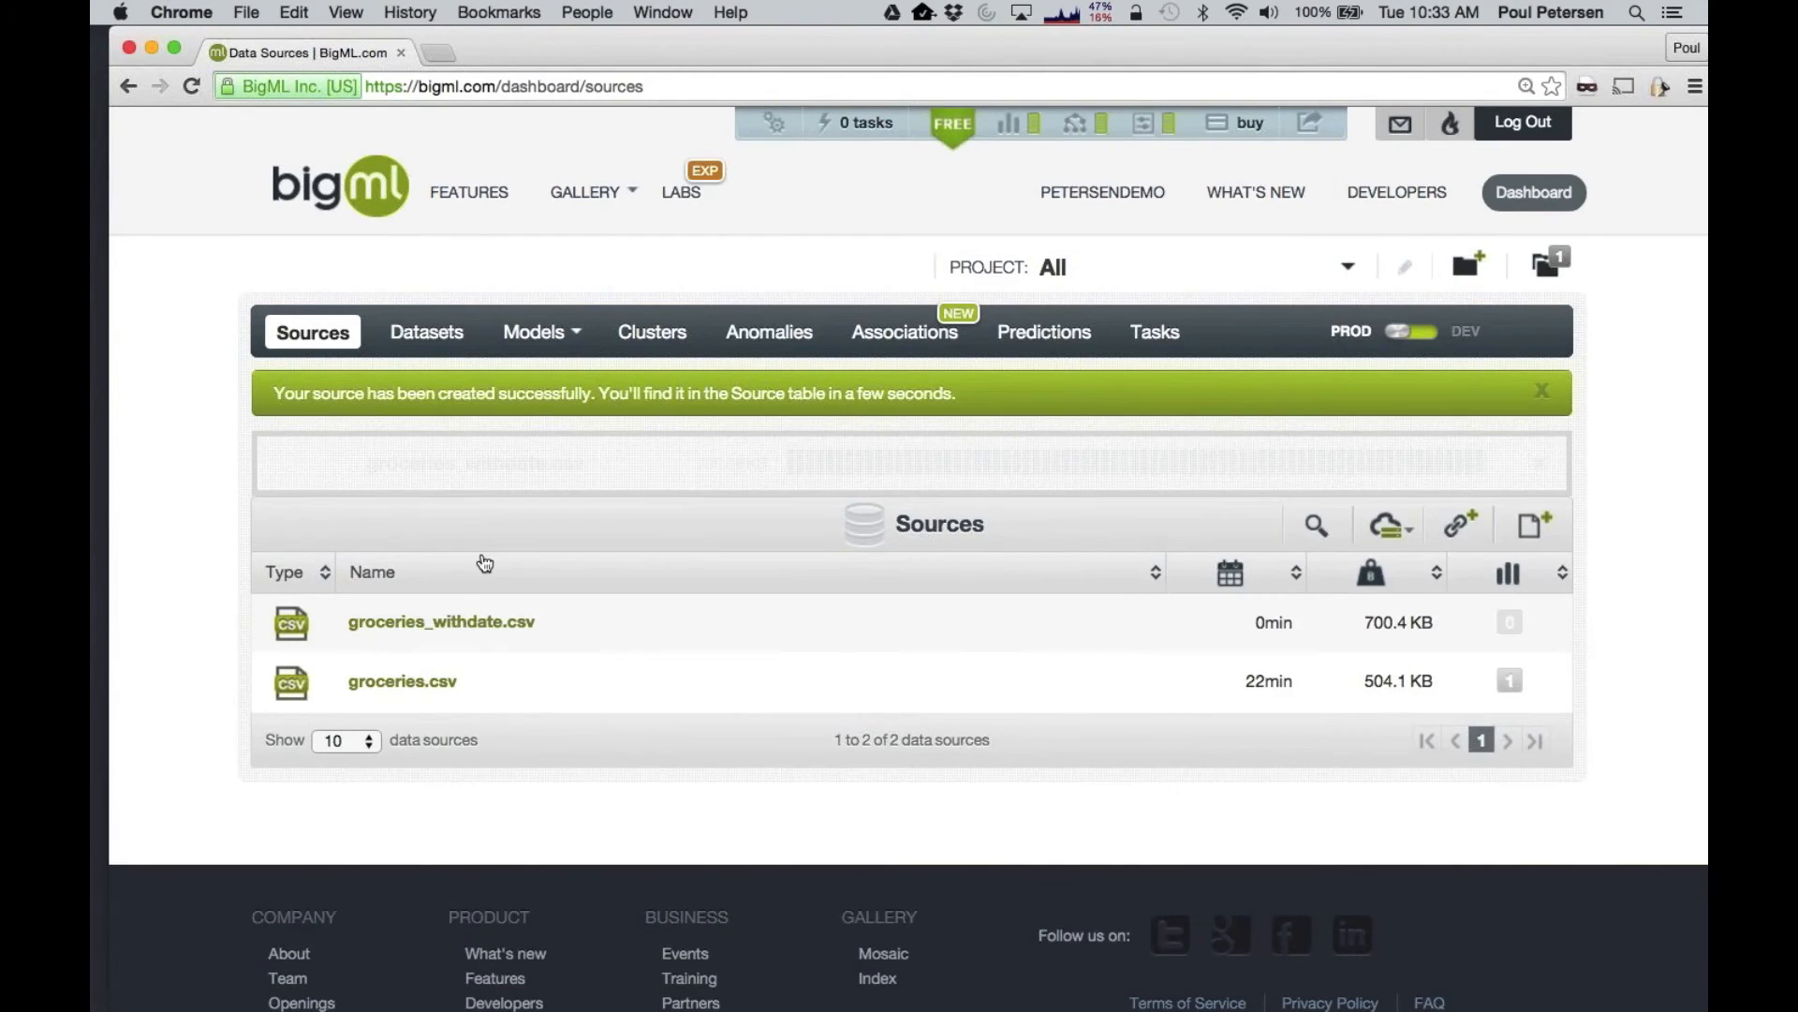
click(768, 545)
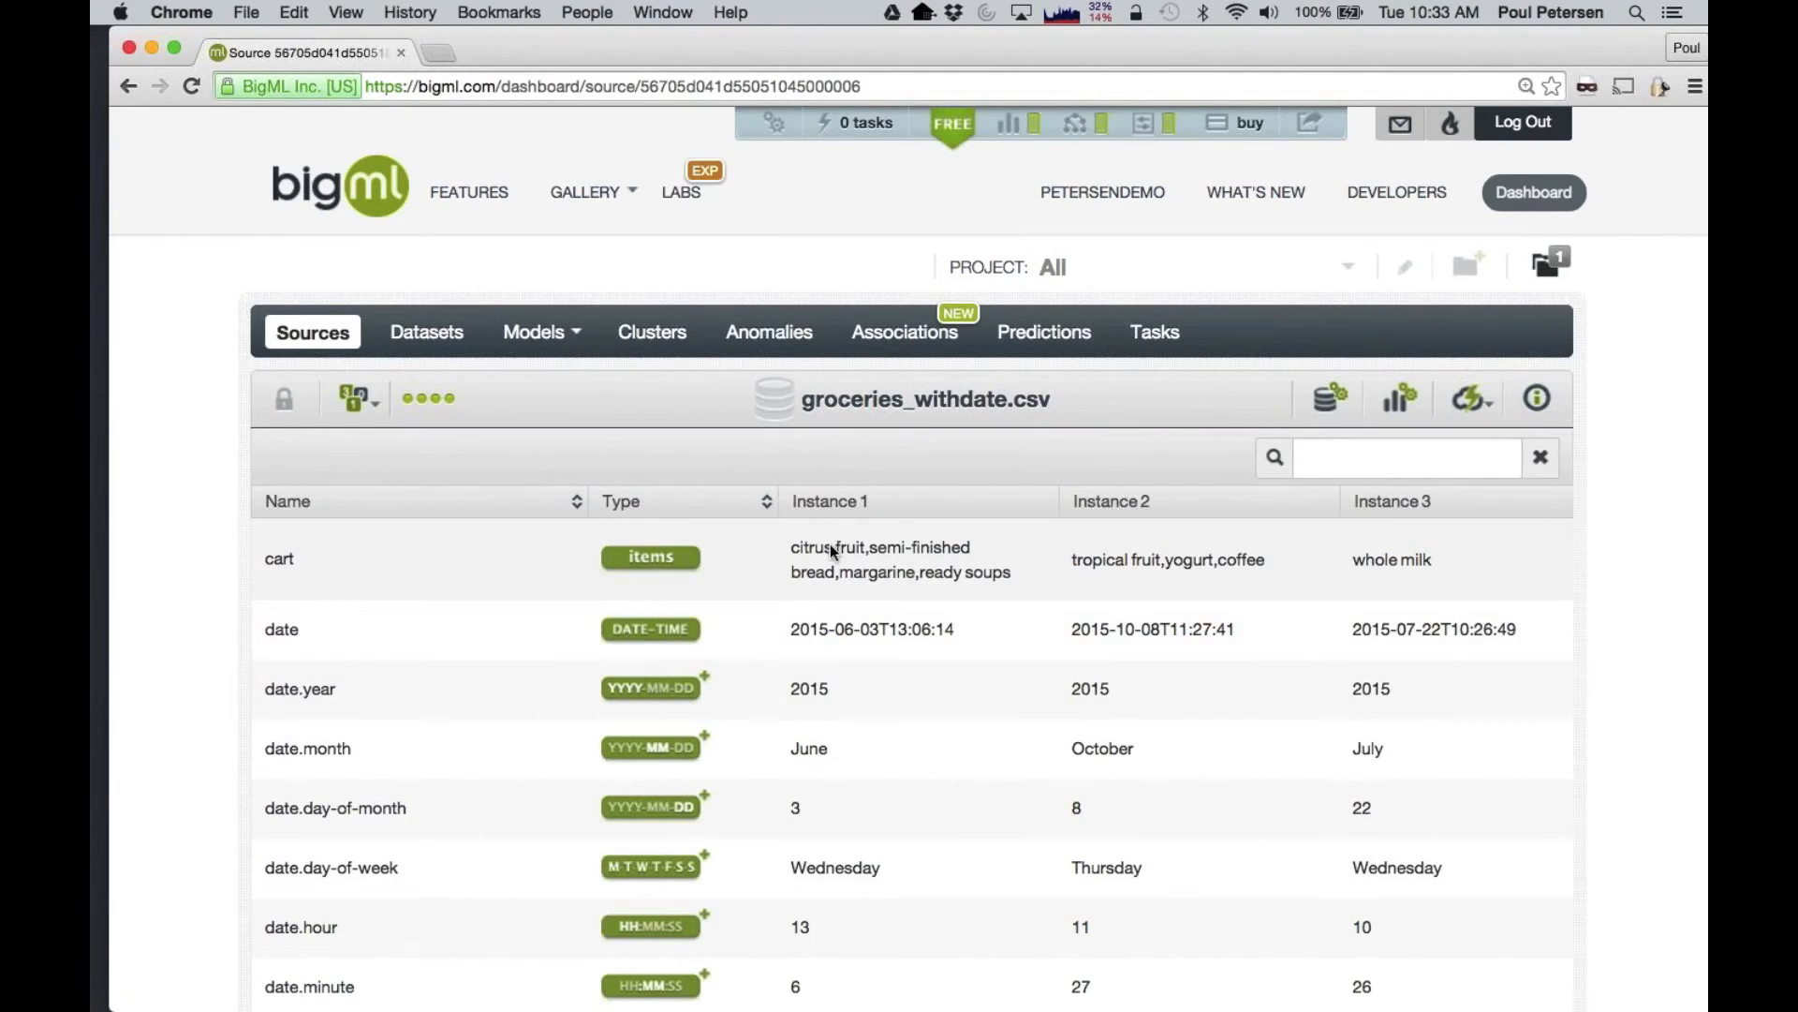
Examine the source's date-time values and the year, month, day and time fields derived from them
drag(835, 629, 956, 628)
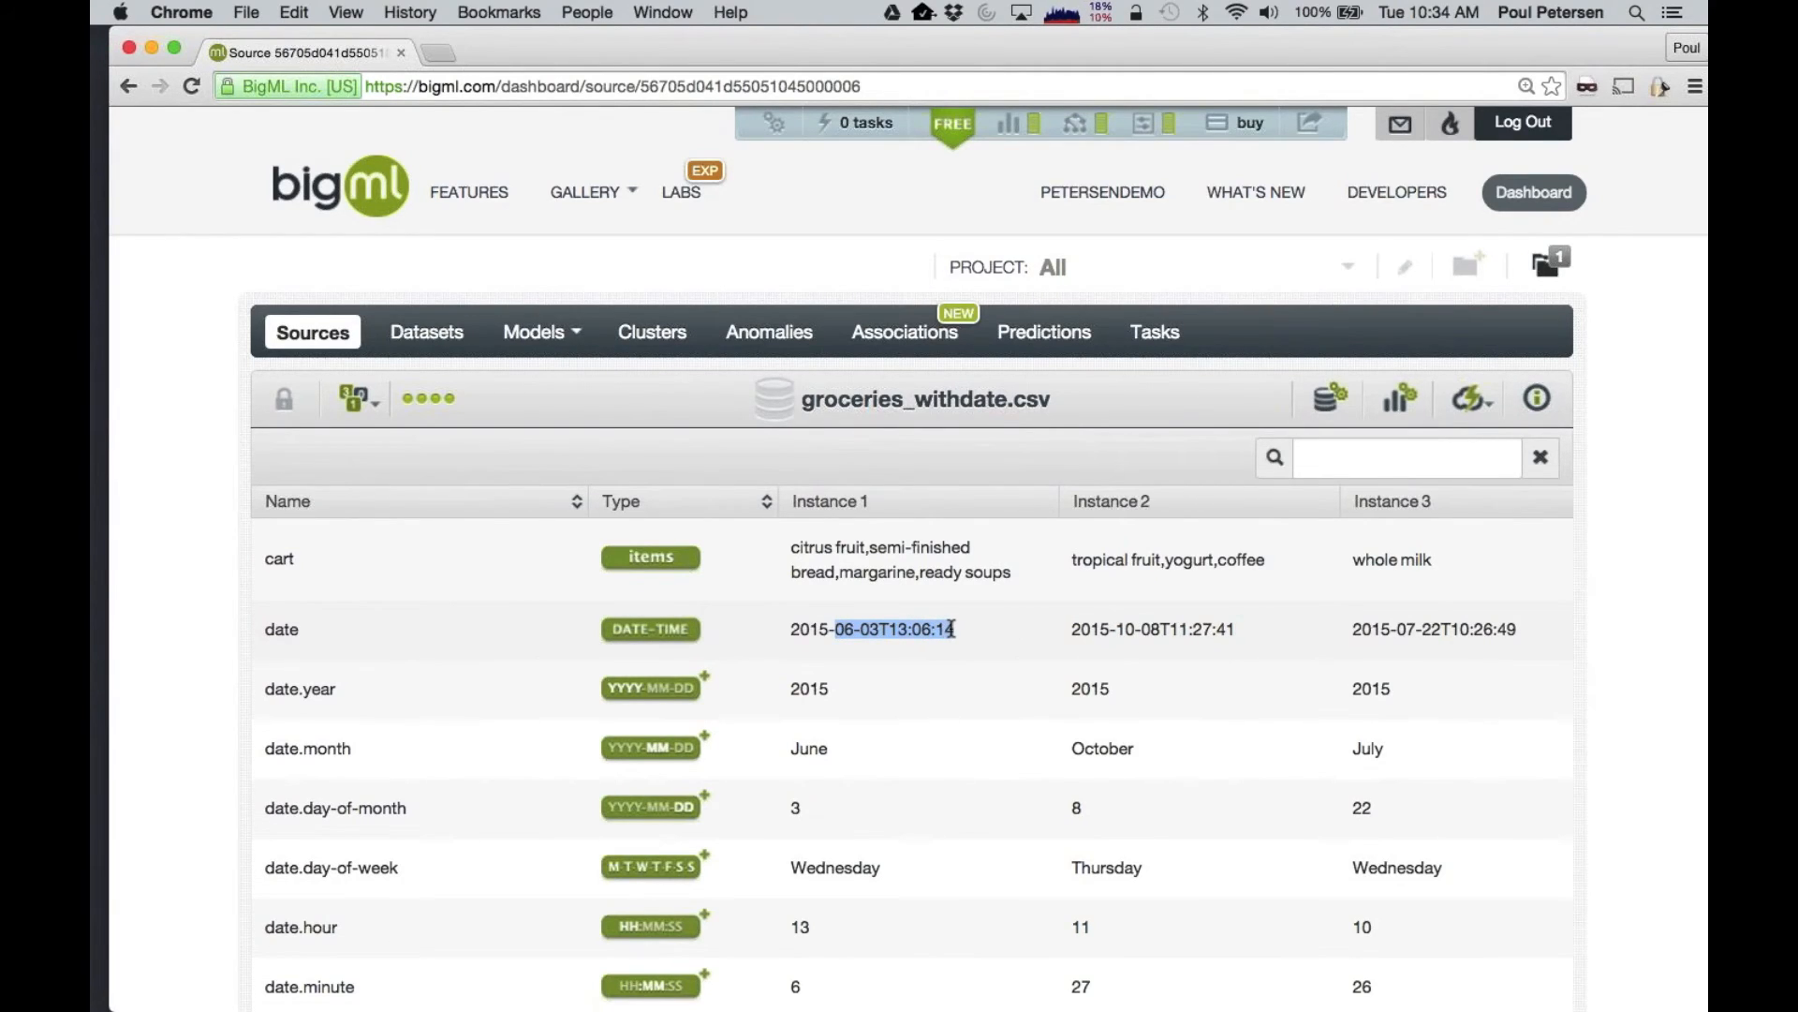
scroll(884, 635, down, 1)
scroll(881, 634, down, 3)
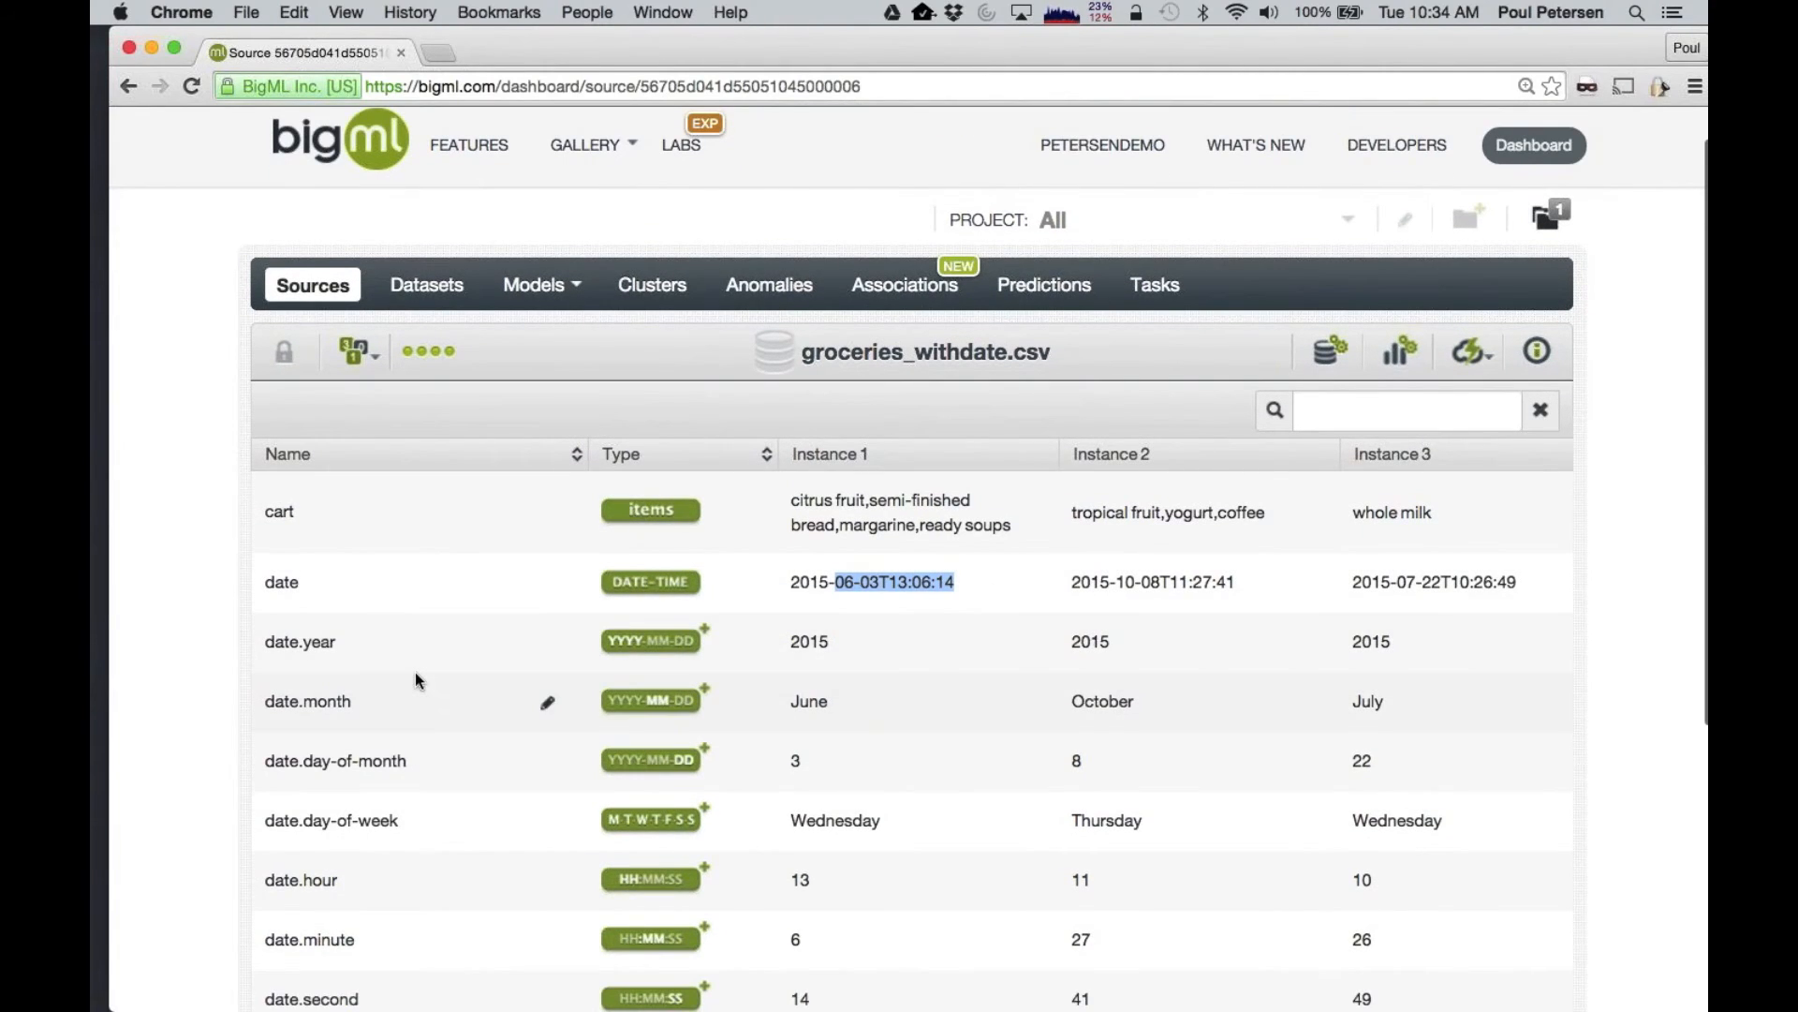
scroll(414, 671, down, 2)
scroll(407, 616, down, 1)
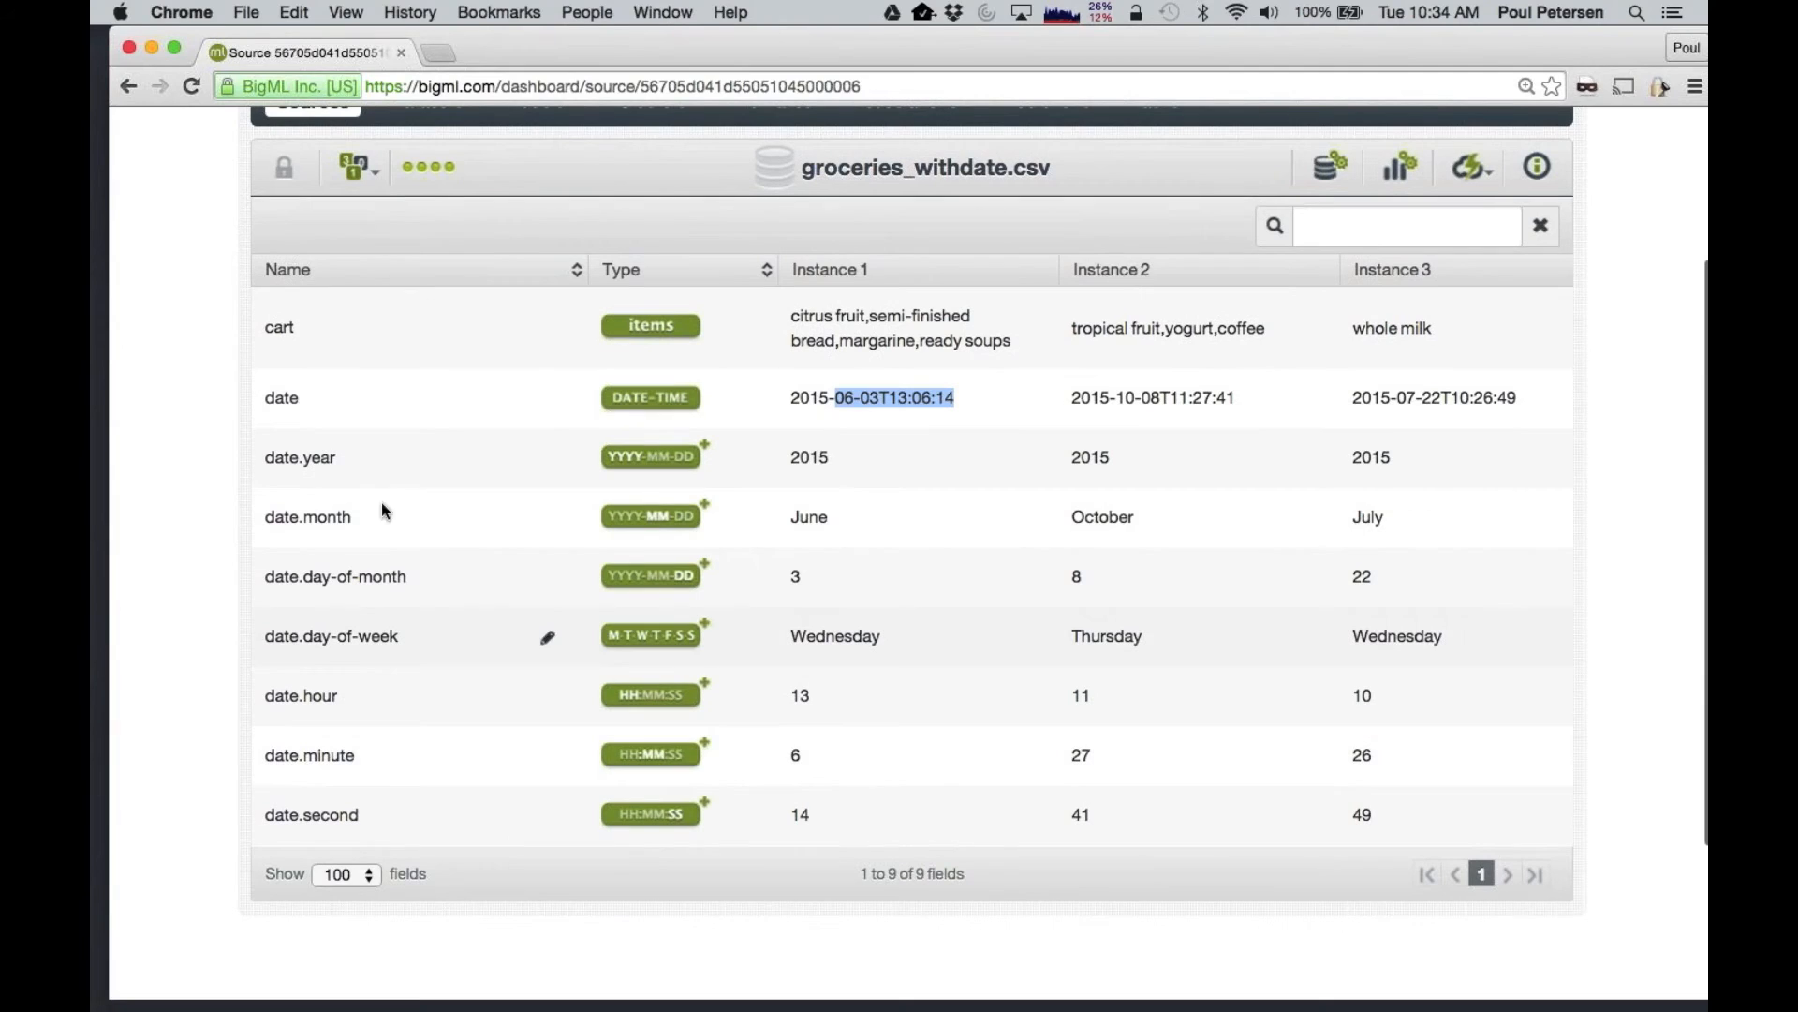
mouse_move(537, 403)
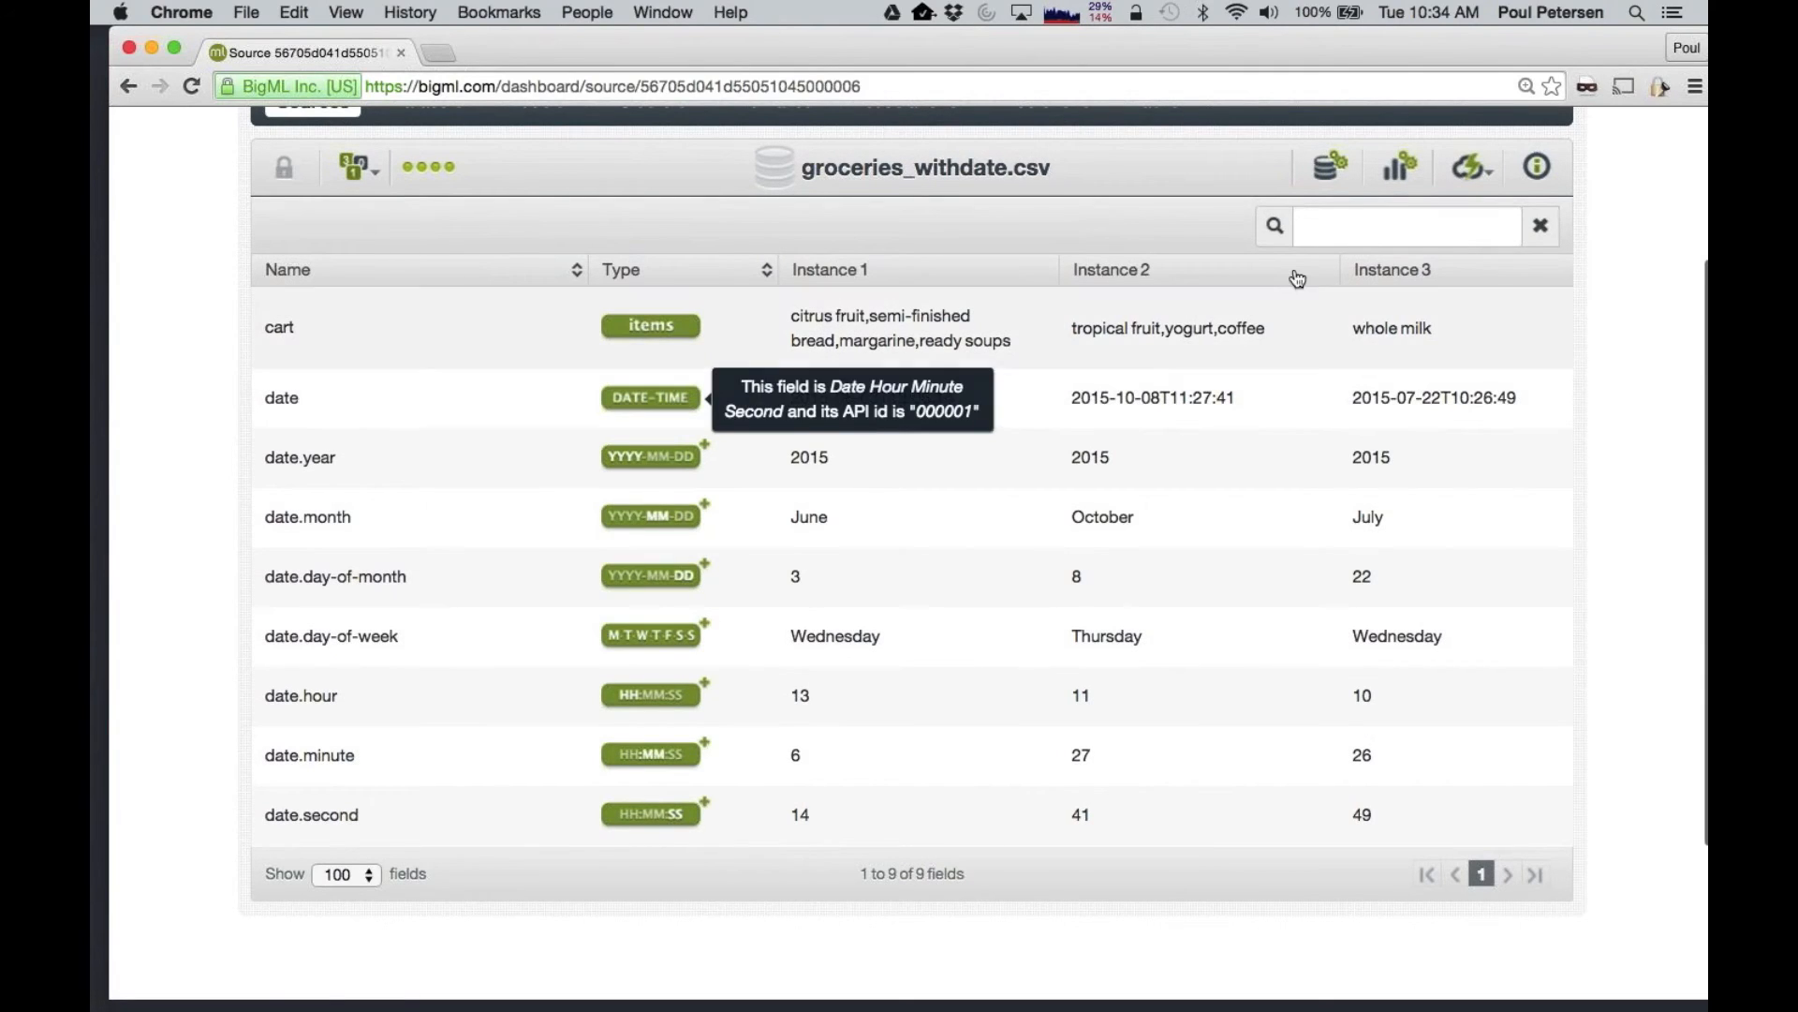
Create a 1-click dataset from the groceries_withdate.csv source and build a 1-click association from that dataset
mouse_move(1471, 168)
click(1450, 214)
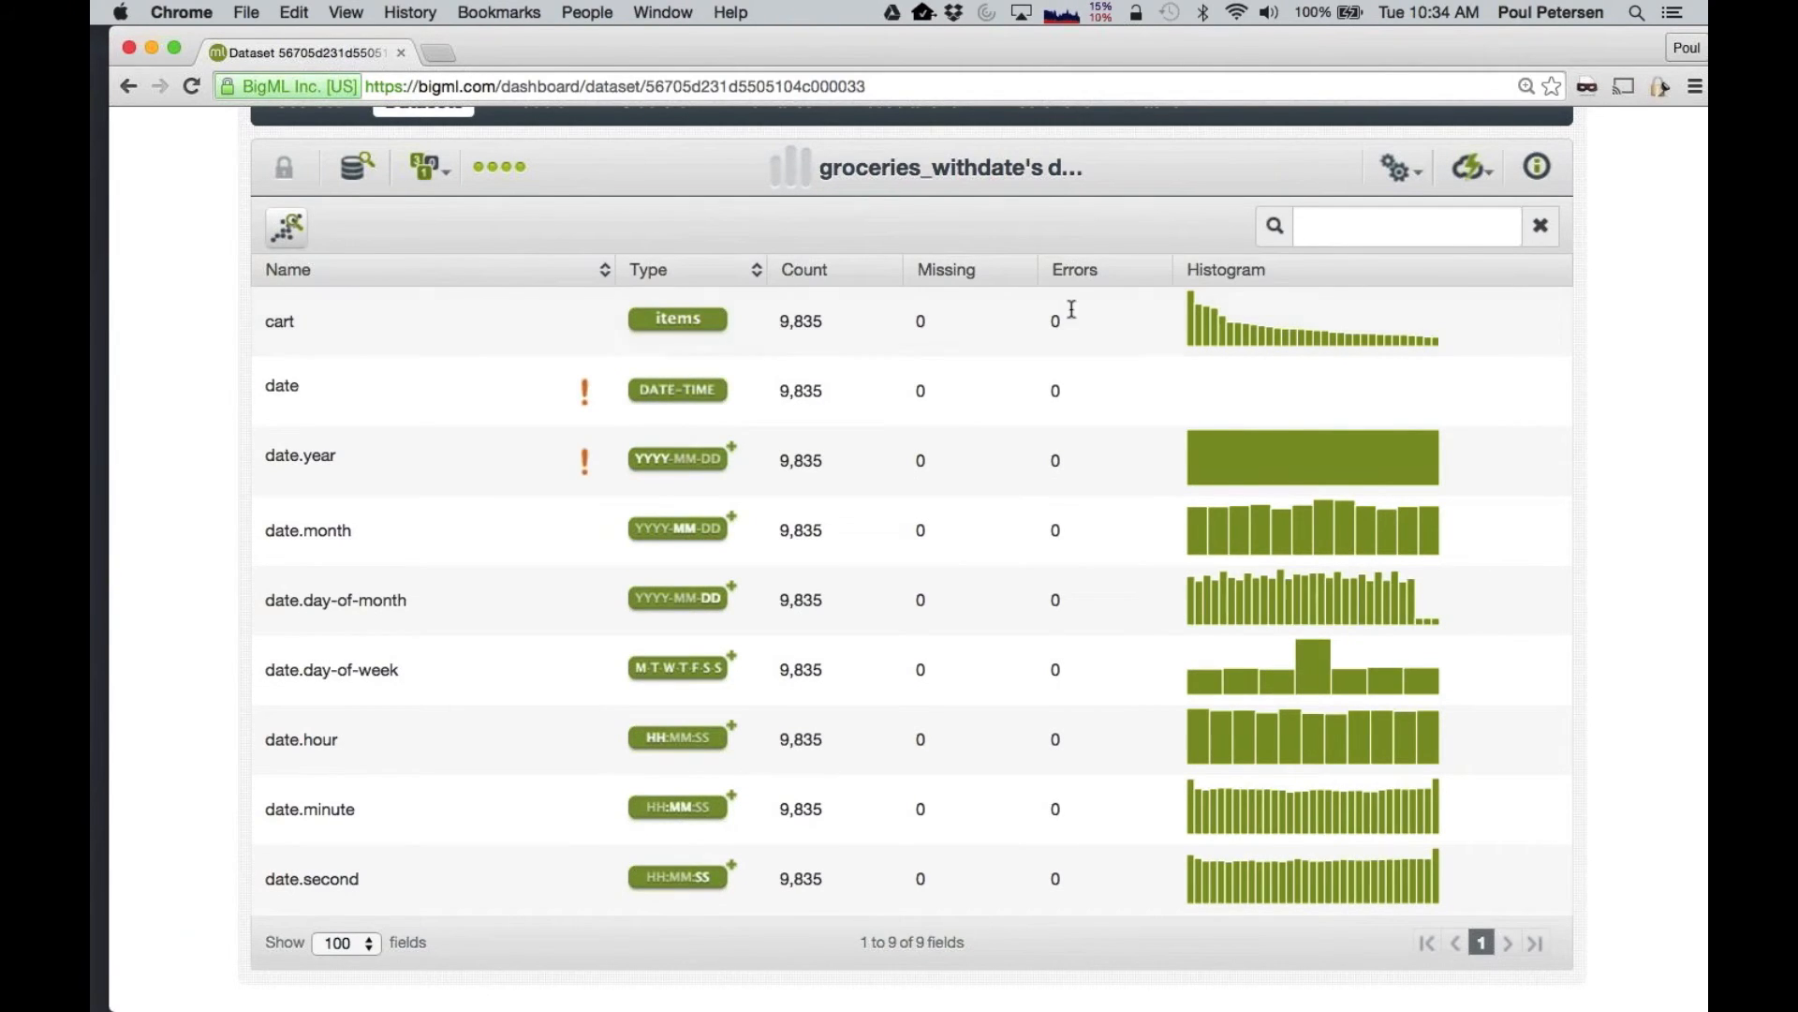
click(1469, 169)
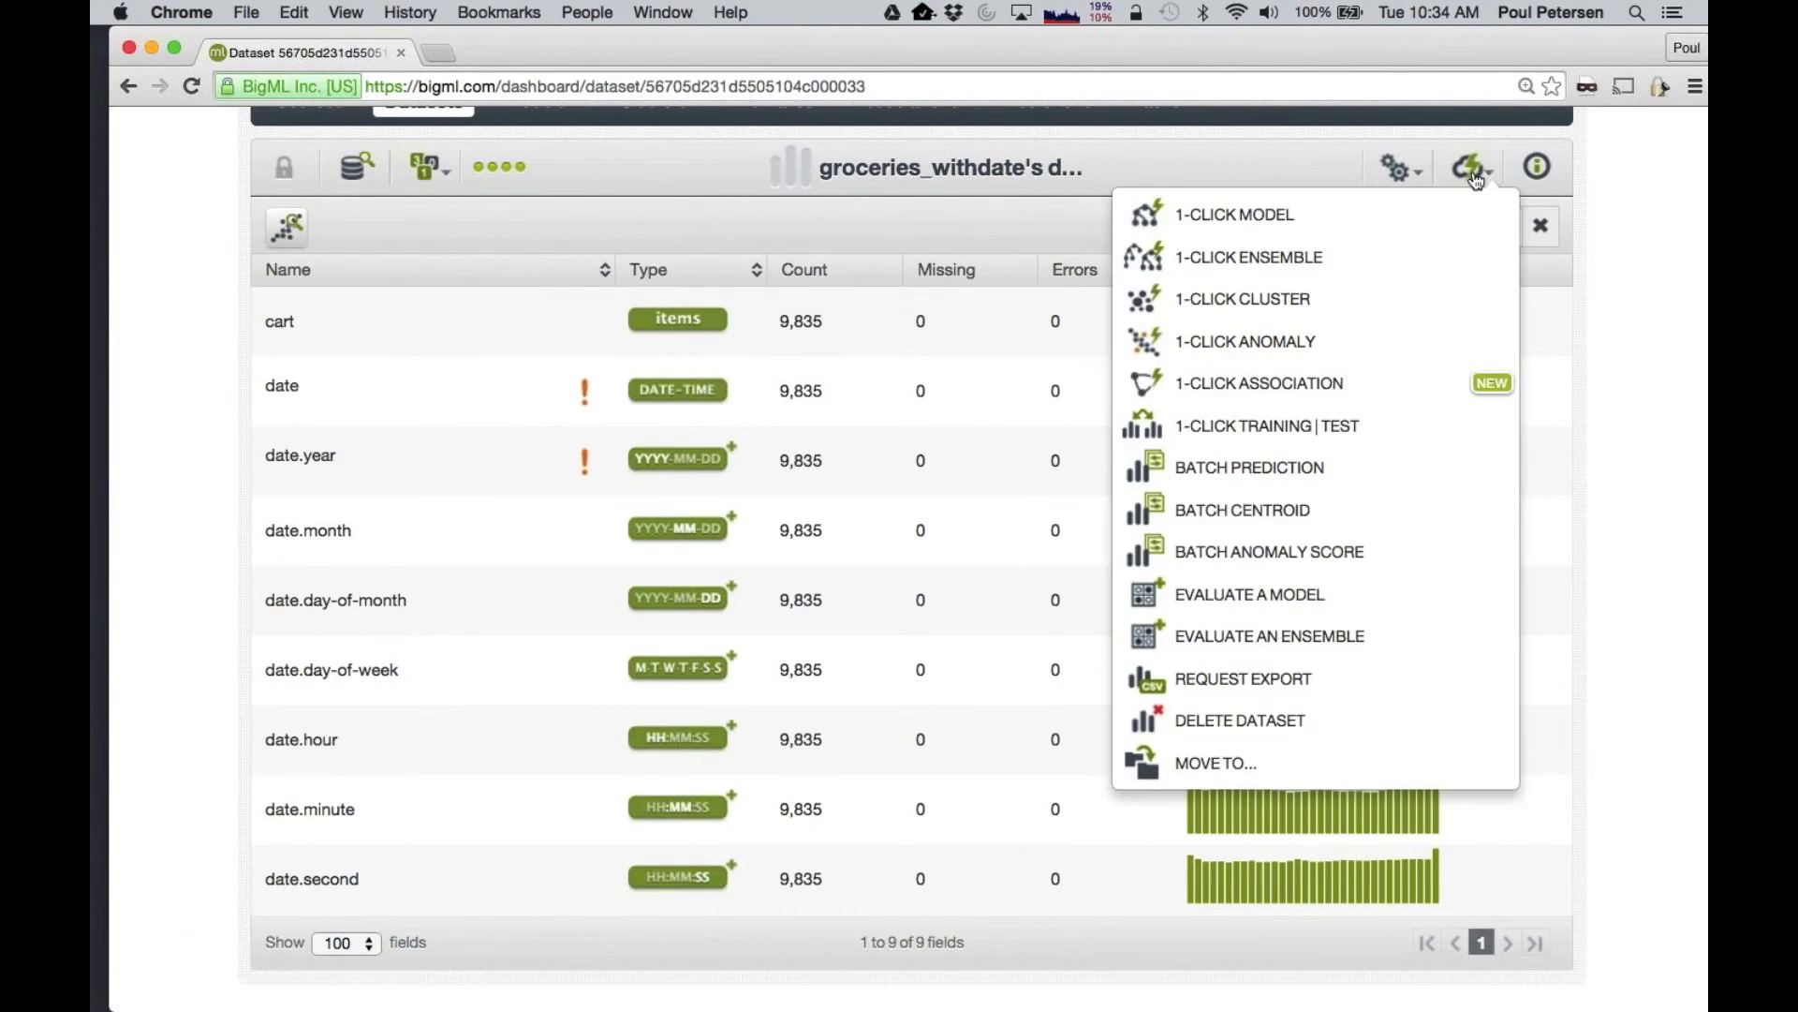
click(1391, 396)
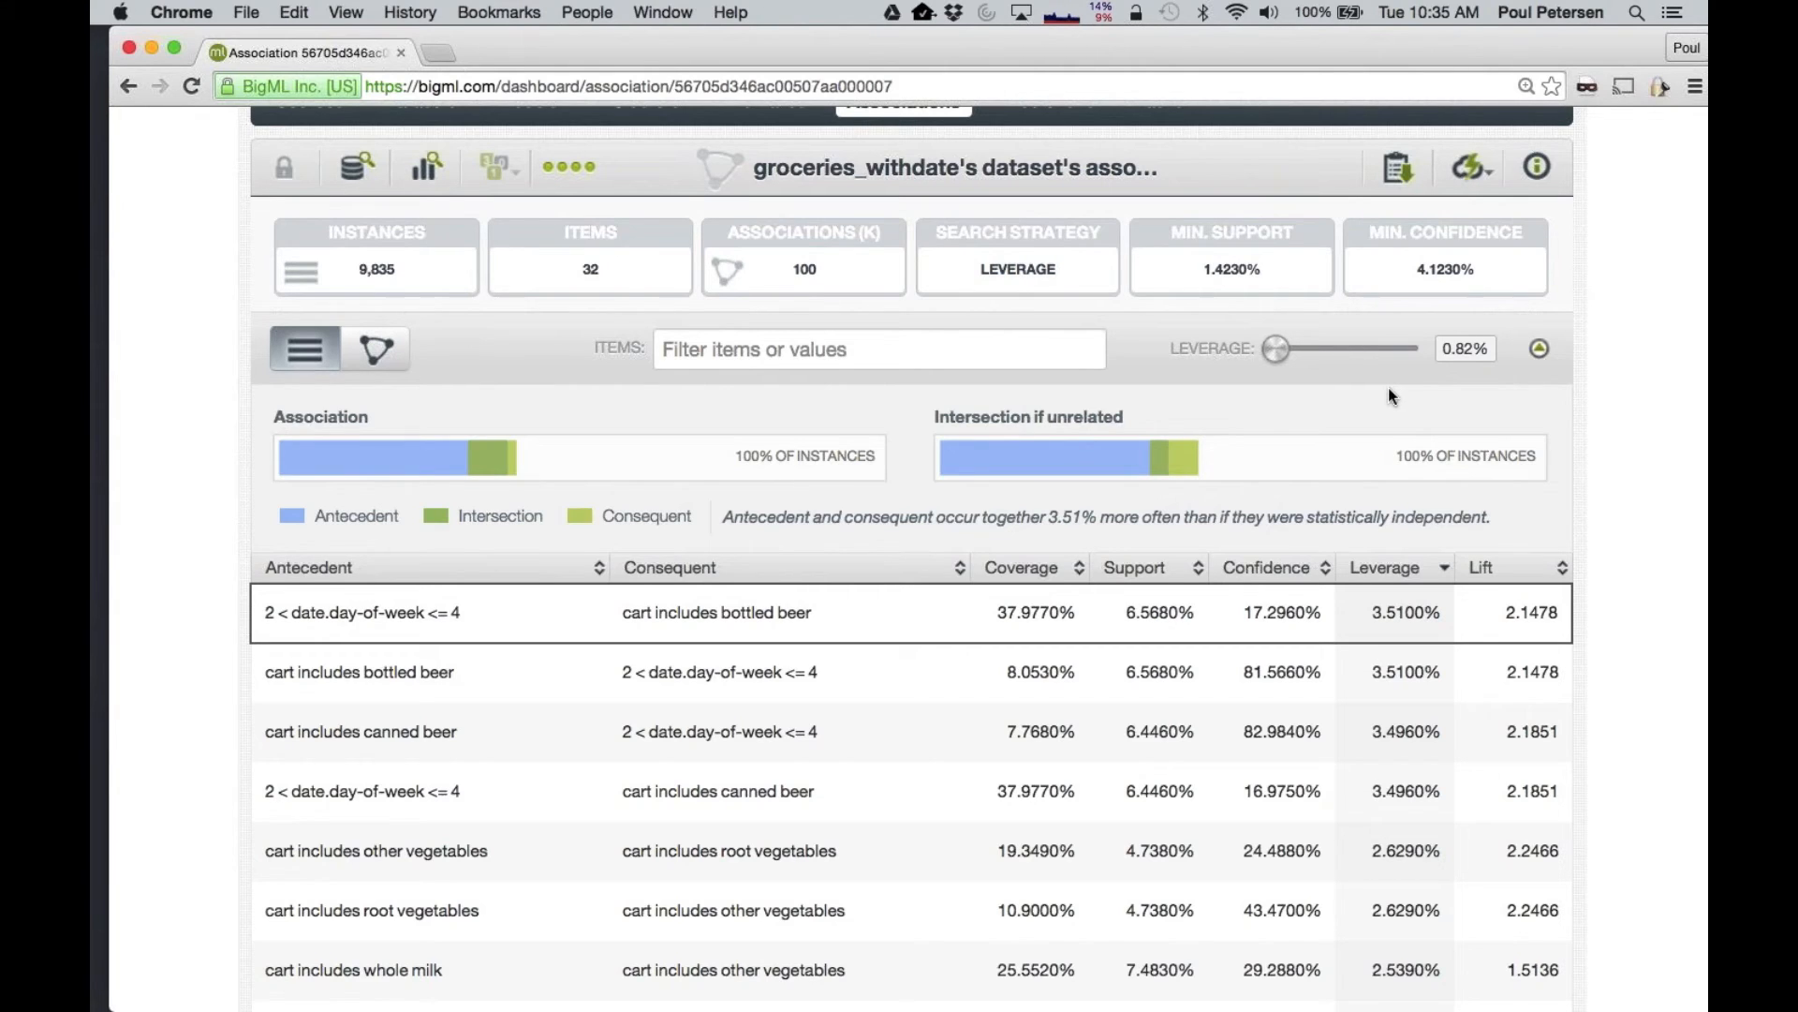
Filter the association rules to those whose items contain "date"
scroll(1388, 396, down, 1)
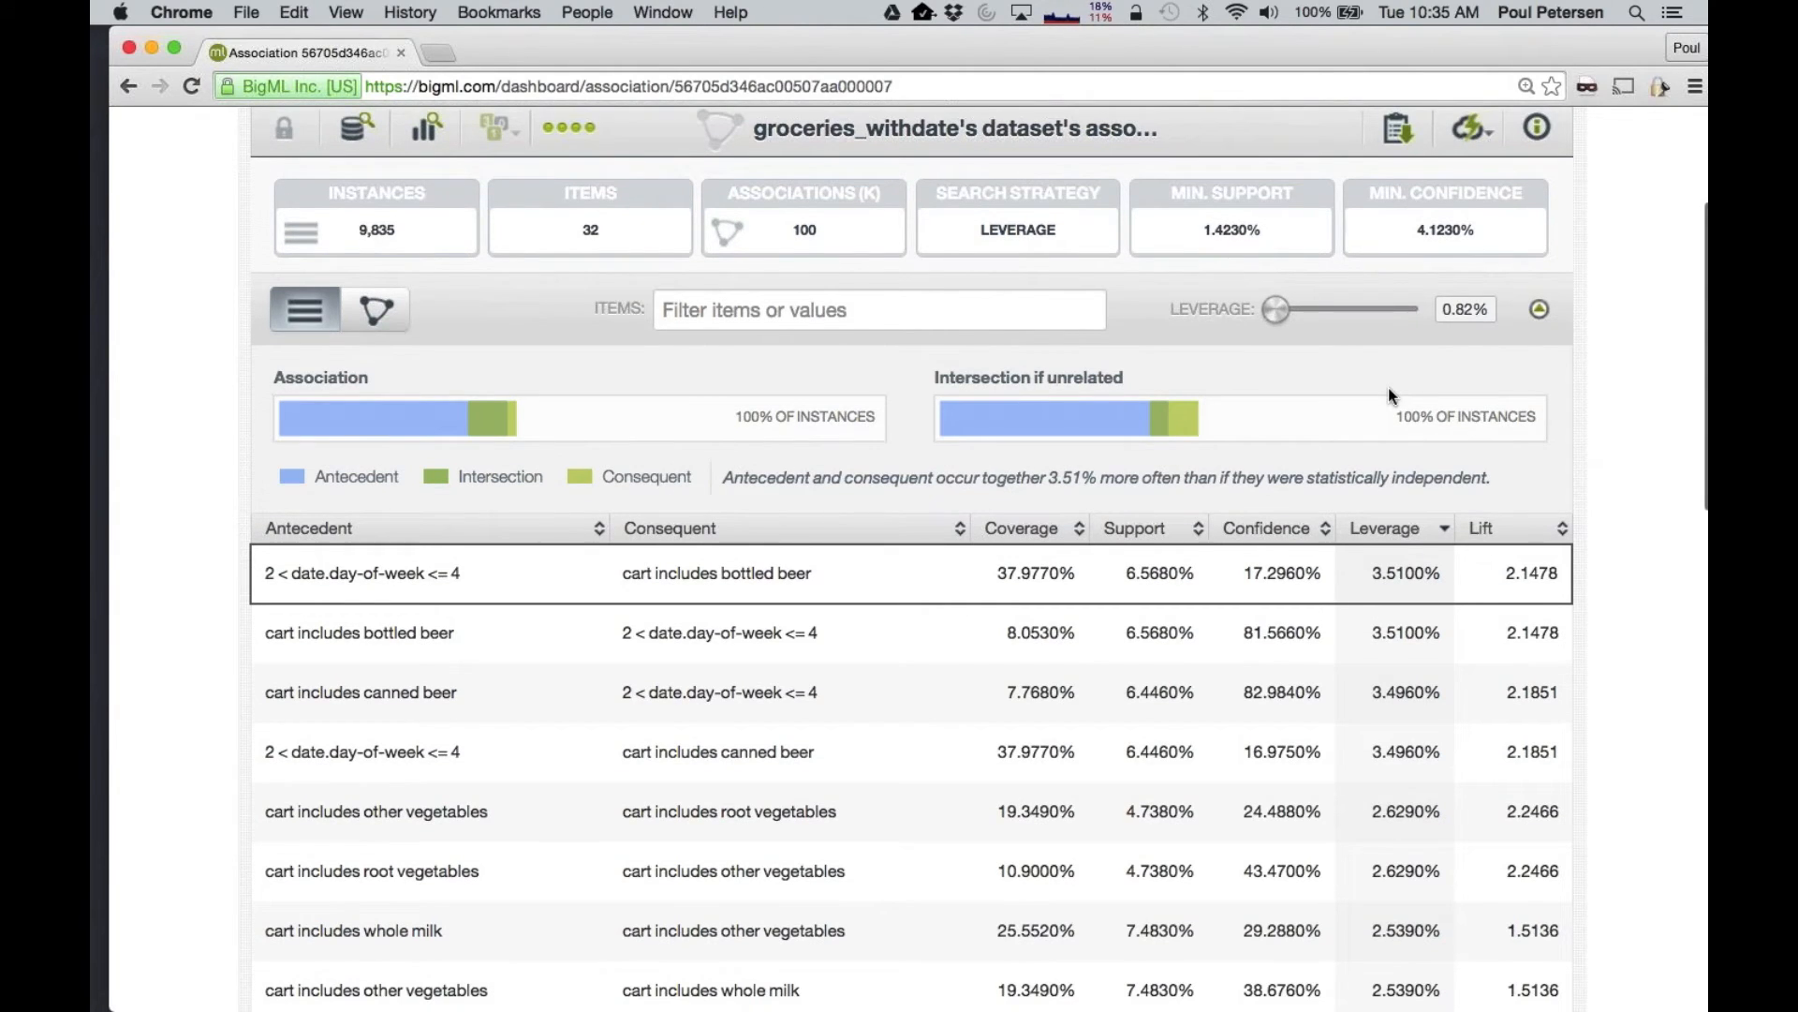
scroll(1388, 395, down, 1)
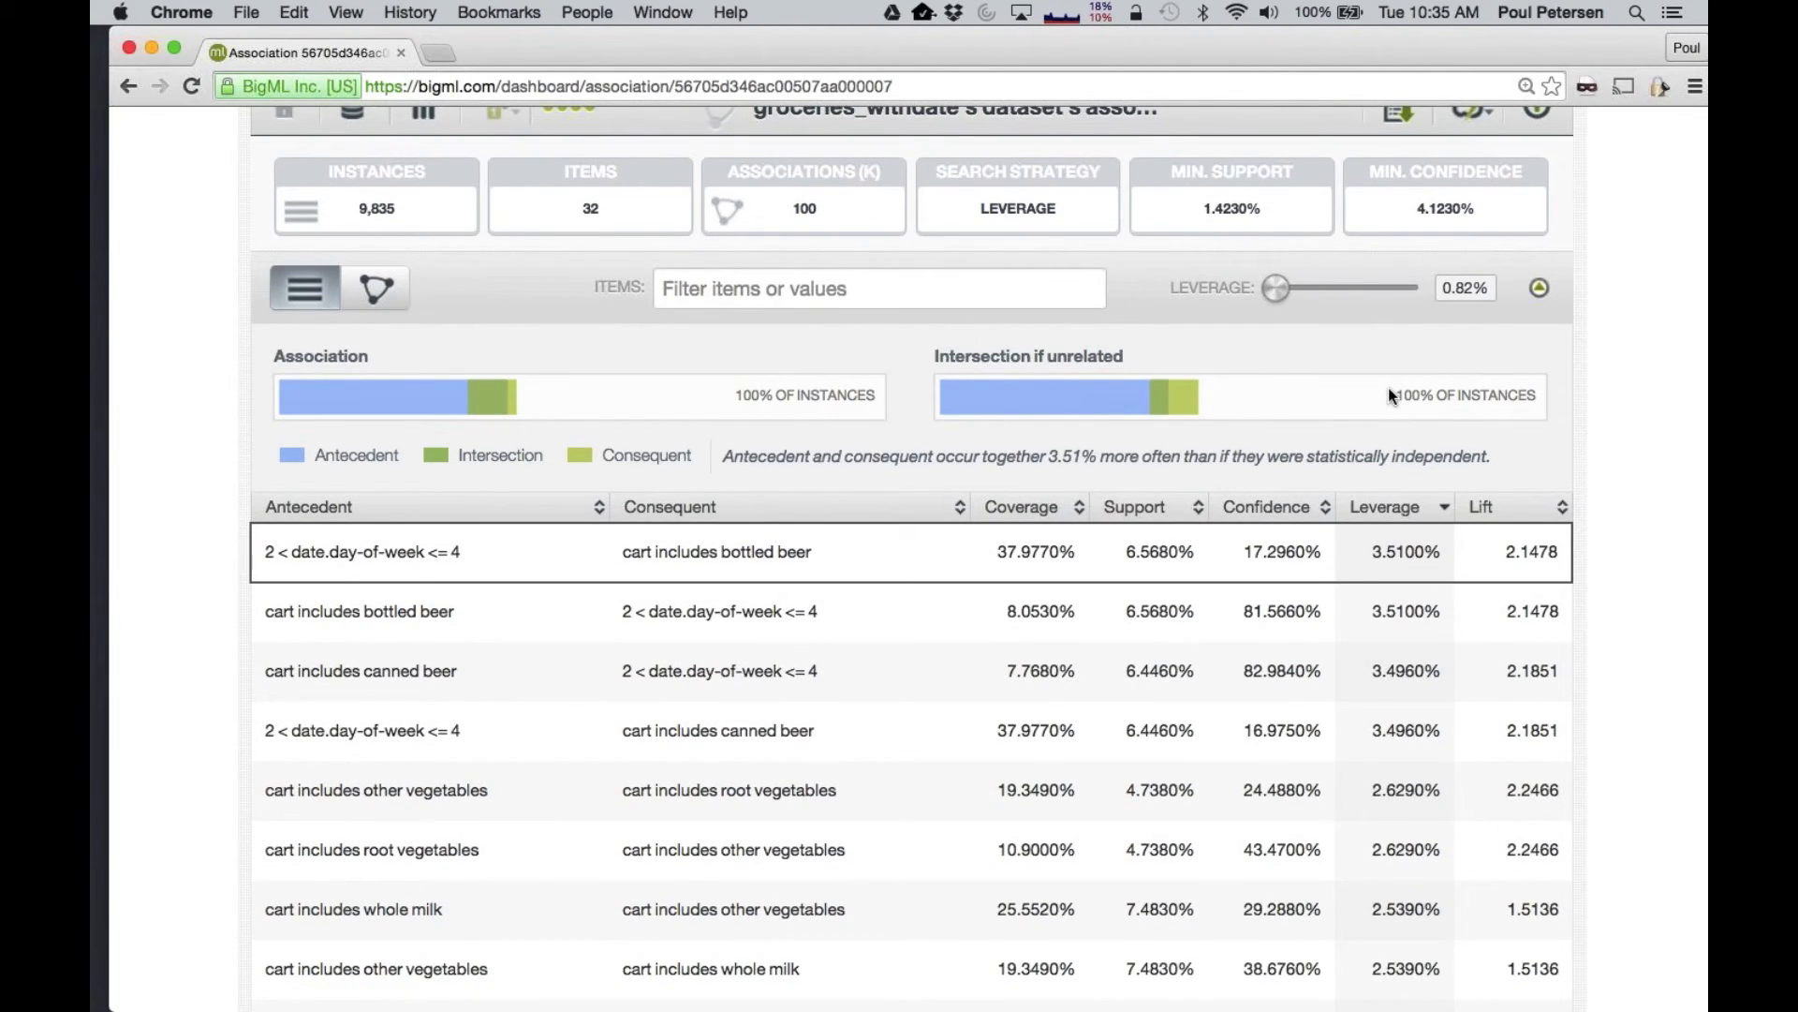
scroll(1388, 386, down, 1)
click(865, 241)
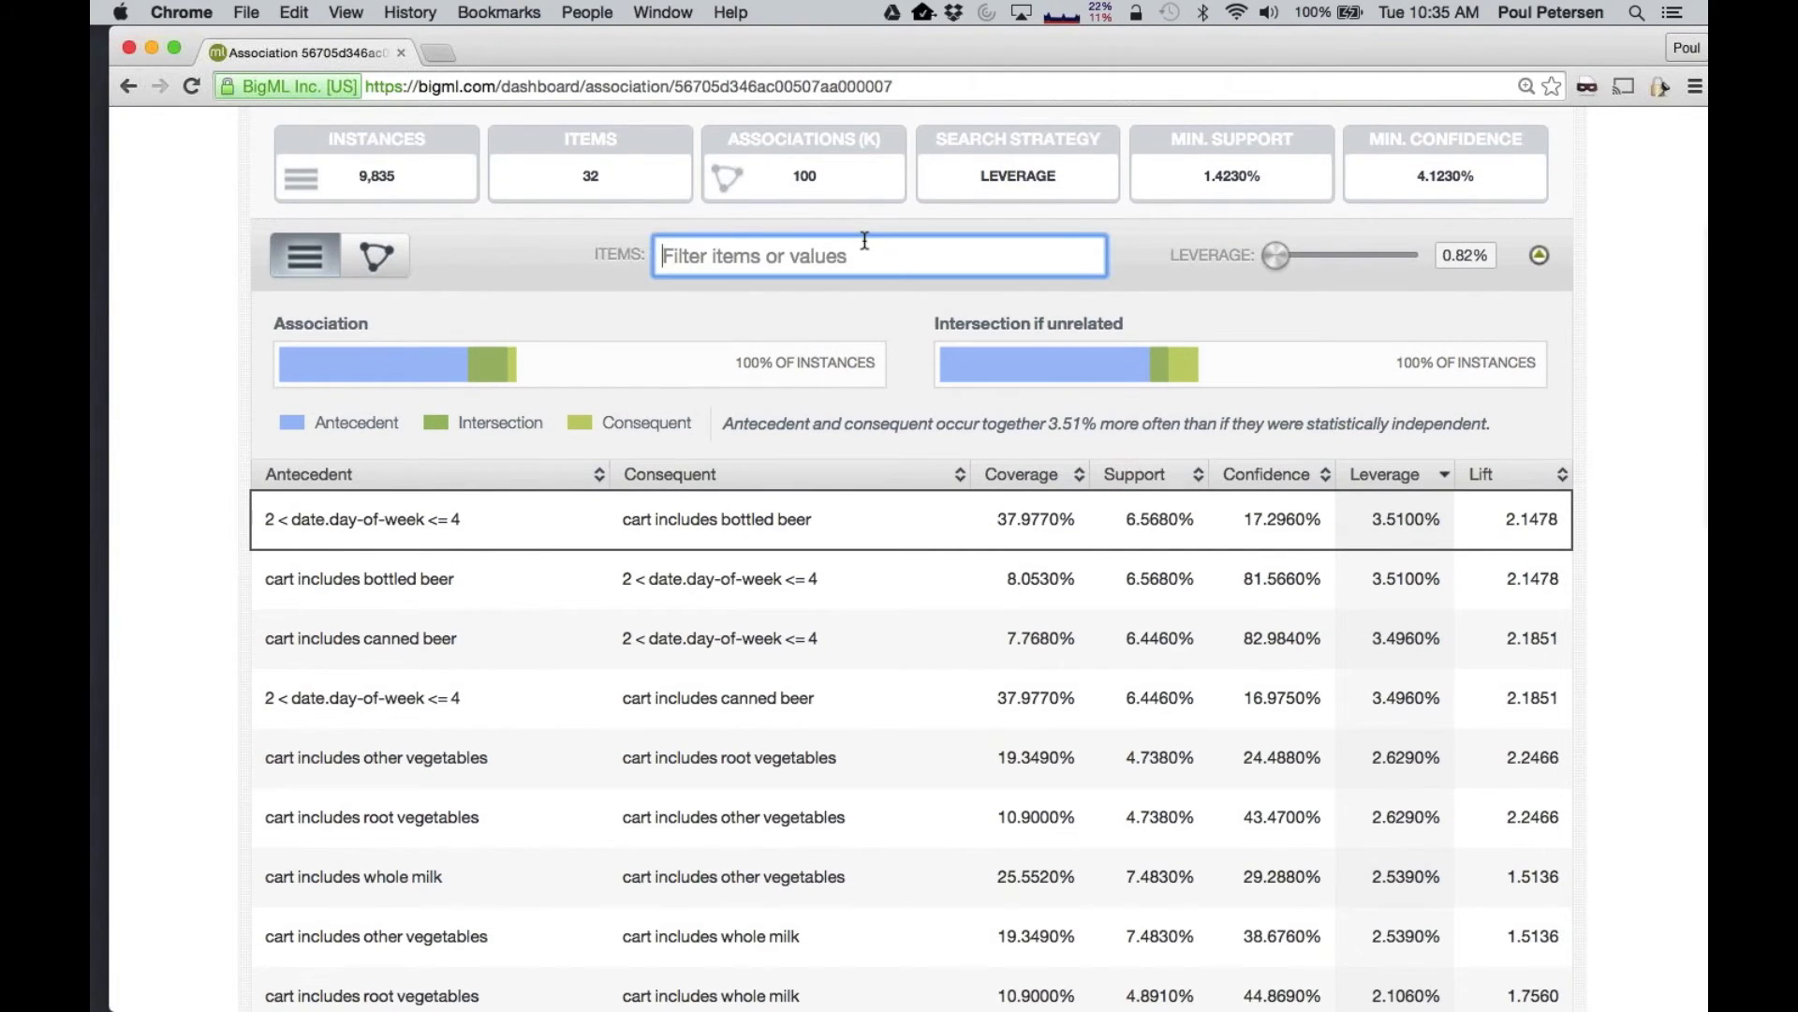
text(date)
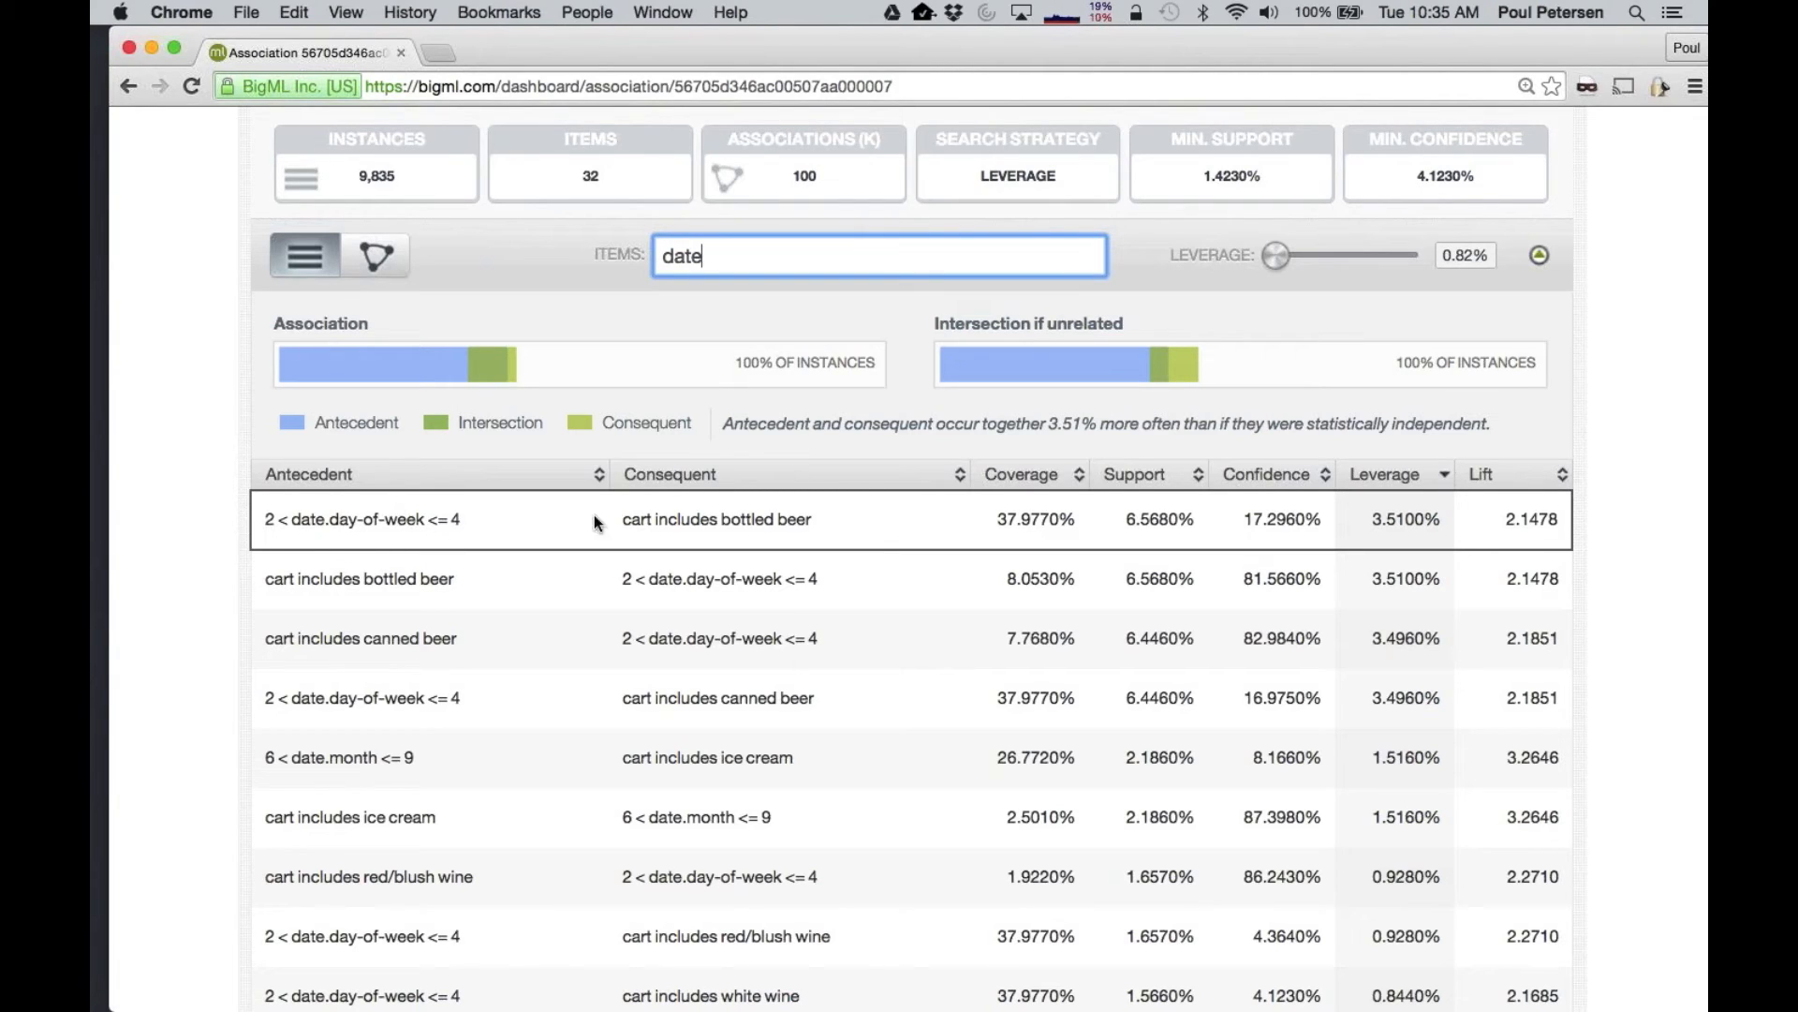
Examine the date rules linking day of week to bottled beer and month to ice cream, including their metrics
drag(622, 518, 813, 546)
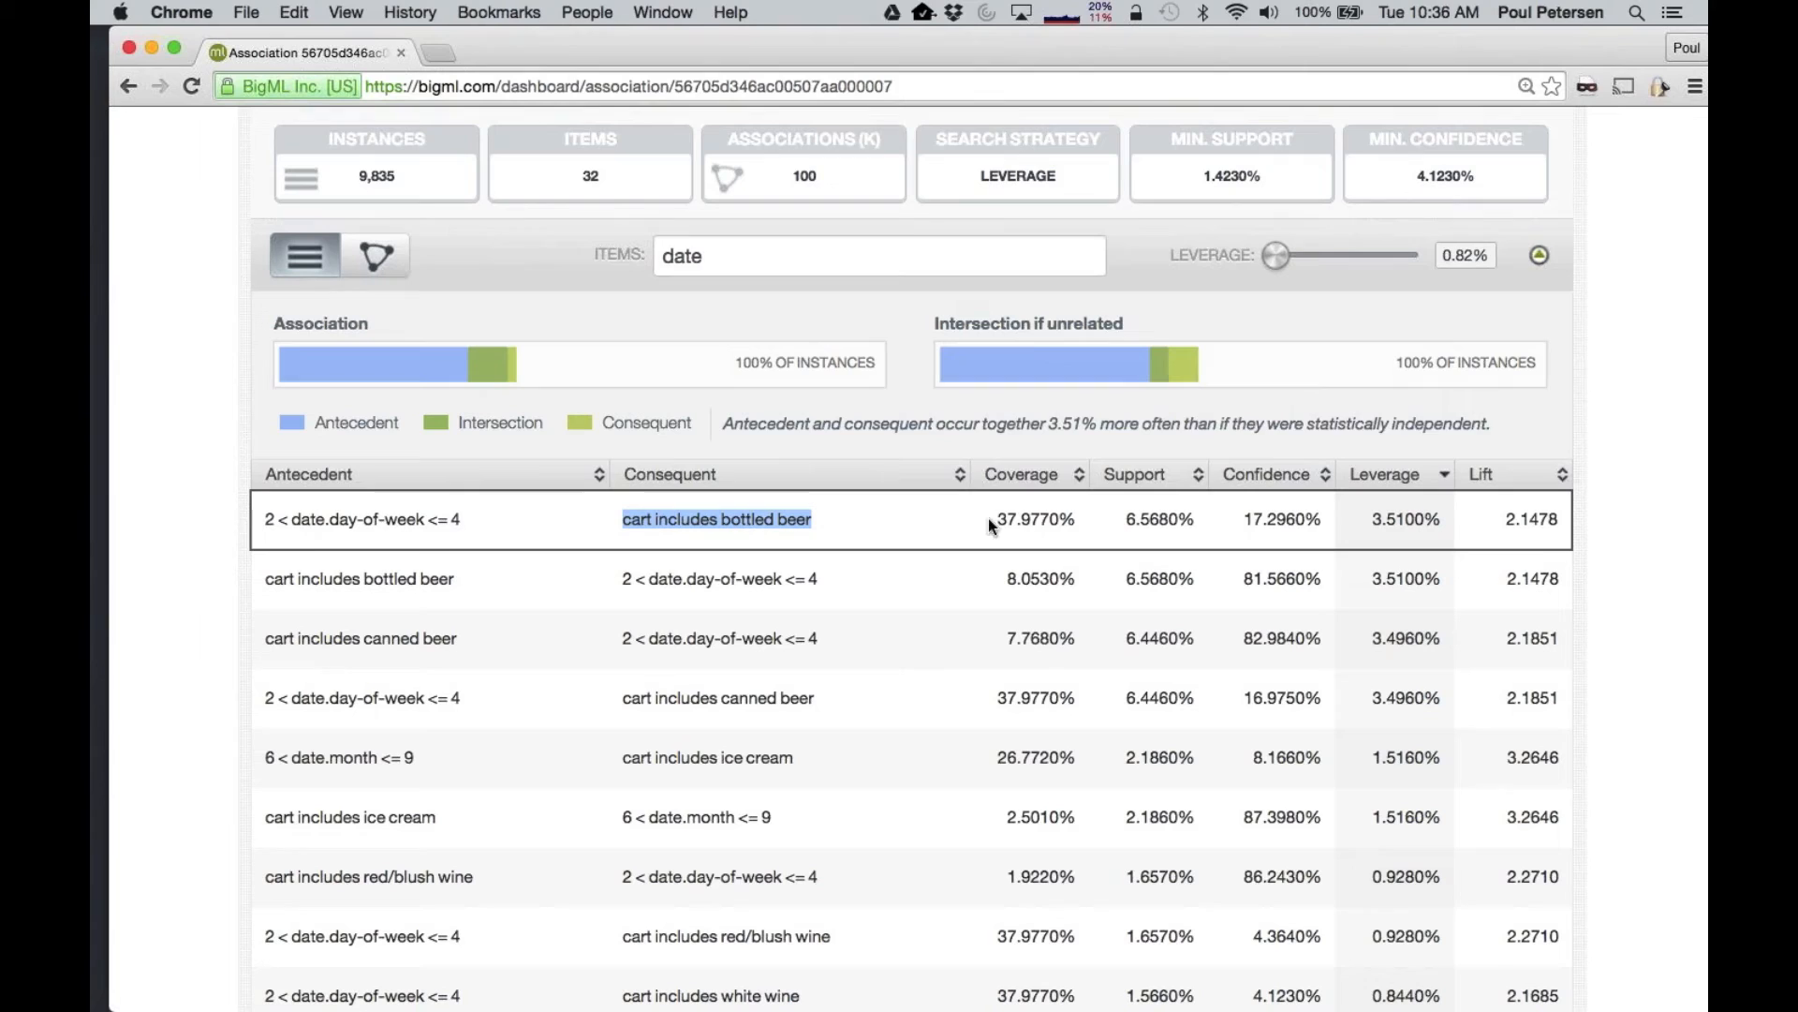
mouse_move(1000, 520)
scroll(469, 509, down, 2)
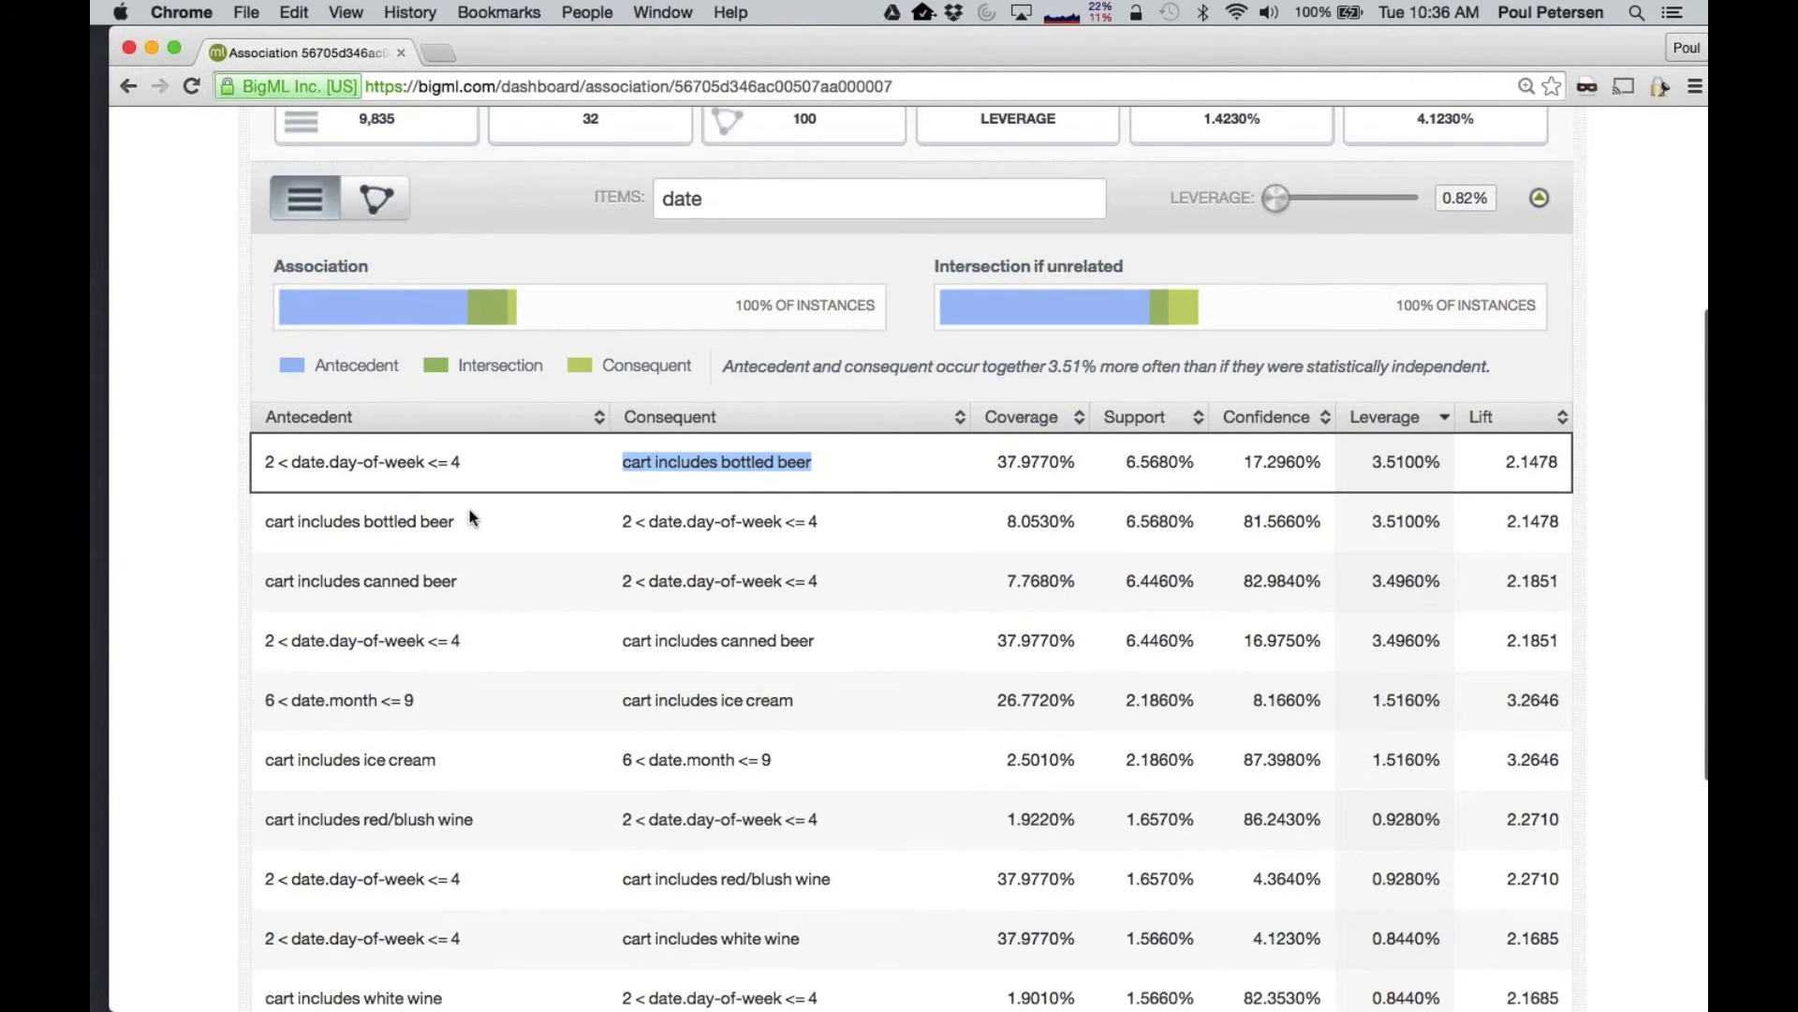
scroll(470, 509, down, 2)
scroll(418, 620, down, 1)
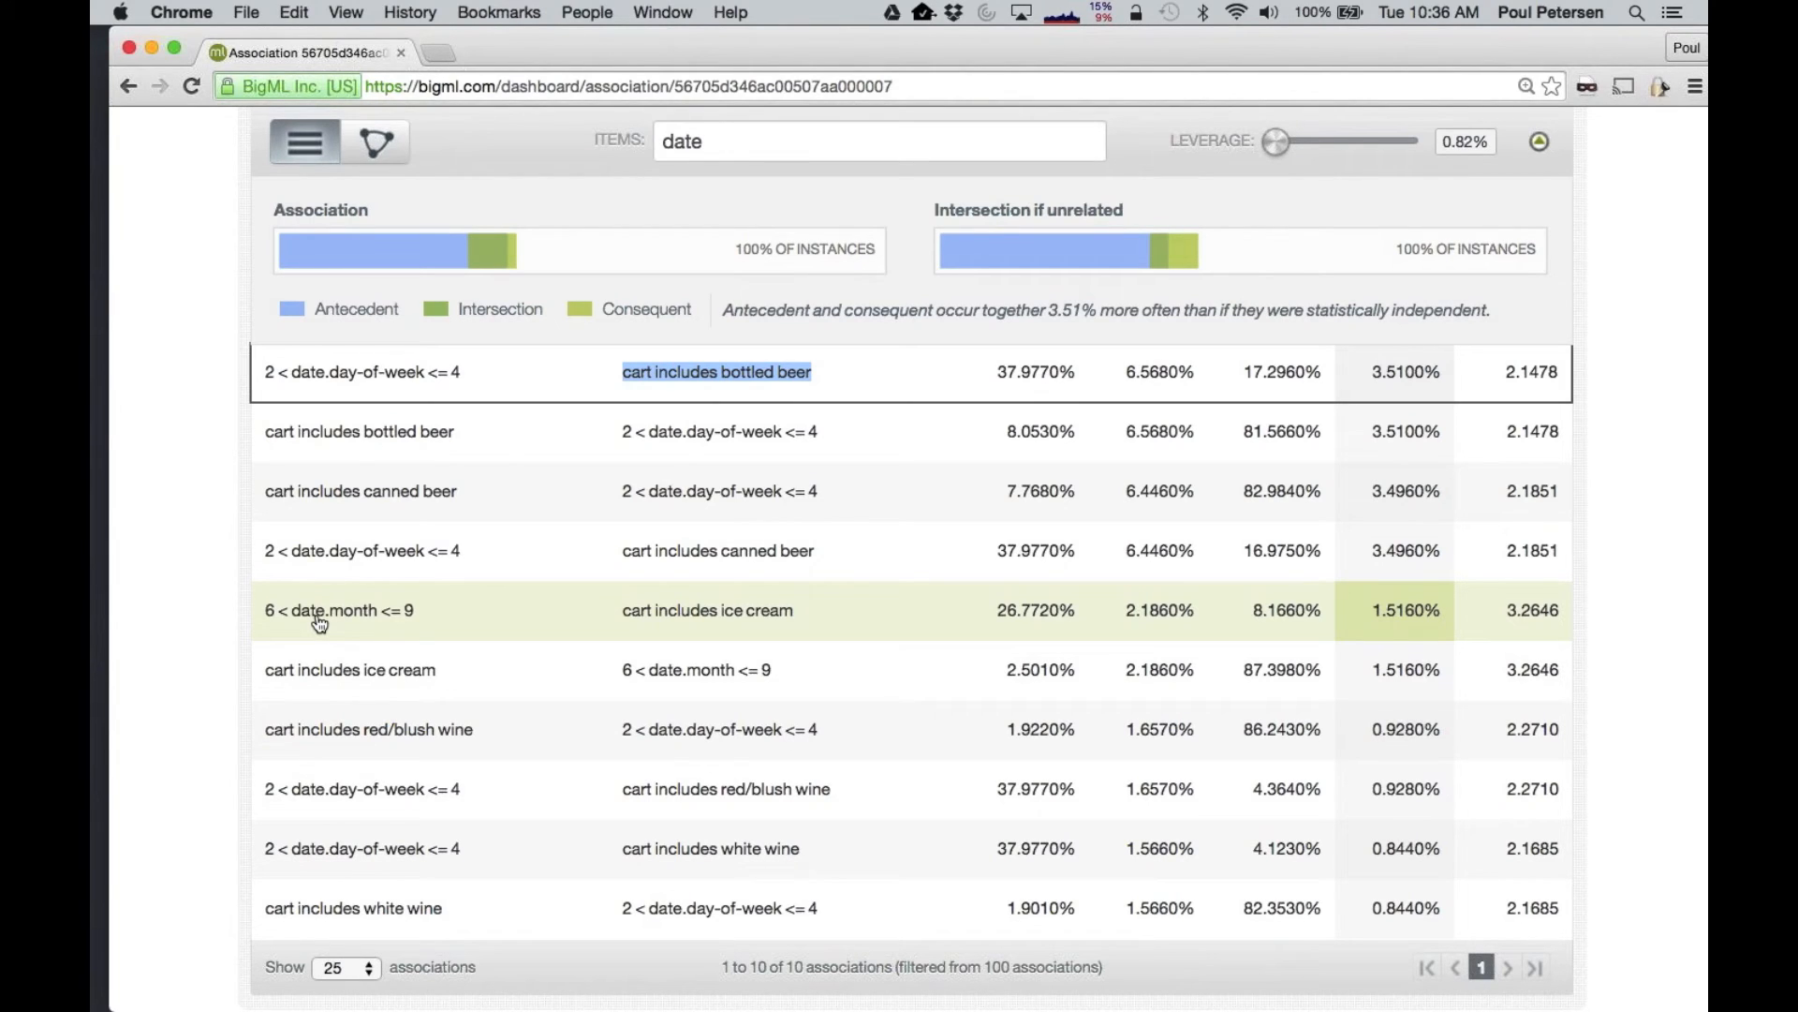
drag(710, 611, 792, 607)
mouse_move(1054, 616)
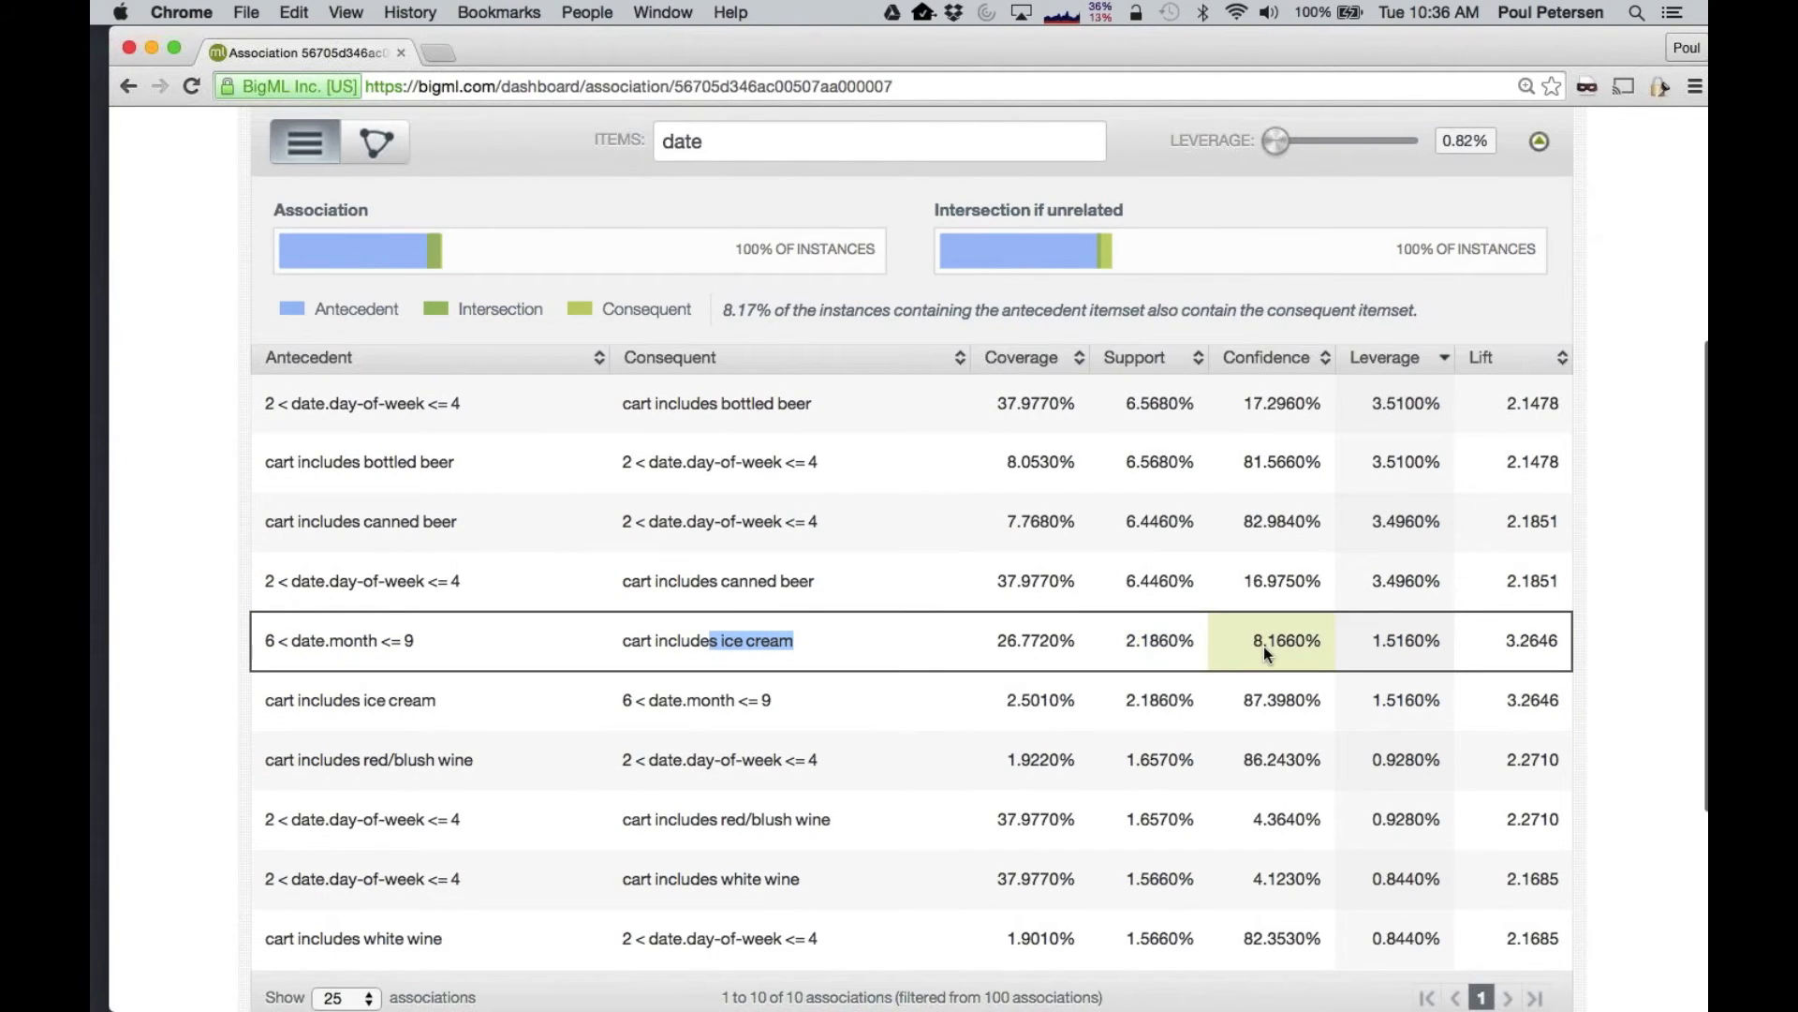
mouse_move(1377, 644)
mouse_move(1226, 644)
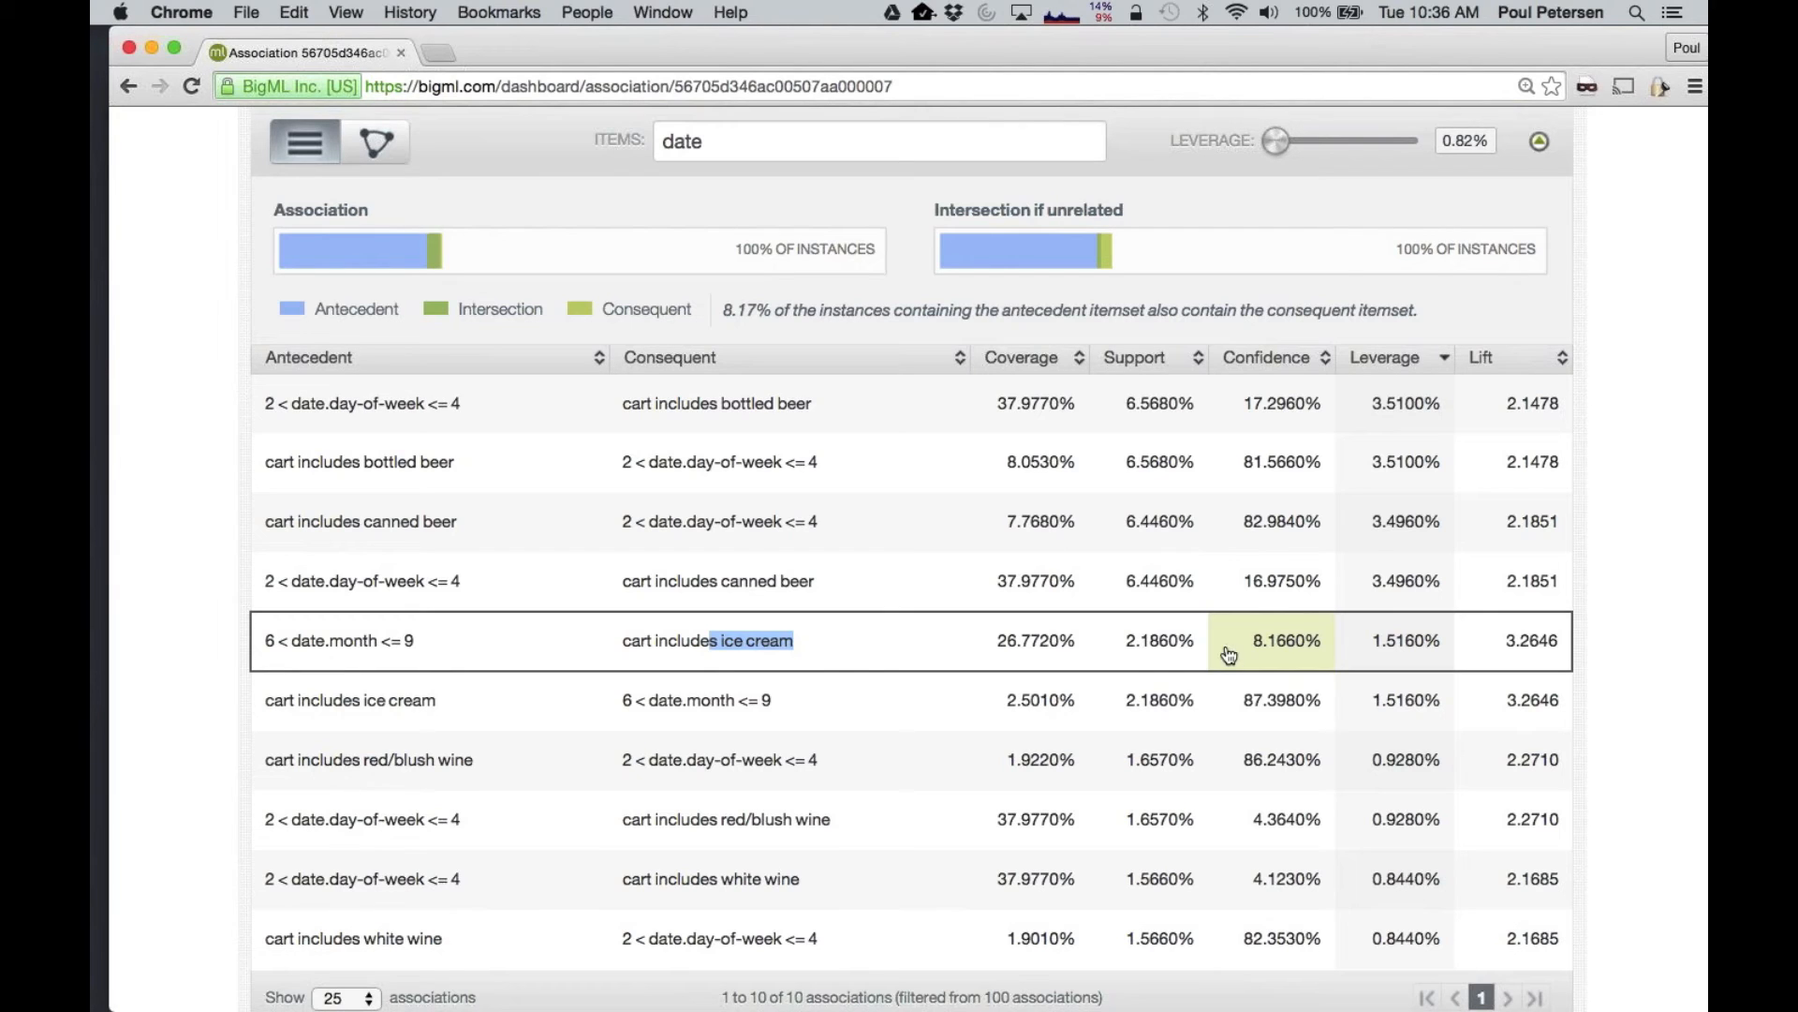
Switch to the Keynote presentation to view the Medical Risk slide and return to BigML in Chrome
key(super+Tab)
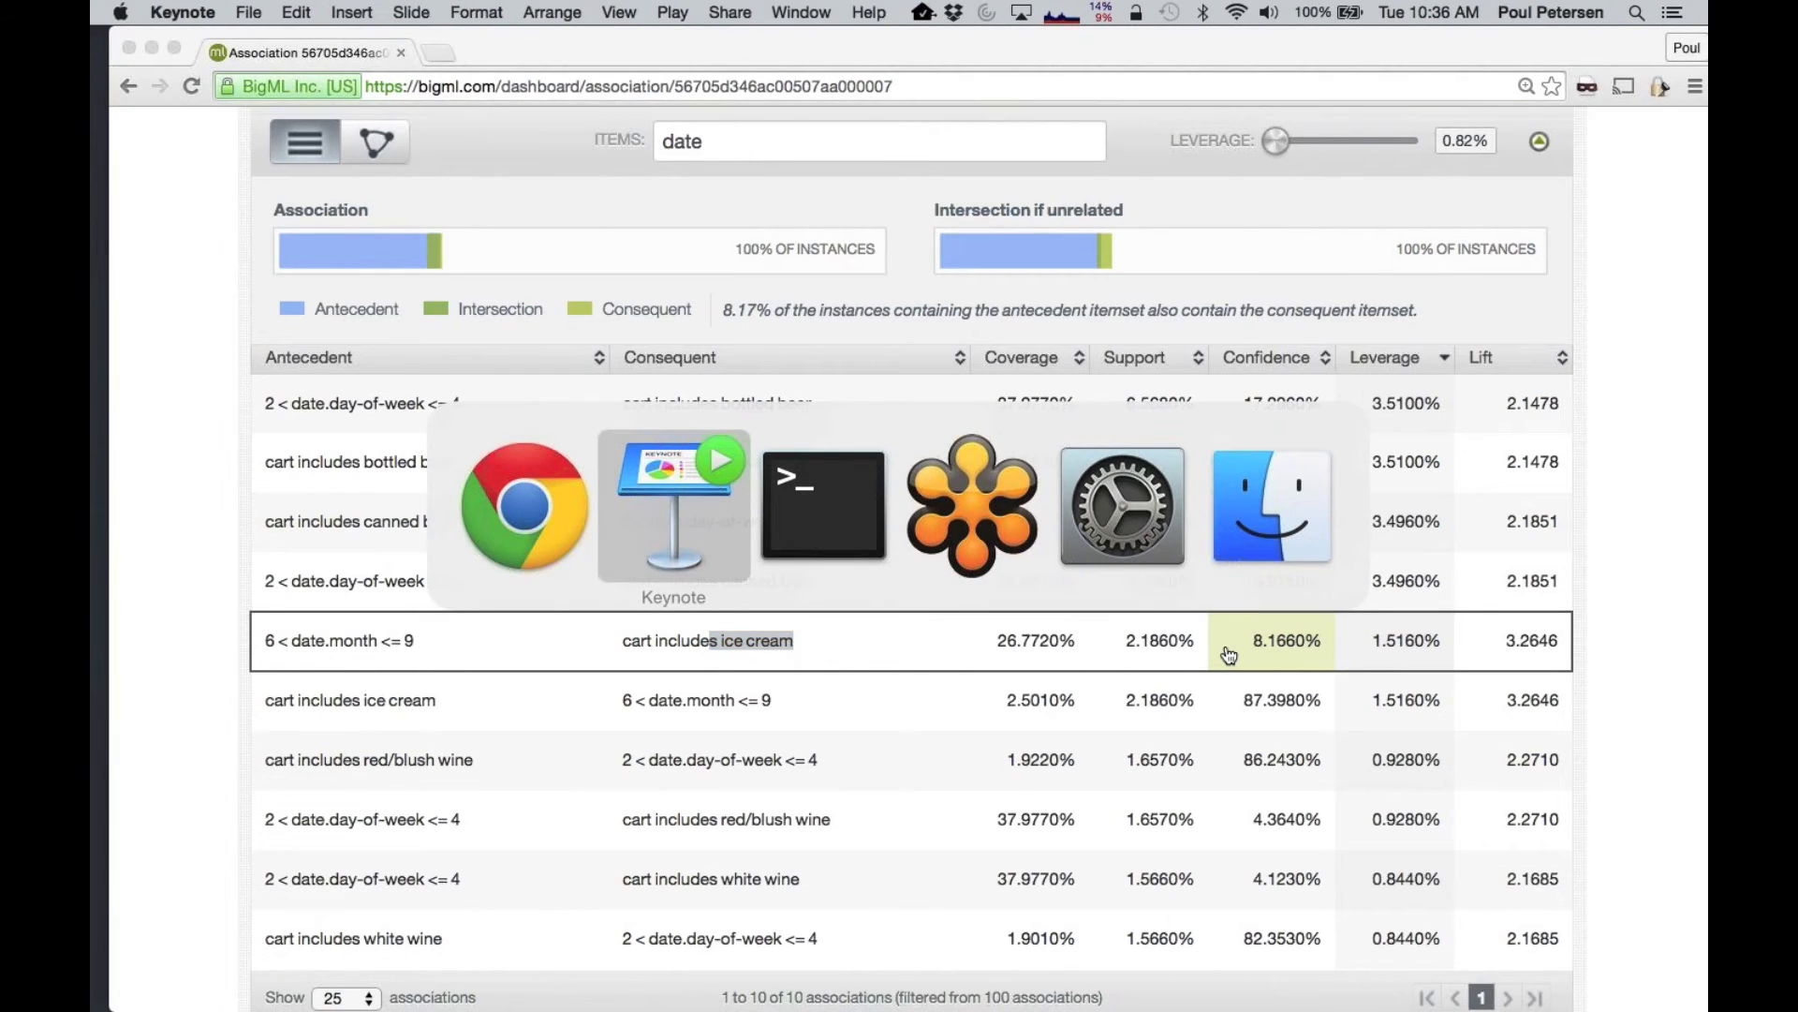
key(super+Tab)
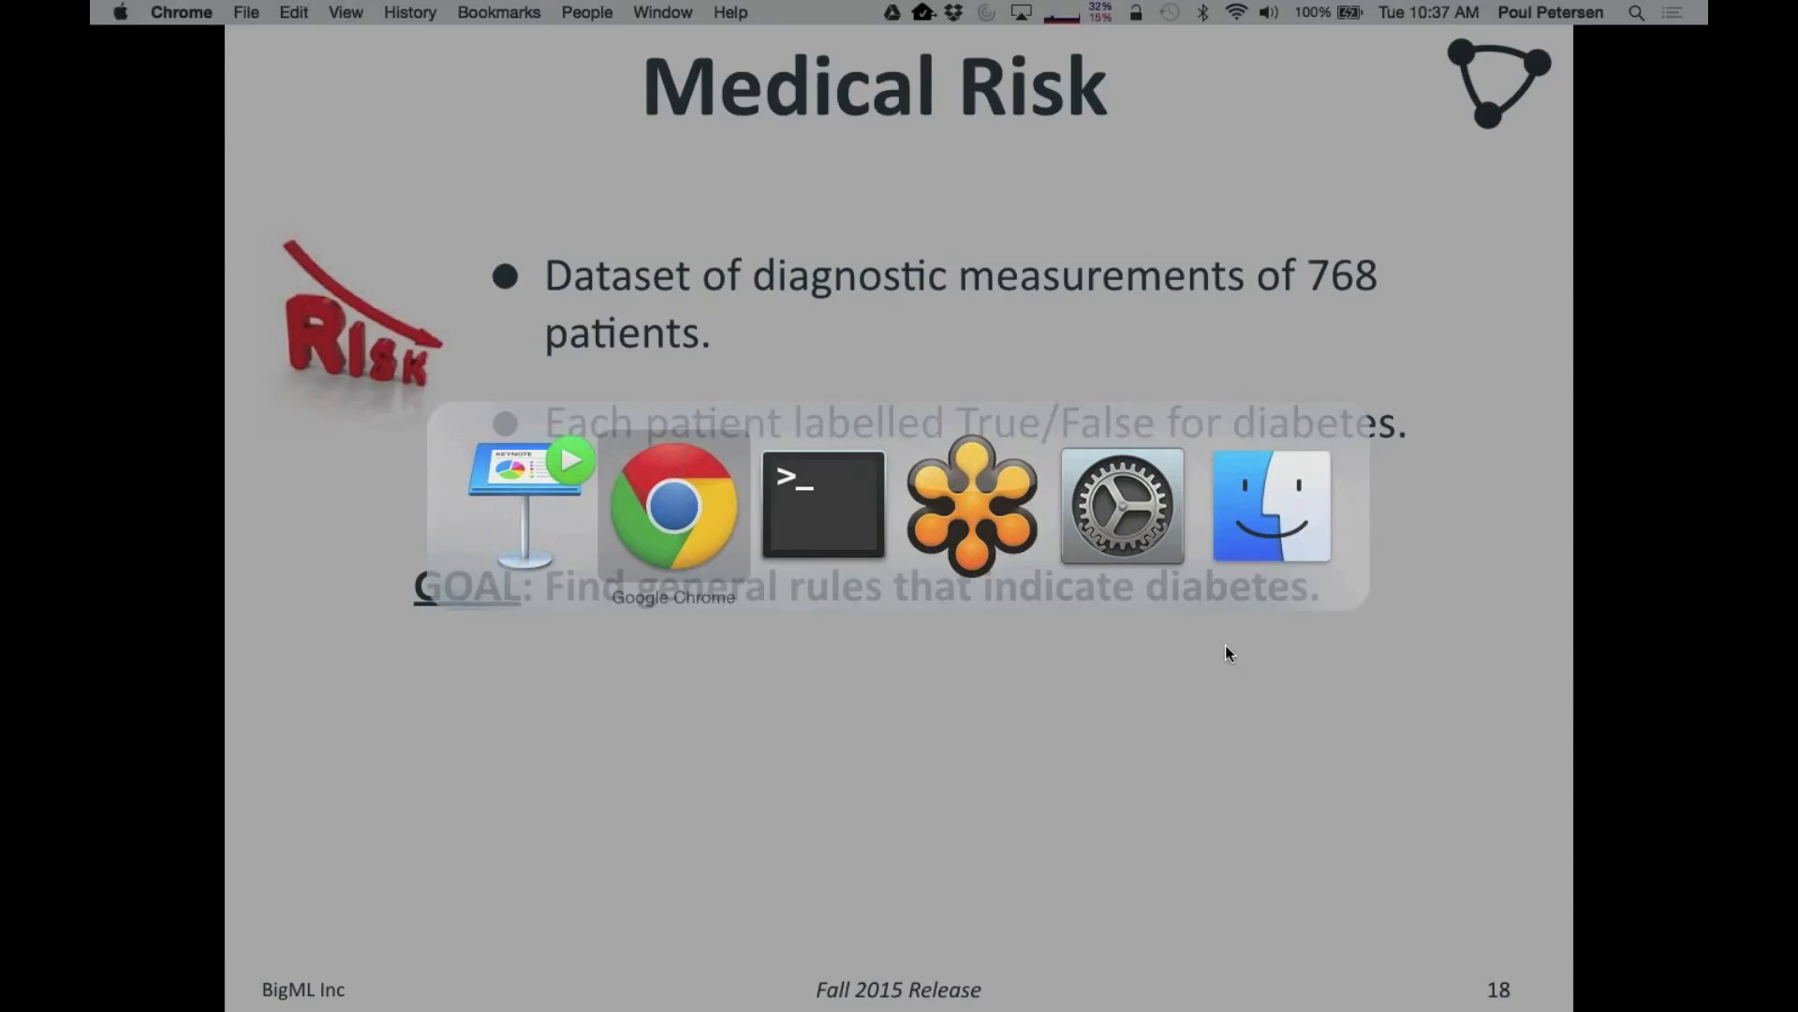
key(super+Tab)
Upload diabetes.csv from the 201512 - Fall folder as a new data source
scroll(116, 431, up, 5)
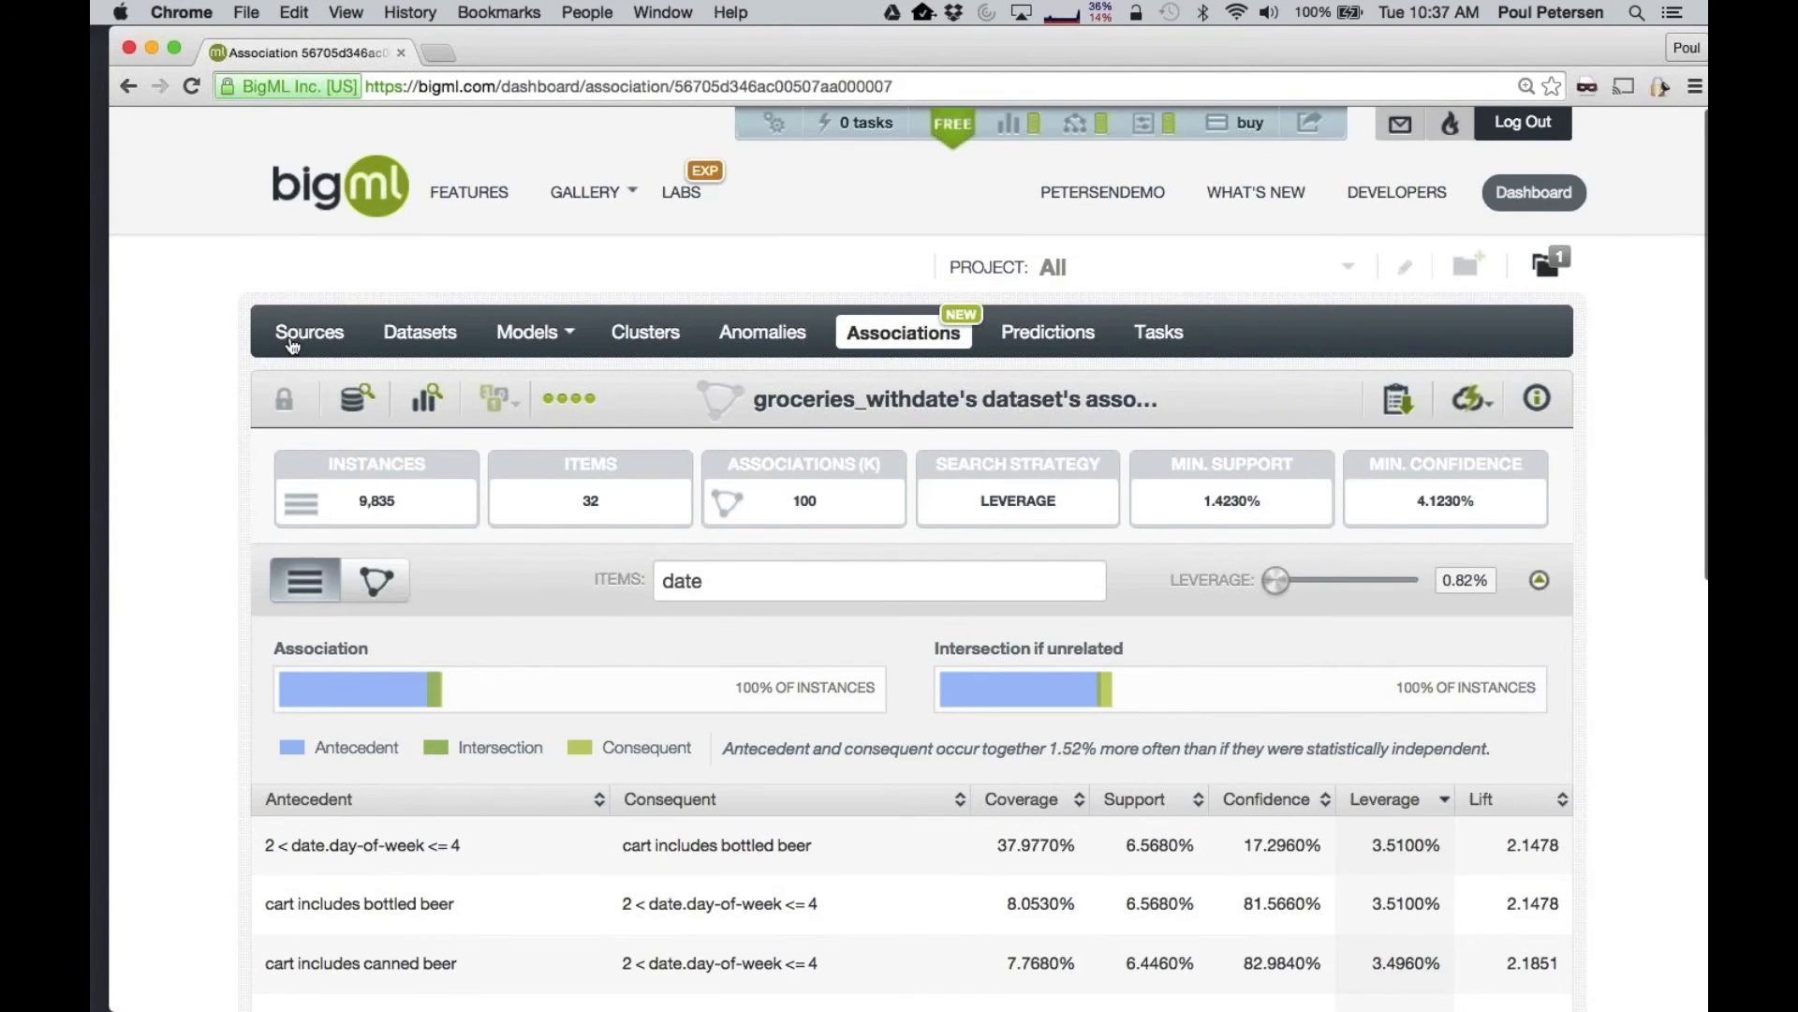
click(292, 341)
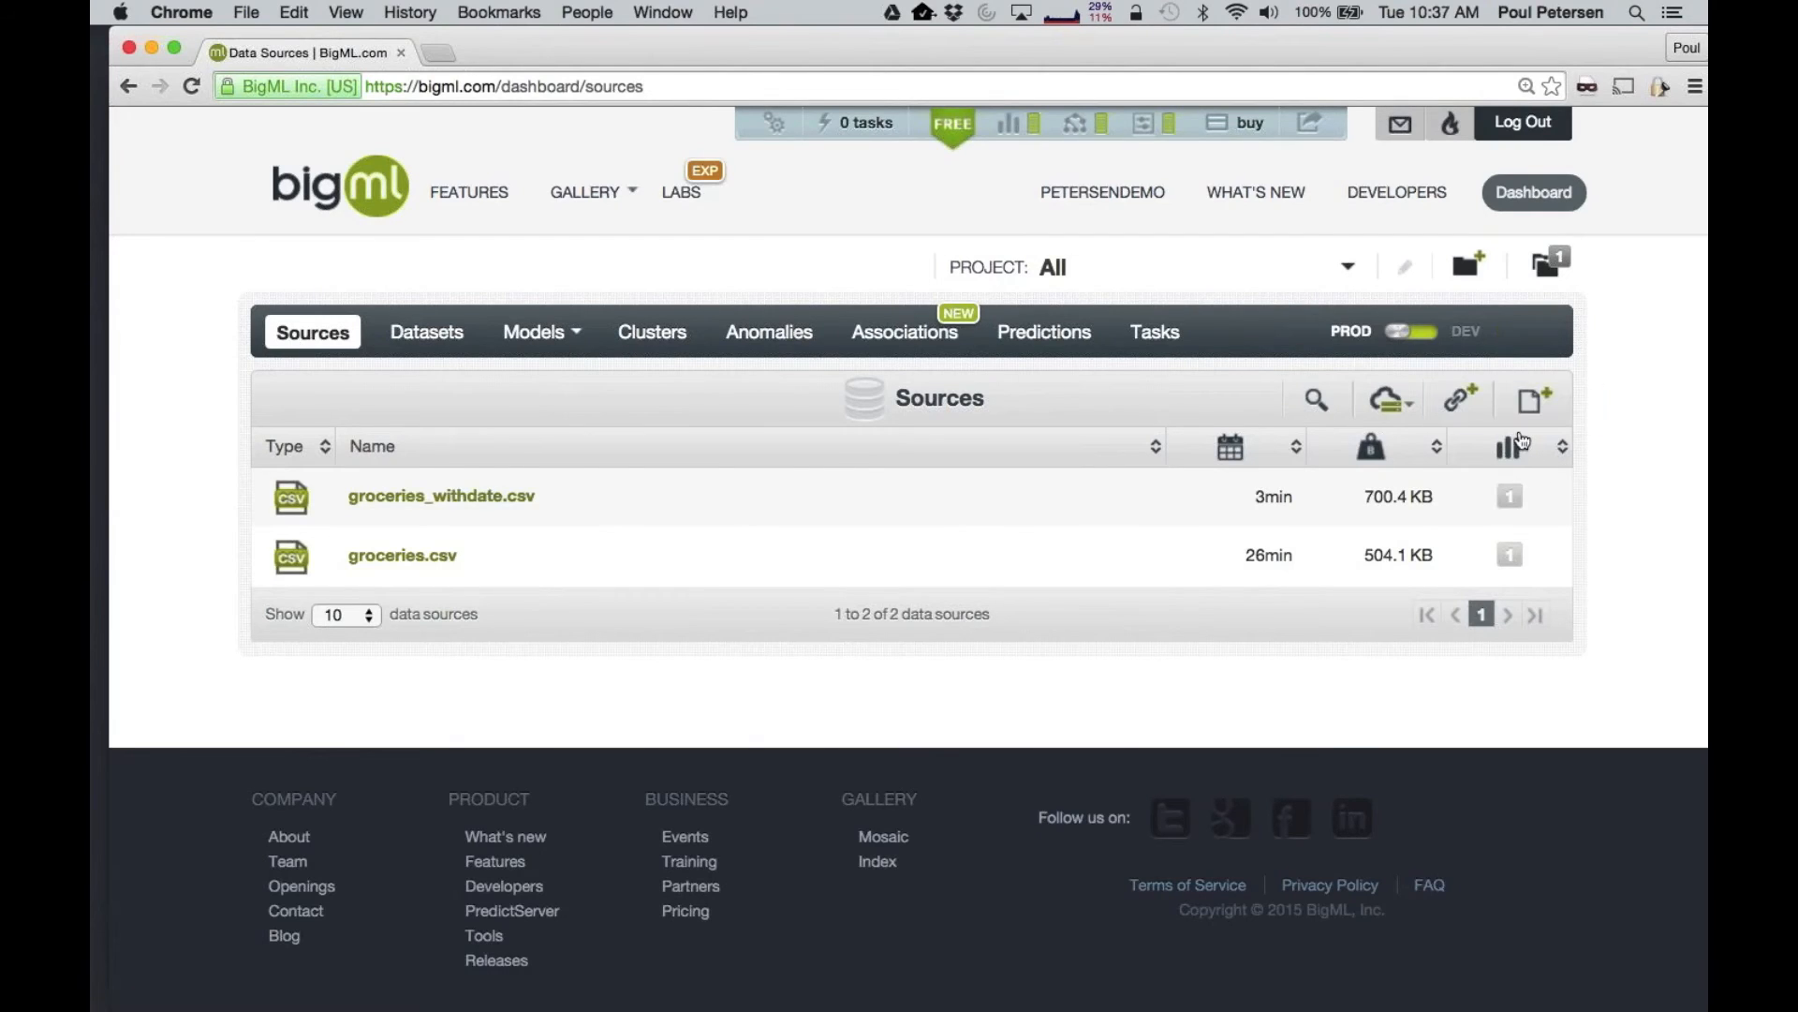
click(1532, 401)
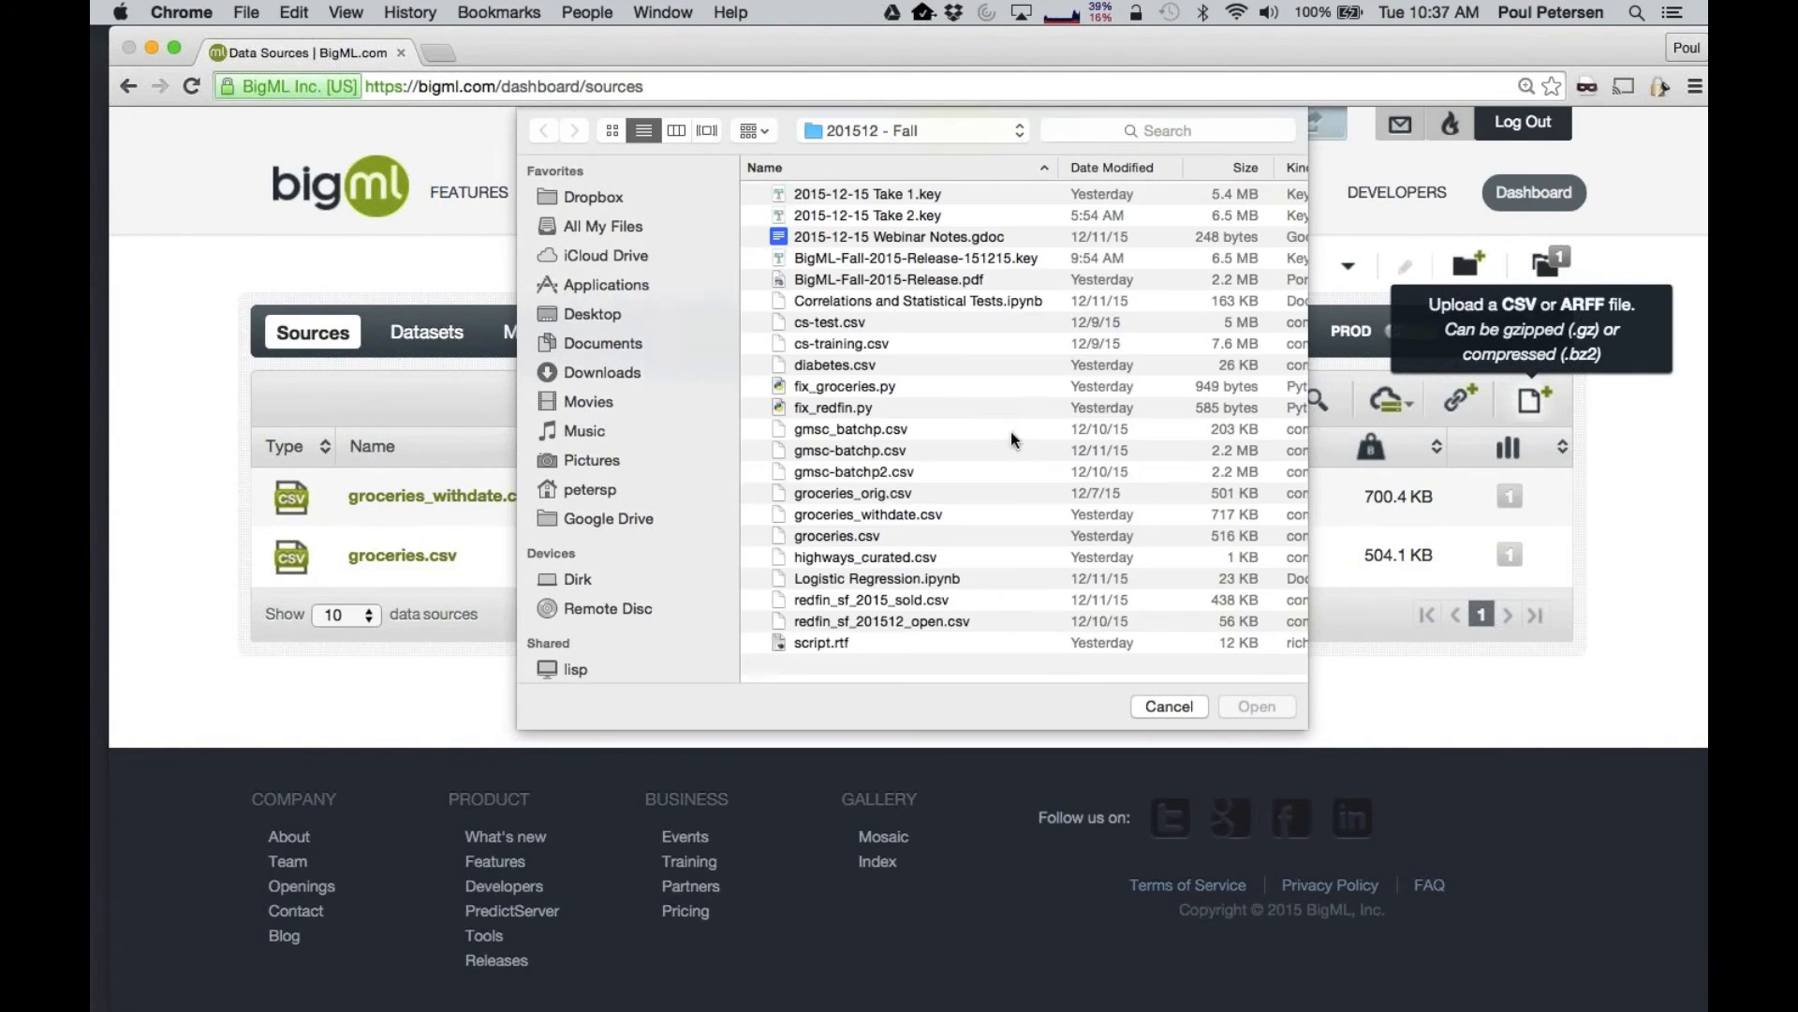
double_click(858, 367)
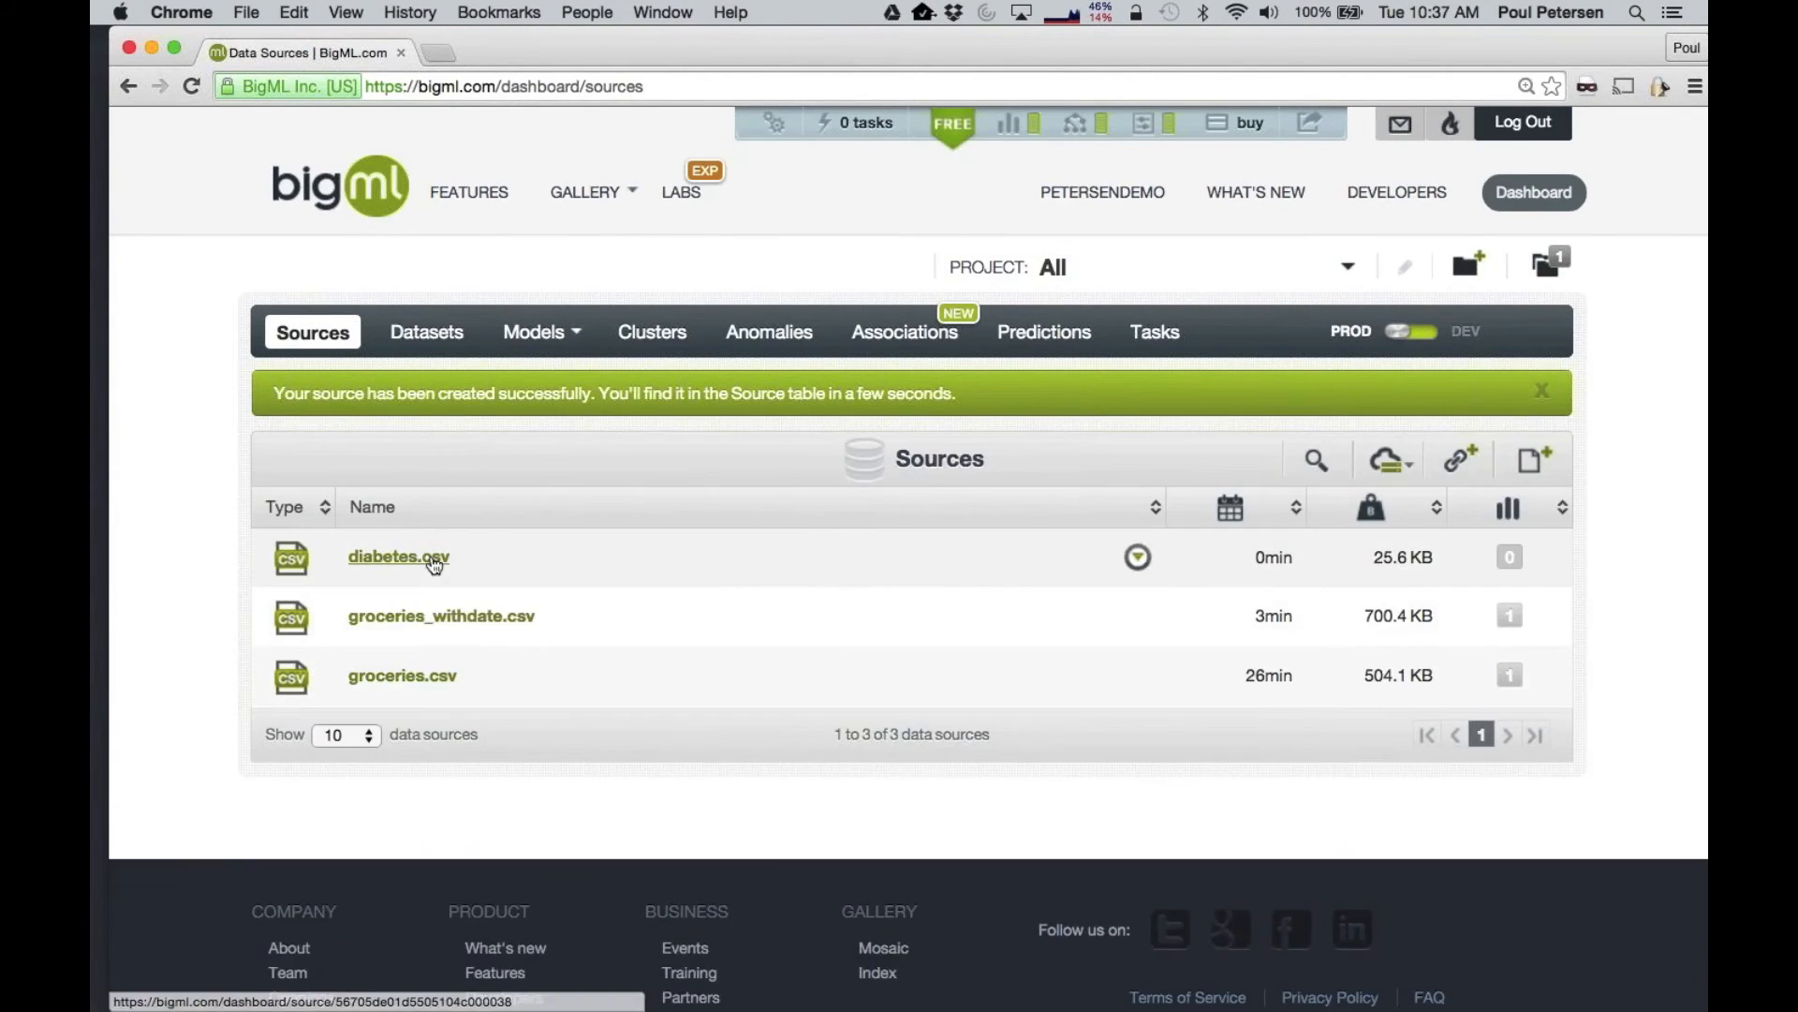
Open the diabetes.csv source and examine its patient measurements and the true/false values of the diabetes field
click(388, 559)
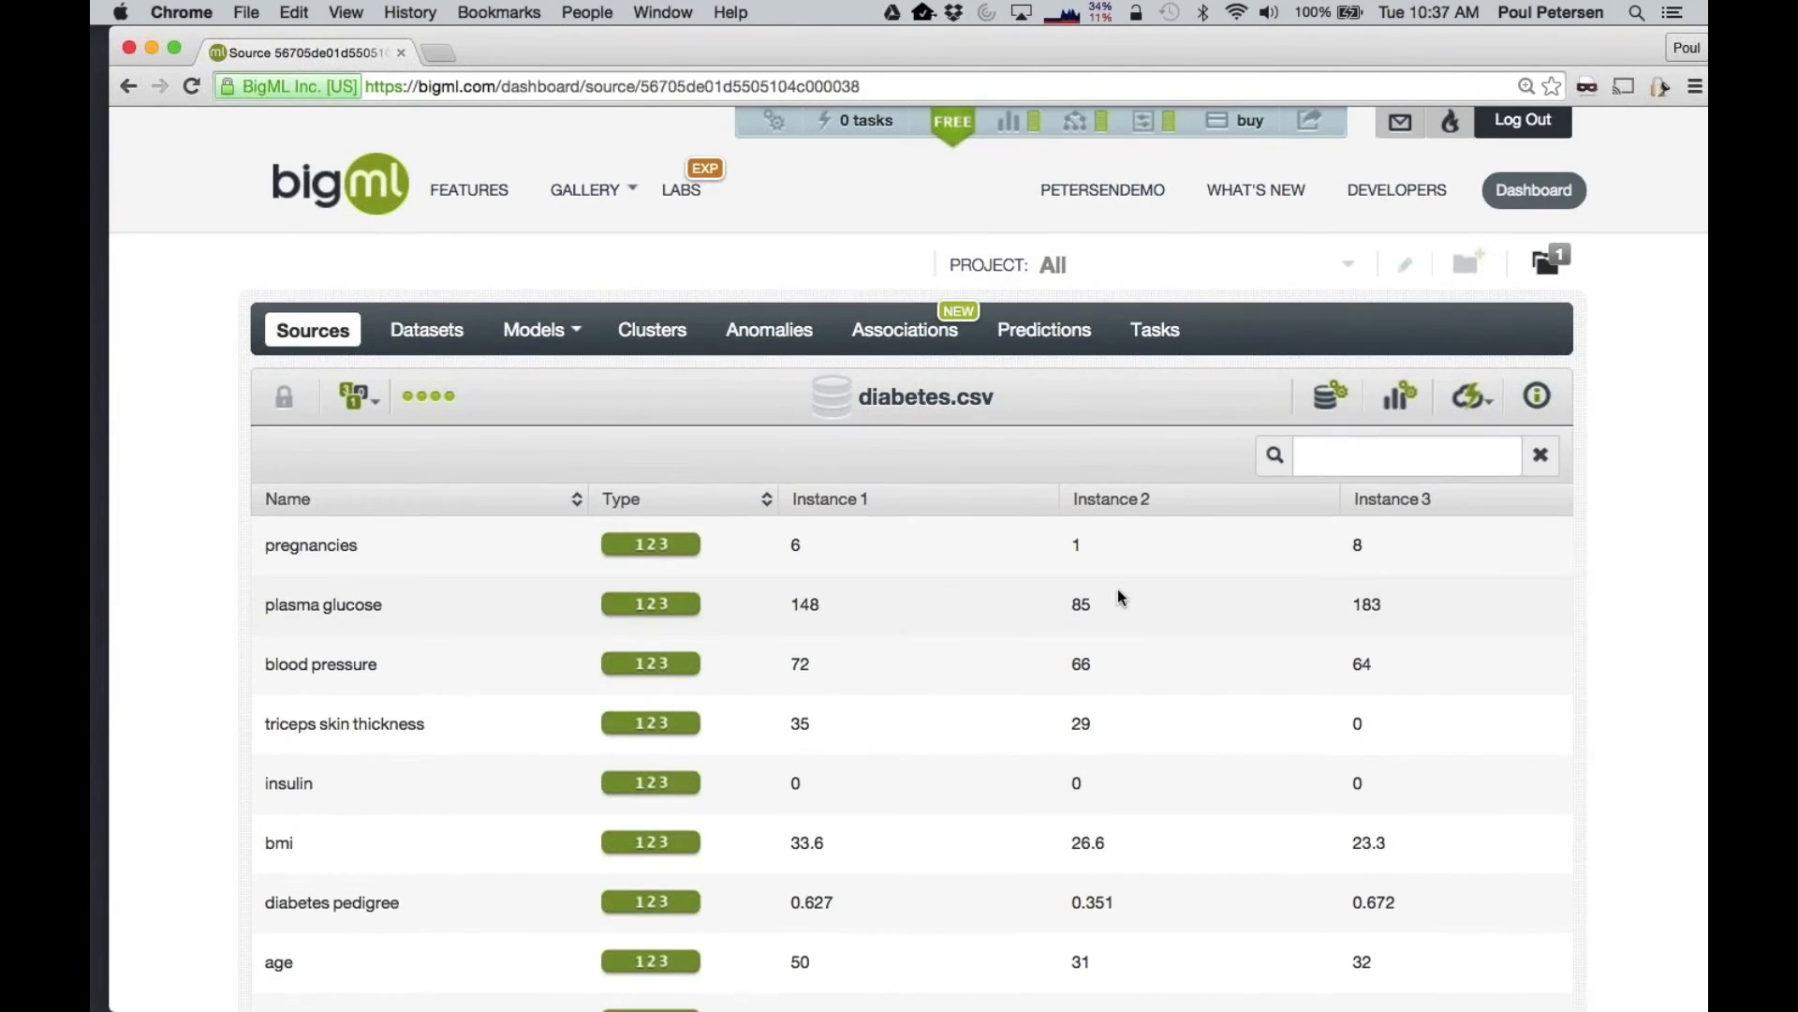
scroll(1118, 595, down, 3)
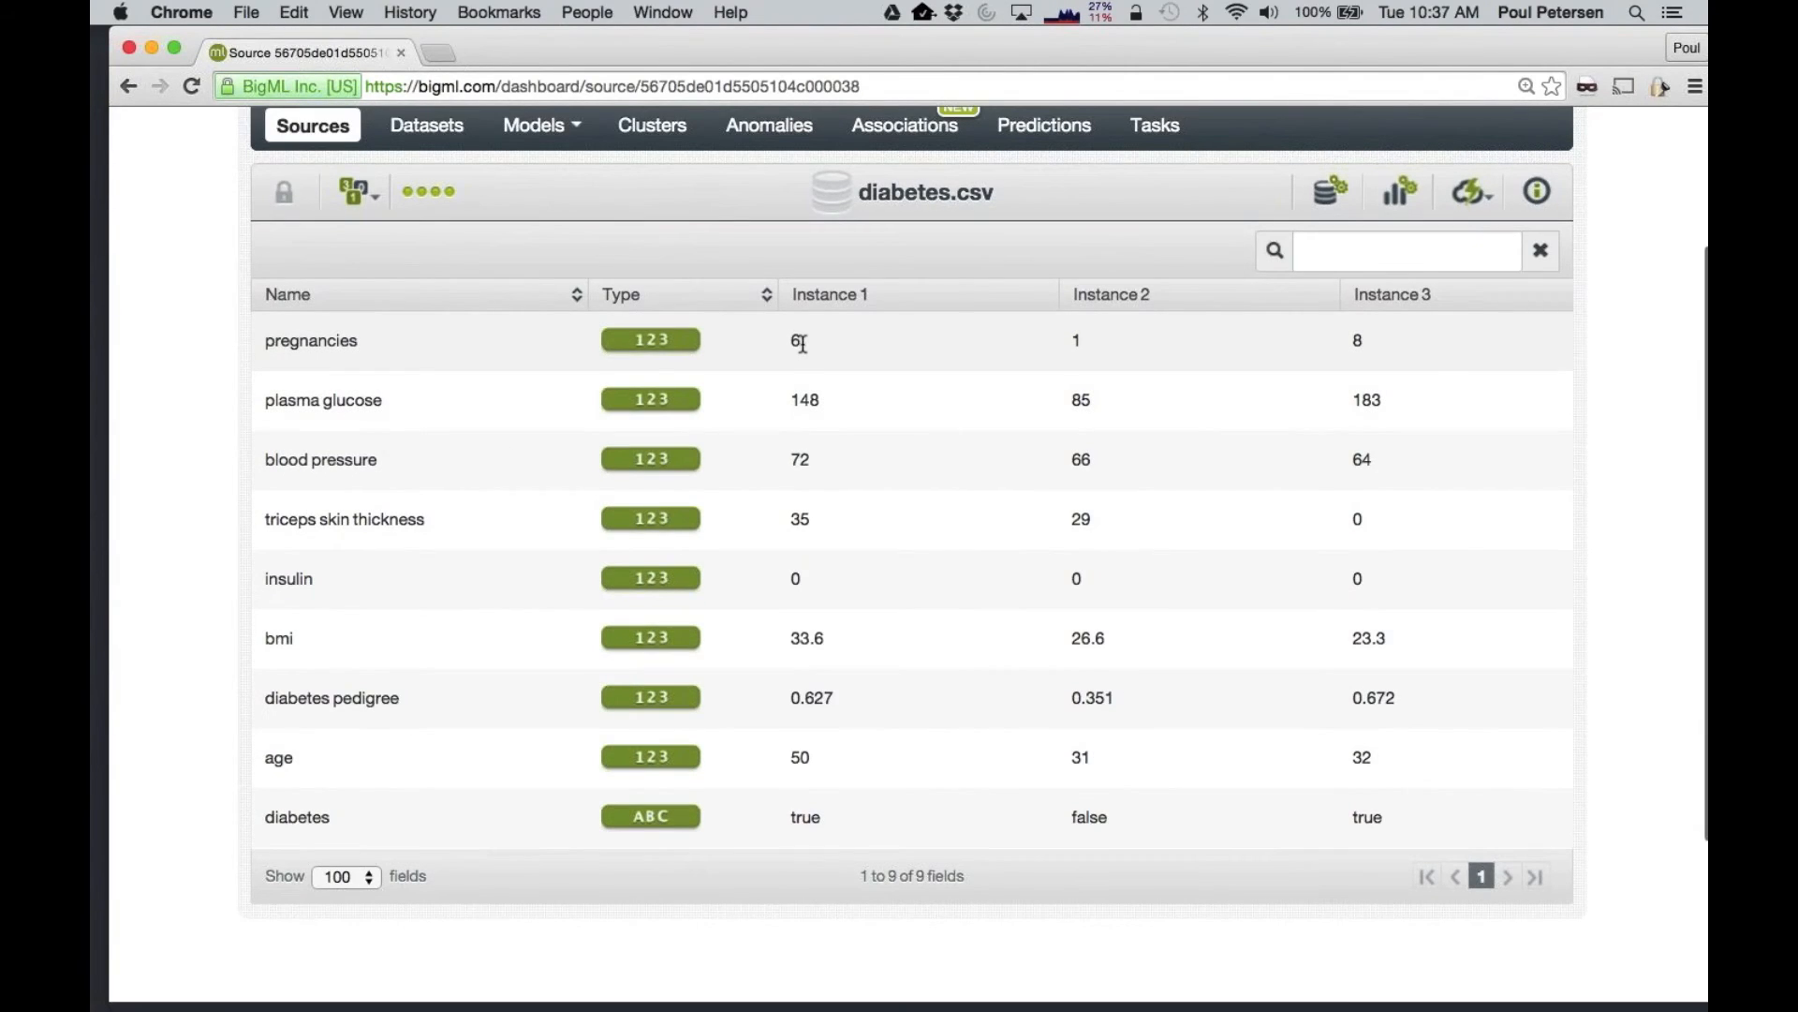
drag(789, 400, 828, 520)
drag(793, 817, 838, 819)
drag(1073, 817, 1115, 819)
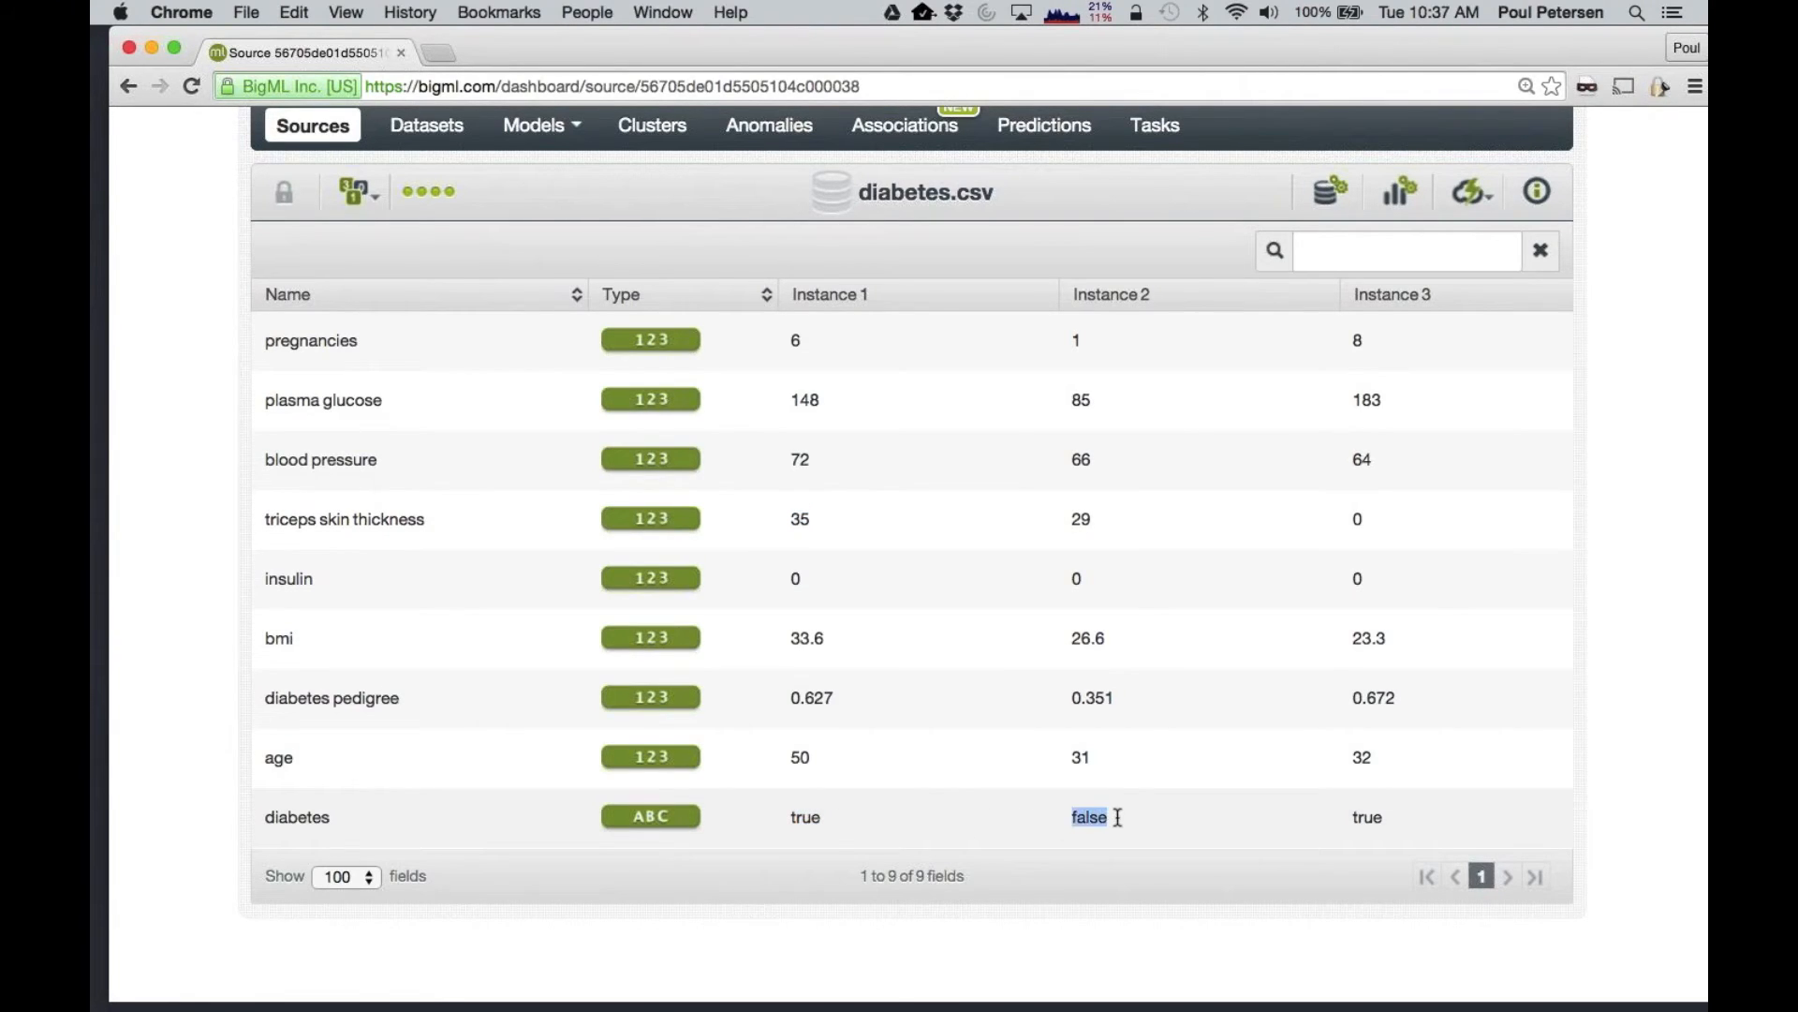
Create a 1-click dataset from the diabetes.csv source and build a 1-click model from that dataset
click(1462, 238)
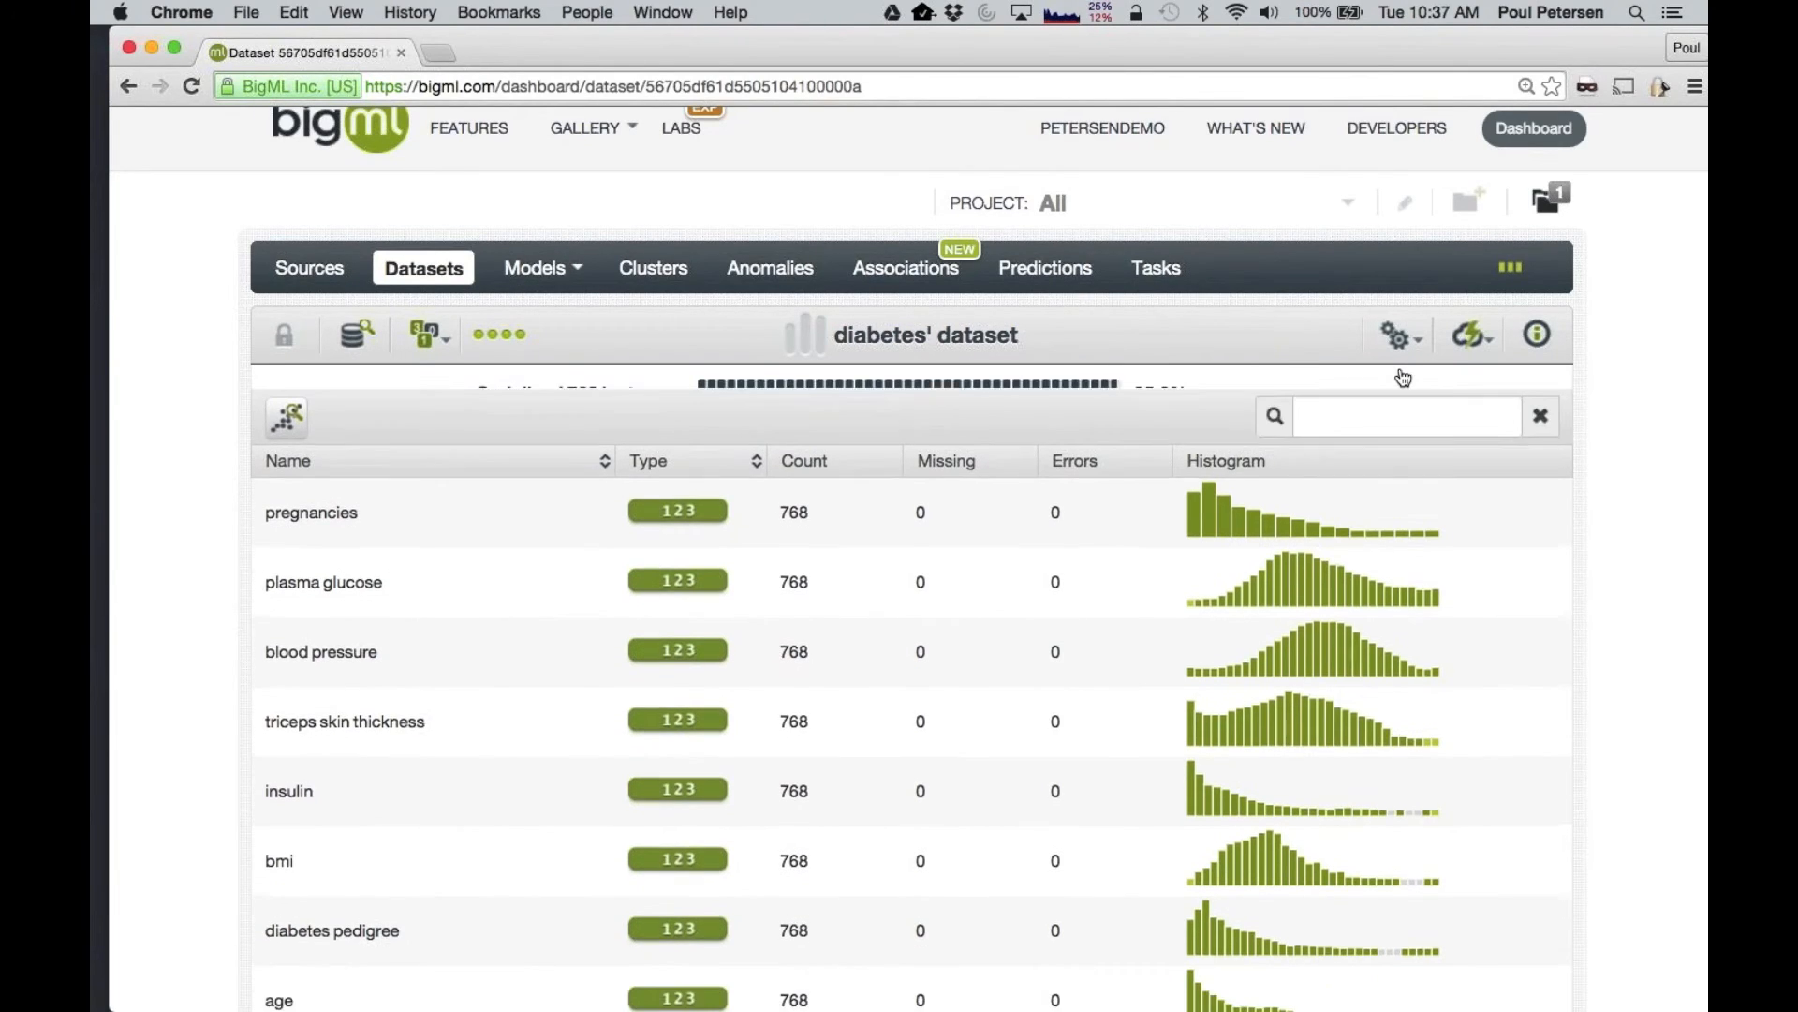
mouse_move(1472, 336)
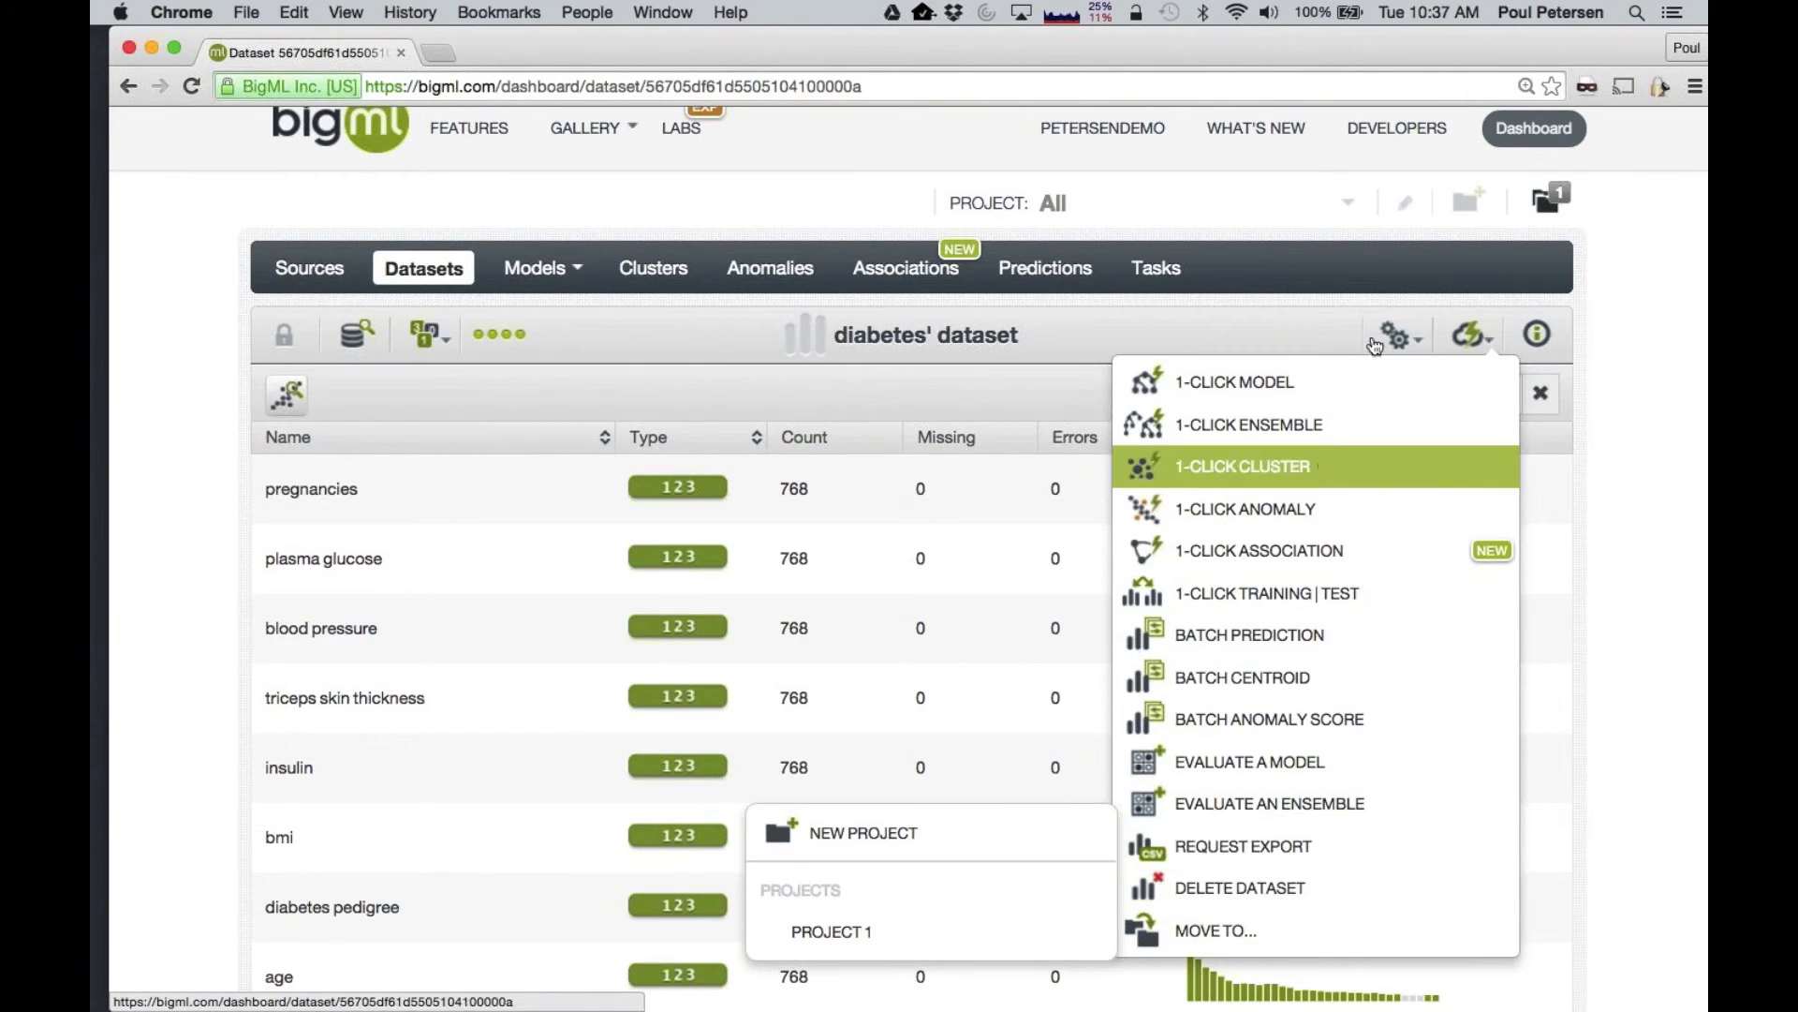
click(1424, 383)
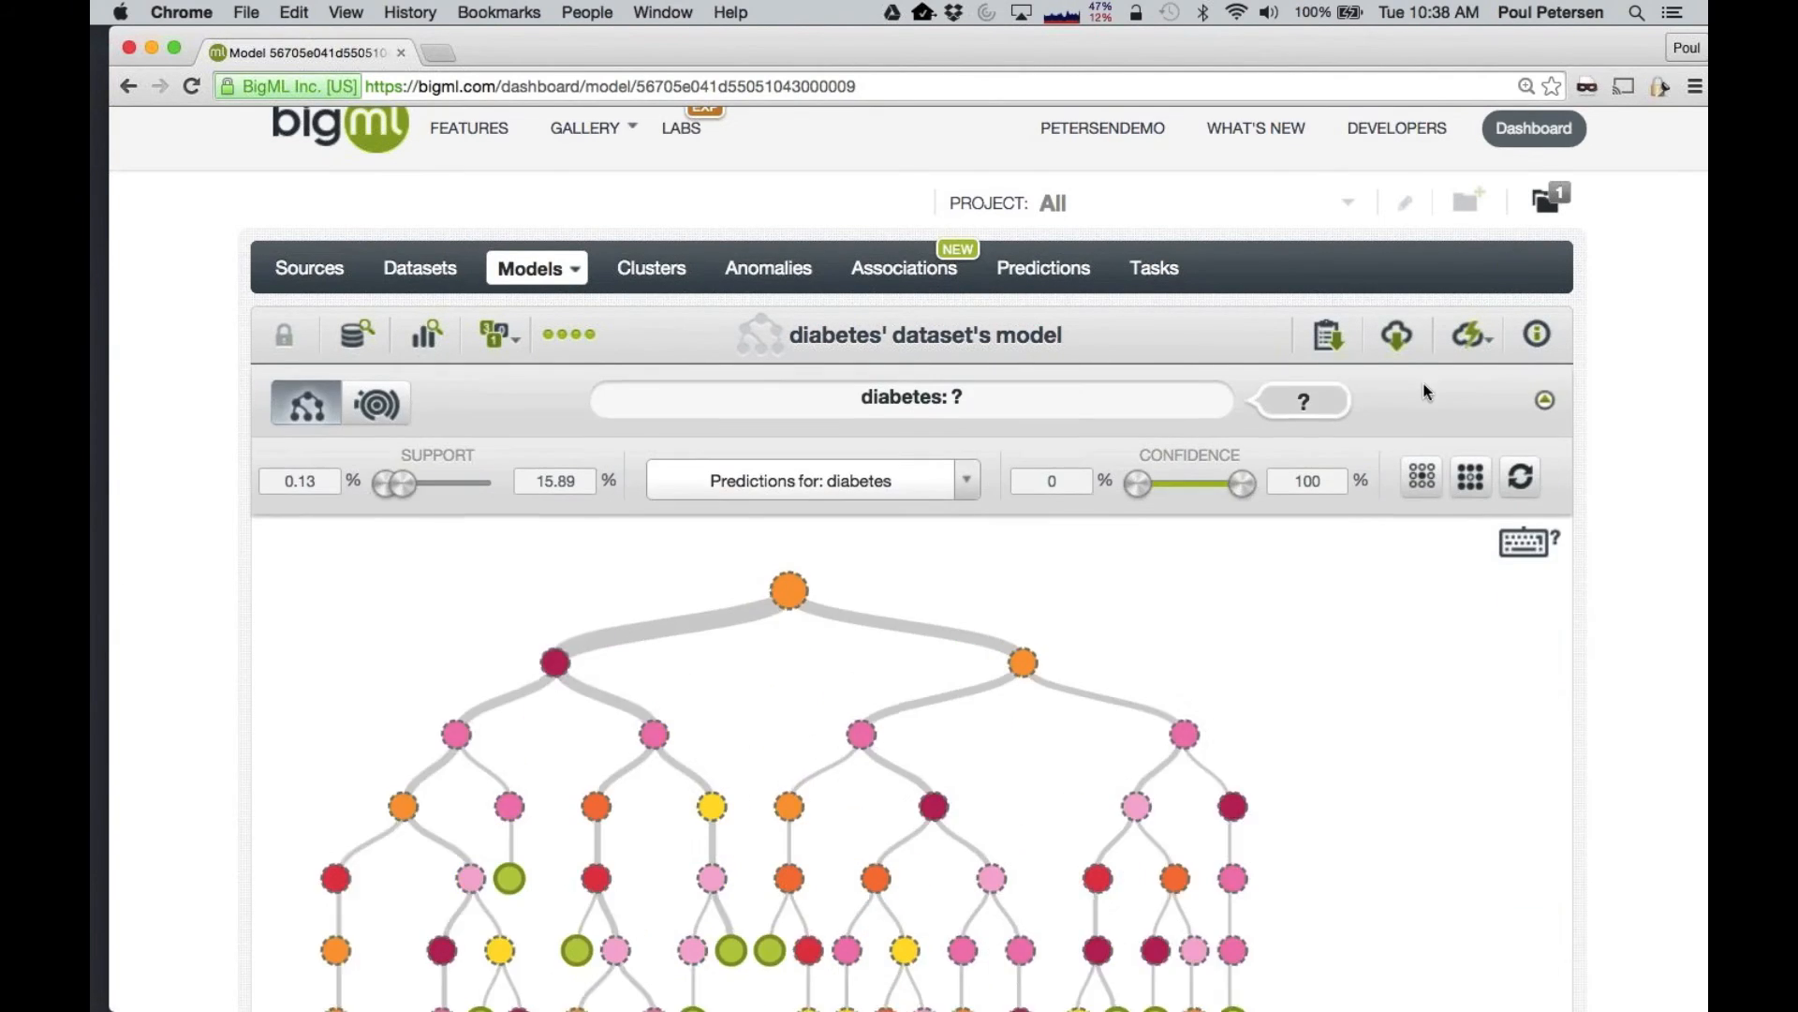
Examine the diabetes decision tree, following prediction paths from the plasma glucose root node to the leaves that predict diabetes
scroll(1036, 588, down, 3)
scroll(1032, 581, down, 3)
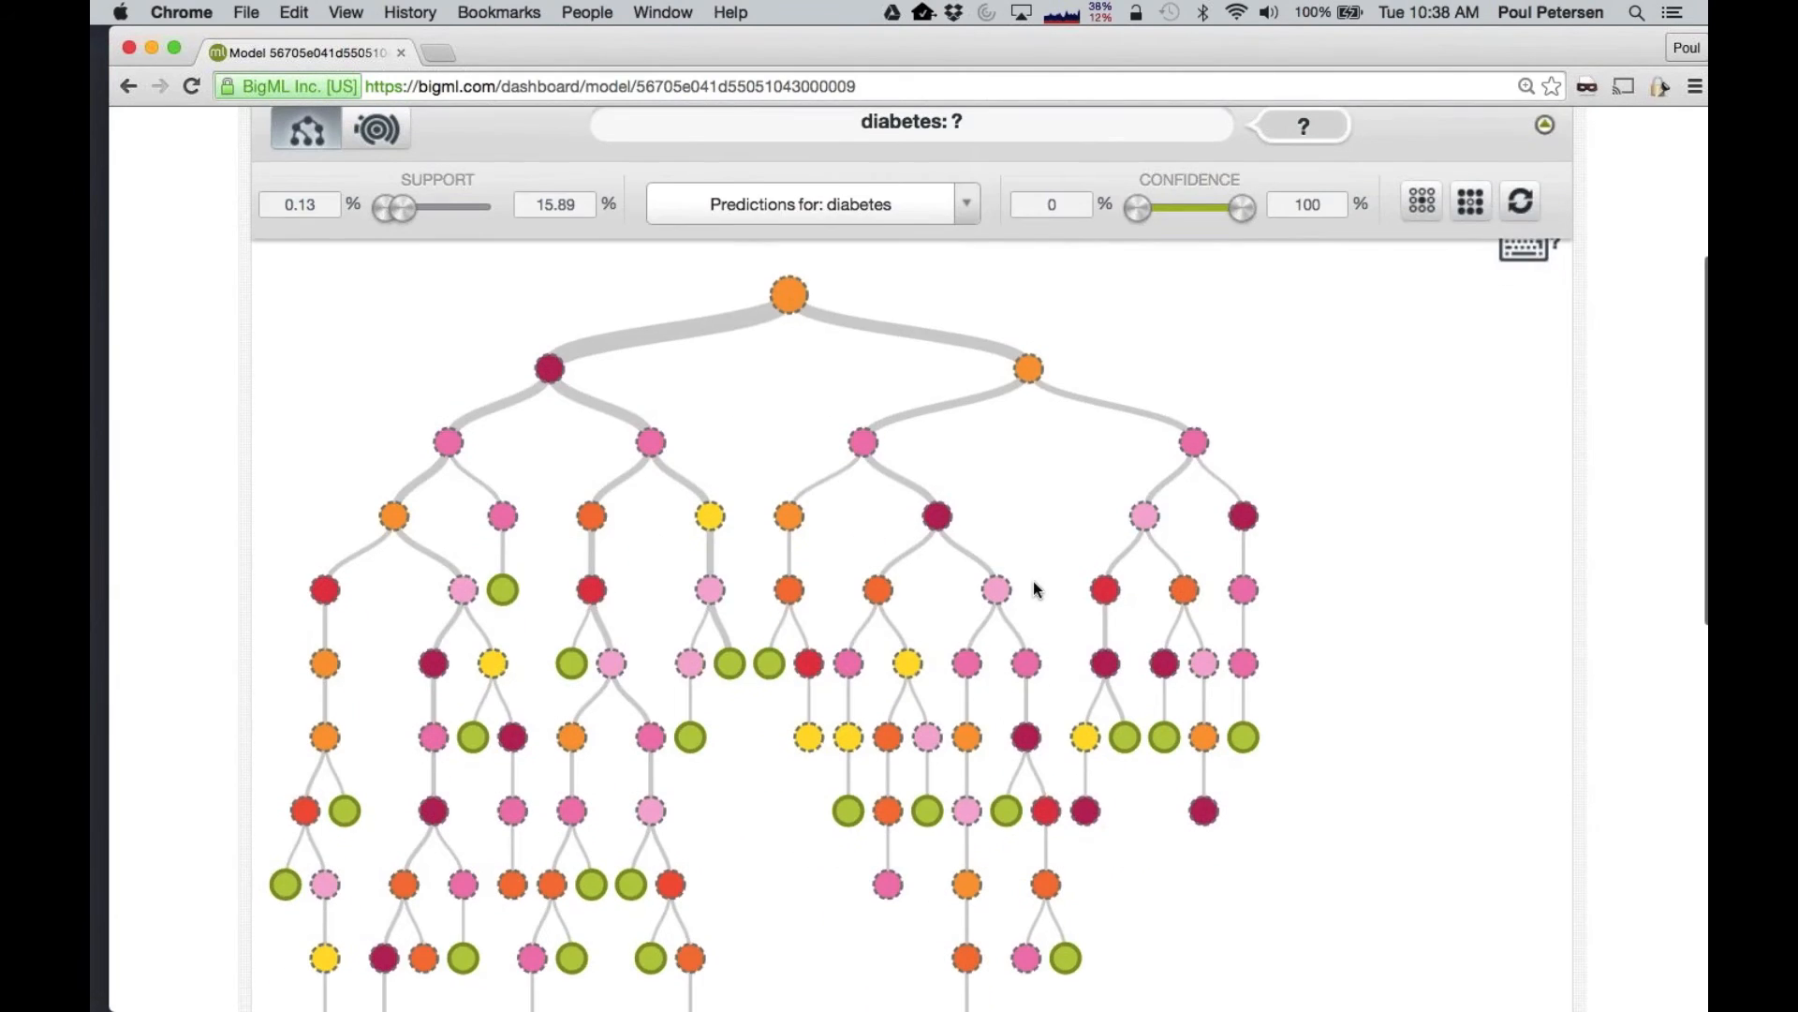
mouse_move(785, 351)
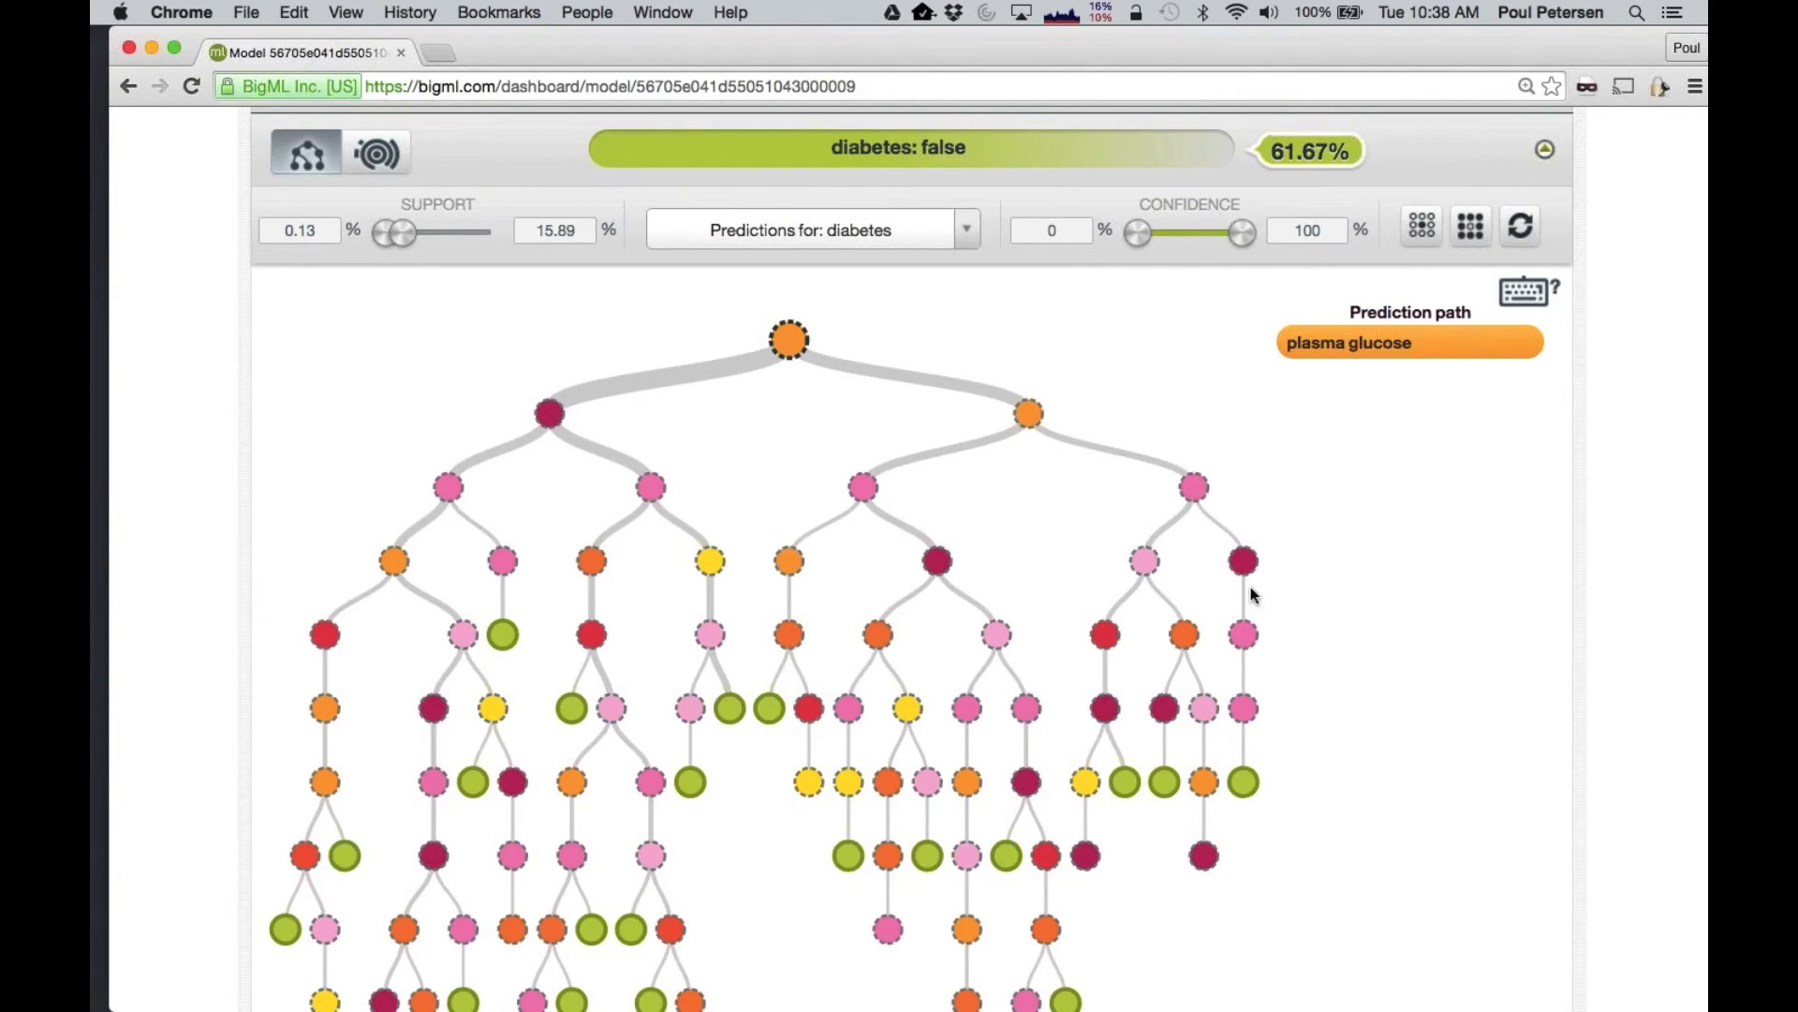
mouse_move(1241, 783)
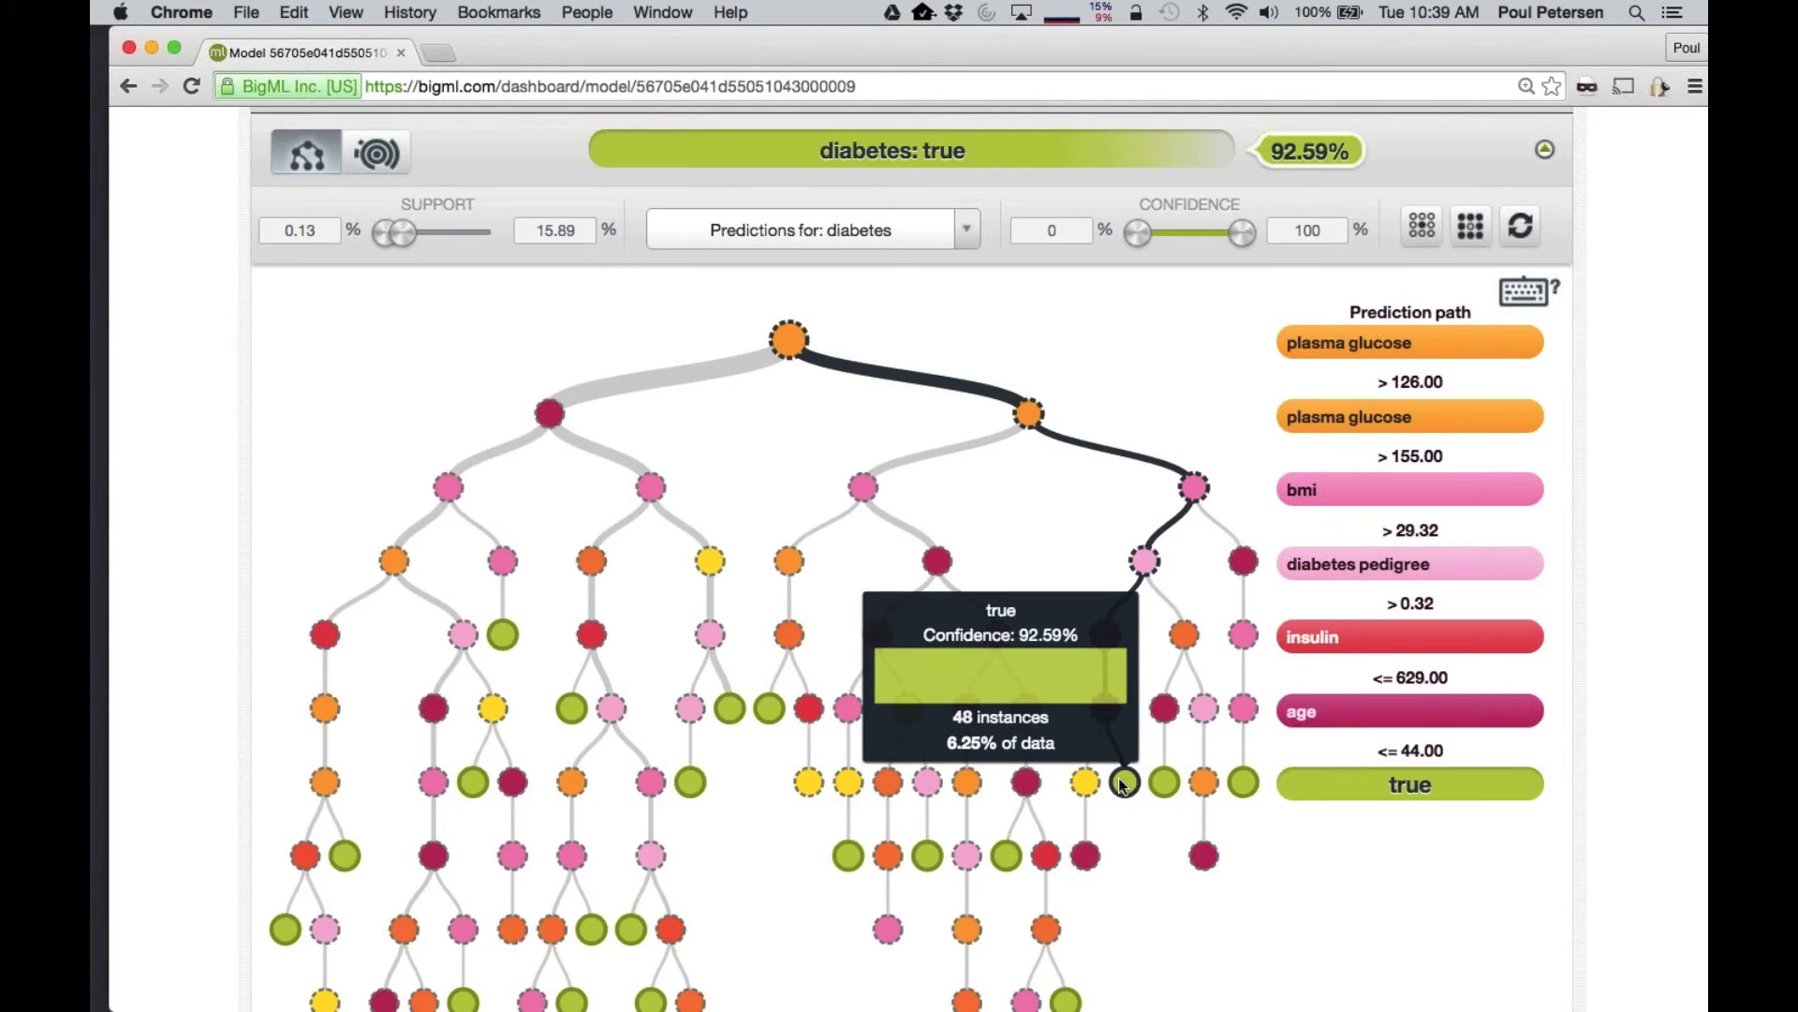
Build a 1-click association from the diabetes dataset
scroll(1121, 785, up, 3)
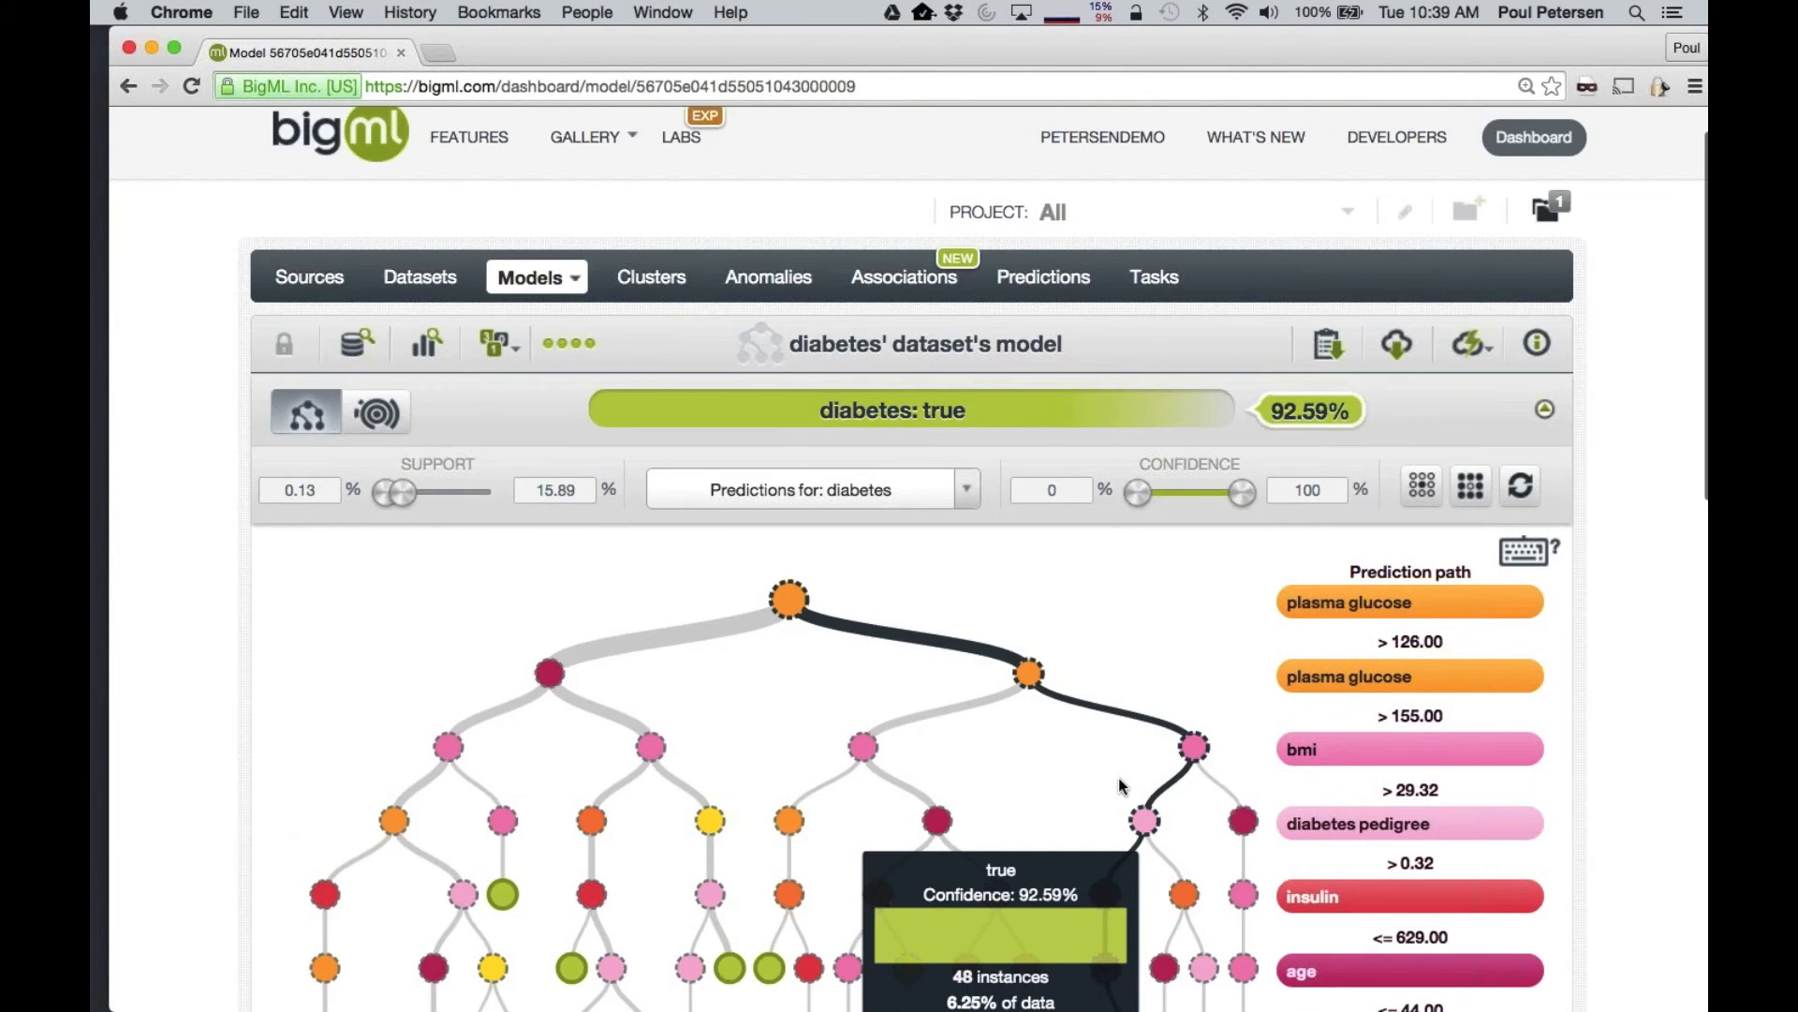
scroll(1118, 777, up, 1)
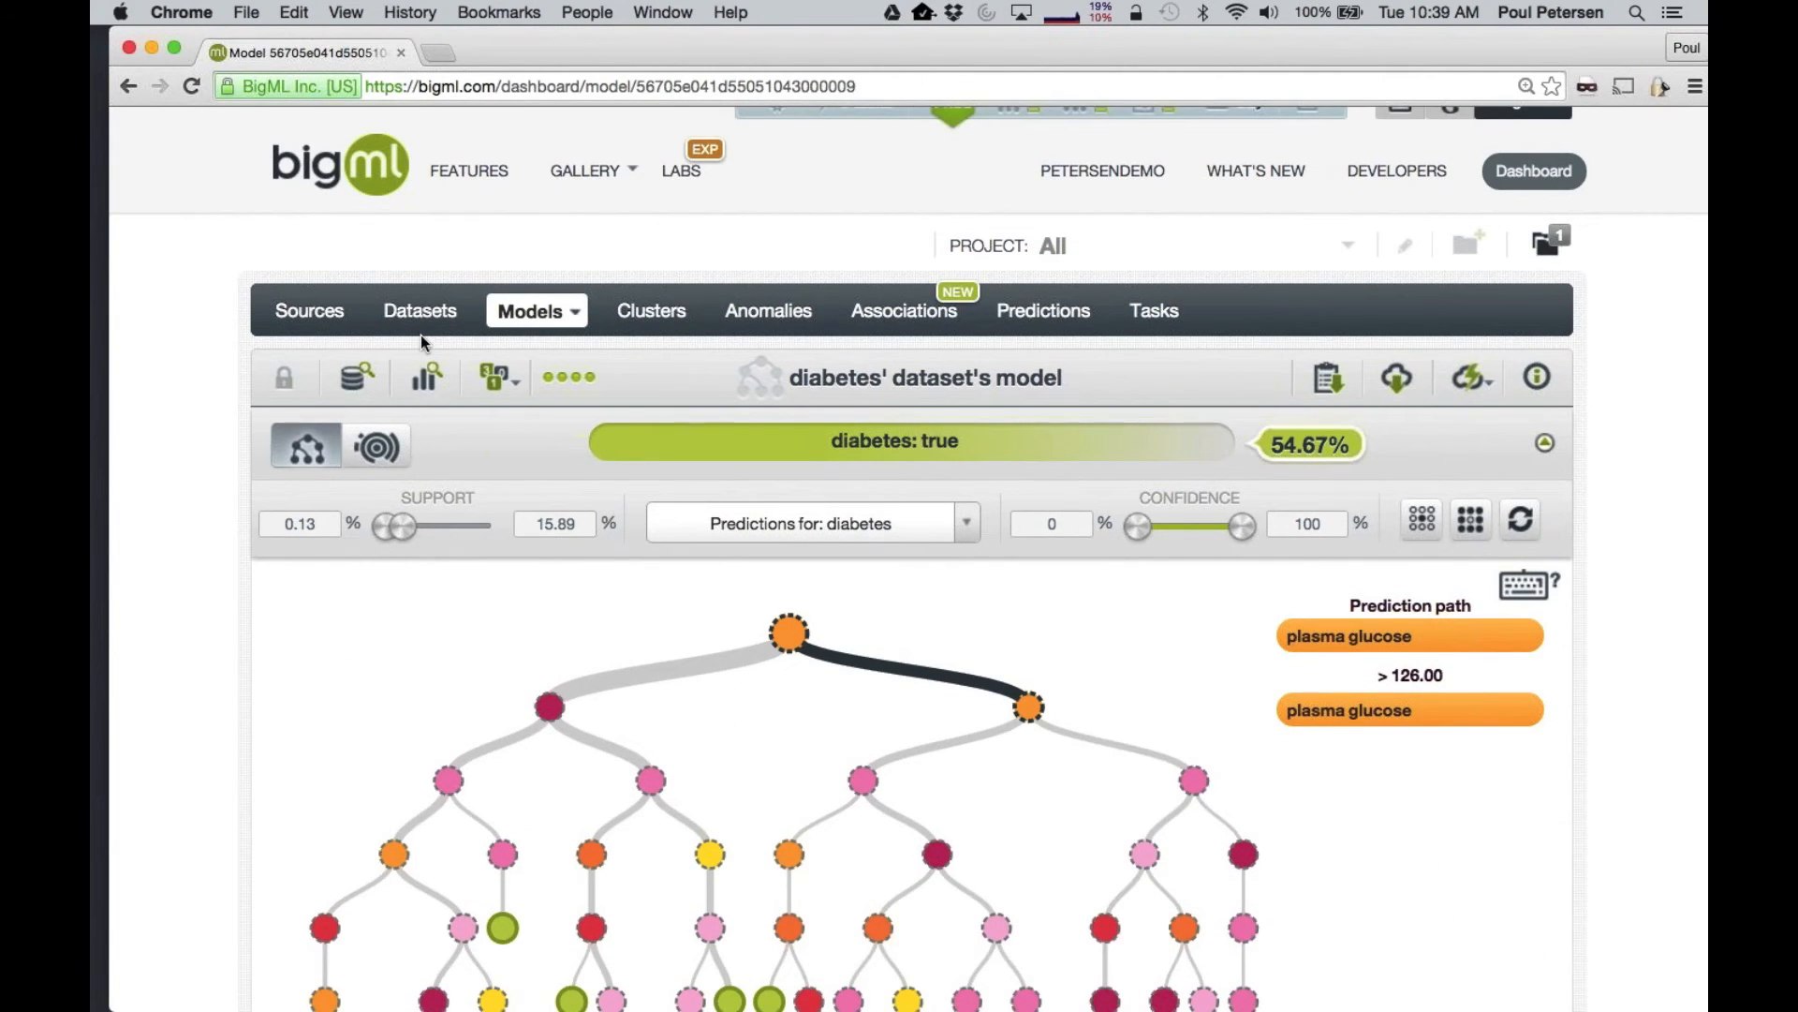
click(421, 312)
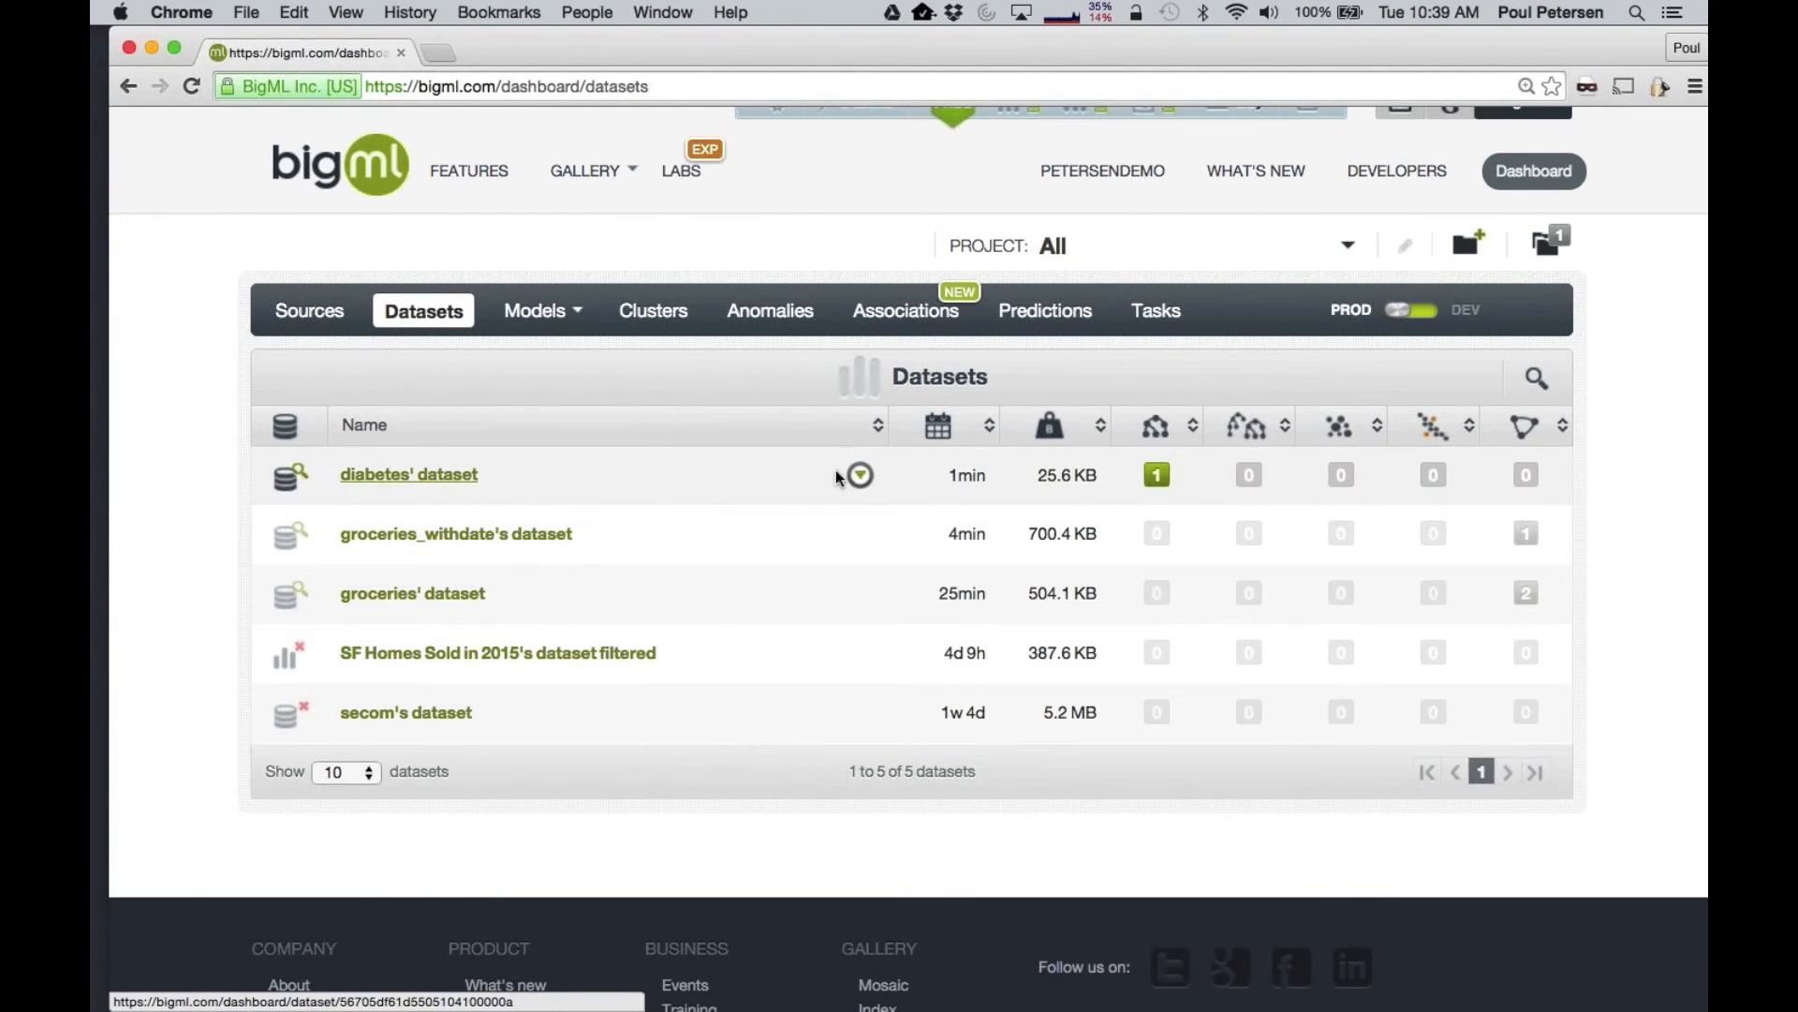
click(859, 475)
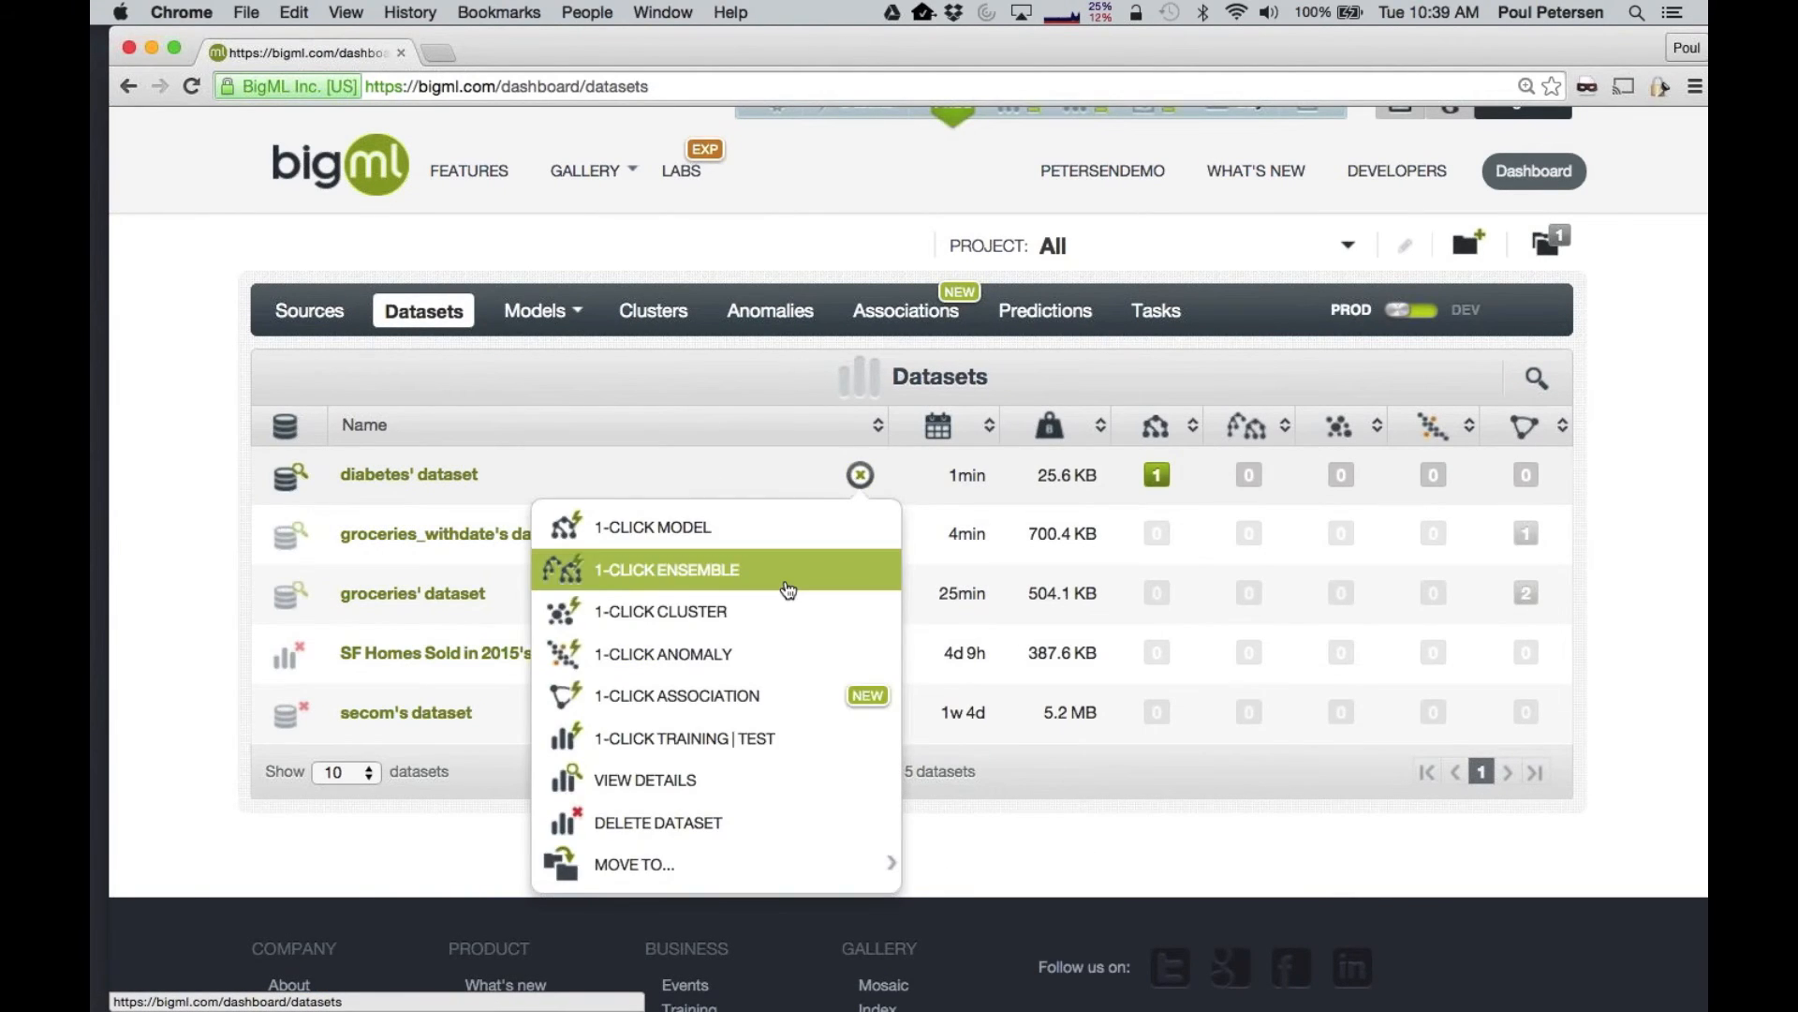
click(795, 683)
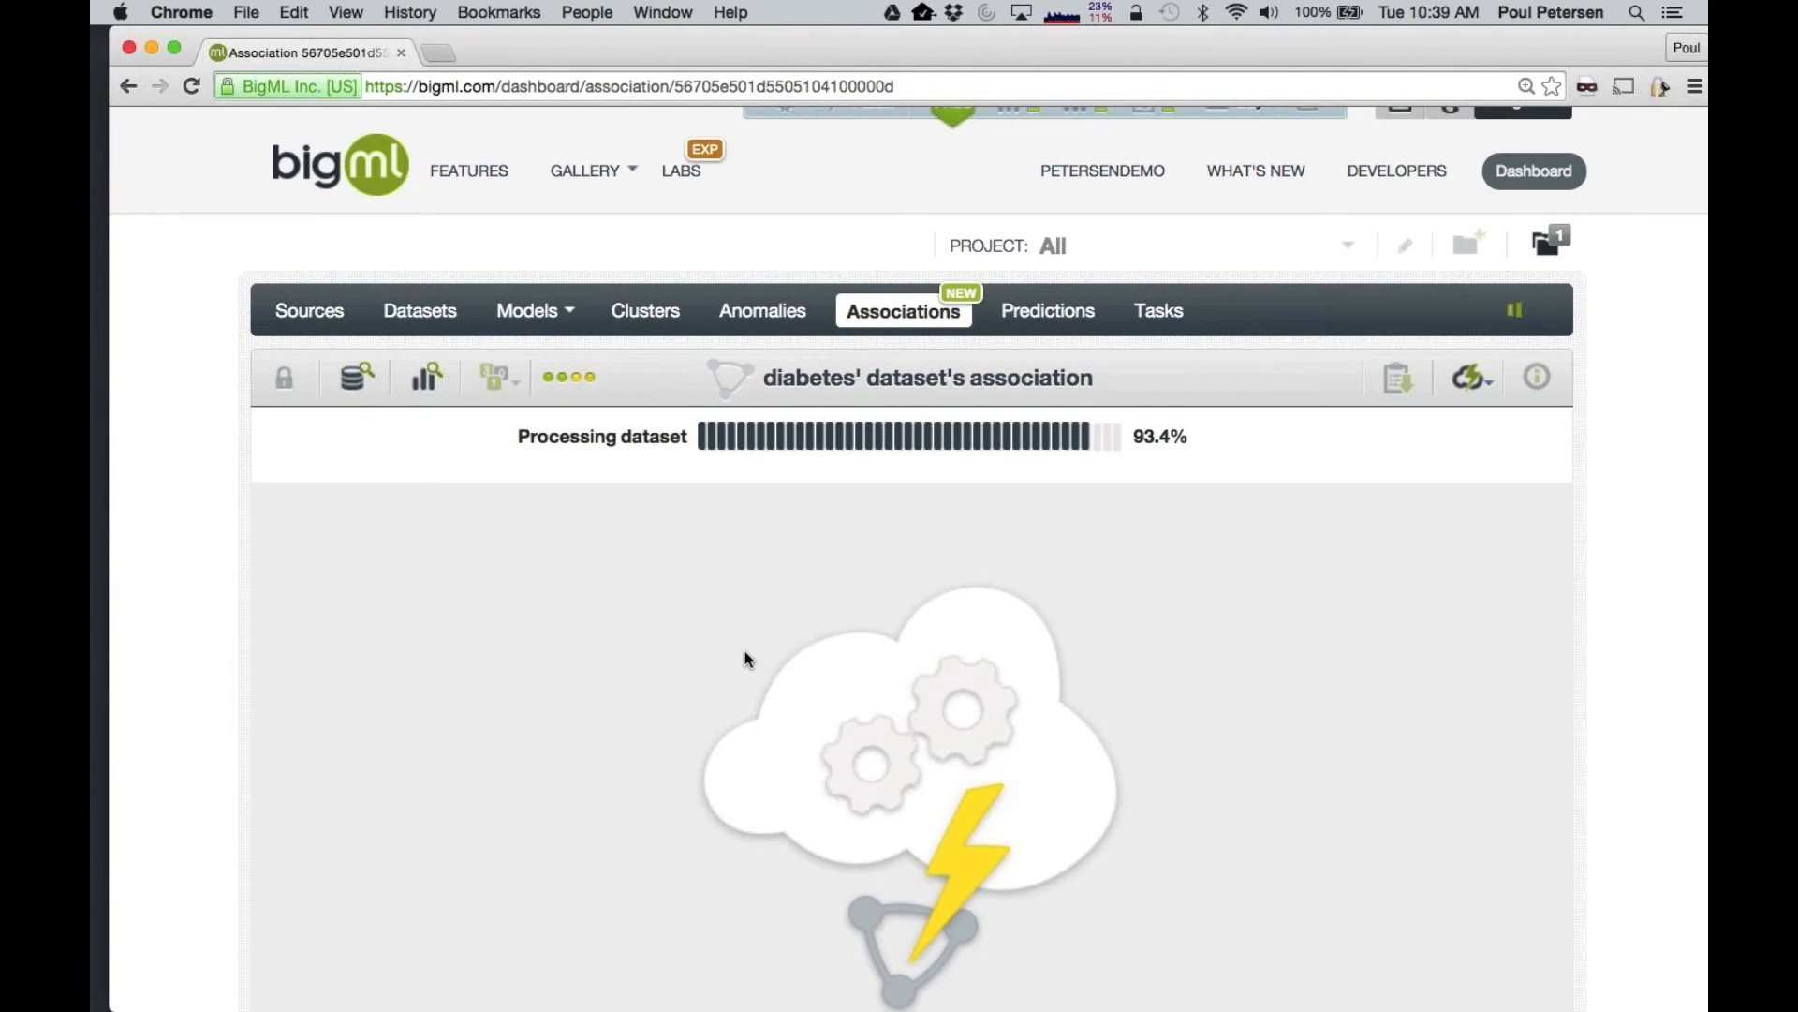
Filter the association rules by "diabetes = true" and examine the confidence of the rule from plasma glucose > 146 to diabetes
click(808, 558)
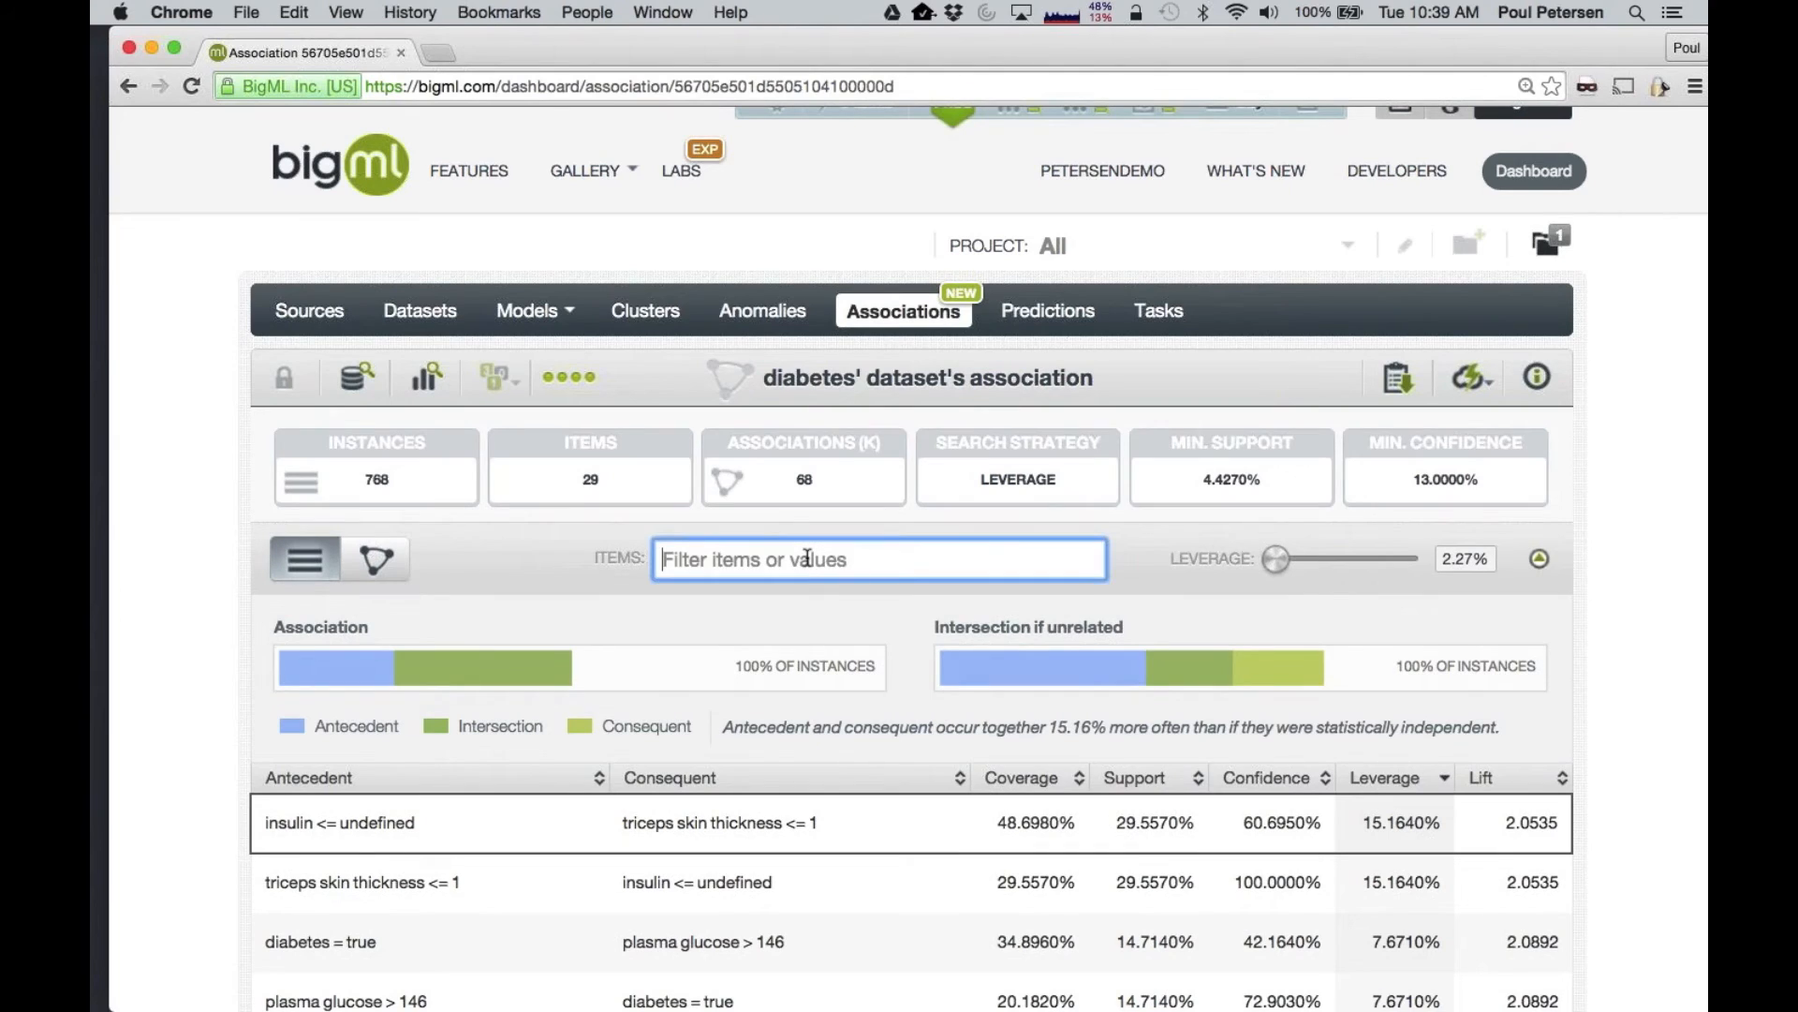
text(diabetes = )
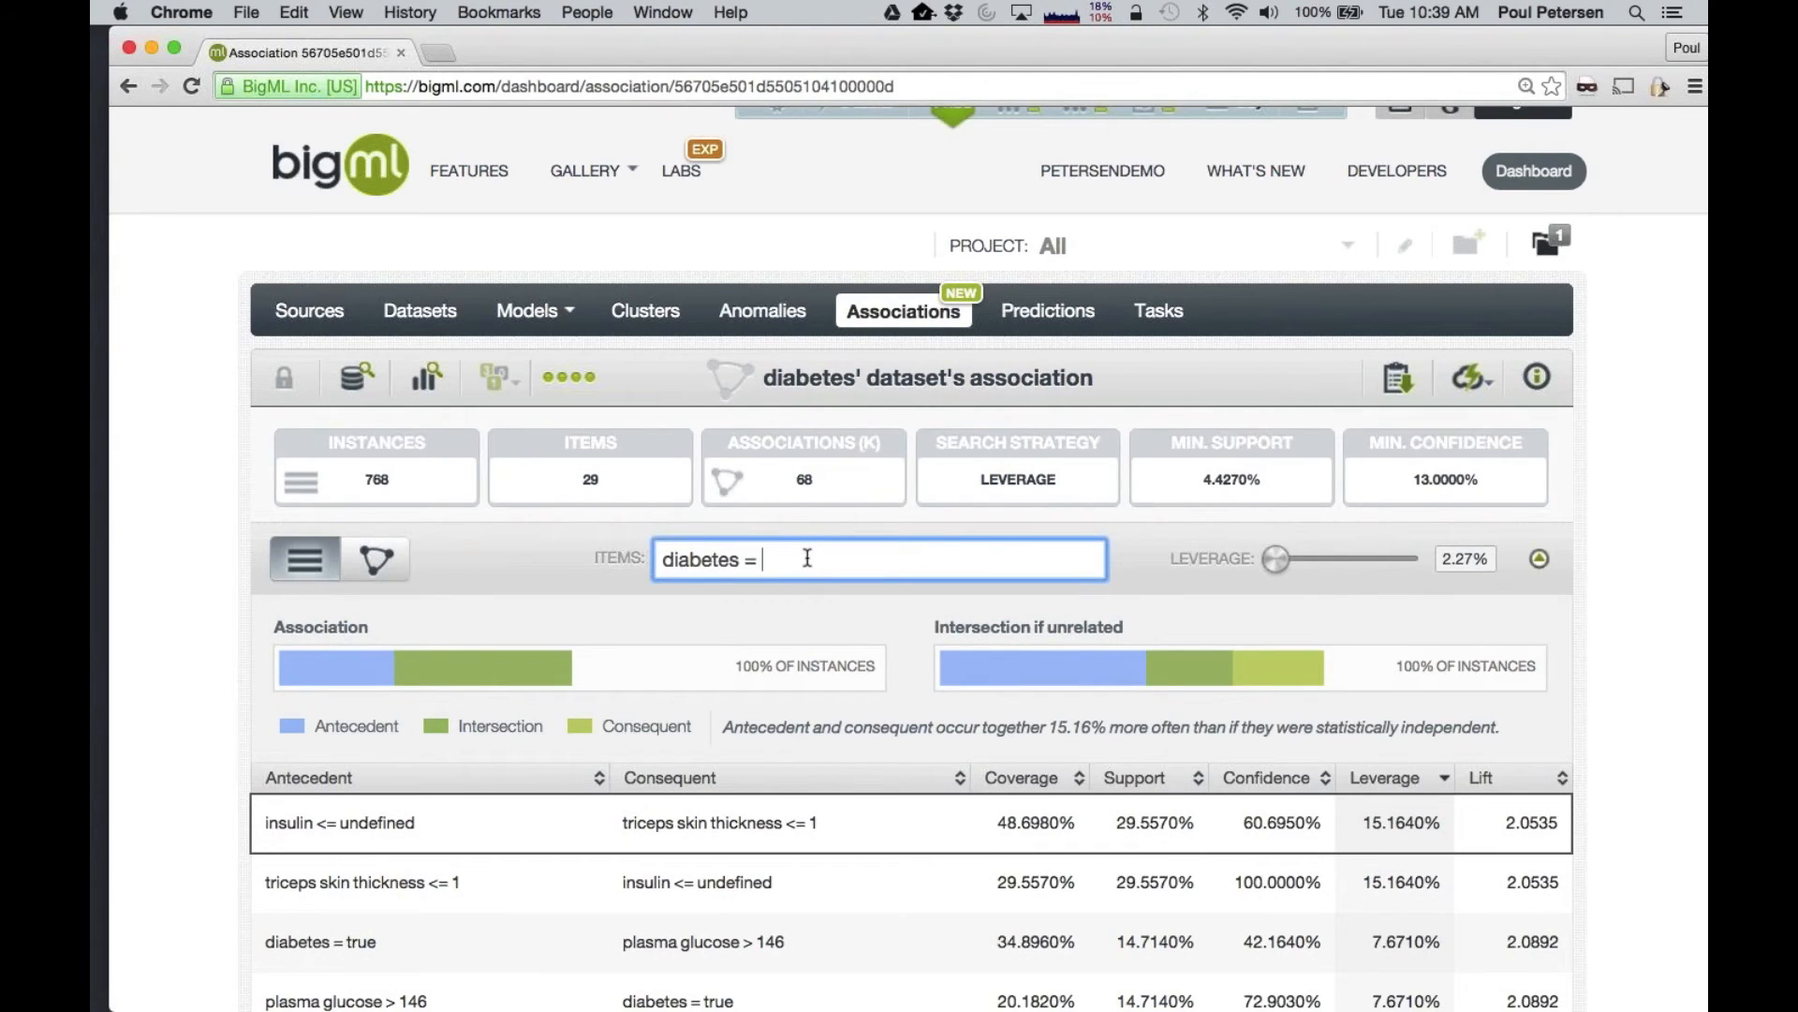
text(true)
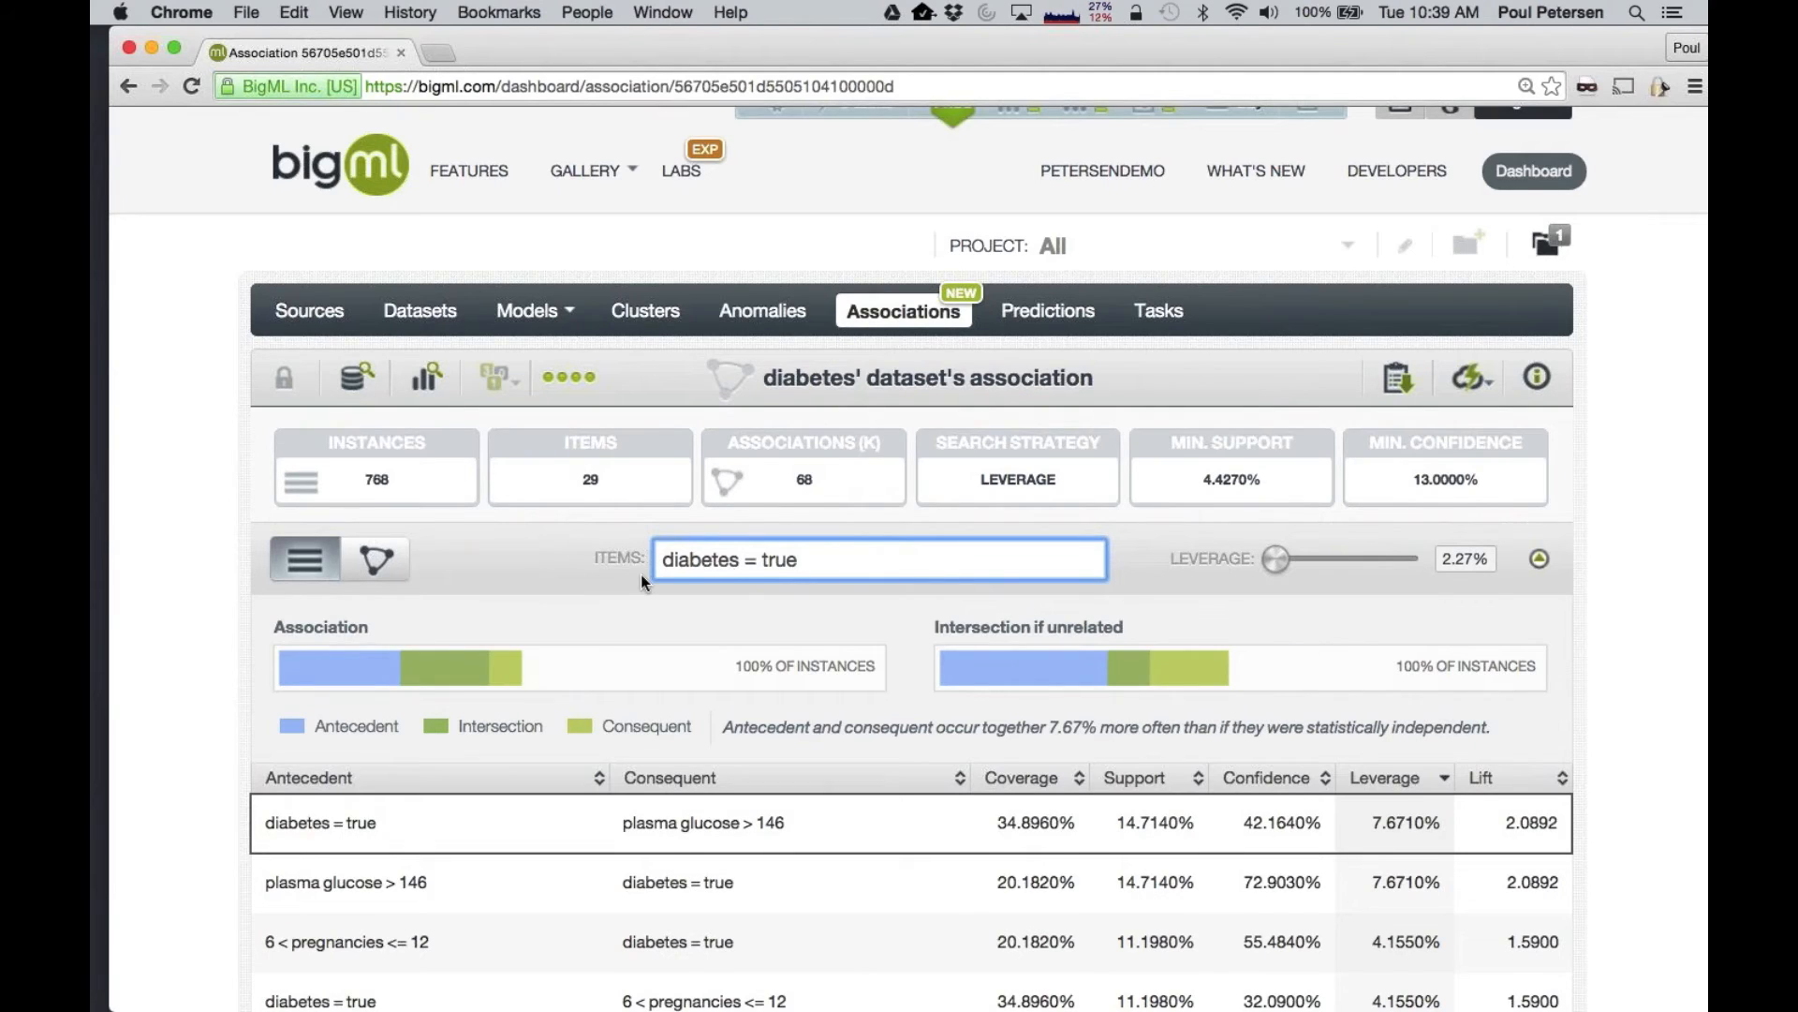
scroll(641, 575, down, 5)
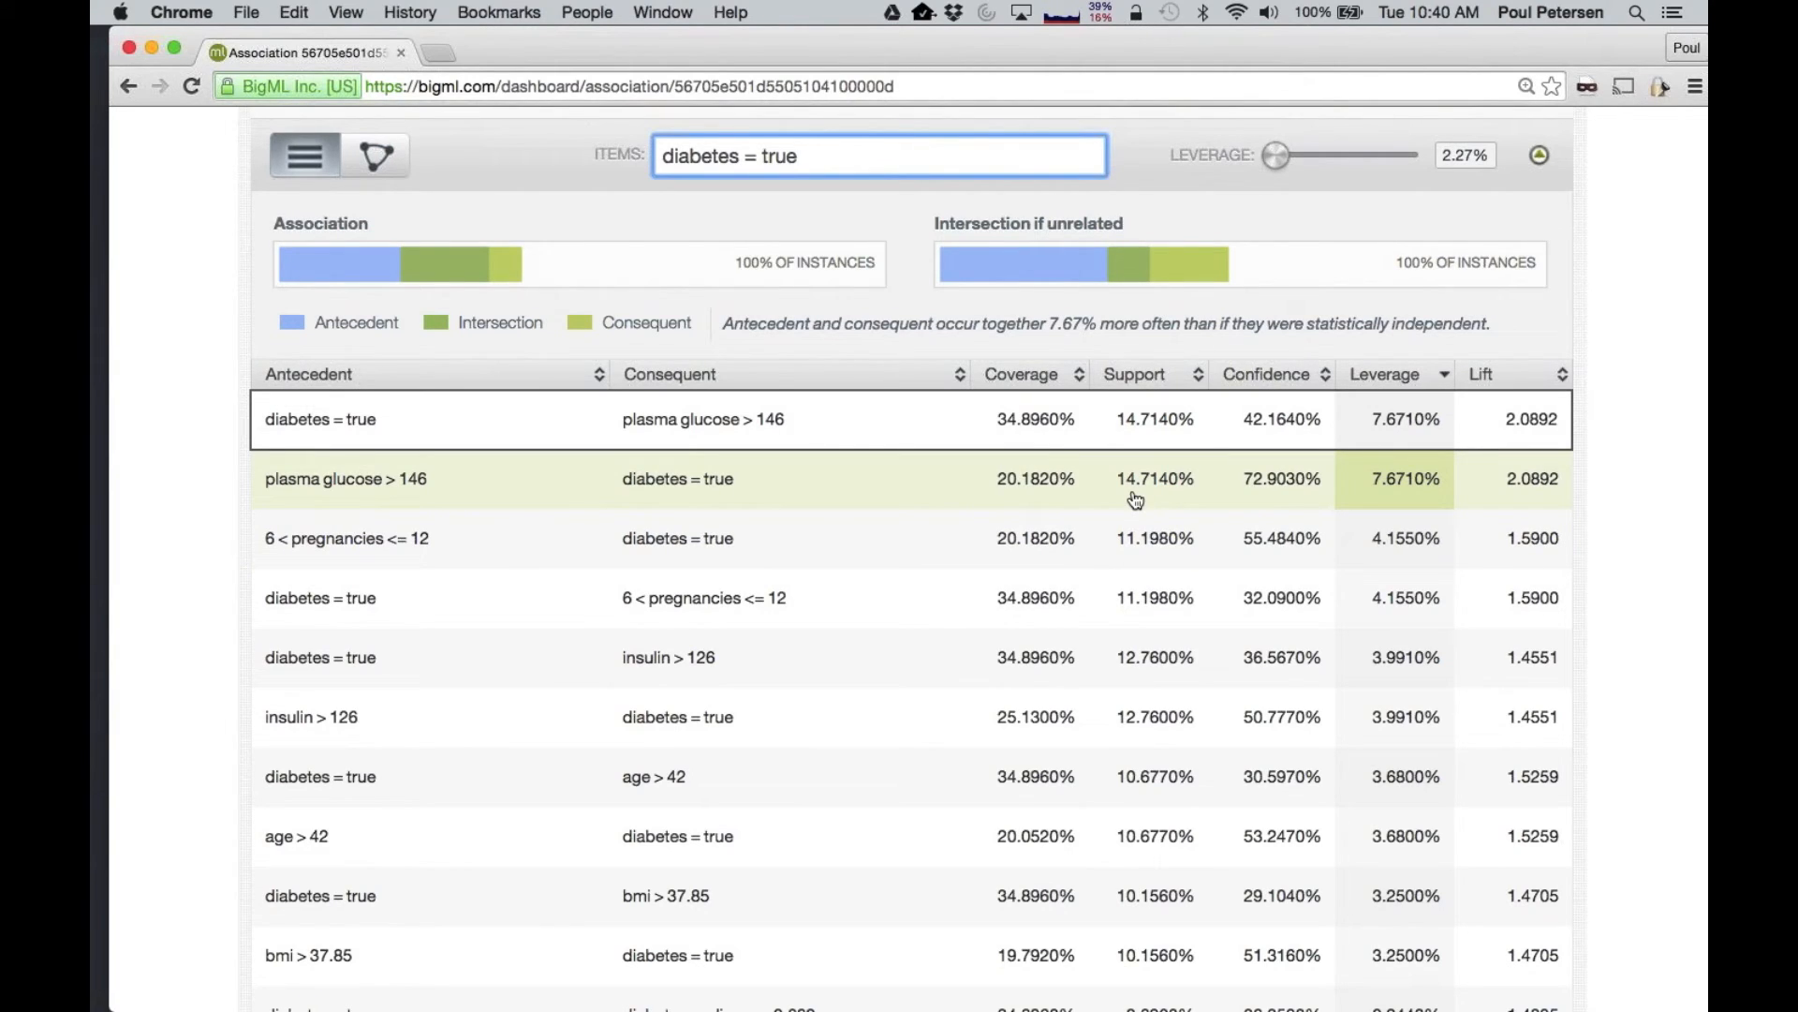
double_click(1247, 484)
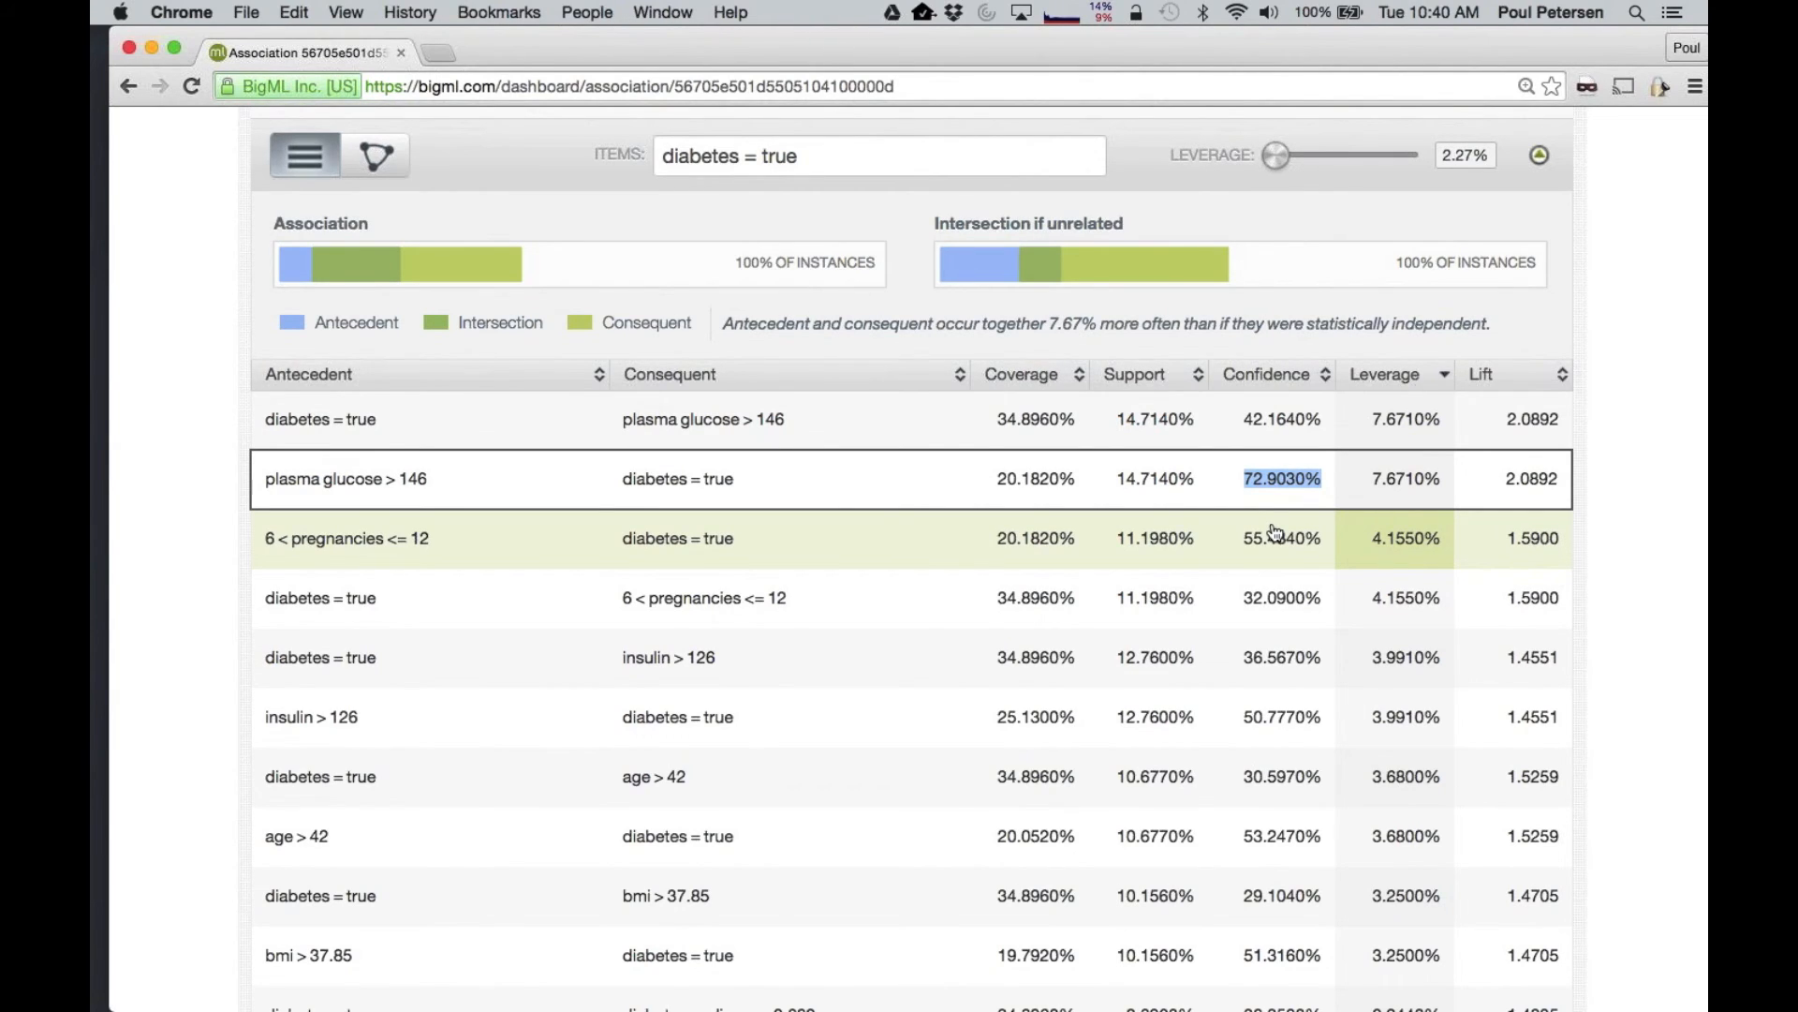
Switch to the Keynote presentation to view the Partial Dependence Plots slide and return to BigML in Chrome
key(super+Tab)
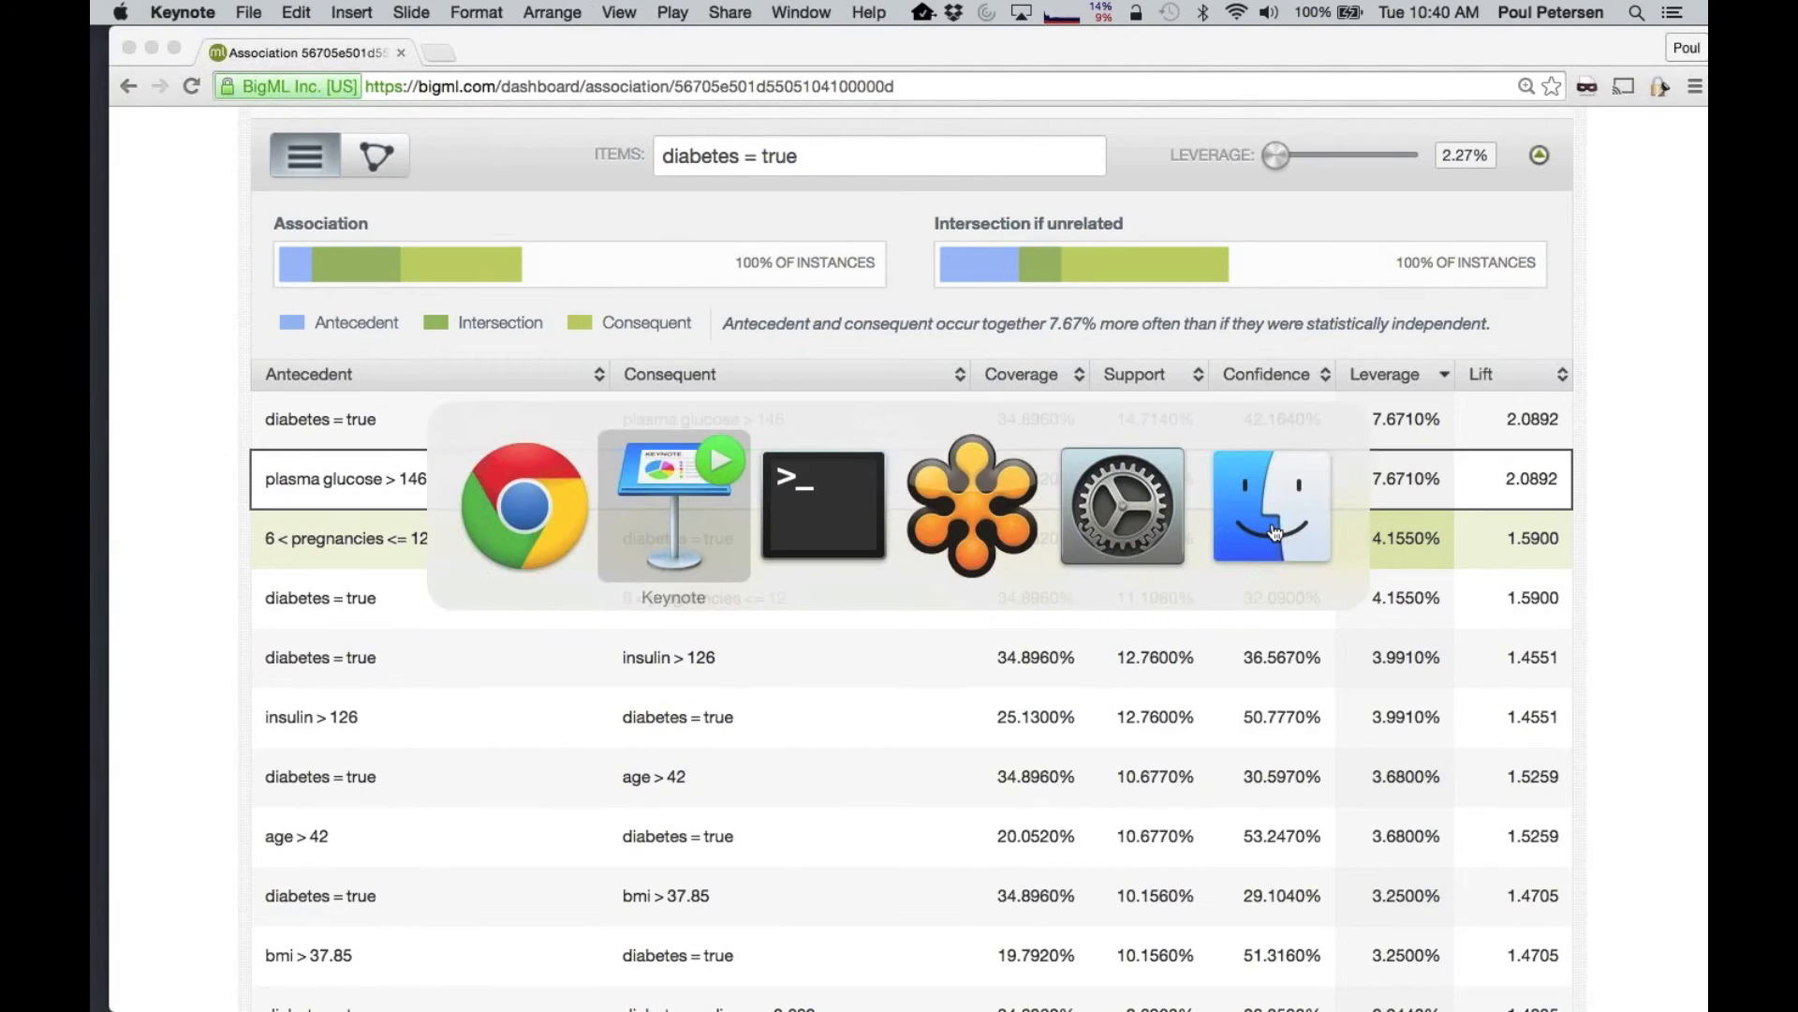
key(super+Tab)
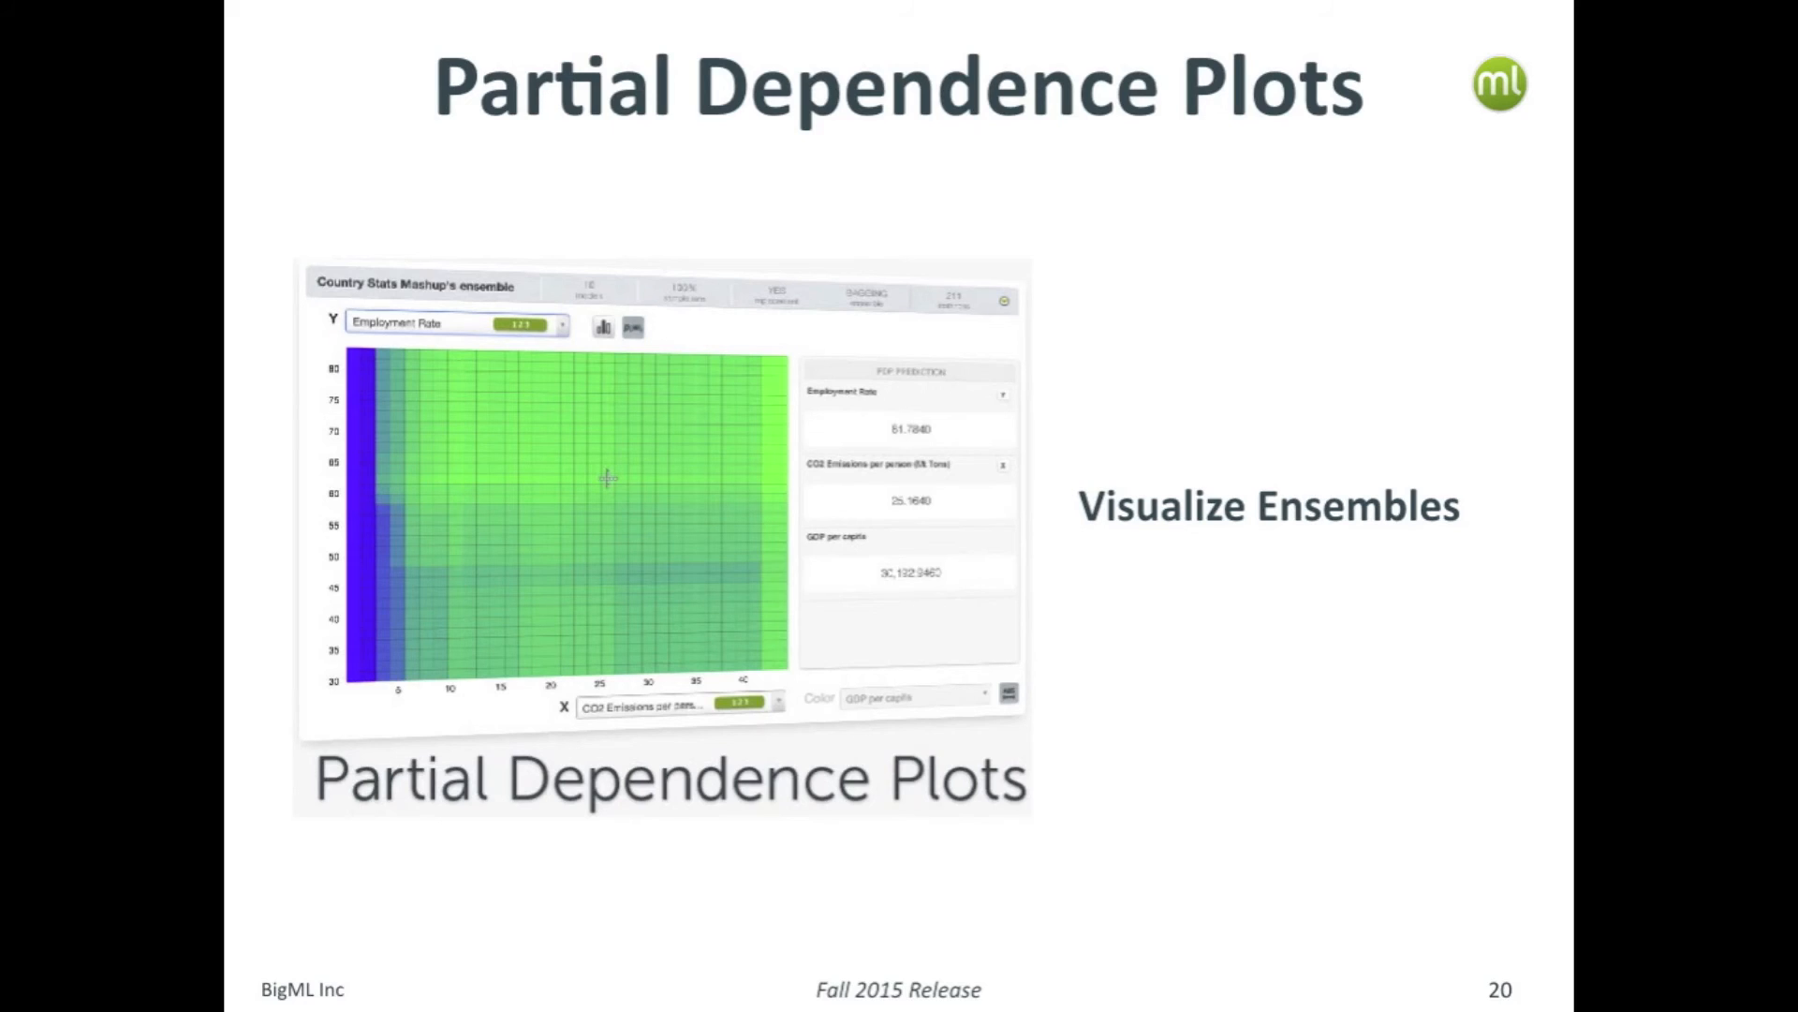
key(super+Tab)
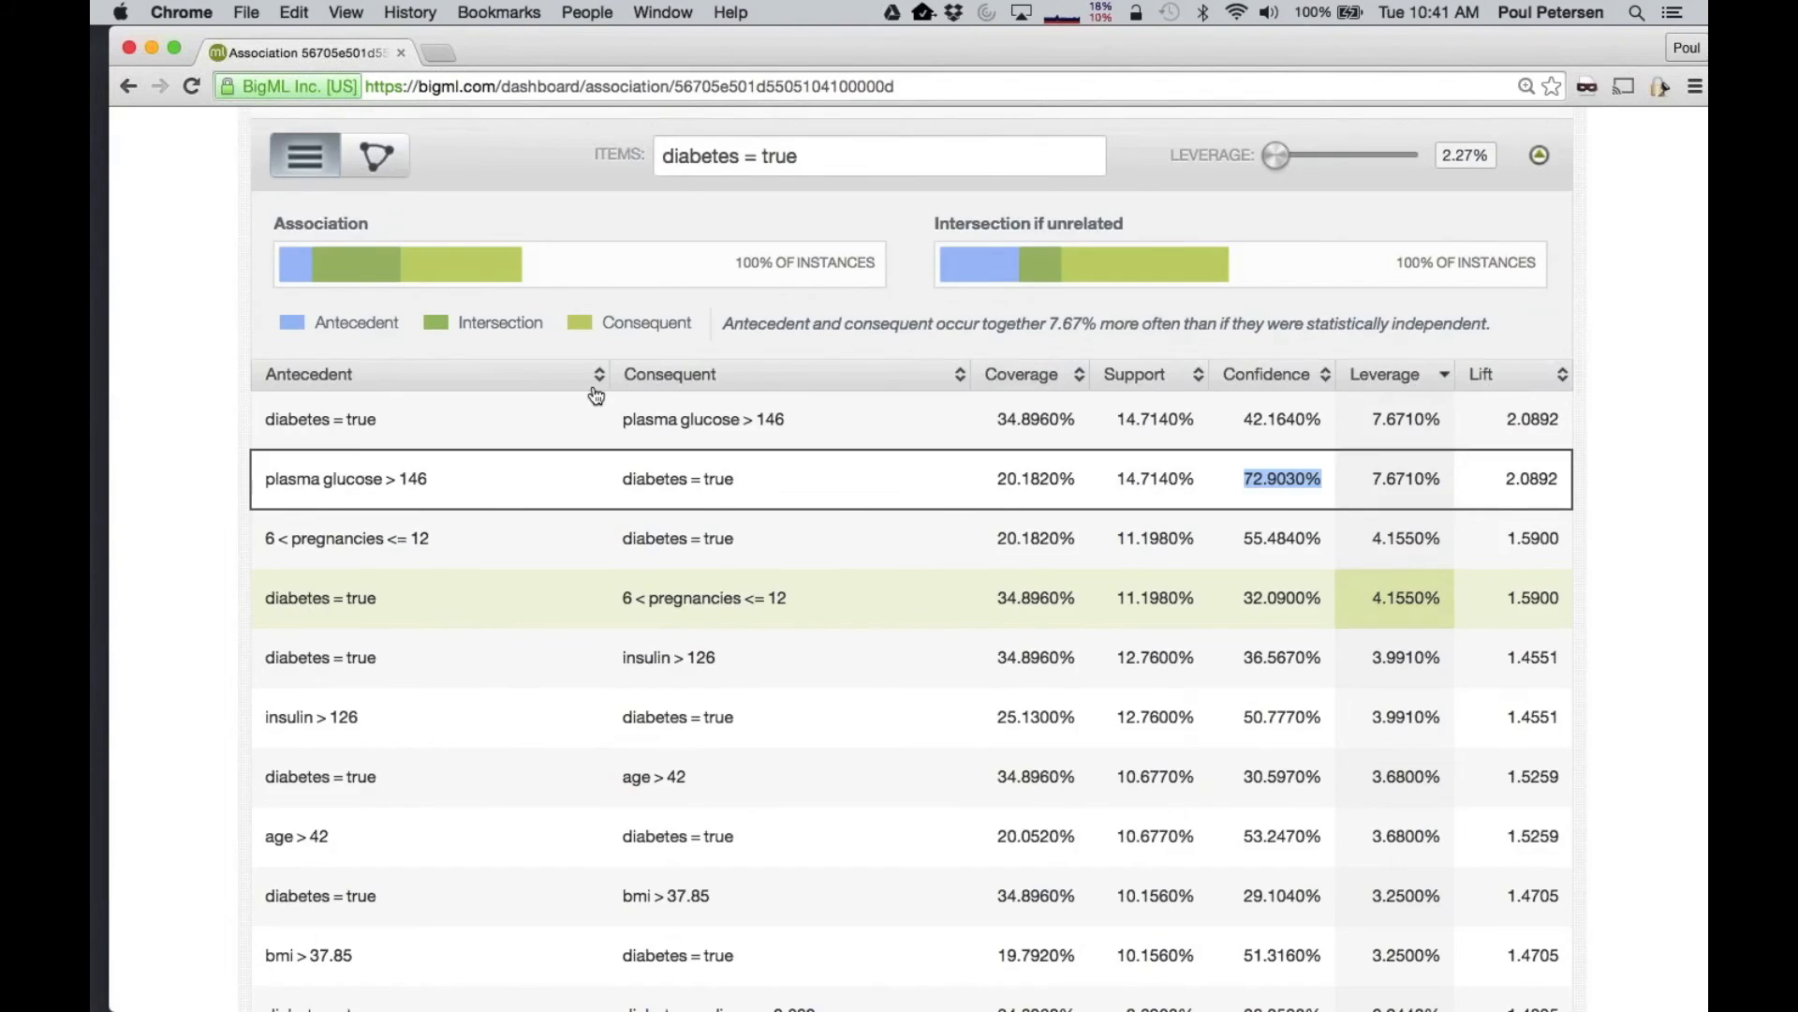
Open the diabetes dataset's model and display it in the sunburst view
scroll(594, 394, up, 5)
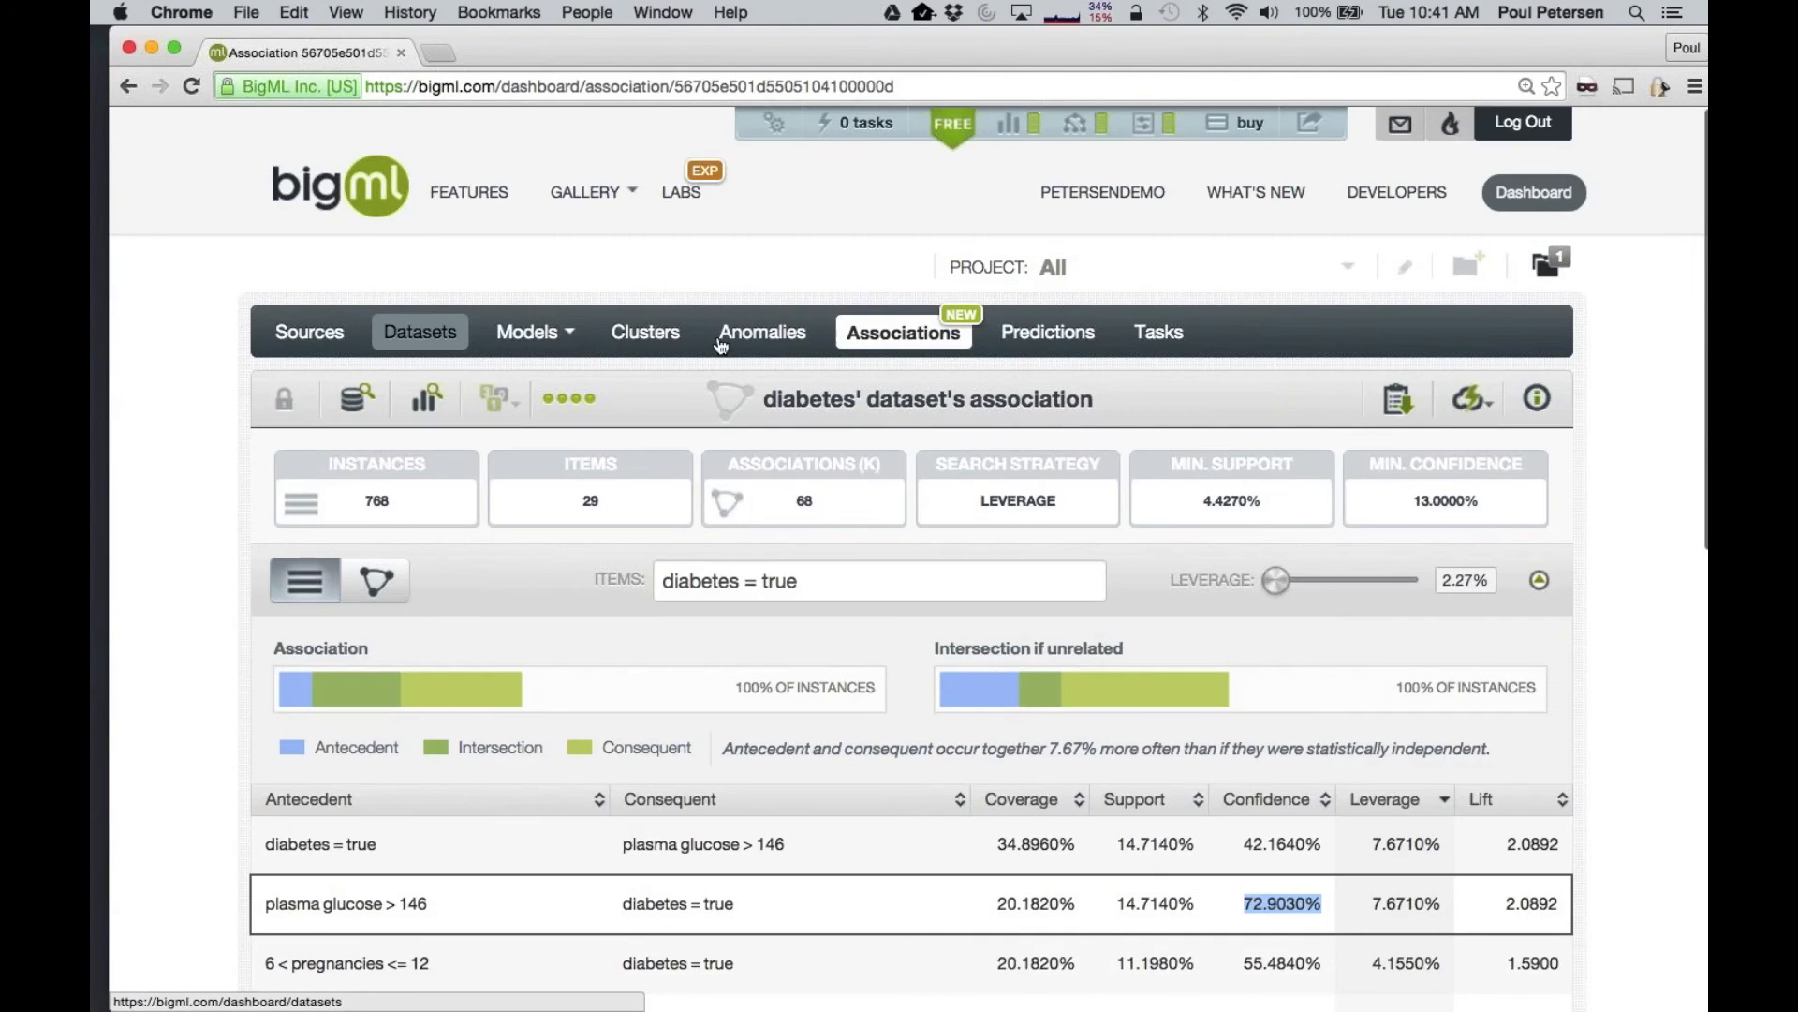
click(529, 331)
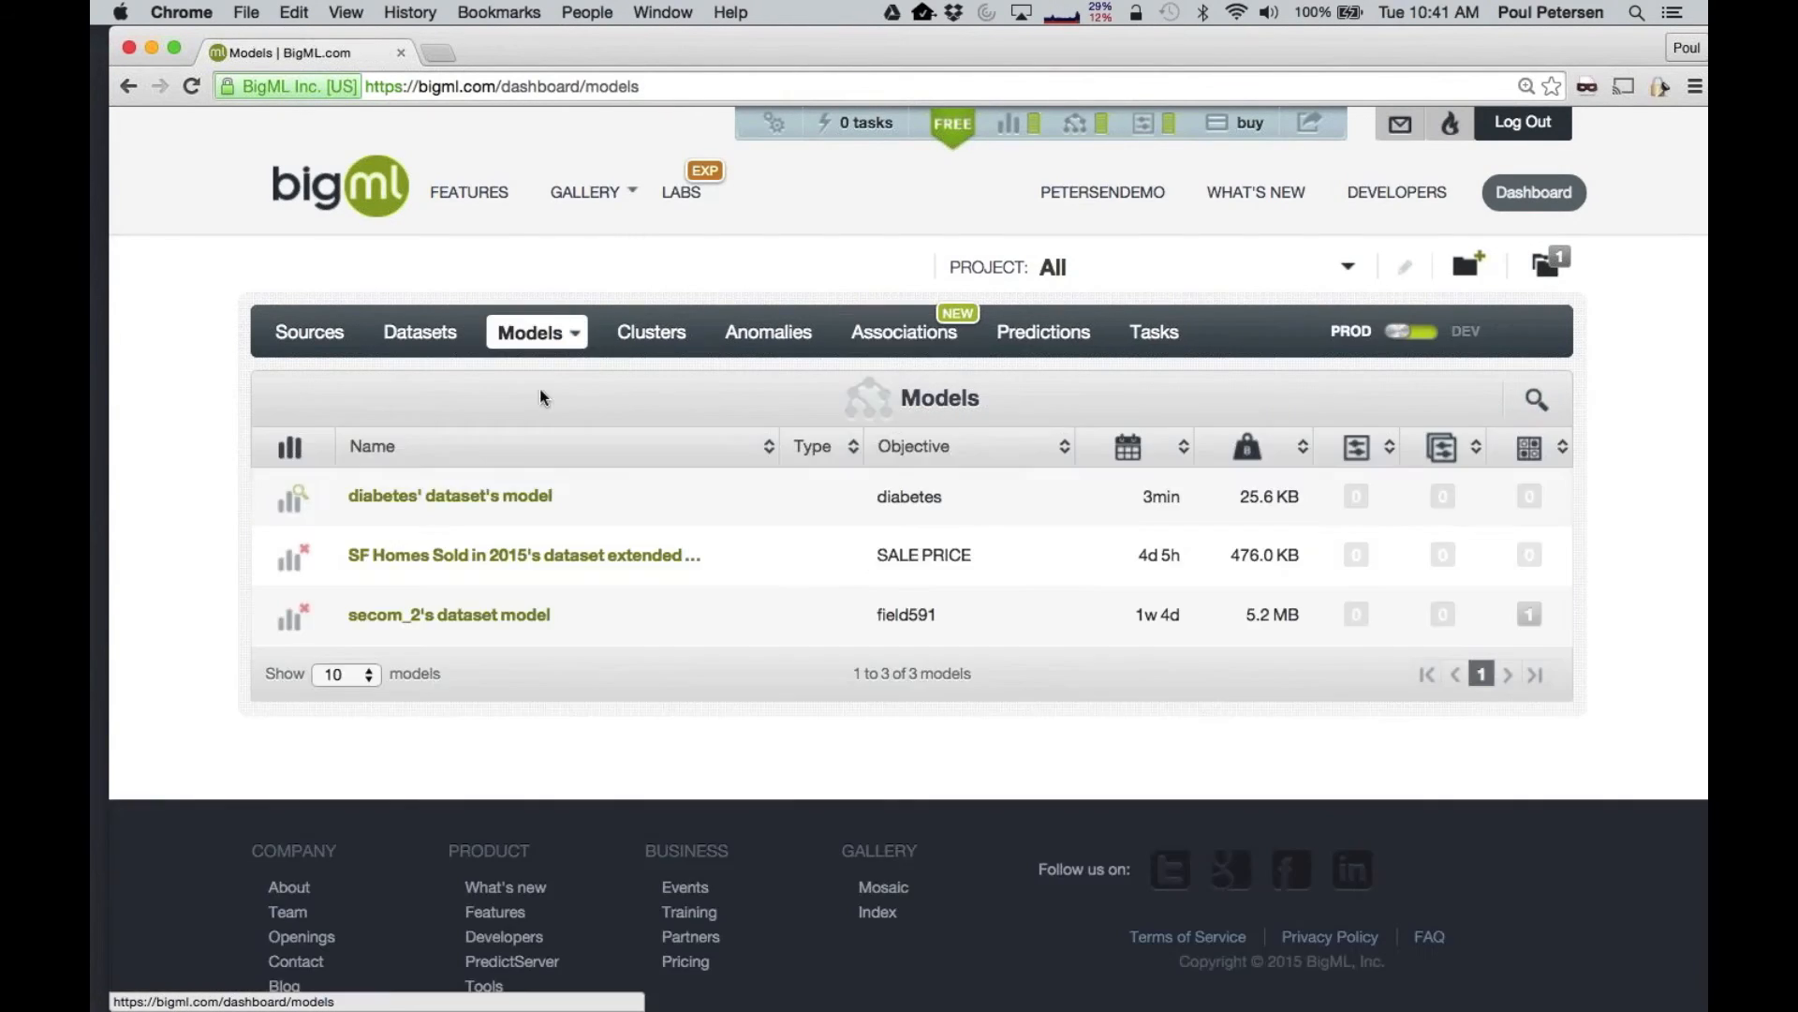
click(450, 496)
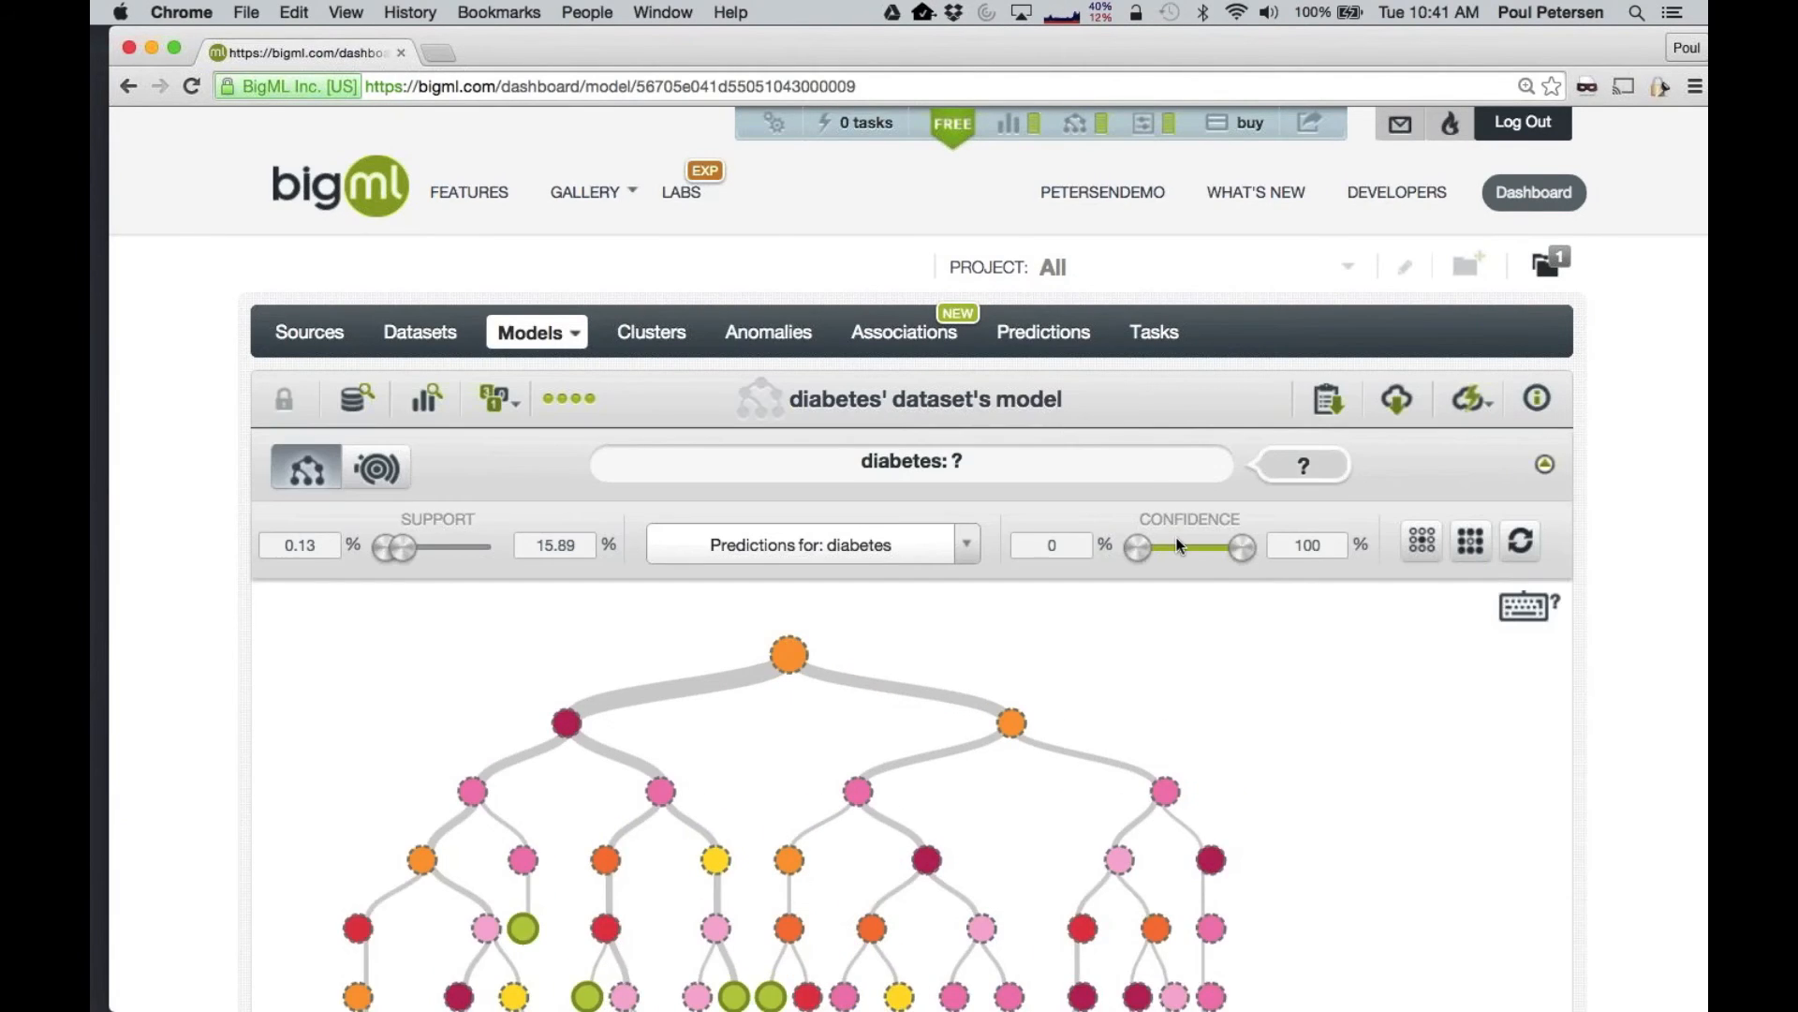
click(384, 469)
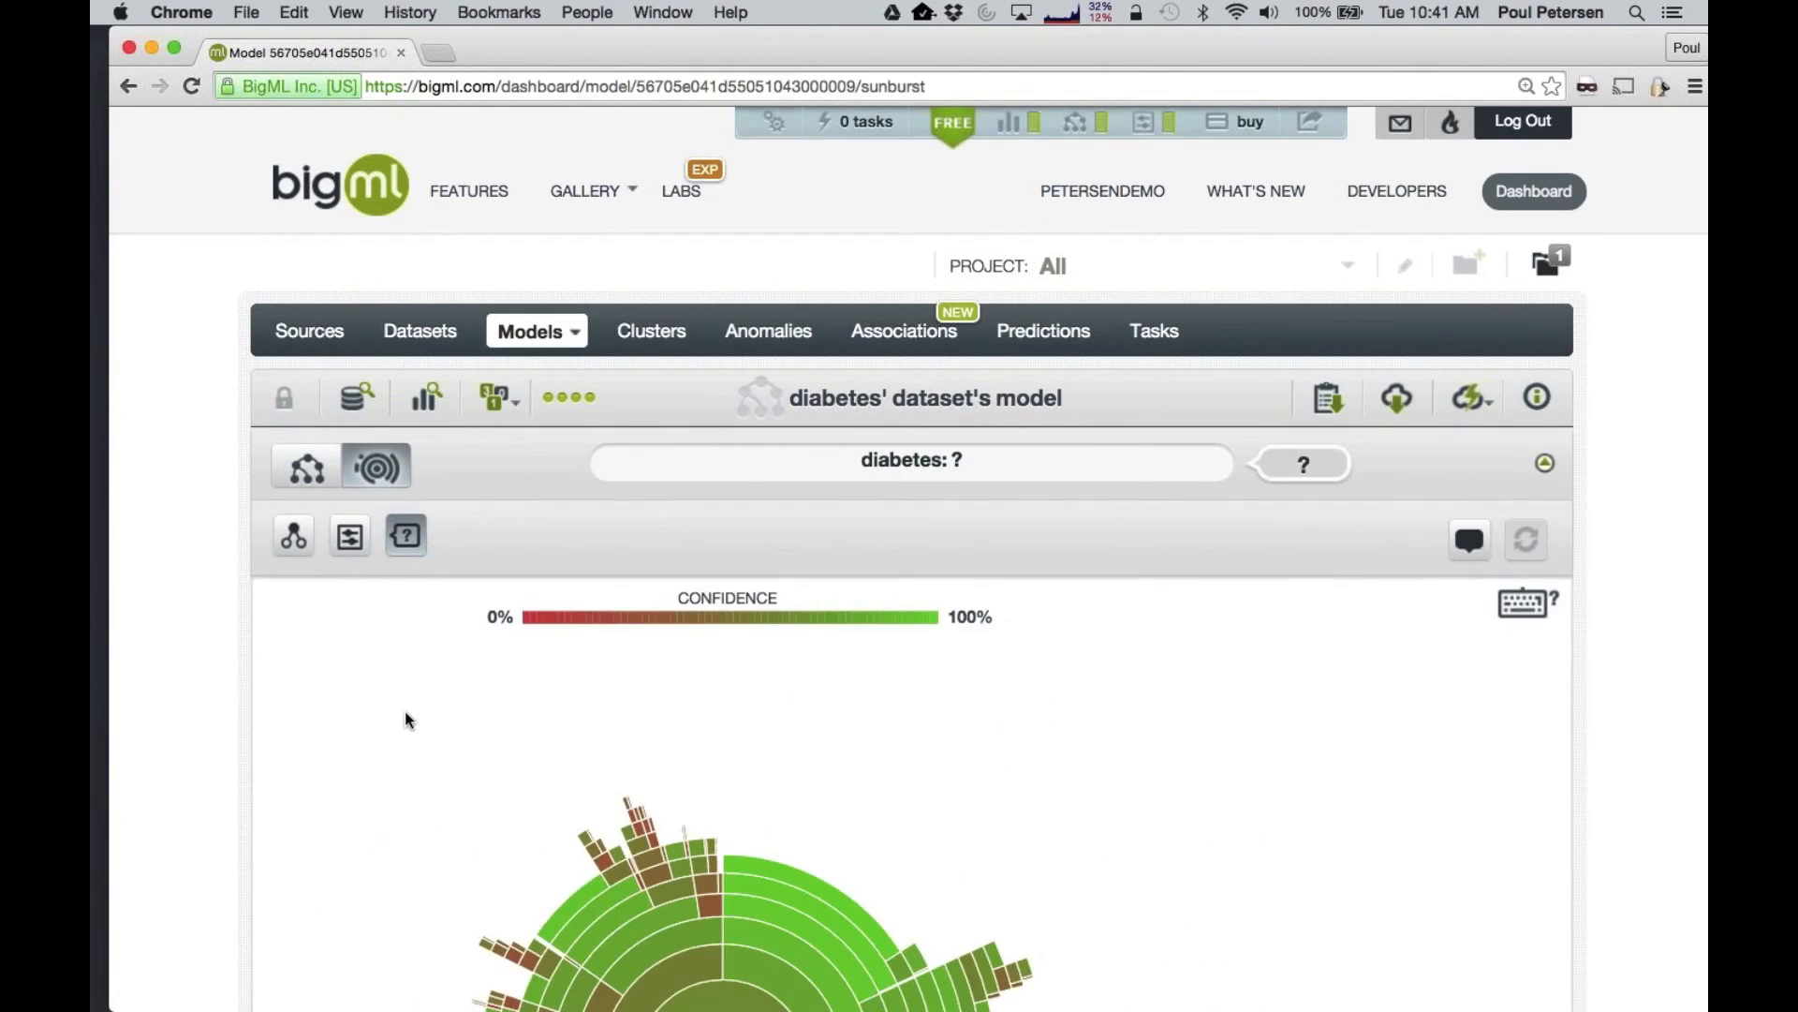
Examine the sunburst's confidence colouring and the prediction details of the plasma glucose <= 126.00 segment
scroll(405, 711, down, 6)
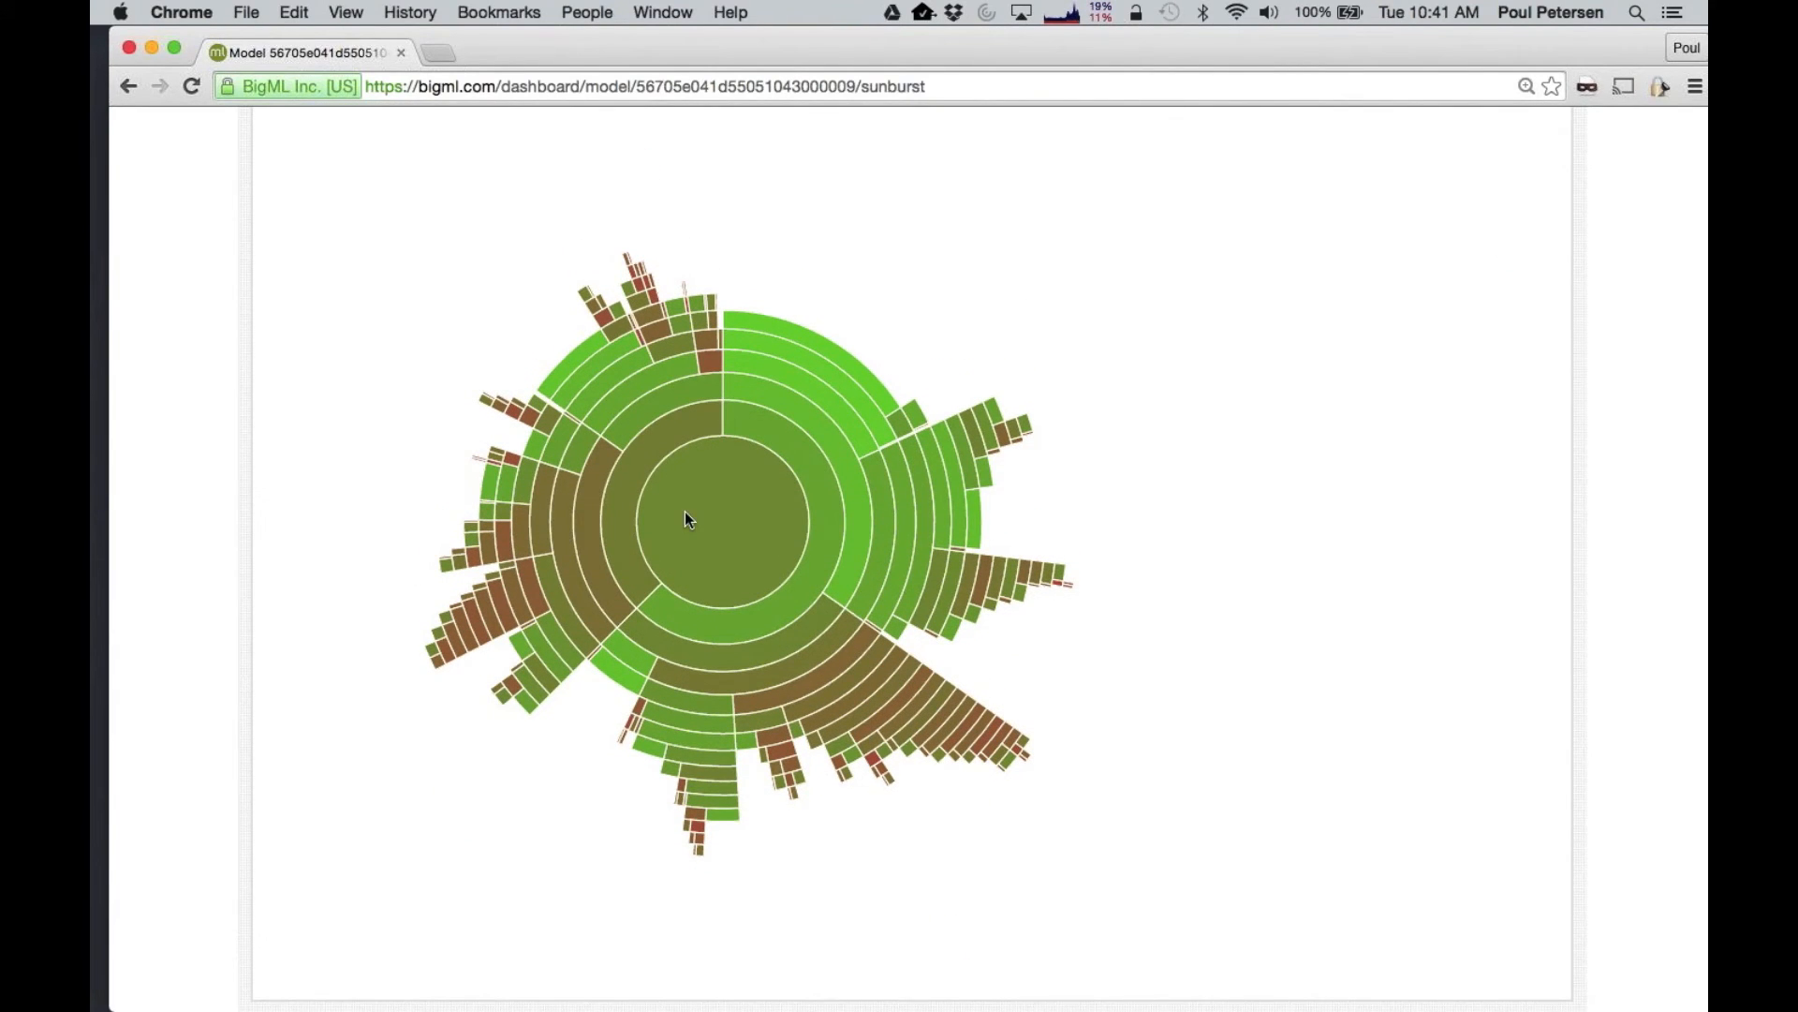
mouse_move(813, 424)
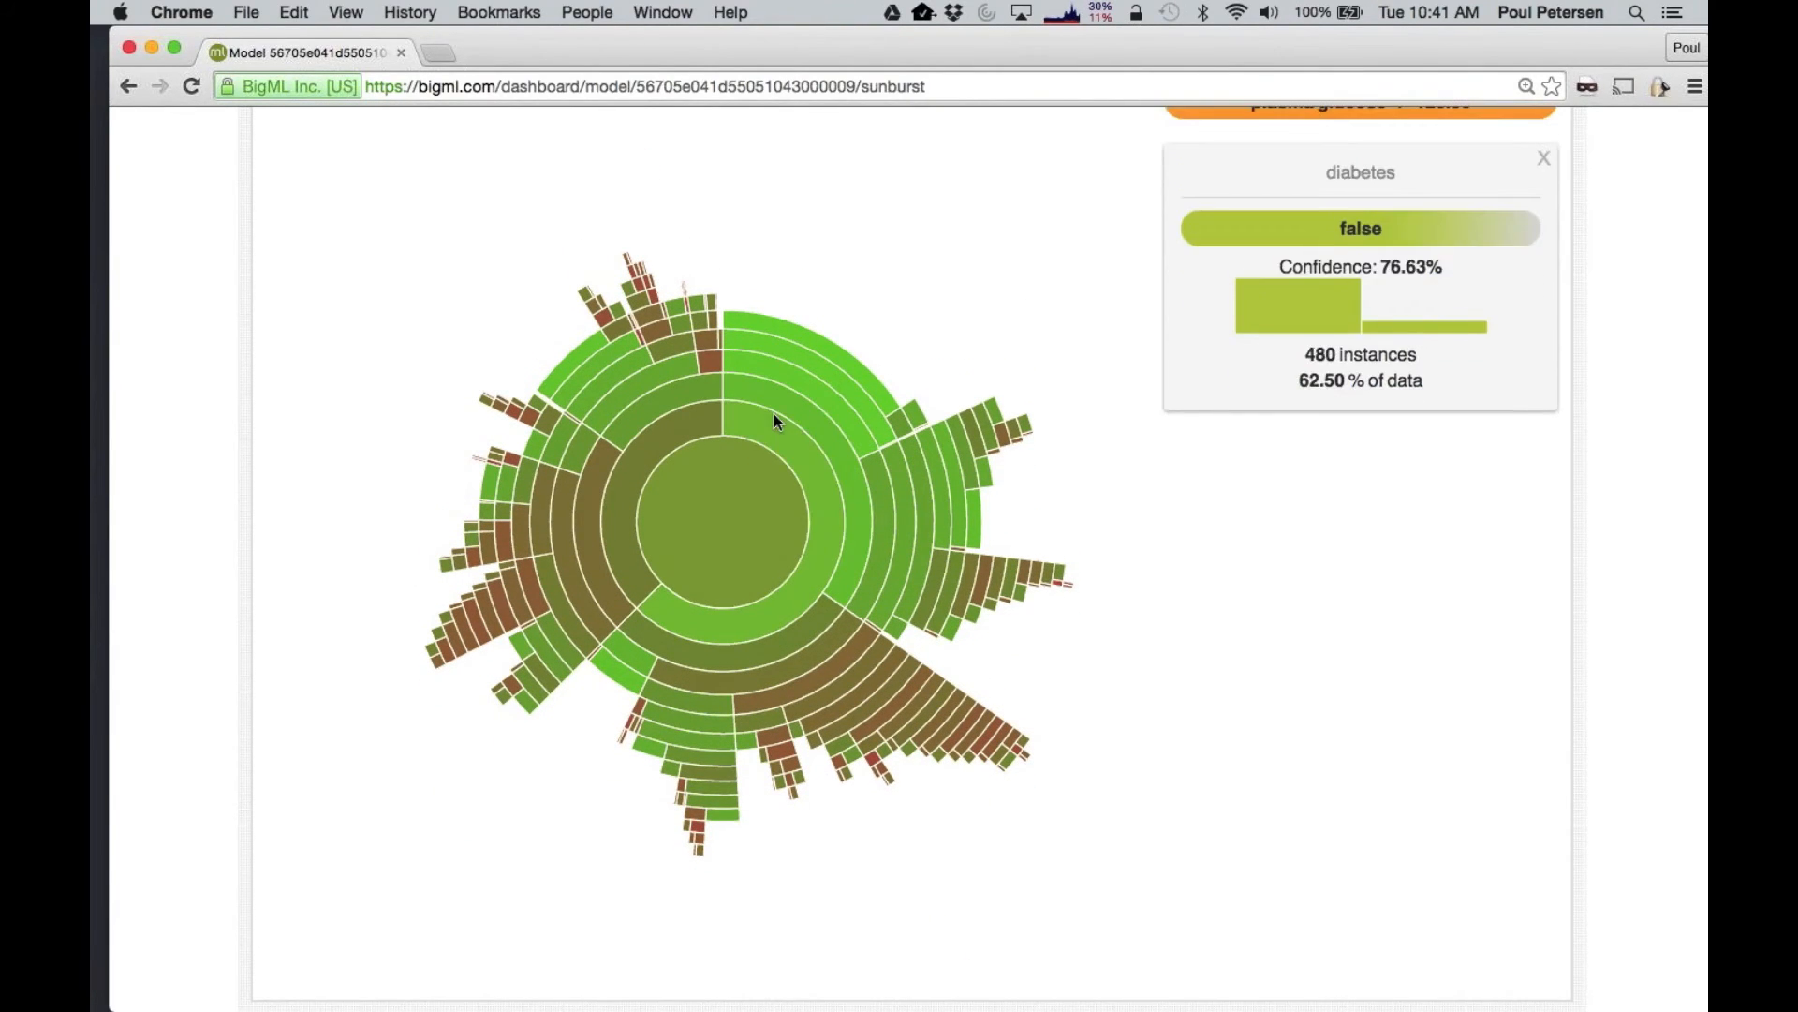
scroll(774, 413, up, 1)
scroll(774, 414, up, 1)
scroll(773, 413, up, 1)
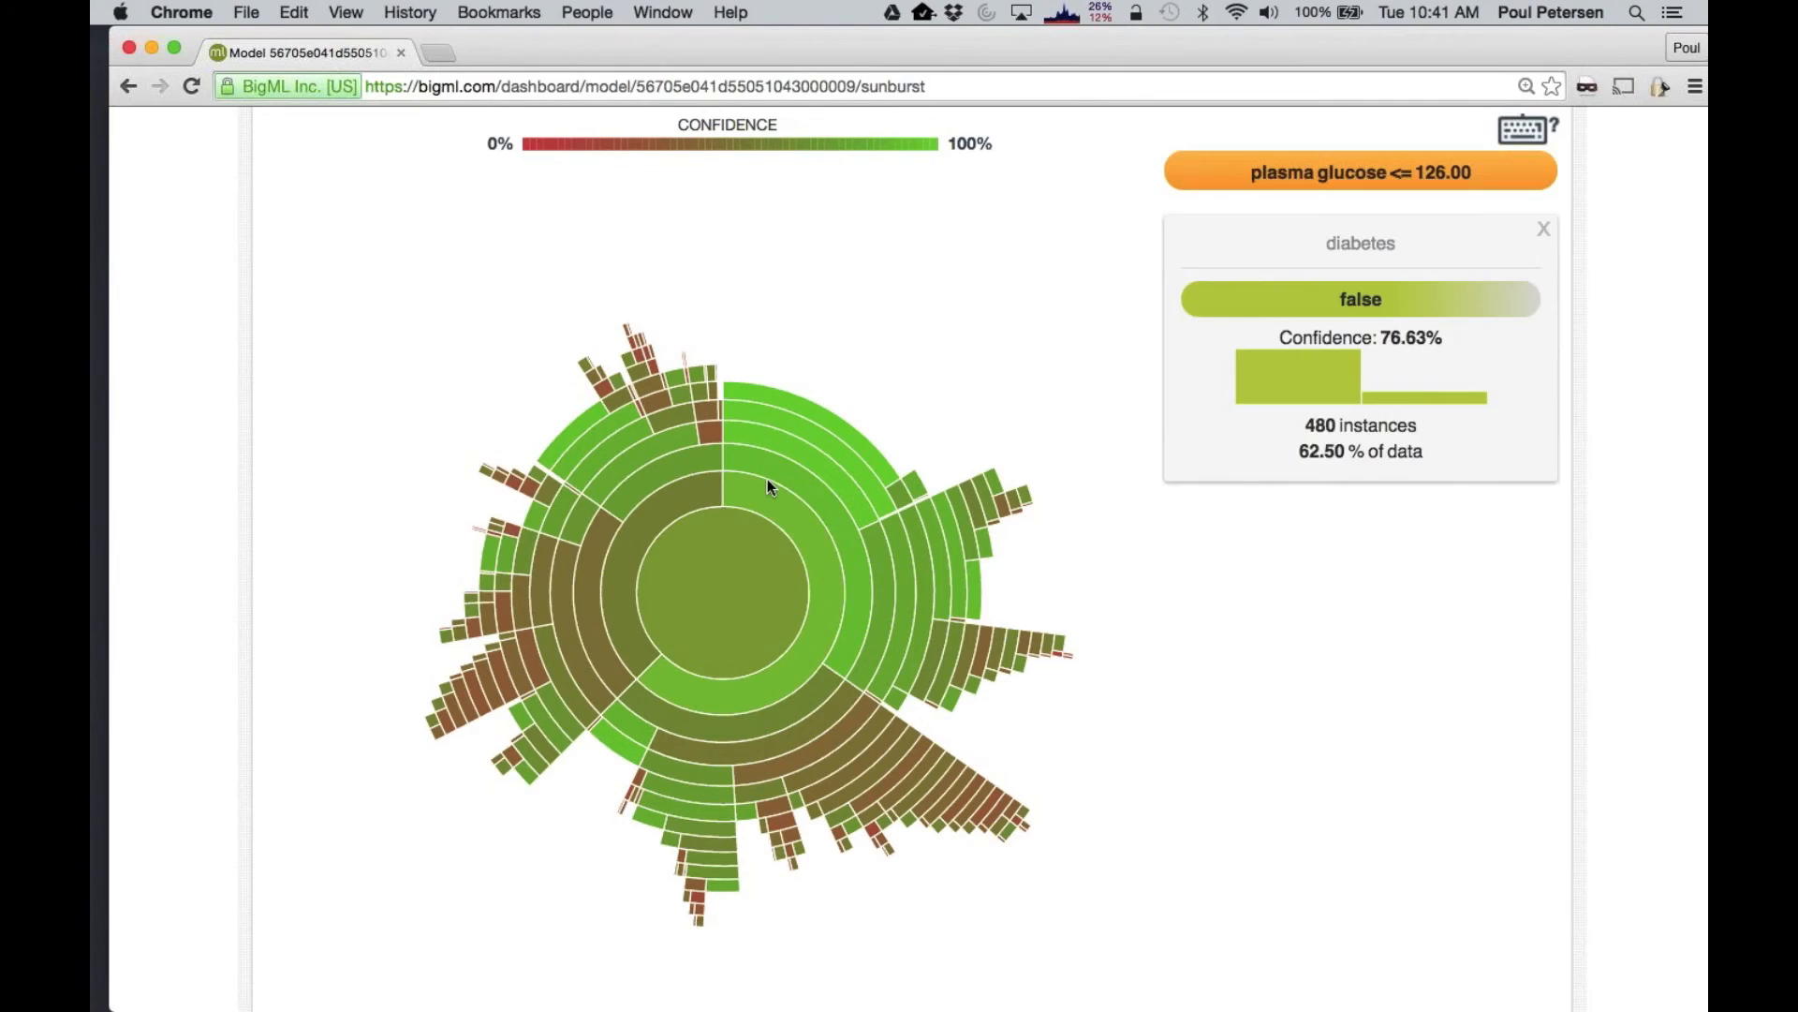
Examine the sunburst's high-confidence segments for plasma glucose <= 126.00, down to pregnancies <= 7.00 and diabetes pedigree <= 0.67
mouse_move(761, 403)
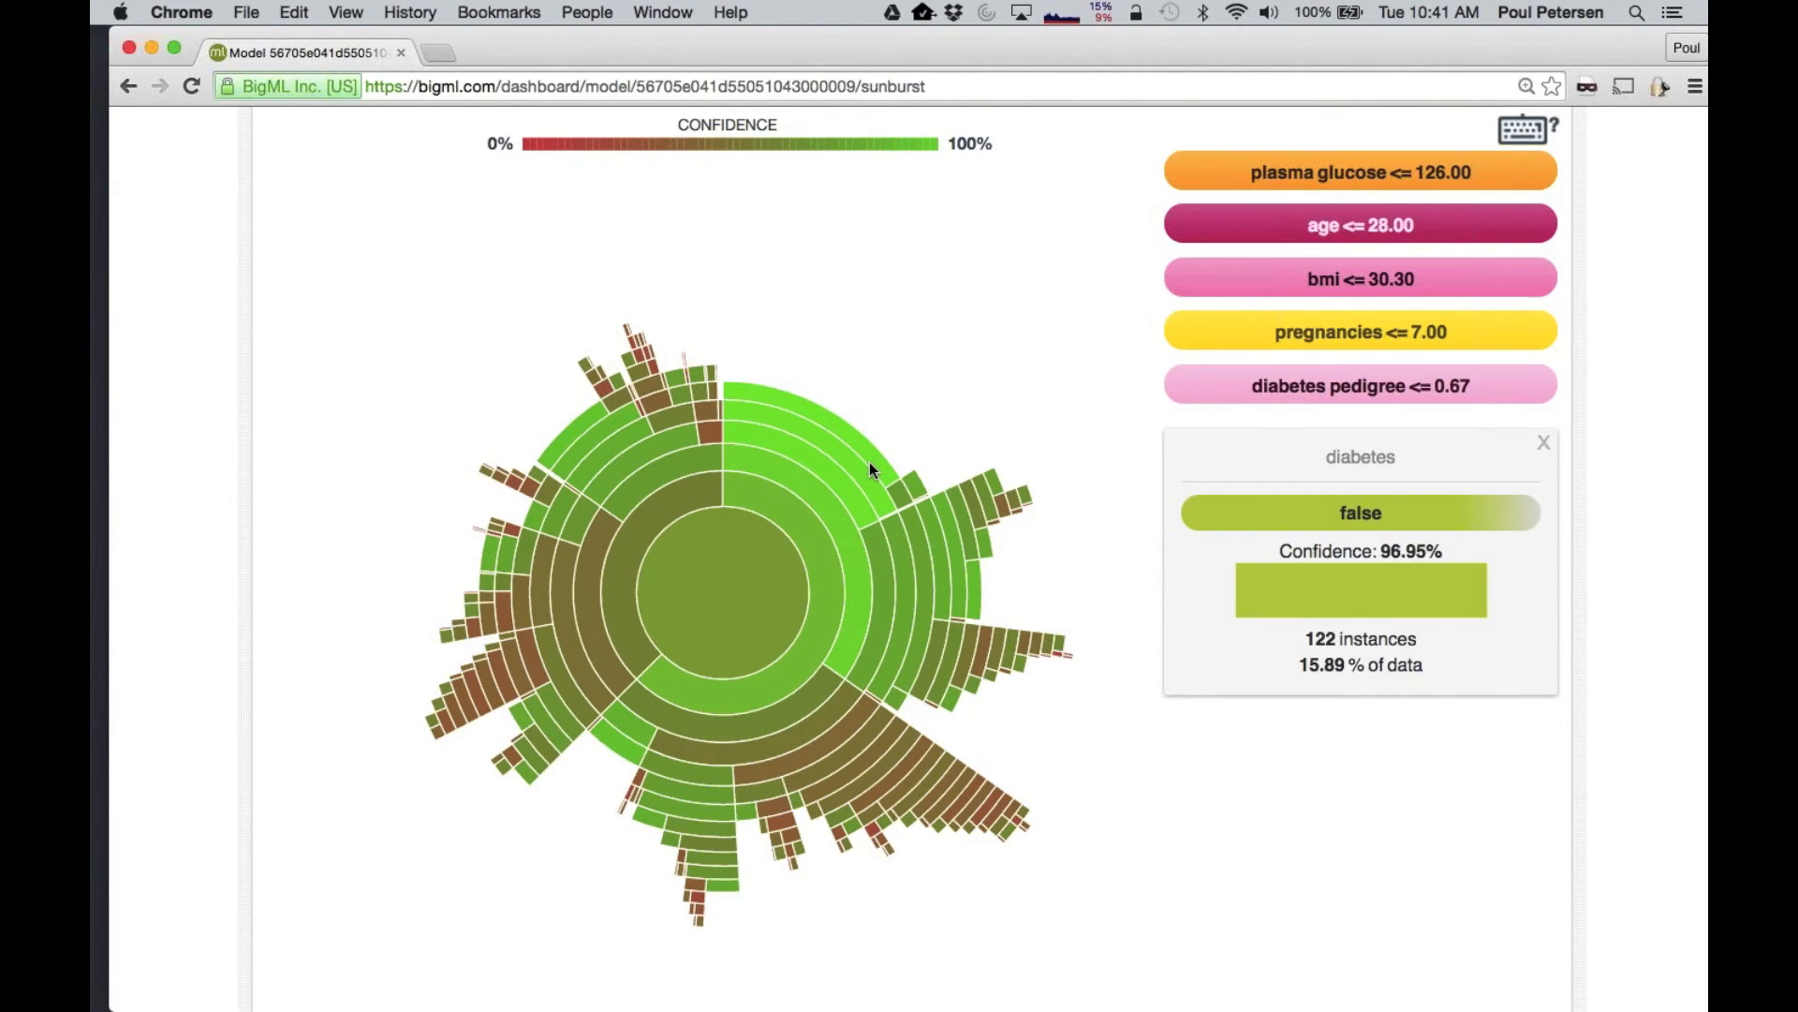
scroll(870, 462, down, 1)
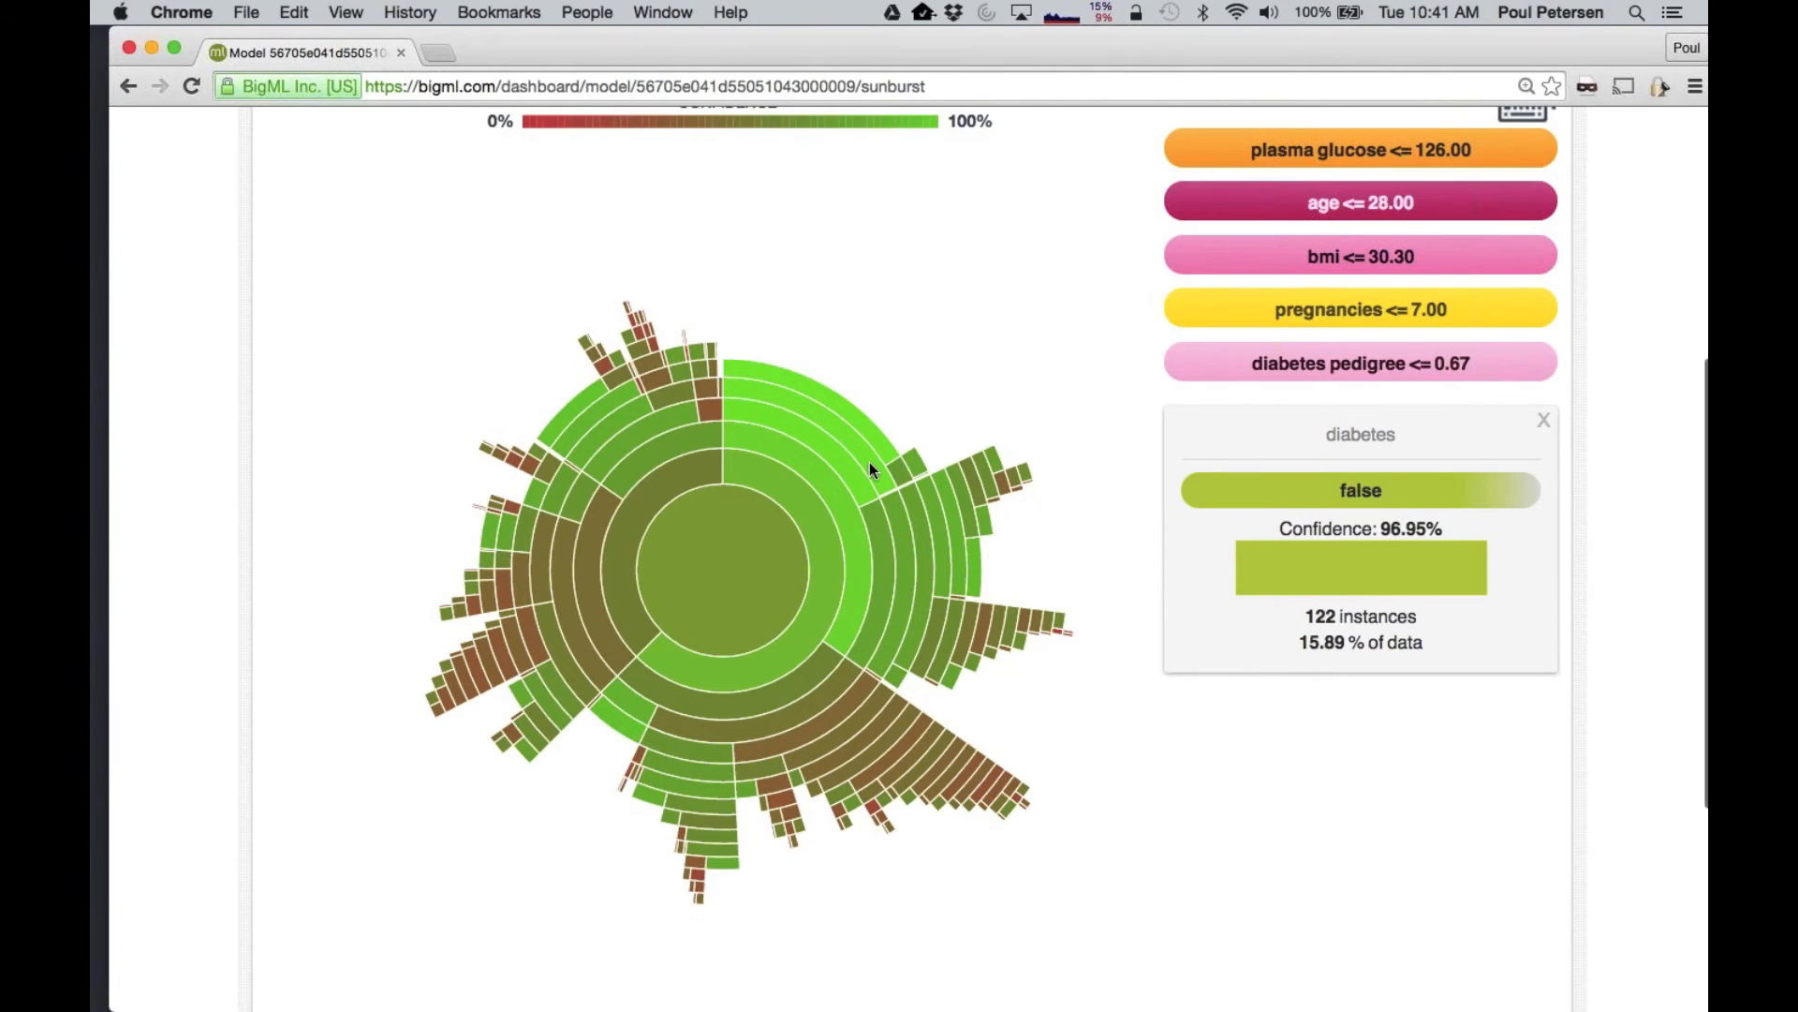
scroll(870, 463, up, 1)
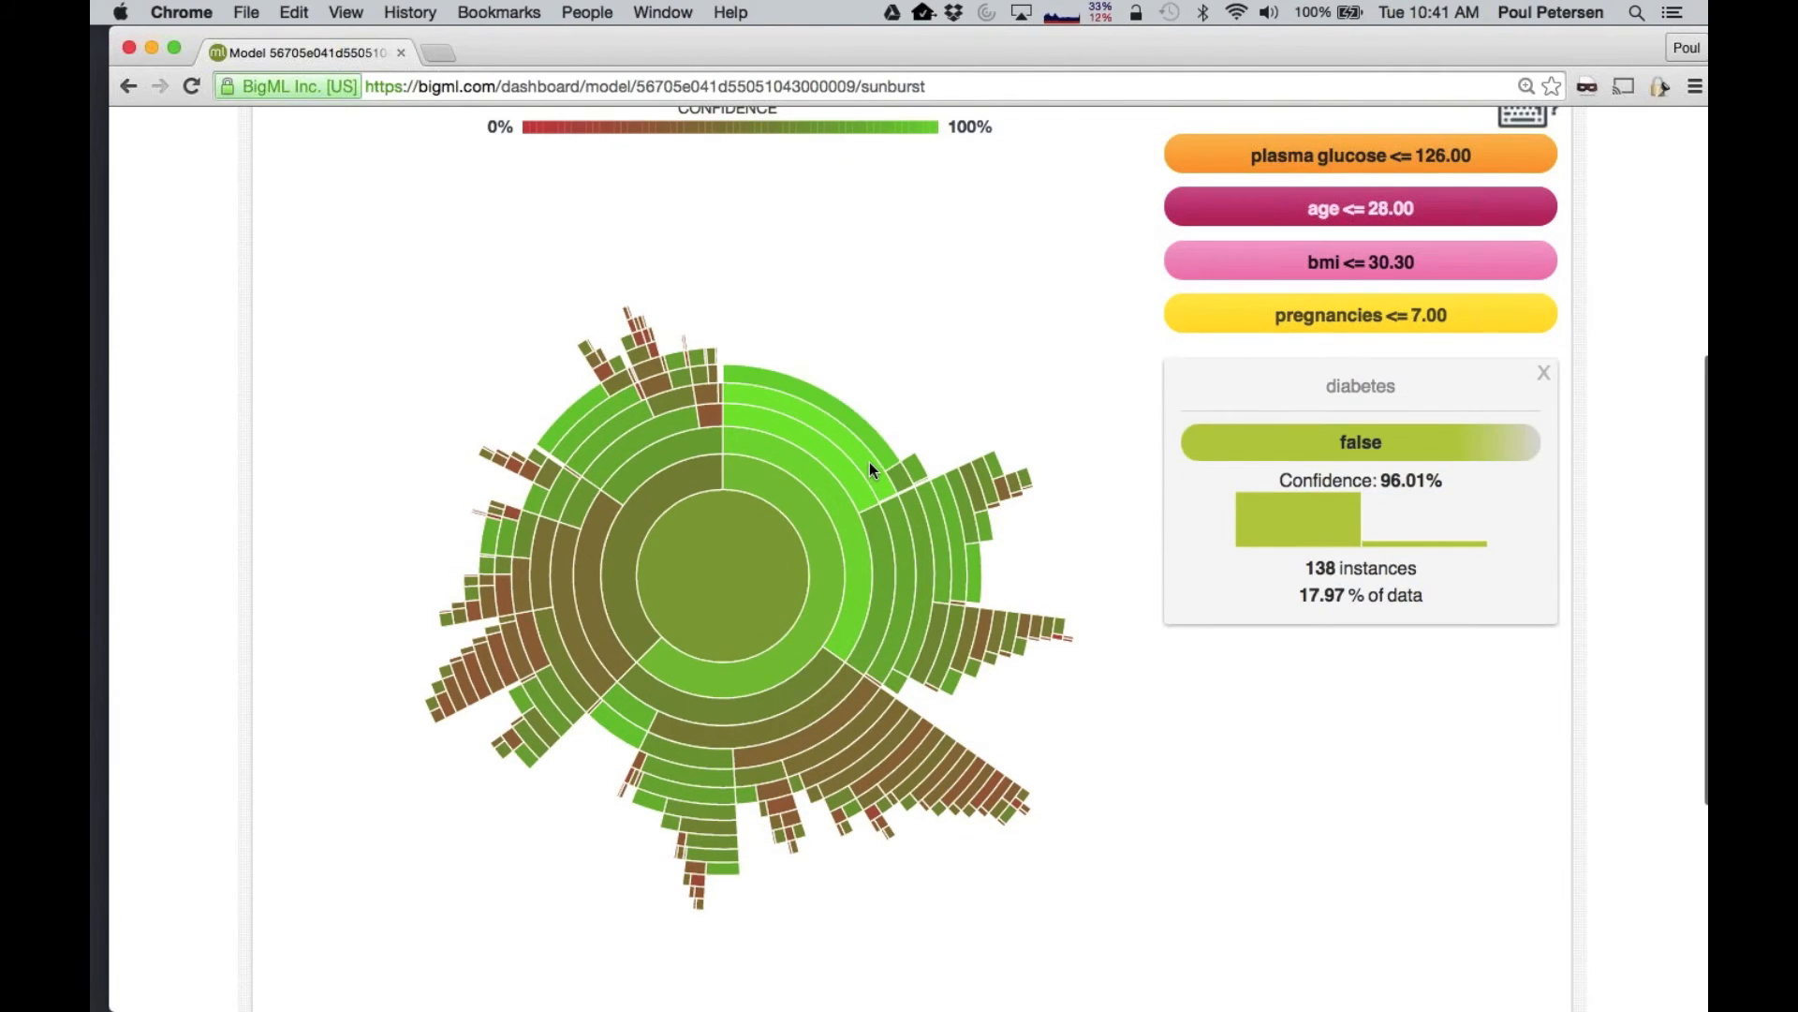
Create a 1-click ensemble from the diabetes dataset and look through its individual models and their data distributions
scroll(869, 462, up, 5)
scroll(869, 462, up, 2)
click(451, 333)
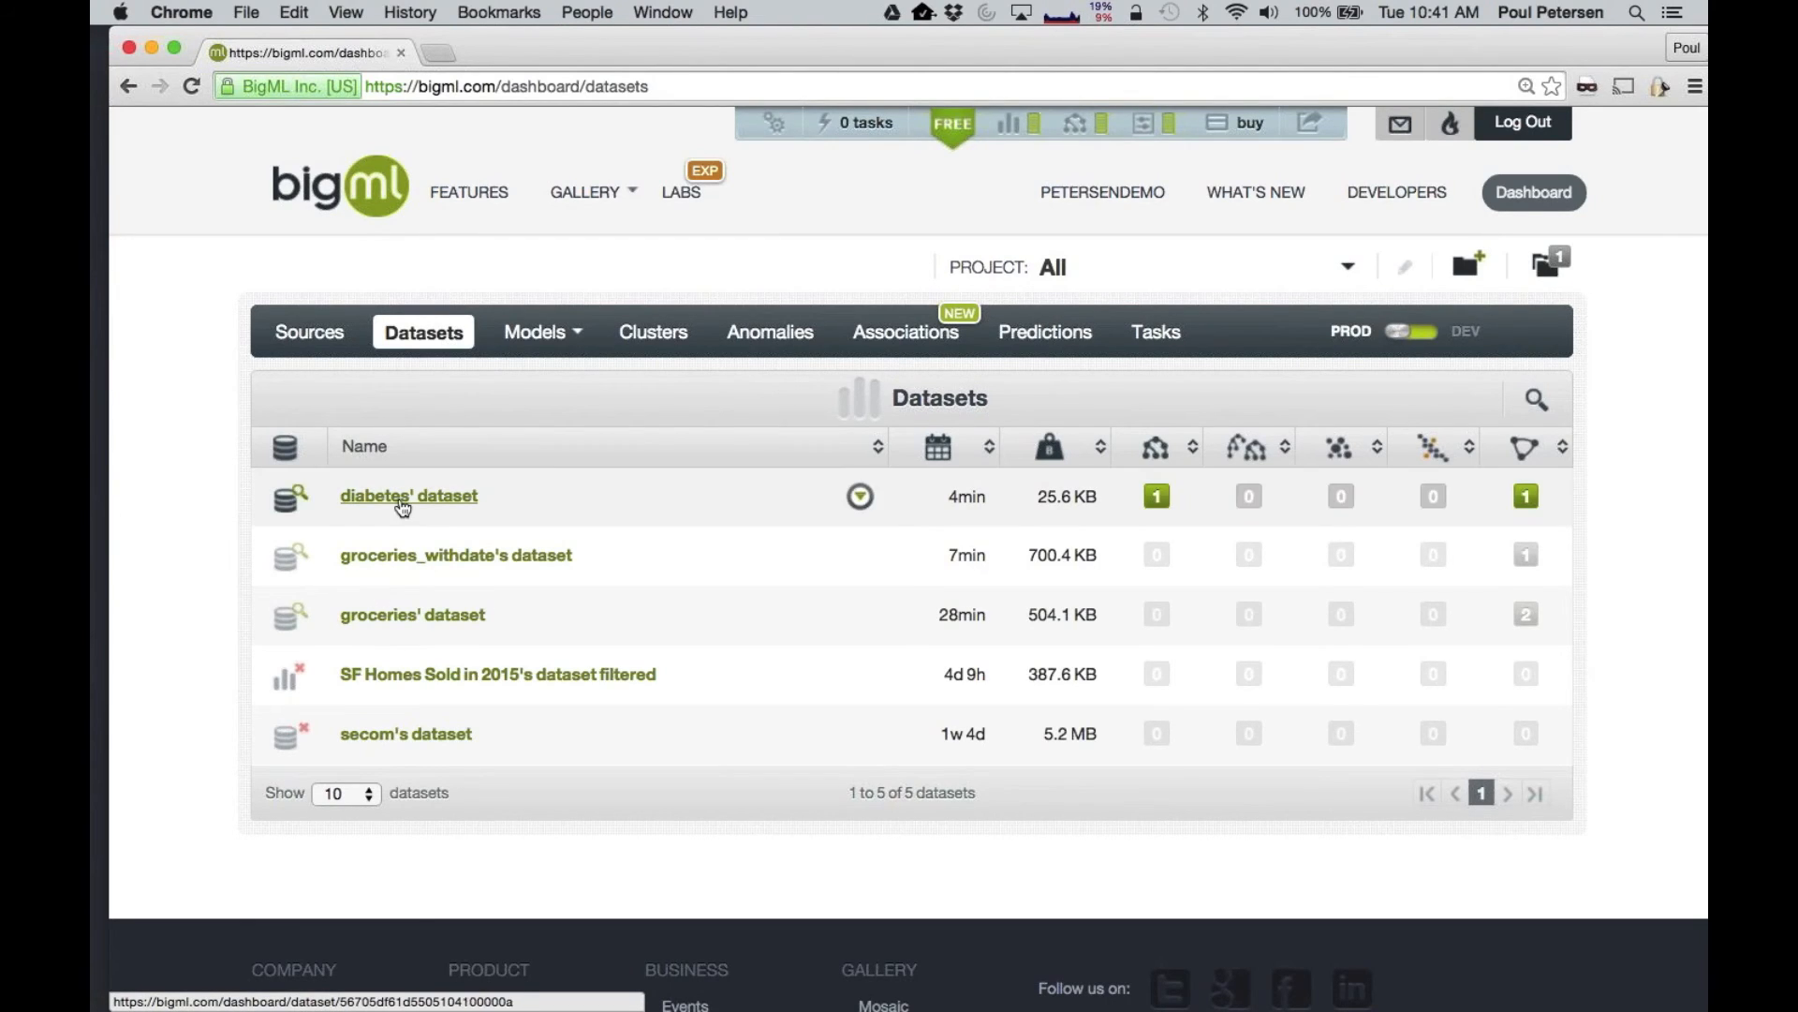
click(860, 496)
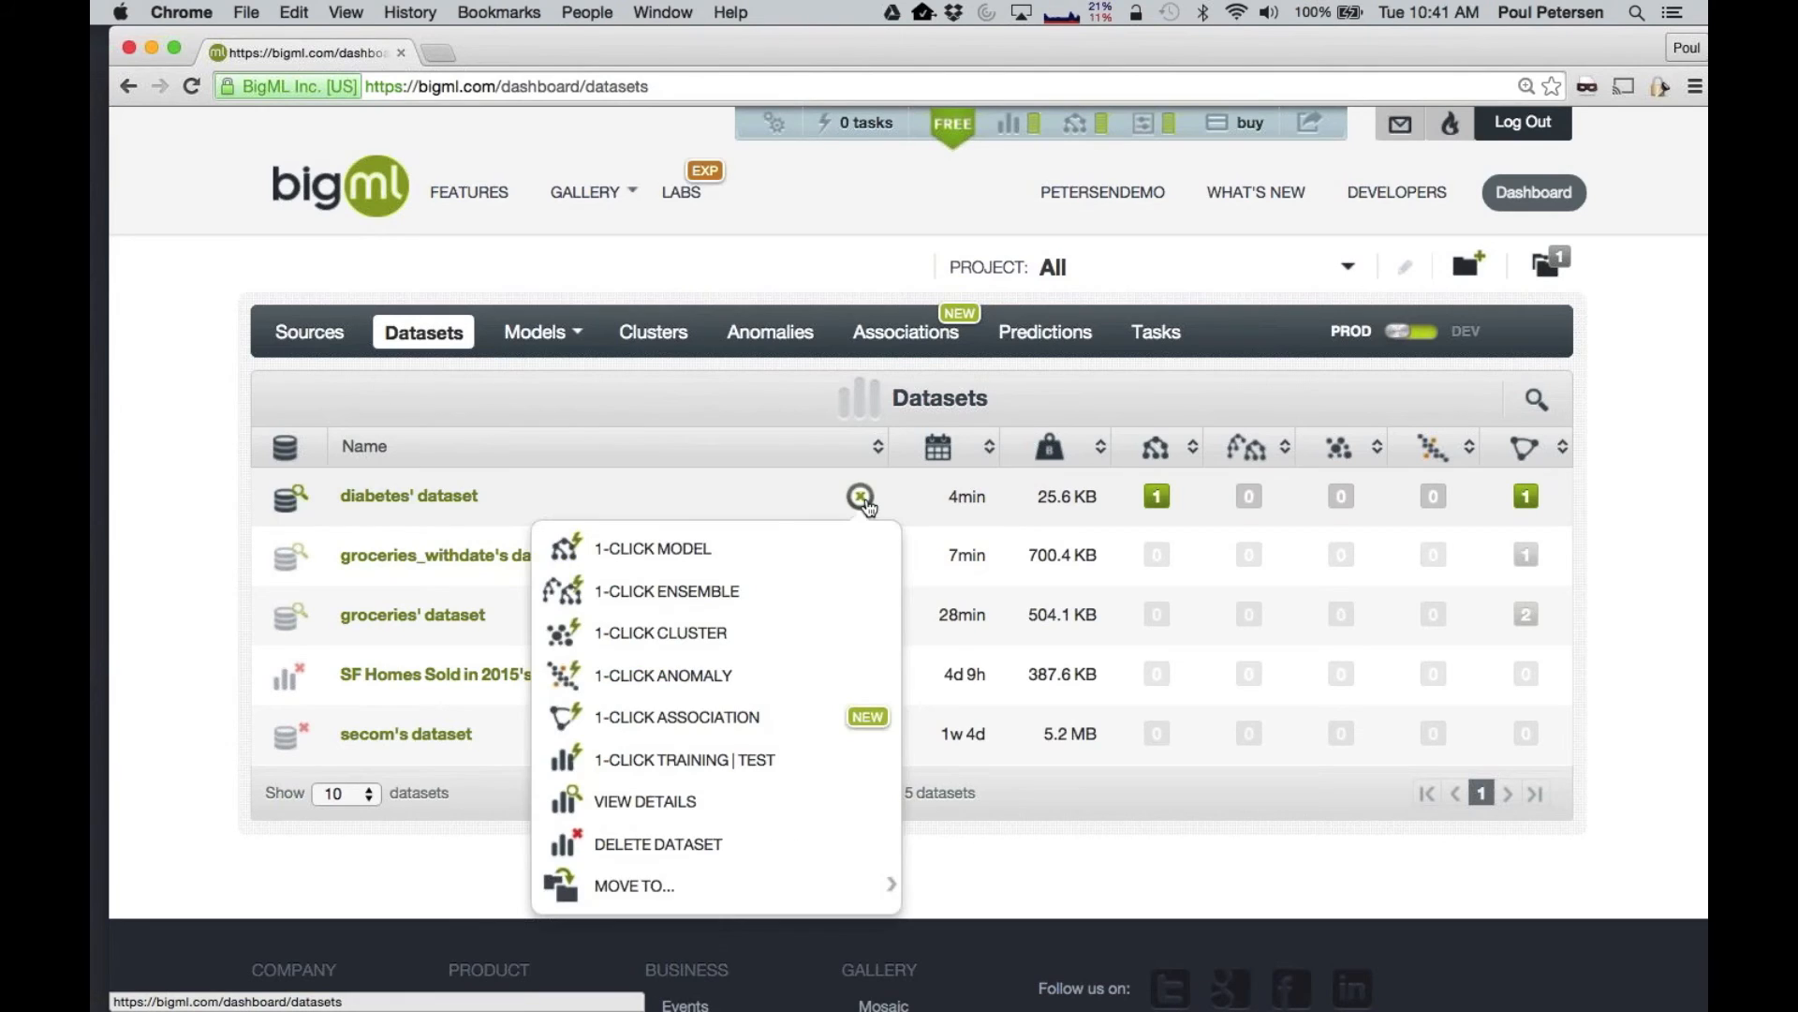
click(803, 589)
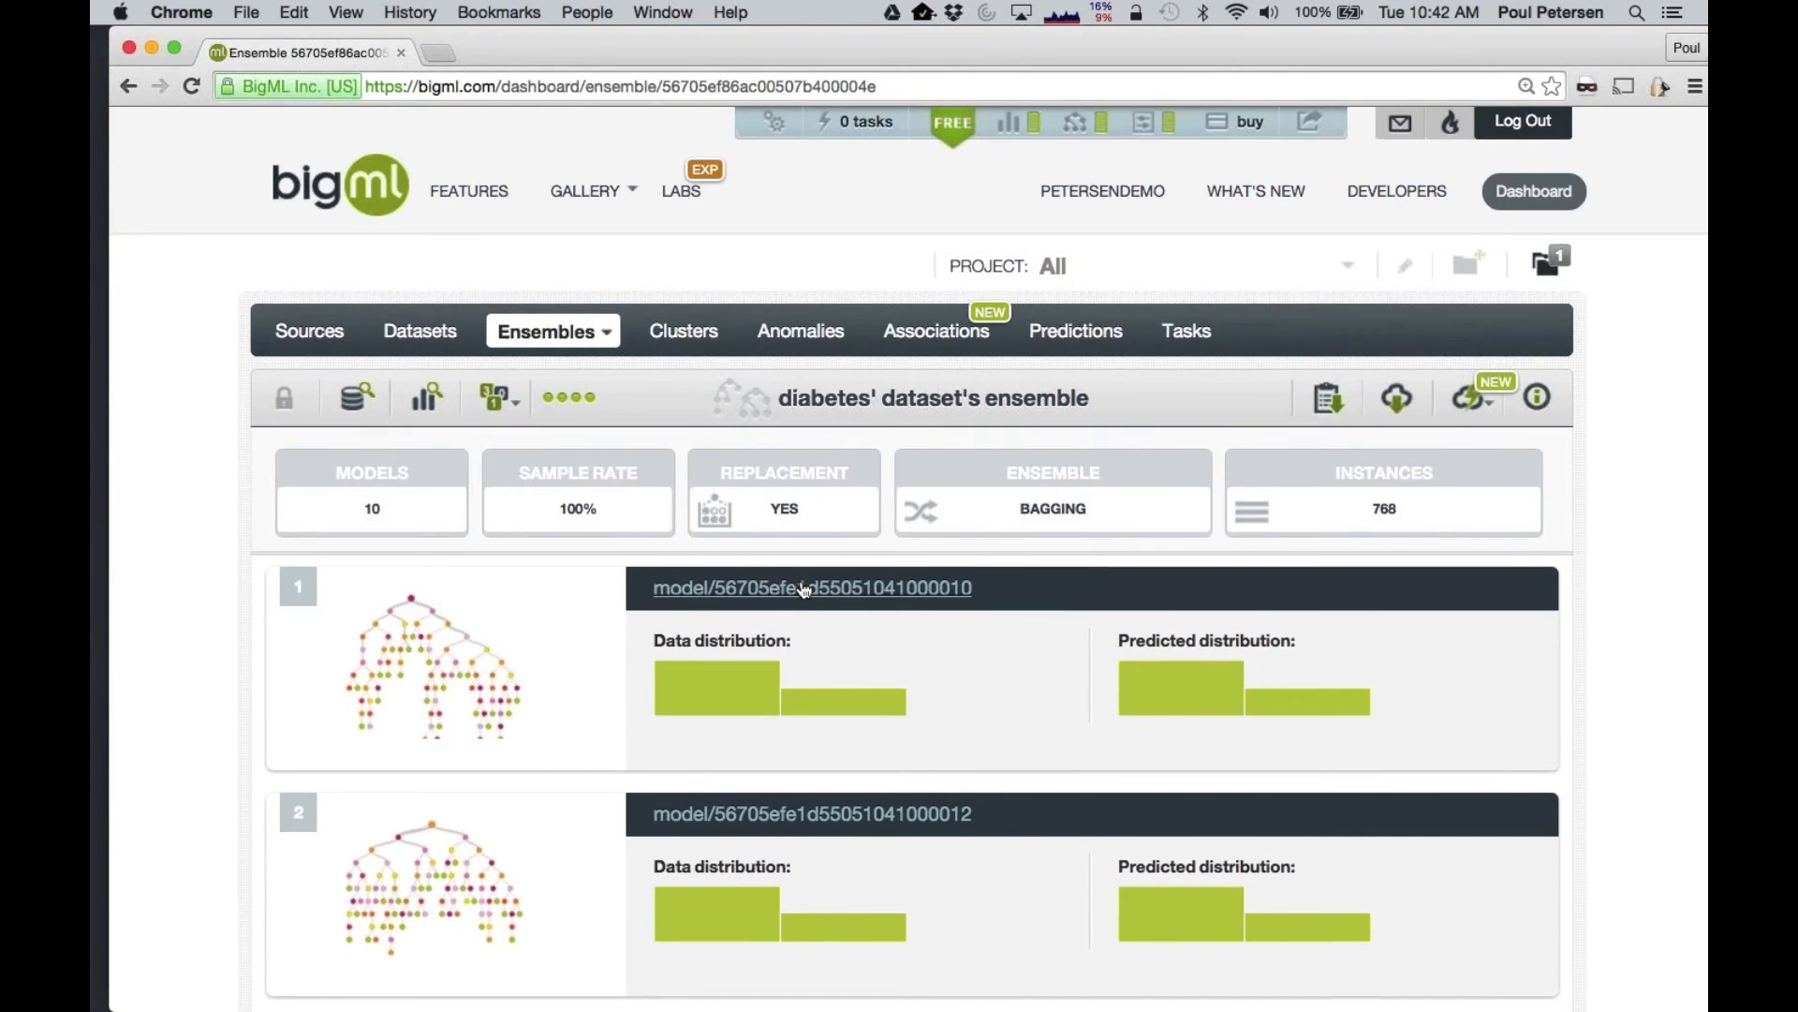
scroll(803, 588, down, 2)
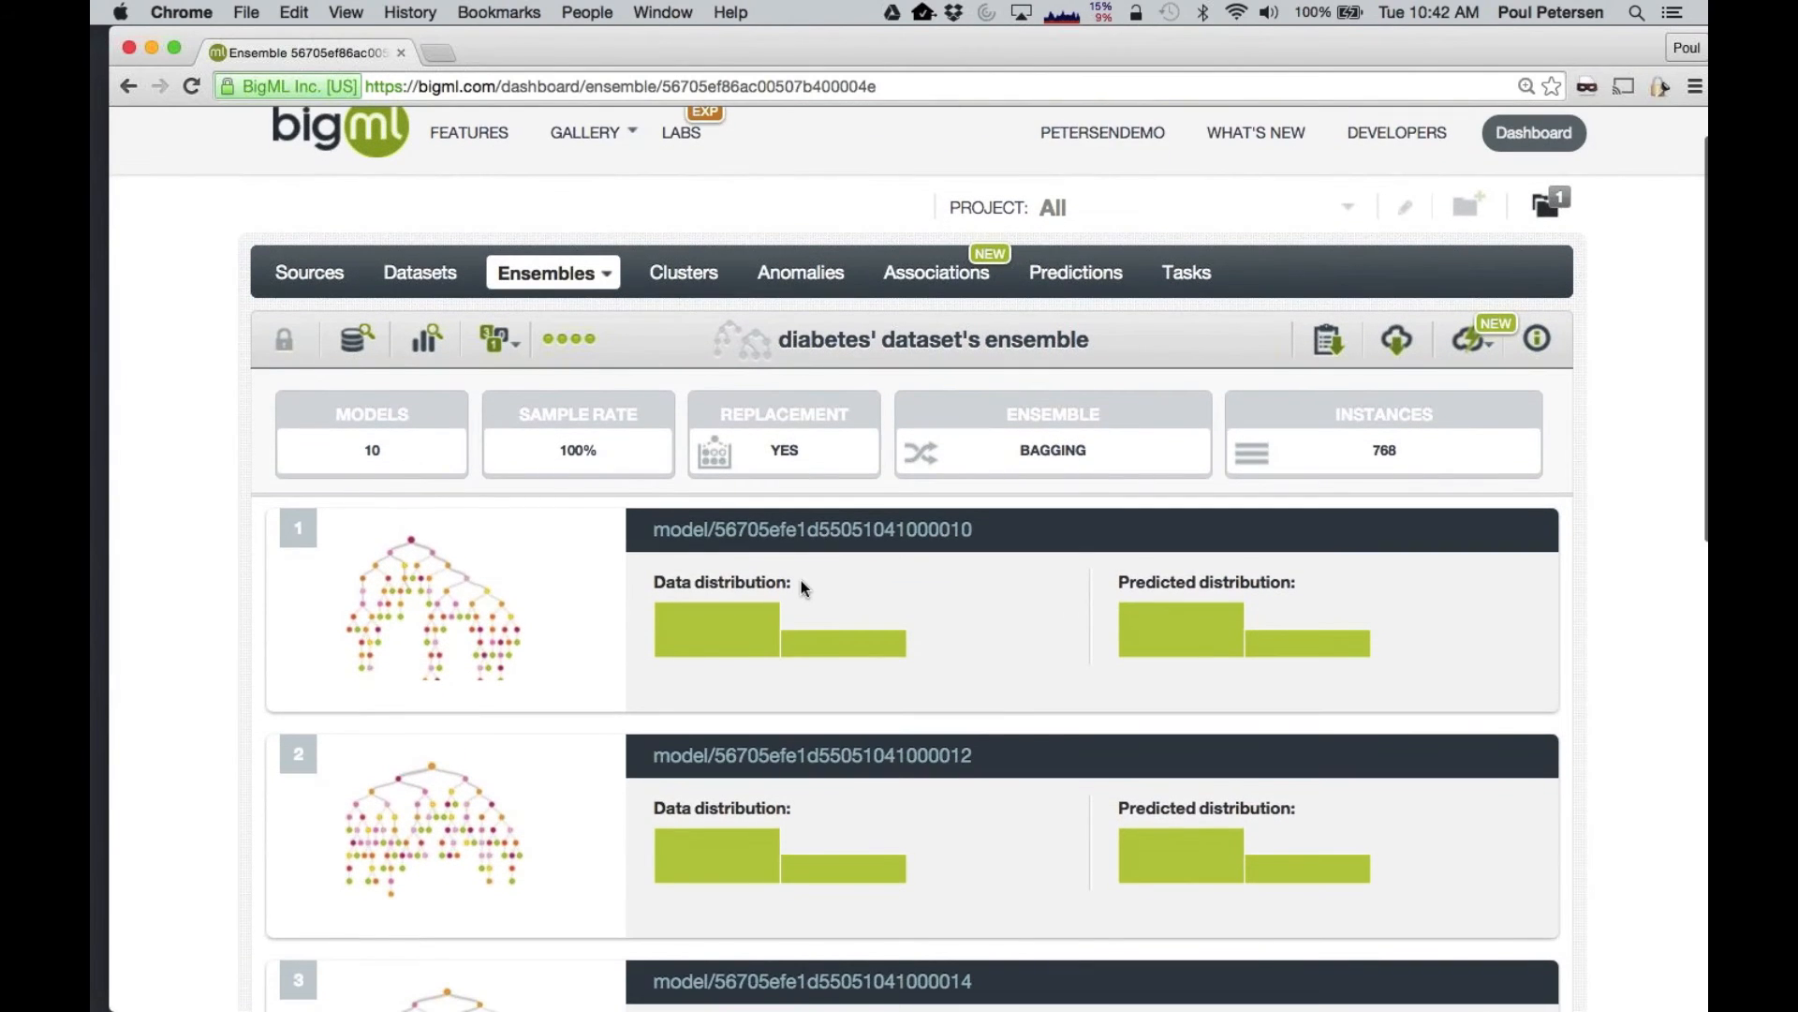
scroll(802, 587, down, 5)
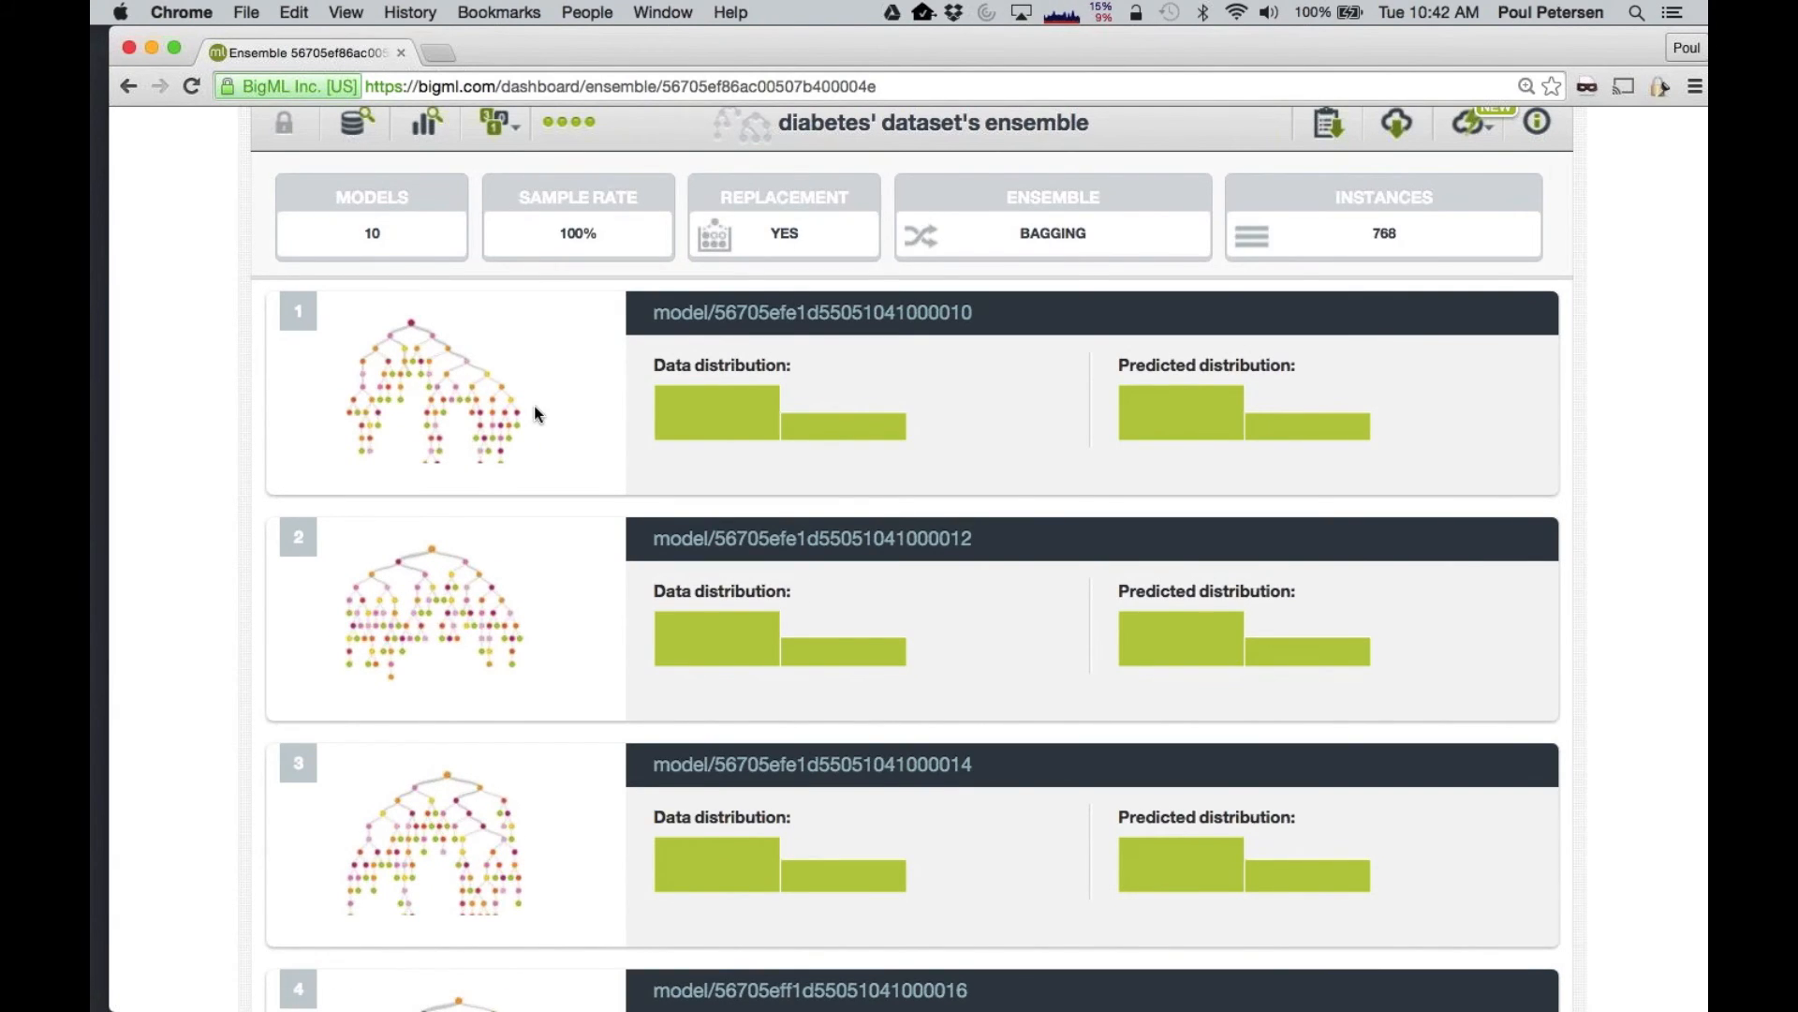
scroll(536, 410, down, 3)
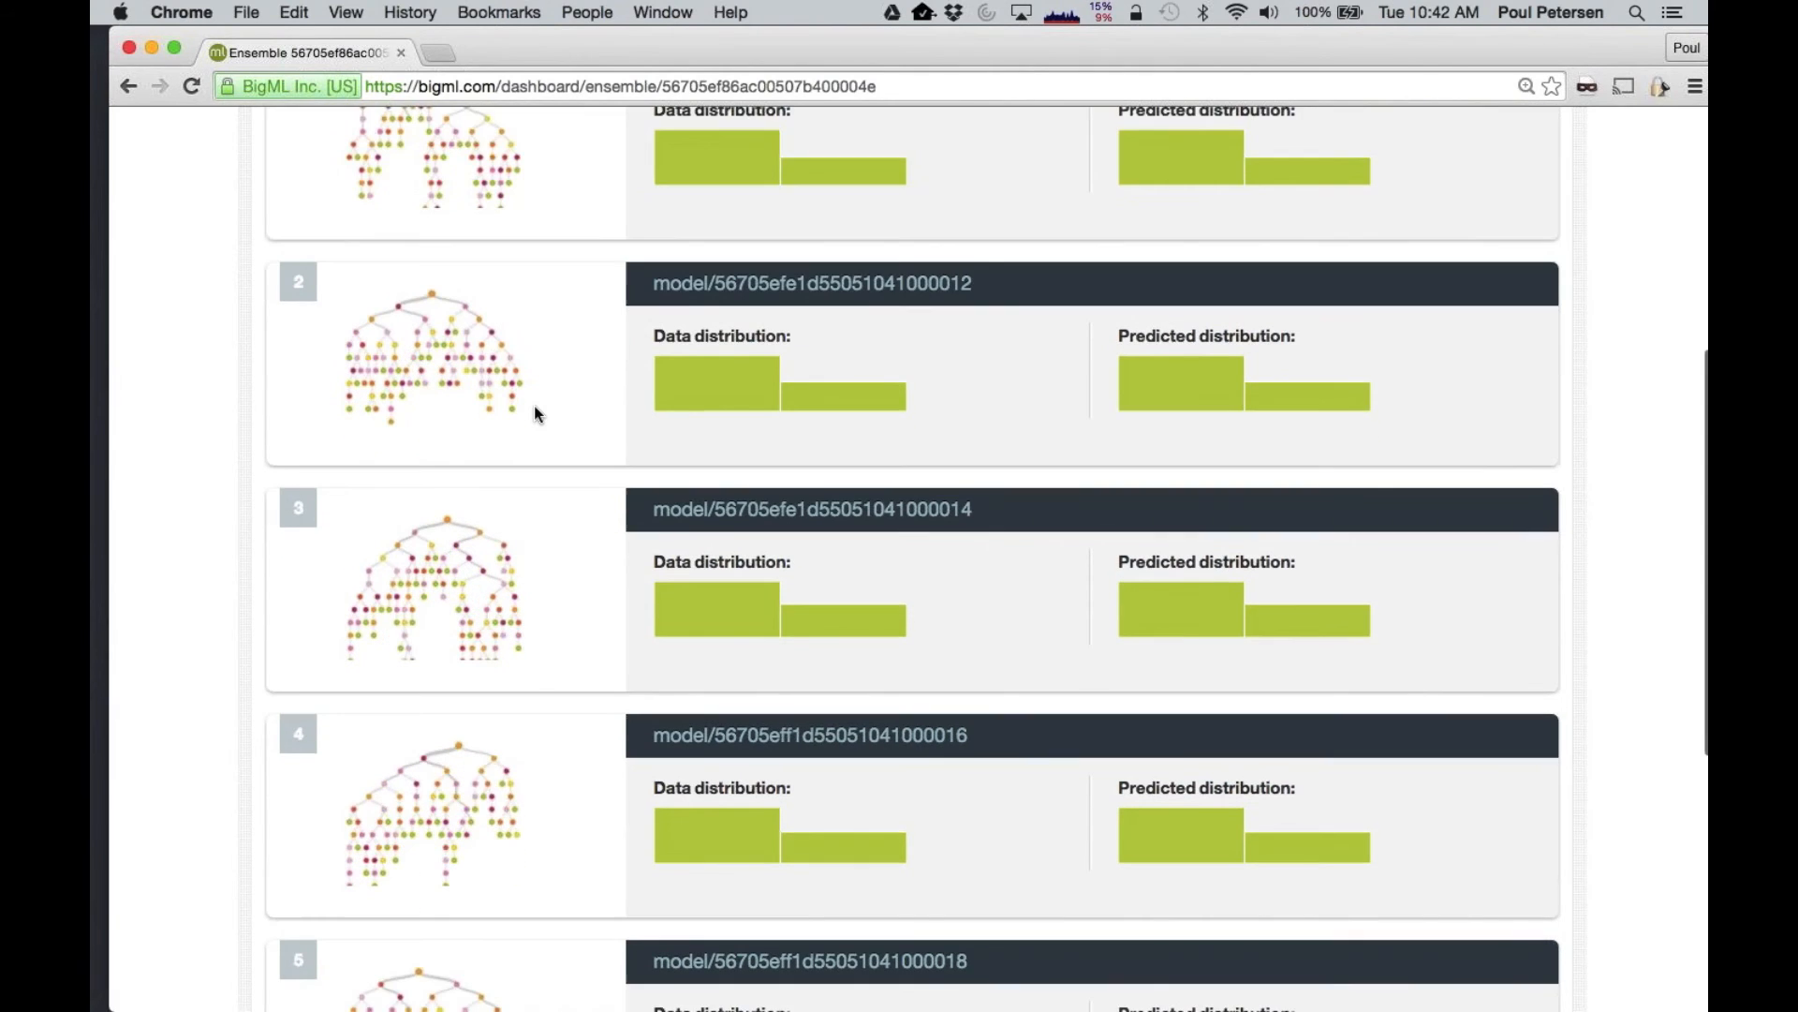
scroll(536, 410, down, 1)
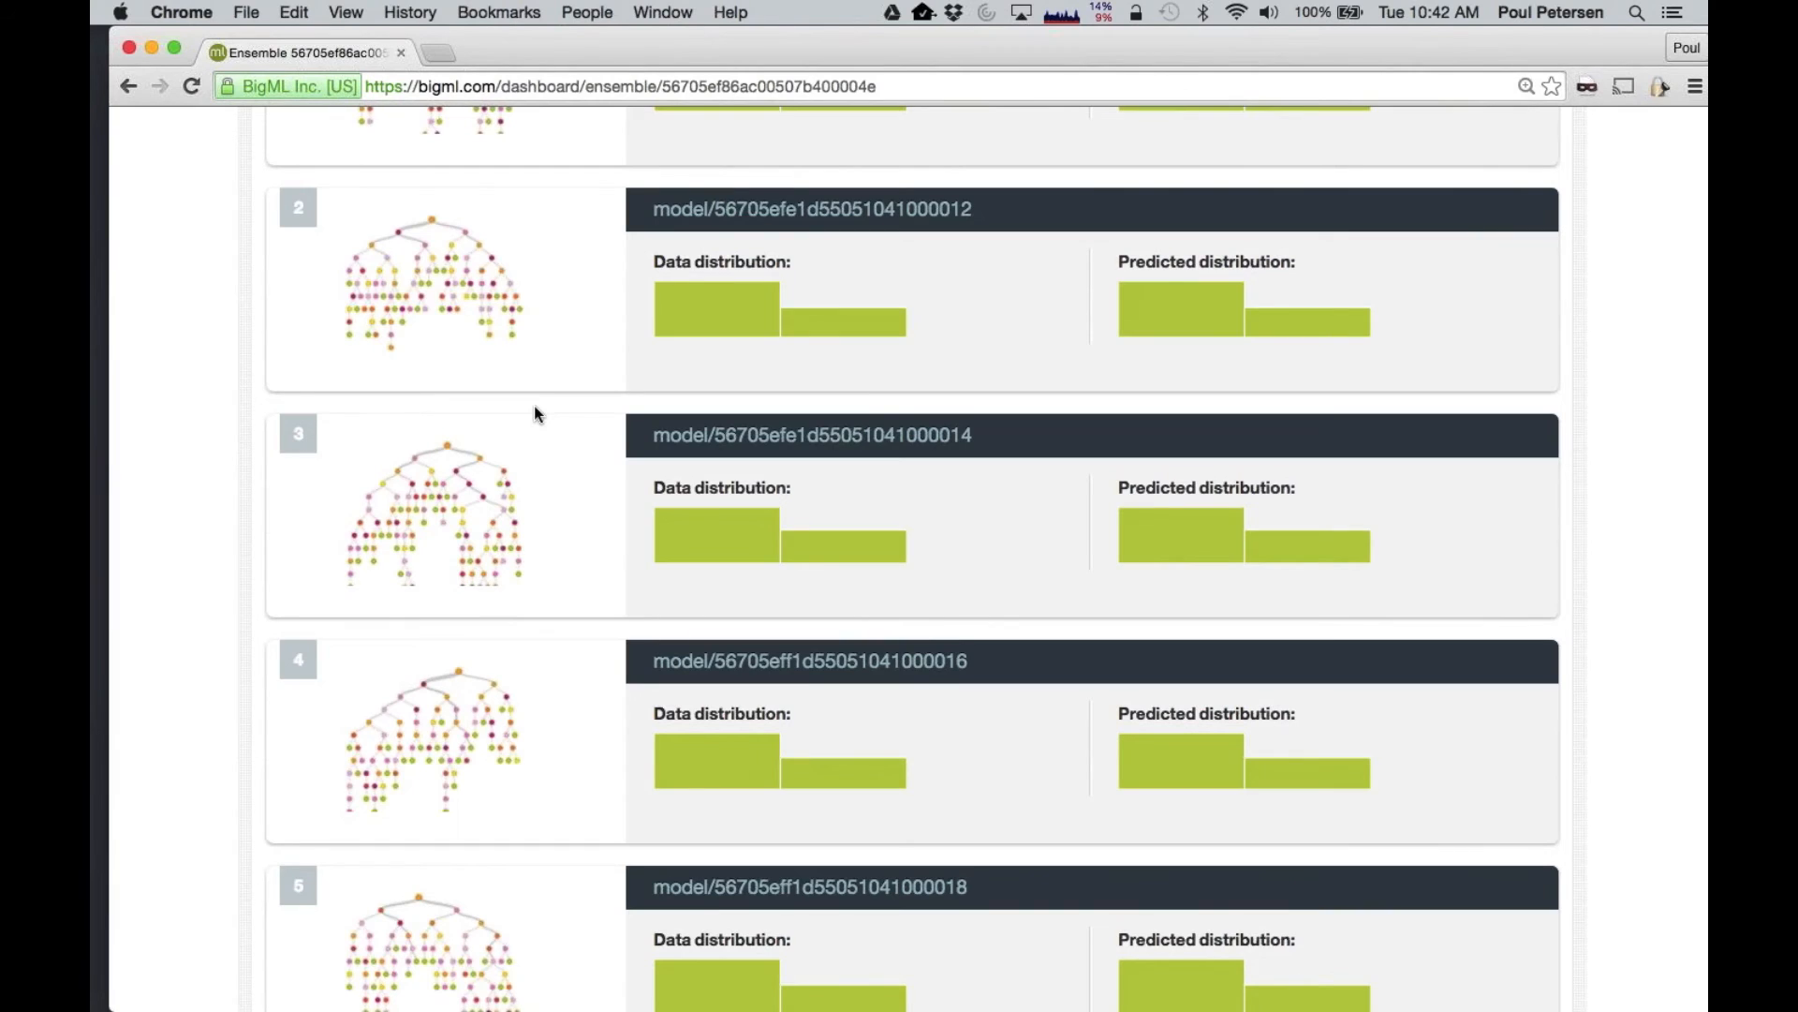
Create a diabetes prediction from the ensemble with the default input values and review each model's prediction and confidence
scroll(1414, 300, up, 6)
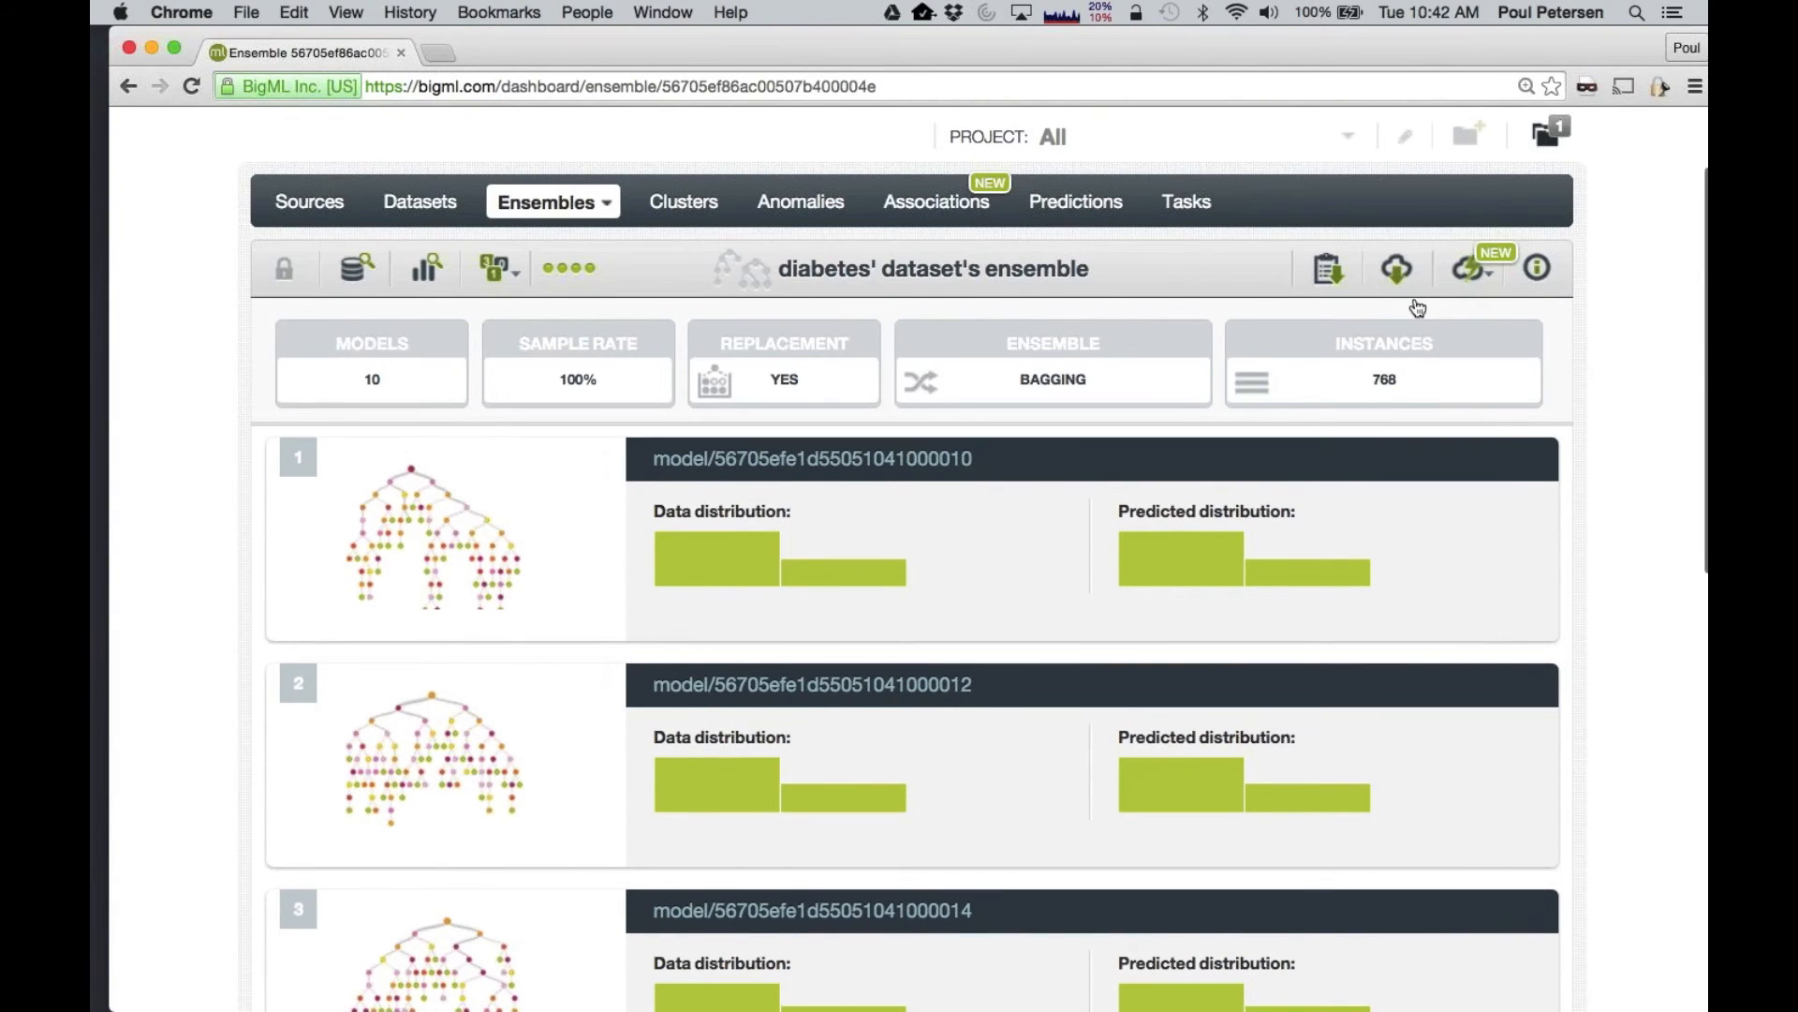
click(1473, 269)
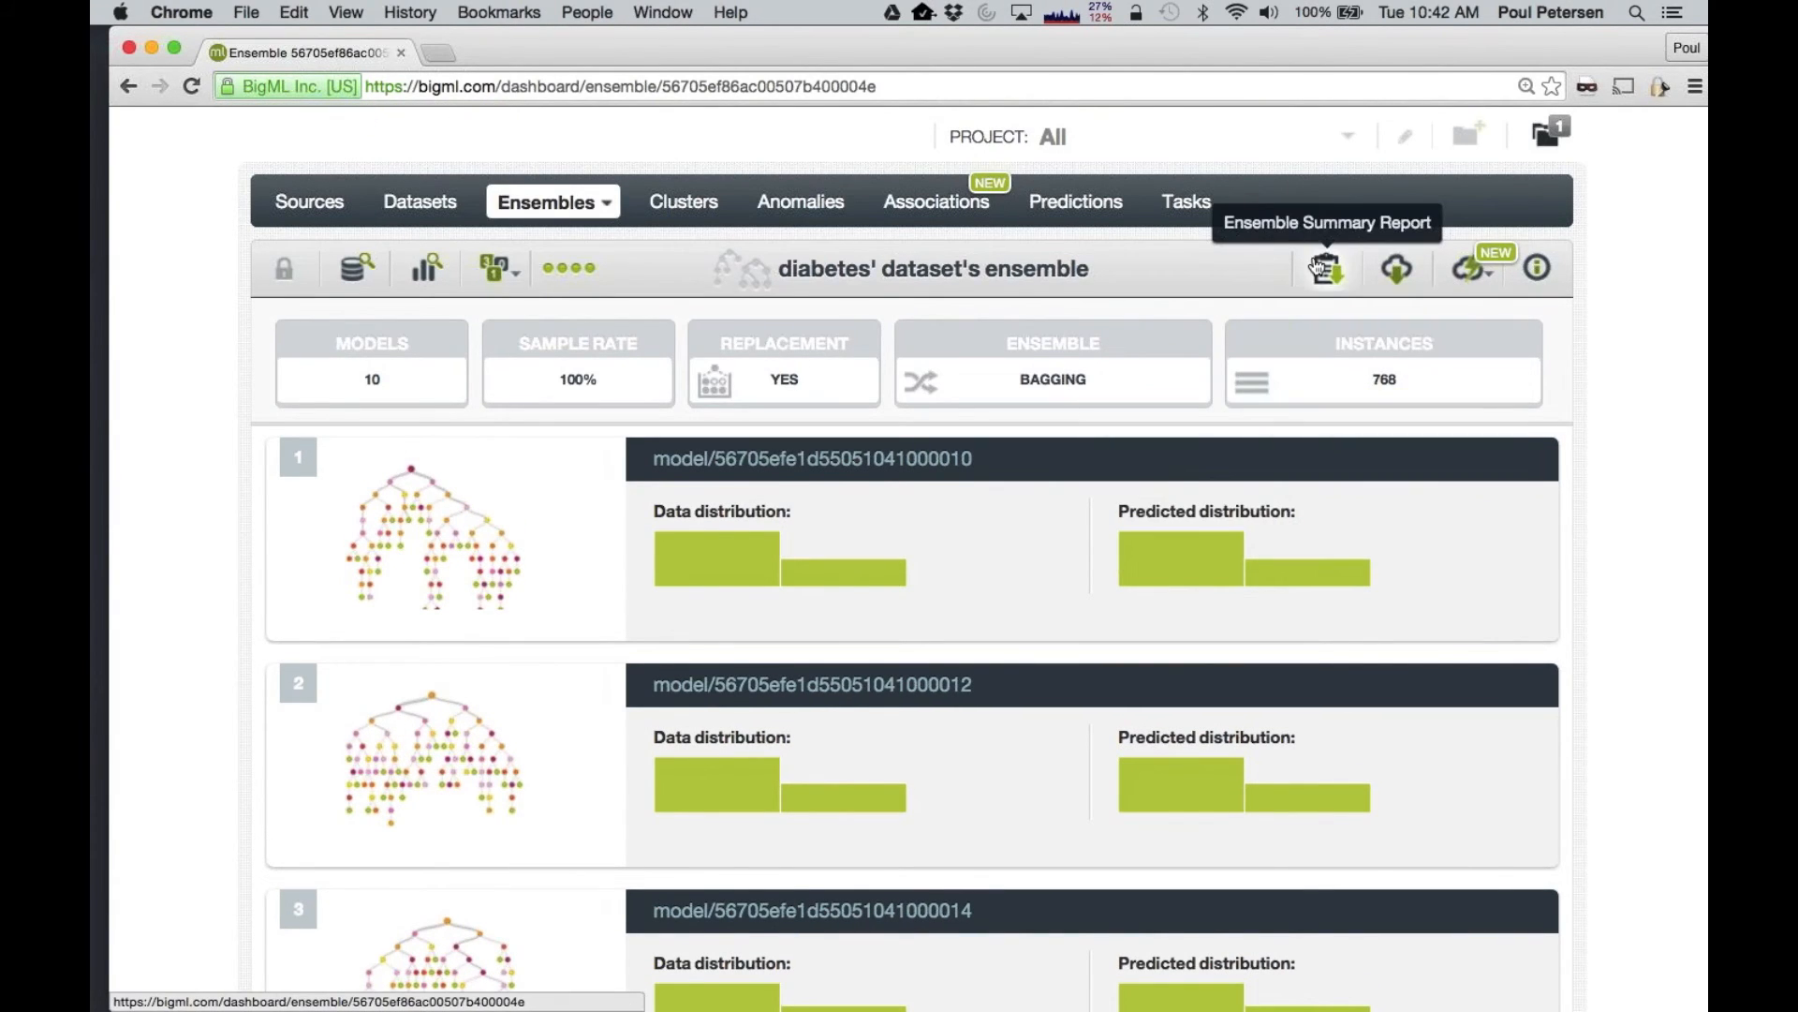
mouse_move(1458, 278)
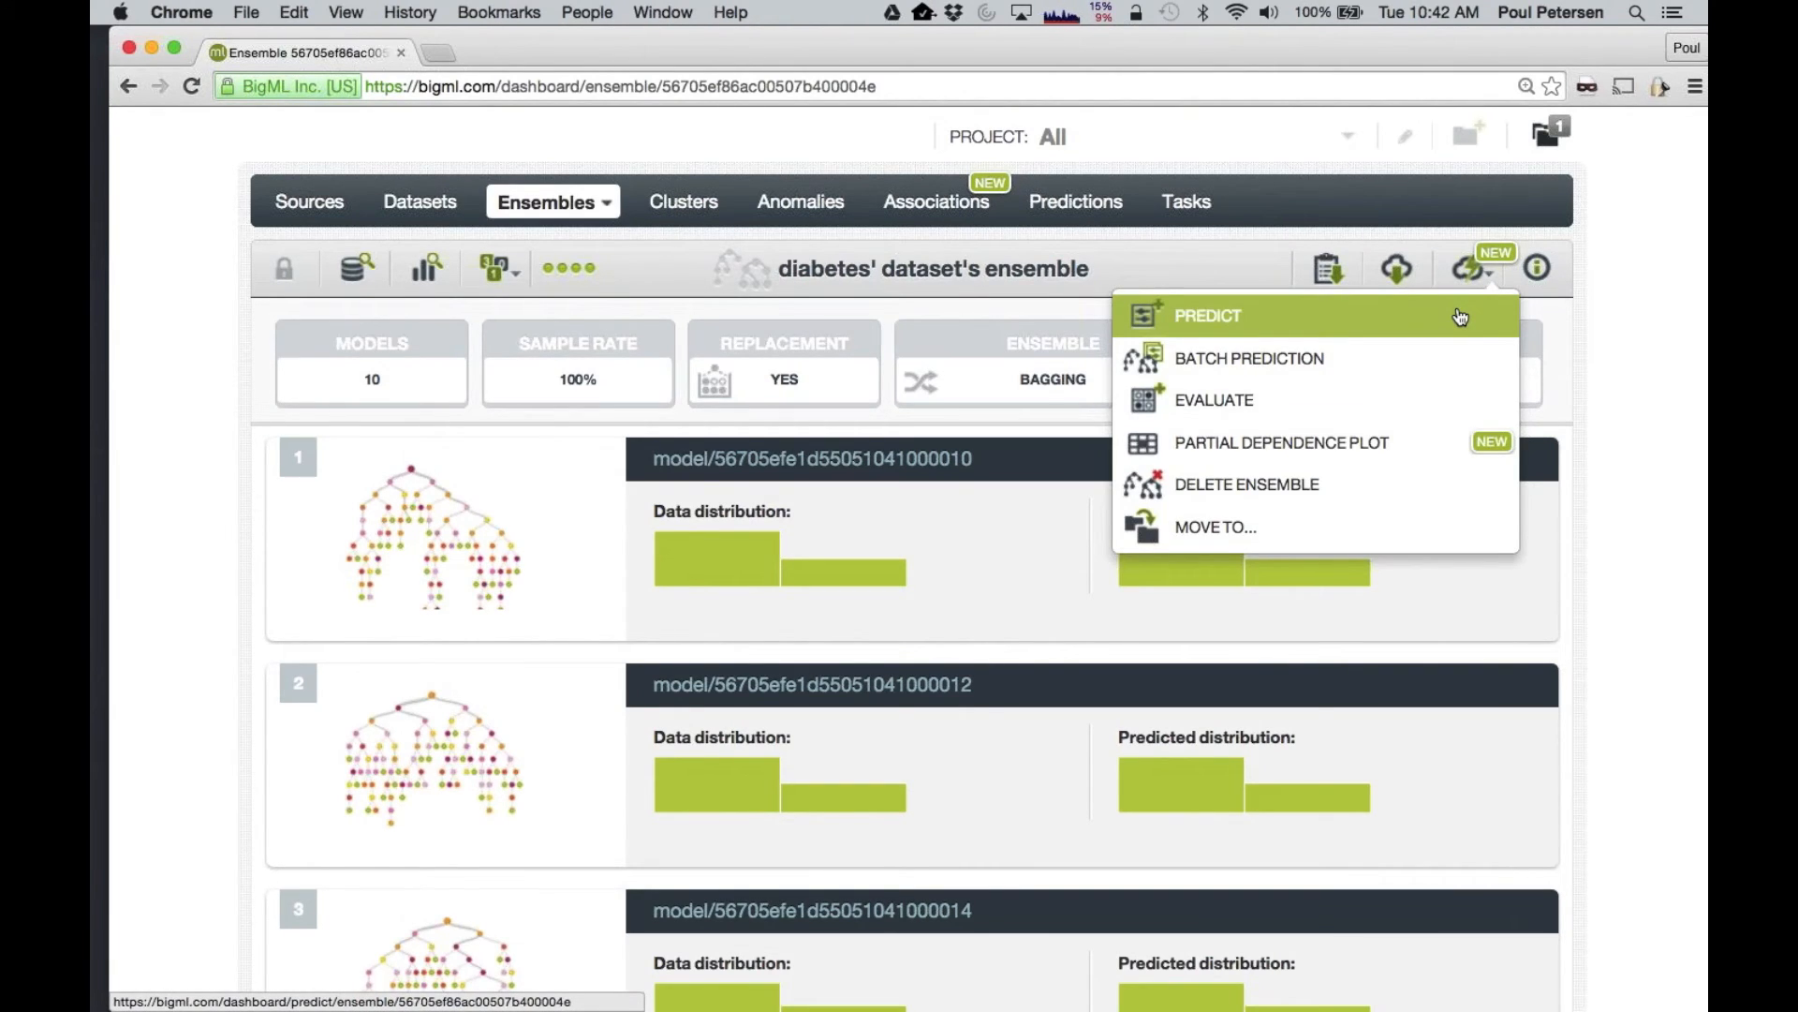
click(1460, 316)
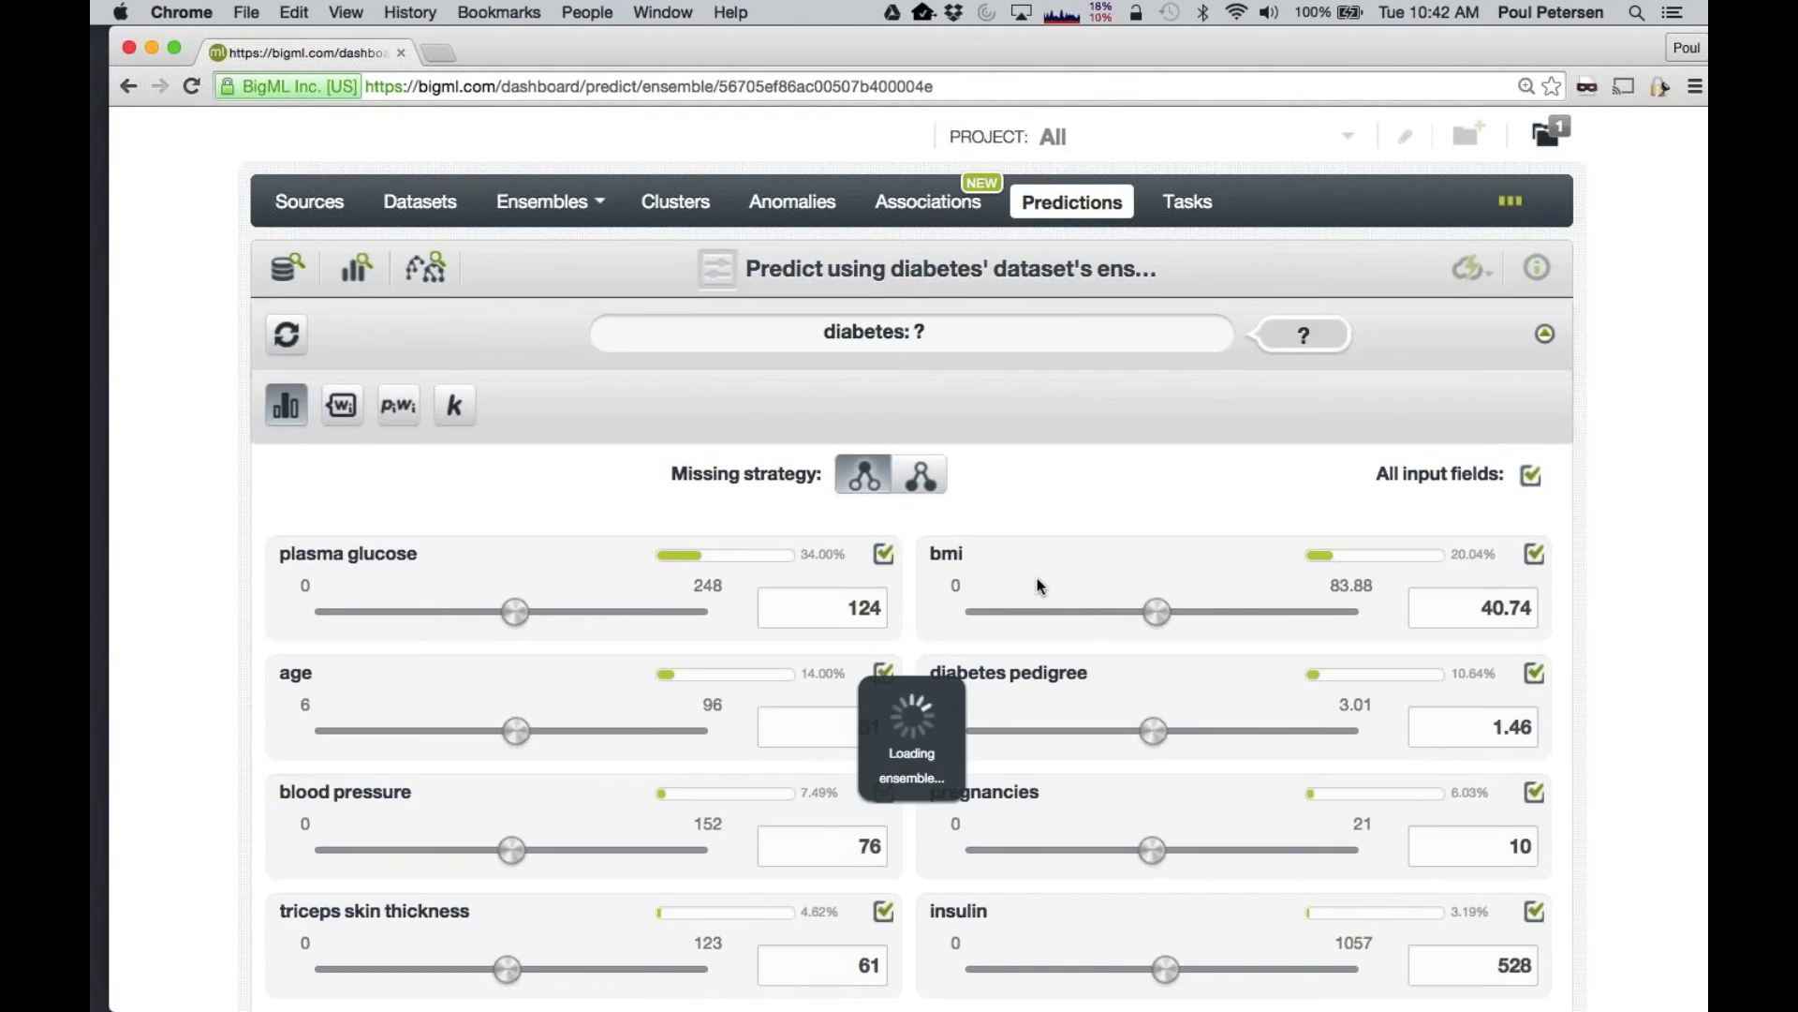
scroll(1418, 606, down, 5)
click(1418, 605)
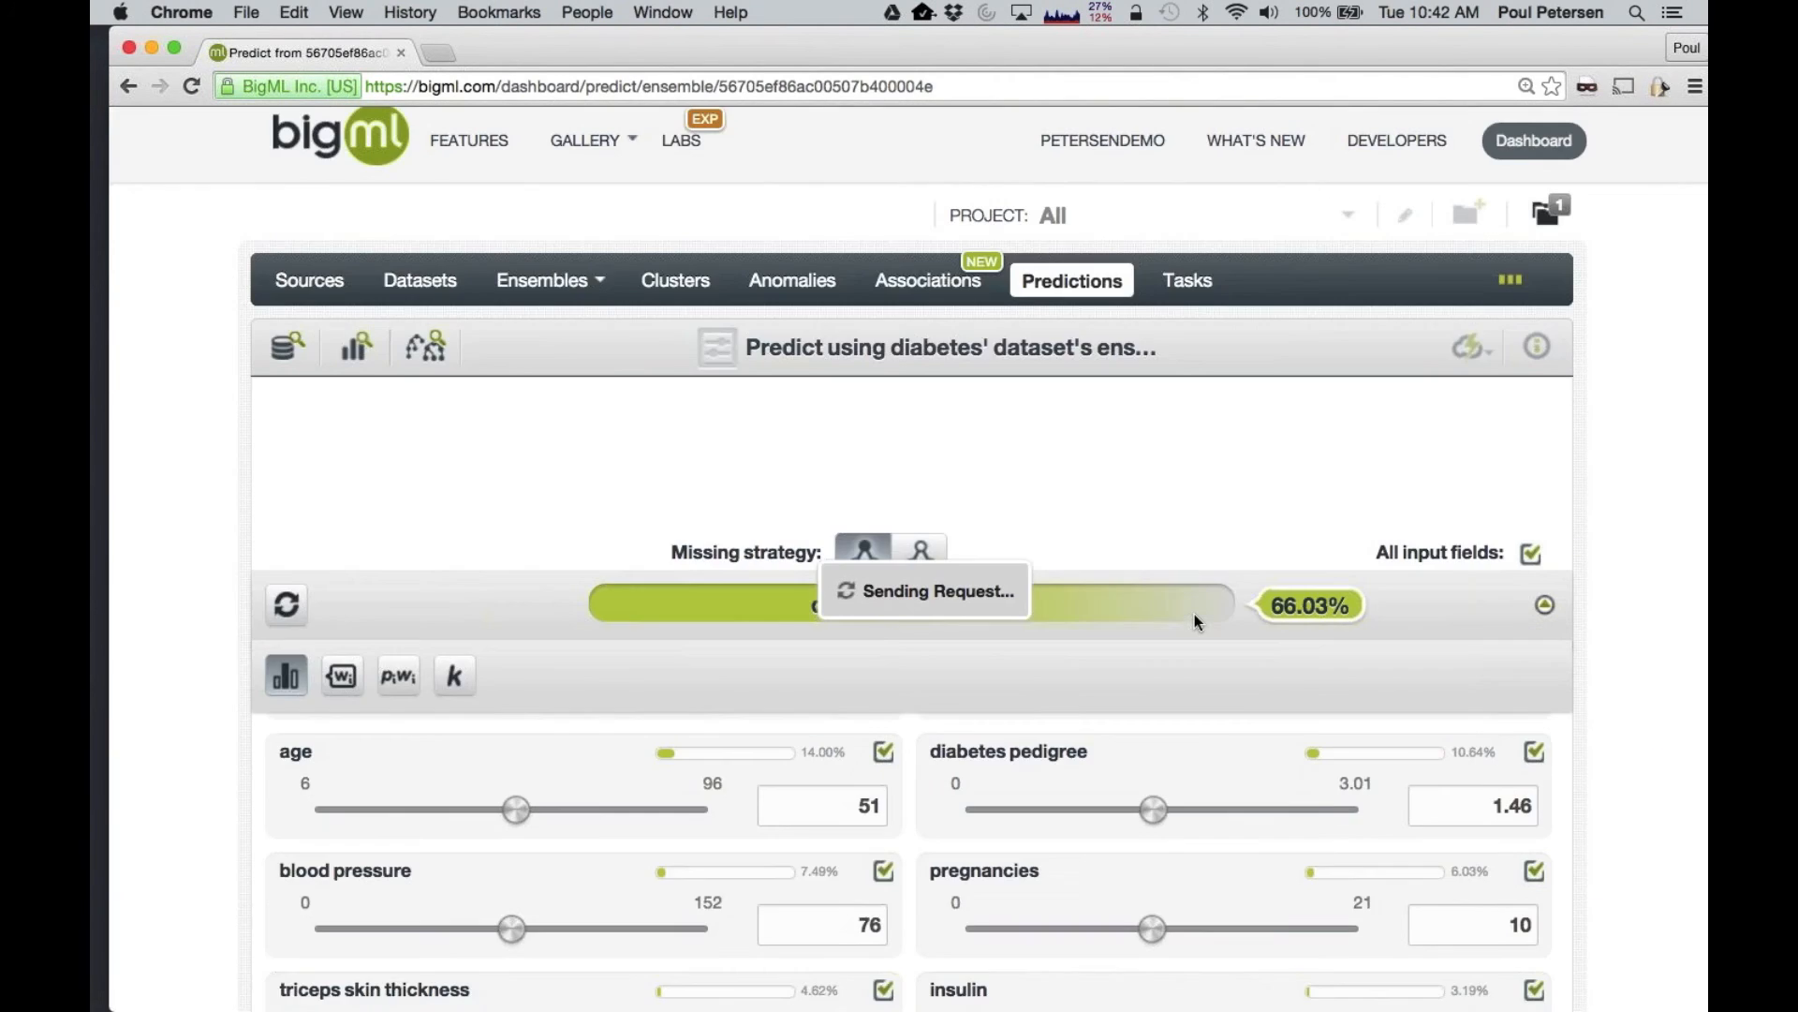
scroll(1195, 615, down, 5)
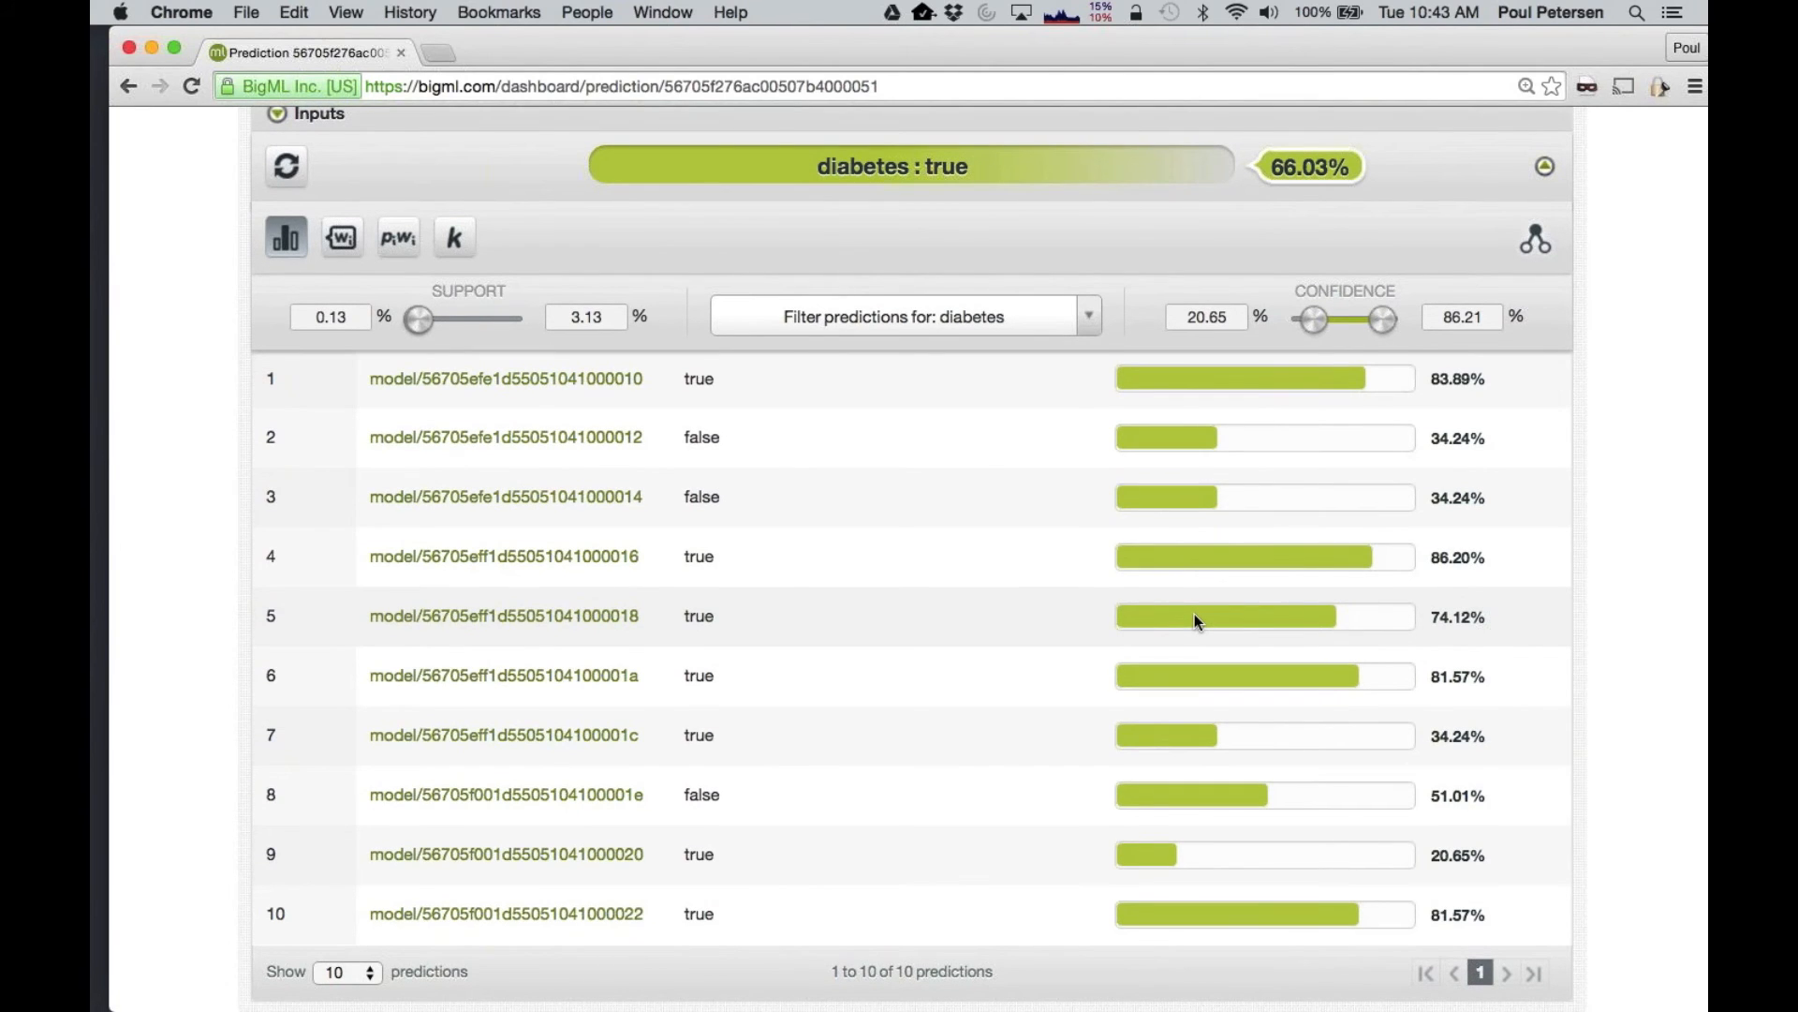
Return to the diabetes ensemble, open its Partial Dependence Plot and examine the bmi versus plasma glucose predictions
scroll(494, 339, up, 3)
click(495, 339)
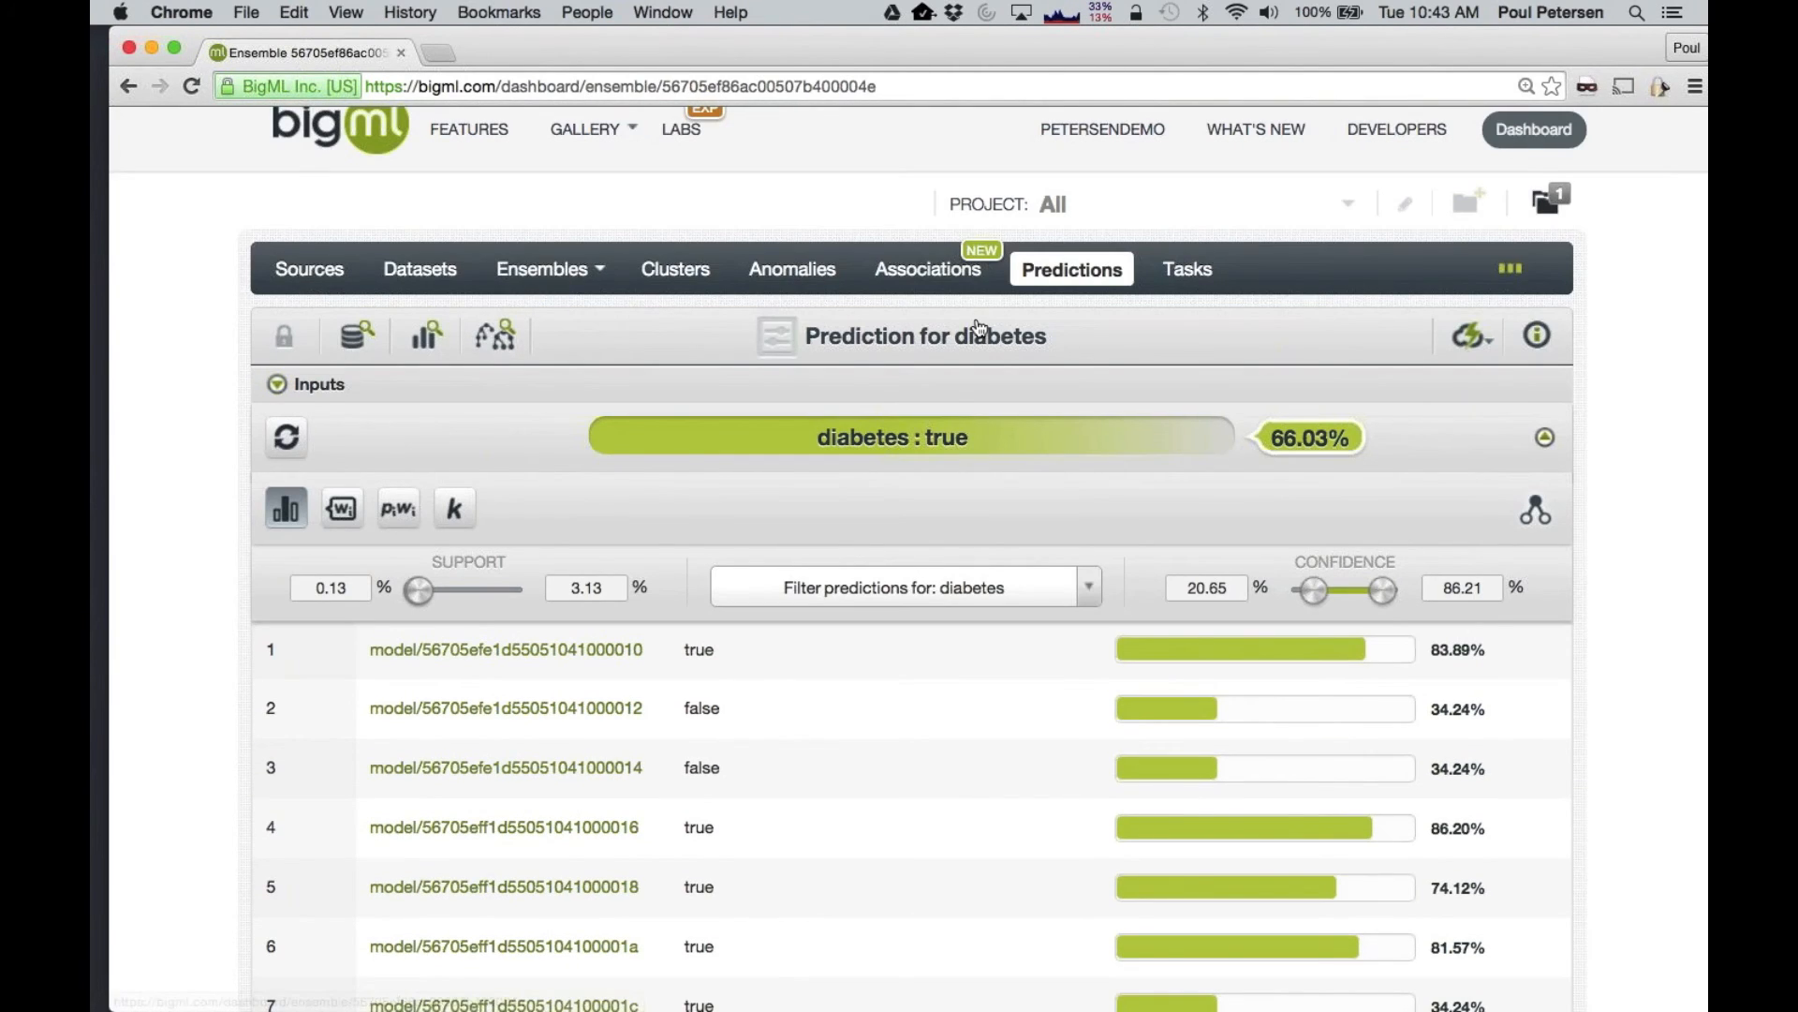
click(1464, 412)
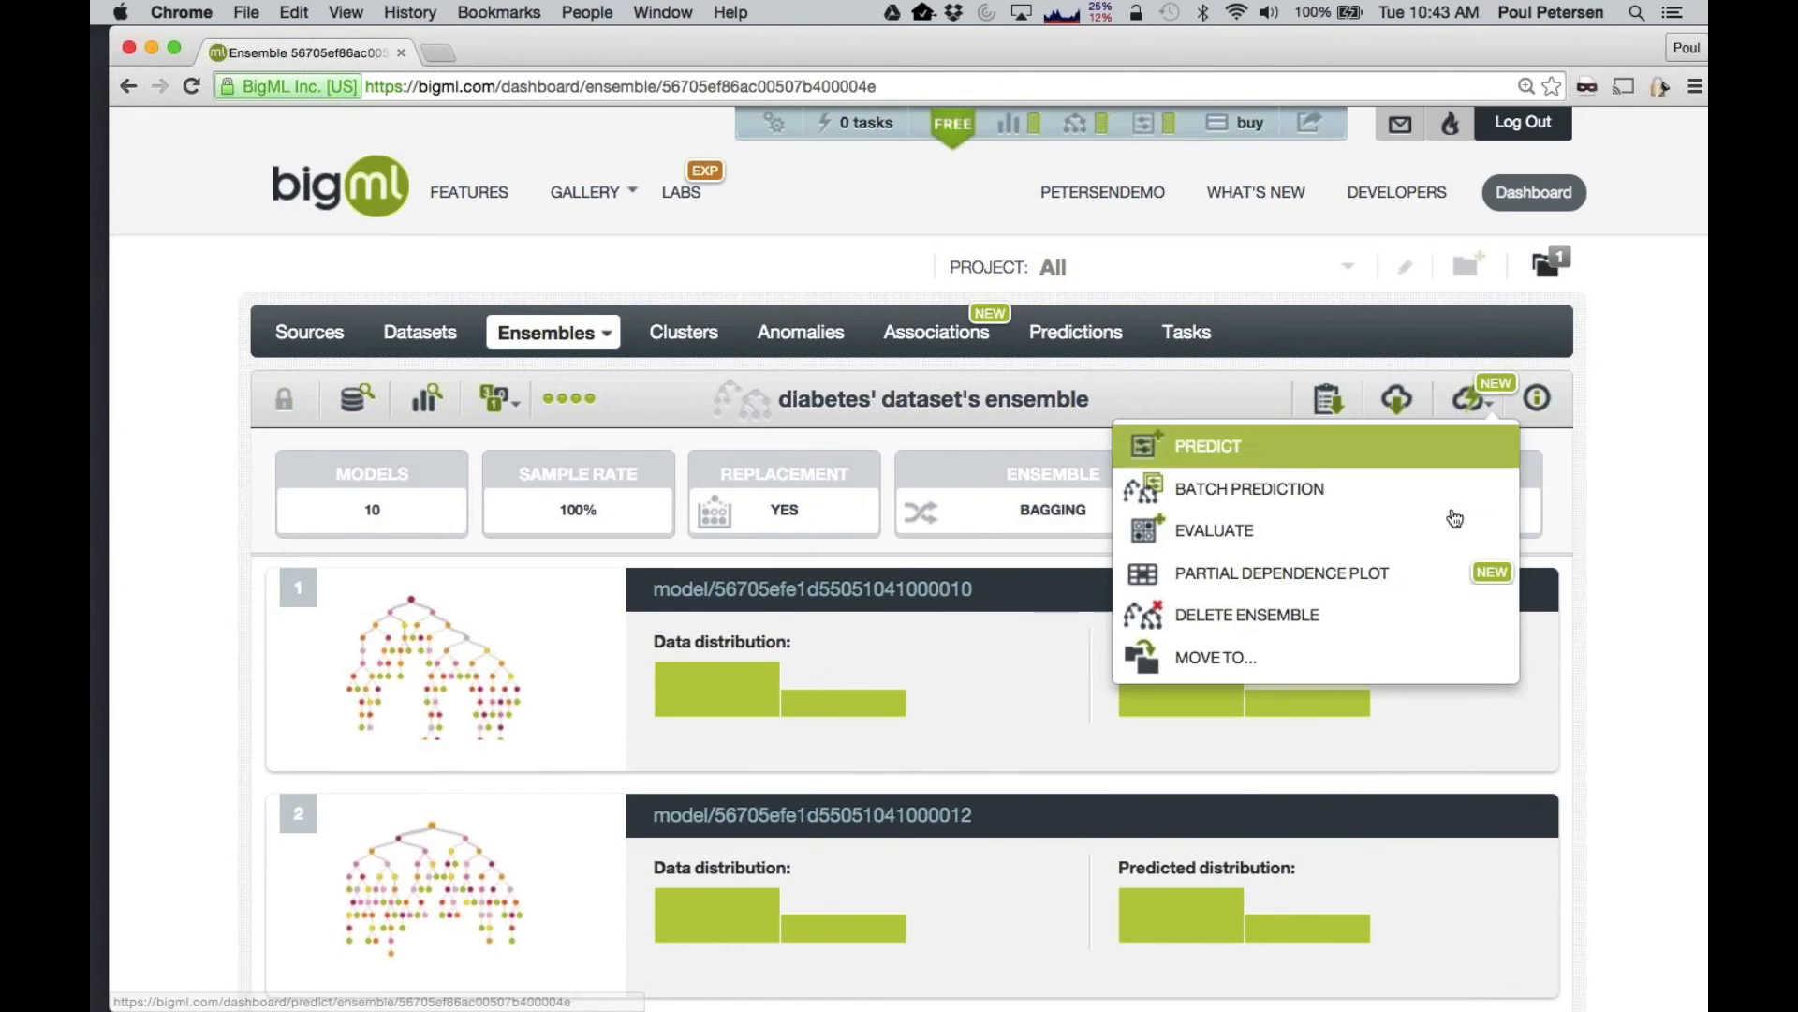
click(1443, 569)
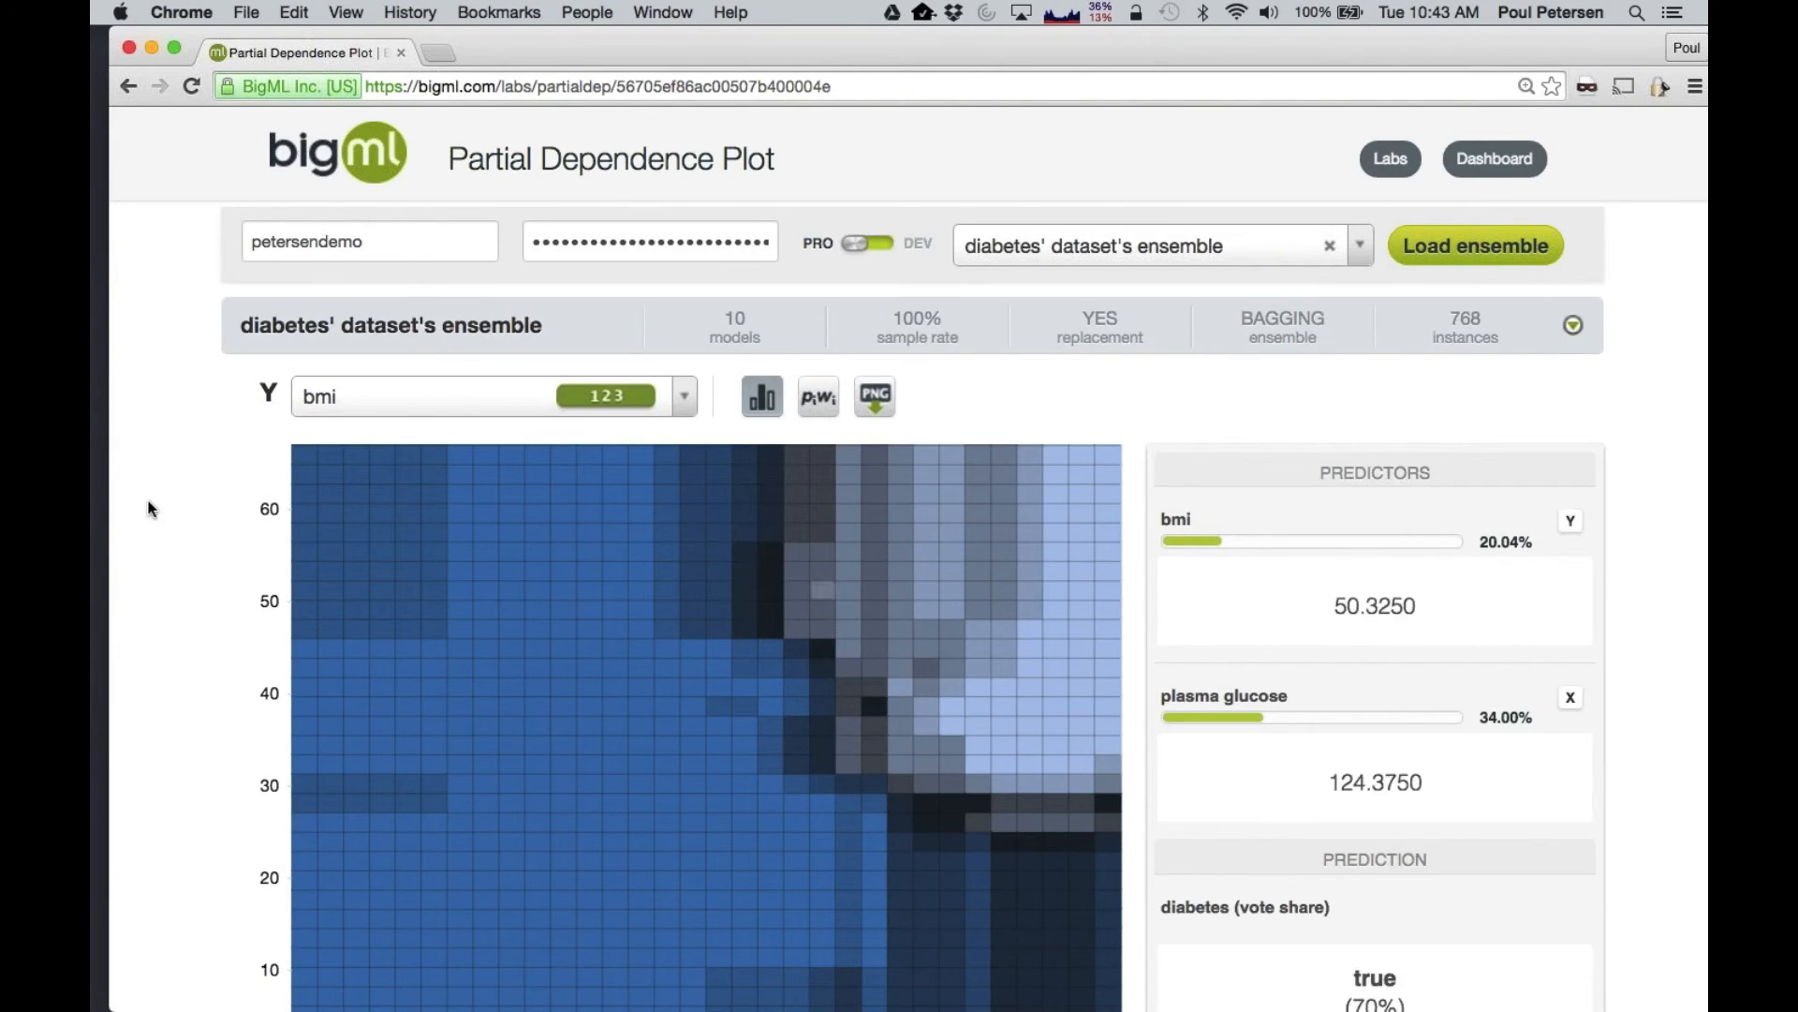
scroll(161, 507, down, 4)
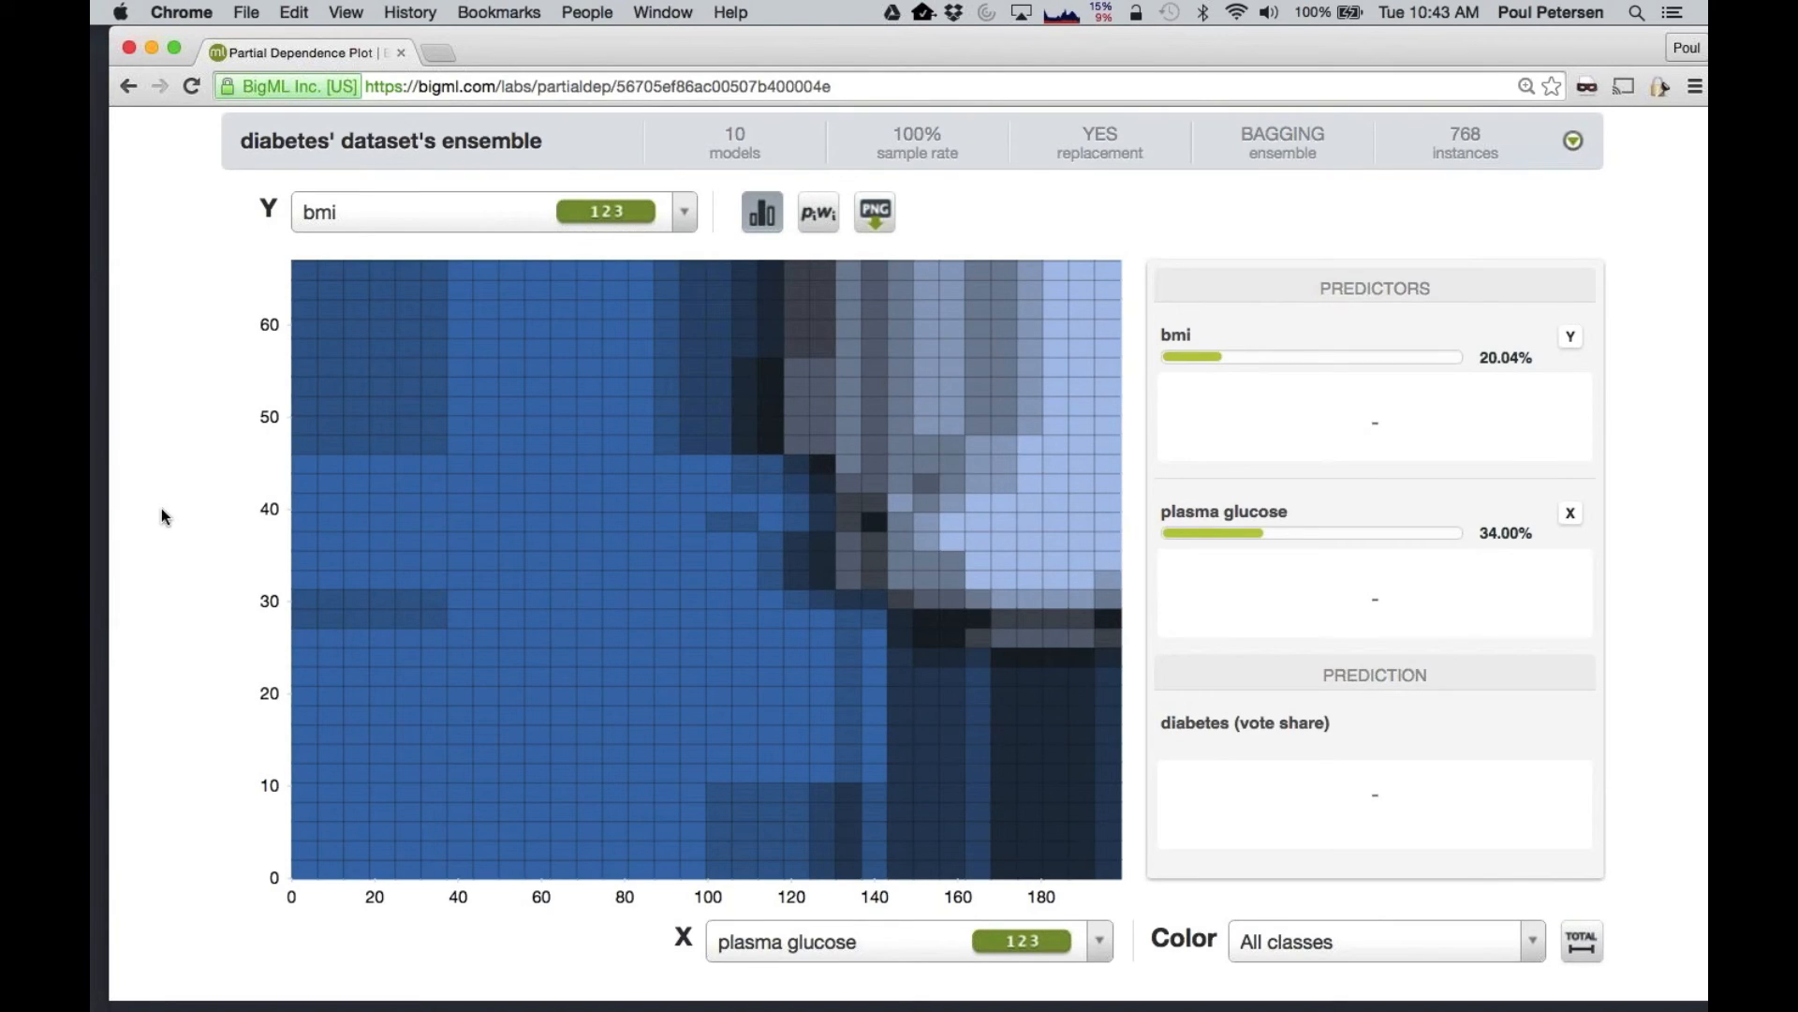
scroll(161, 508, down, 1)
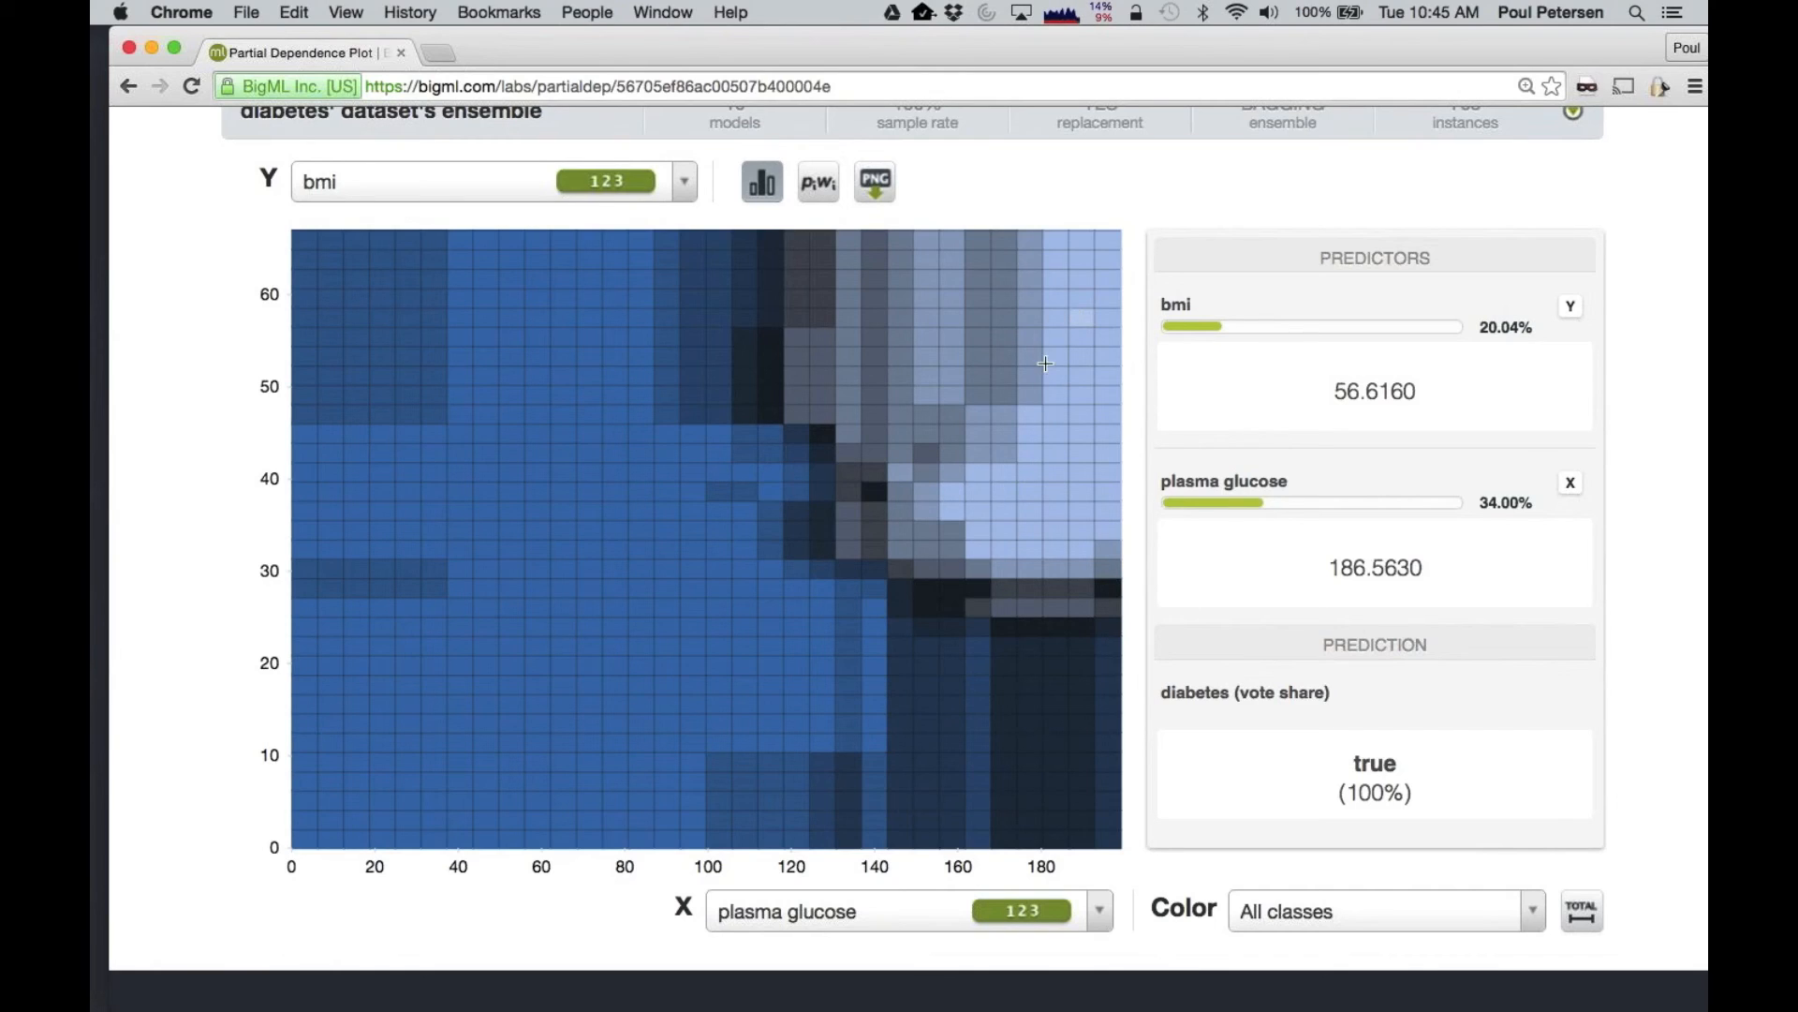
Plot age against plasma glucose, inspect the predictions, and change the Y axis to diabetes pedigree
click(434, 180)
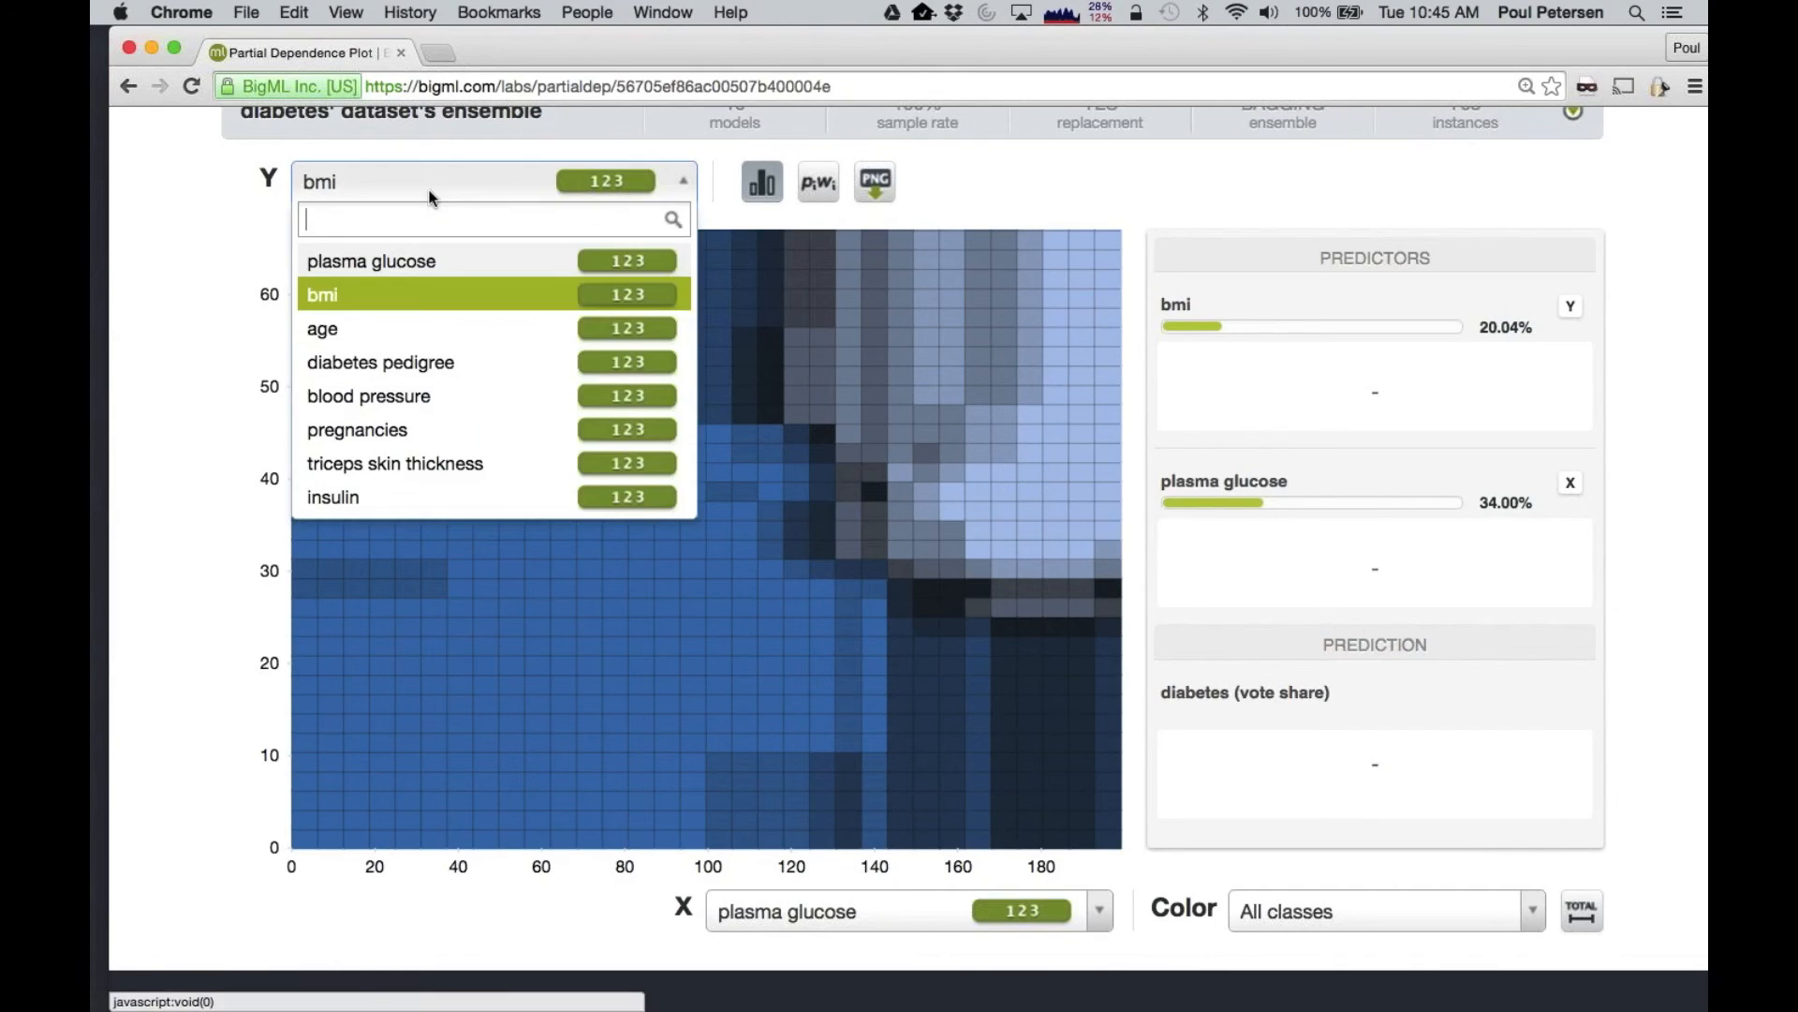
click(444, 324)
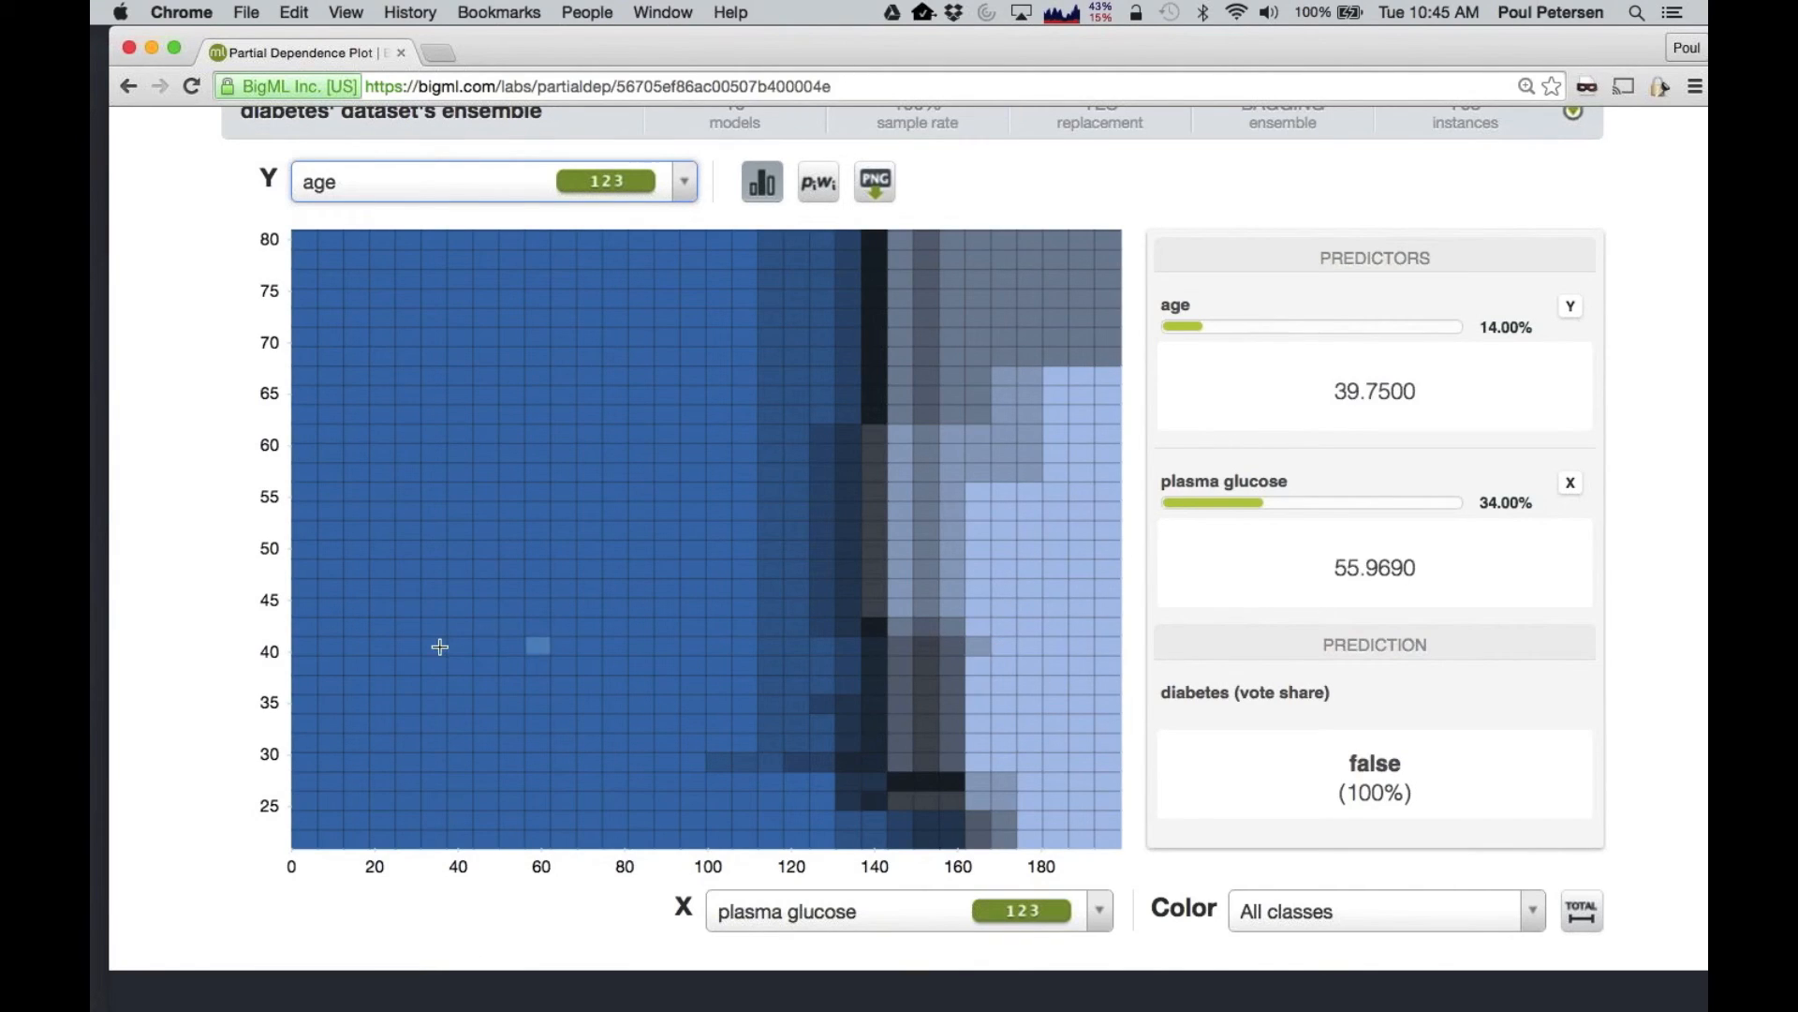
scroll(480, 456, up, 2)
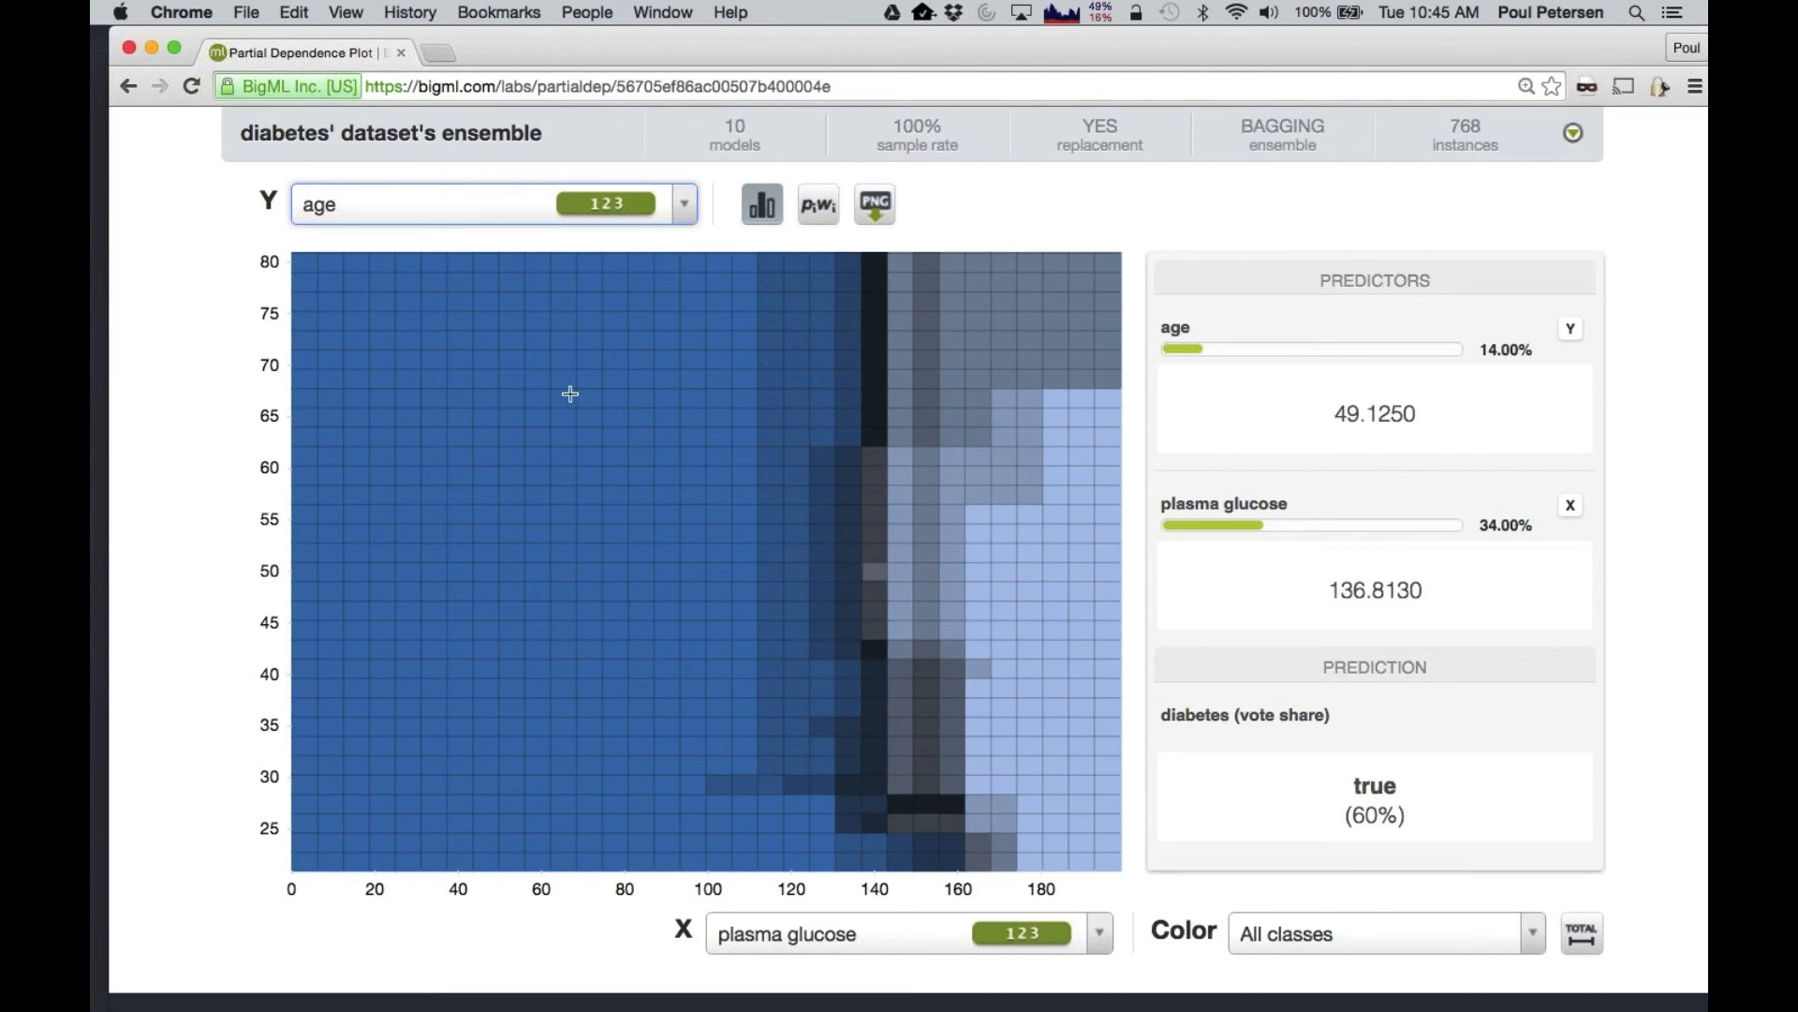
click(426, 213)
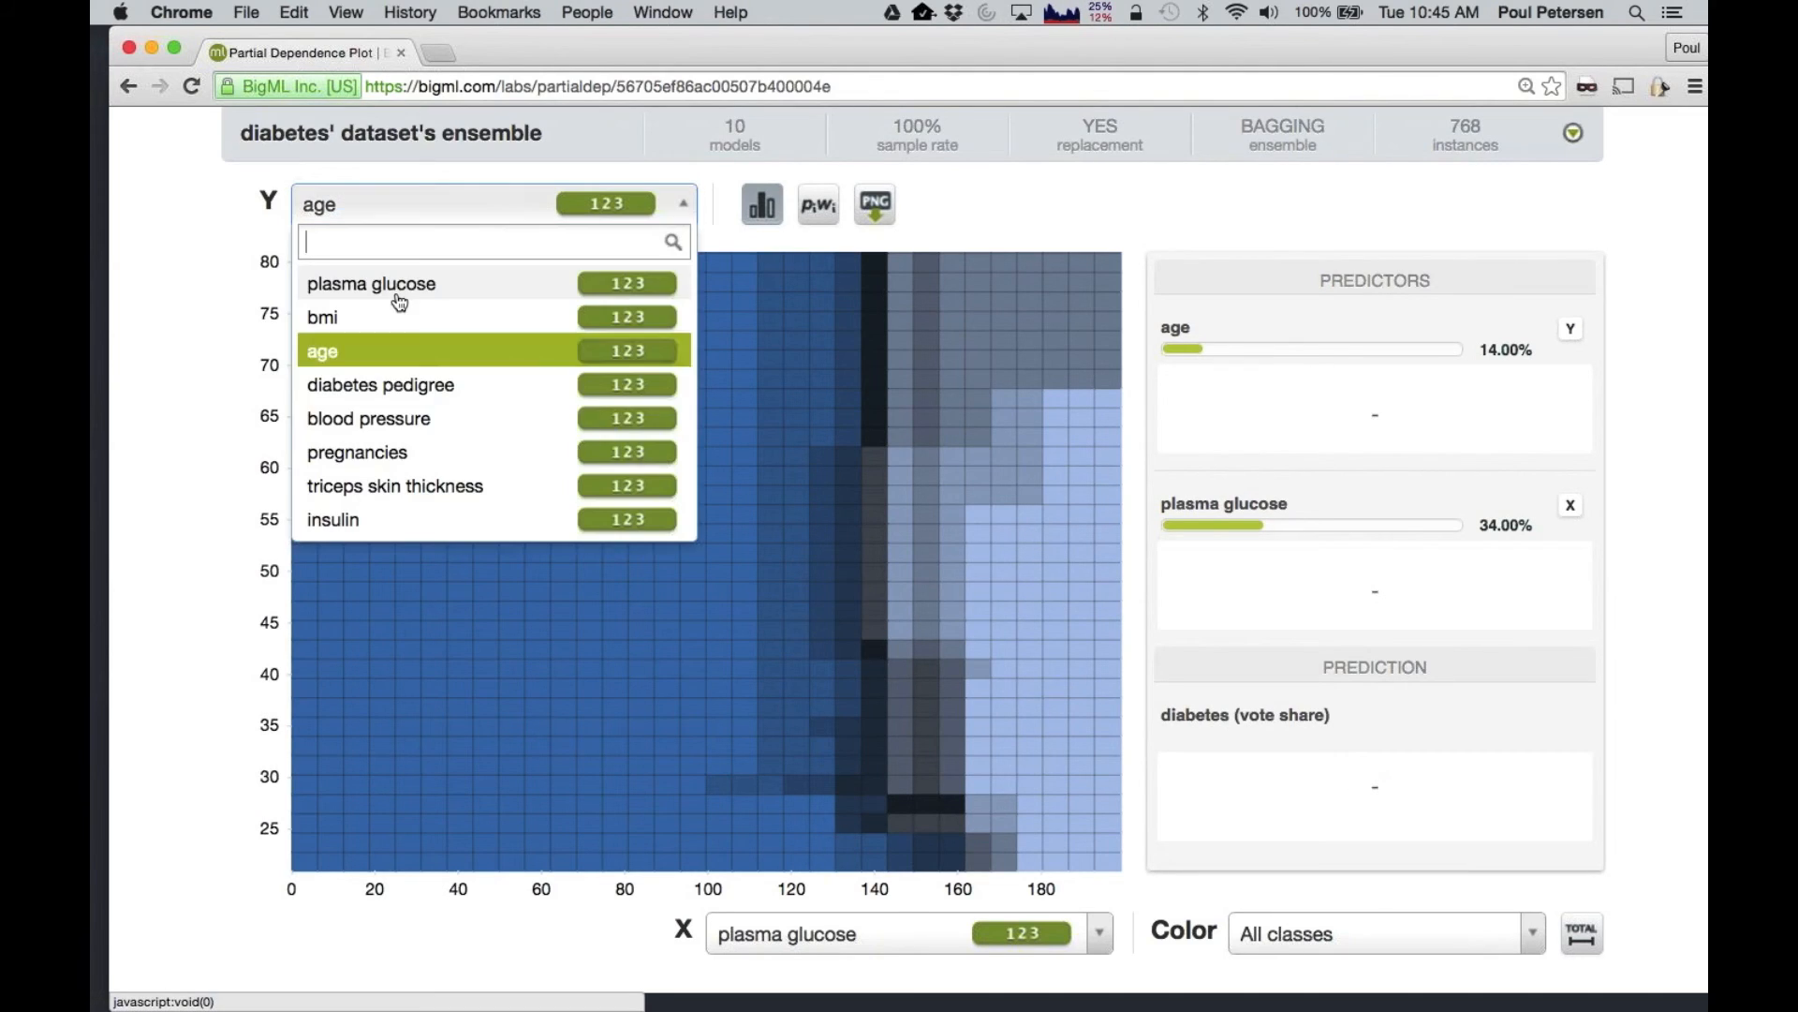
click(406, 382)
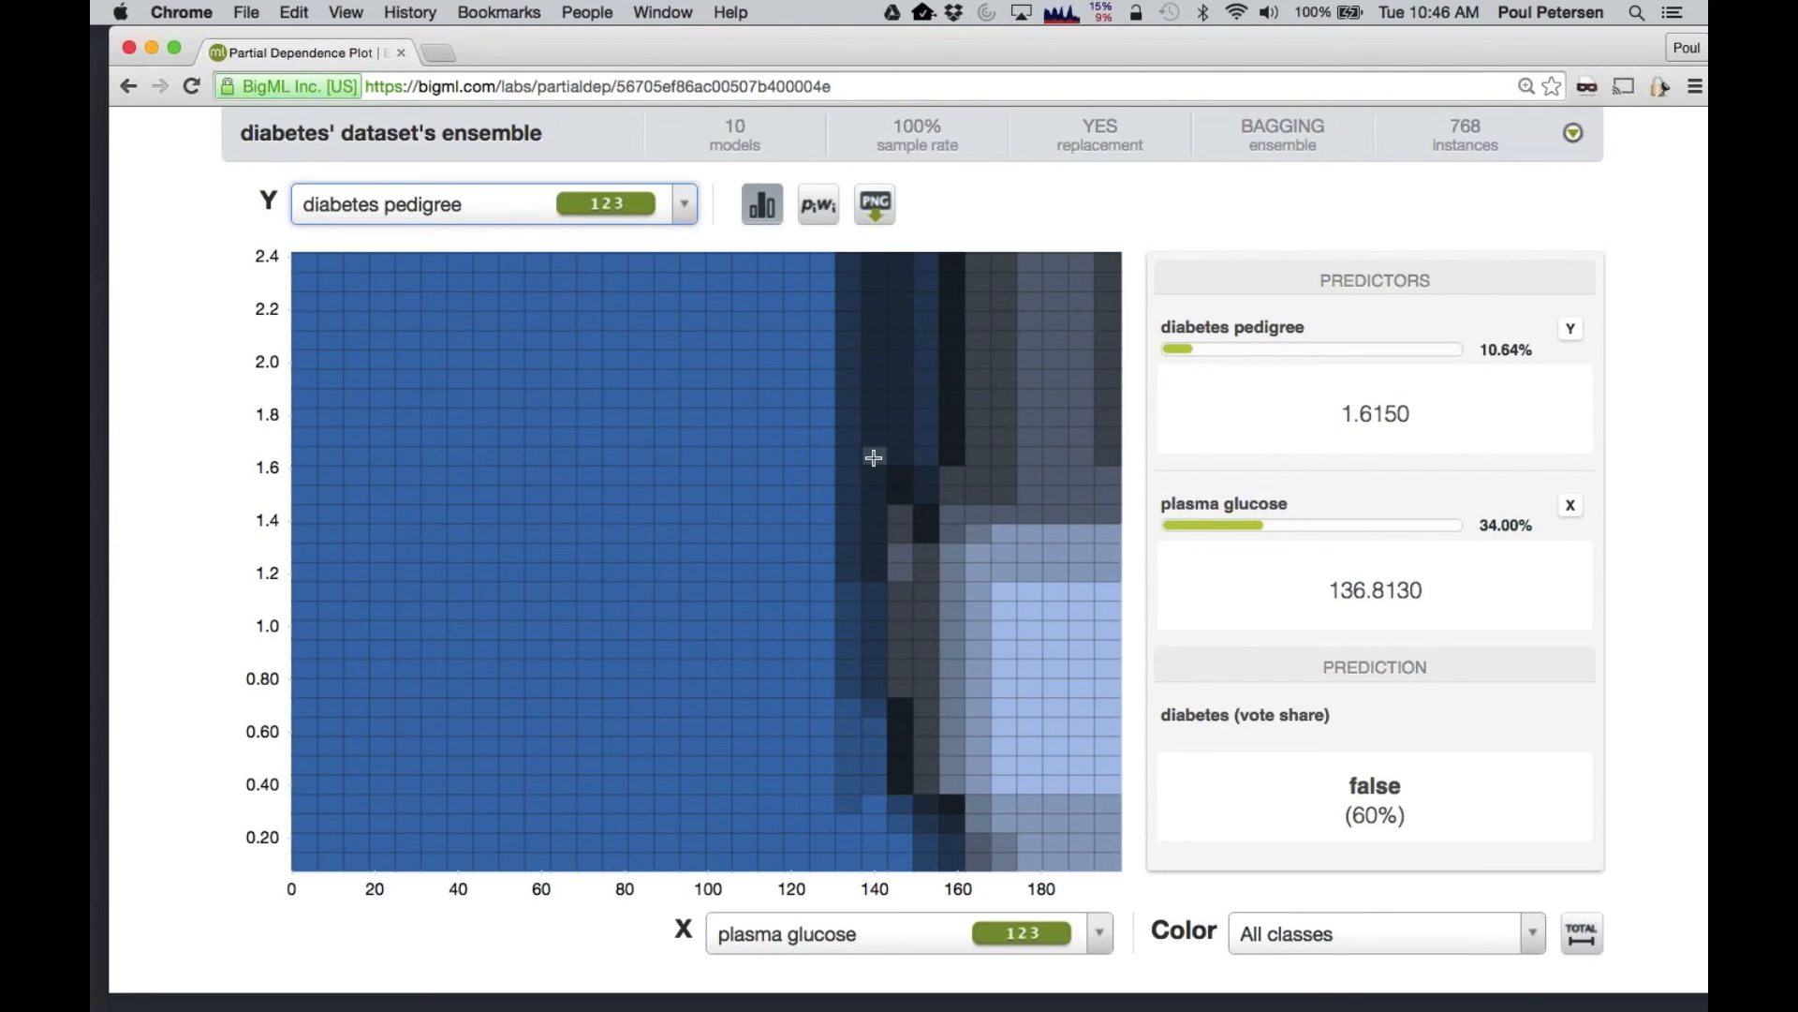
Switch to the Keynote presentation, advance to the Flatline Editor slide and return to BigML in Chrome
key(super+Tab)
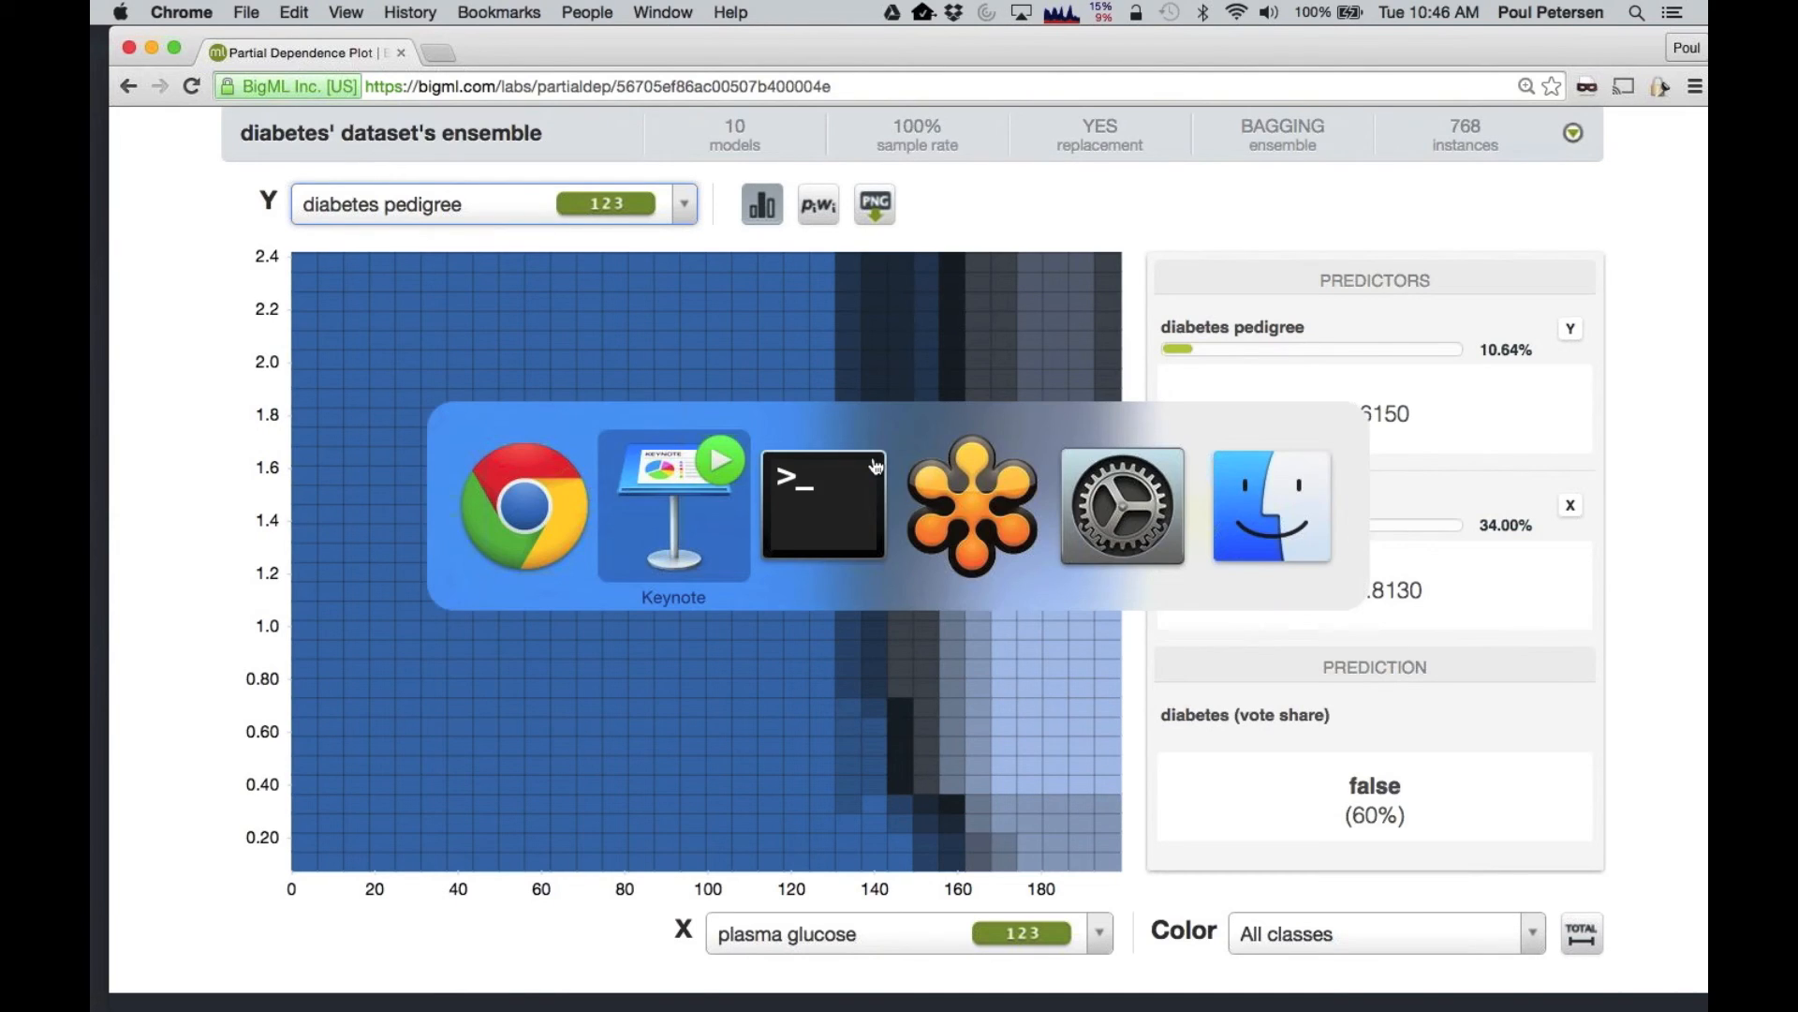
key(Right)
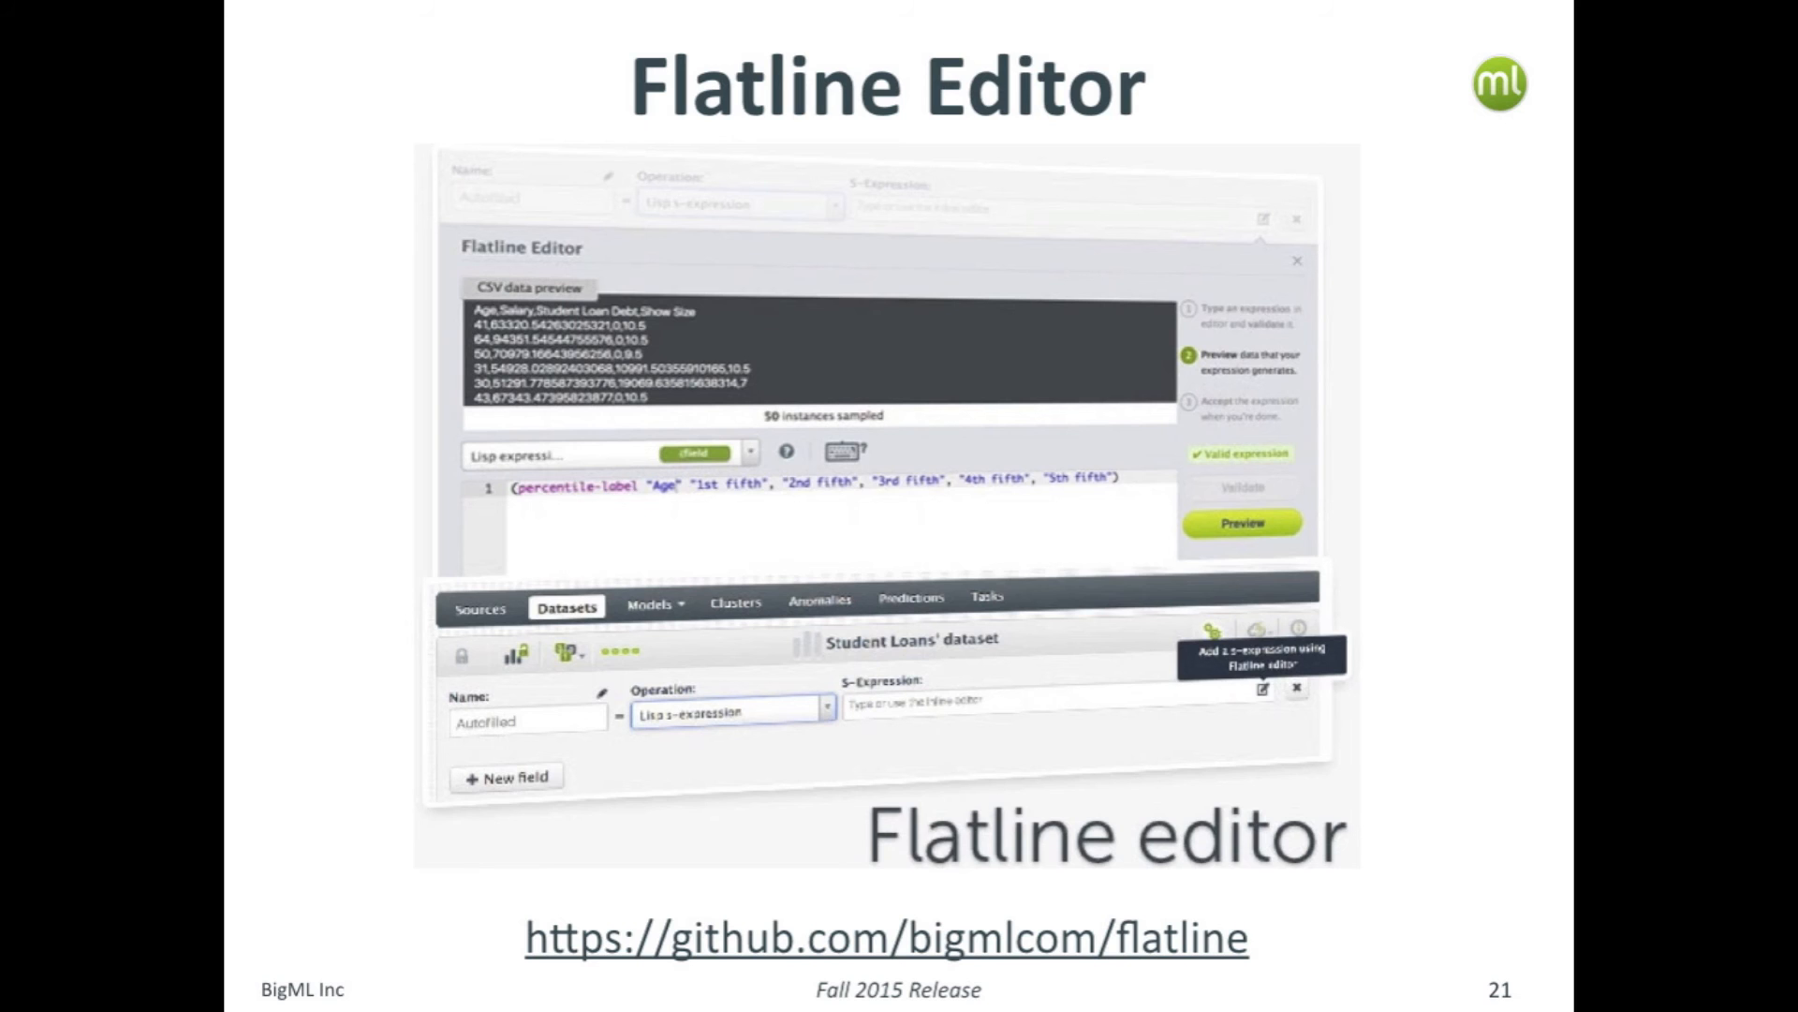
key(super+Tab)
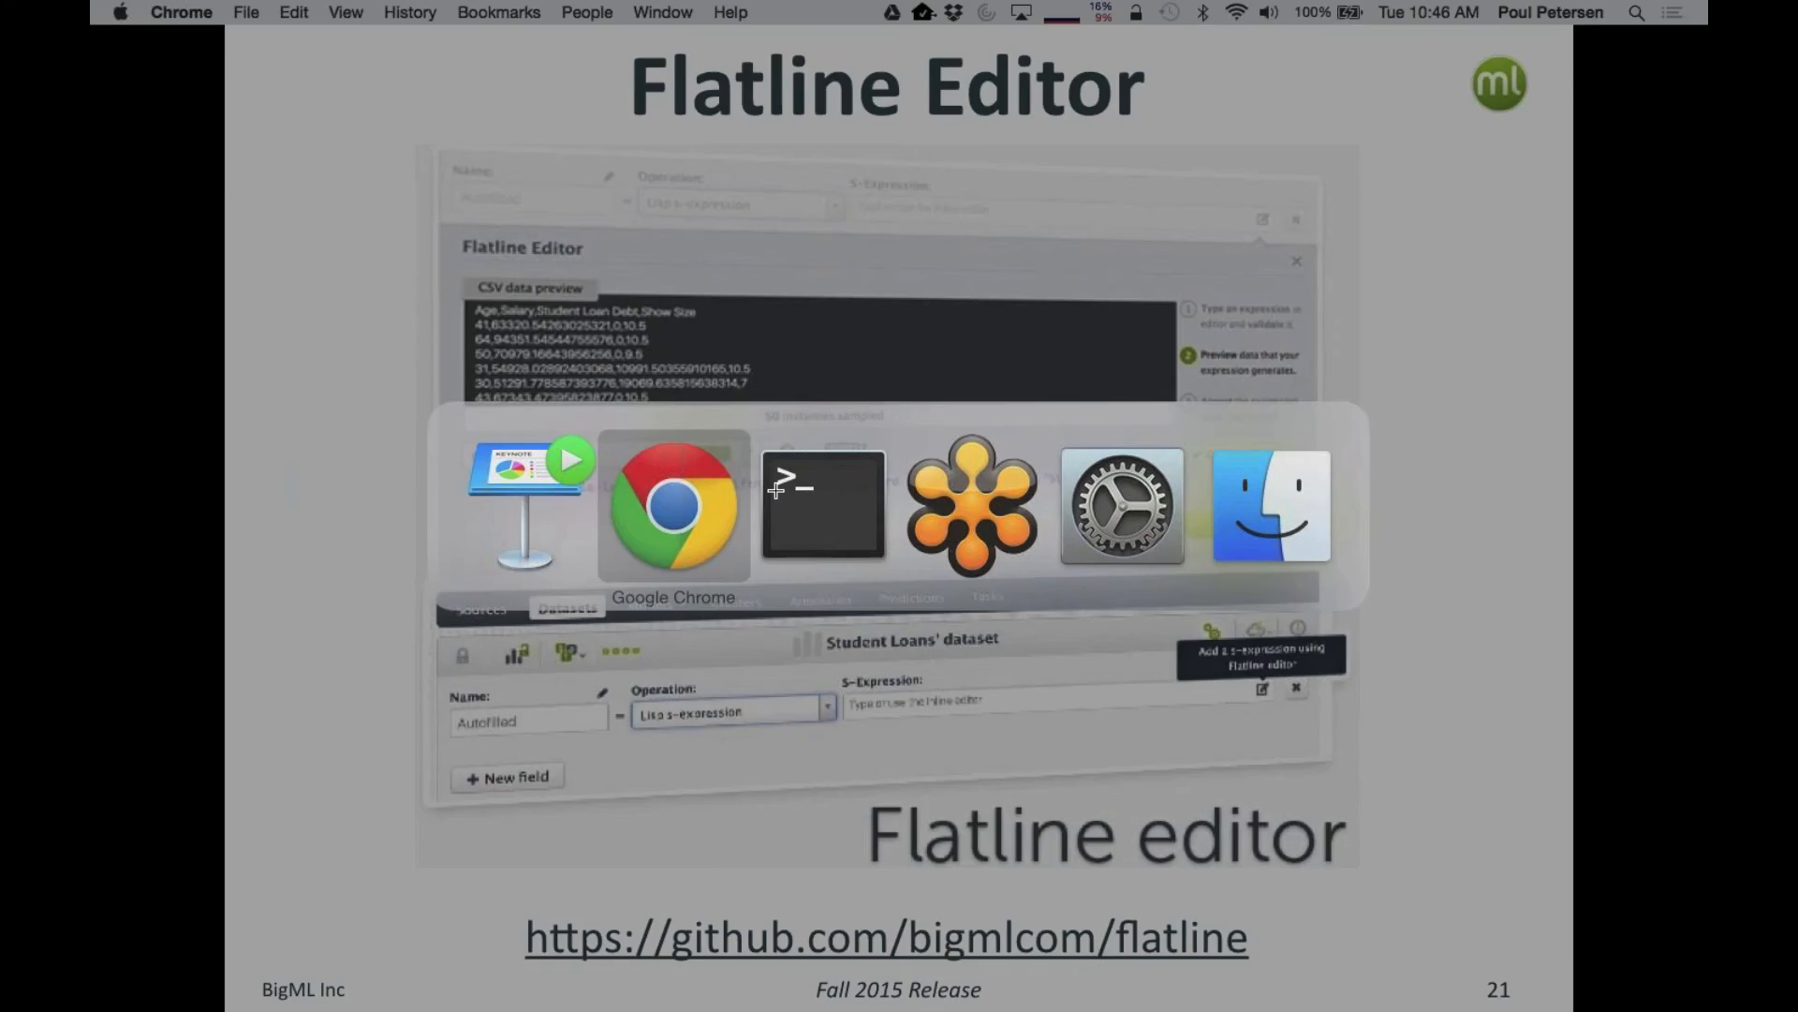
Go to the dashboard's data sources and upload the file highways_curated.csv as a new source
scroll(282, 274, up, 1)
scroll(284, 277, up, 4)
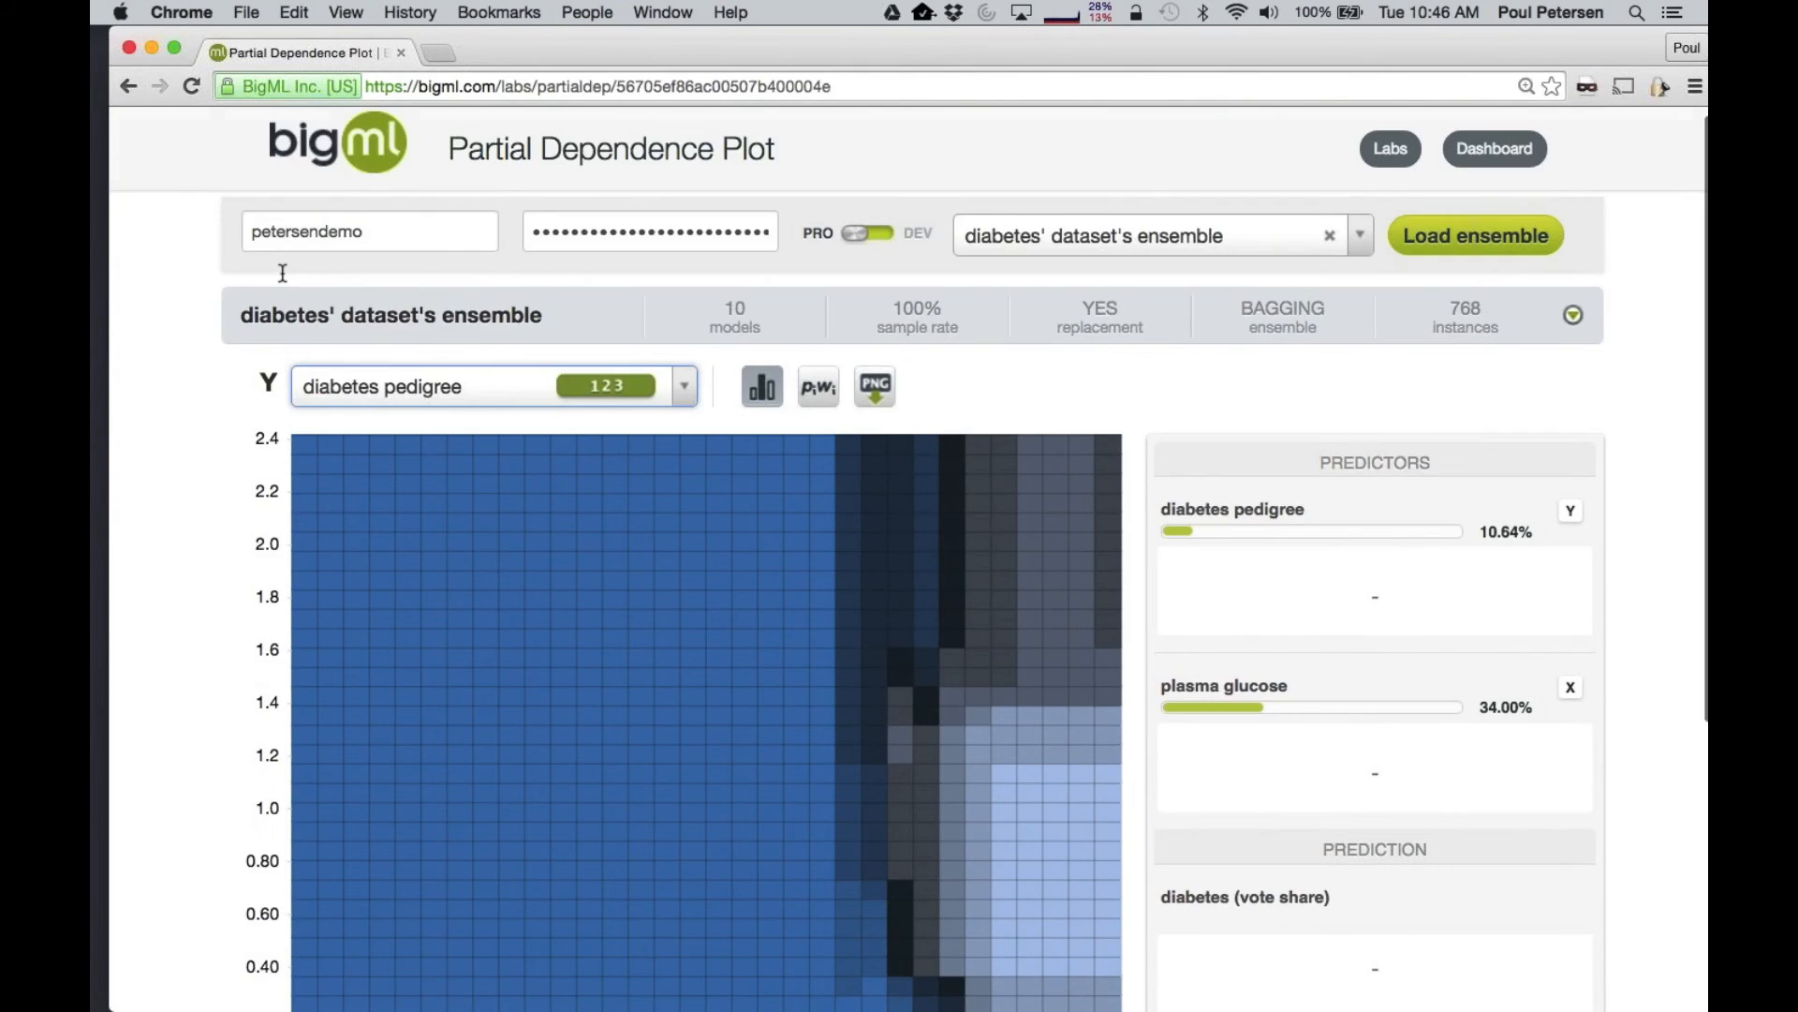
click(1495, 159)
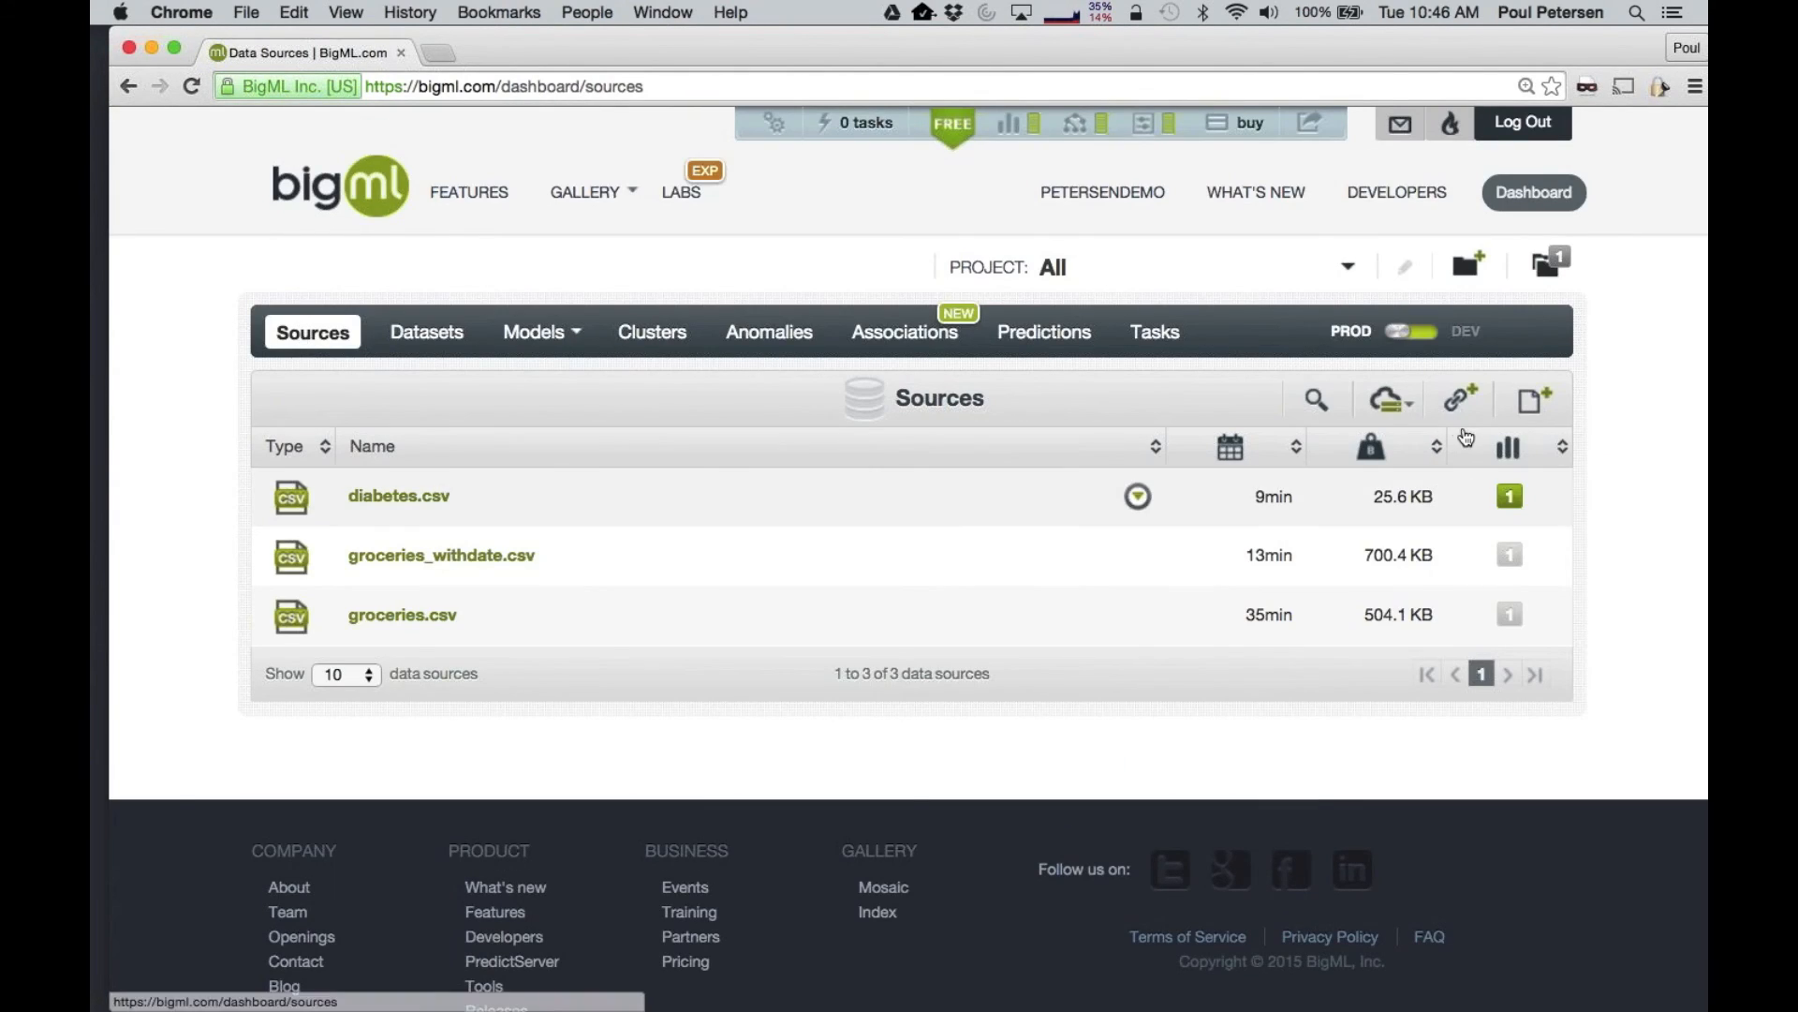
click(1541, 411)
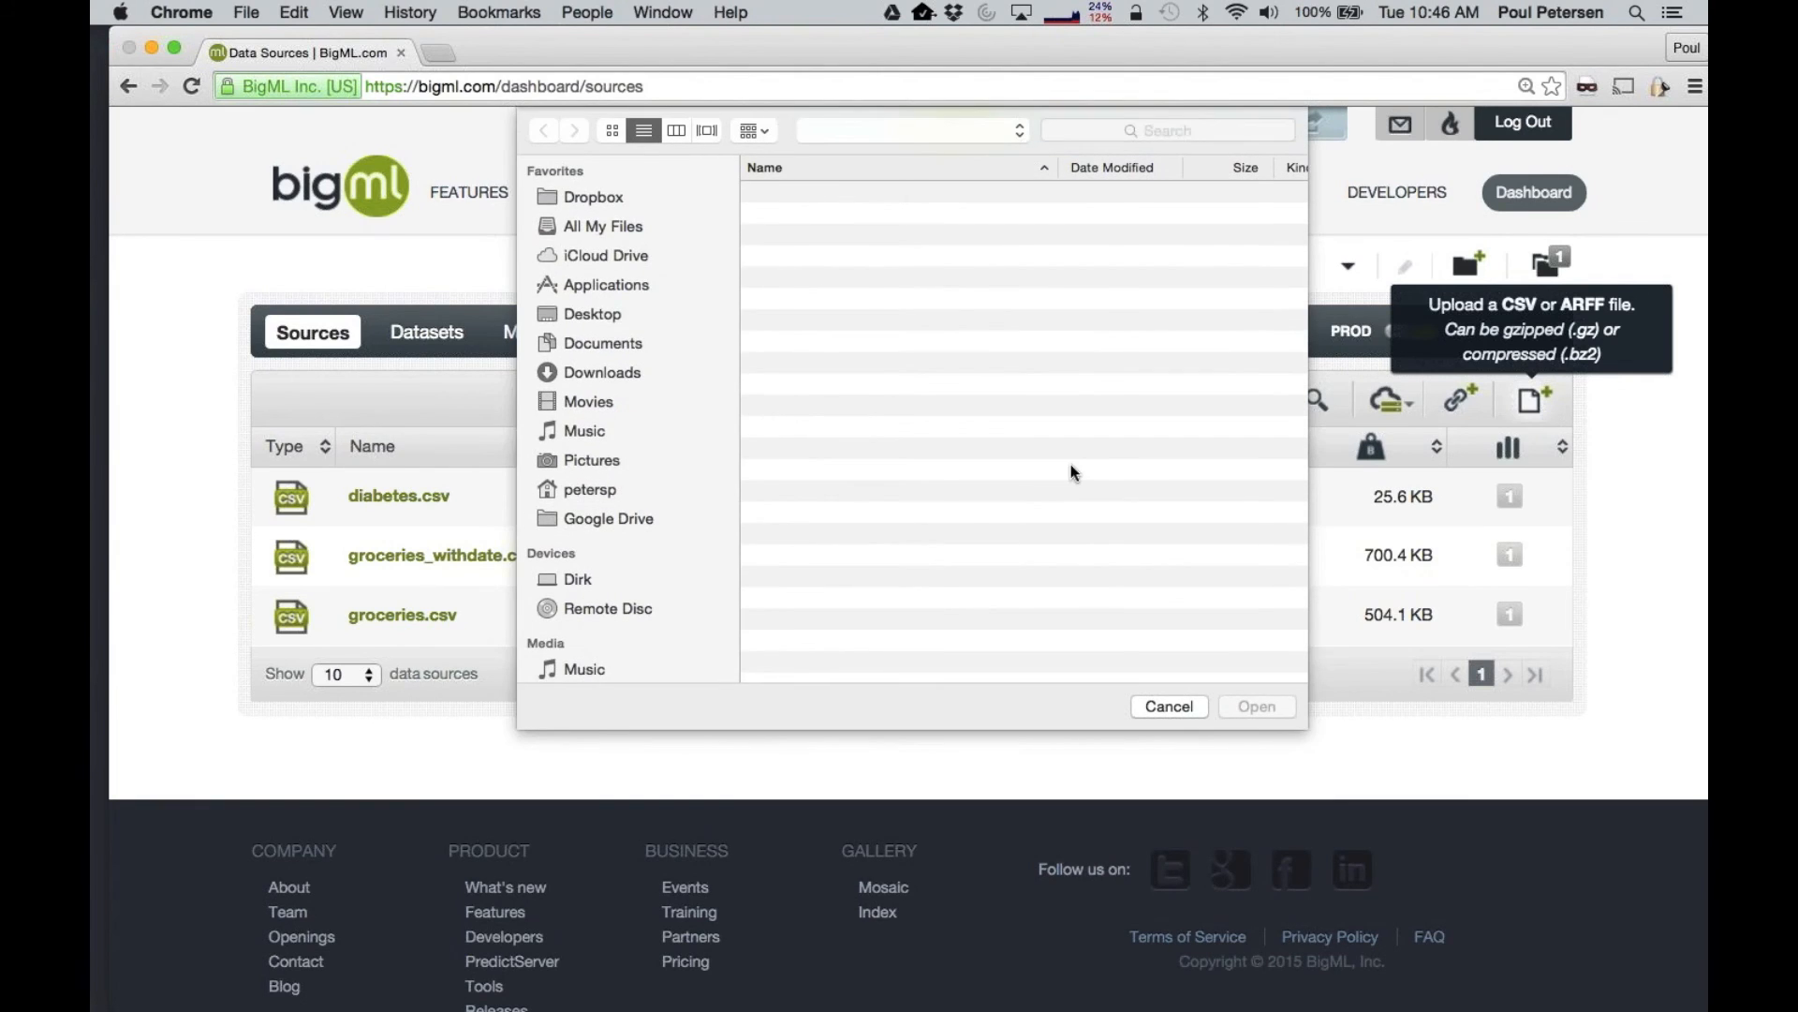
click(894, 558)
double_click(894, 559)
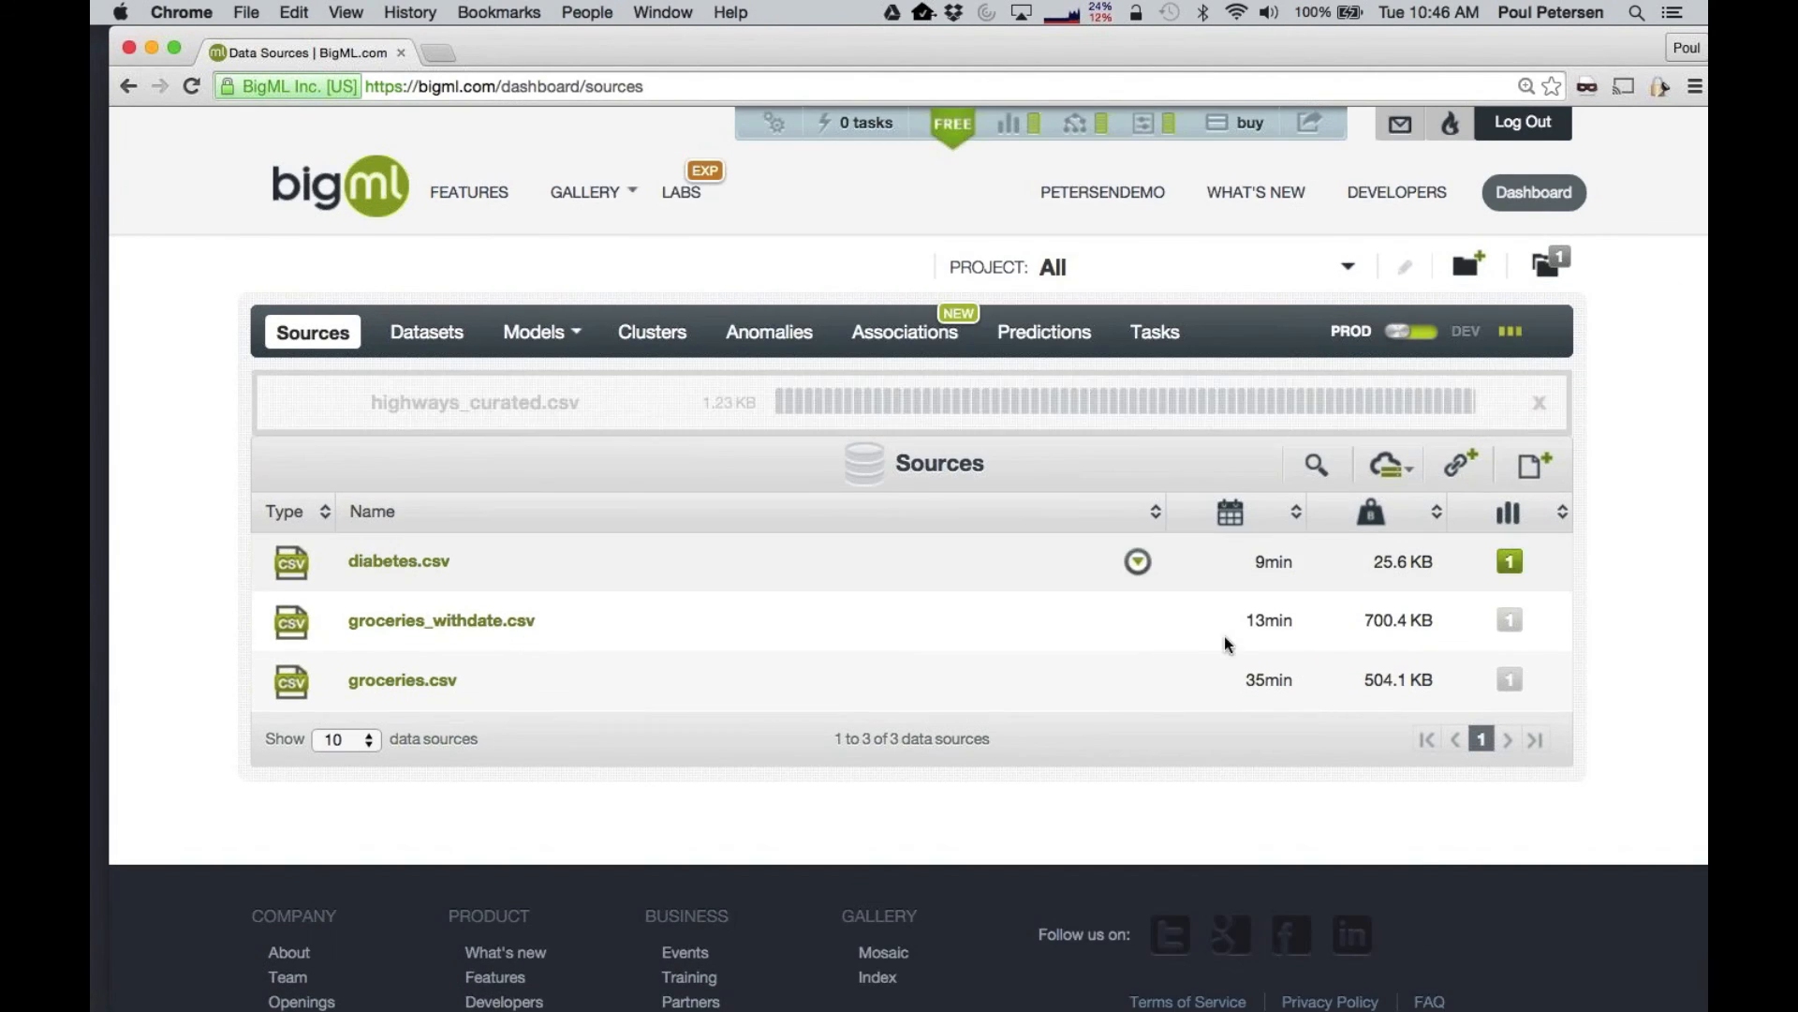
Open the highways_curated.csv source, create a one-click dataset from it and build a one-click model on that dataset
click(403, 559)
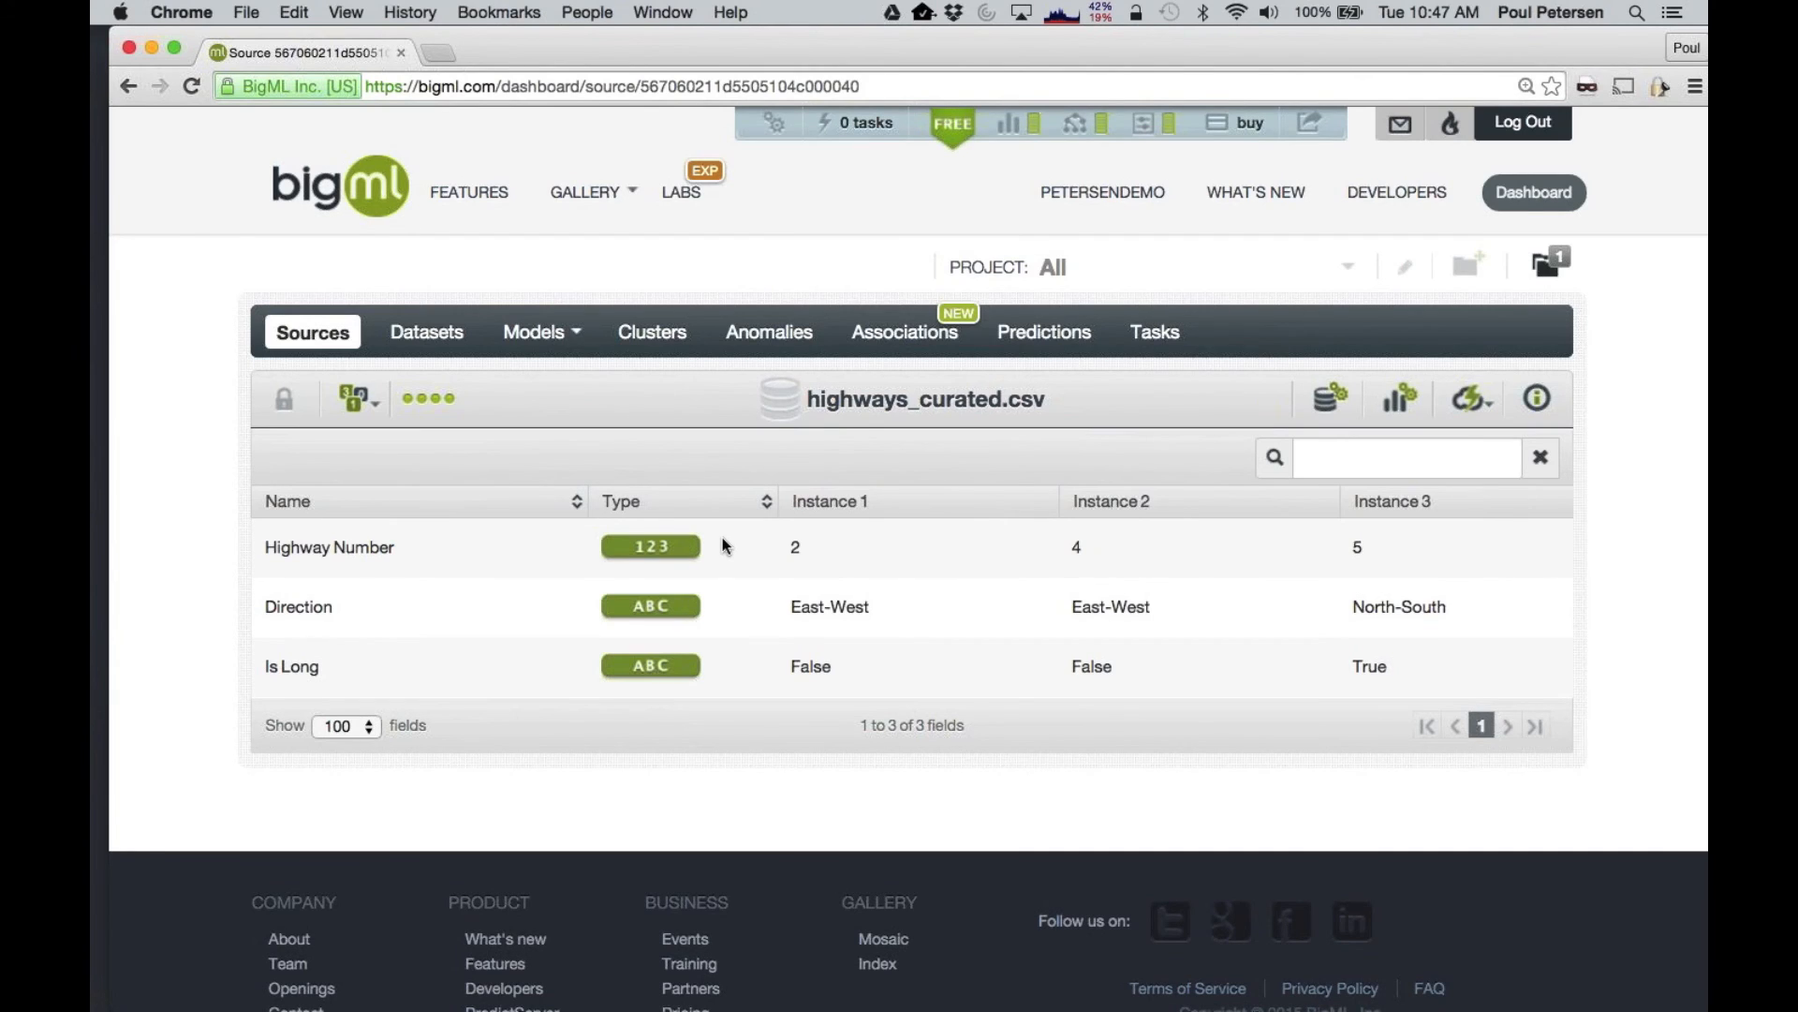
double_click(794, 548)
mouse_move(1471, 400)
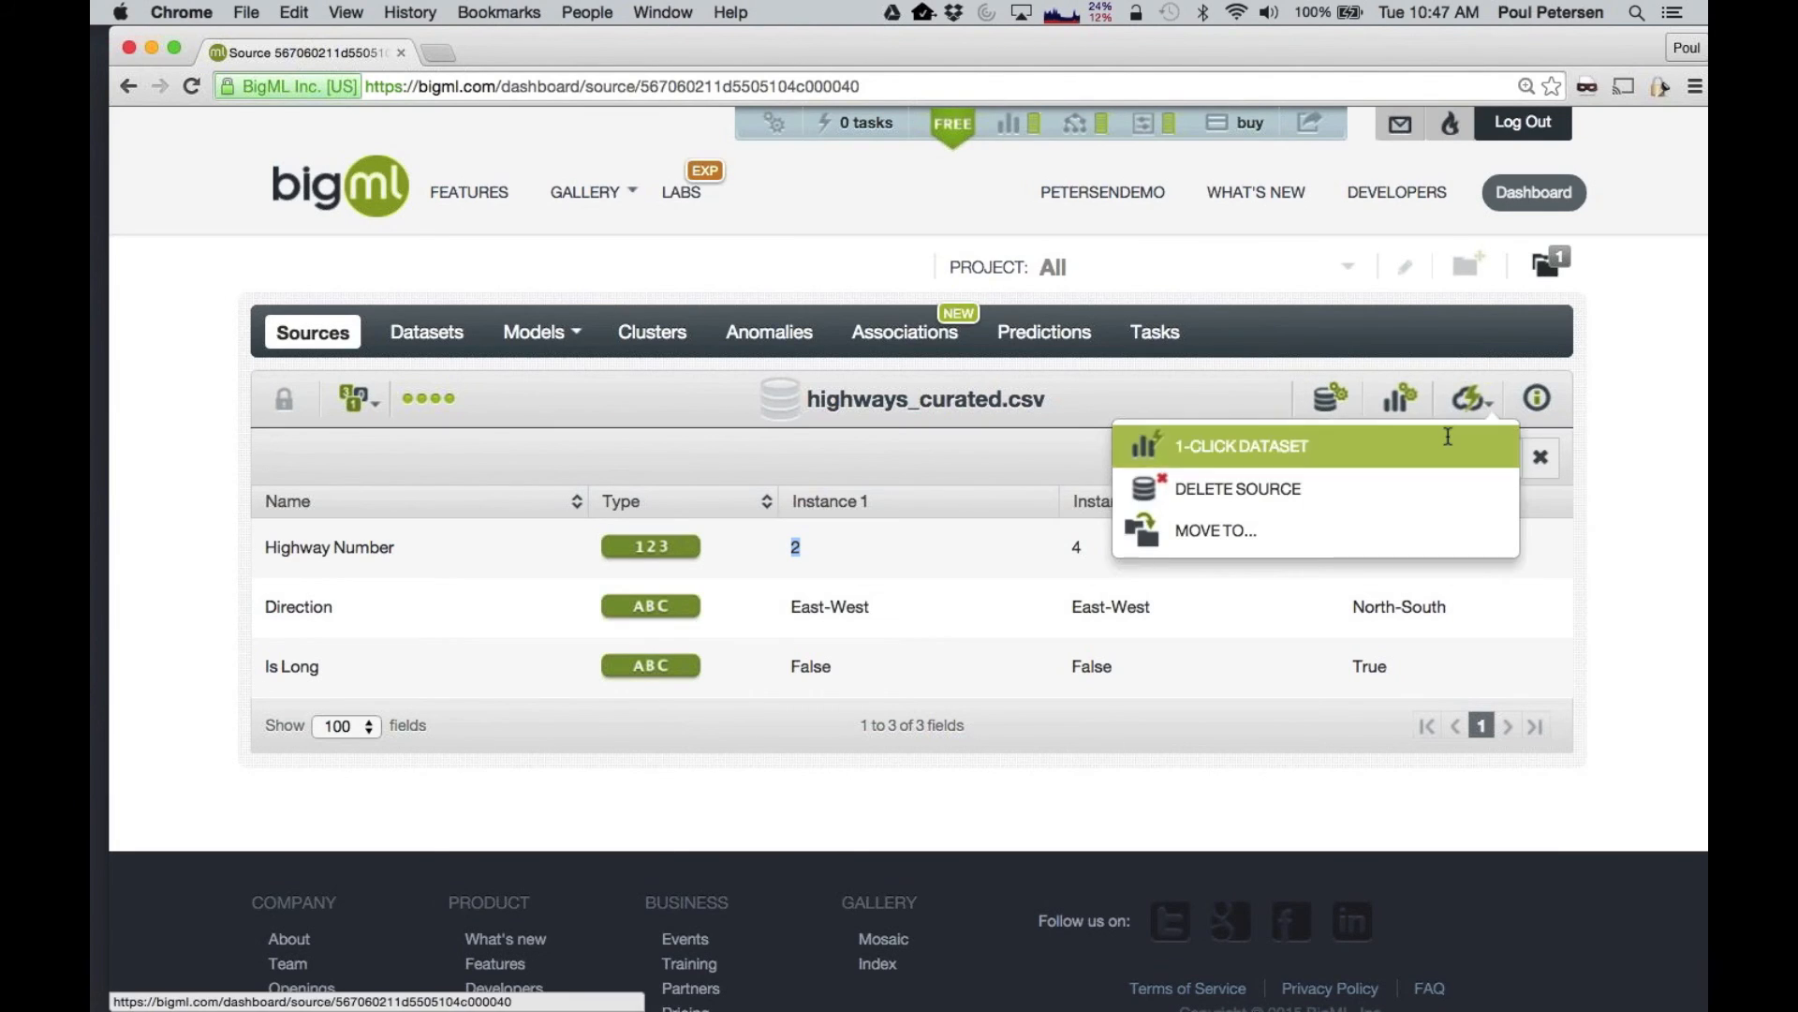
click(1448, 441)
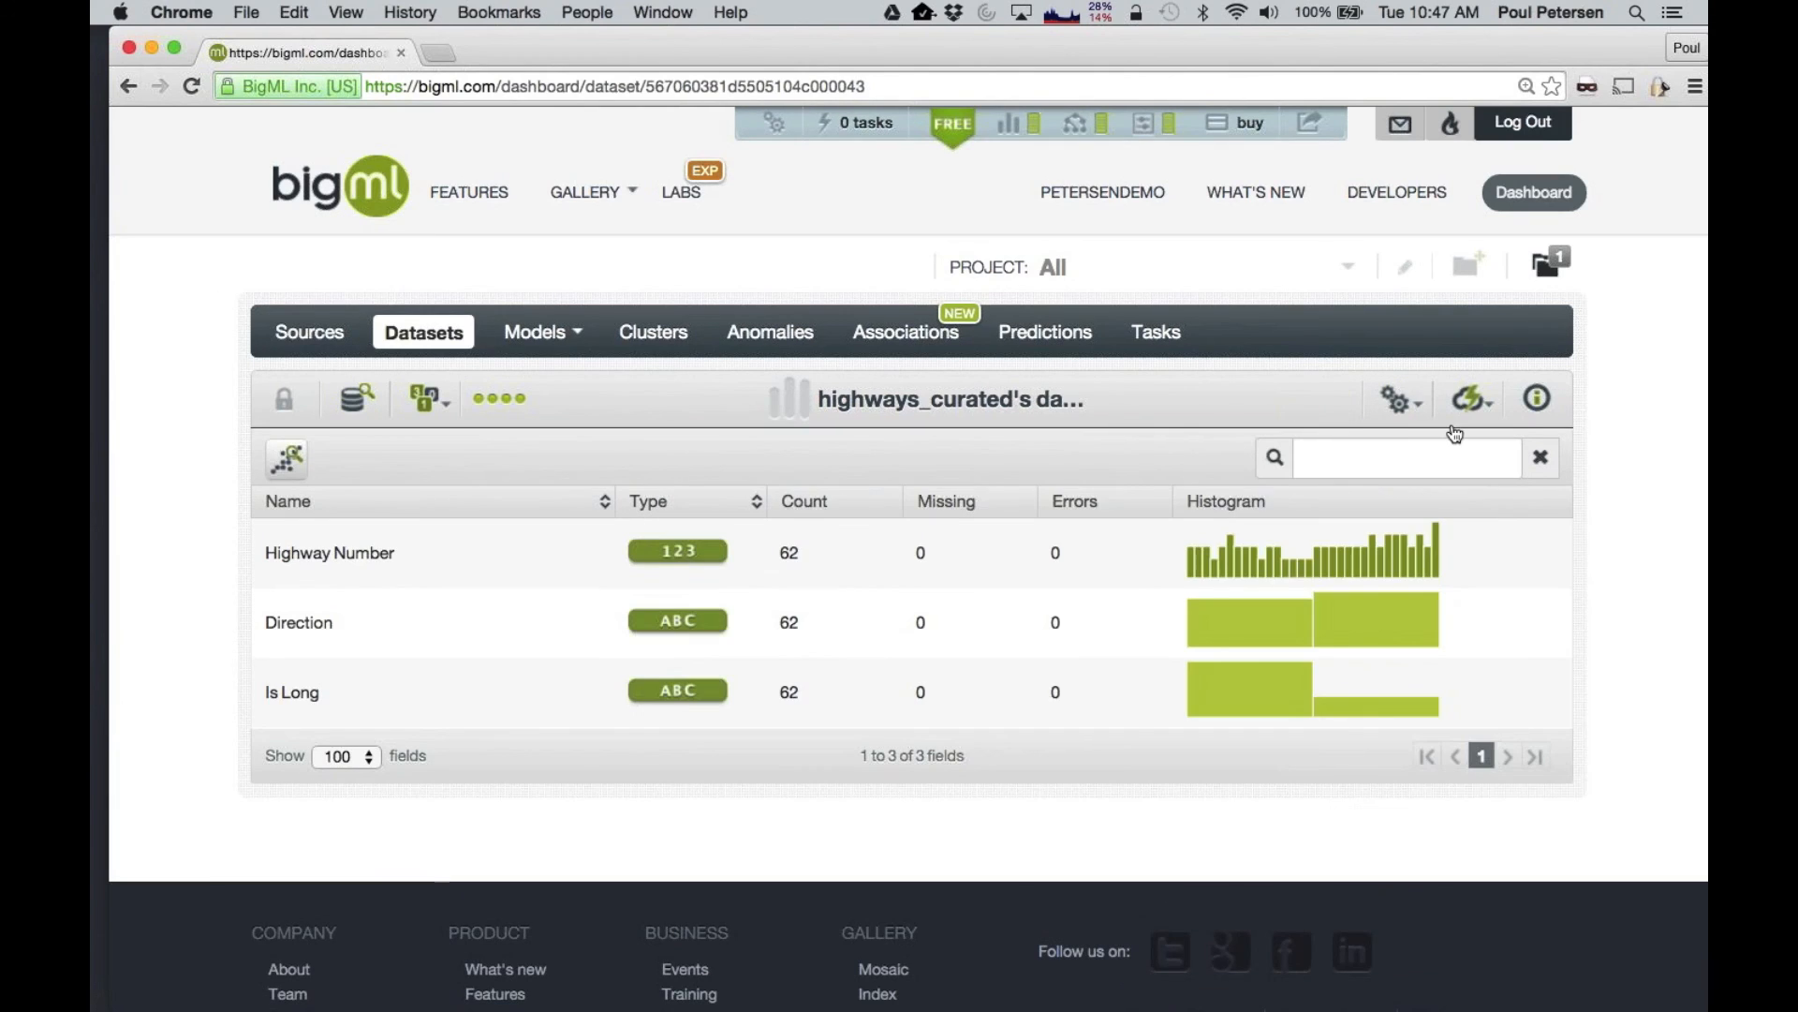
mouse_move(1461, 421)
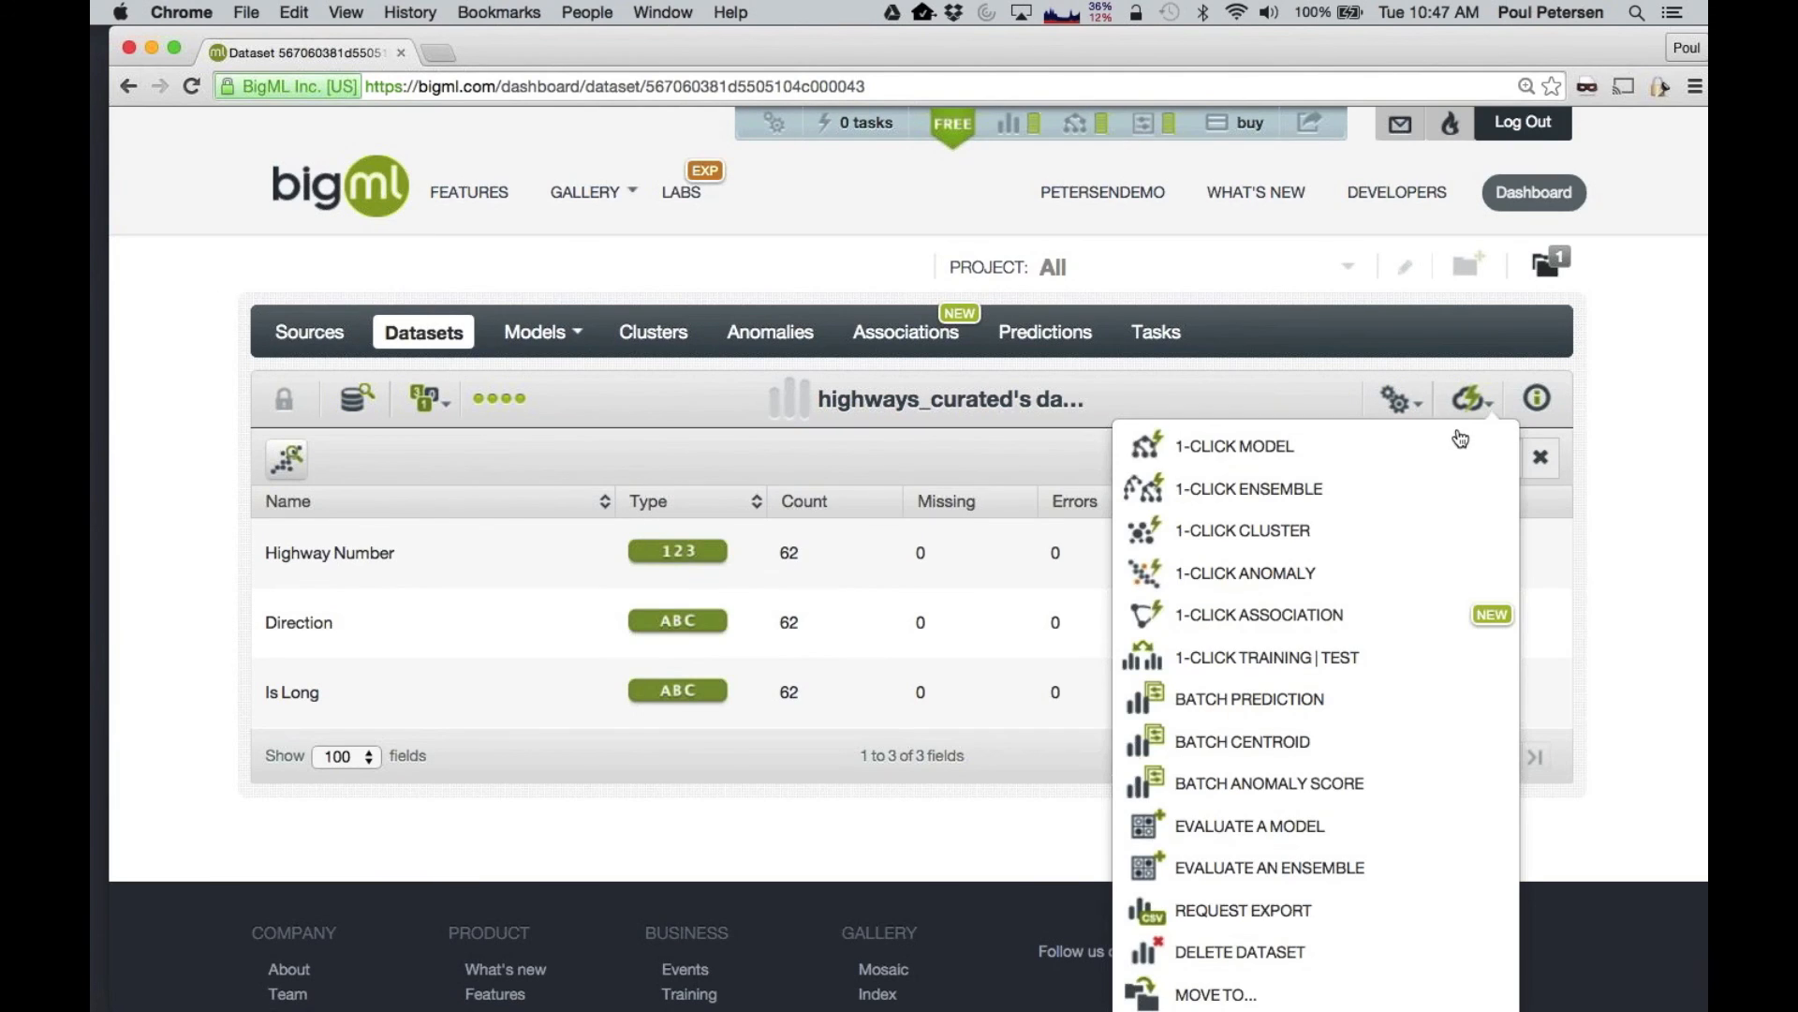
click(1383, 459)
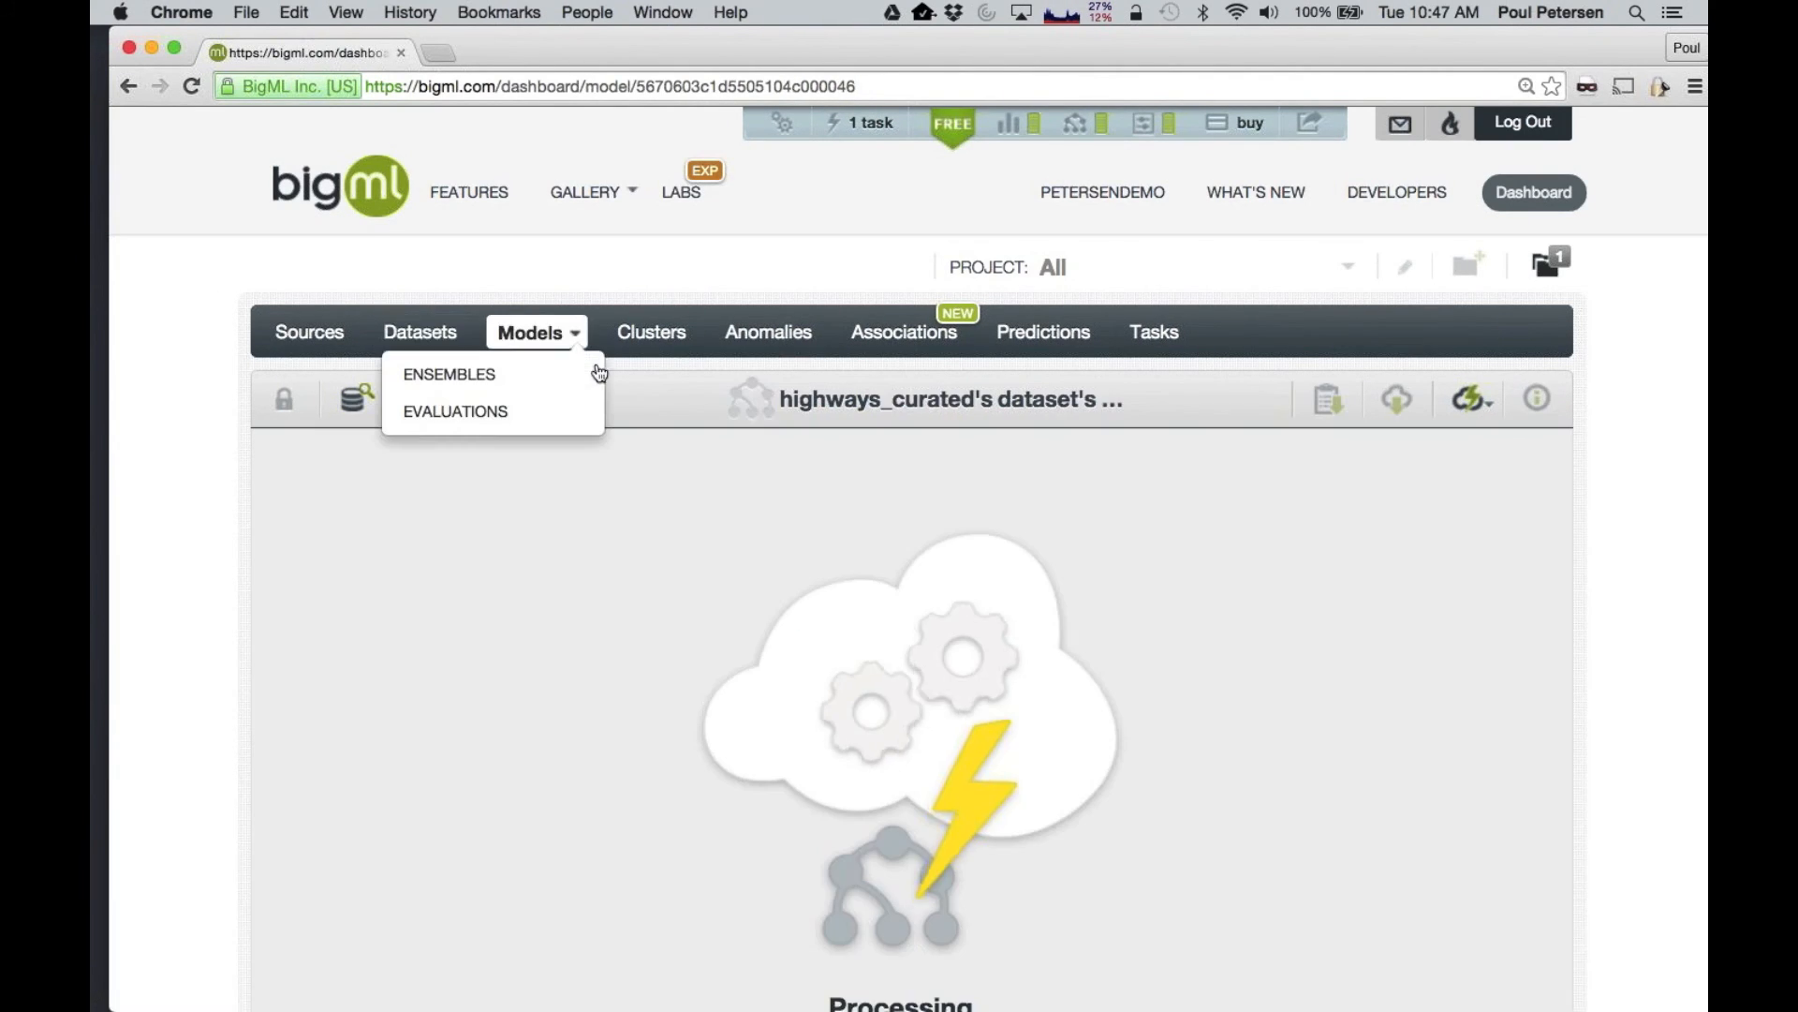
Reopen the highways_curated dataset and create a configured model with Direction as the objective field
click(418, 334)
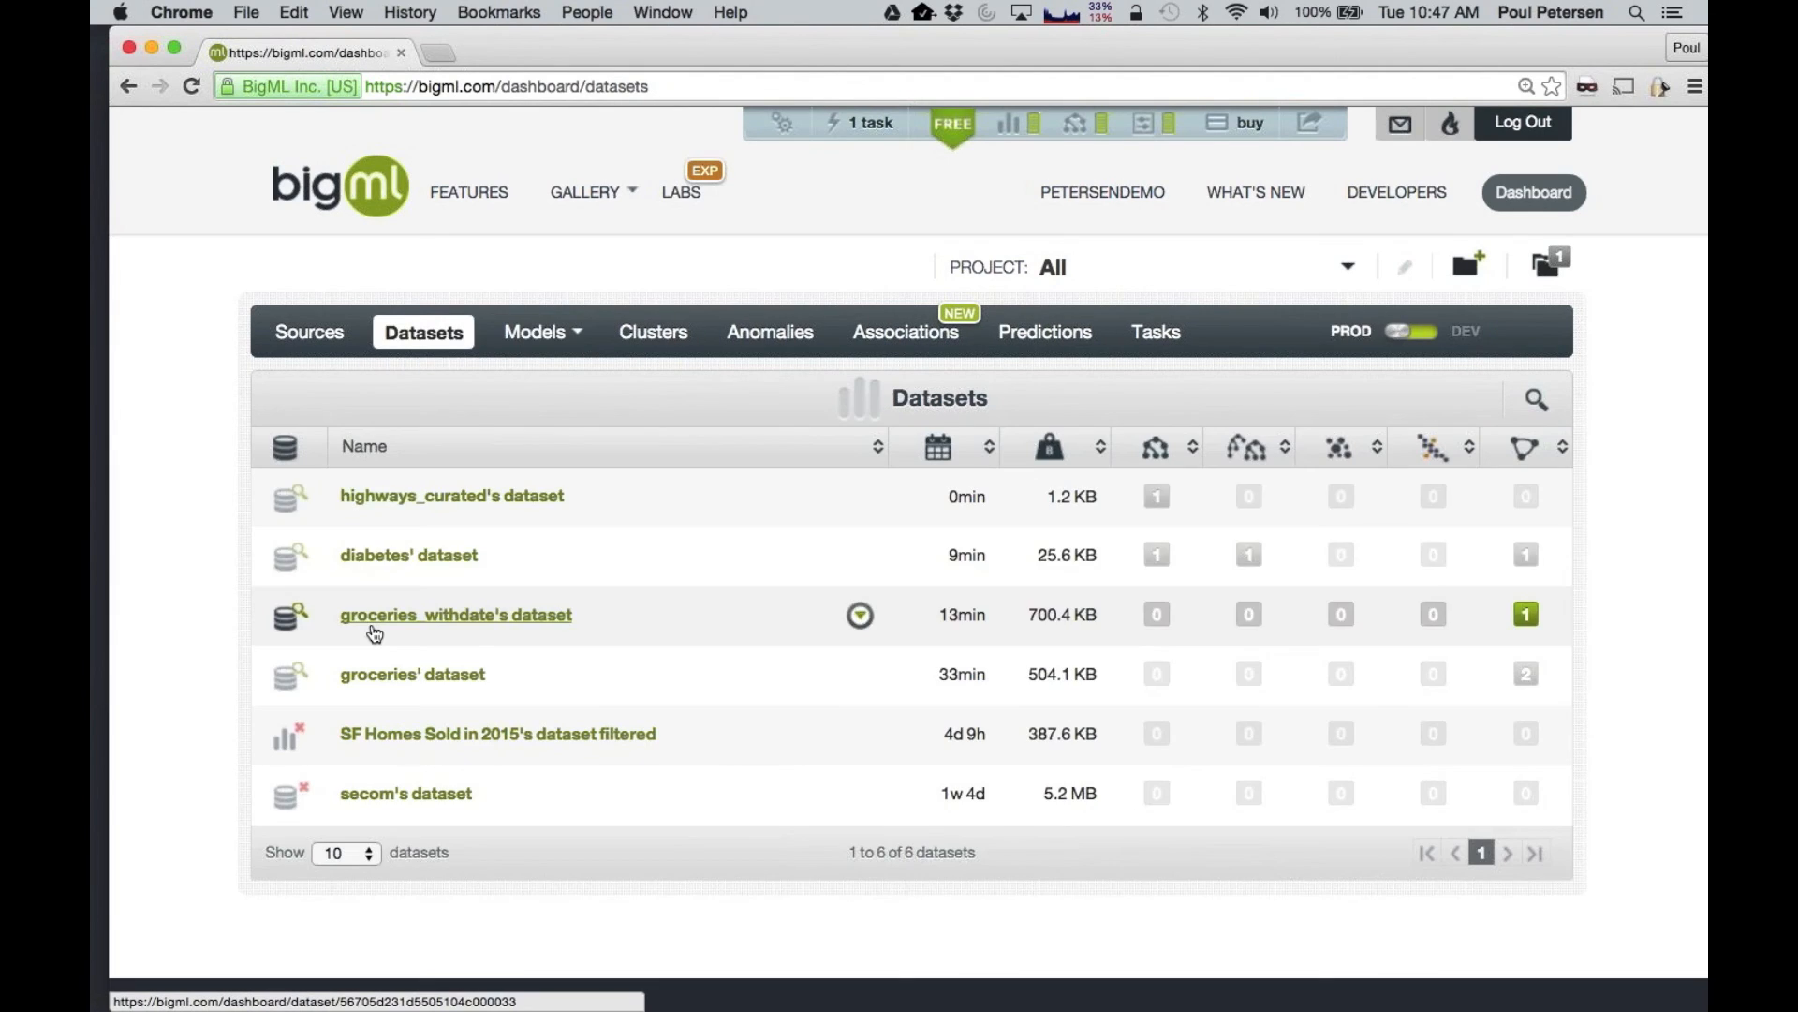
click(386, 498)
mouse_move(1396, 400)
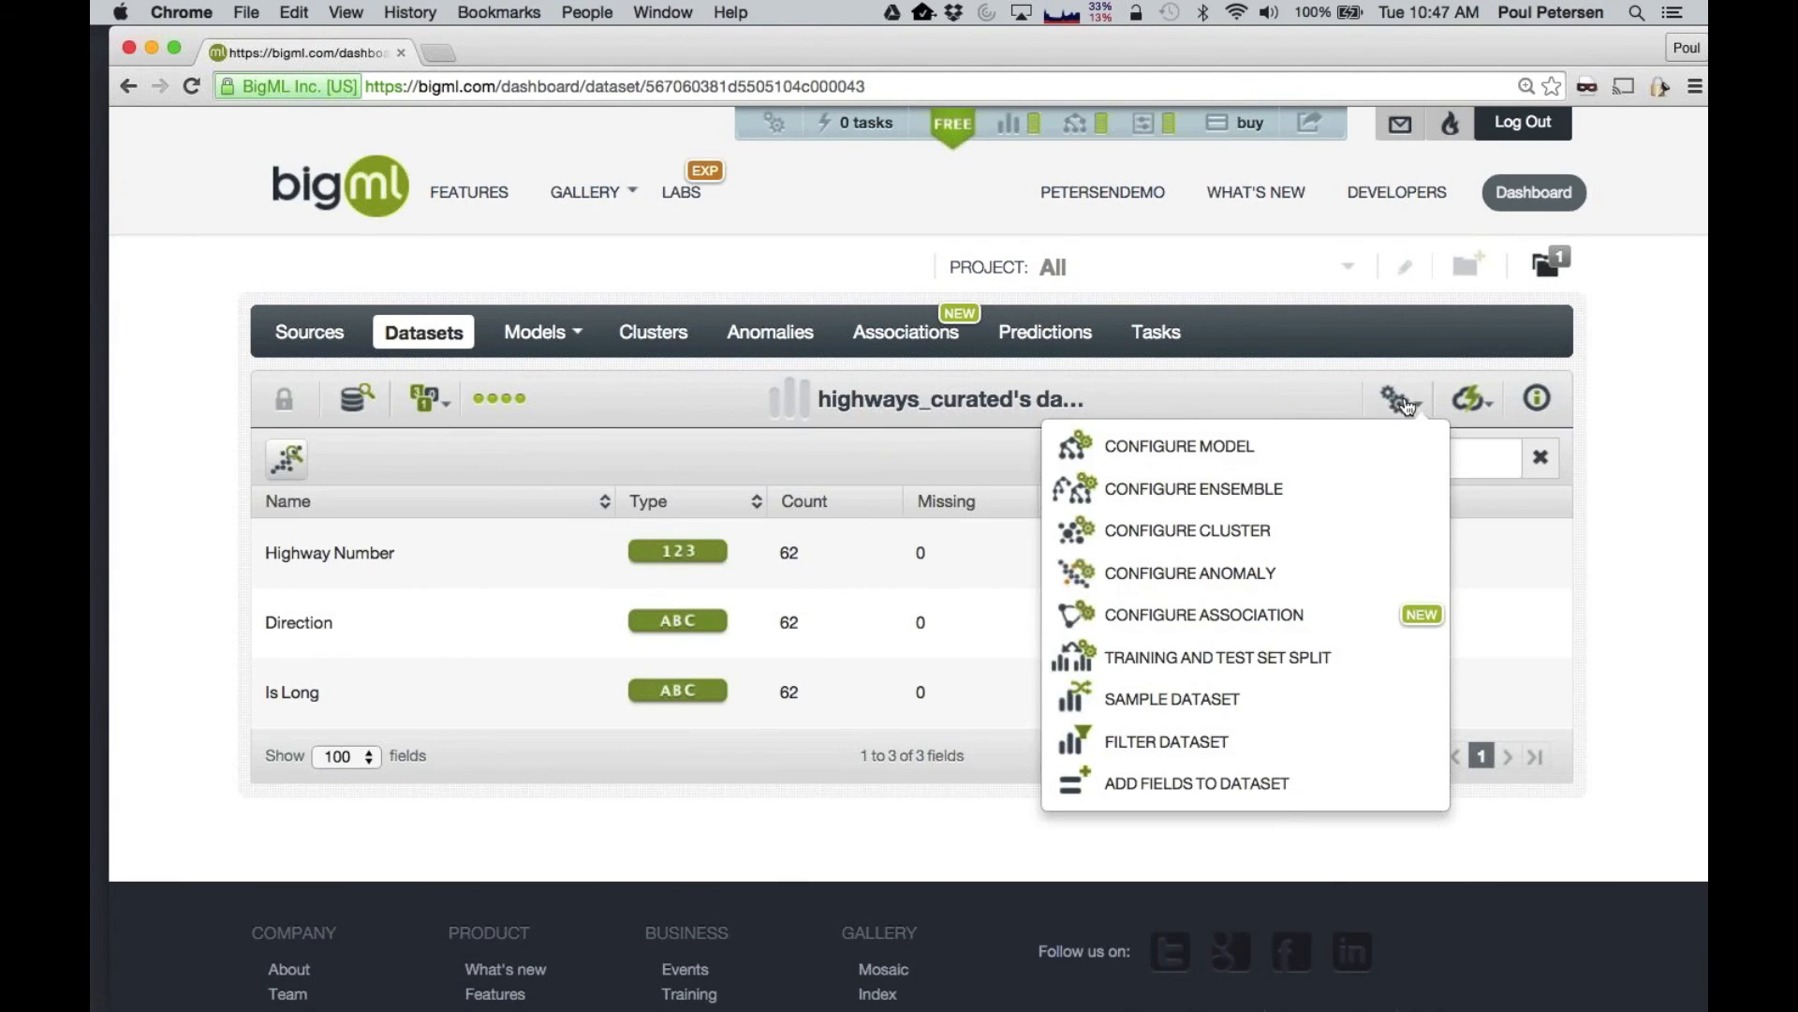
click(1383, 447)
click(471, 506)
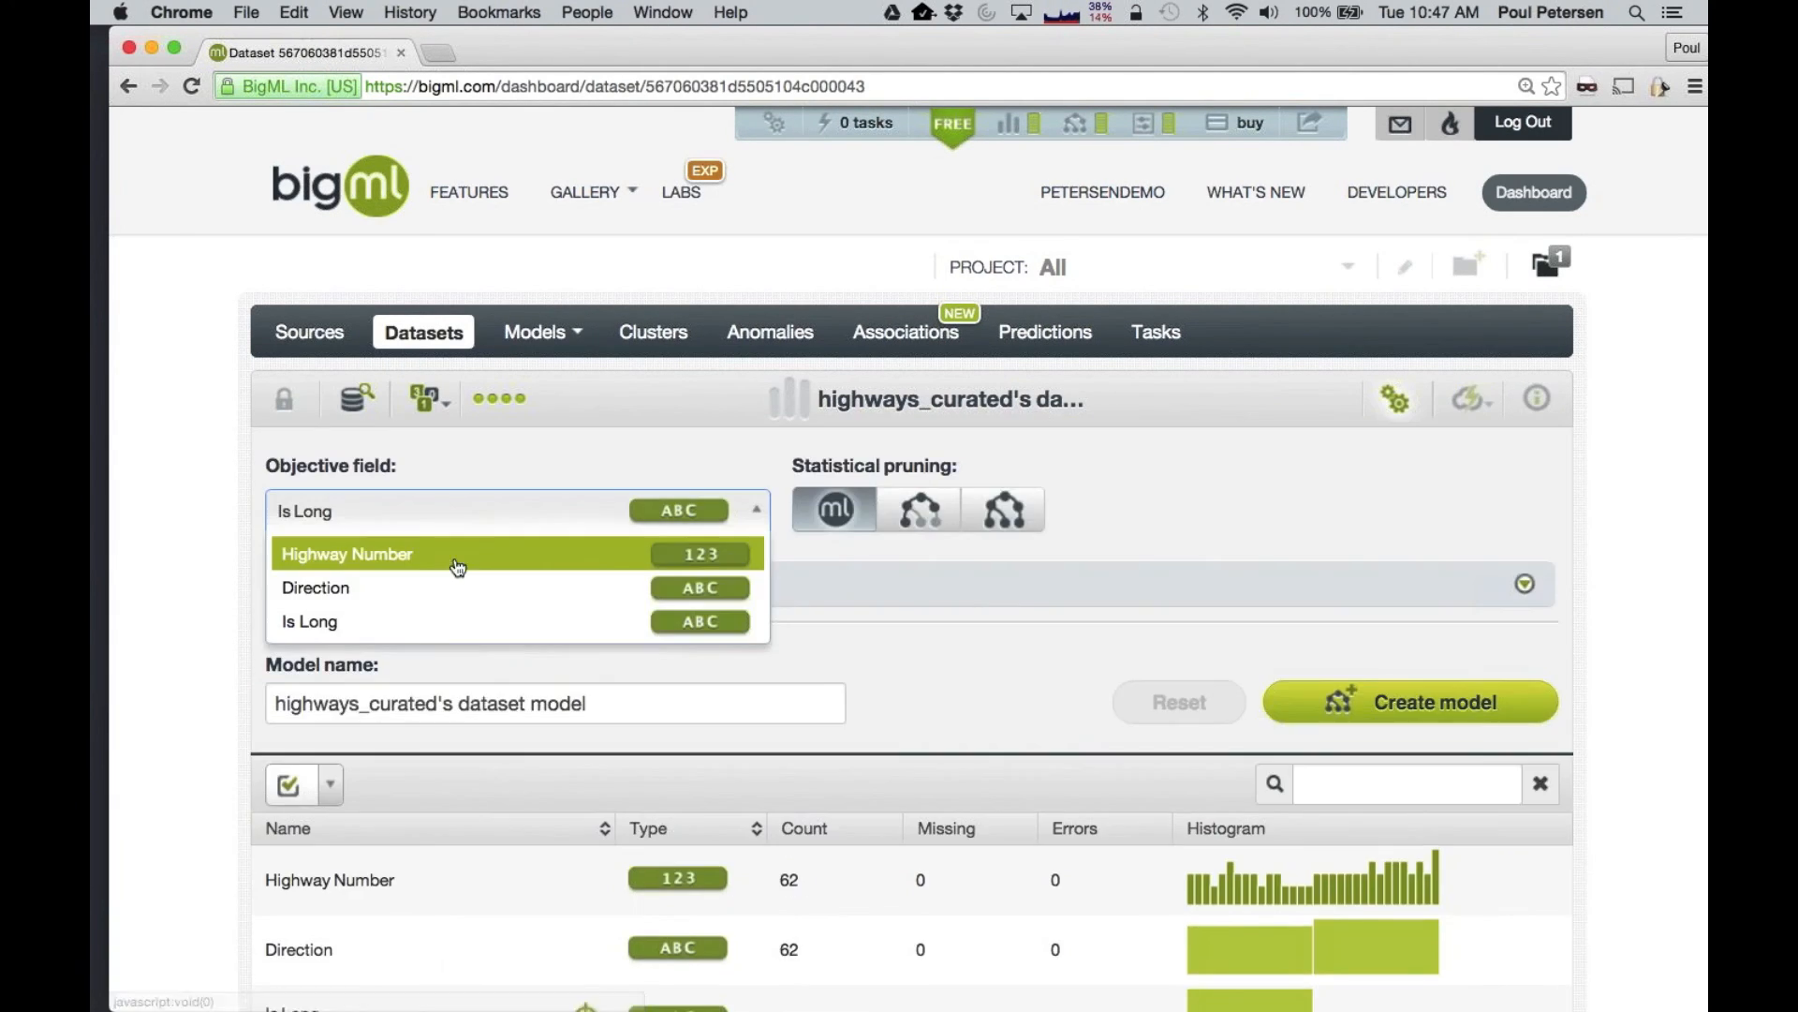
click(463, 588)
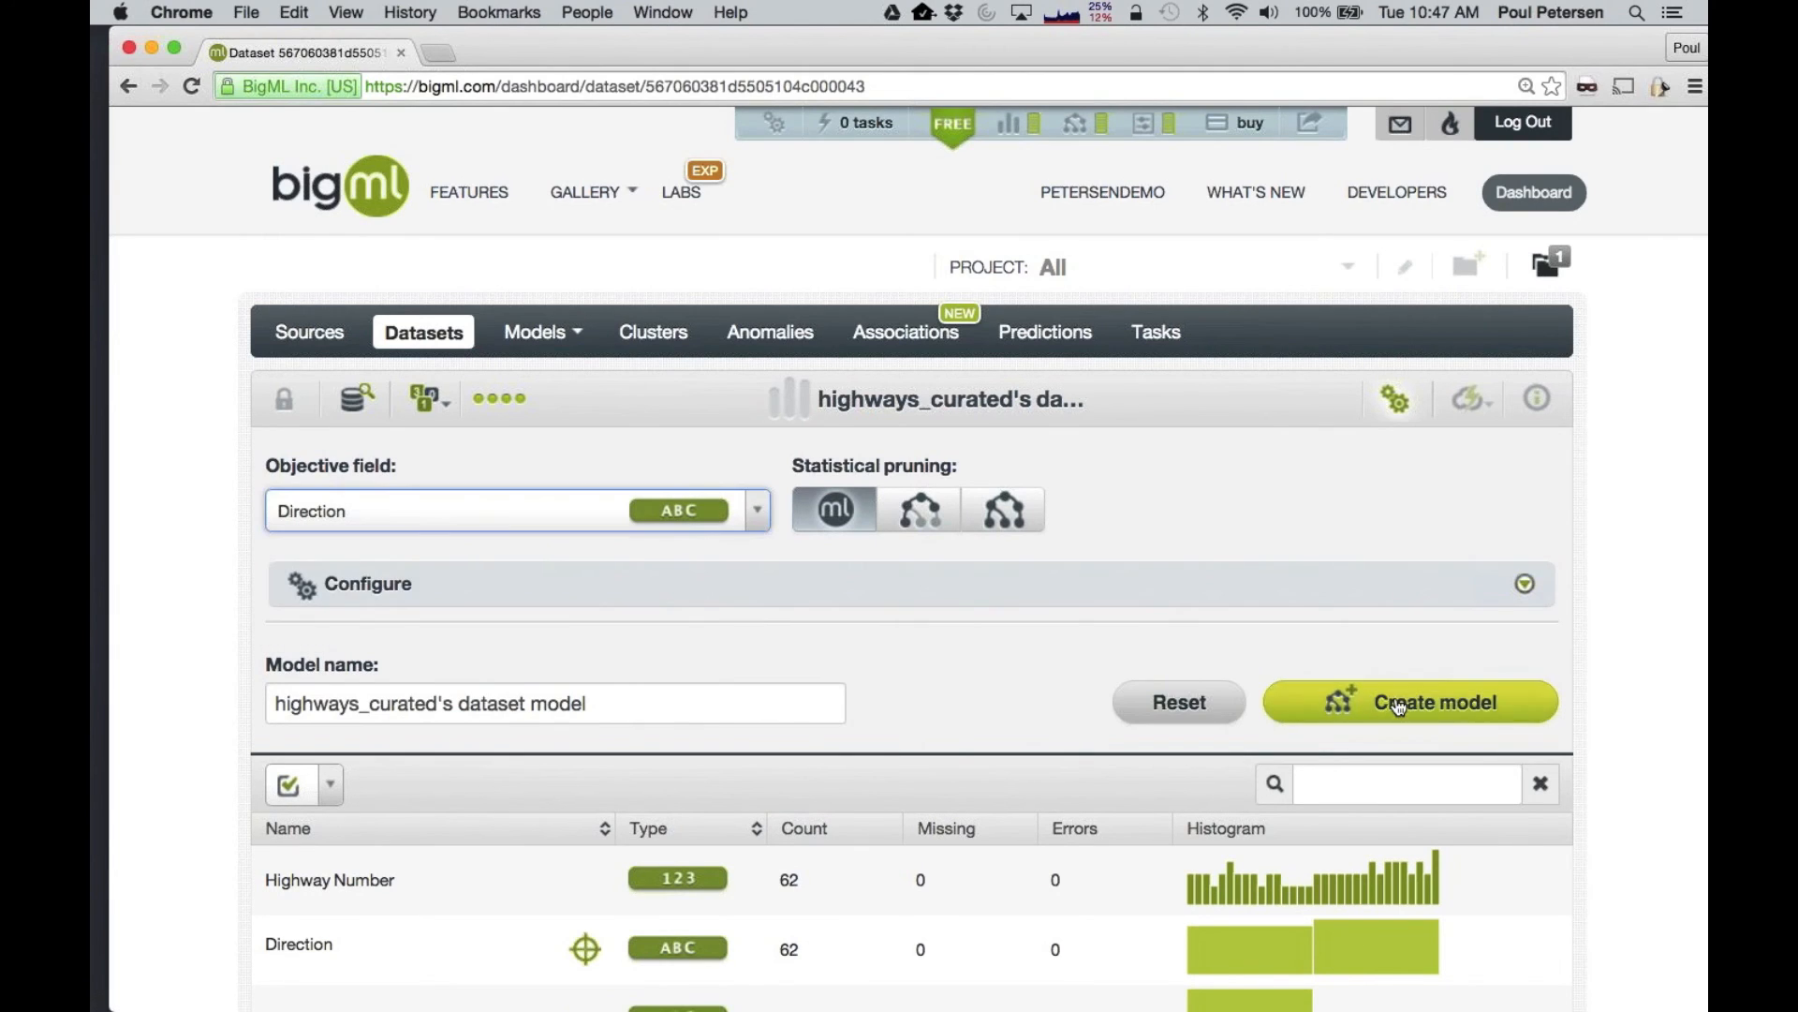
click(1393, 701)
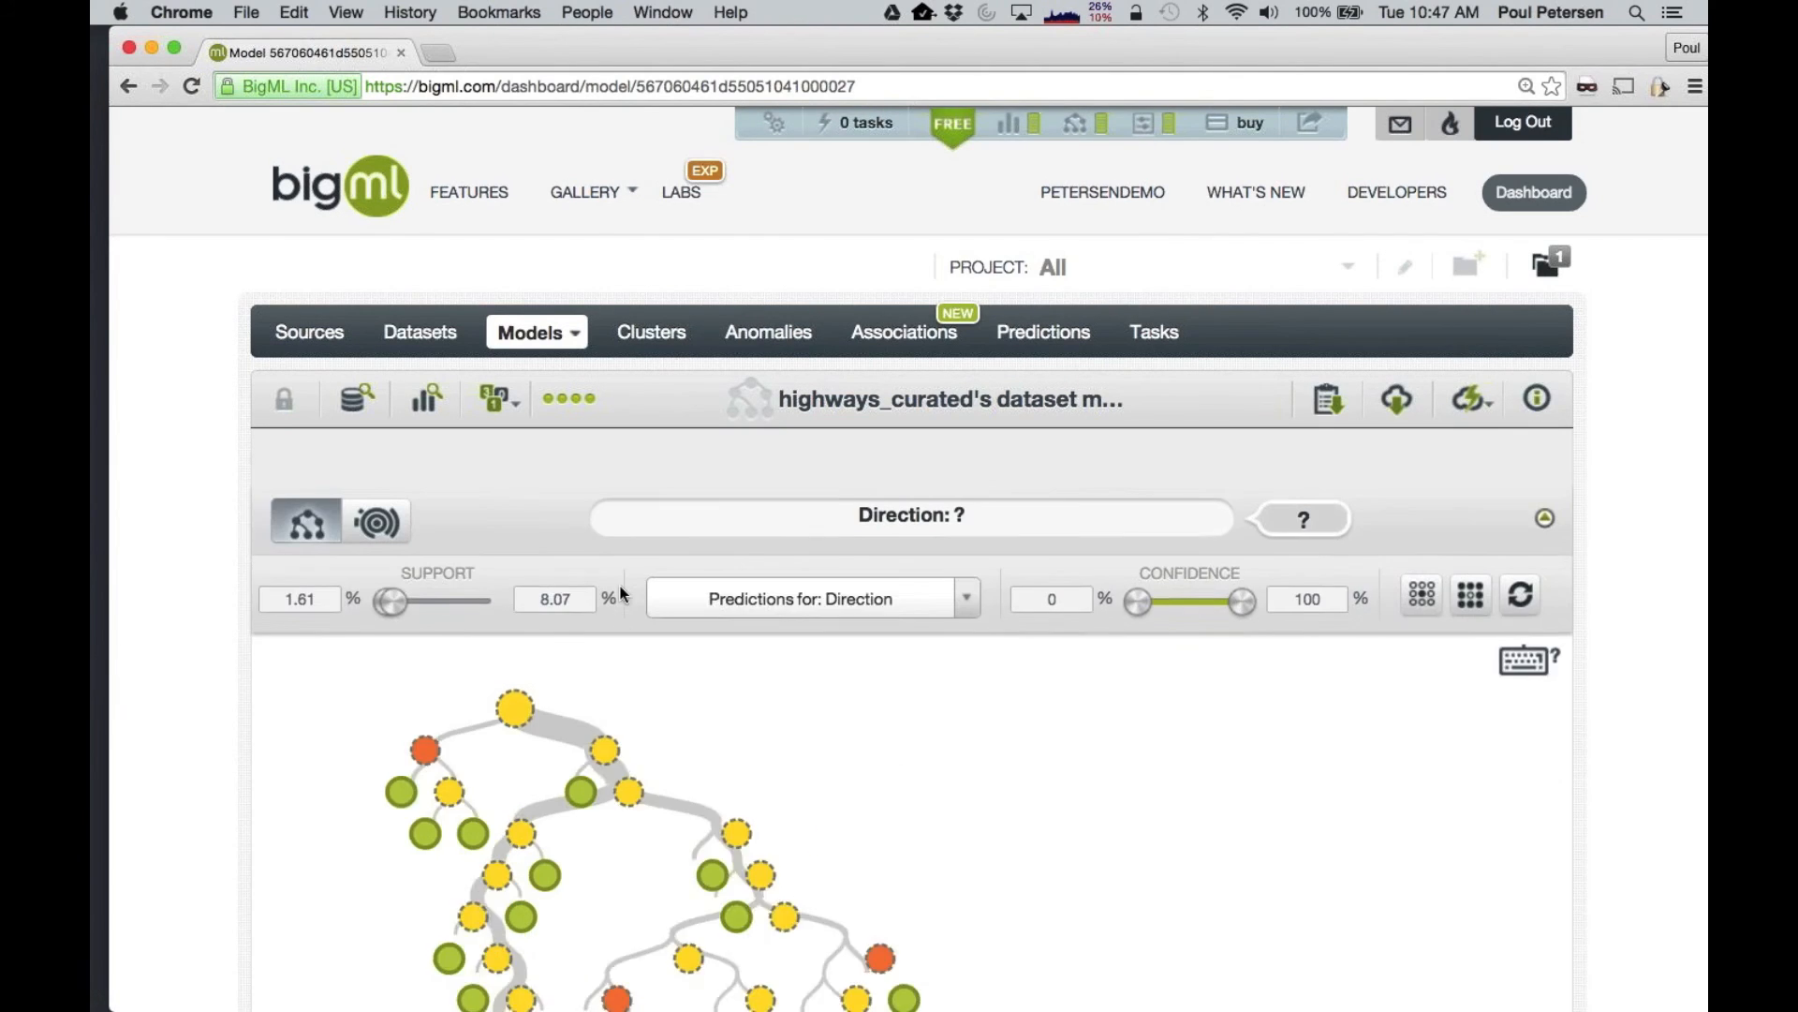
Examine the Direction model's decision tree, inspecting the prediction paths and confidence of several North-South leaf nodes
scroll(621, 593, down, 1)
scroll(621, 593, down, 5)
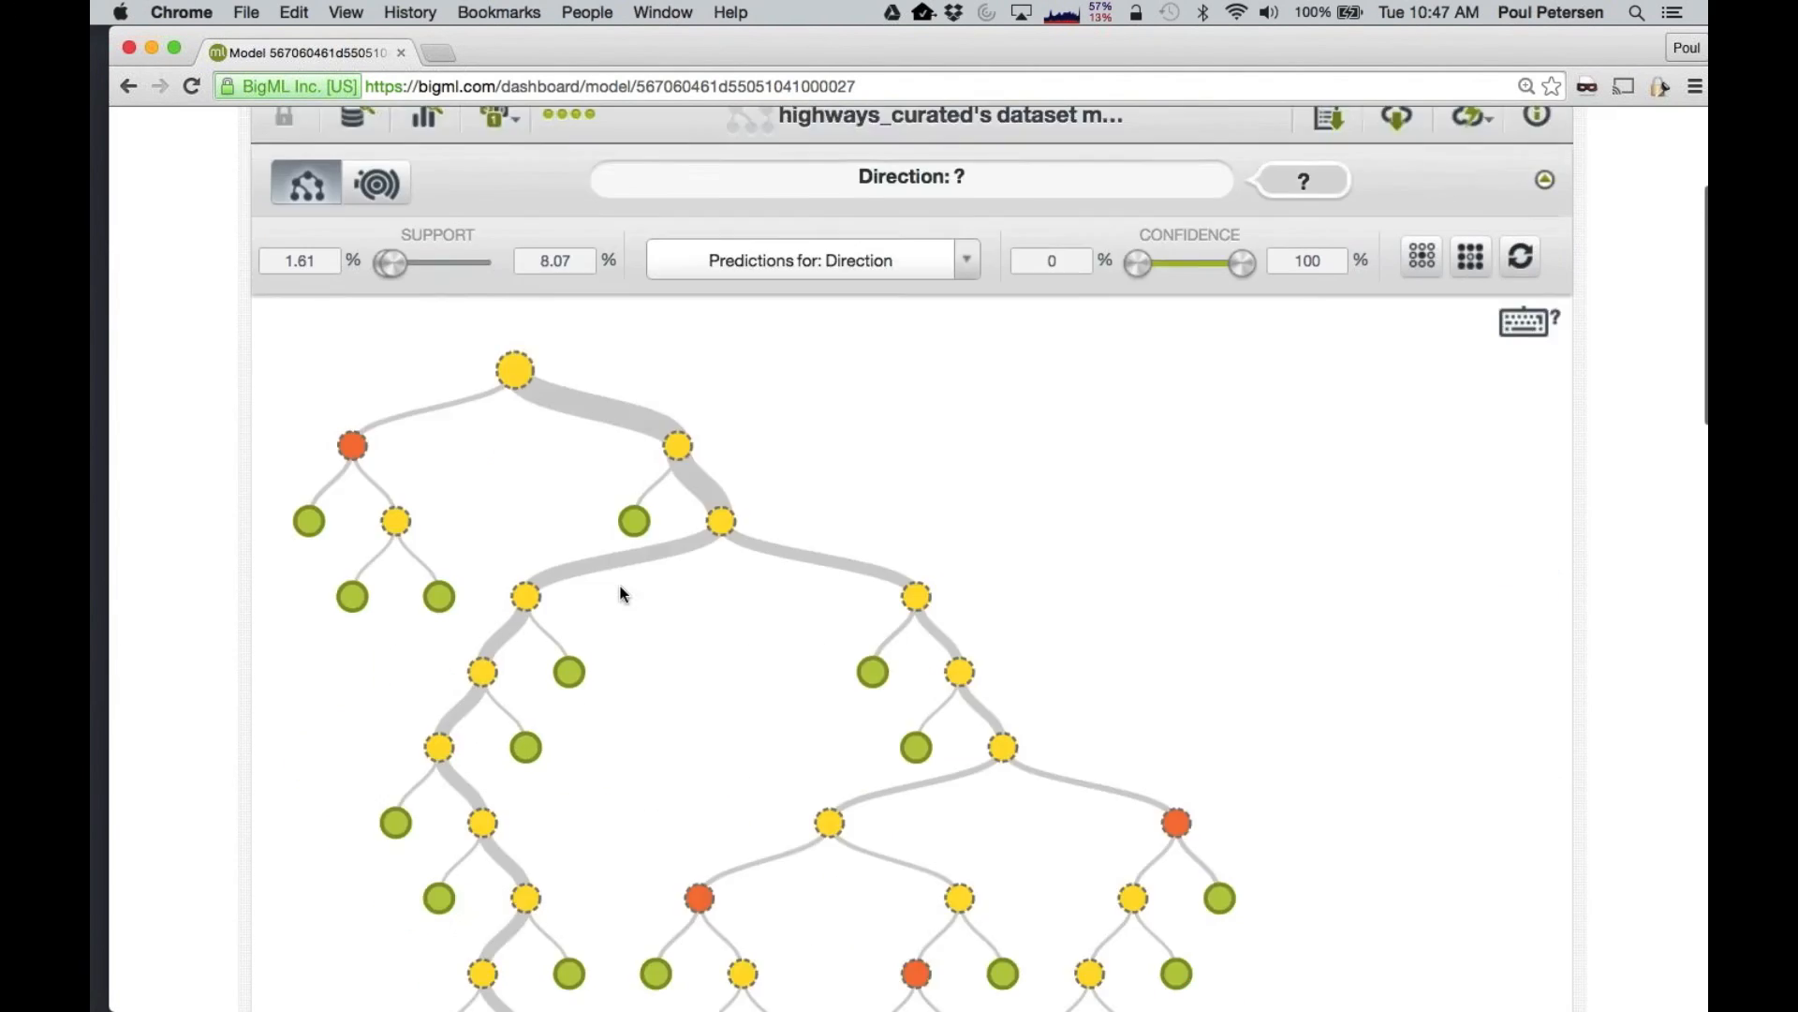
mouse_move(1219, 804)
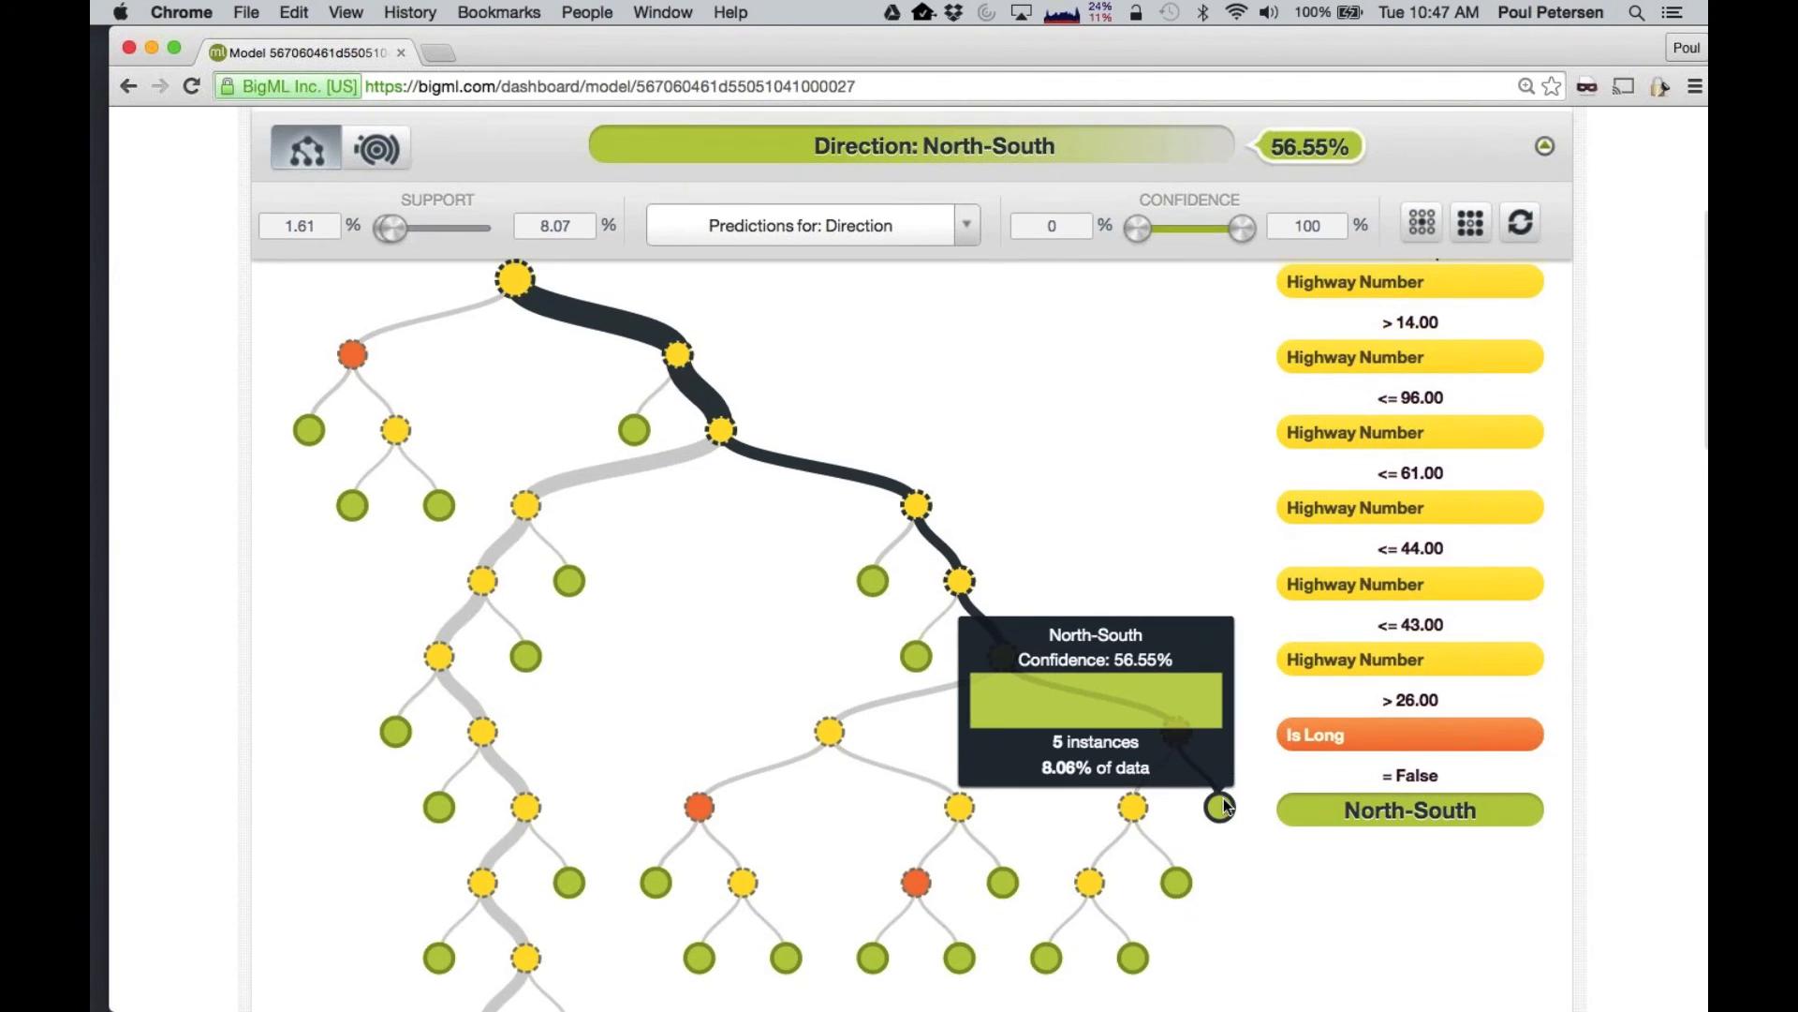
scroll(1223, 803, up, 1)
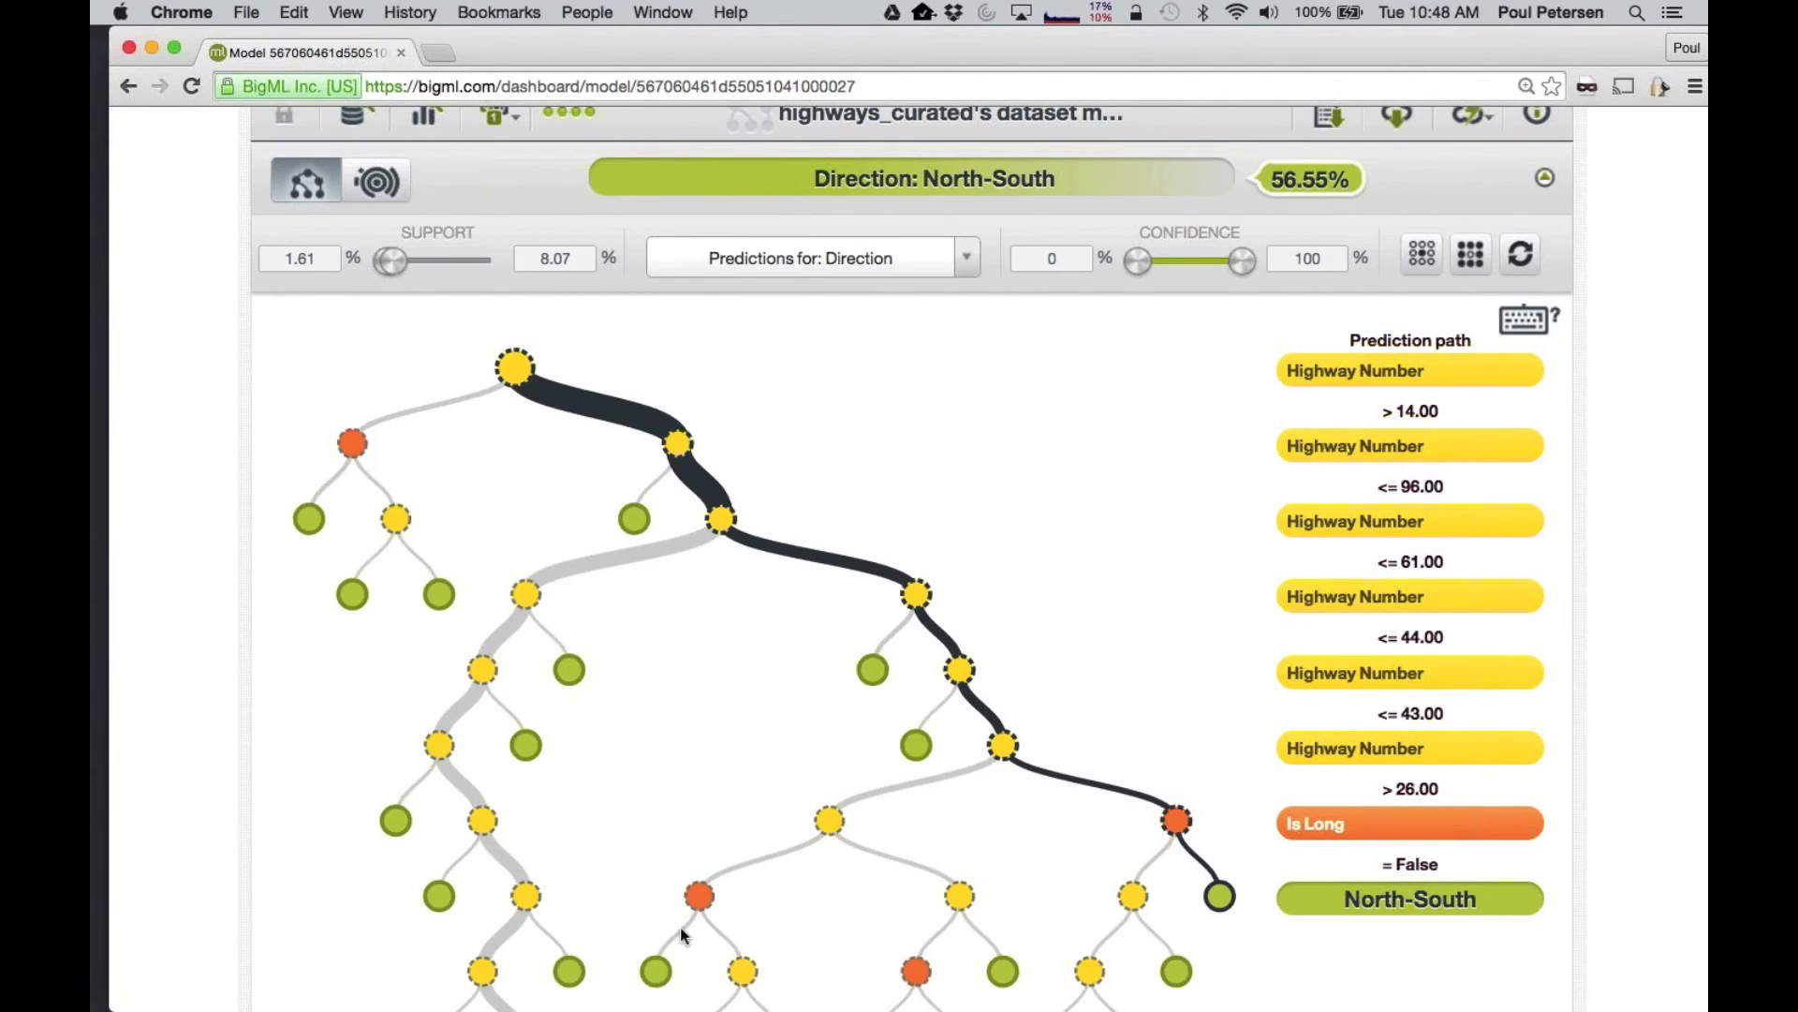
scroll(681, 930, down, 5)
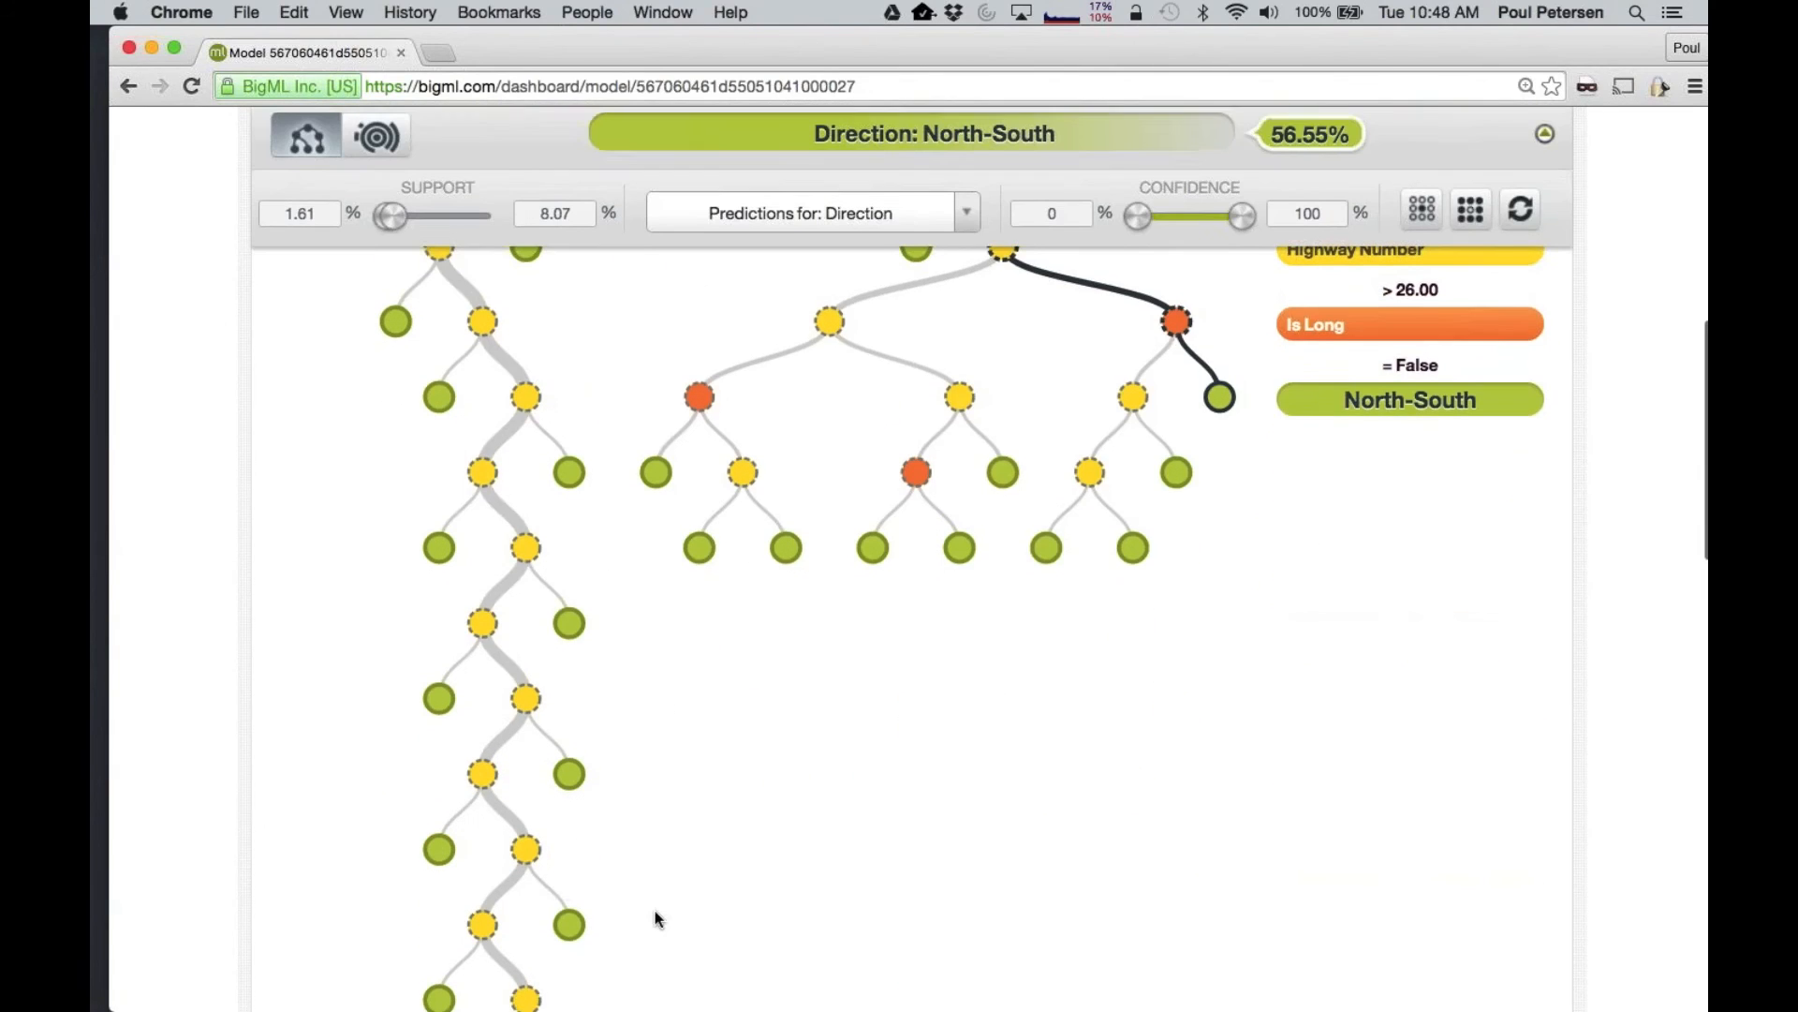
mouse_move(561, 773)
scroll(562, 780, up, 3)
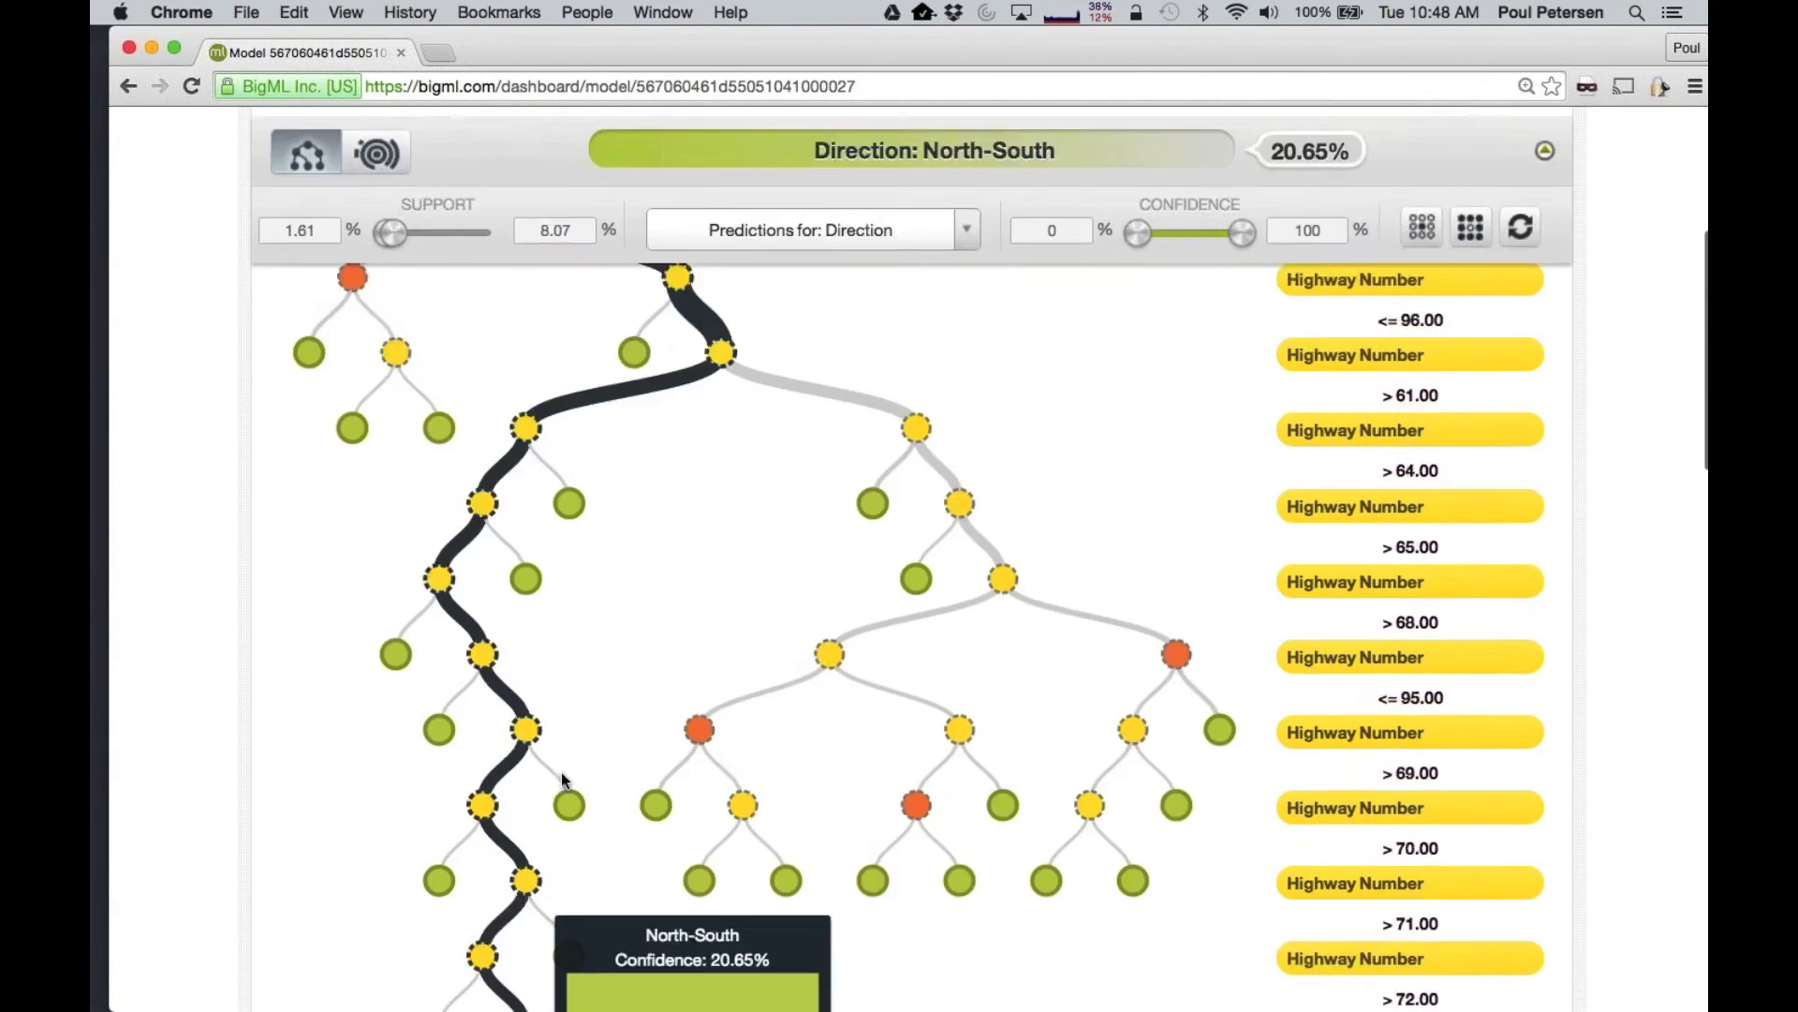
scroll(565, 779, down, 3)
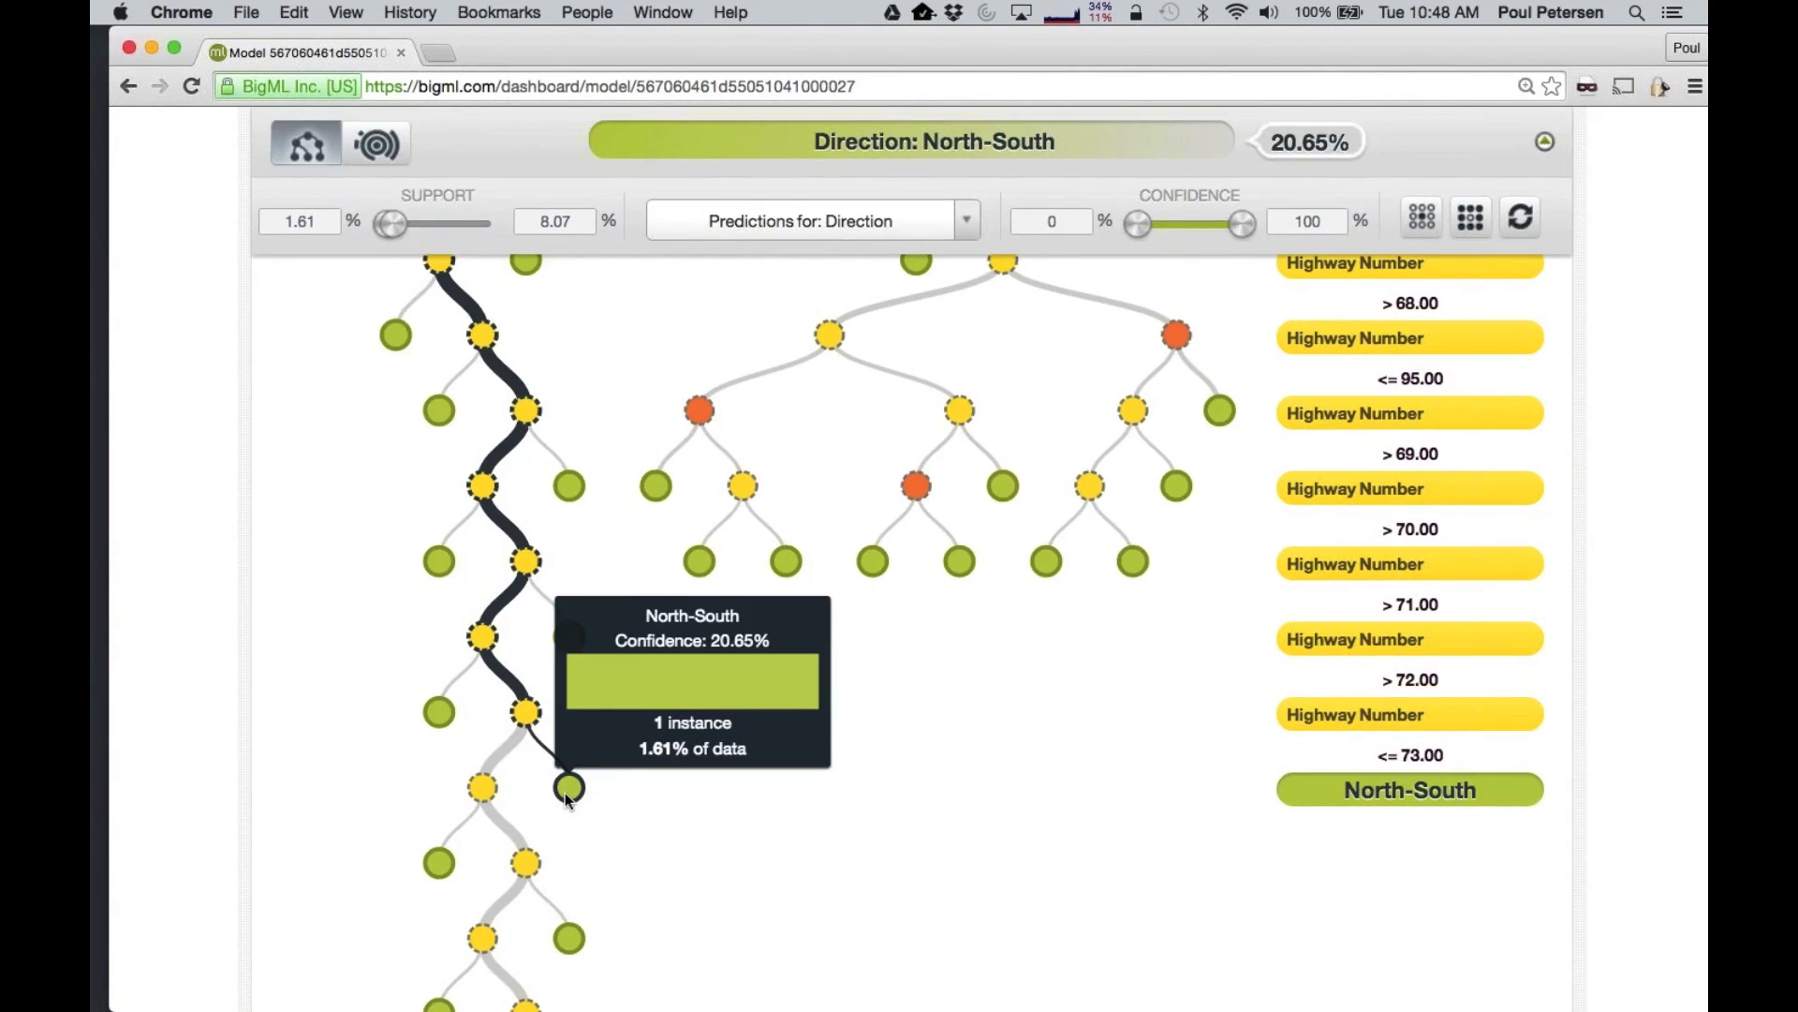
scroll(565, 796, up, 1)
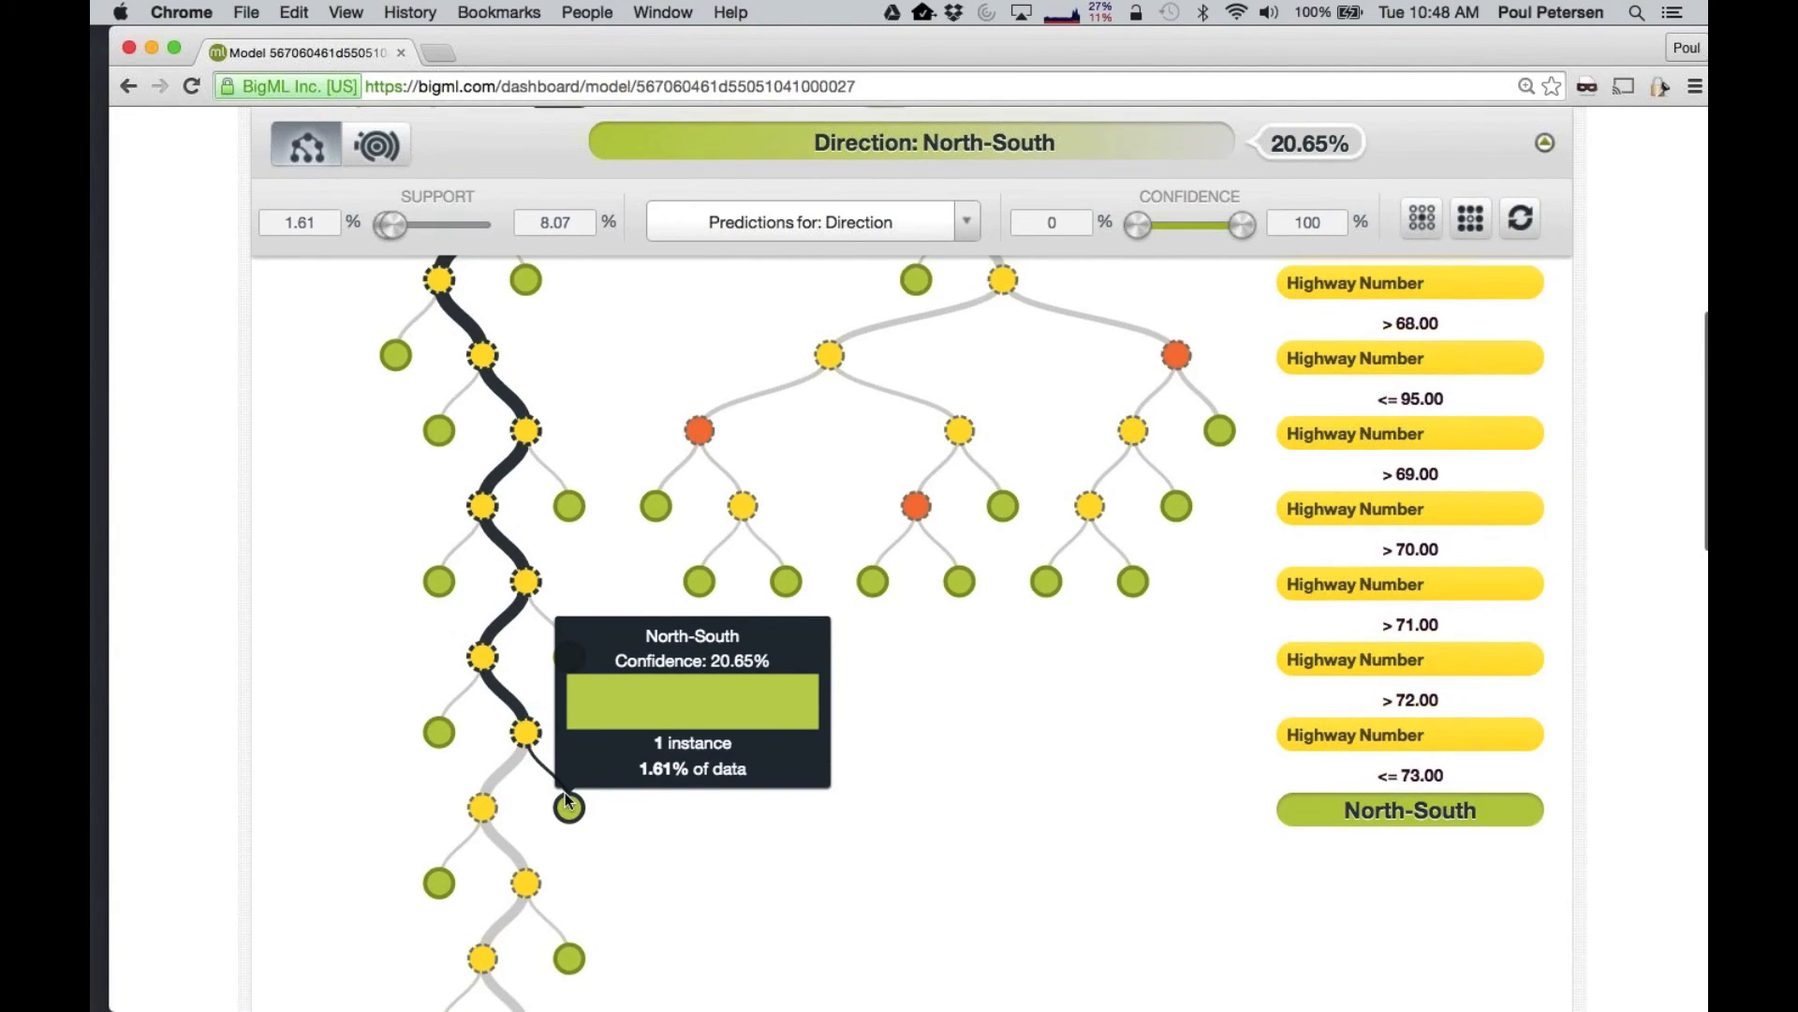
scroll(565, 797, down, 1)
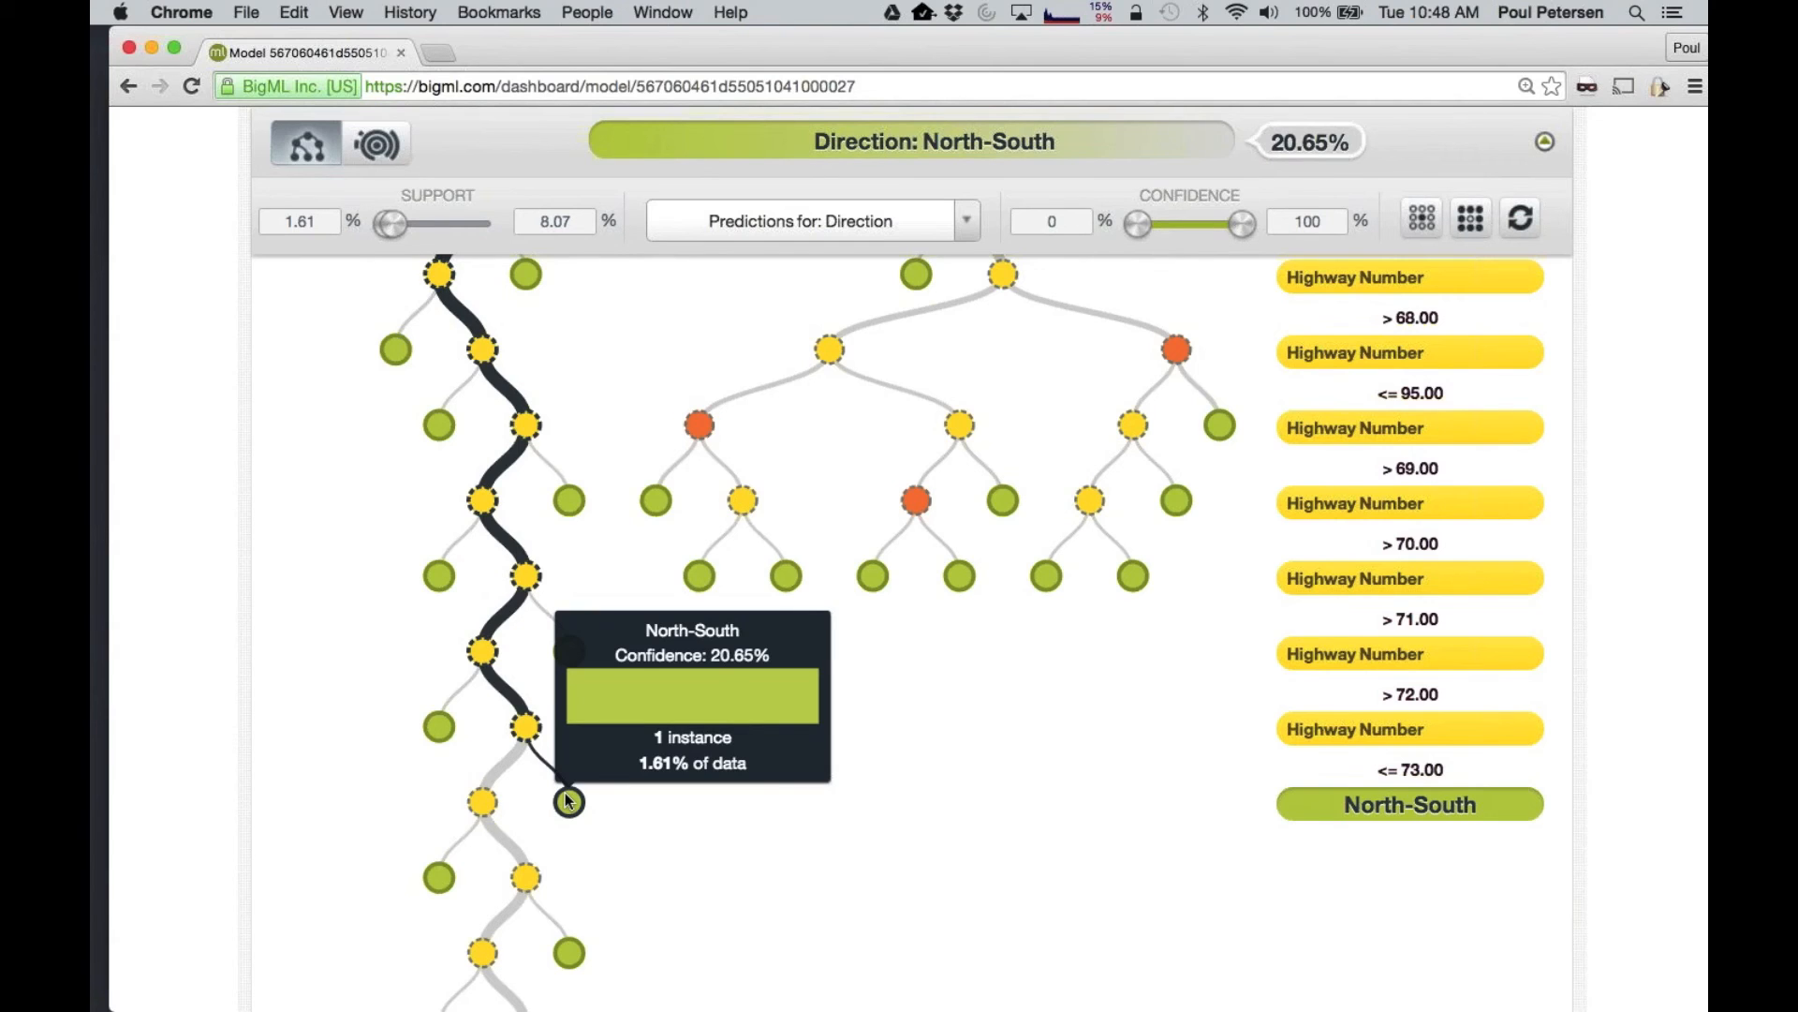
scroll(521, 716, up, 8)
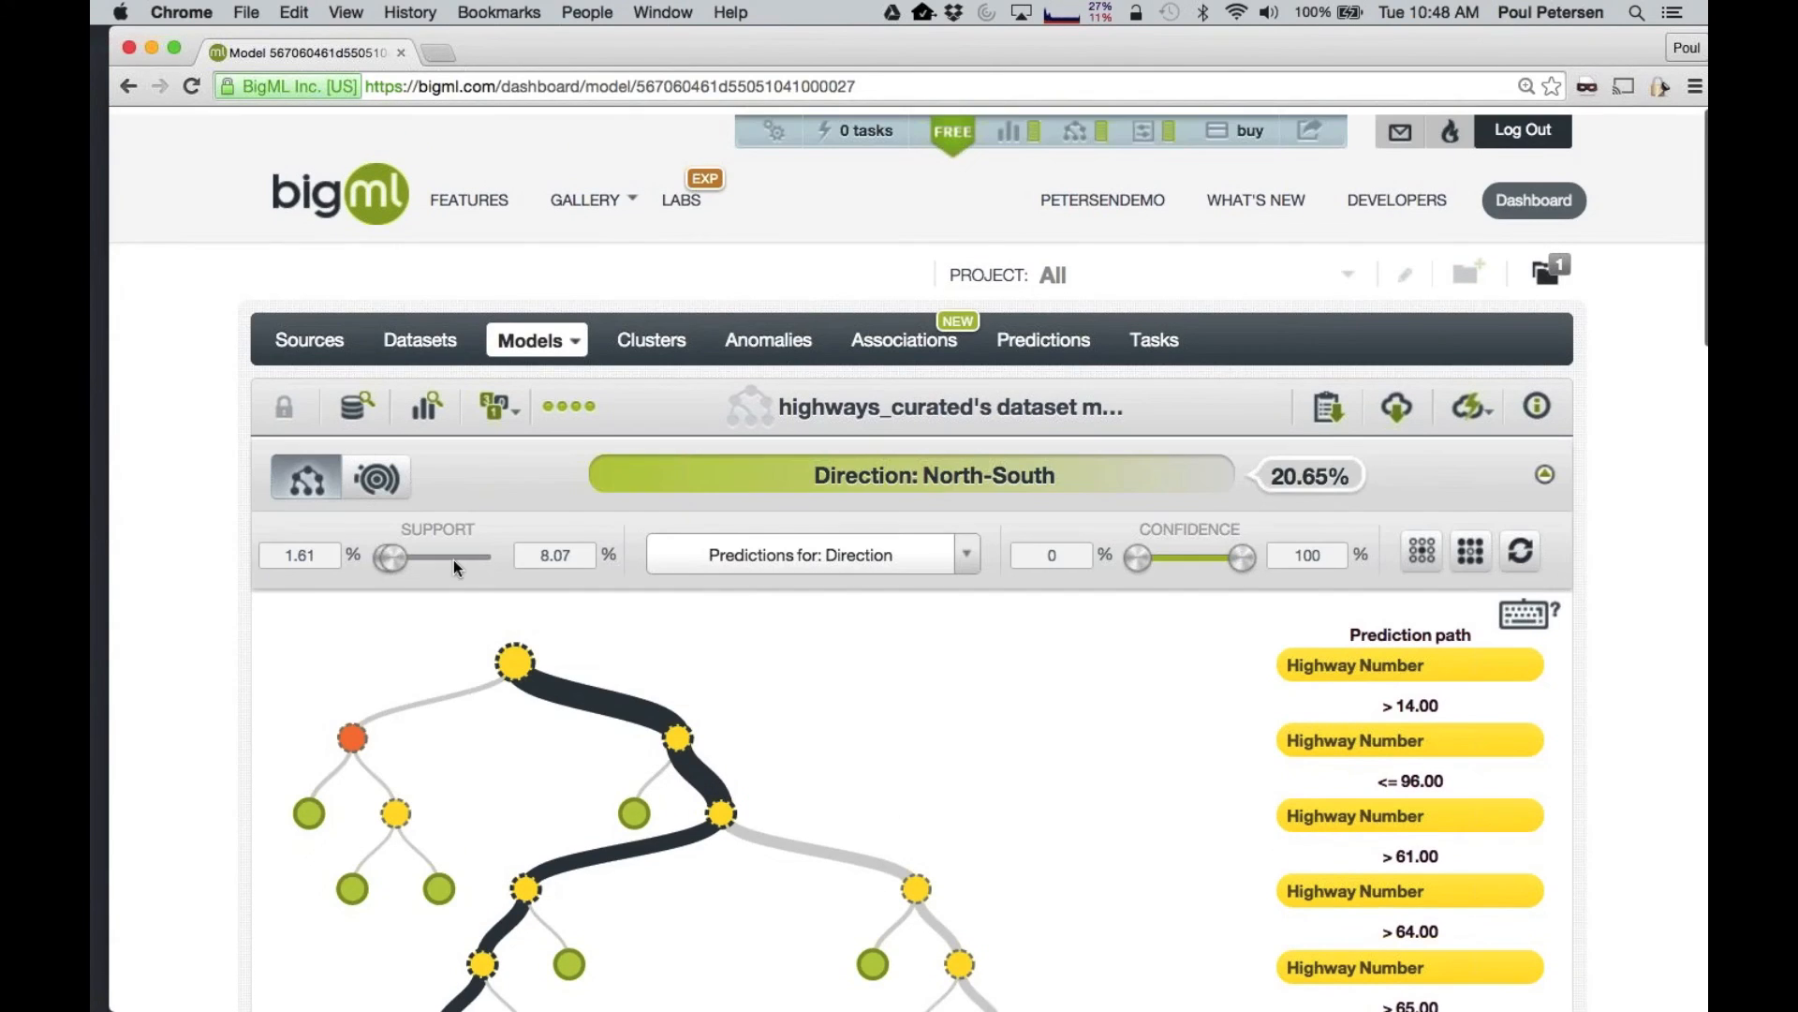
Reopen the highways_curated dataset and start adding a new field named is_even
click(407, 334)
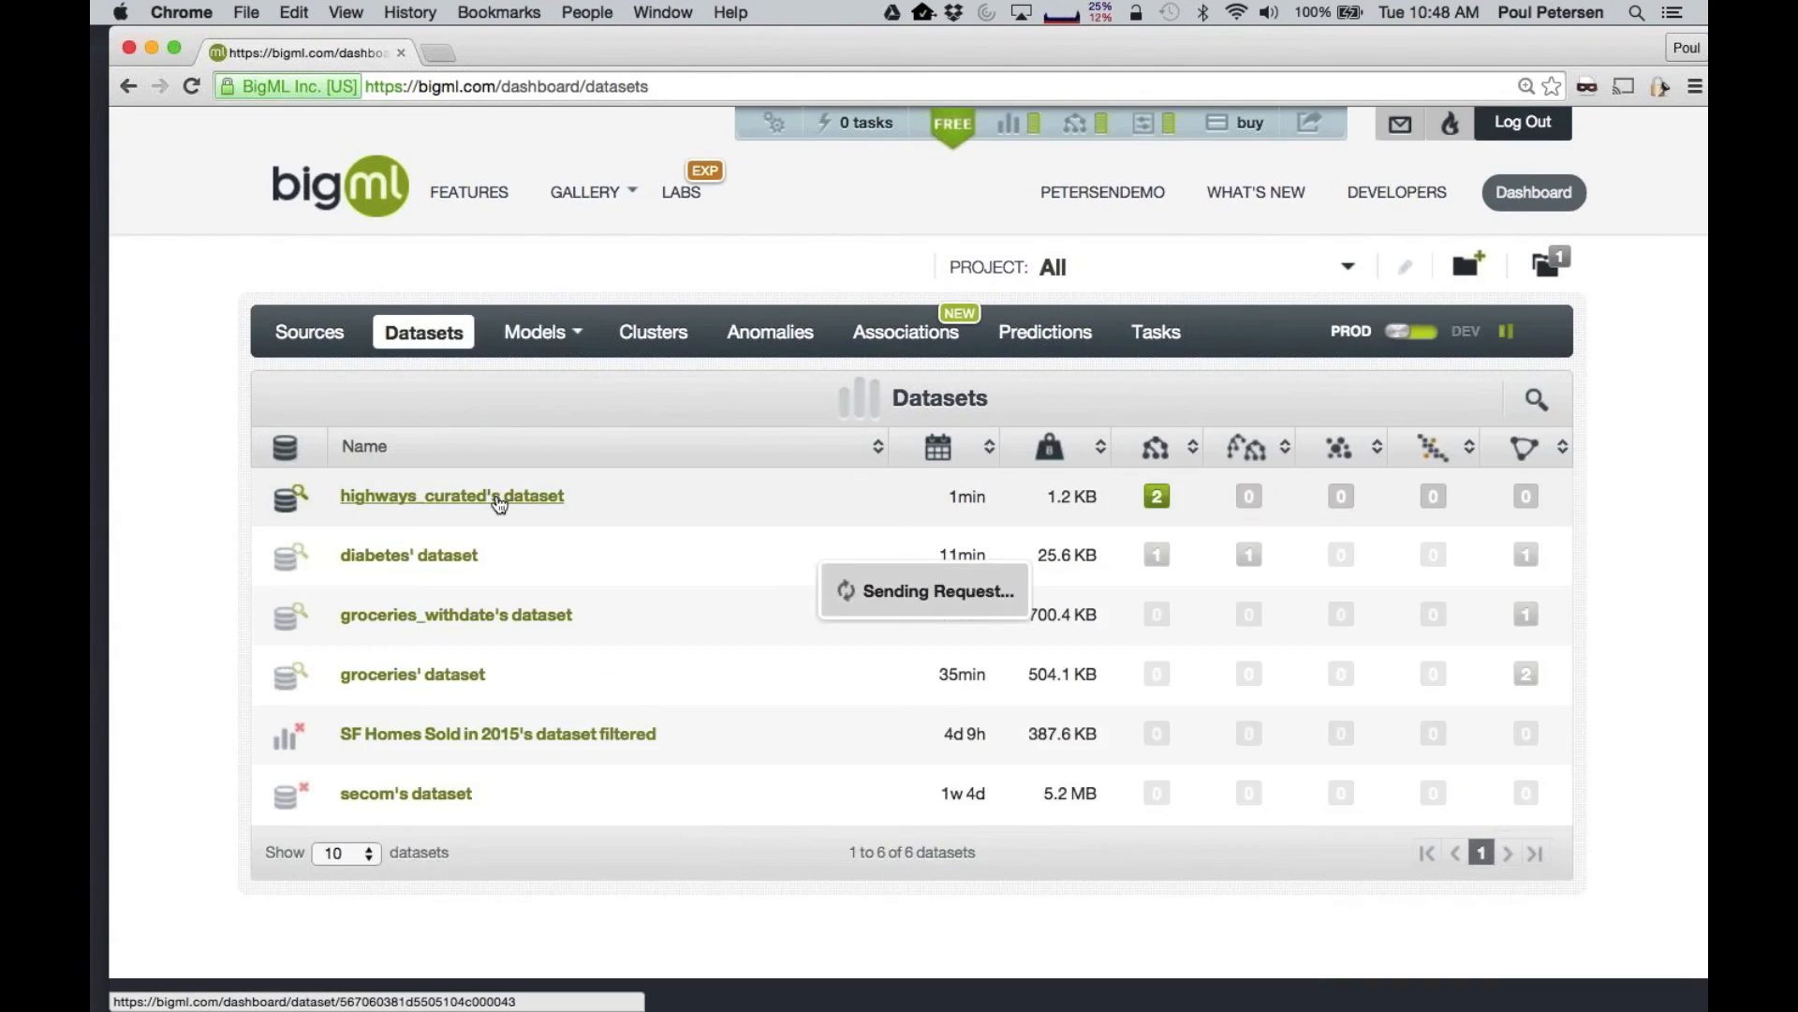
click(807, 478)
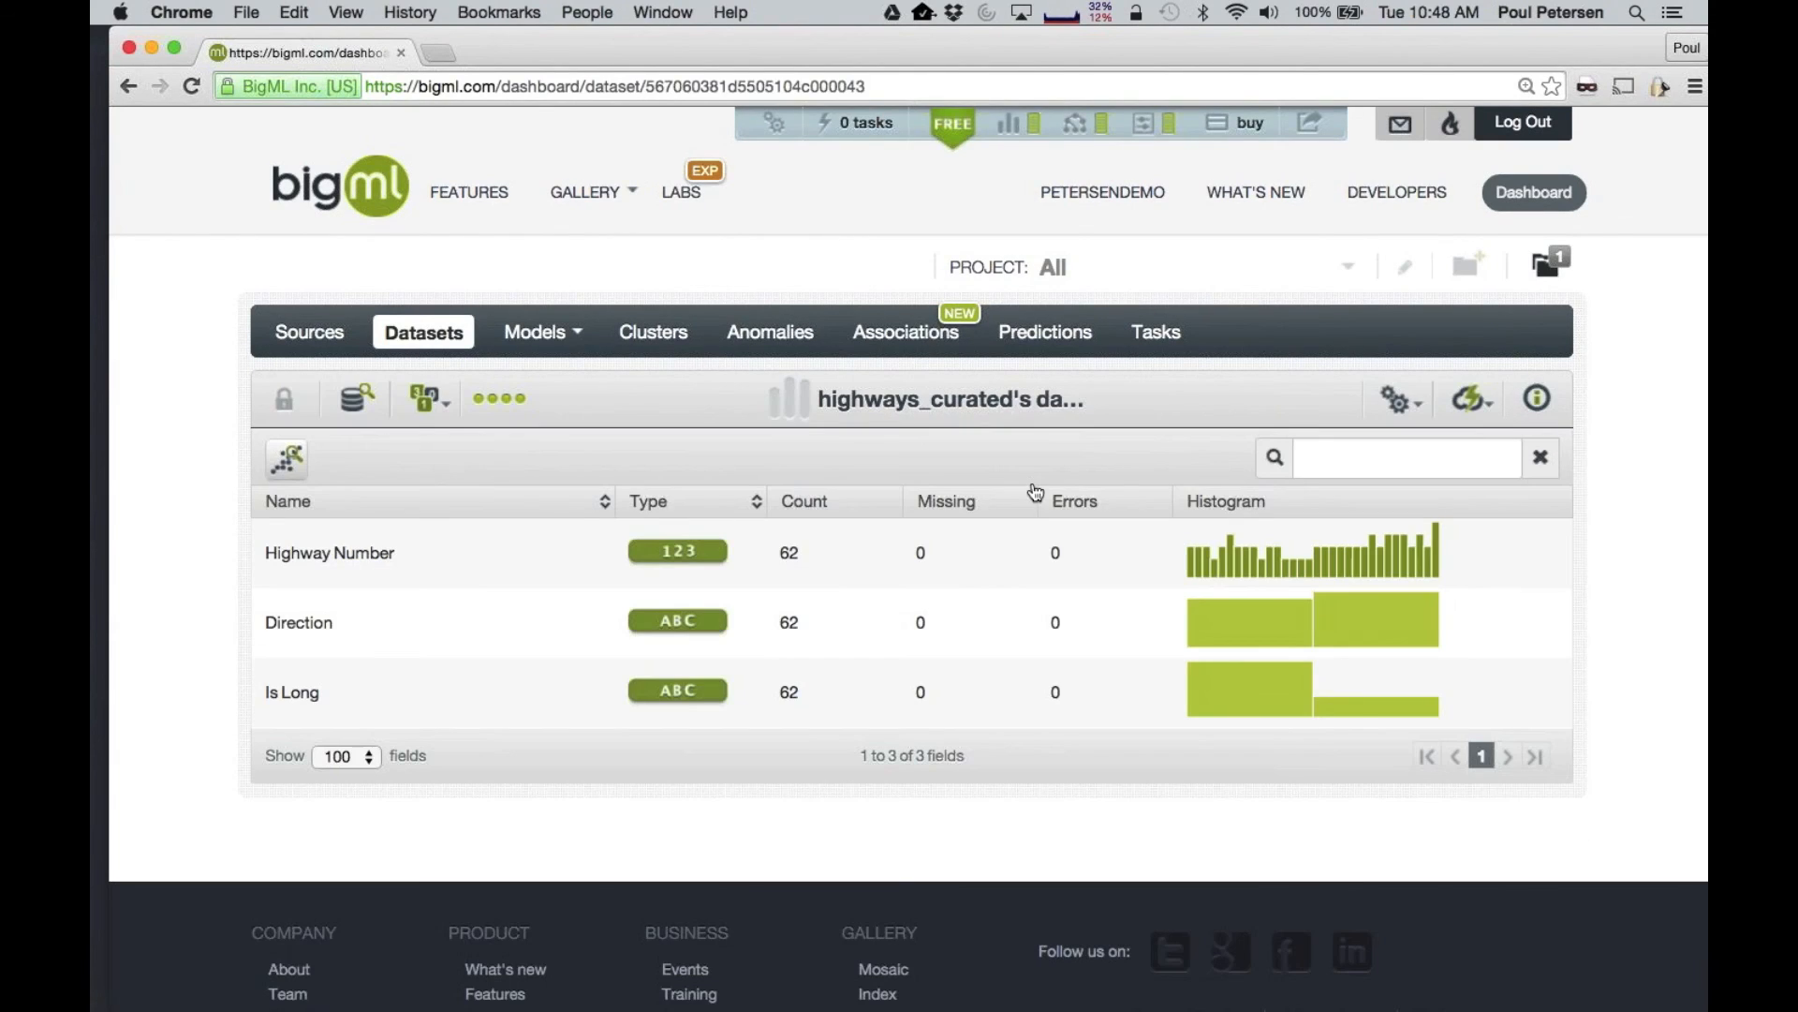
click(1396, 401)
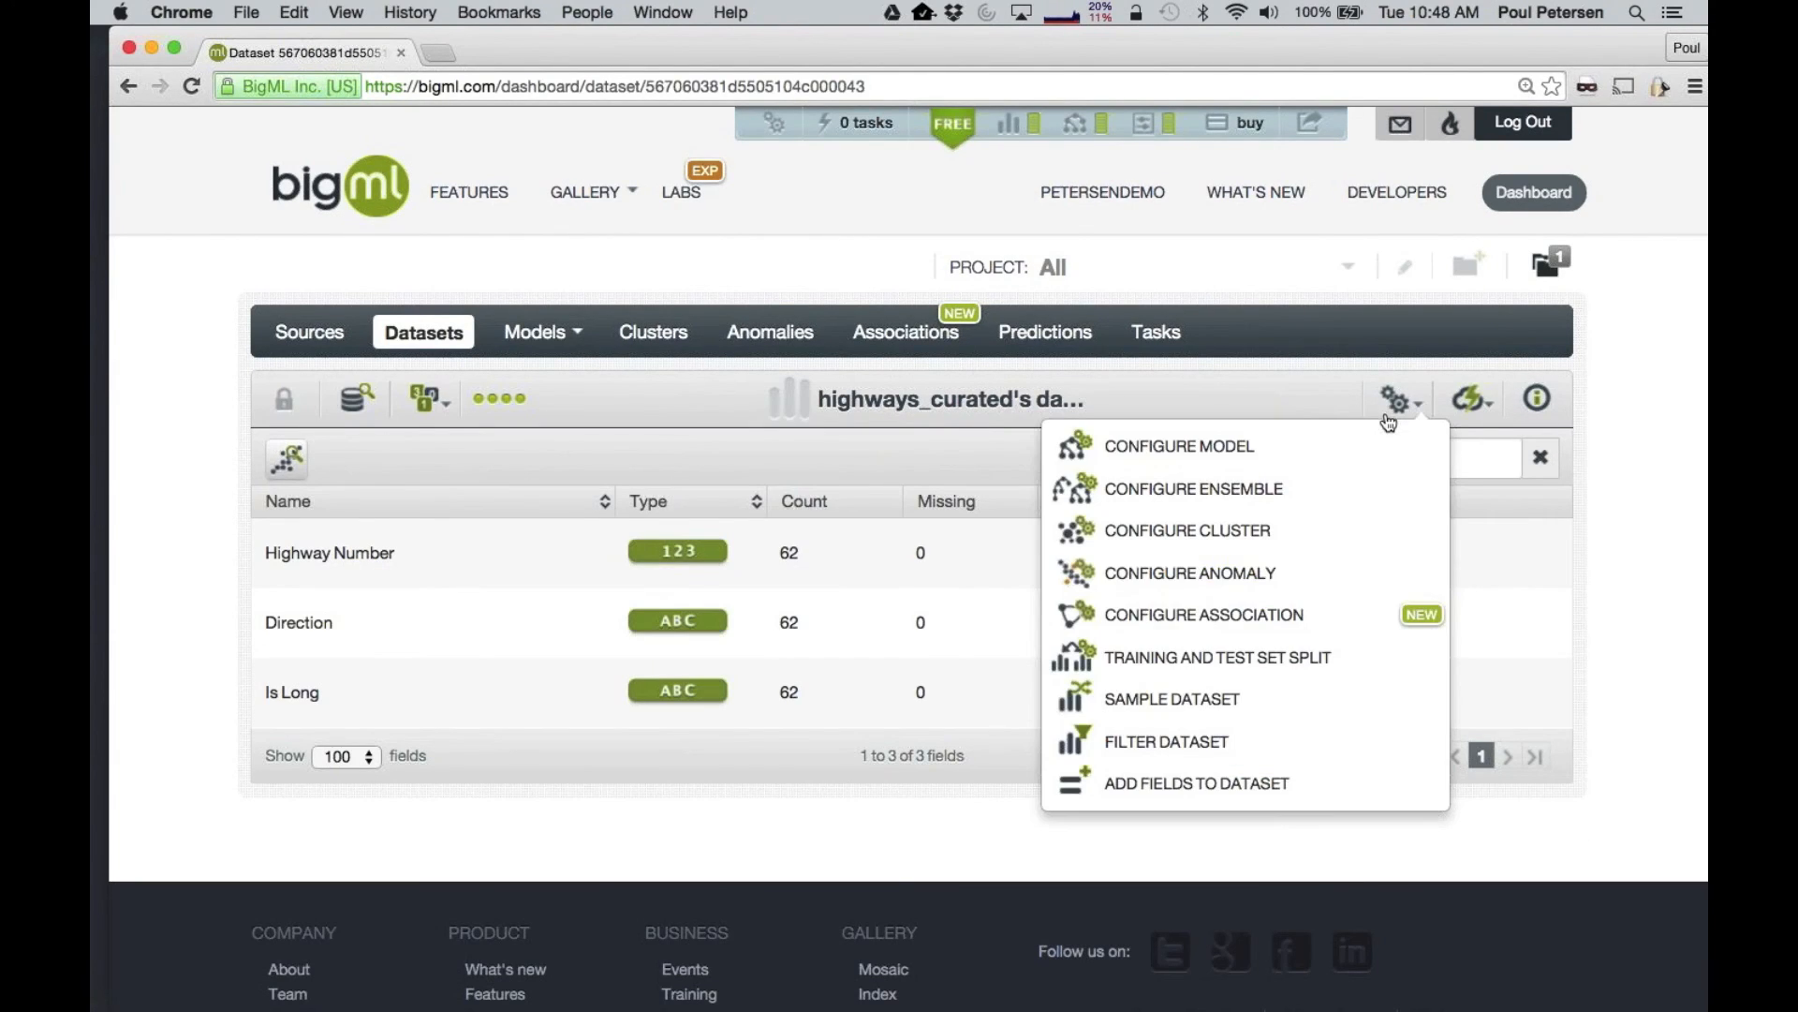
click(1328, 777)
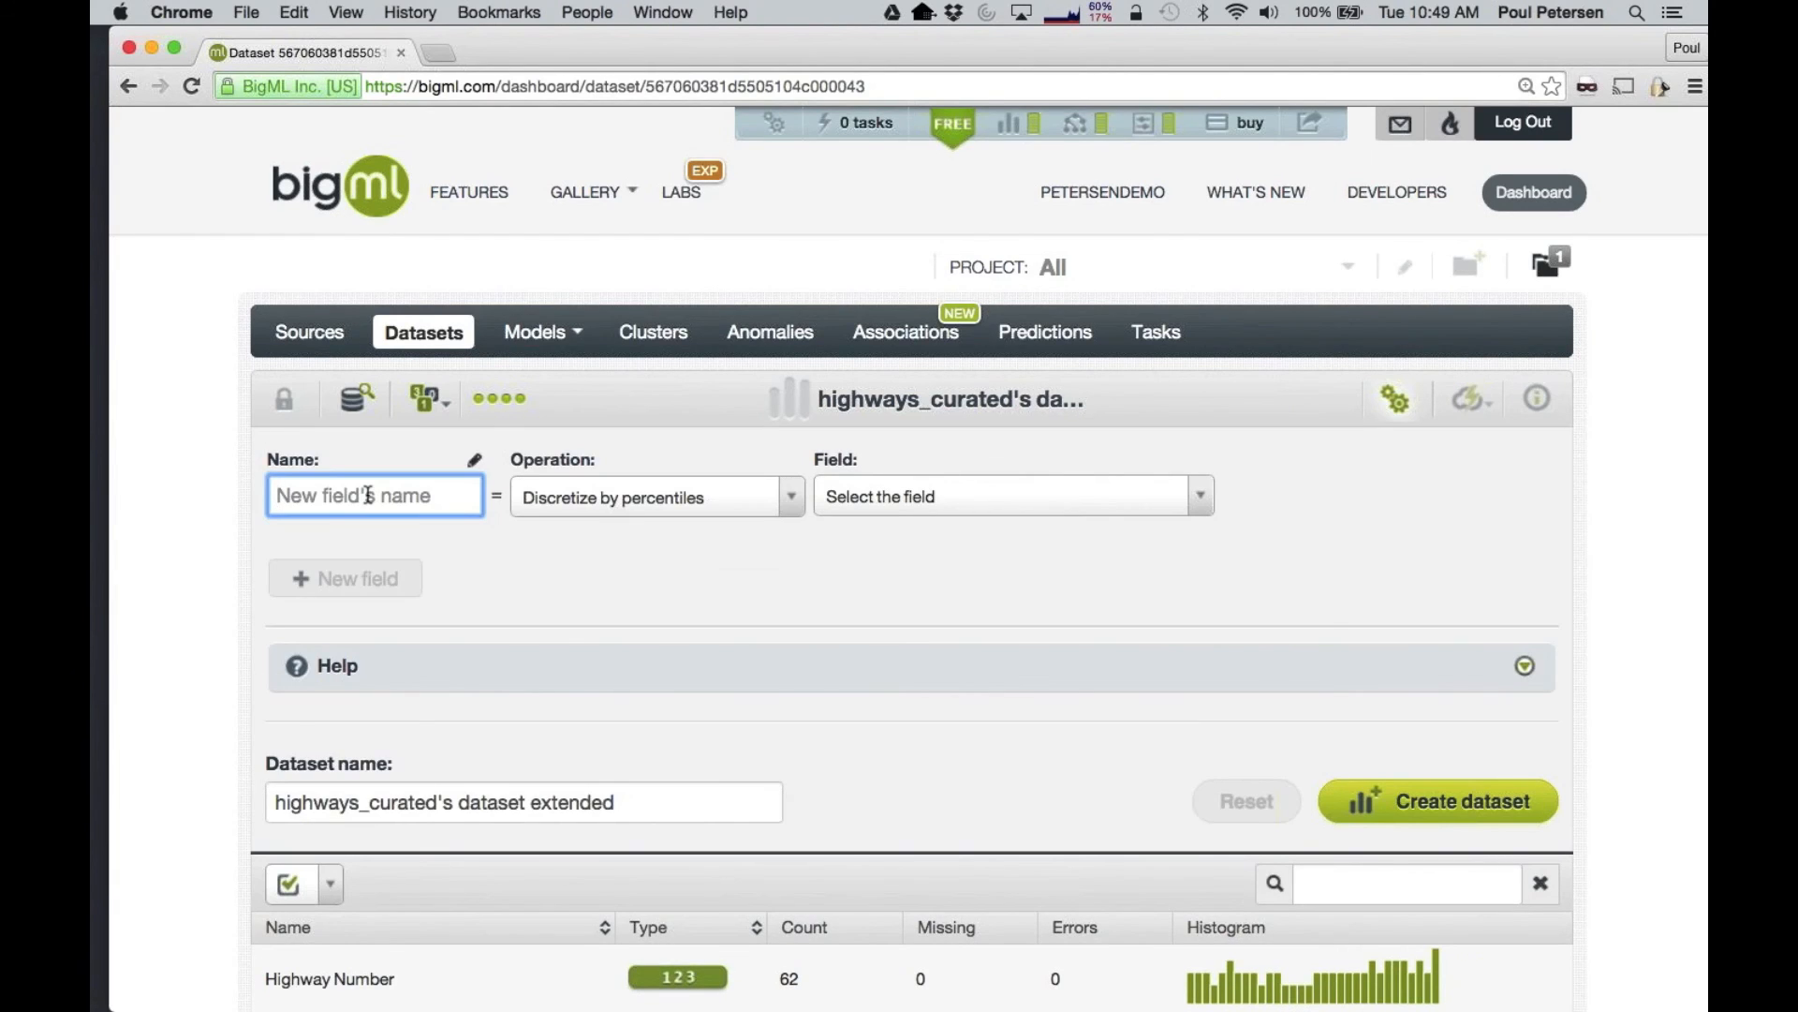
text(is_even)
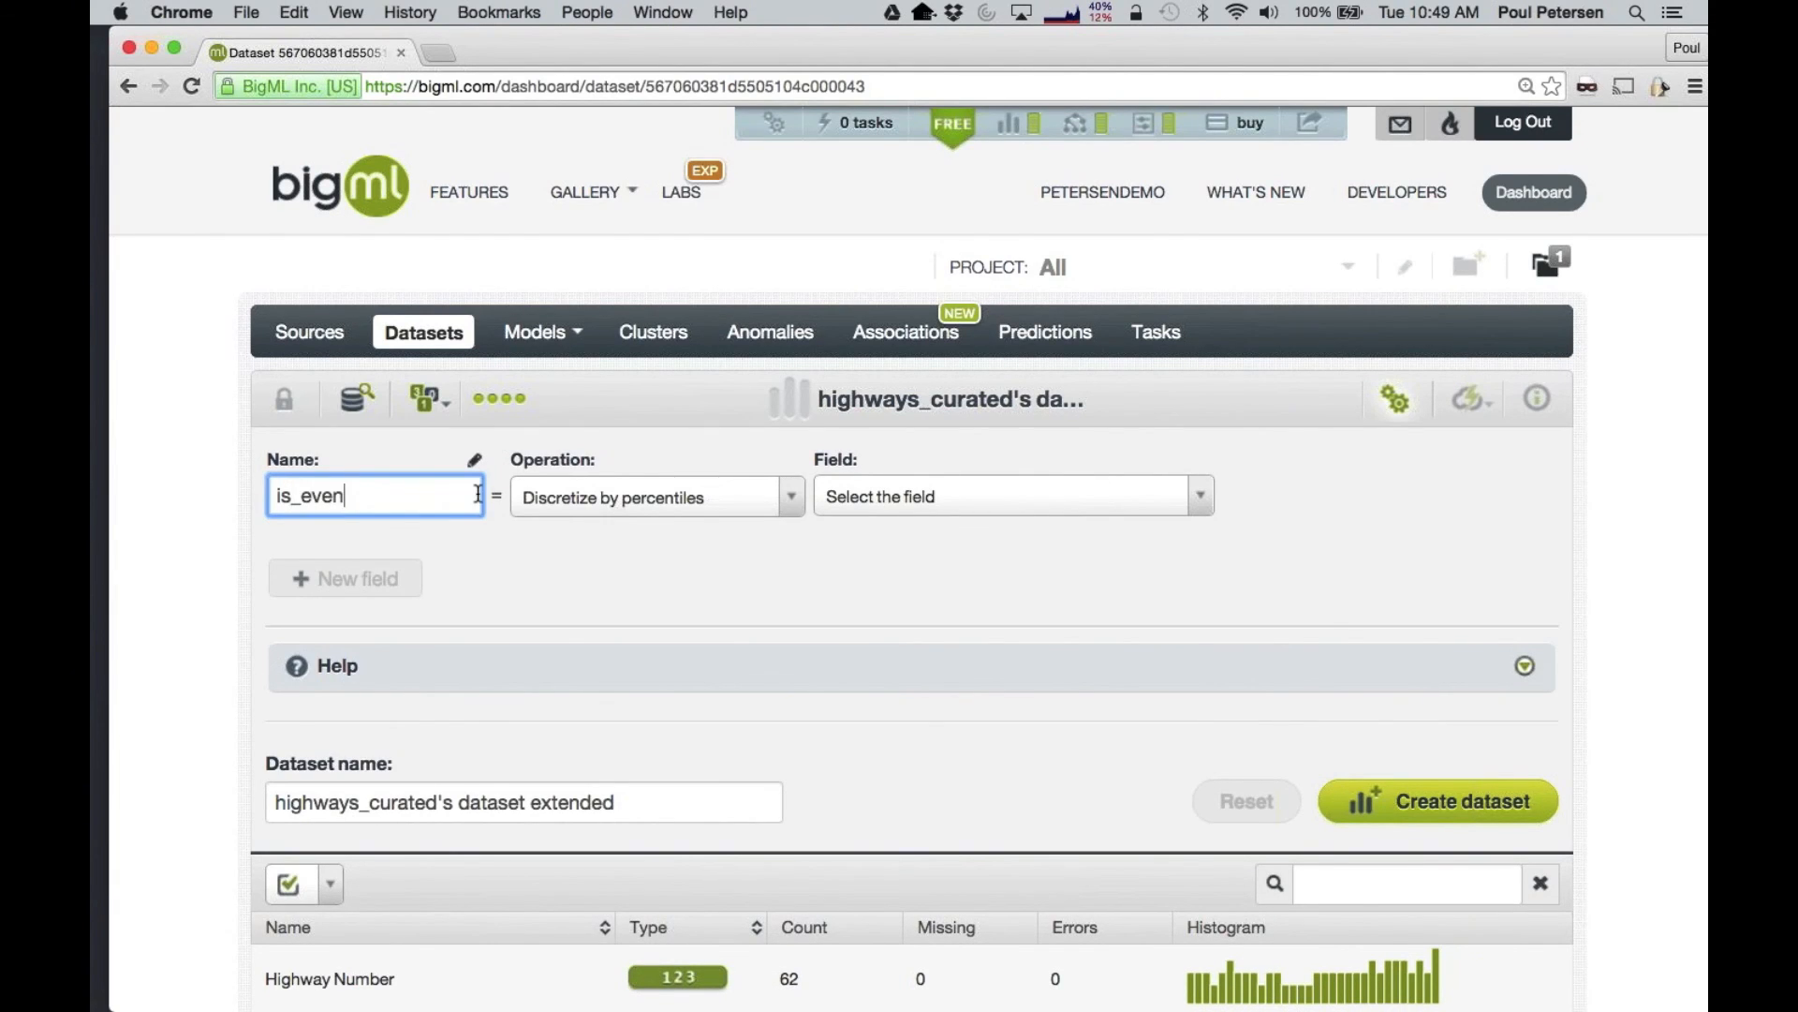
Look through the available operations for the is_even field and set its operation to Lisp s-expression
click(587, 503)
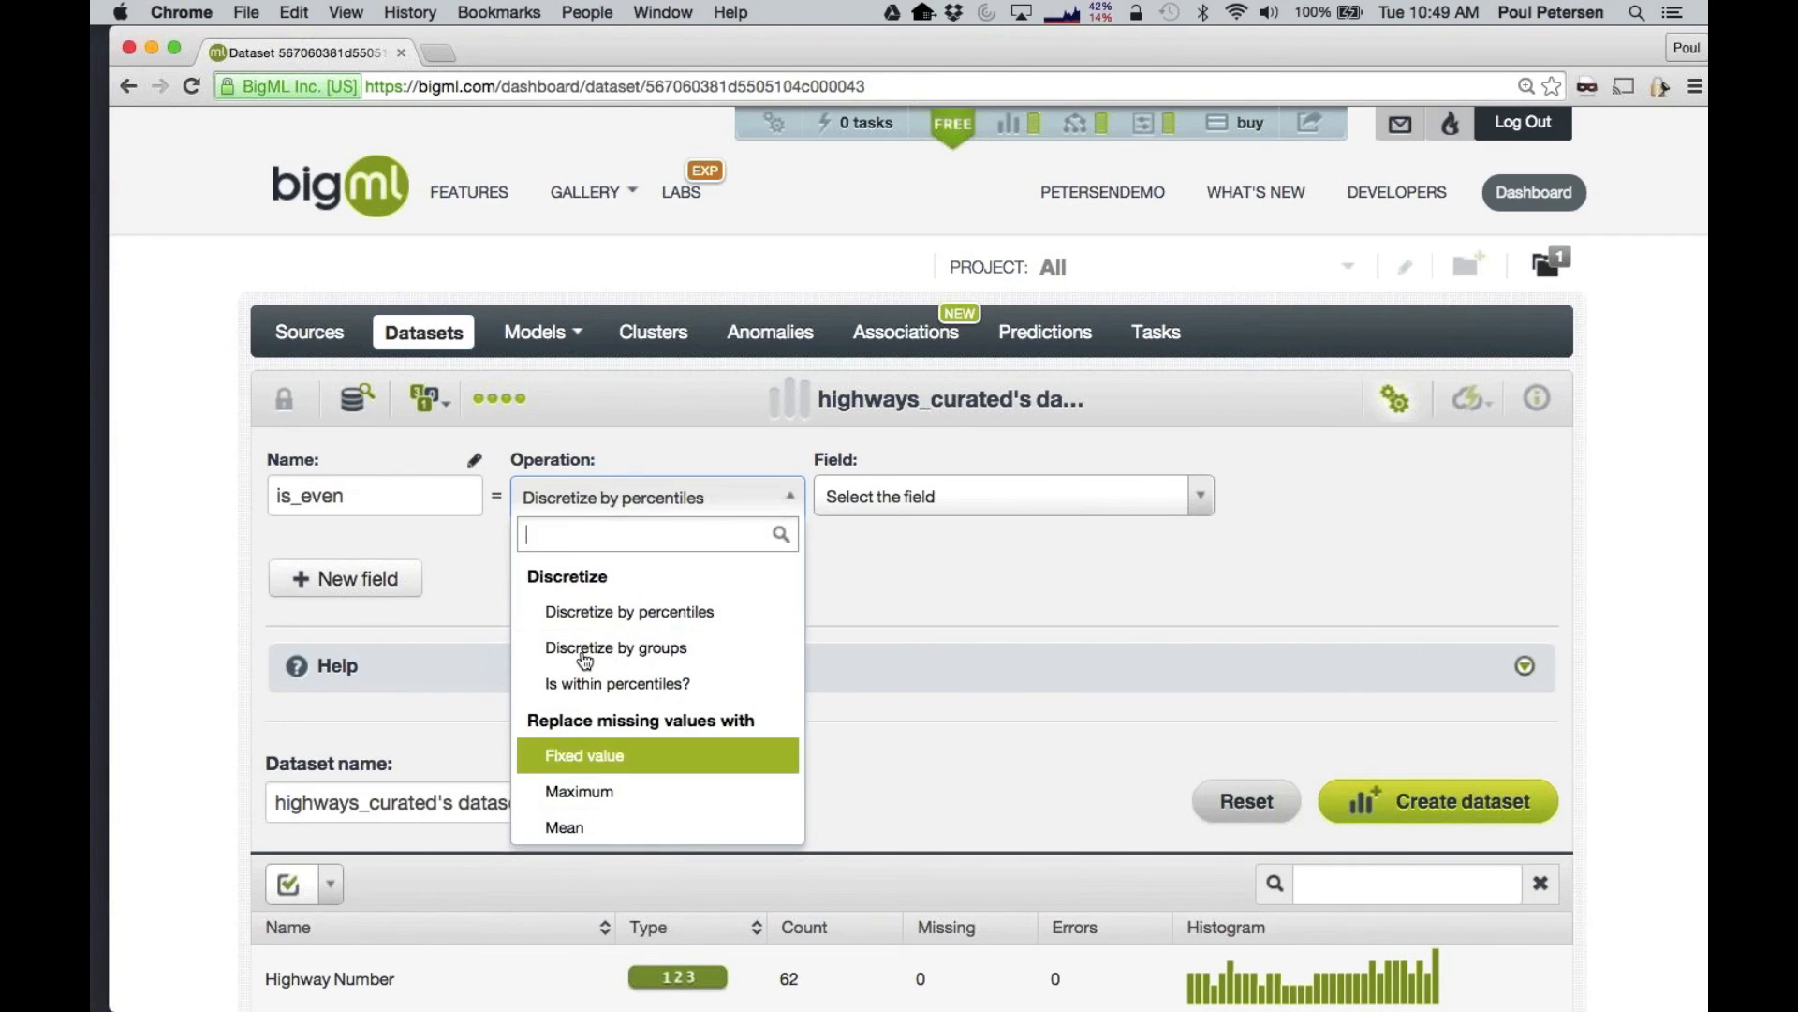
scroll(586, 661, down, 2)
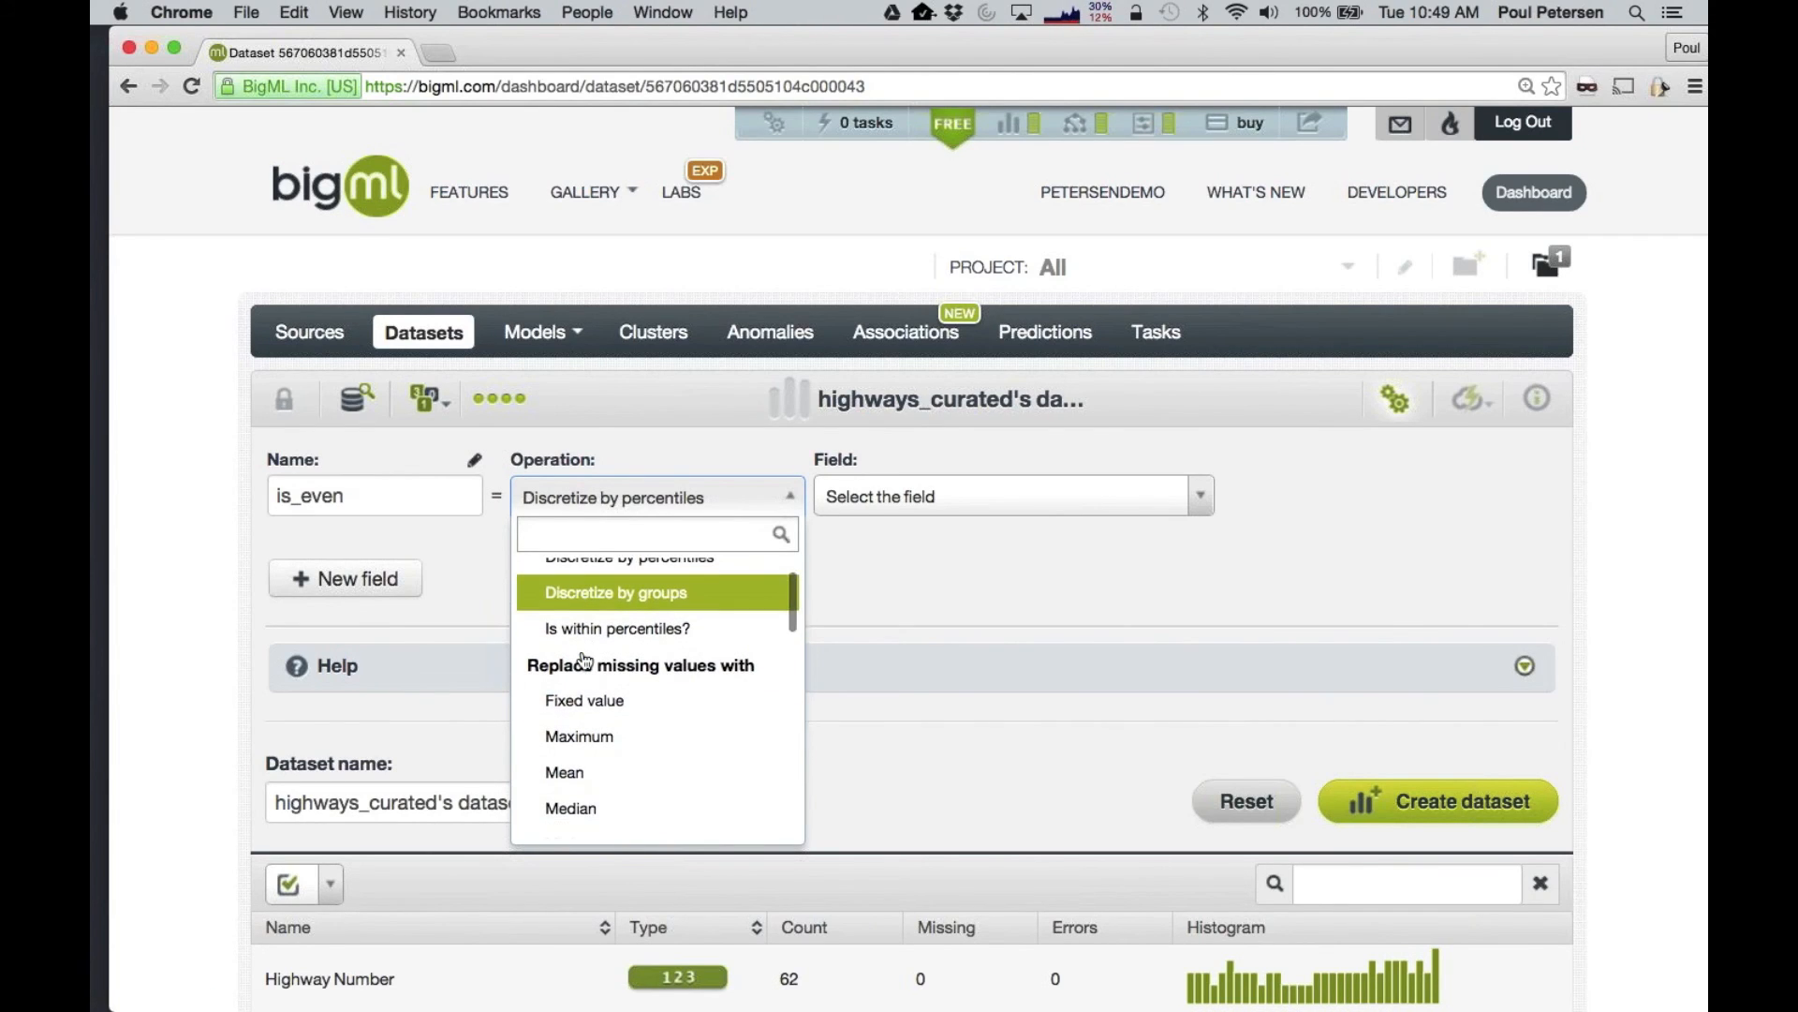
scroll(585, 660, up, 1)
scroll(586, 660, up, 1)
scroll(586, 660, down, 2)
scroll(586, 661, down, 3)
scroll(585, 660, down, 5)
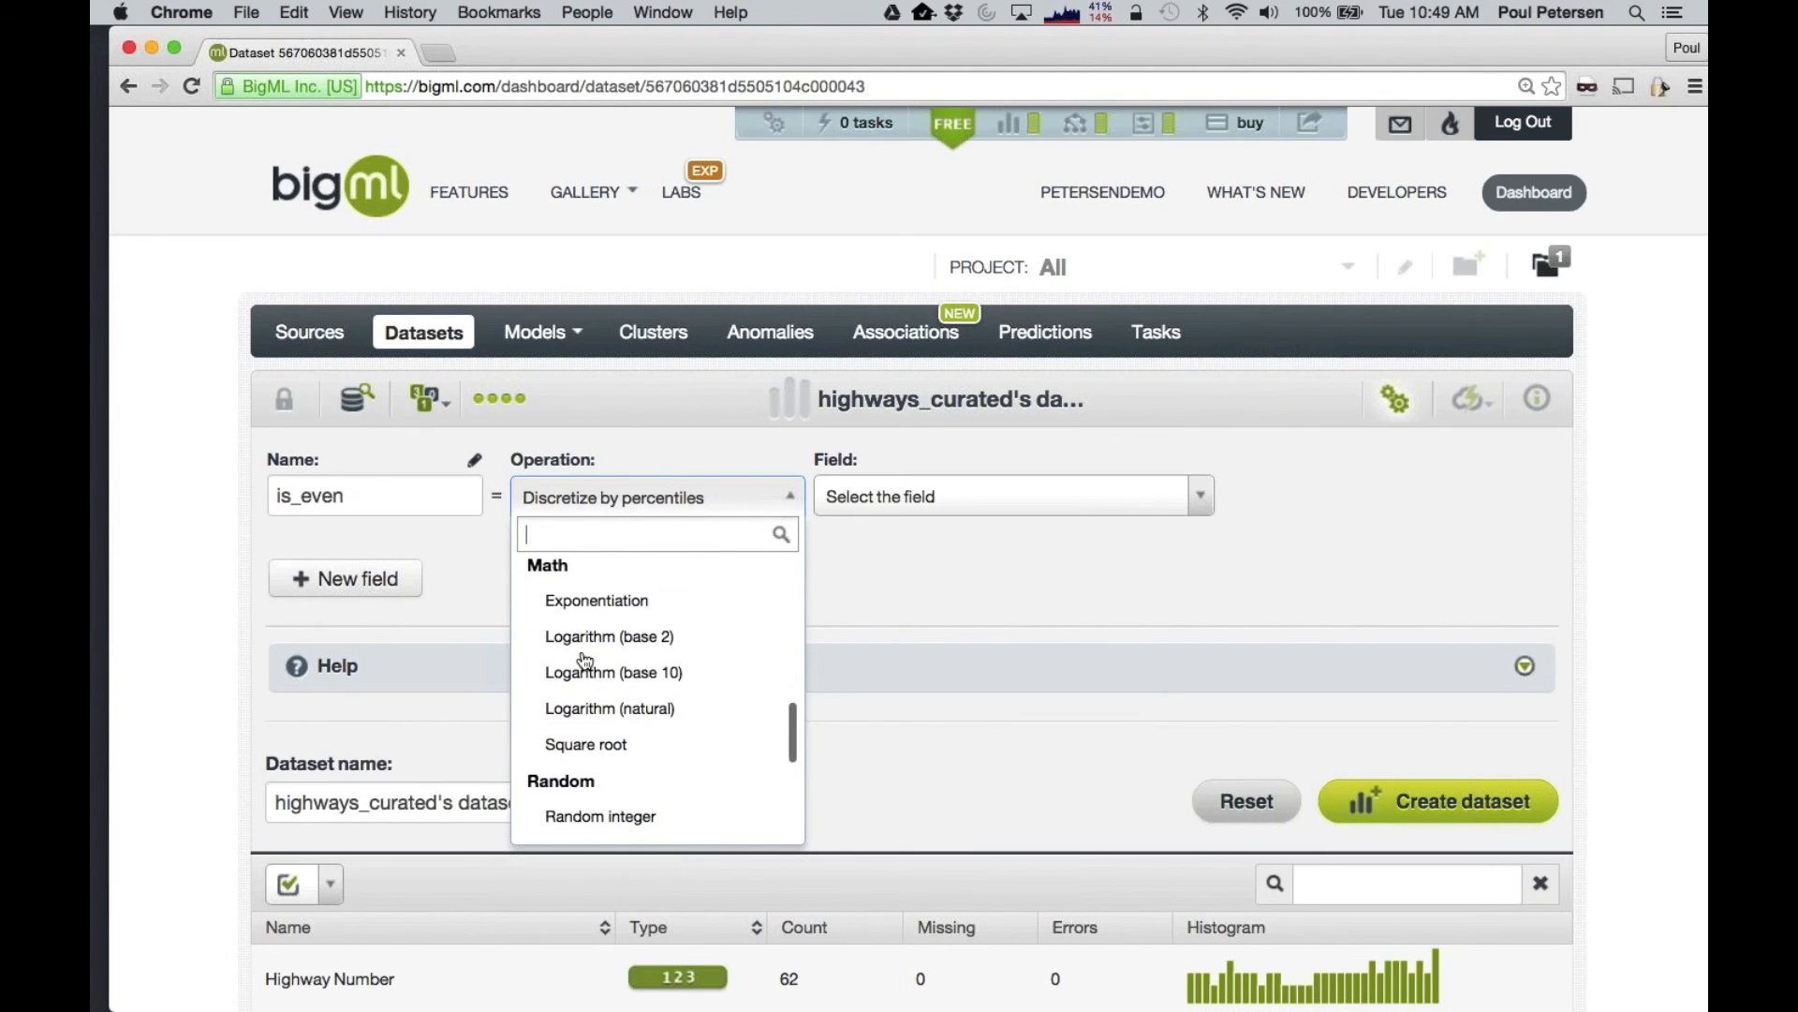
scroll(585, 660, down, 4)
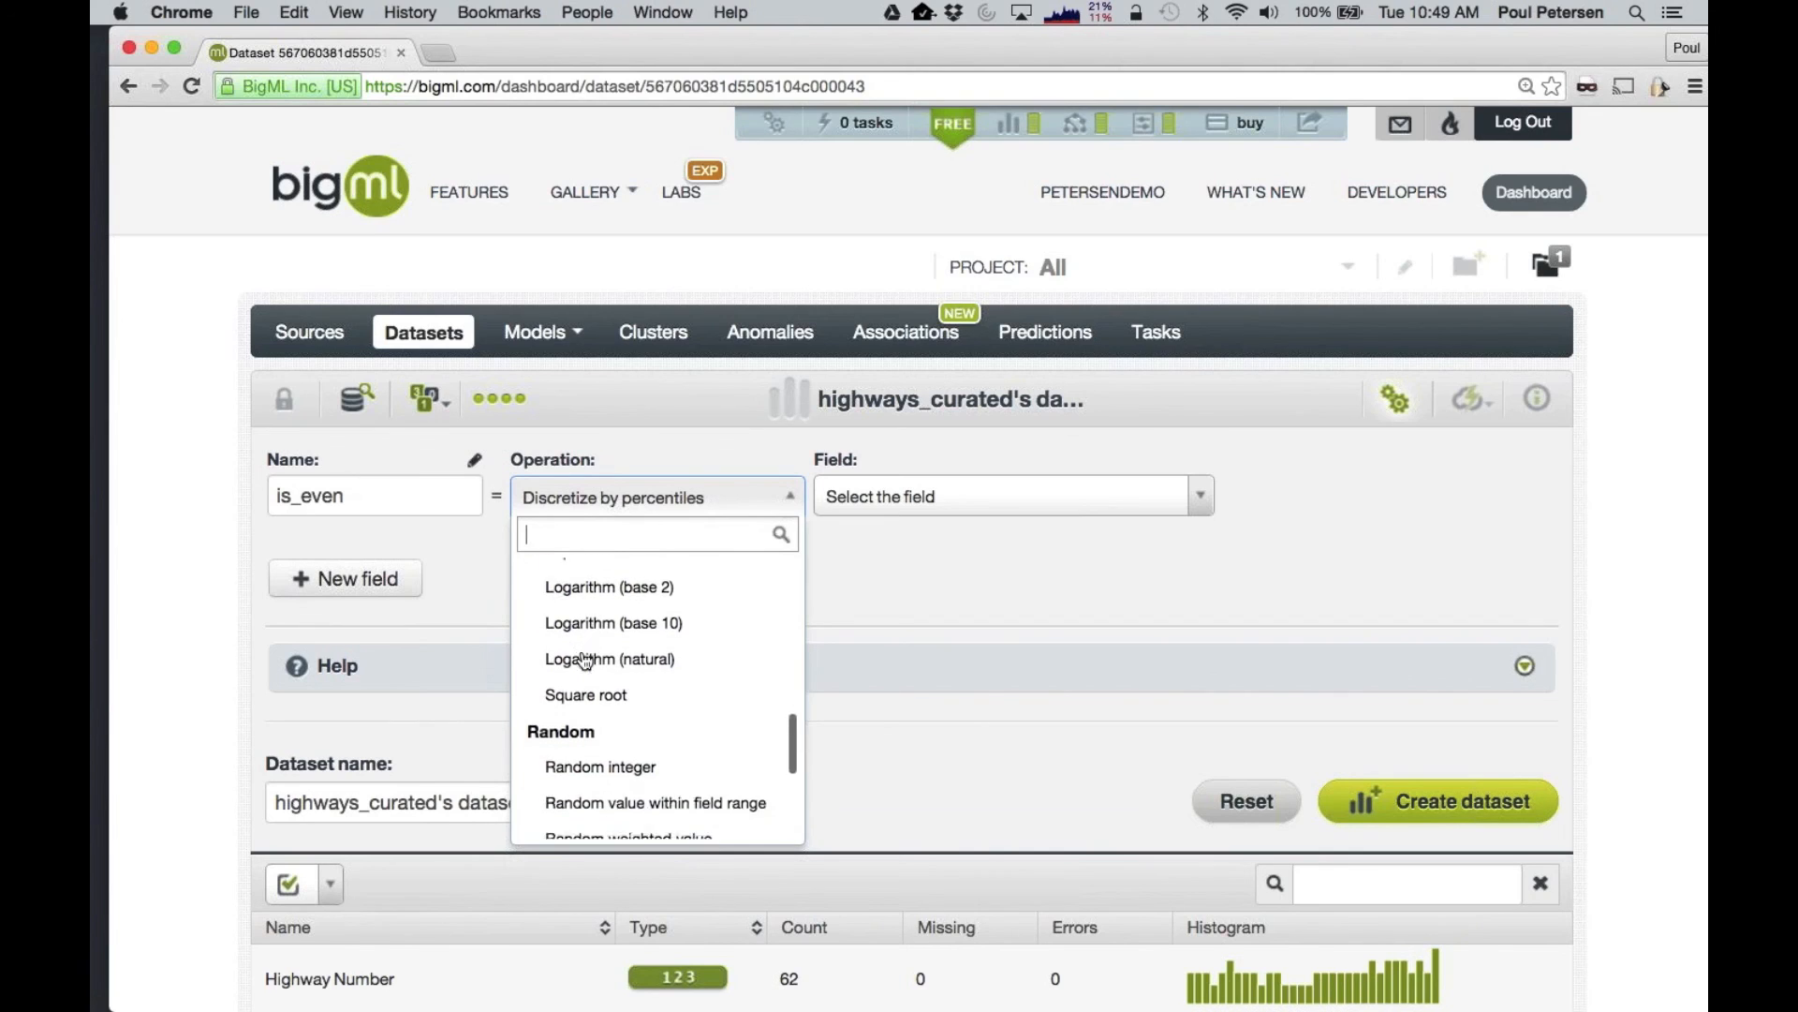
scroll(585, 661, down, 4)
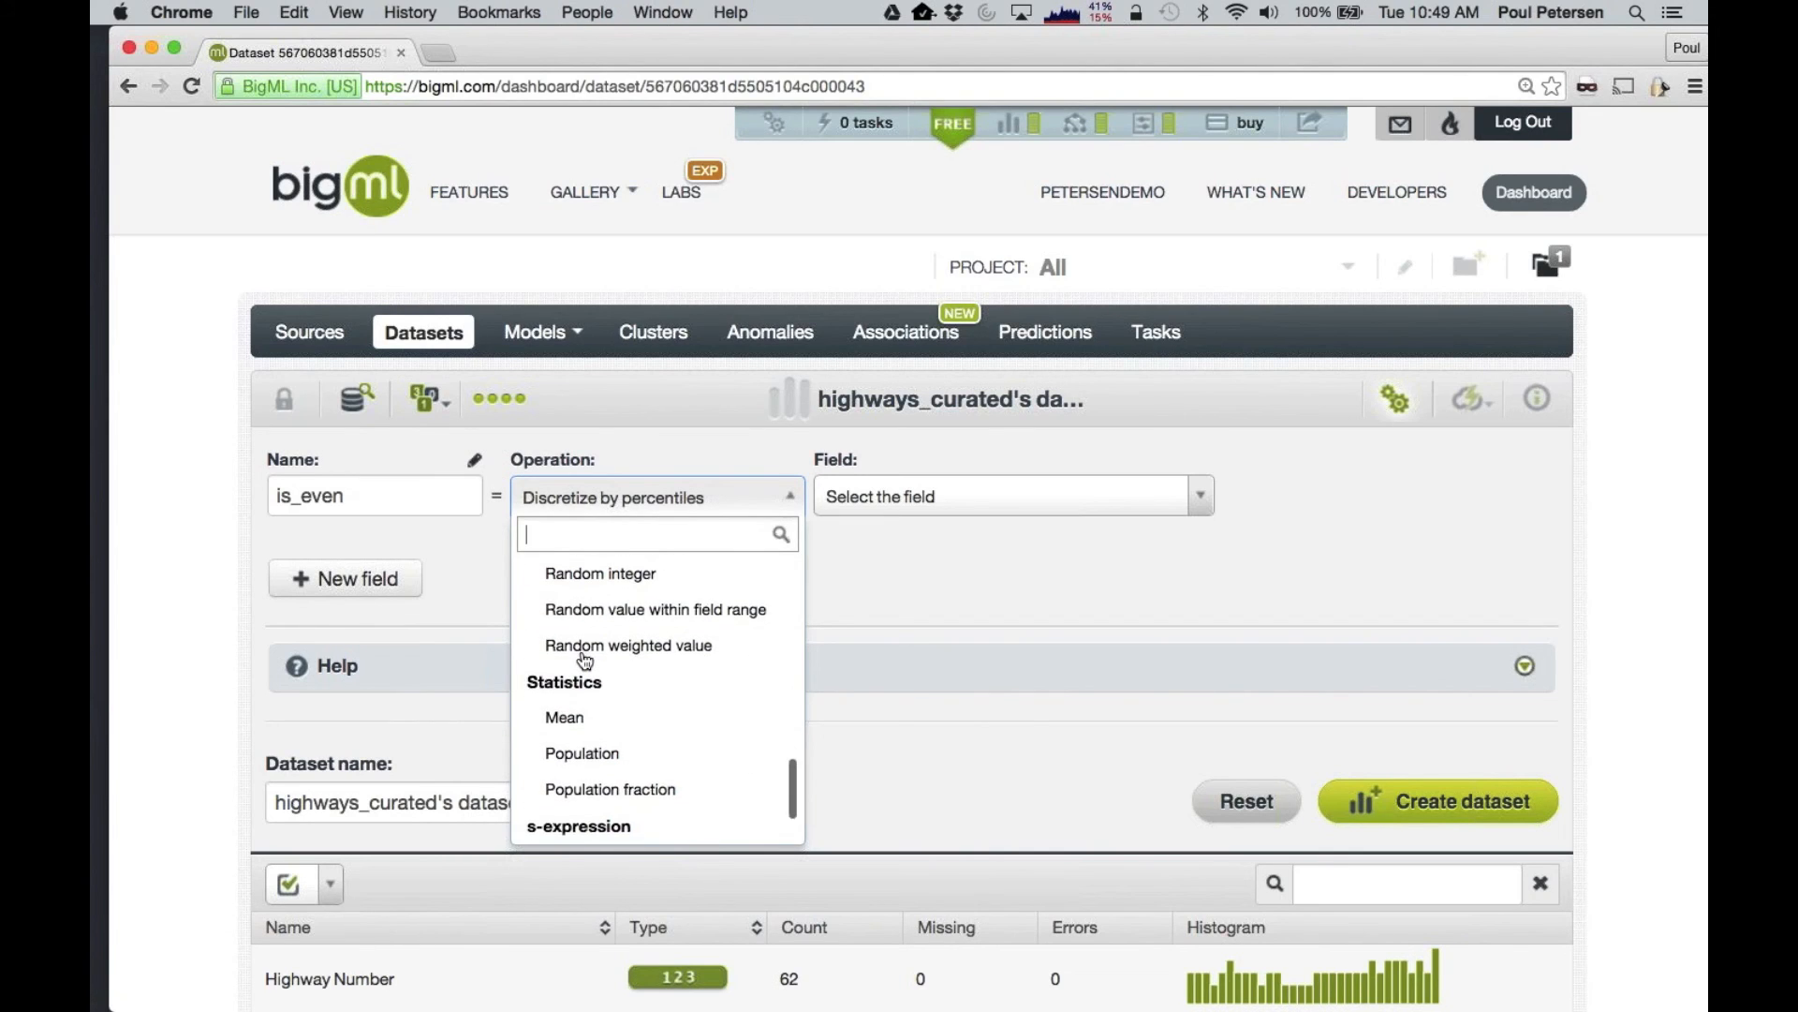
scroll(586, 660, down, 2)
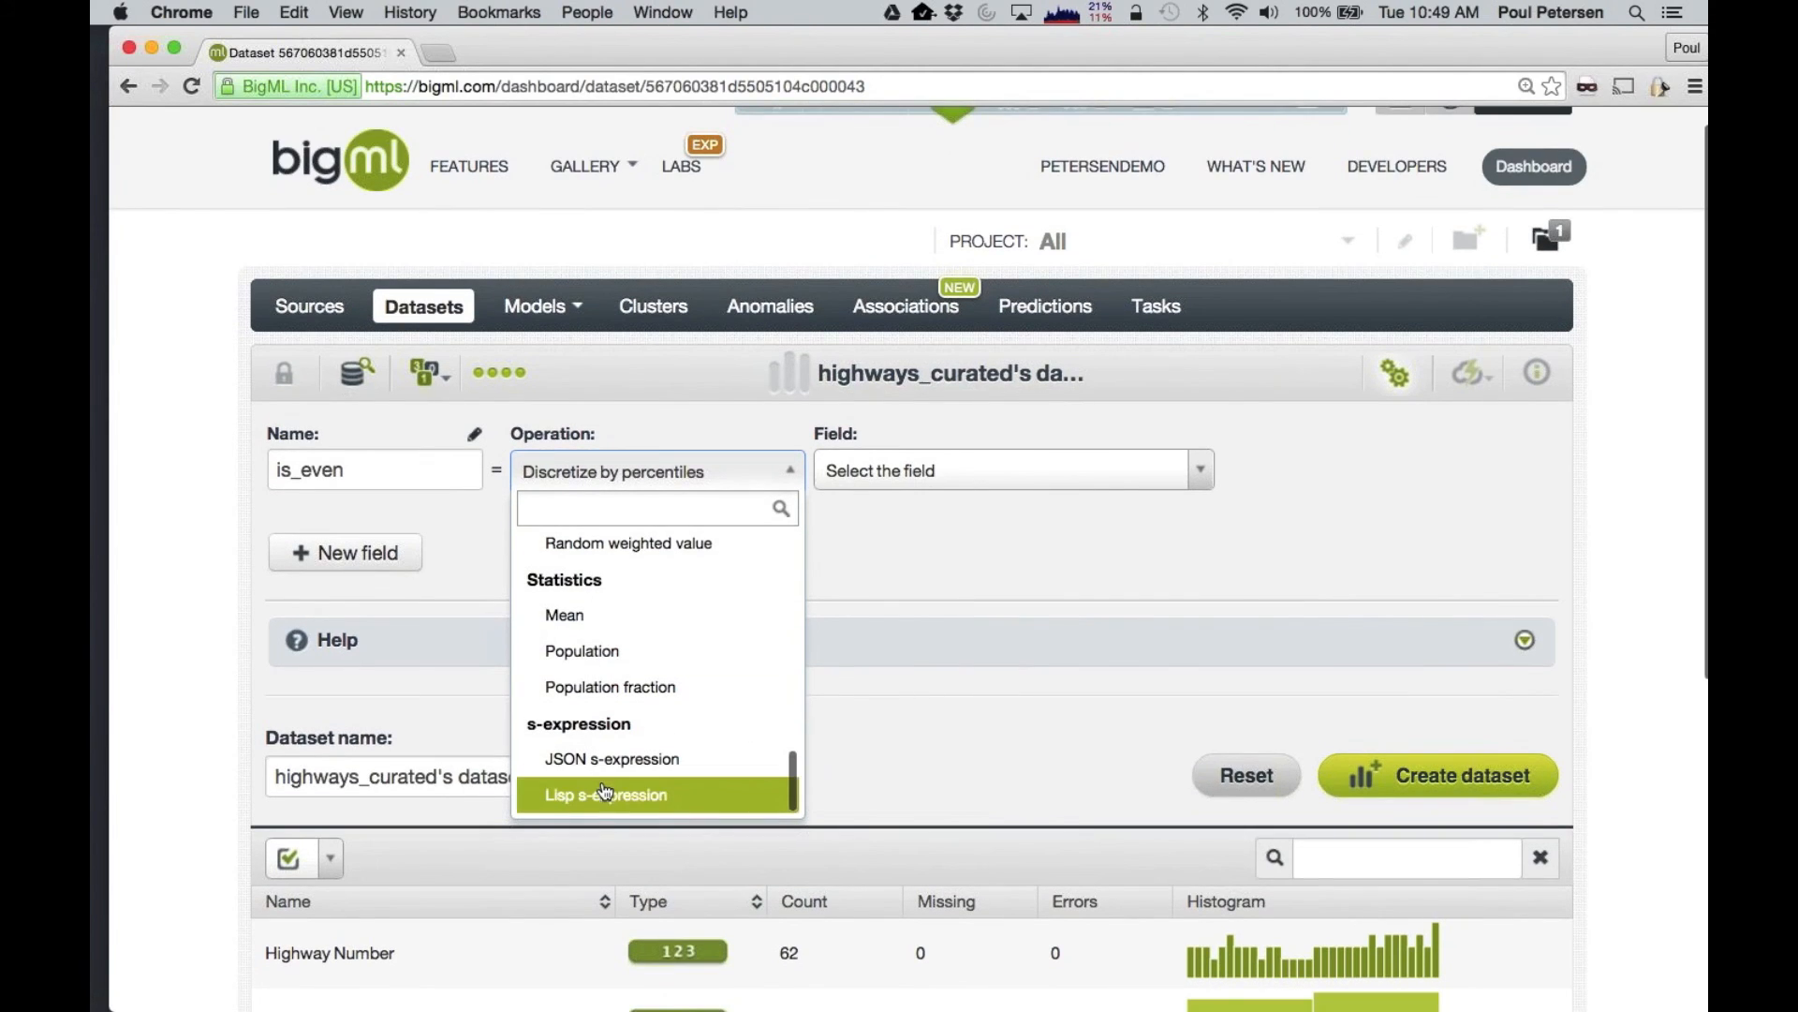
click(607, 796)
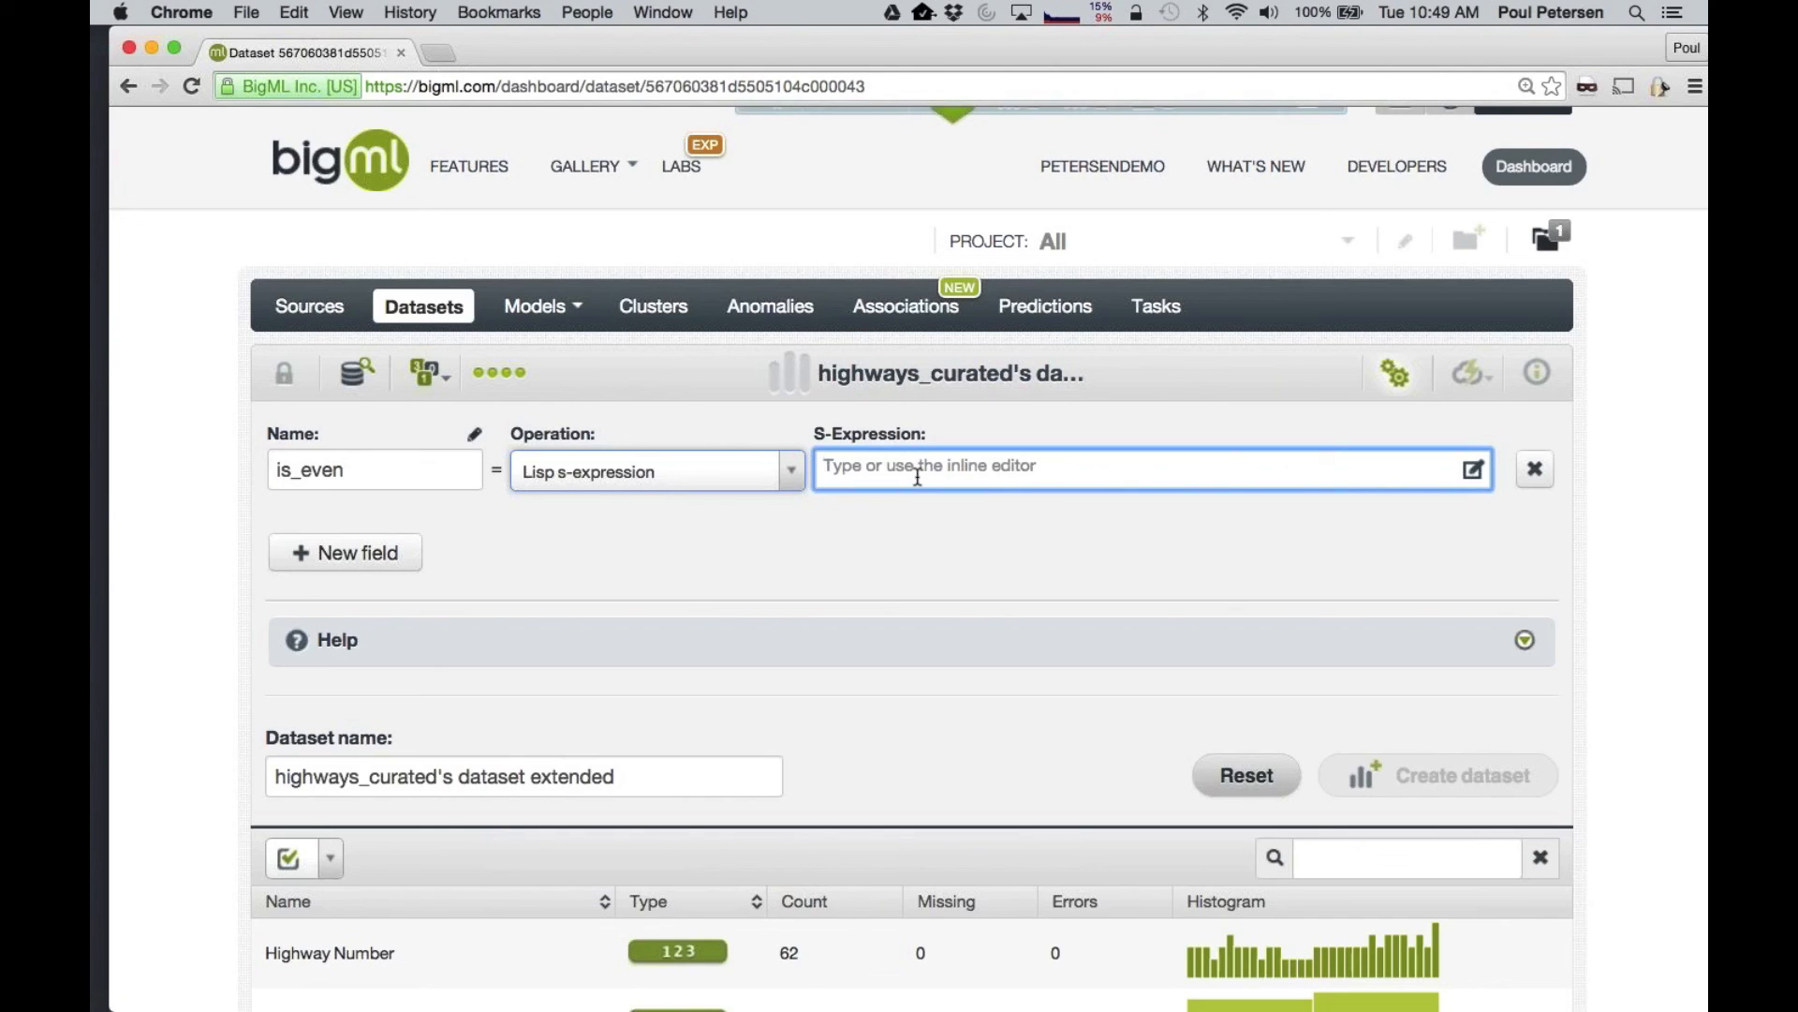
Begin the s-expression with an opening parenthesis, open it in the Flatline Editor and expand the Help section
text(()
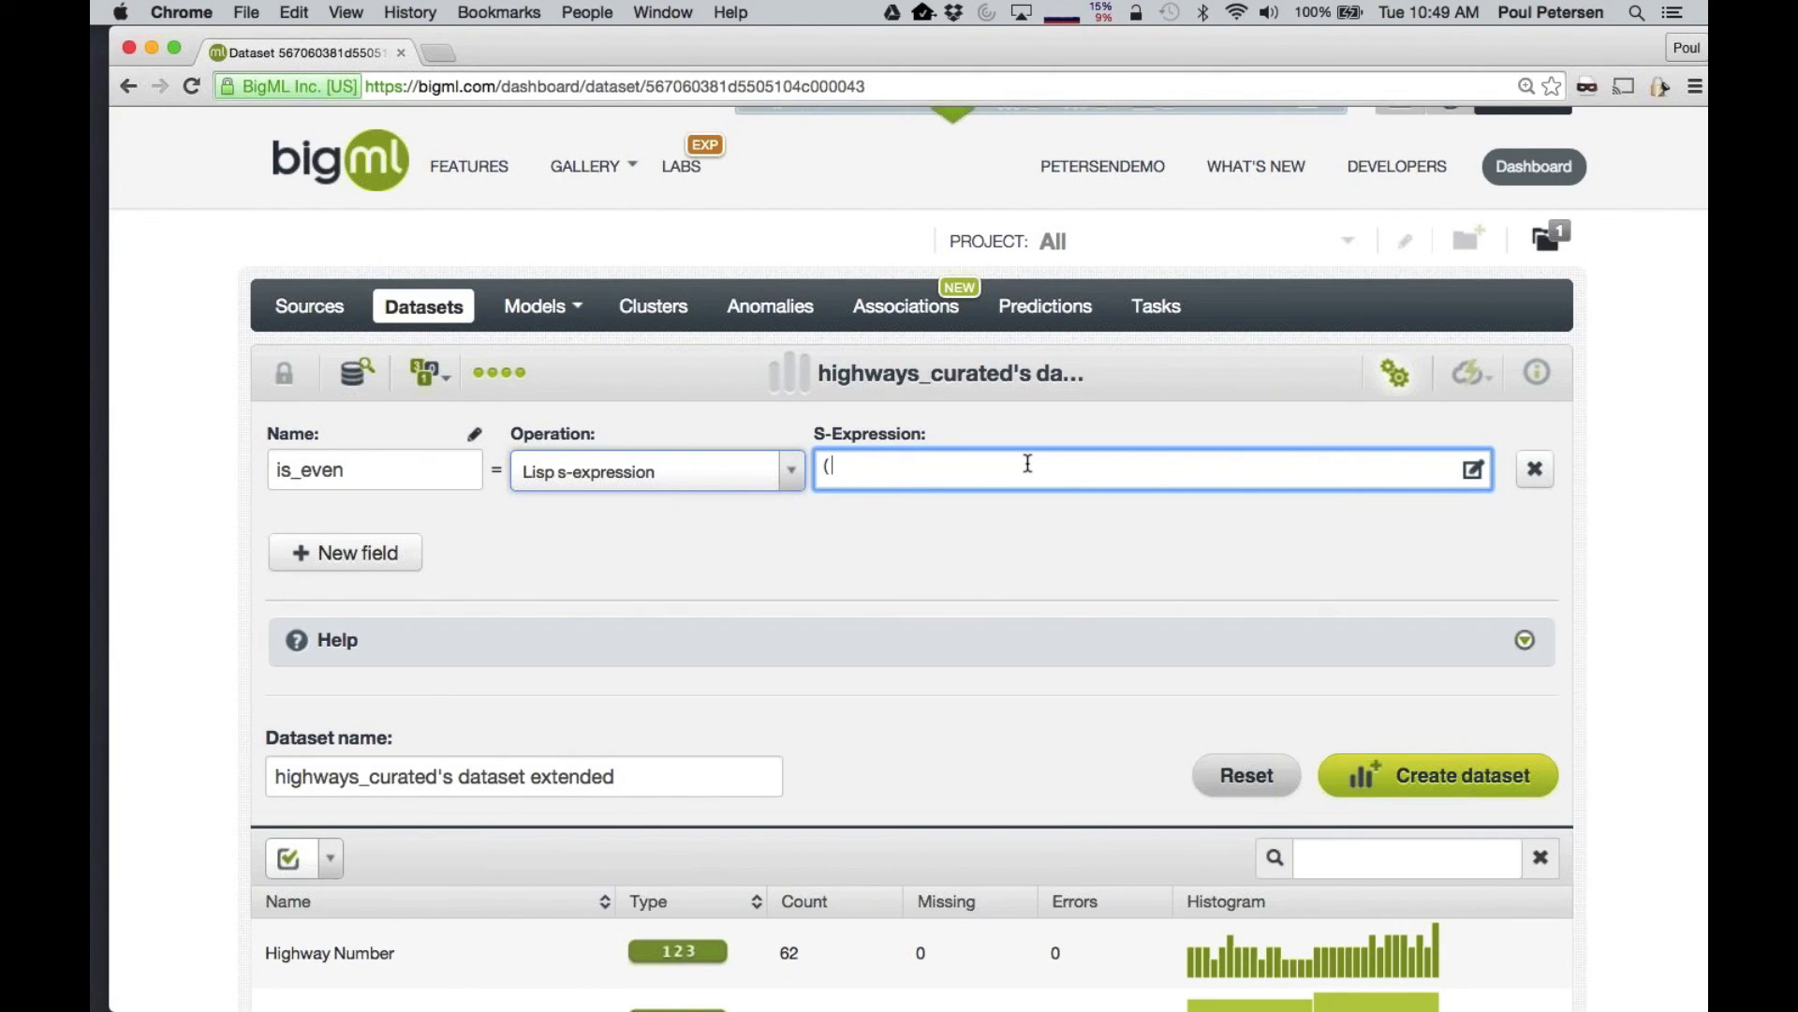
click(1474, 473)
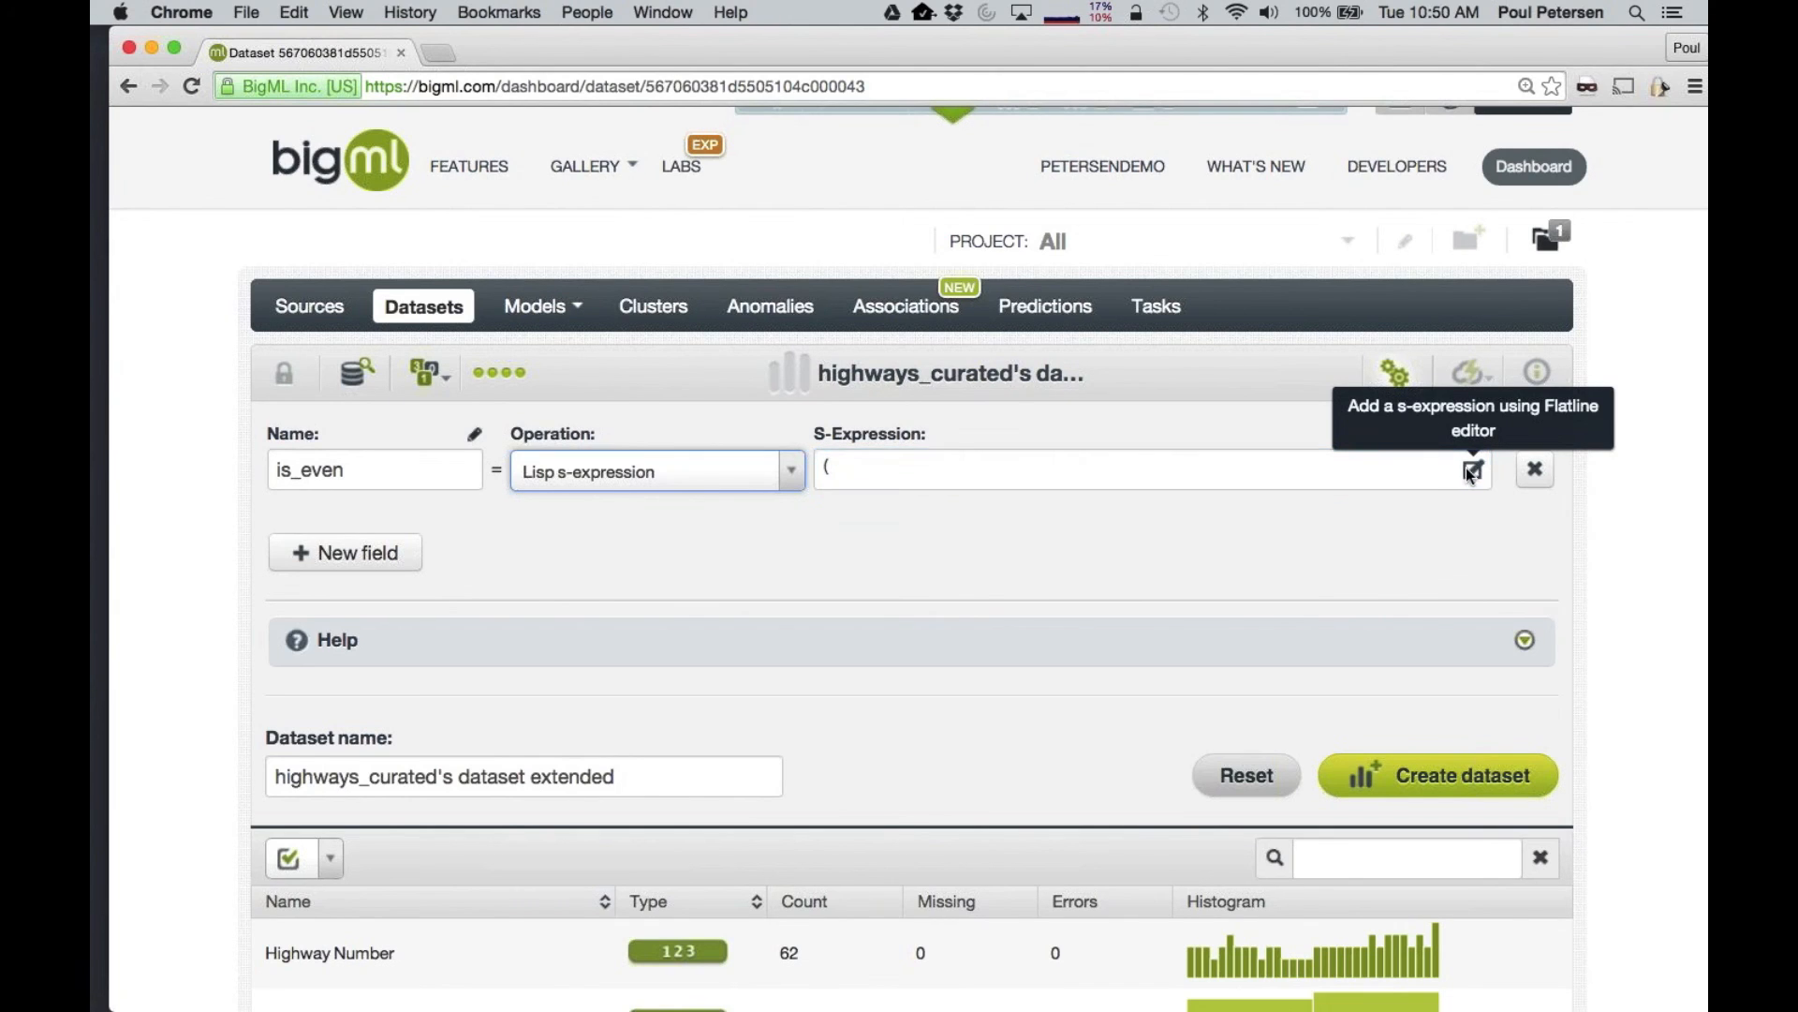
scroll(1043, 515, down, 2)
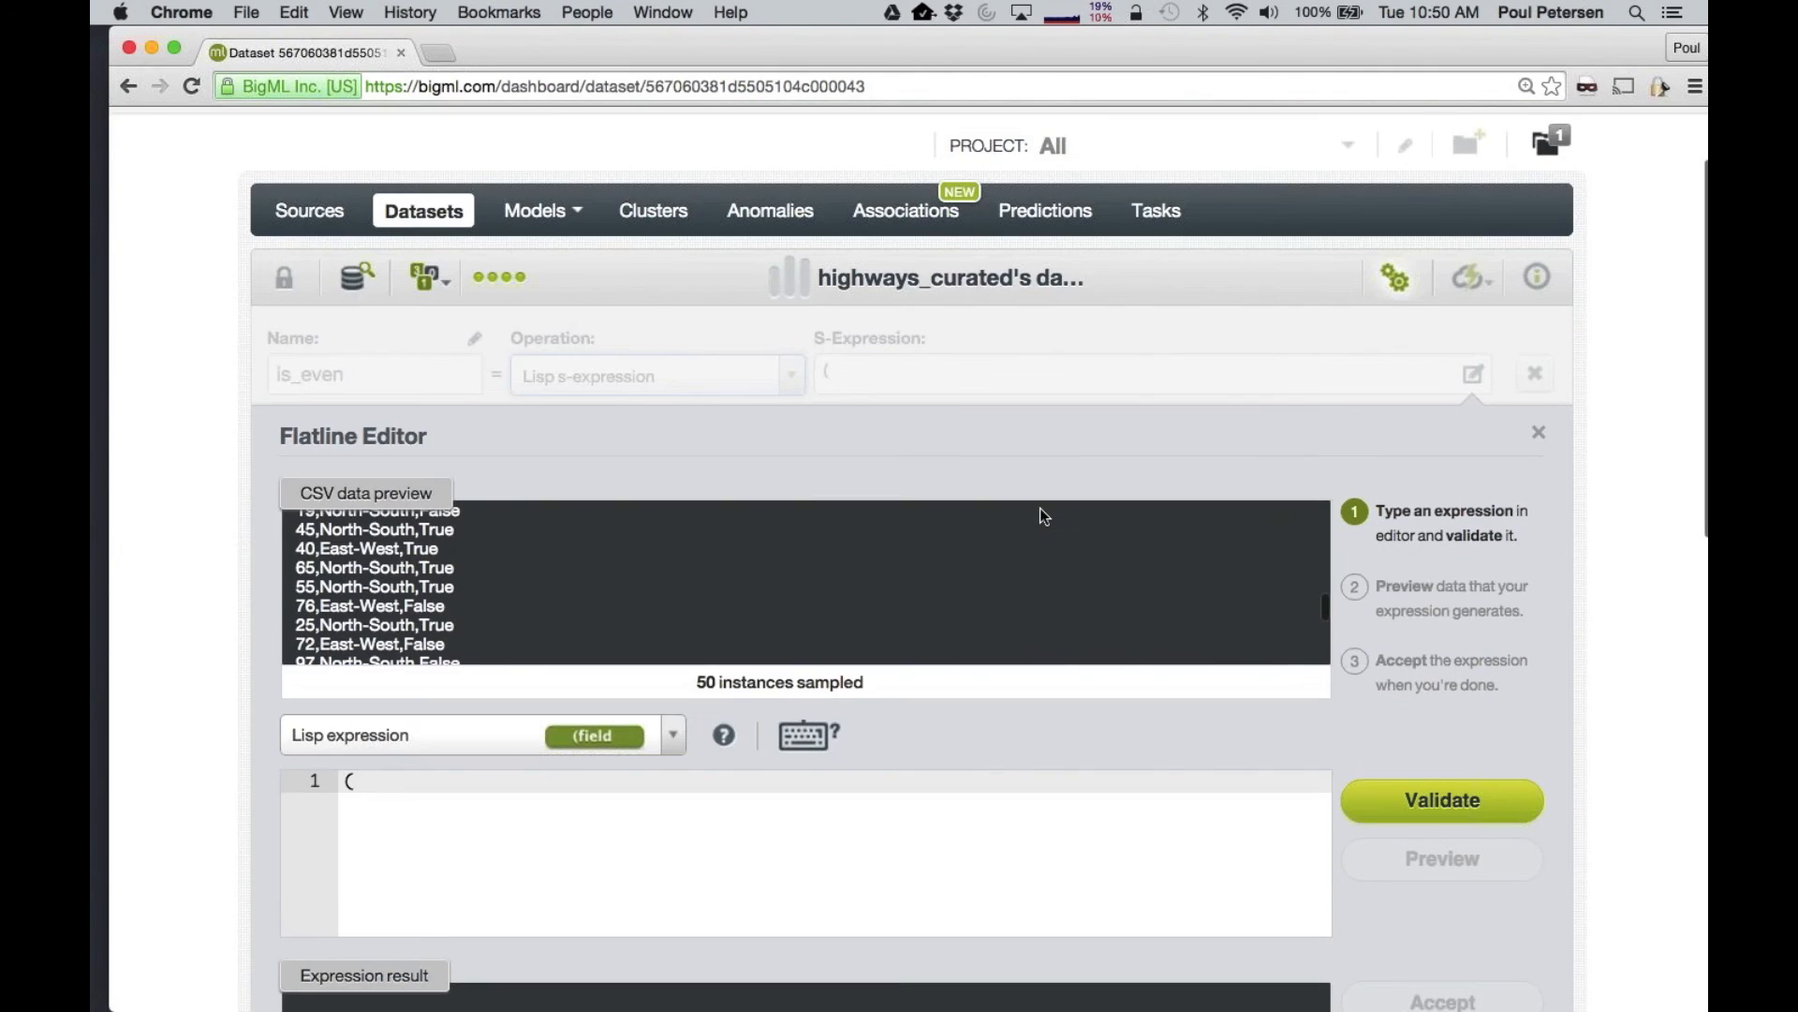
scroll(1040, 508, down, 5)
click(368, 831)
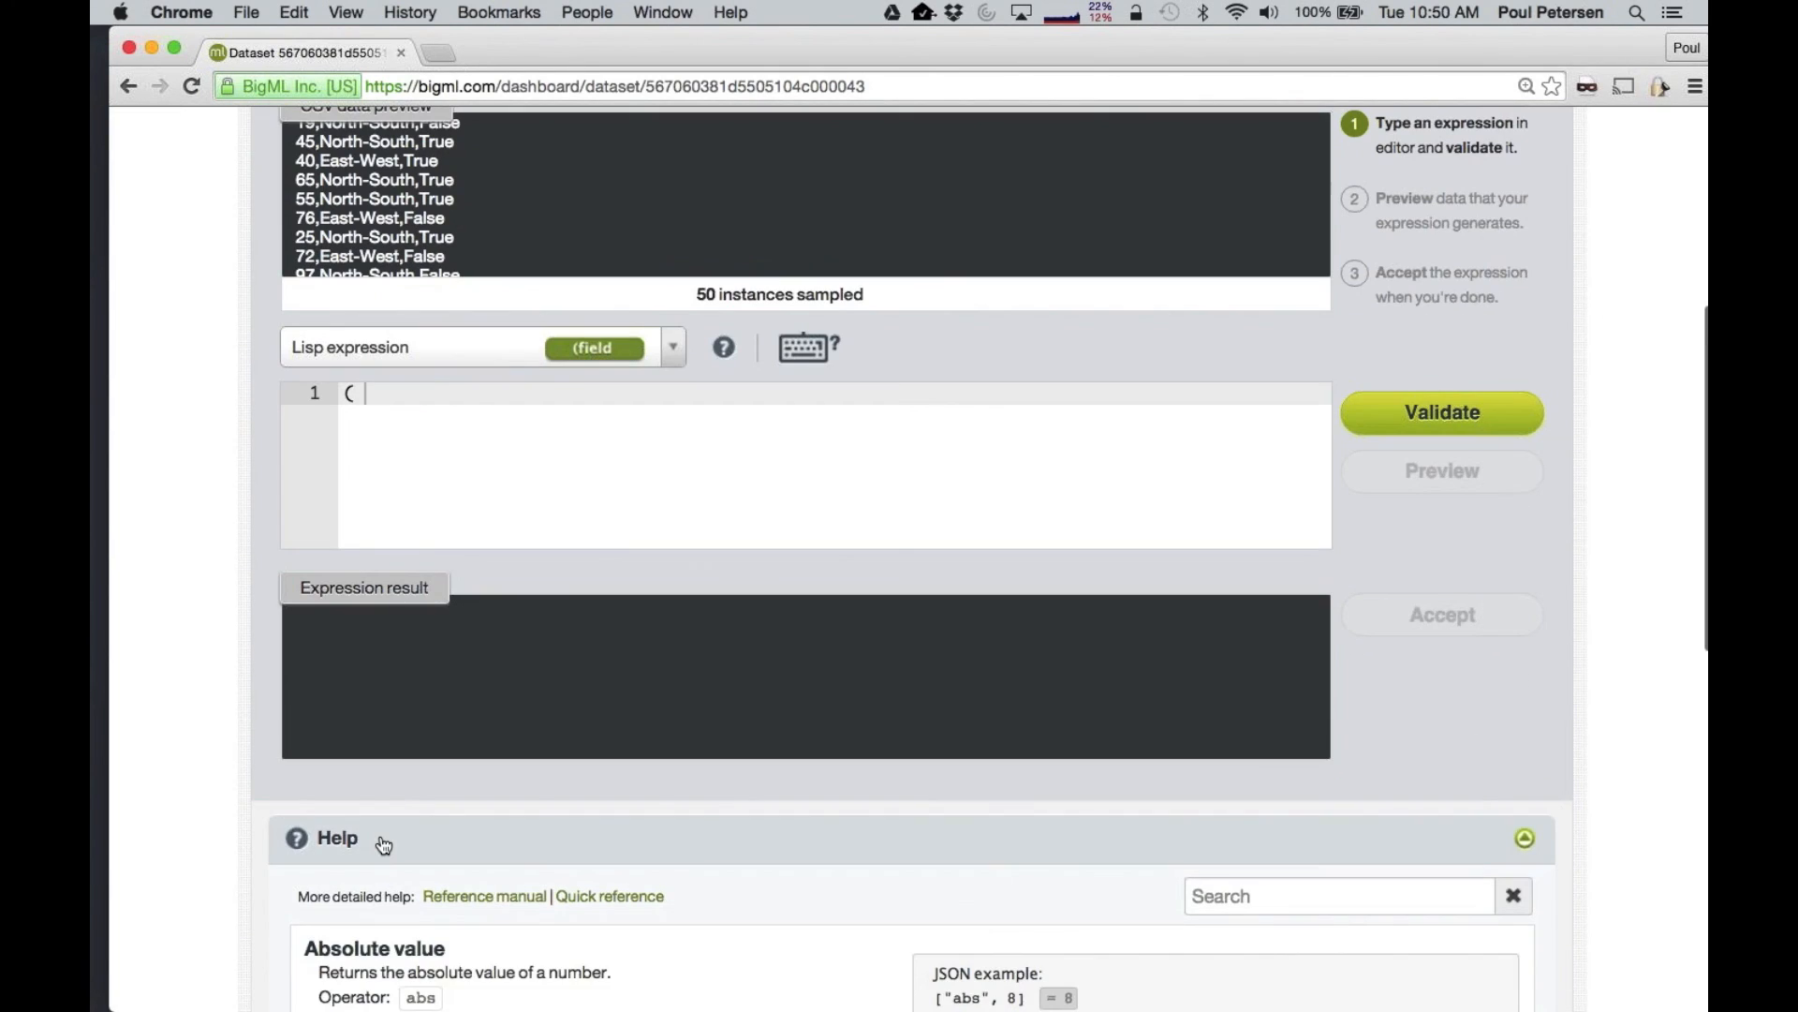
Add the mod operator after the opening parenthesis of the Lisp expression in the Flatline Editor
scroll(381, 843, down, 2)
scroll(384, 844, up, 3)
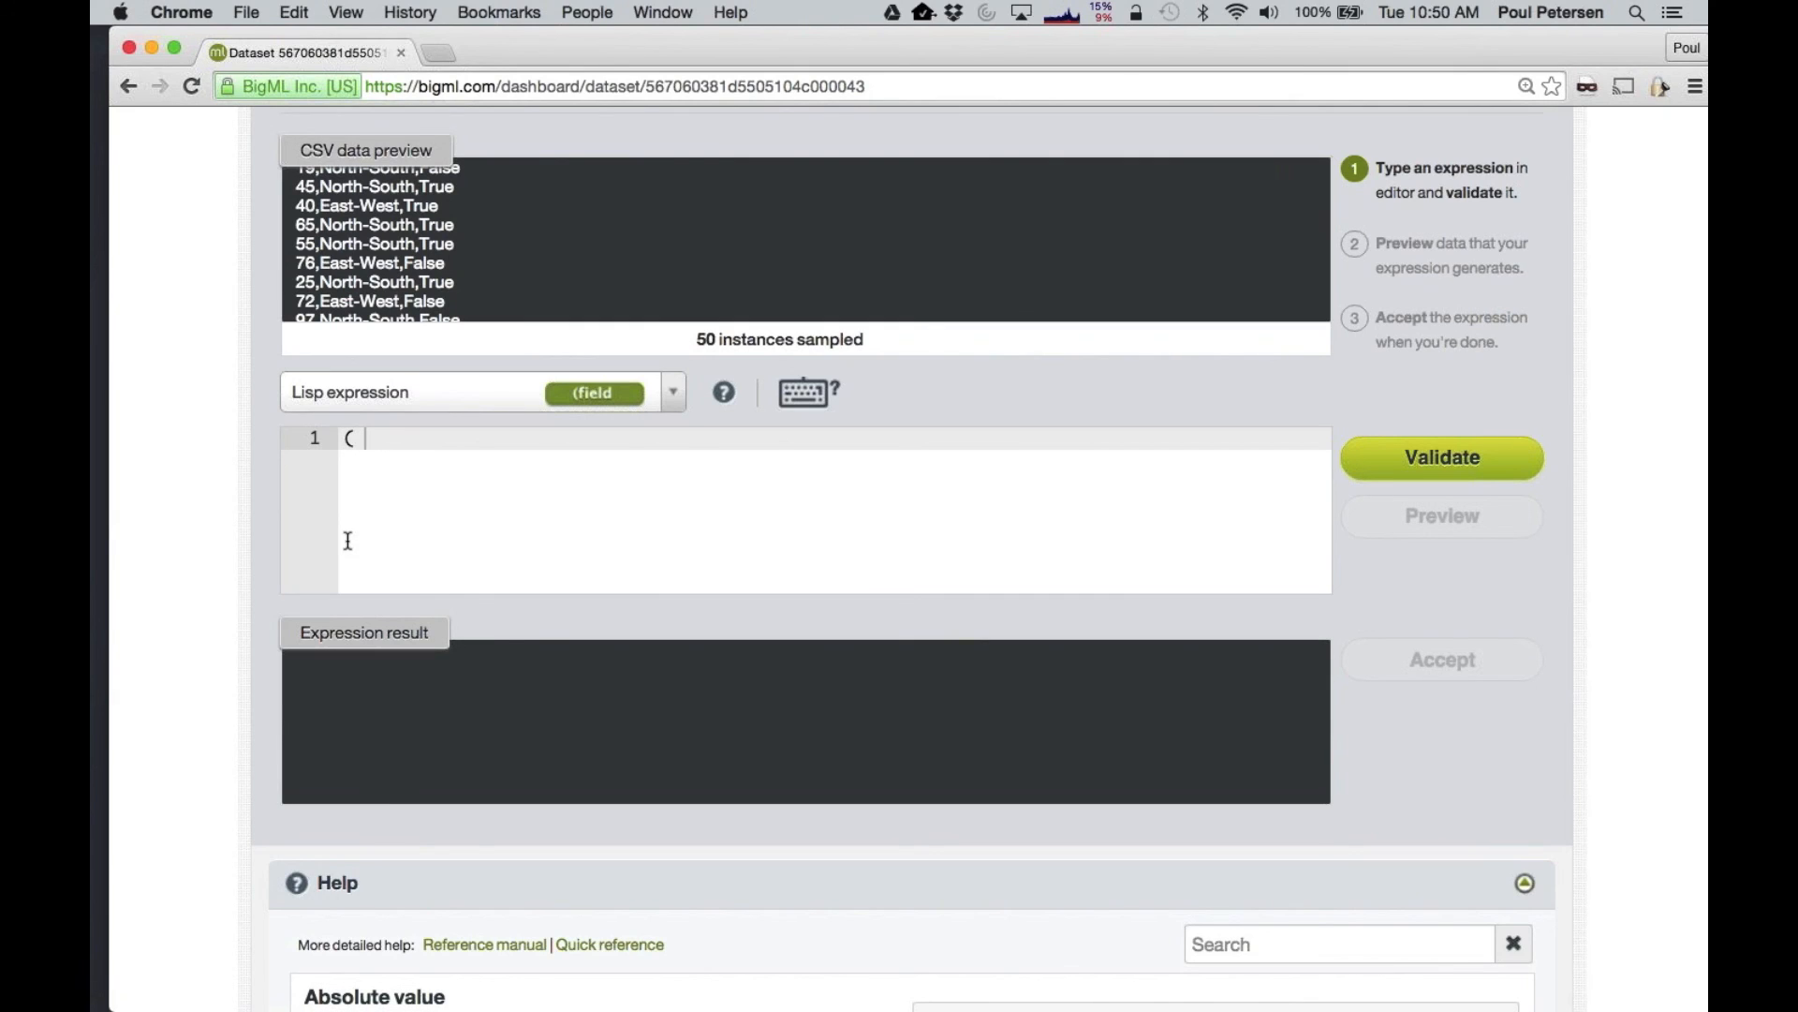
text(mod)
key(BackSpace)
text(z)
key(BackSpace)
key(BackSpace)
text(d)
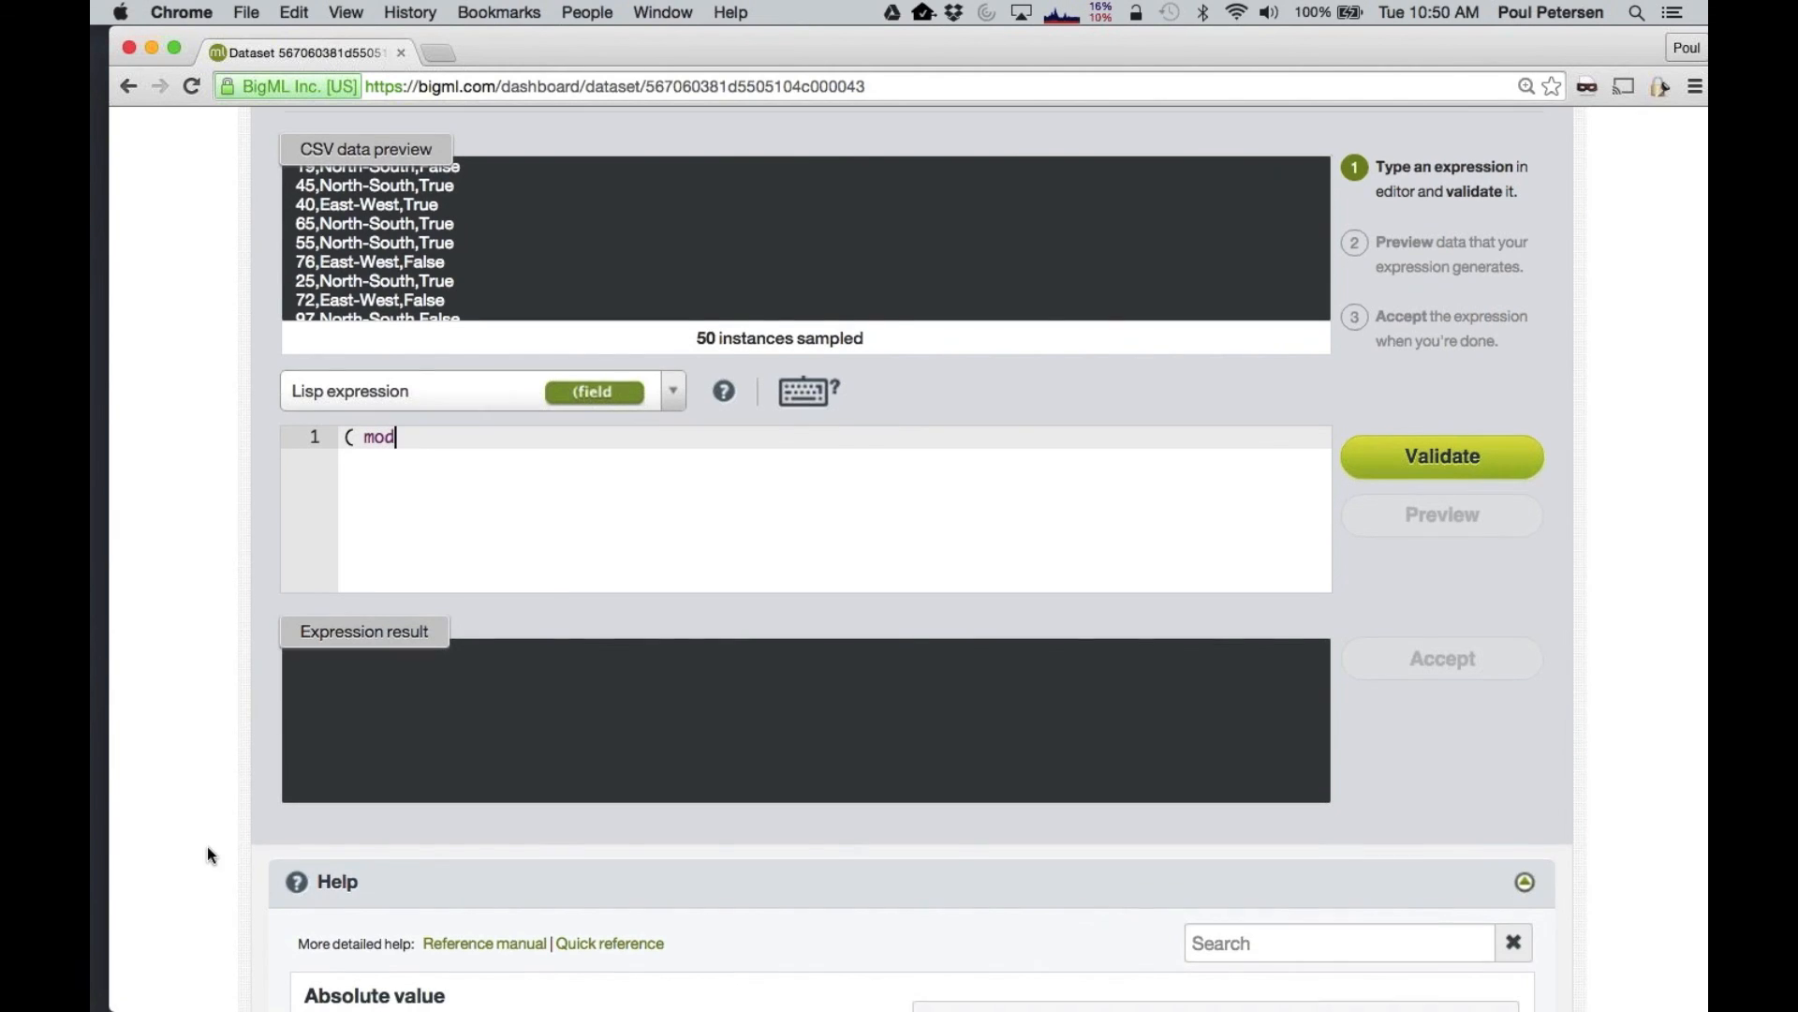
Remove the last letter of mod and complete the operator from the editor's autocomplete suggestions
scroll(206, 846, down, 5)
scroll(354, 740, down, 5)
scroll(434, 602, up, 3)
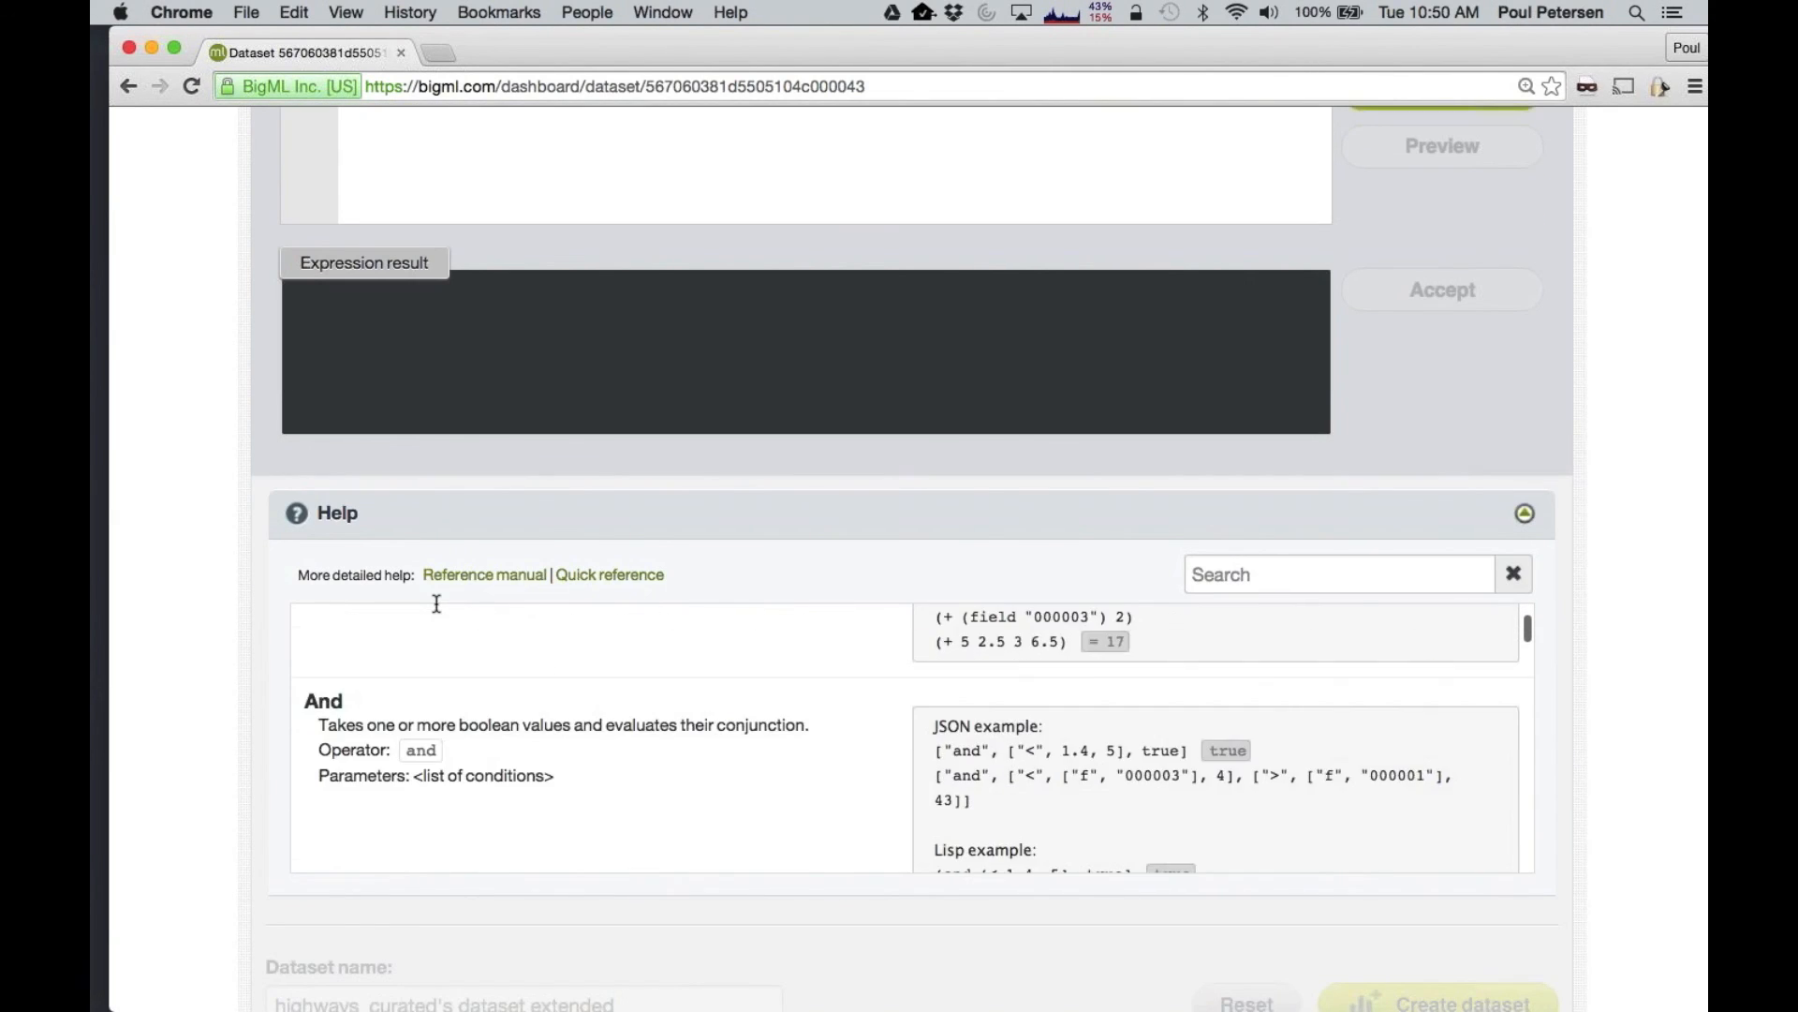
scroll(279, 614, up, 5)
key(BackSpace)
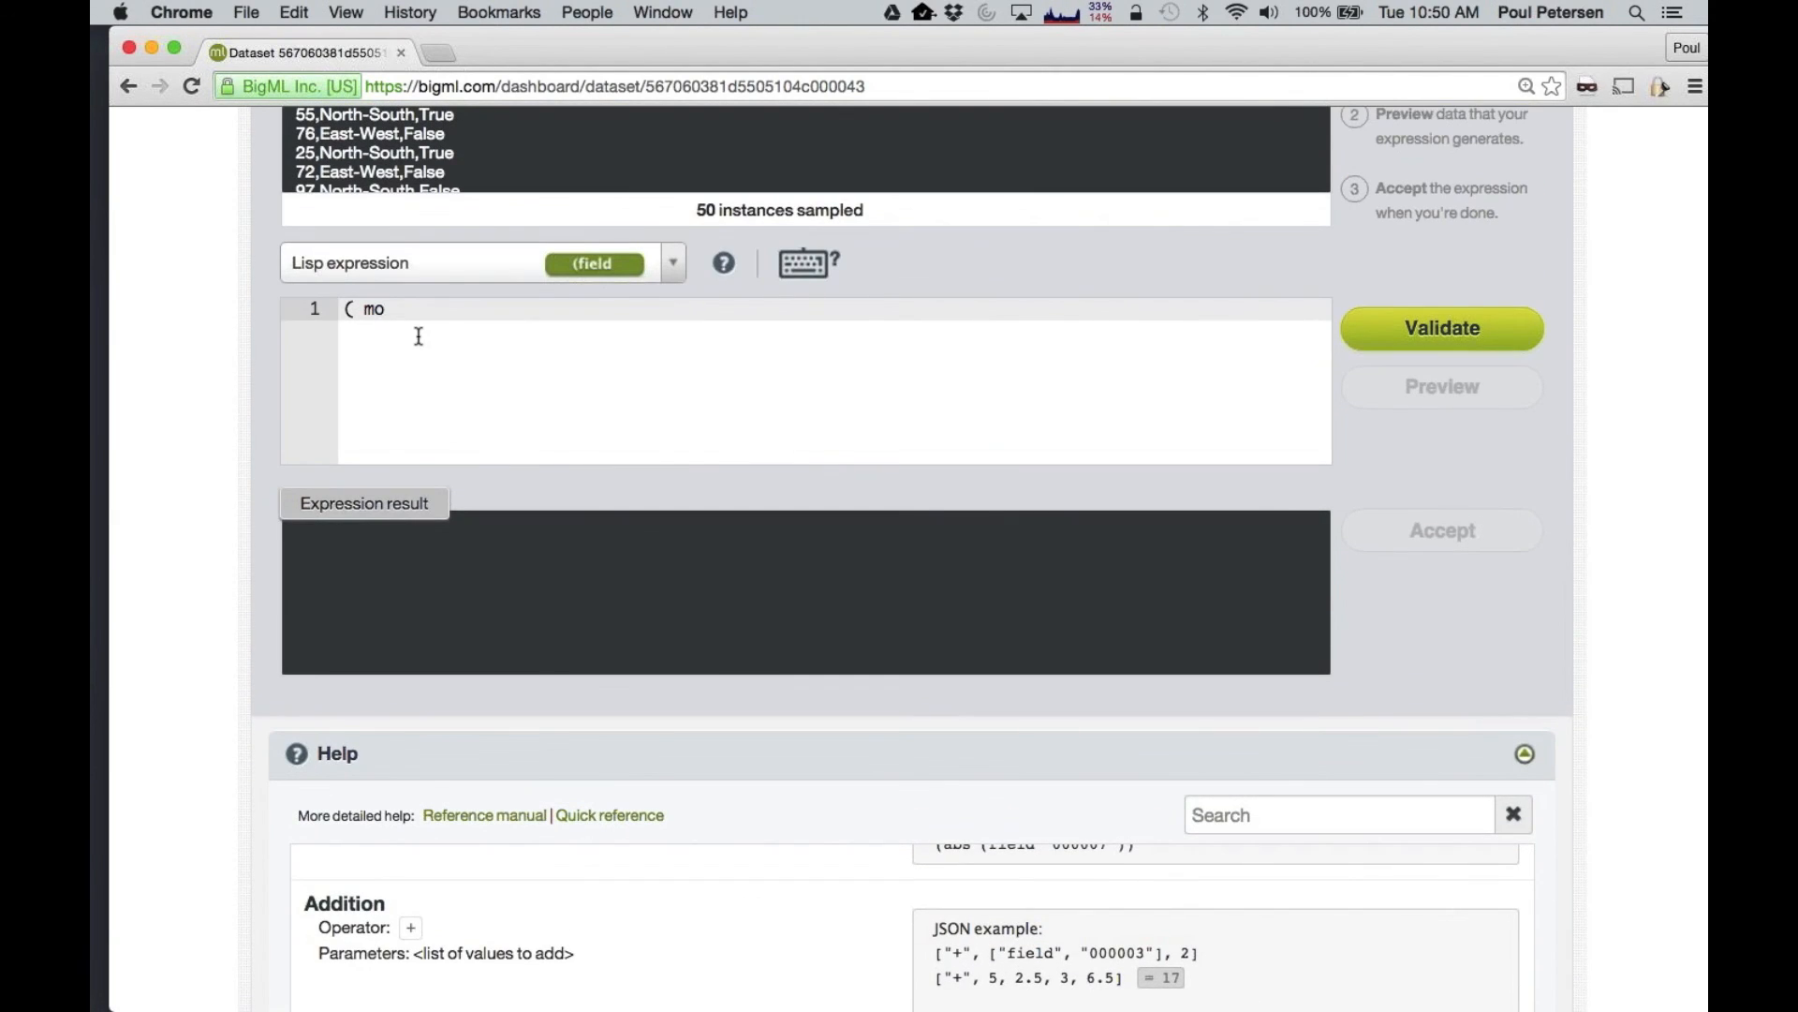
key(ctrl+space)
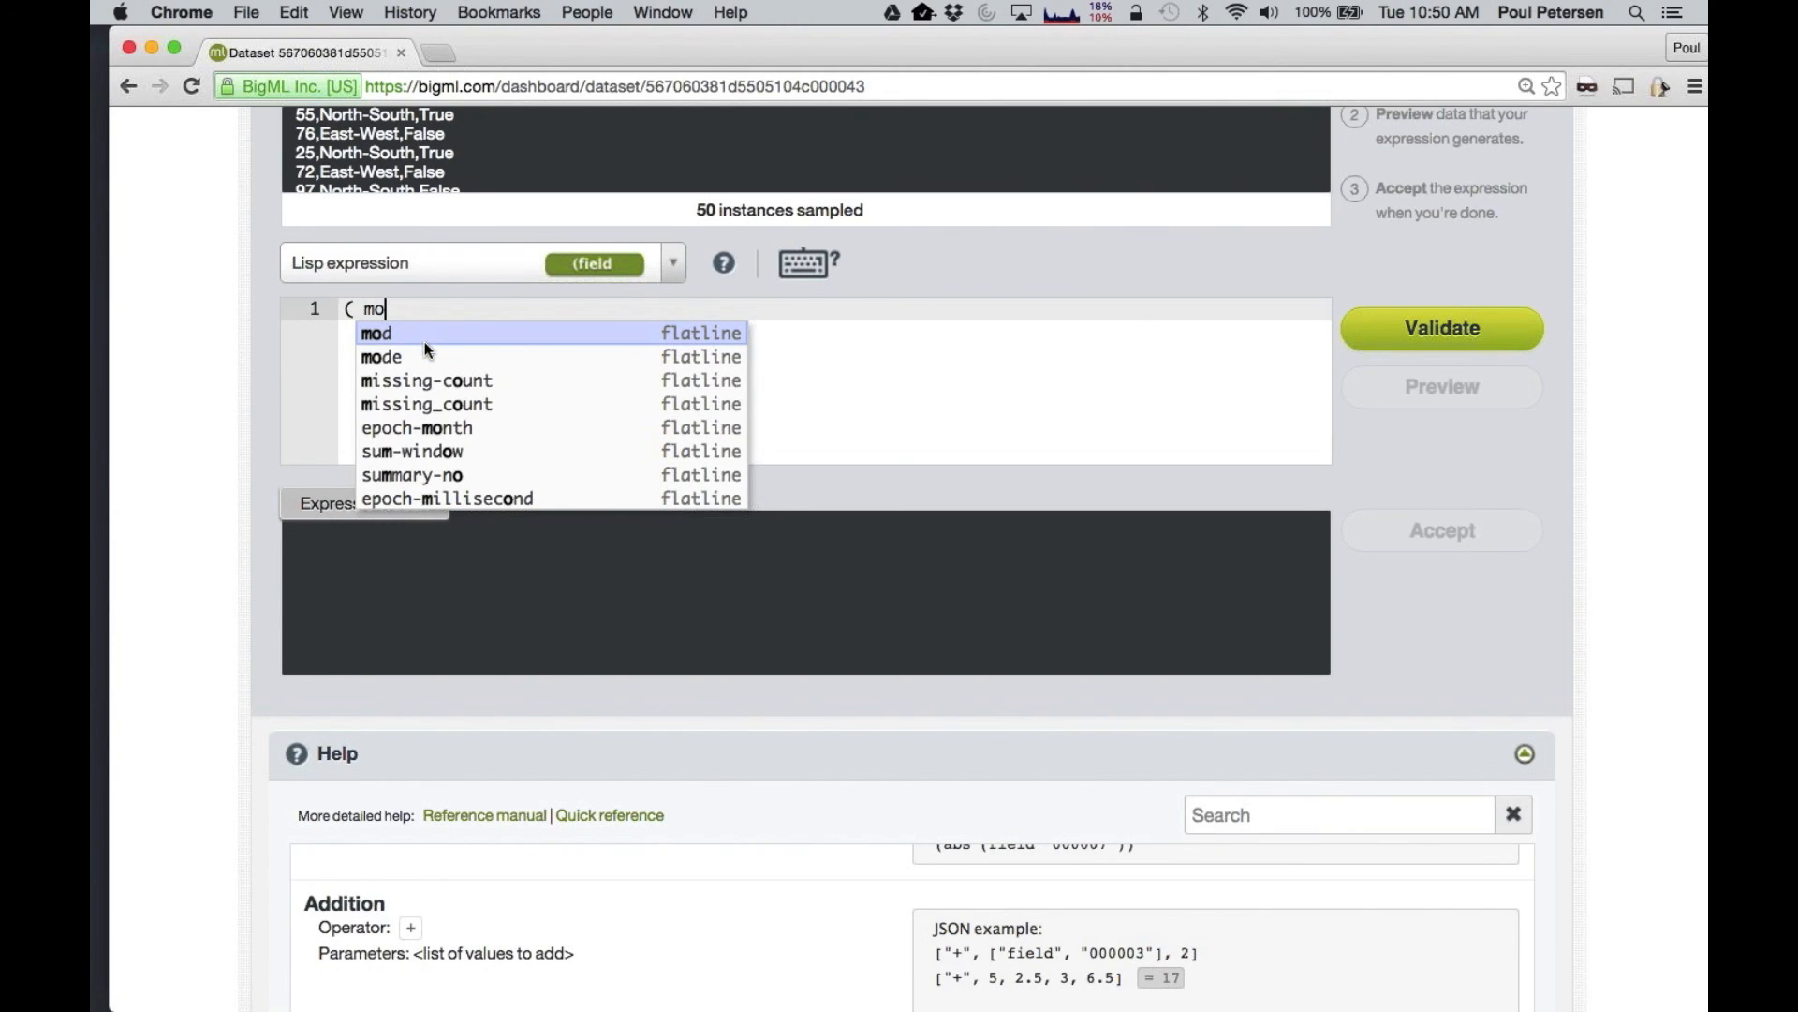
click(441, 335)
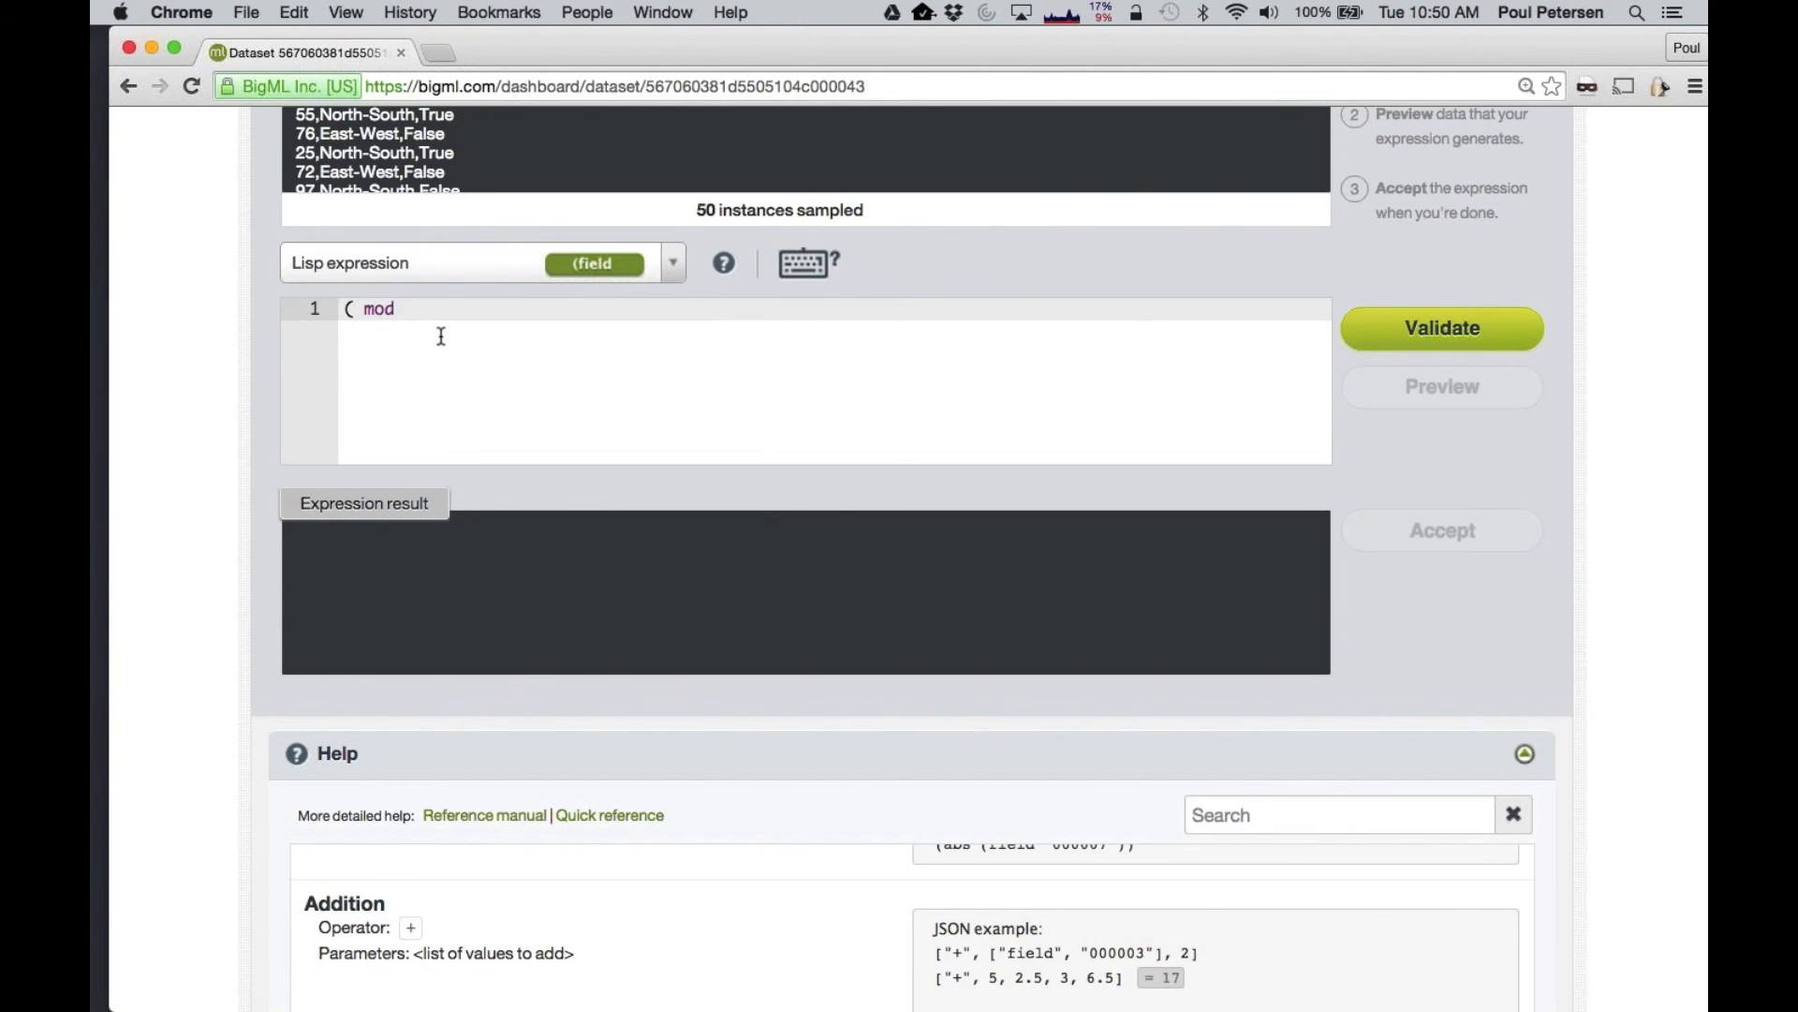
Complete the mod expression with the suggested "Highway Number" field, the divisor 2 and a closing parenthesis
text(( field)
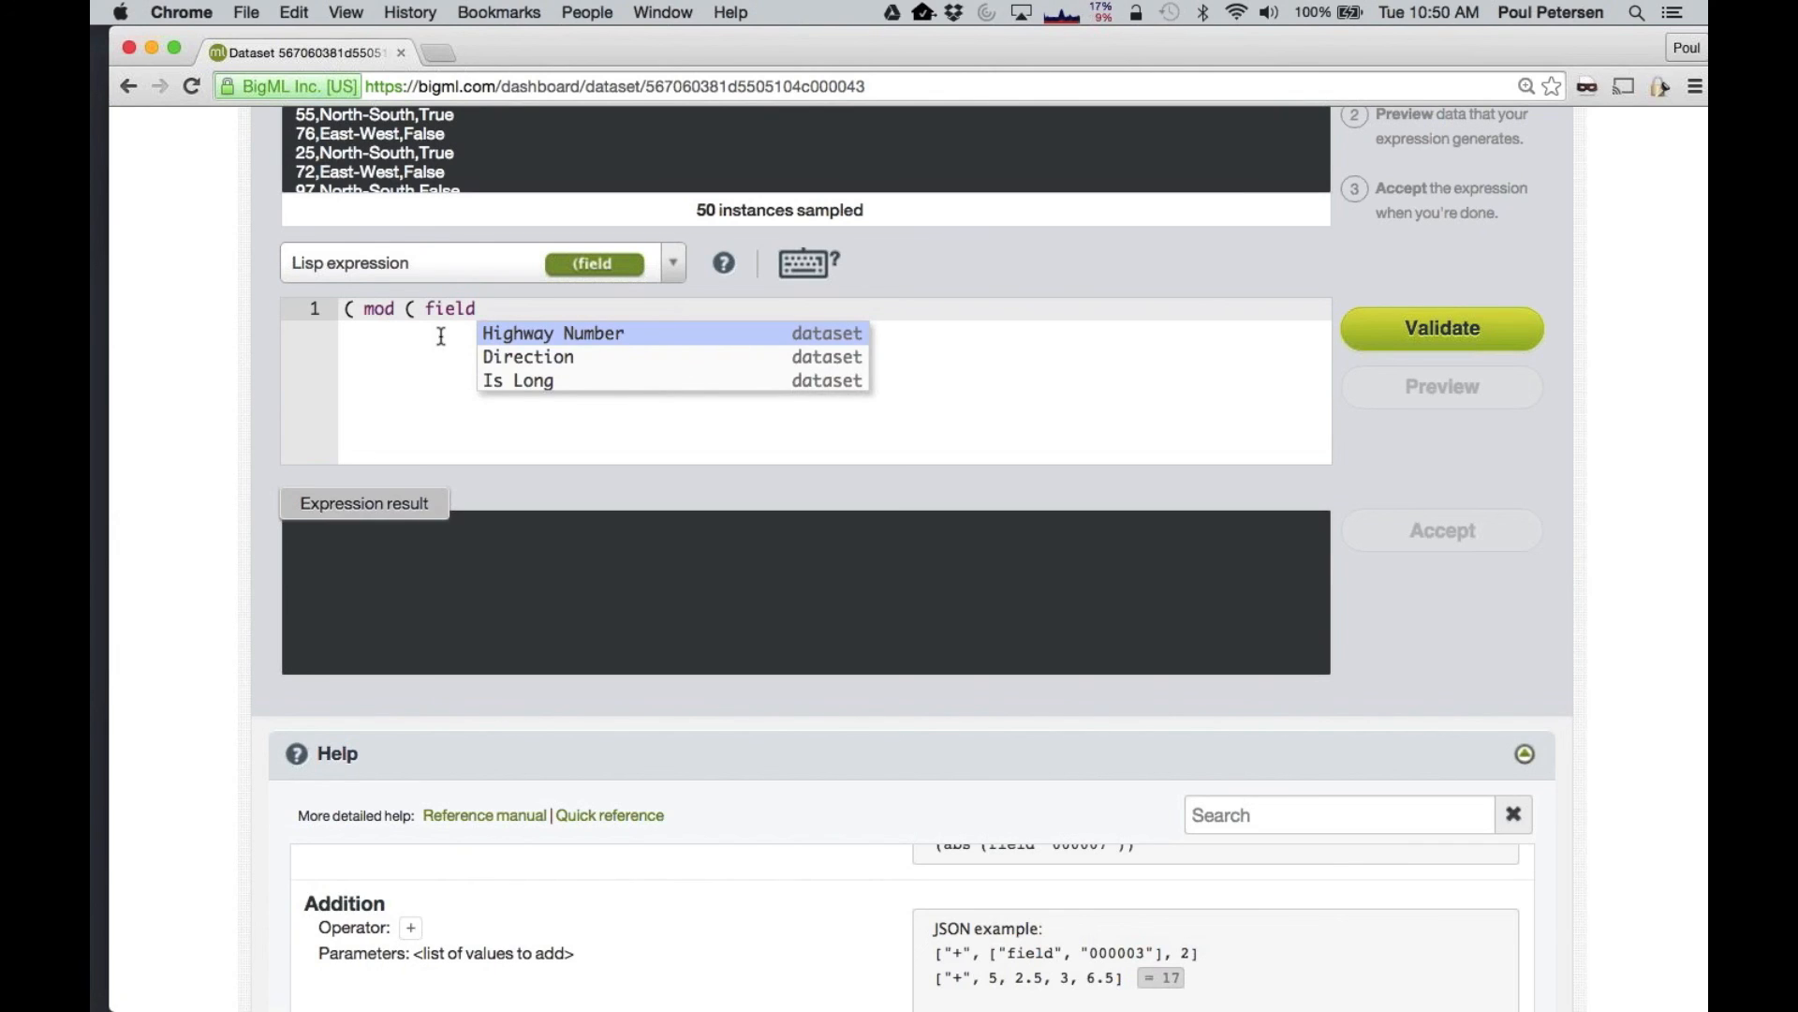
click(512, 333)
text() 2 )
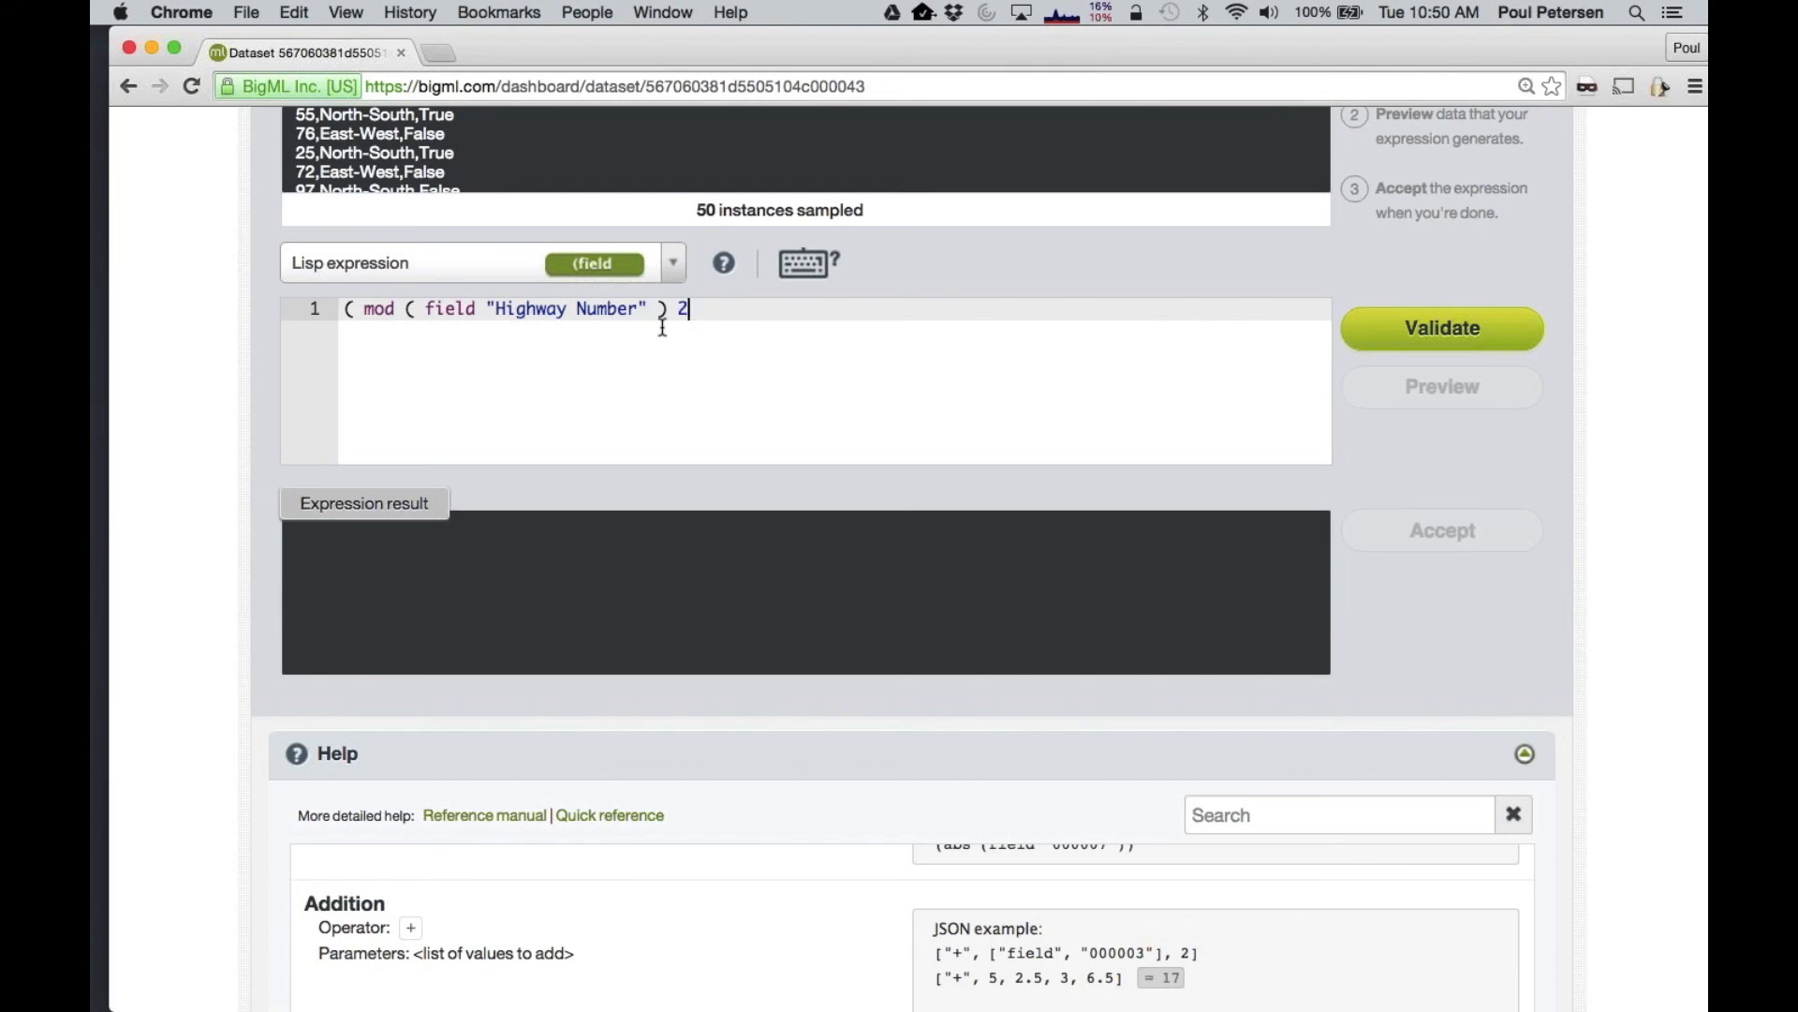
text())
Wrap the mod expression in an = comparison with 0, leaving off the outer closing parenthesis, and validate it
key(Left)
key(Left)
key(Left)
key(Left)
key(Left)
key(Left)
key(Left)
key(Left)
key(Left)
key(Left)
key(Left)
key(Left)
key(Left)
key(Left)
key(Left)
key(Left)
key(Left)
key(Left)
key(Left)
key(Left)
key(Left)
key(Left)
key(Left)
key(Left)
key(Left)
key(Left)
key(Left)
key(Left)
key(Left)
key(Left)
key(Left)
key(Left)
key(Left)
text(( =)
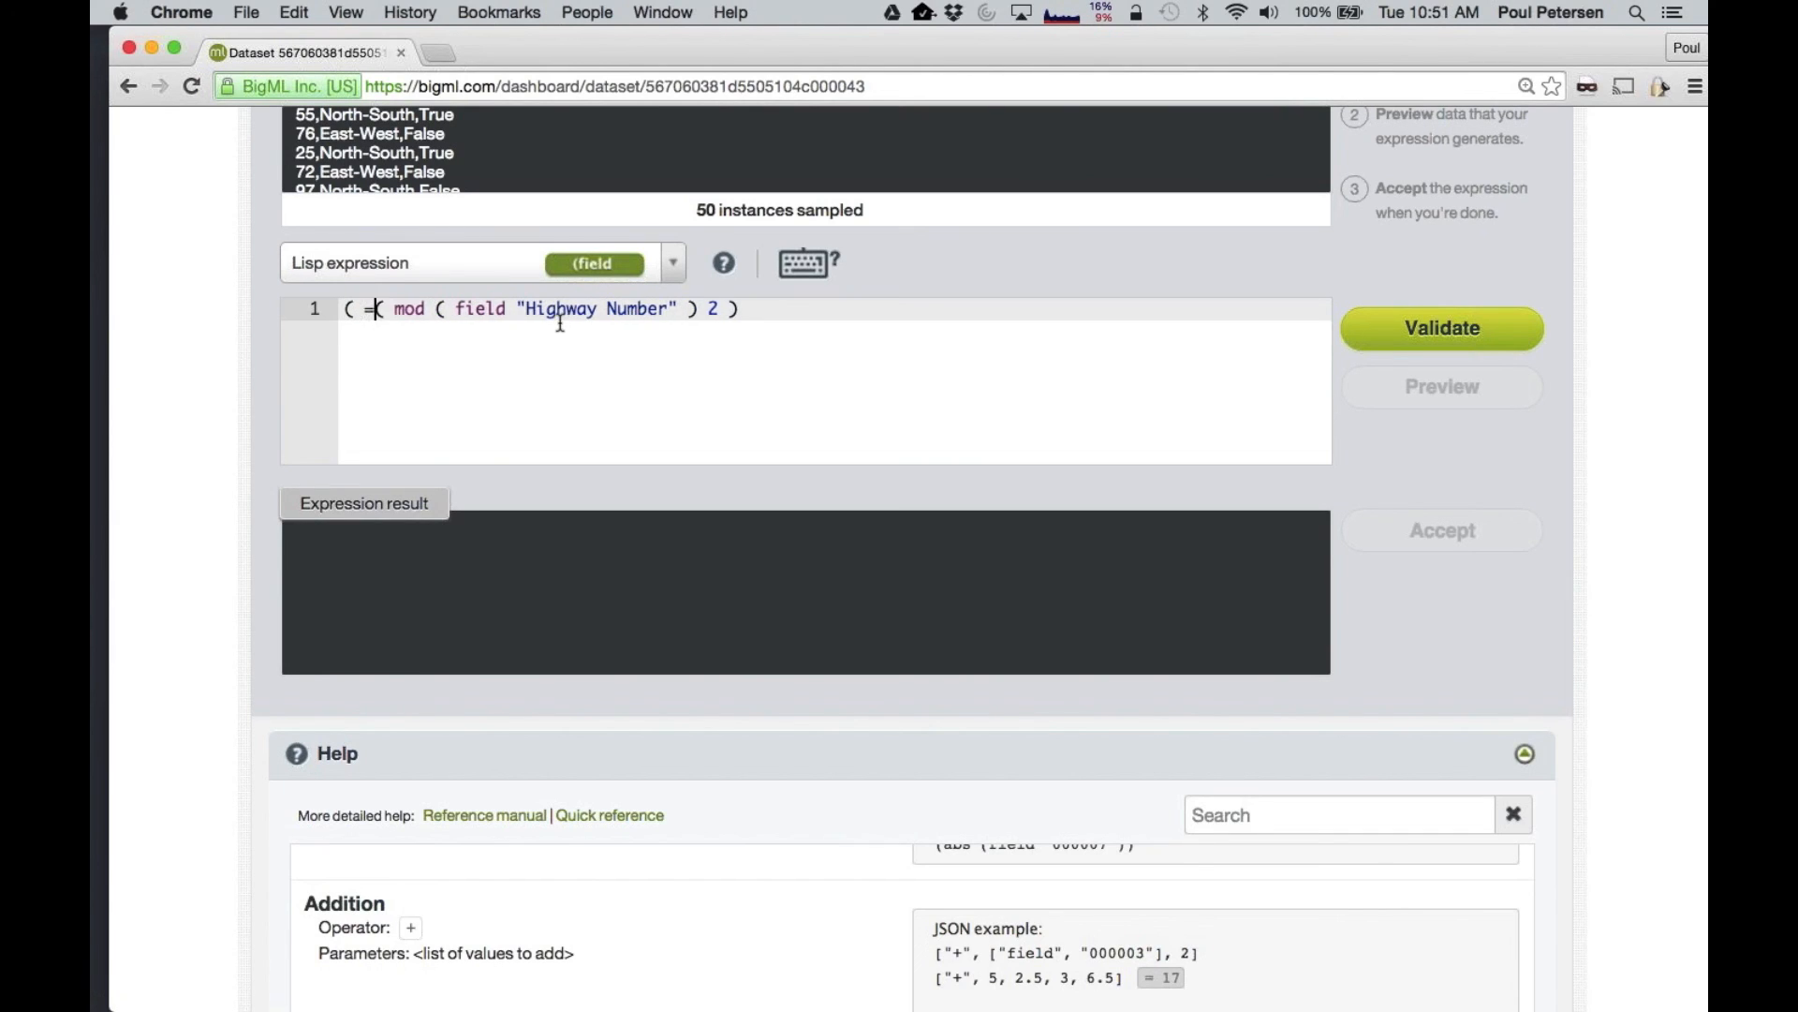
key(End)
text(0)
click(1434, 331)
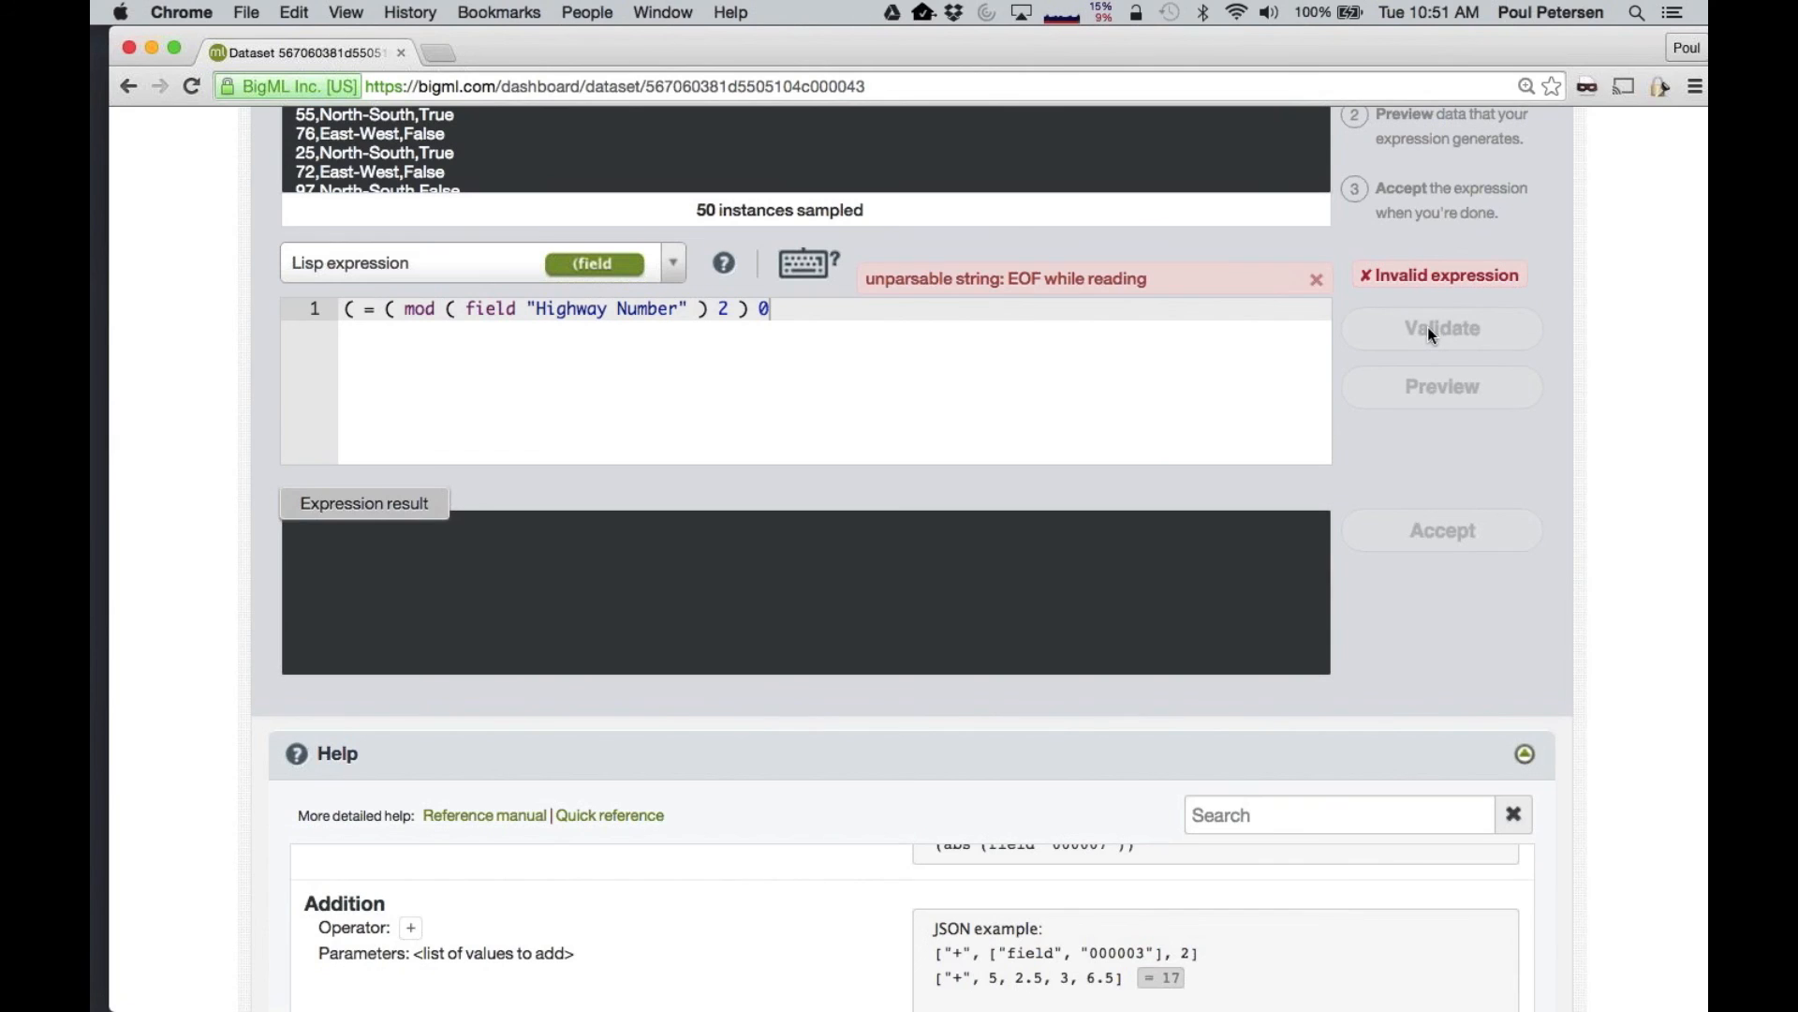
drag(1010, 281, 1124, 279)
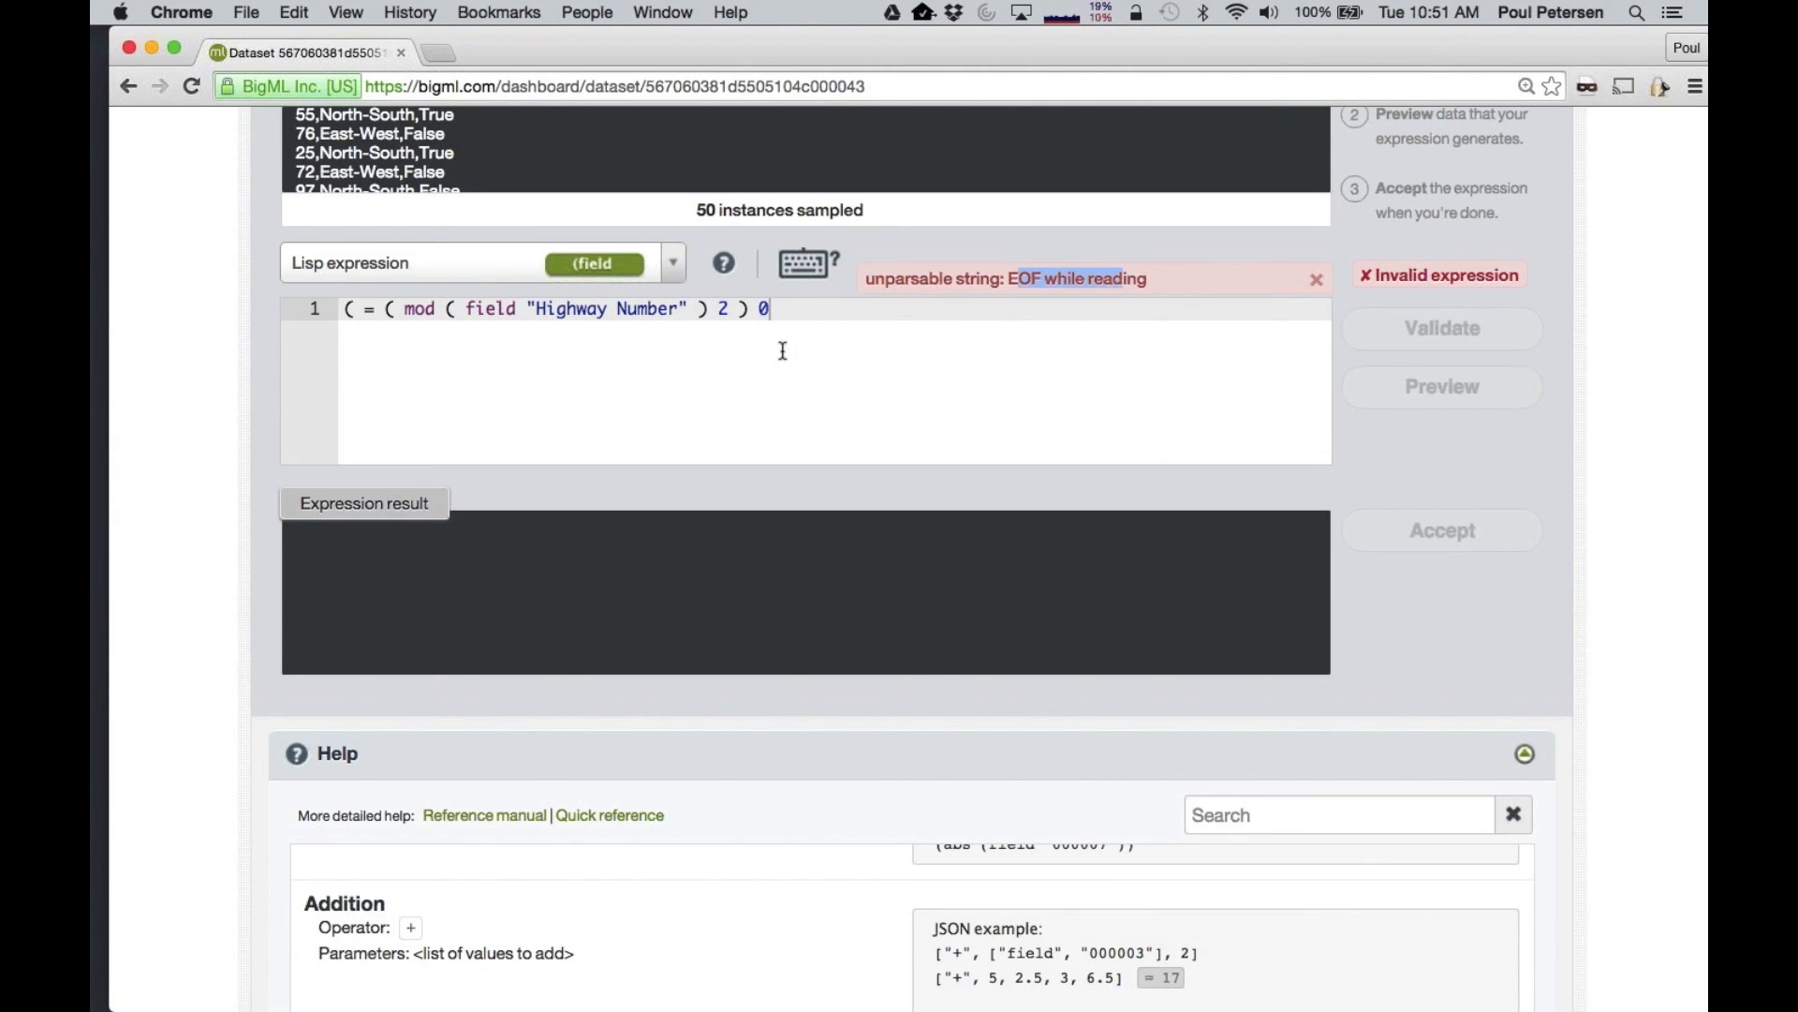
Add the missing closing parenthesis after the 0, then validate the expression and preview its data
click(823, 306)
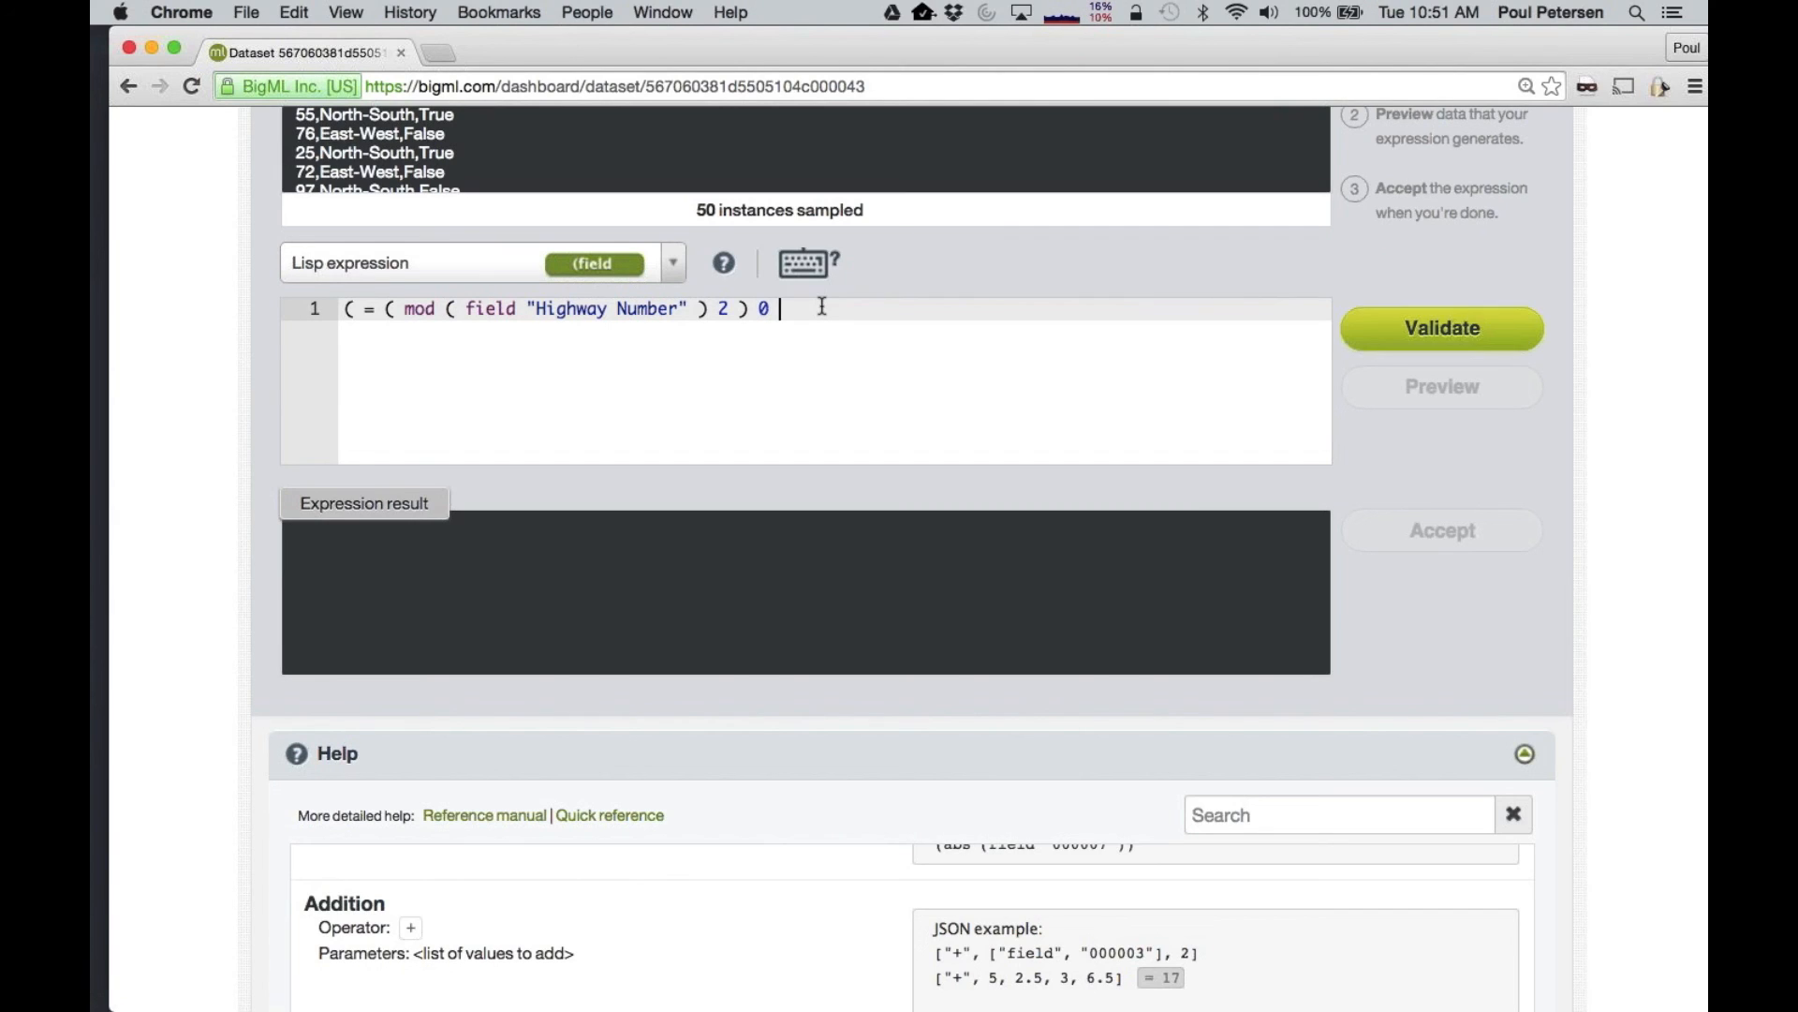
text())
click(1422, 333)
click(1434, 379)
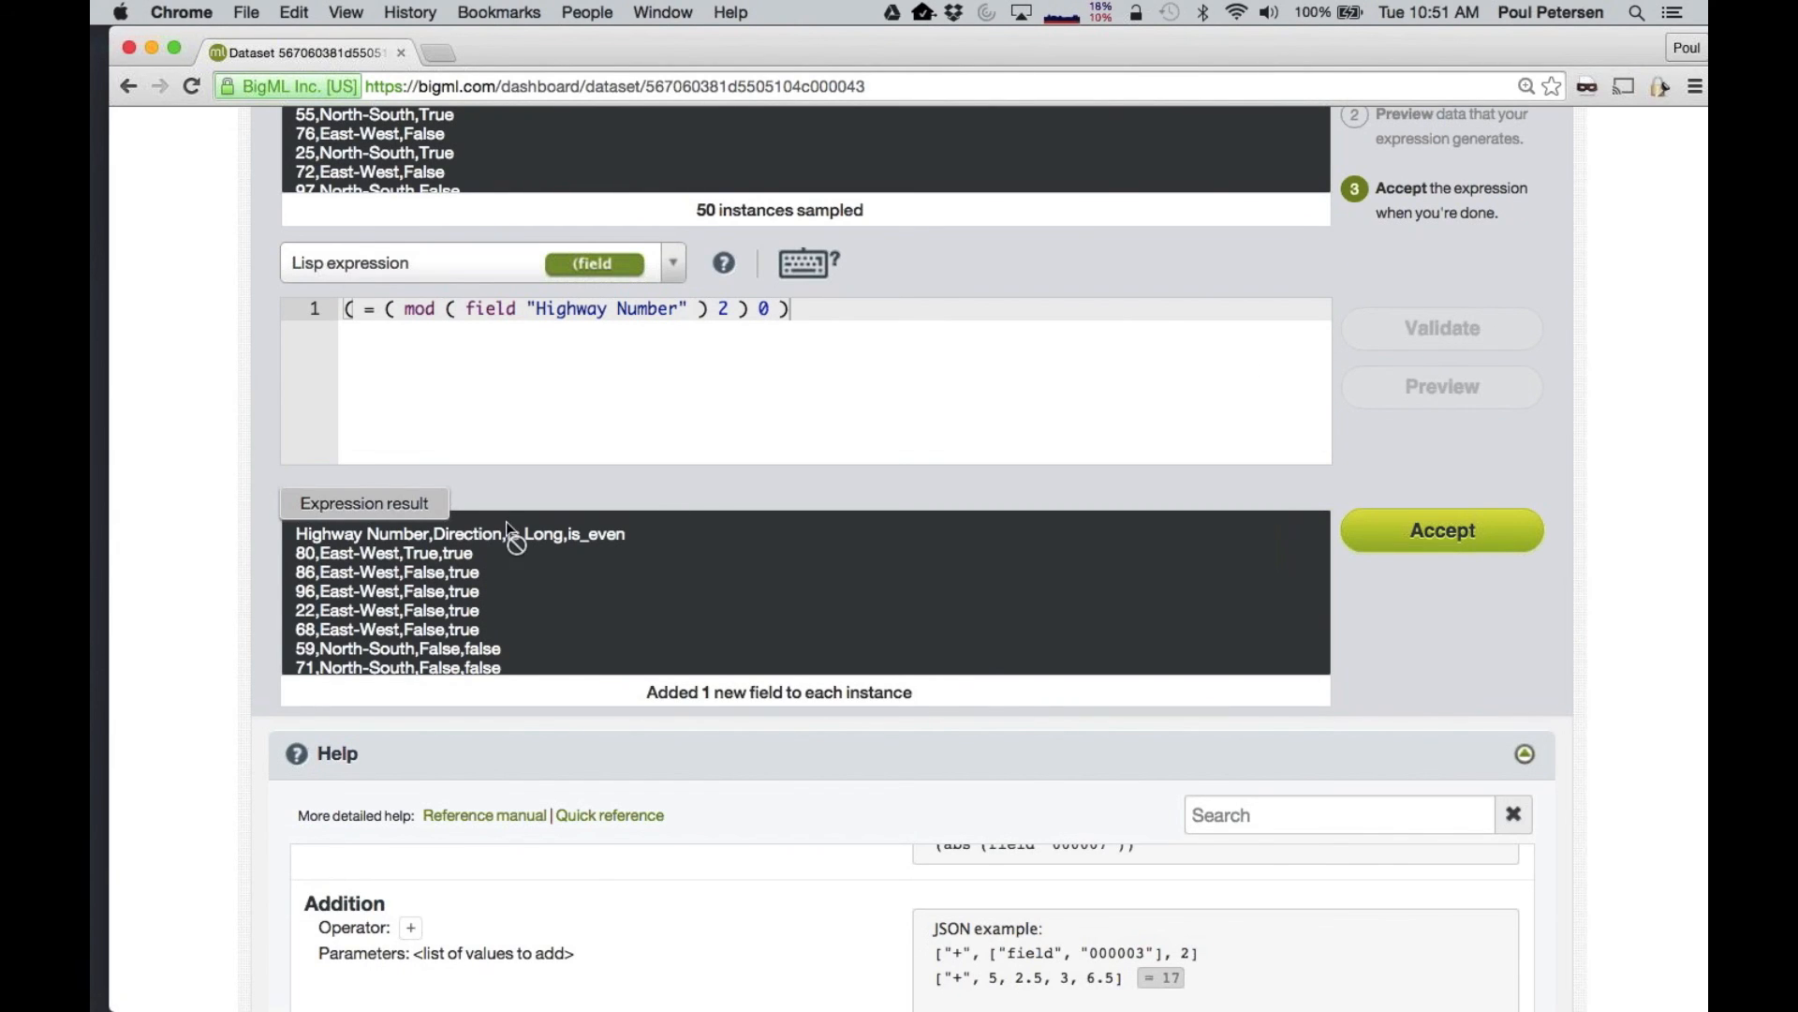
Accept the previewed is_even expression and create the extended highways_curated dataset
scroll(388, 588, down, 1)
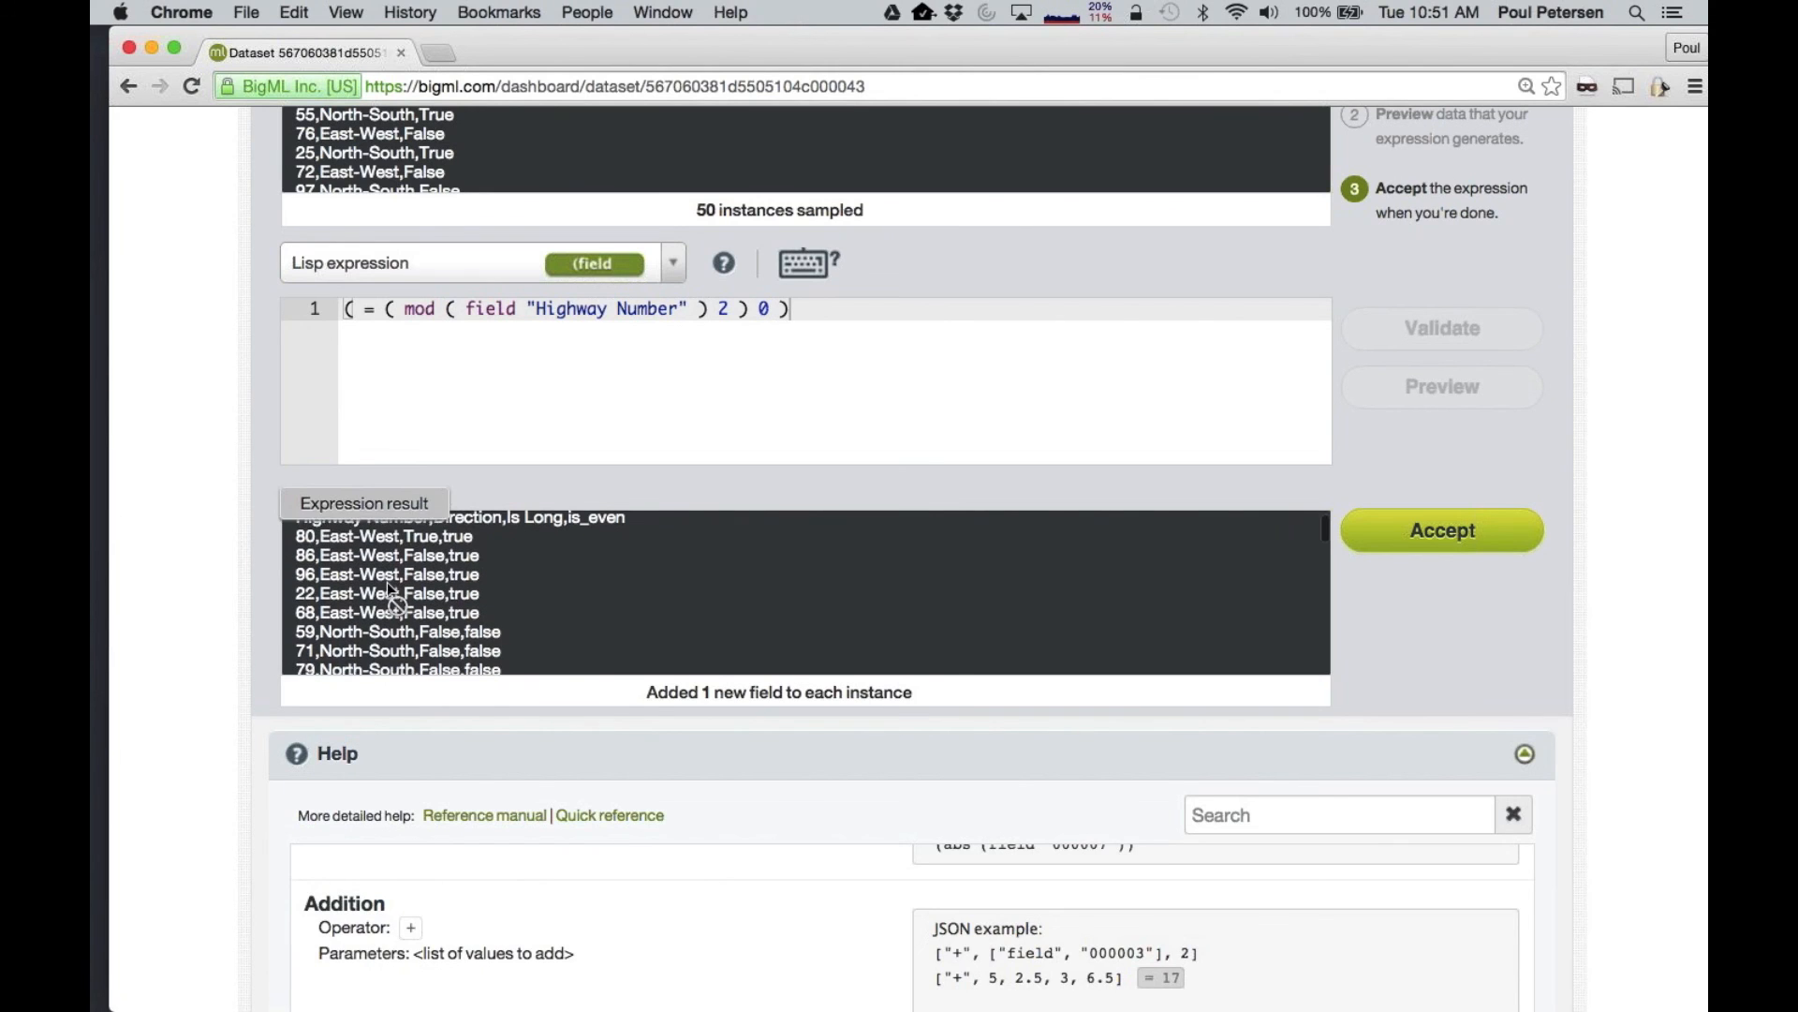
scroll(388, 588, up, 2)
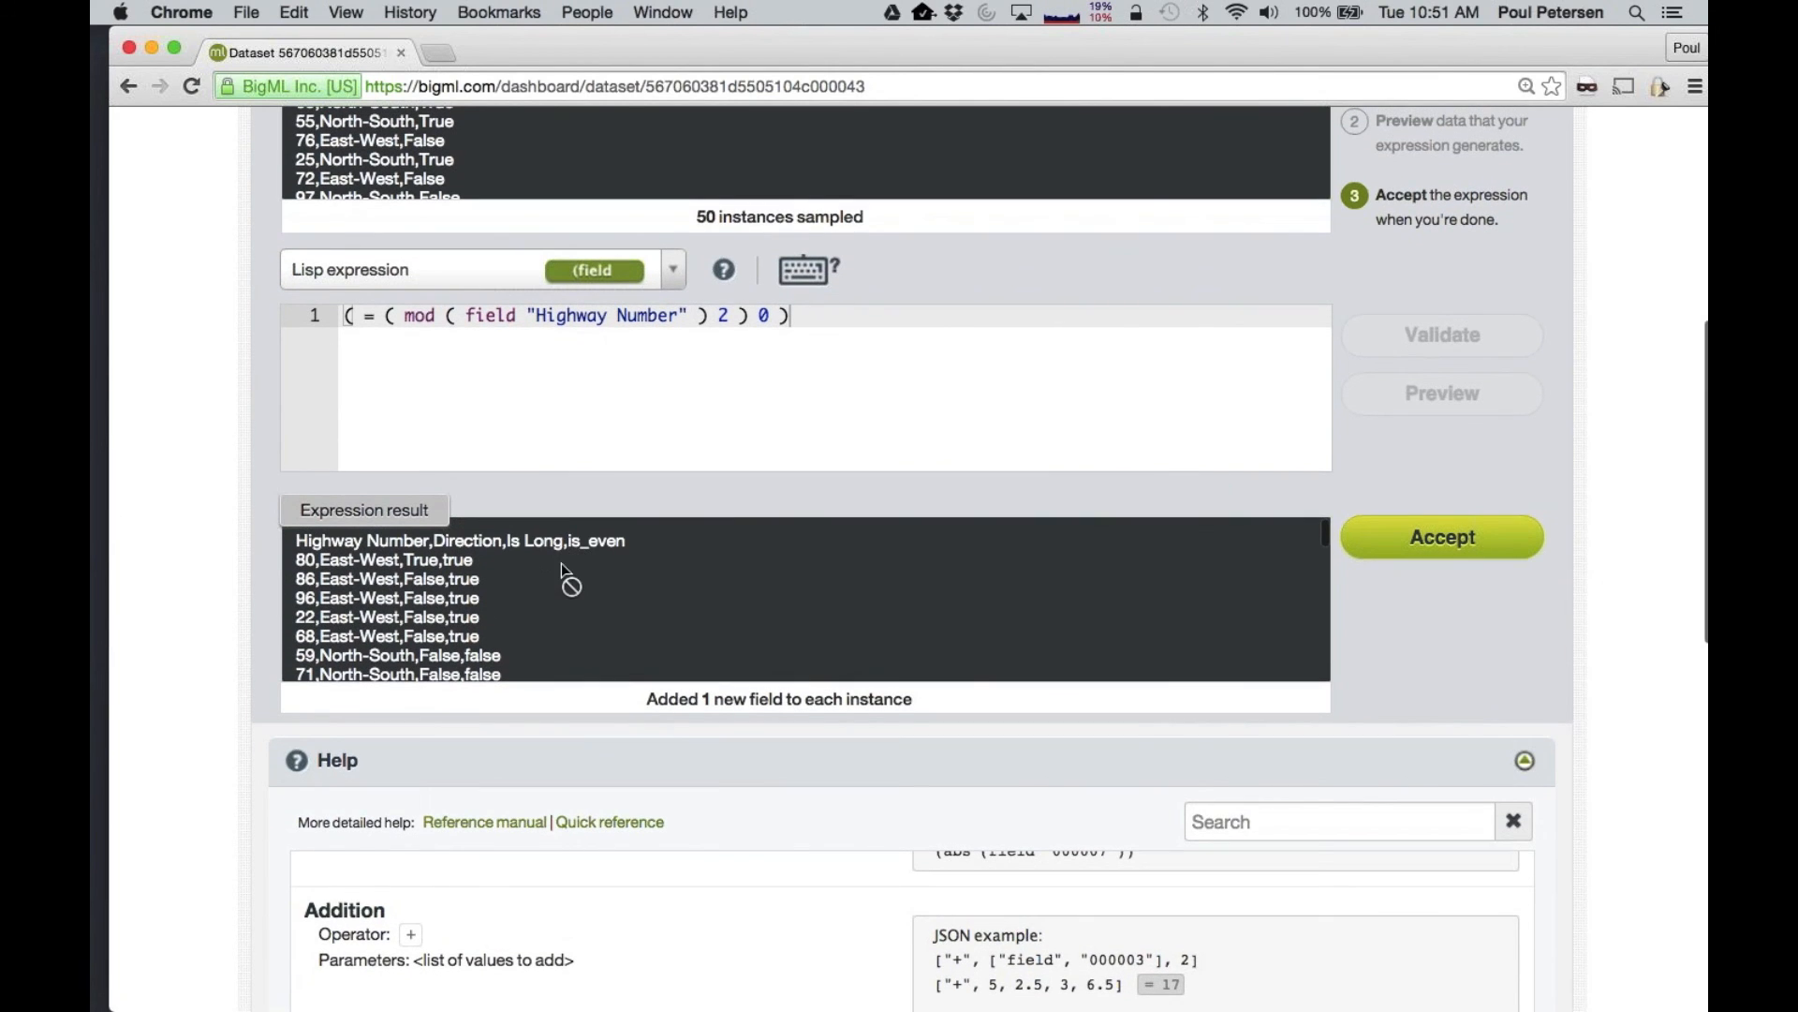
scroll(581, 575, down, 2)
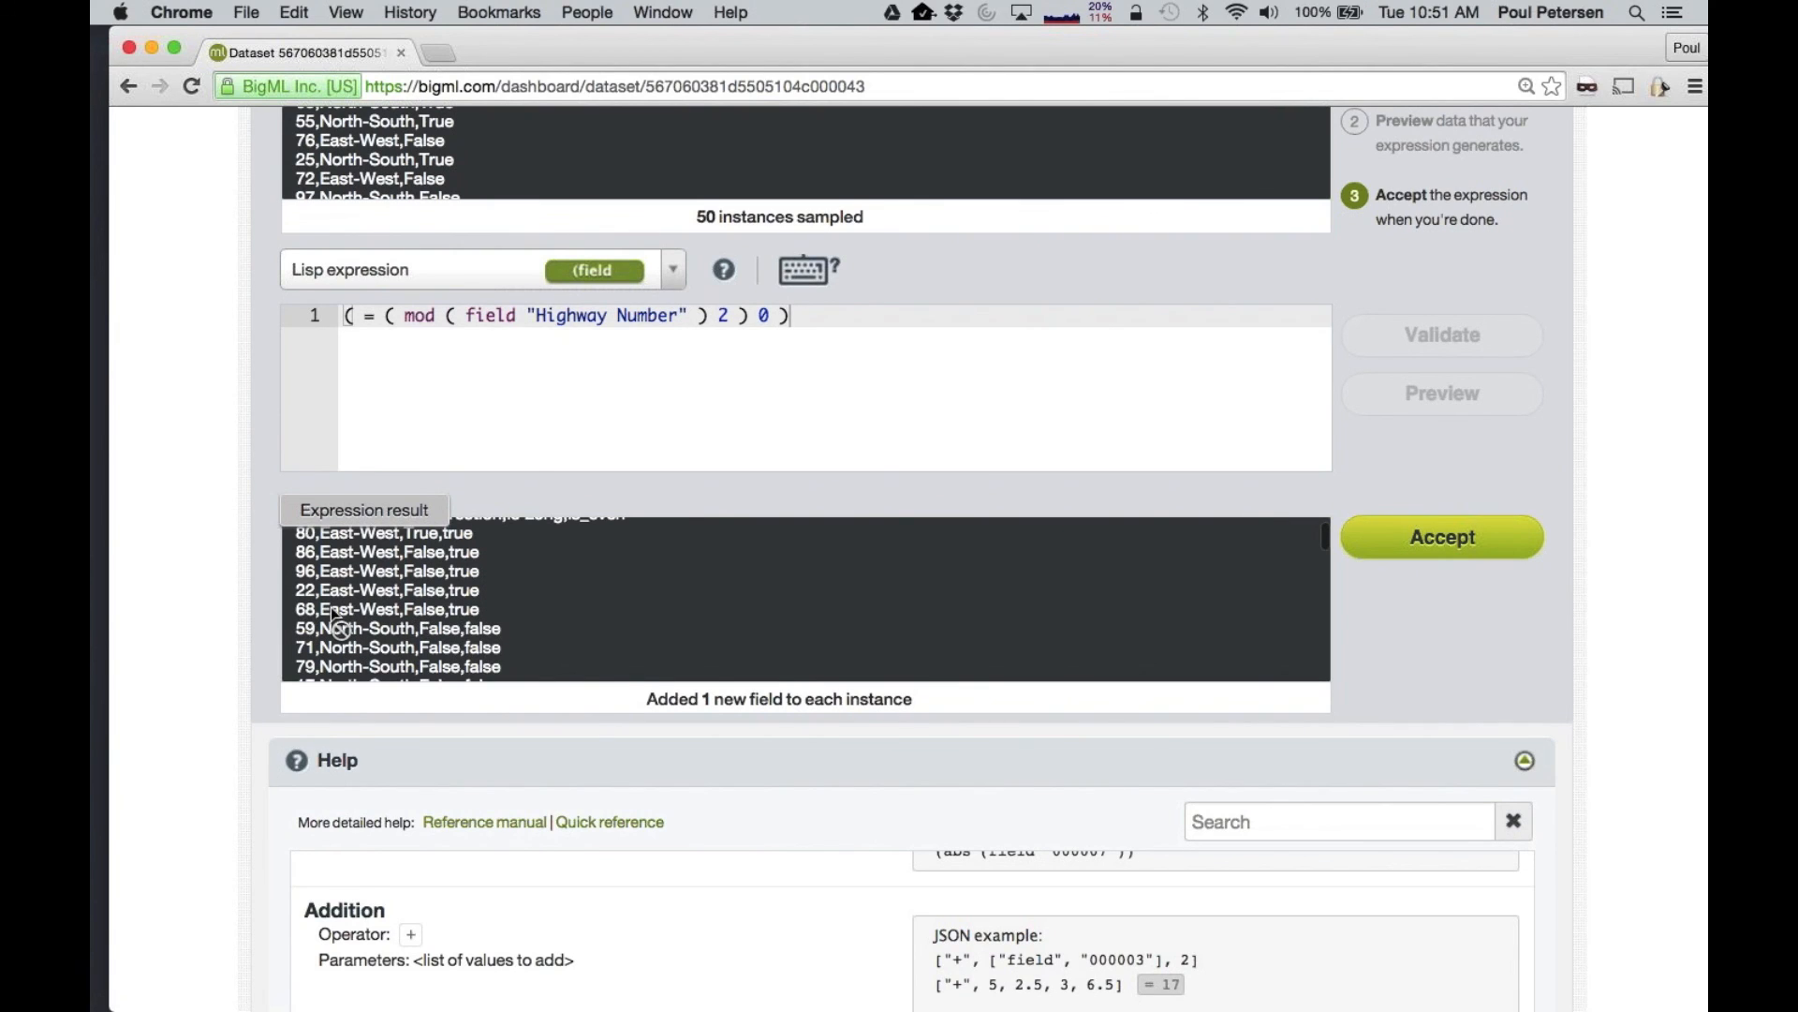
click(1374, 542)
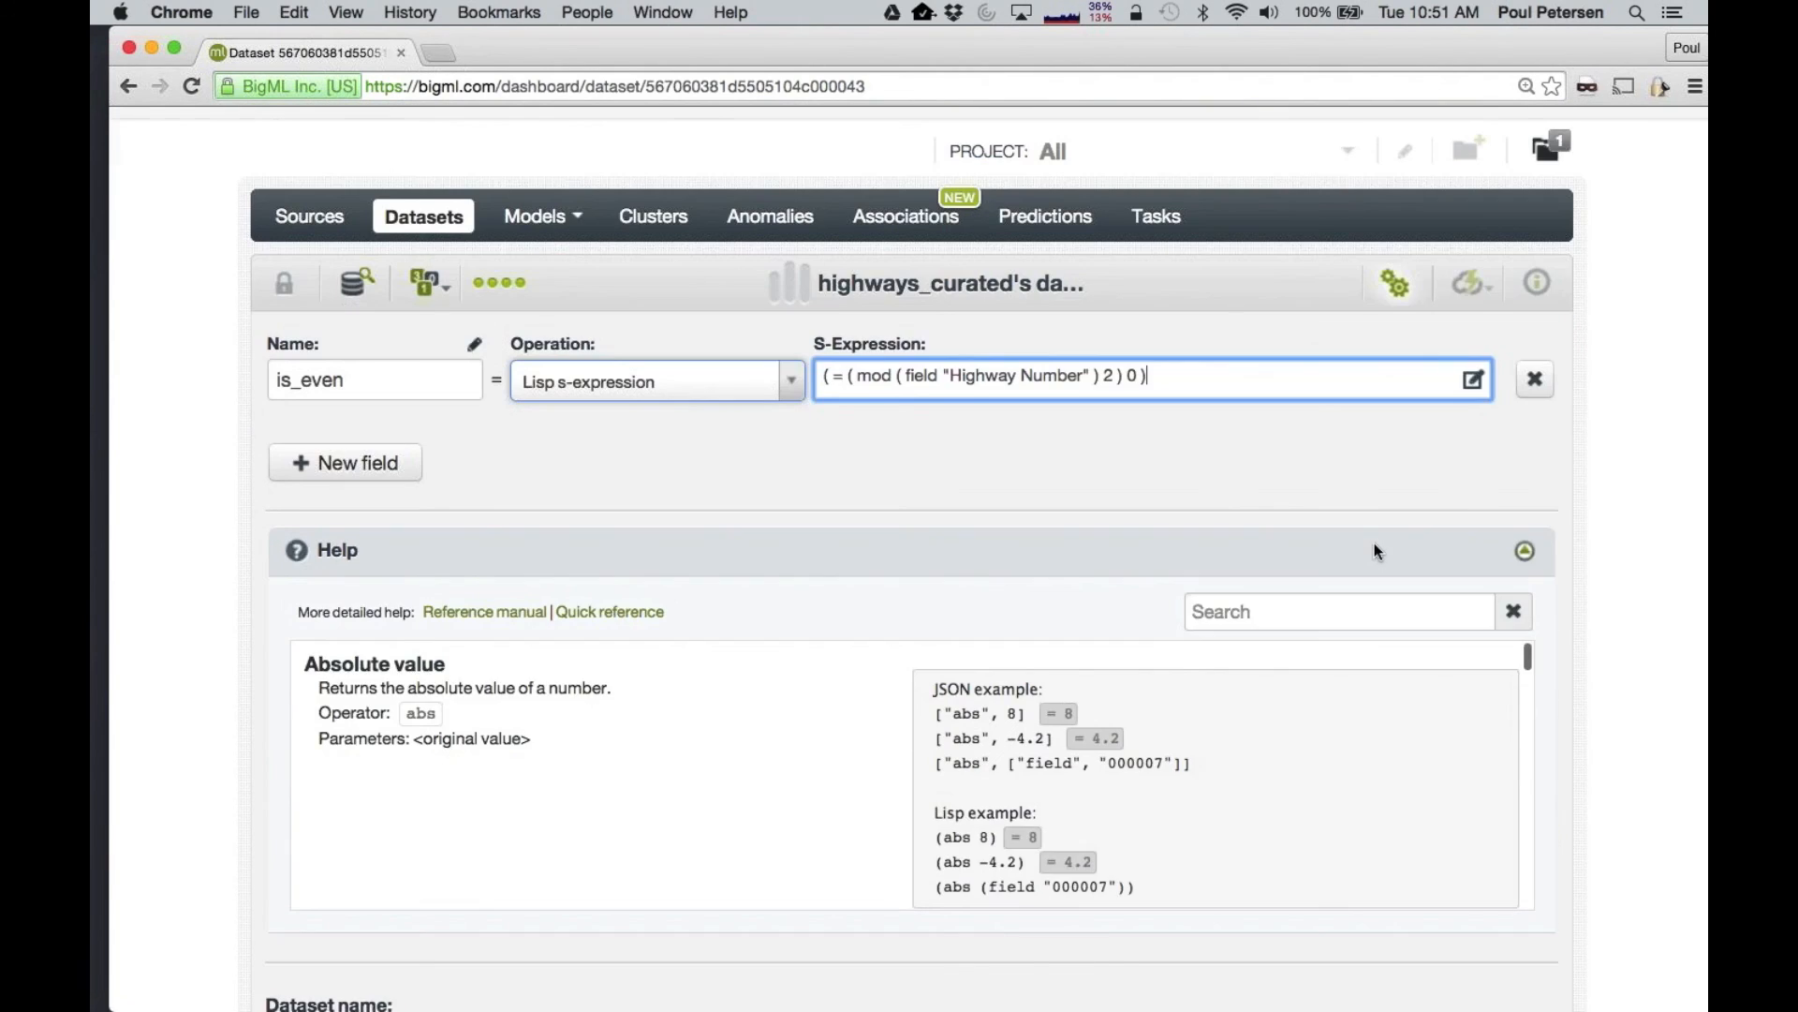
scroll(1516, 564, down, 5)
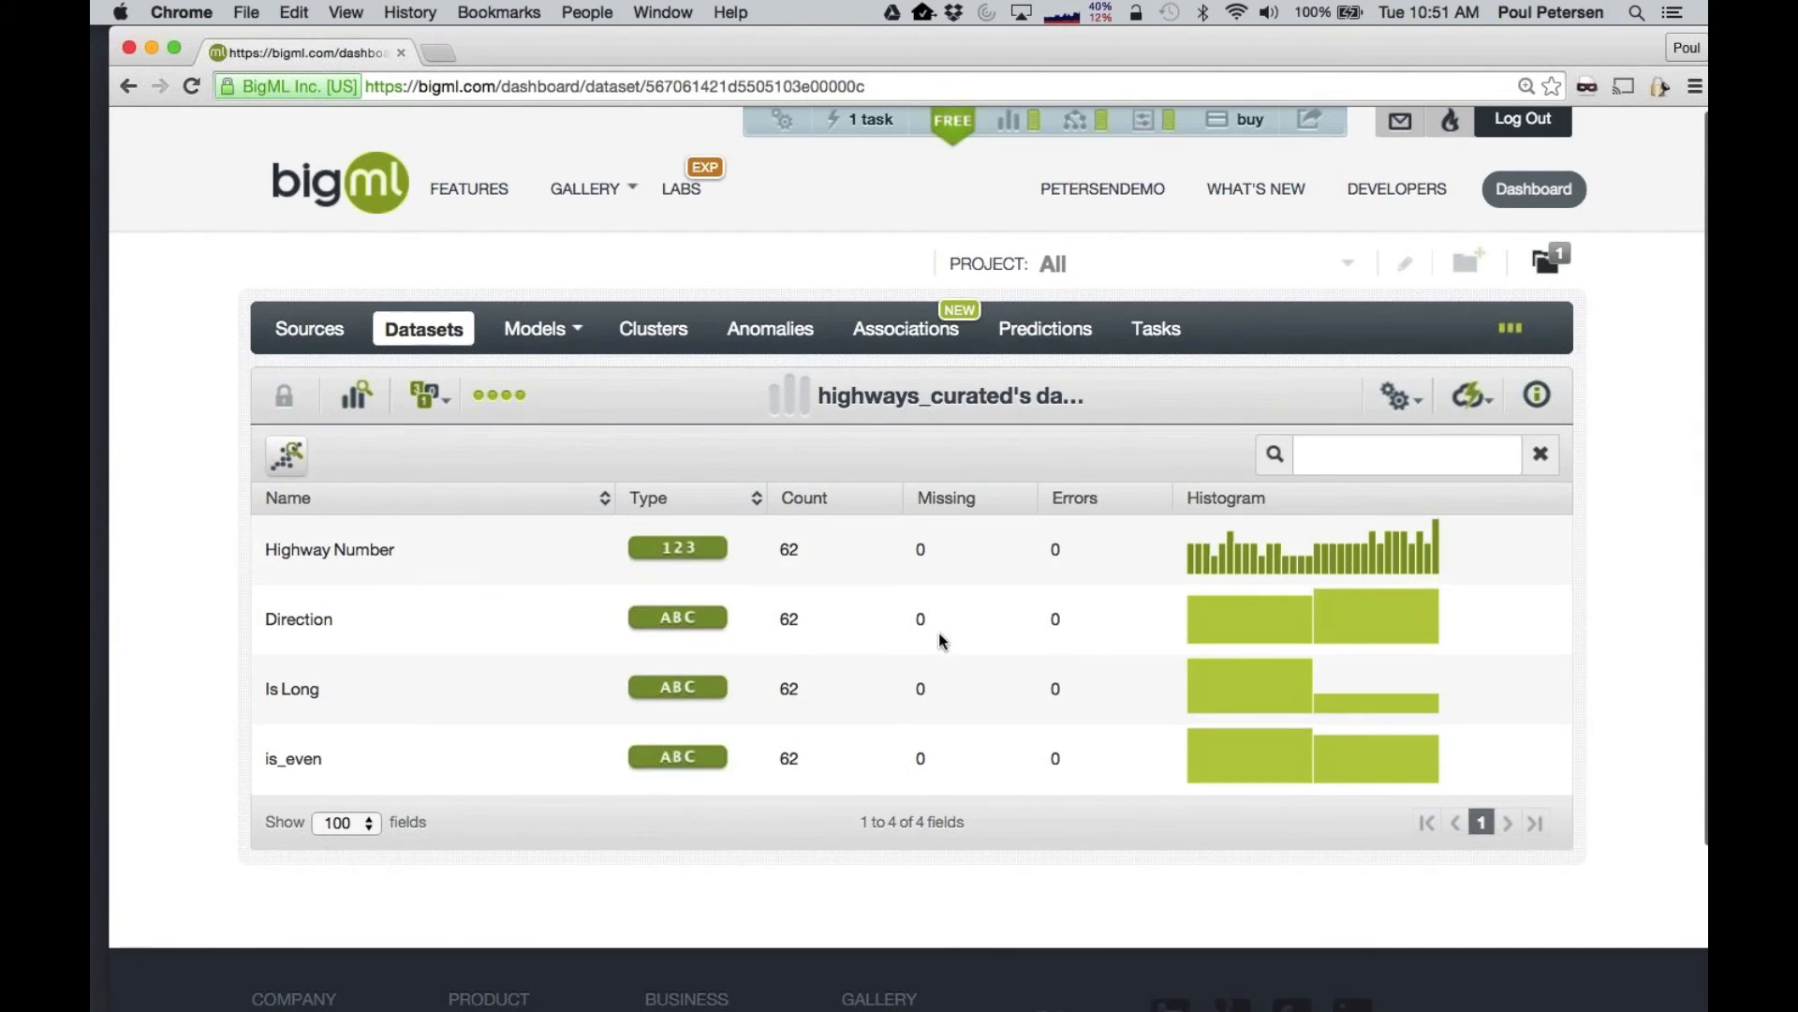
Create a model from the extended dataset with Direction as the objective field
scroll(938, 632, down, 1)
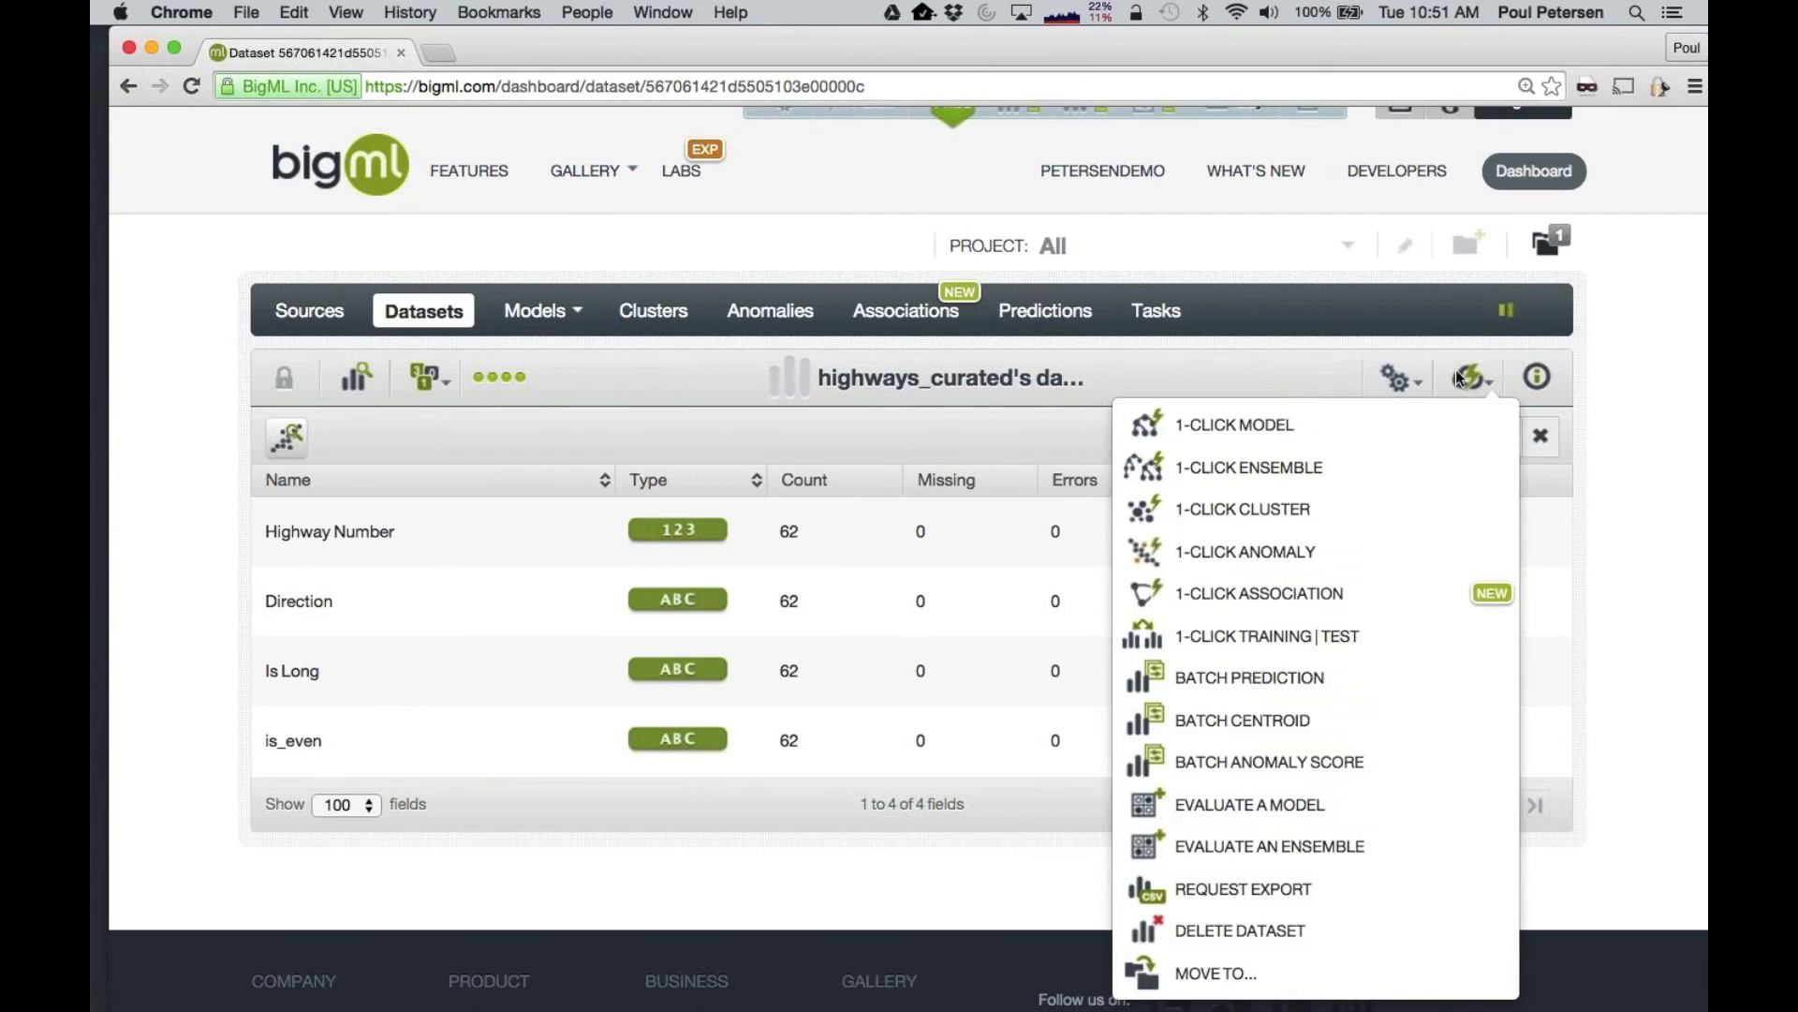
mouse_move(1397, 379)
click(1386, 424)
click(523, 485)
click(524, 568)
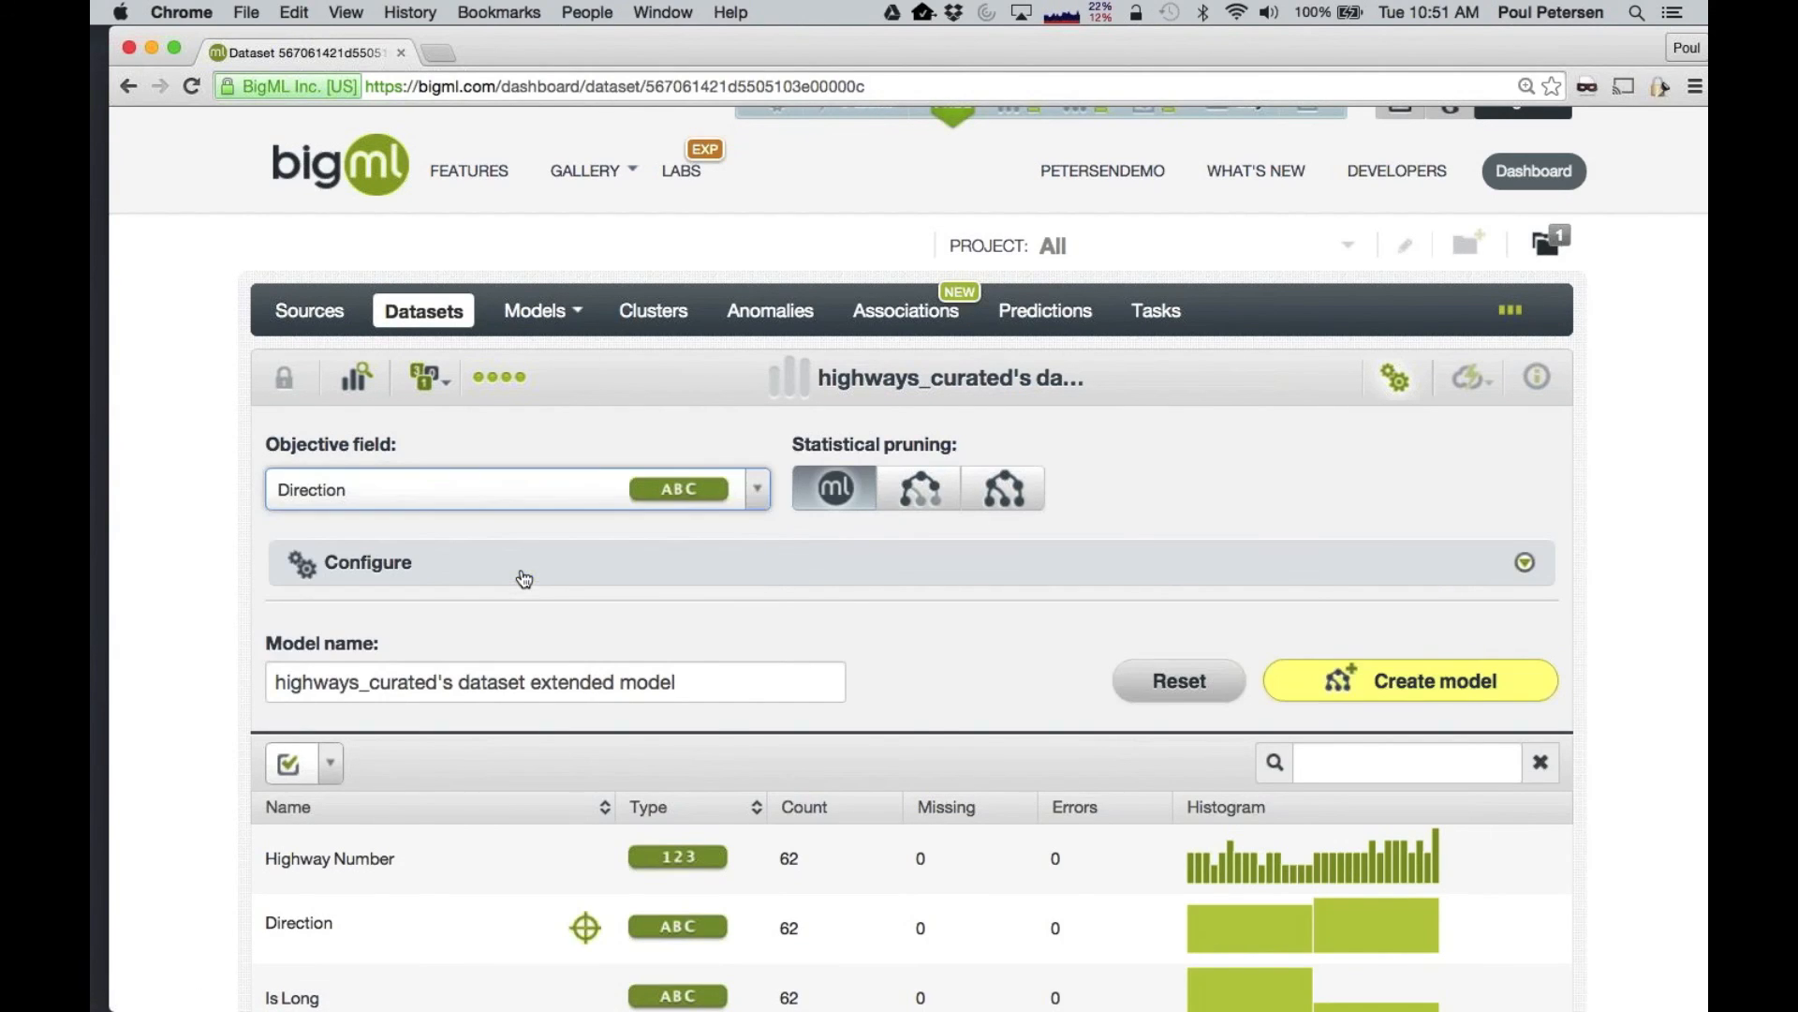
click(1456, 678)
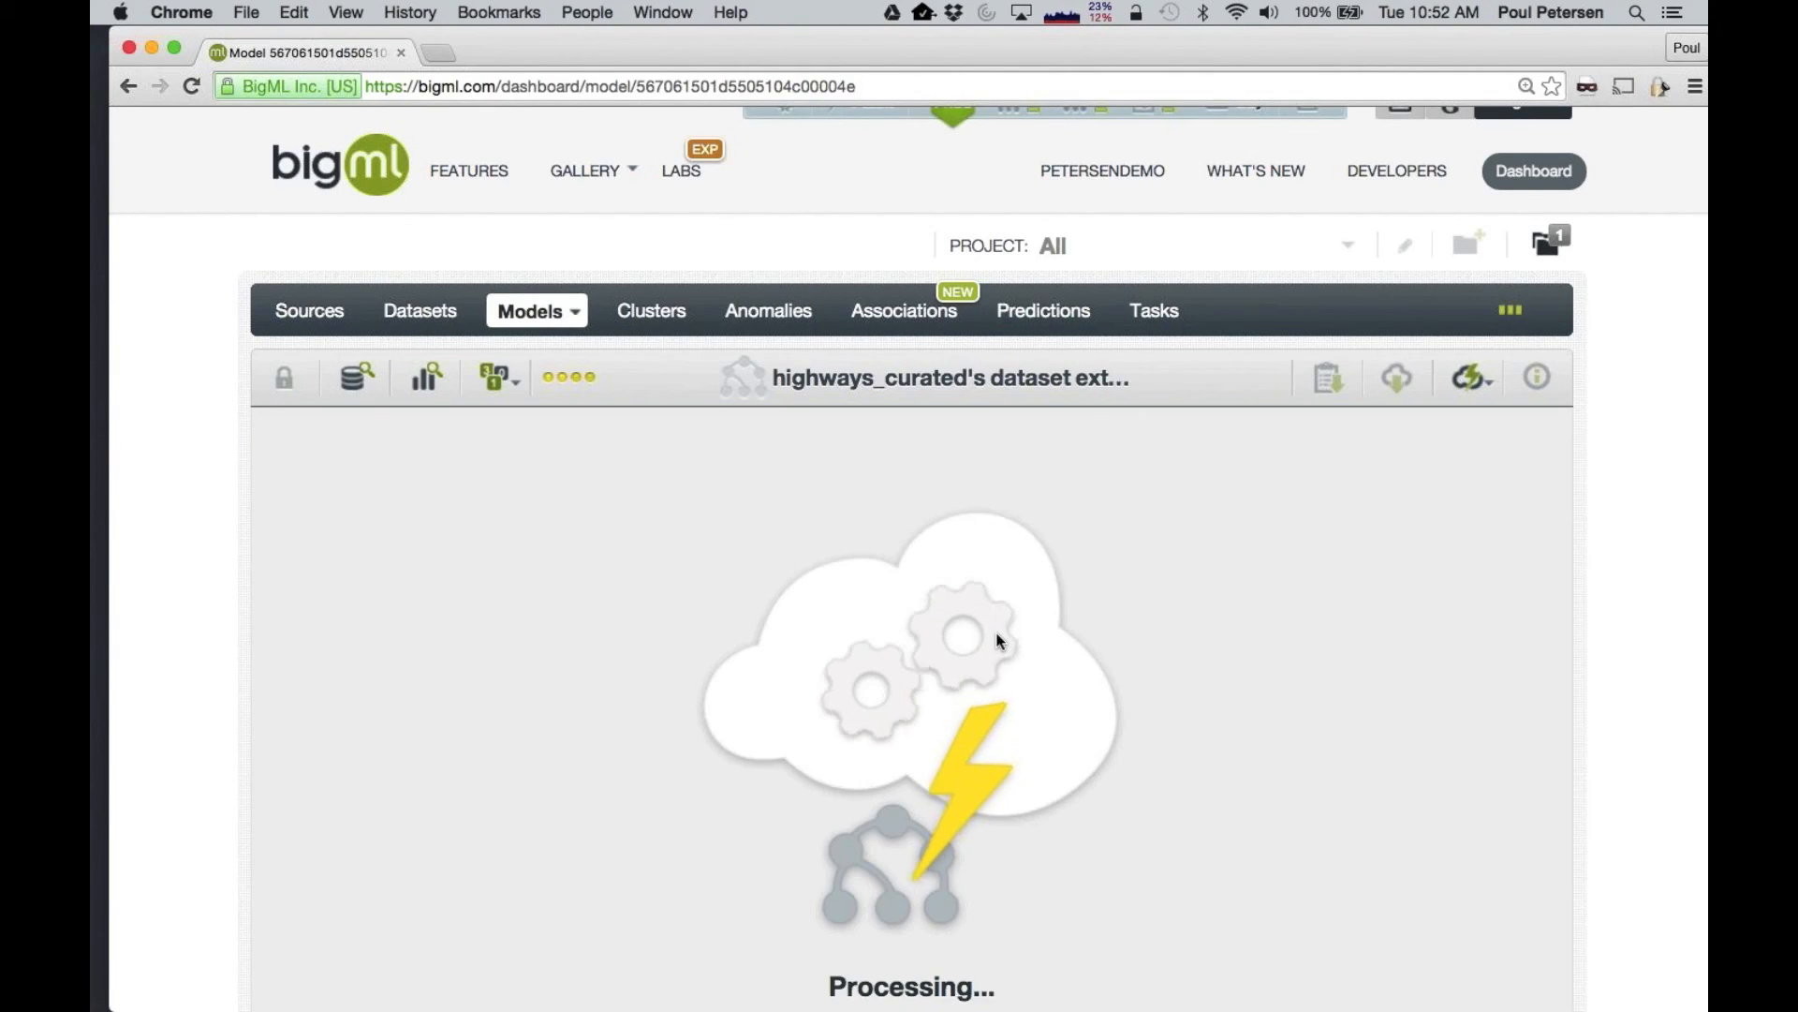
Examine the prediction path and confidence of both leaf nodes in the new Direction decision tree
scroll(974, 660, down, 2)
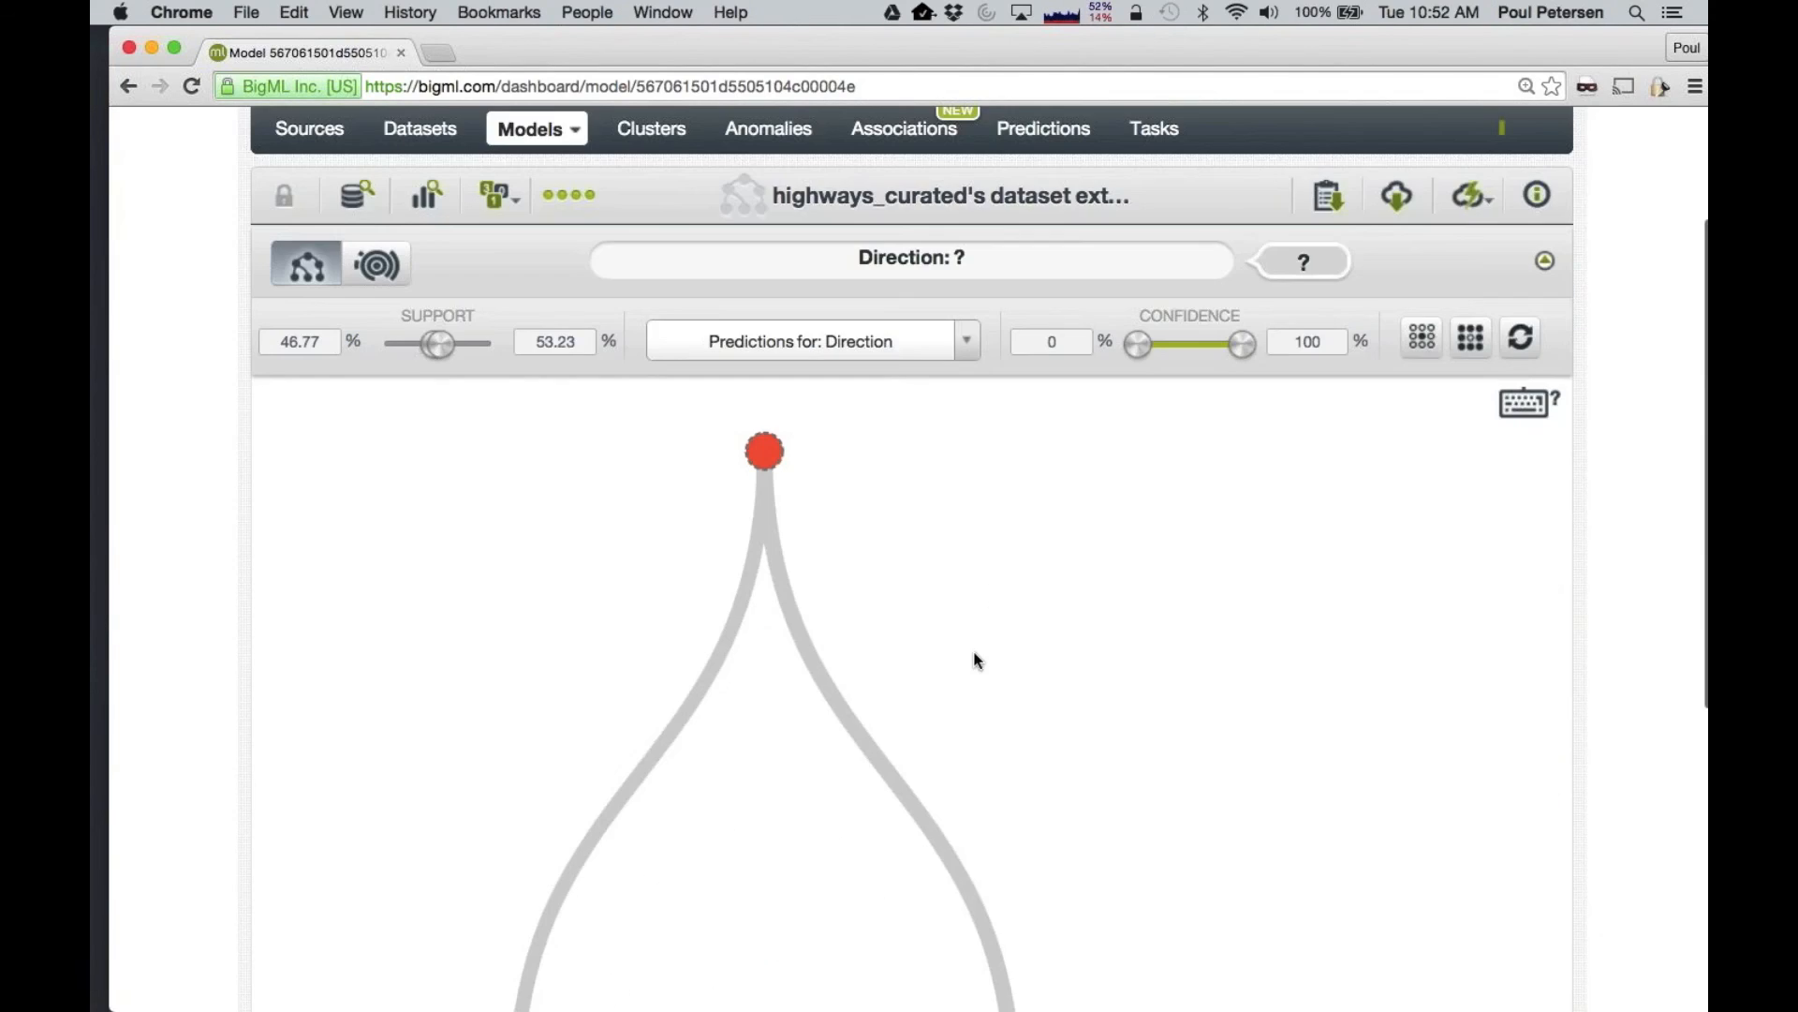
scroll(974, 660, down, 2)
mouse_move(1011, 894)
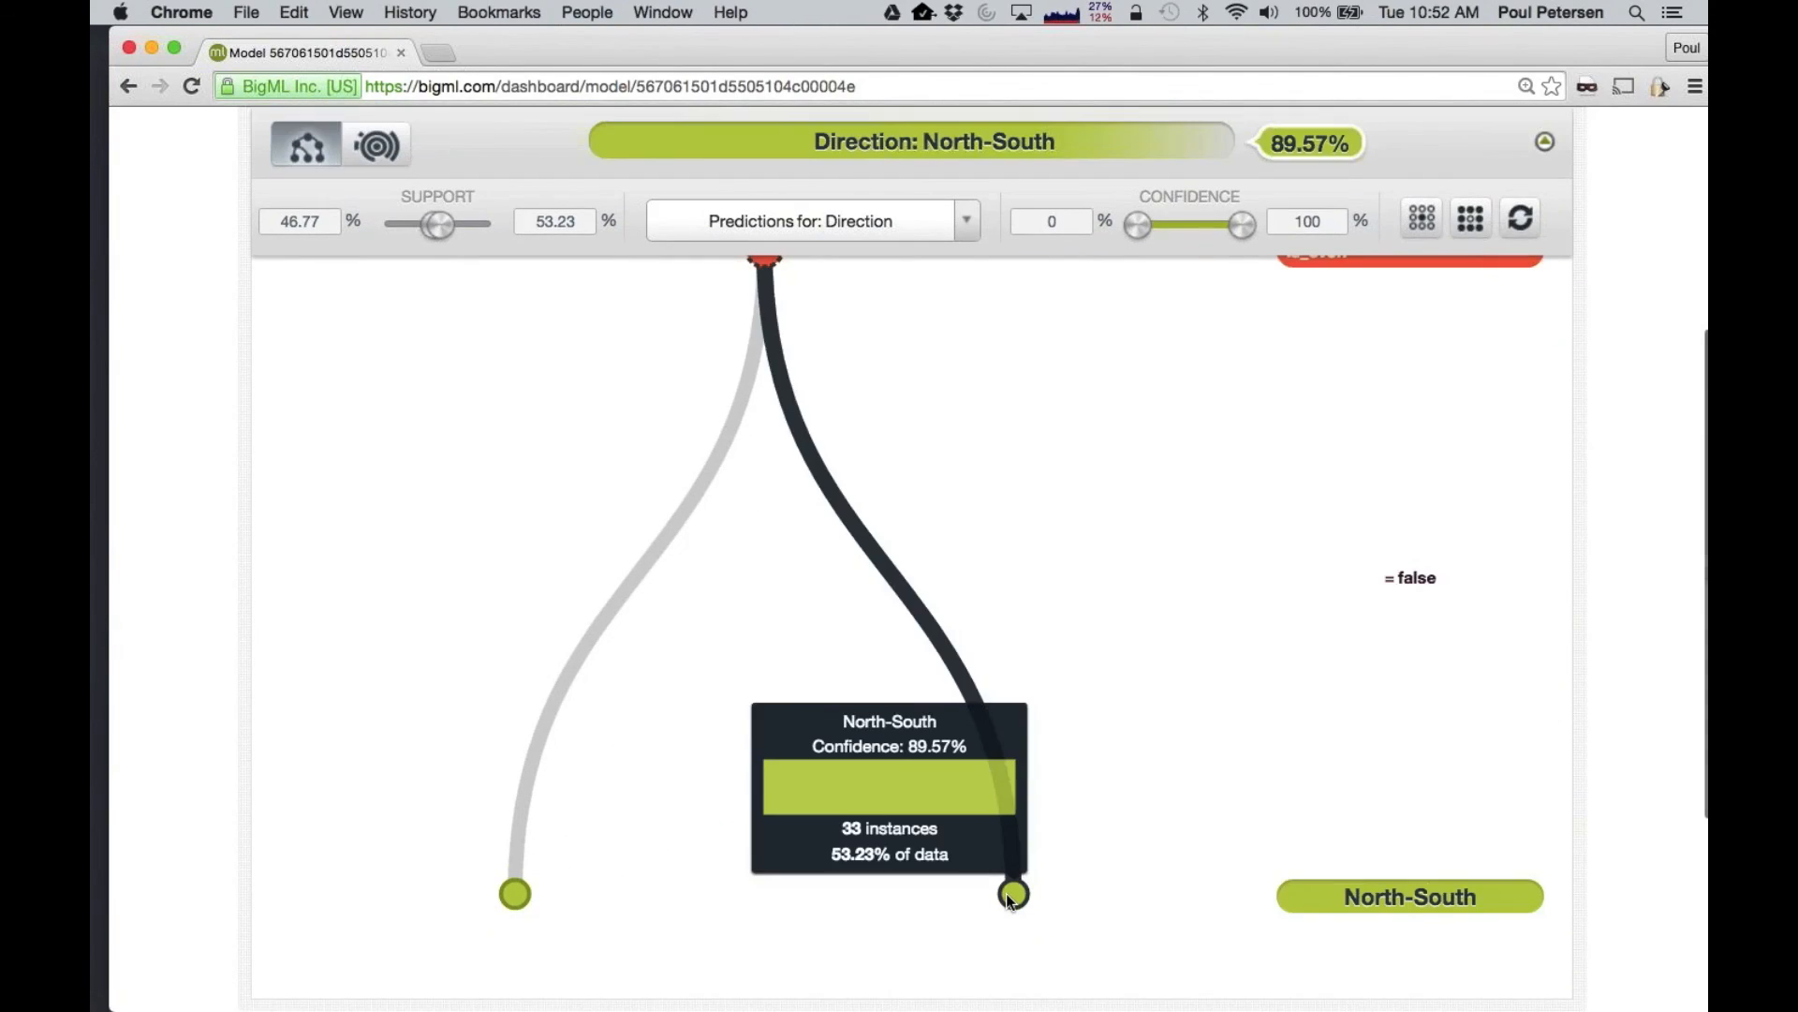
scroll(1010, 901, up, 1)
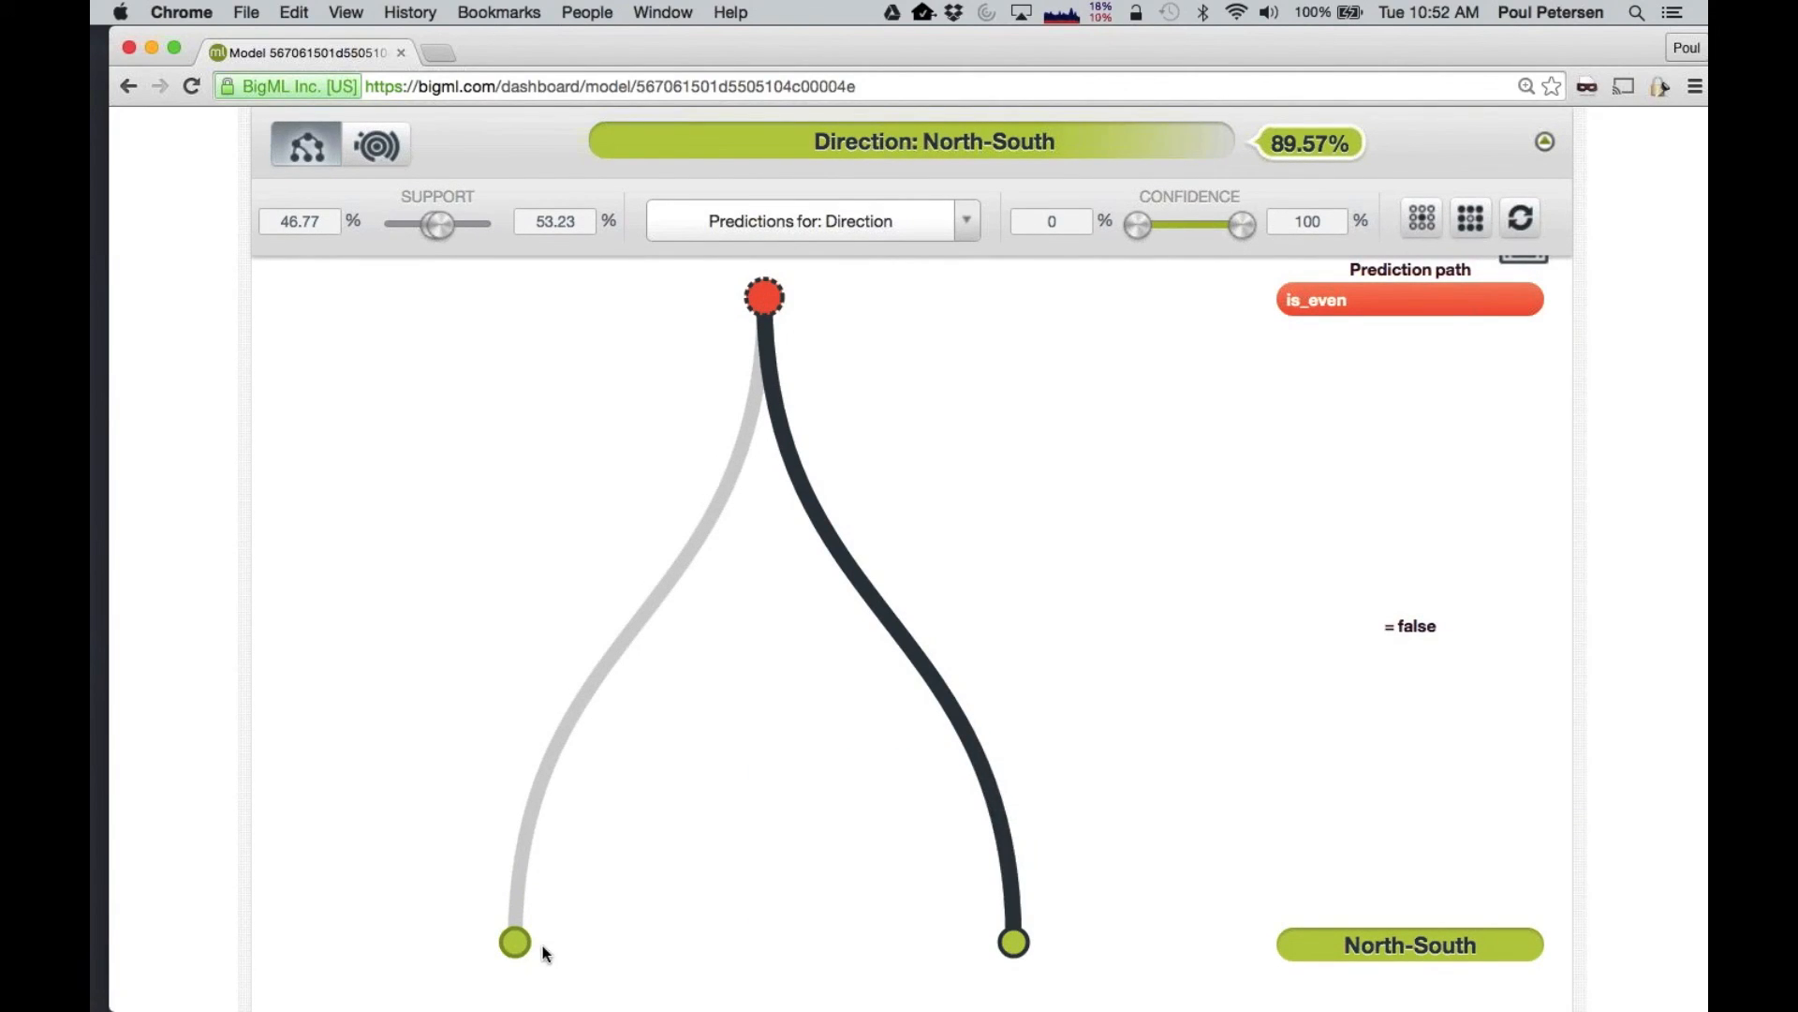
mouse_move(513, 944)
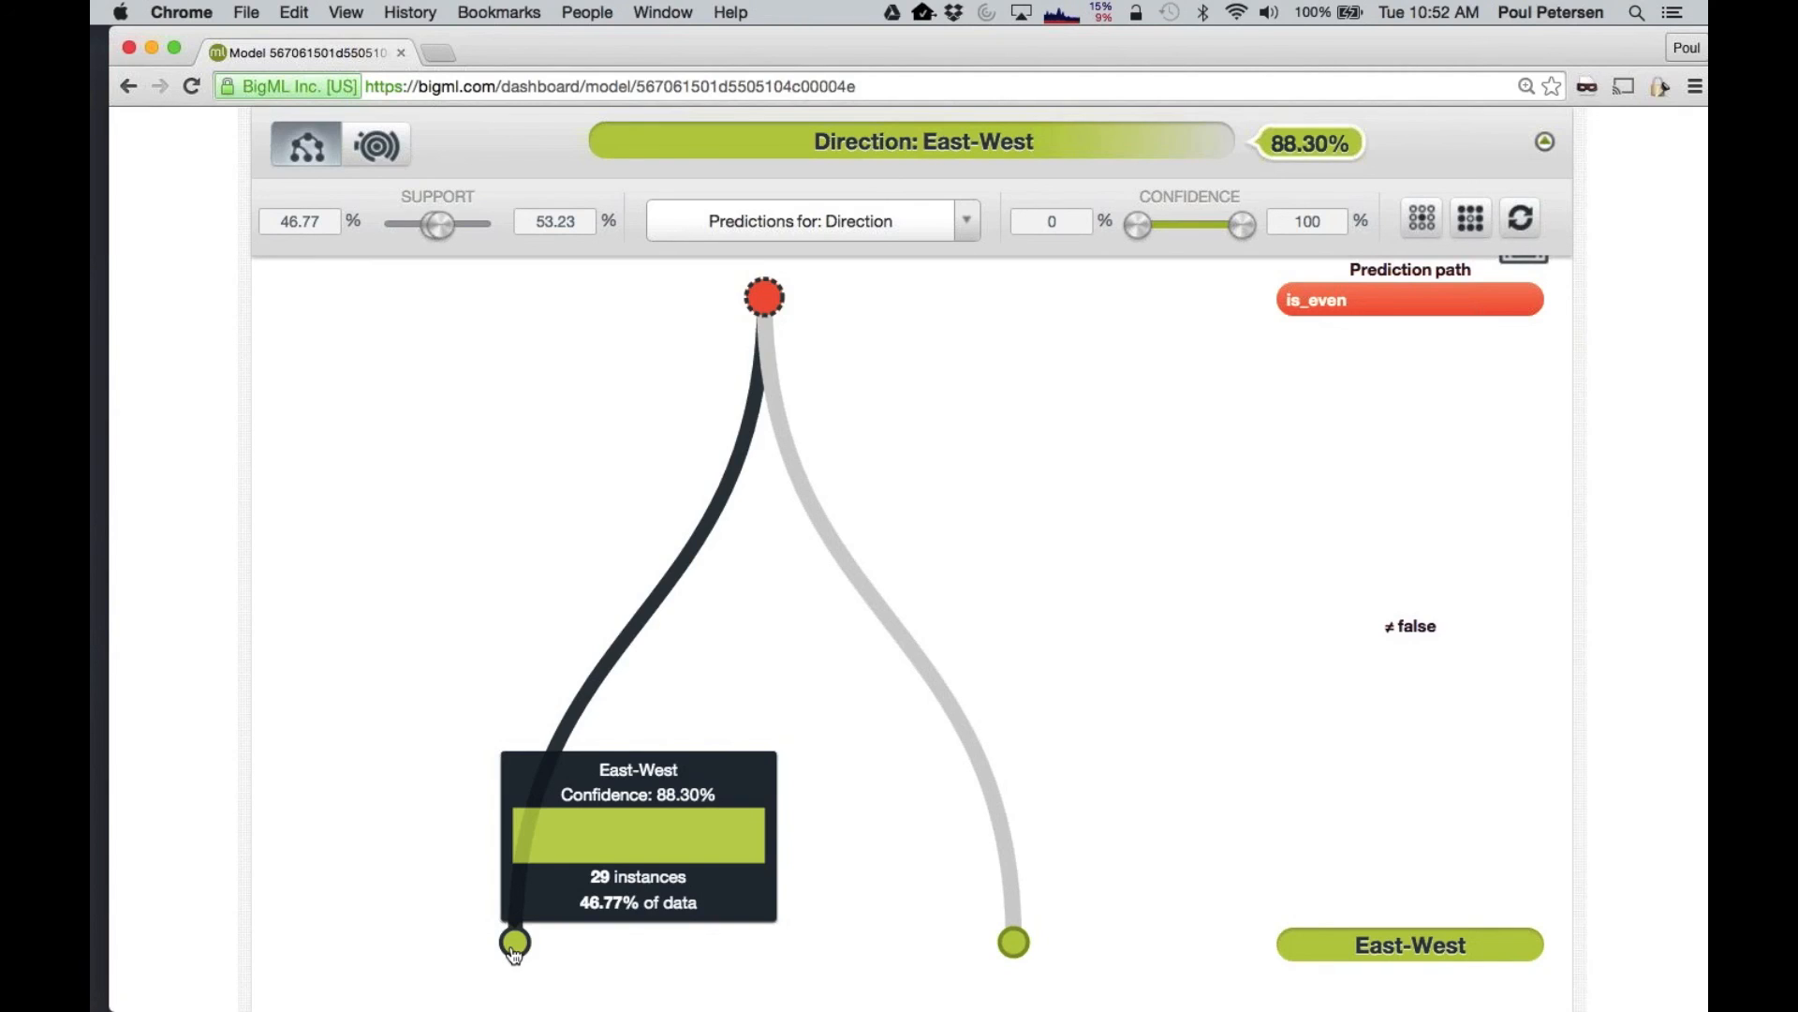
Switch to the slide presentation and advance to the BigML Workflow slide
key(super+Tab)
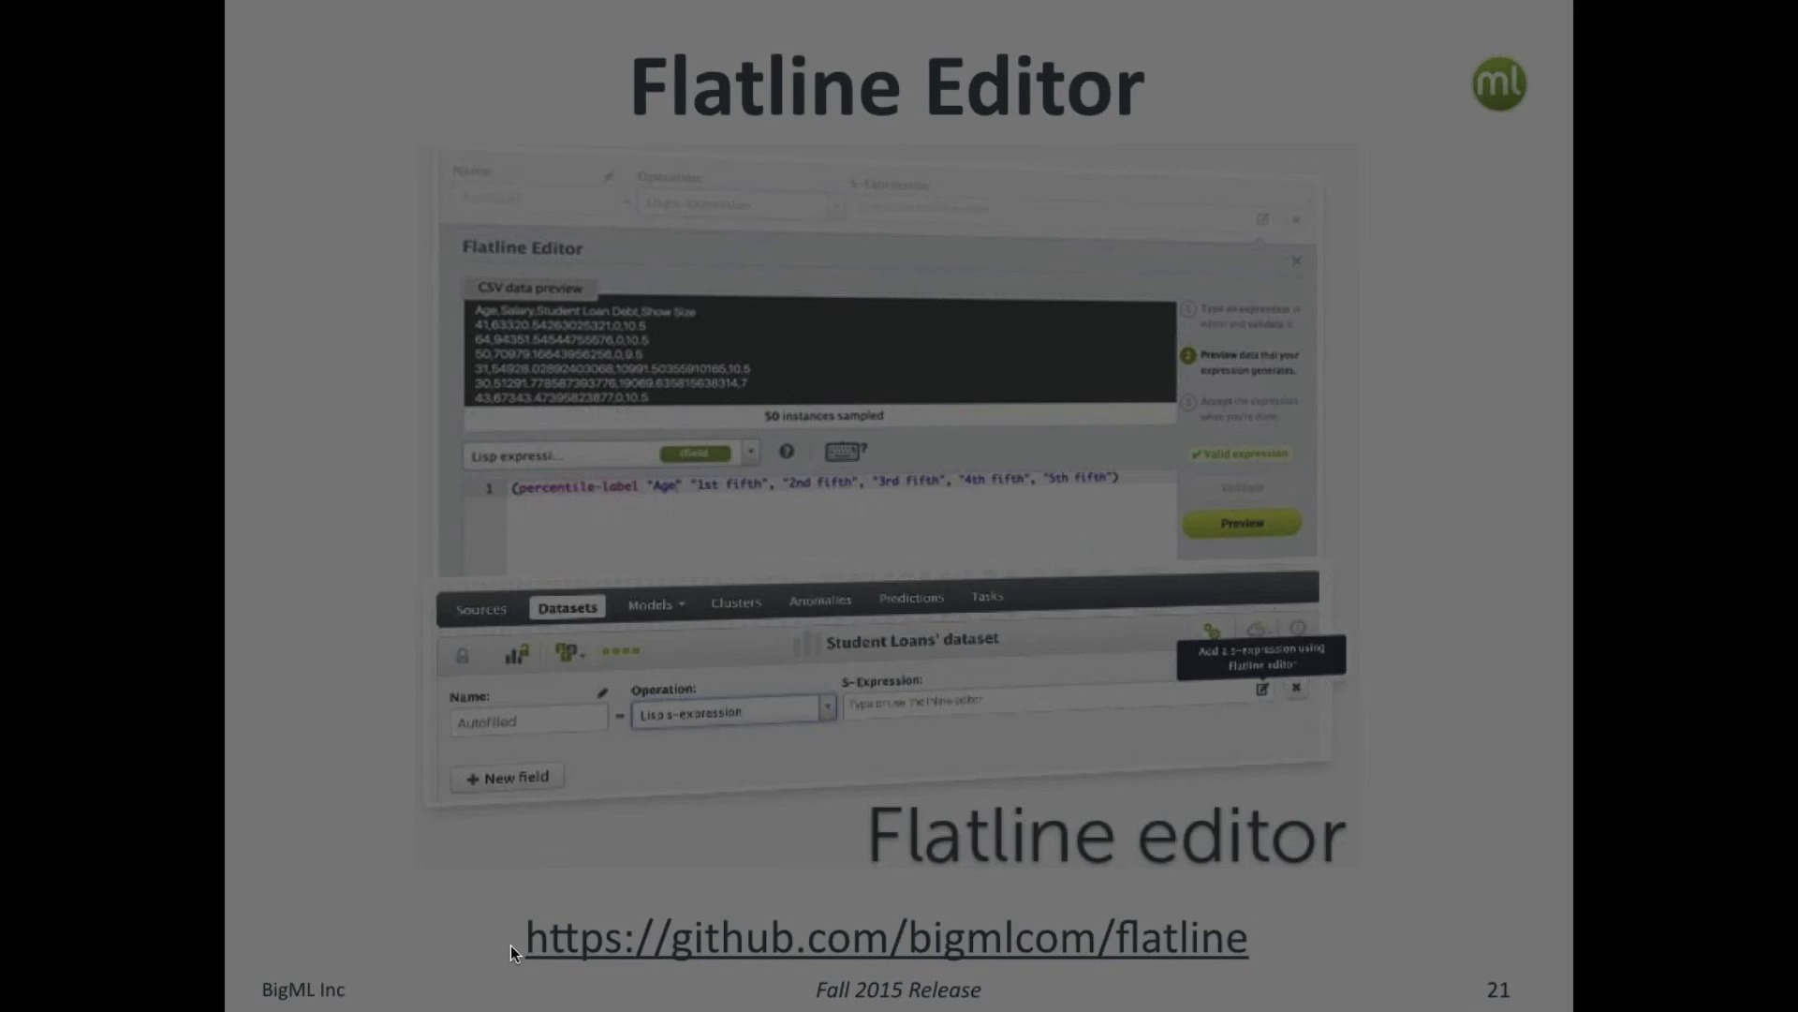
key(Right)
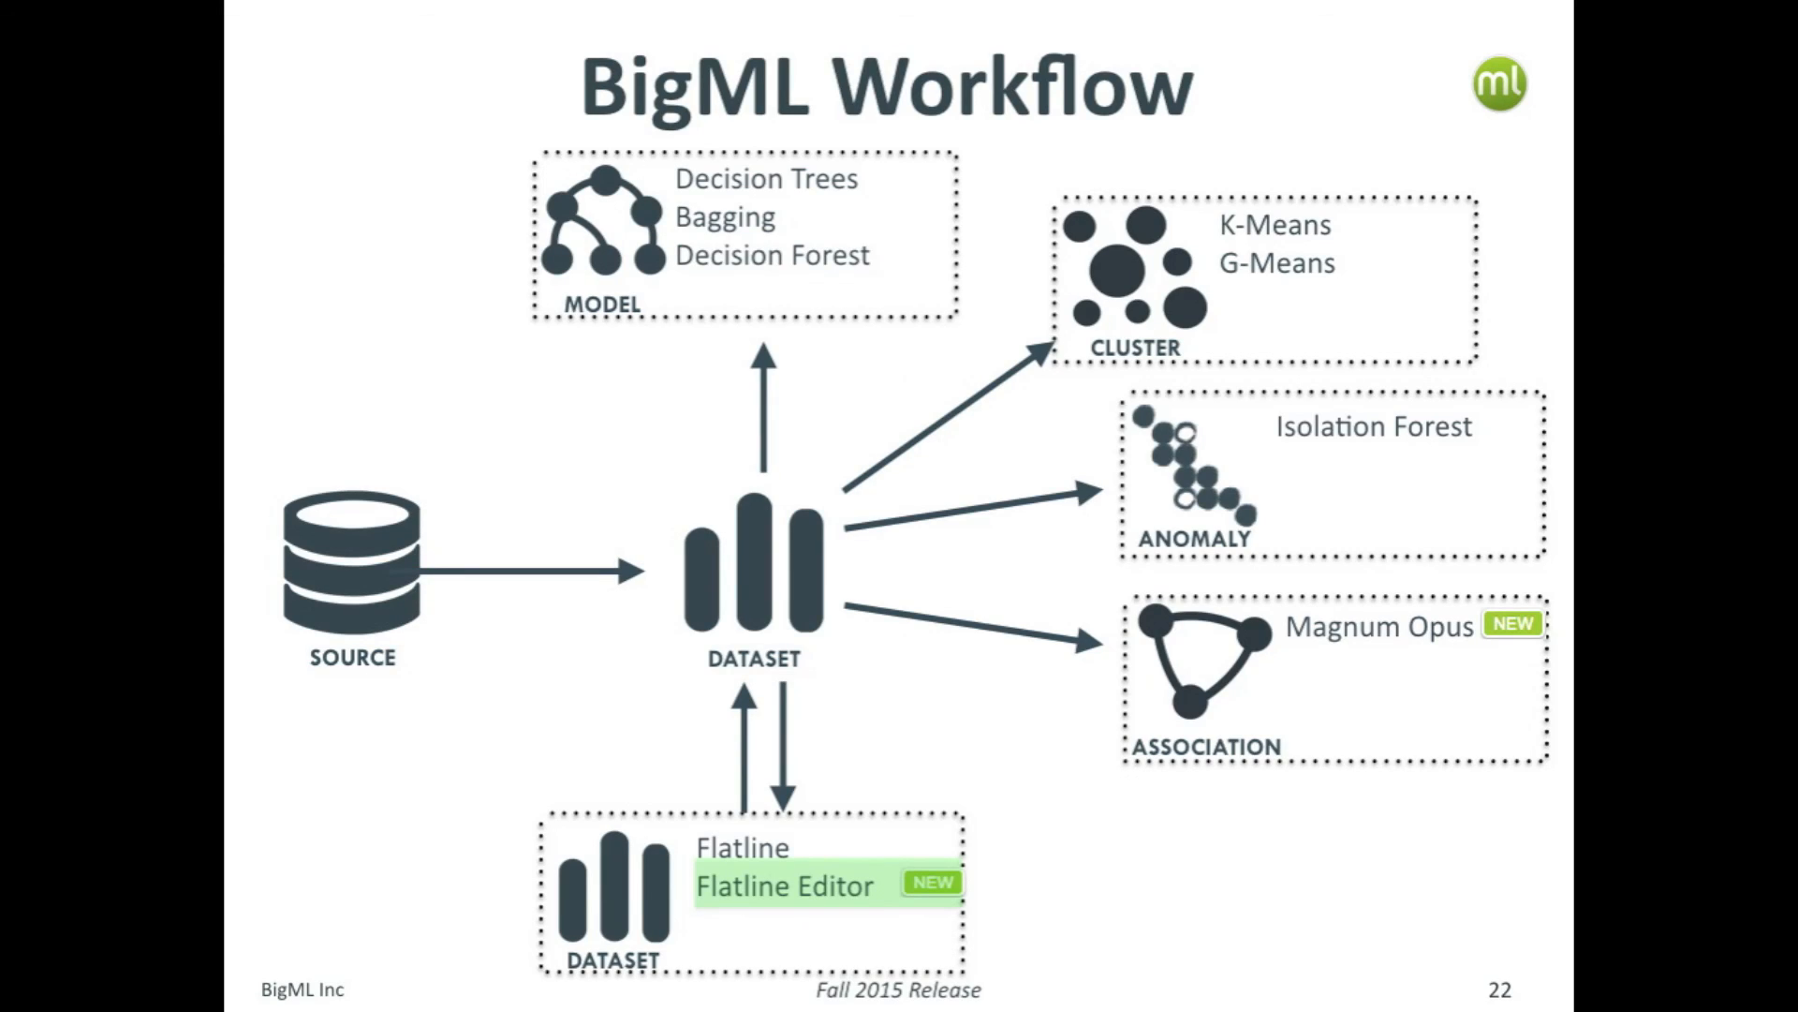